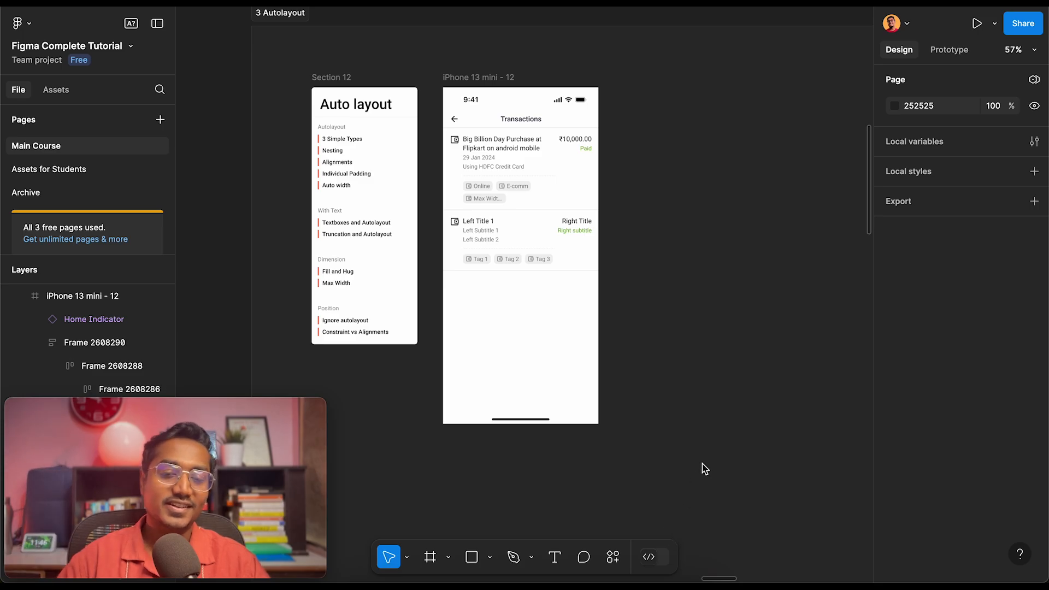
Place a copy of the Big Billion Day Purchase transaction card on the empty canvas beside the iPhone frame
scroll(620, 251, up, 5)
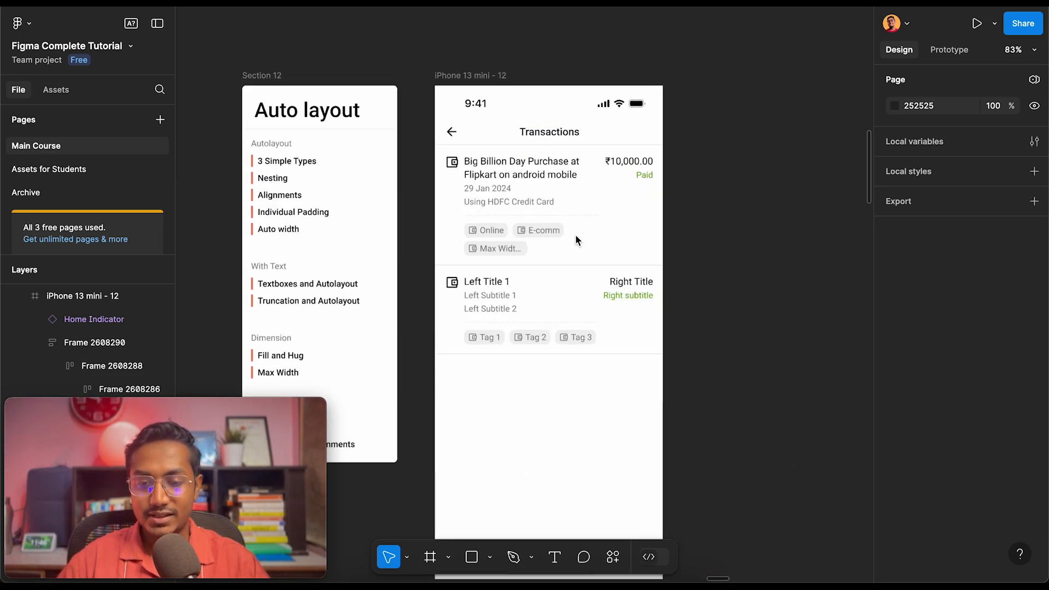
click(521, 213)
scroll(520, 210, down, 3)
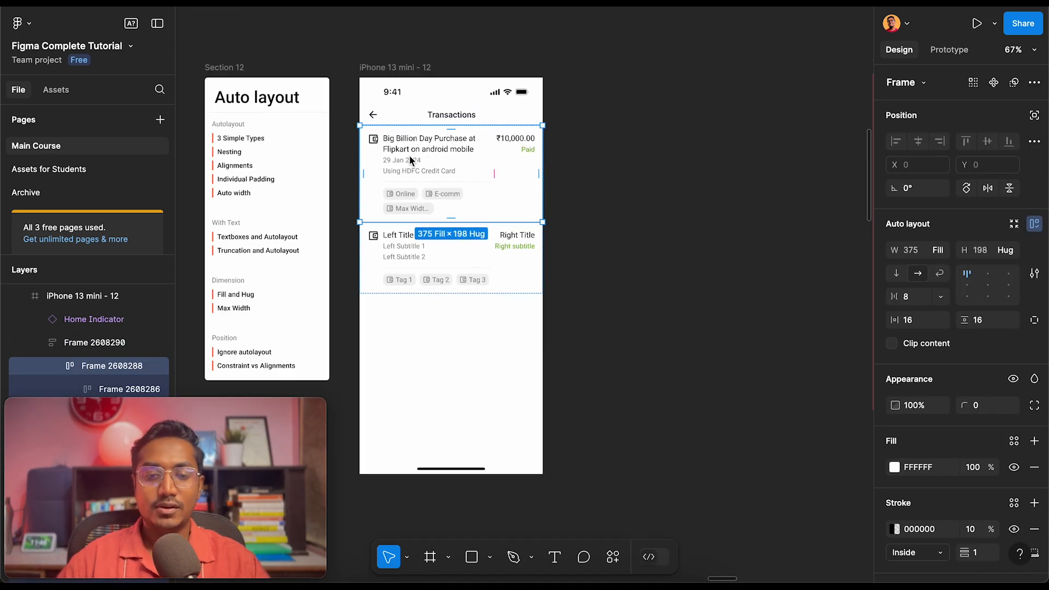
drag(409, 165, 644, 267)
scroll(637, 269, up, 5)
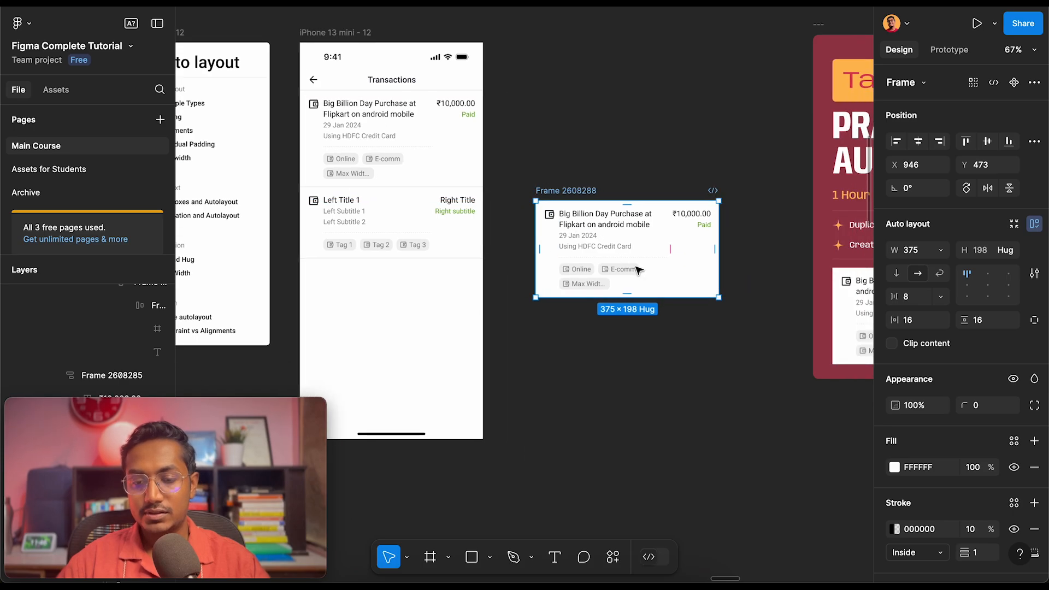
scroll(557, 248, up, 3)
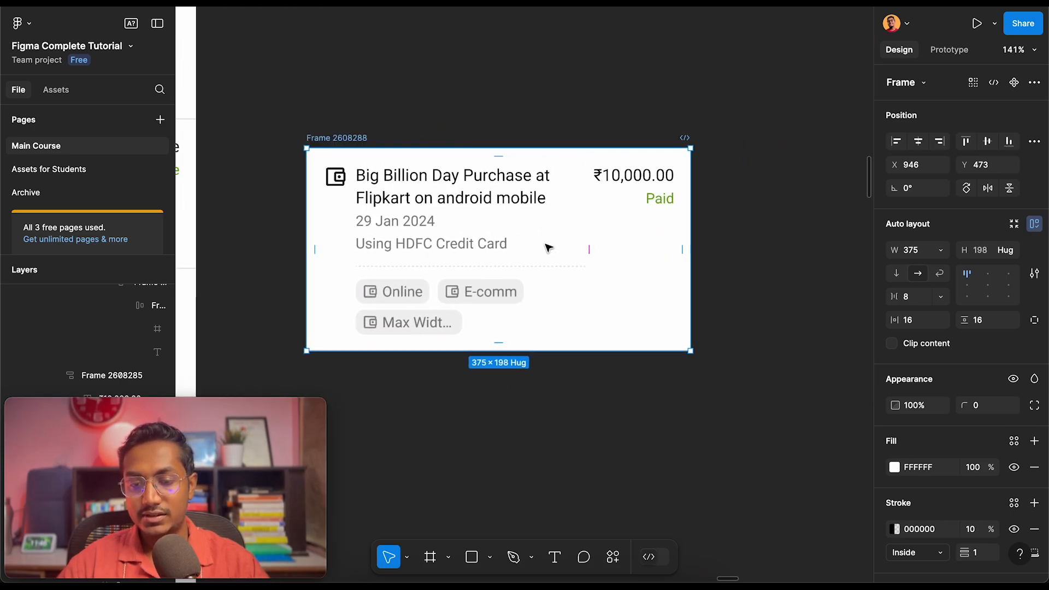
scroll(413, 116, left, 6)
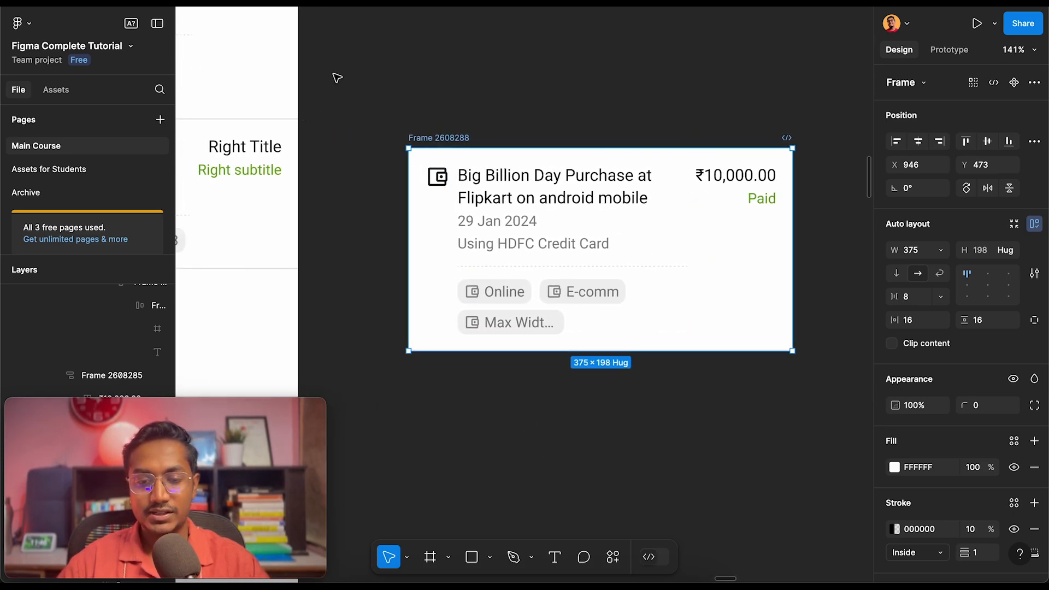
scroll(359, 161, right, 4)
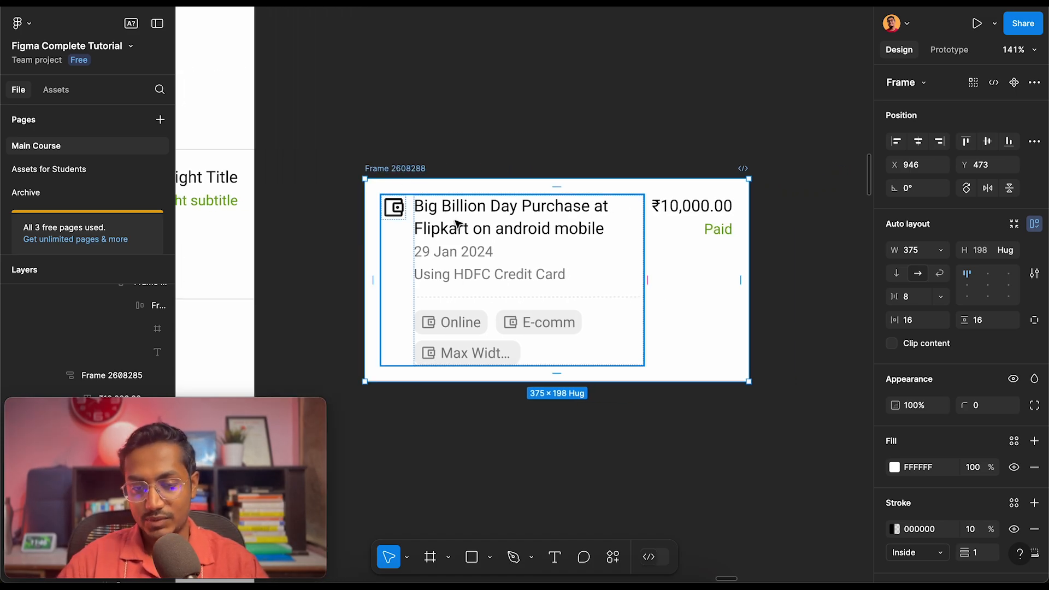
Append the filler text "asdj kahdkahsdkakdakdakdshk" to the copied card's title to test its overflow
double_click(455, 220)
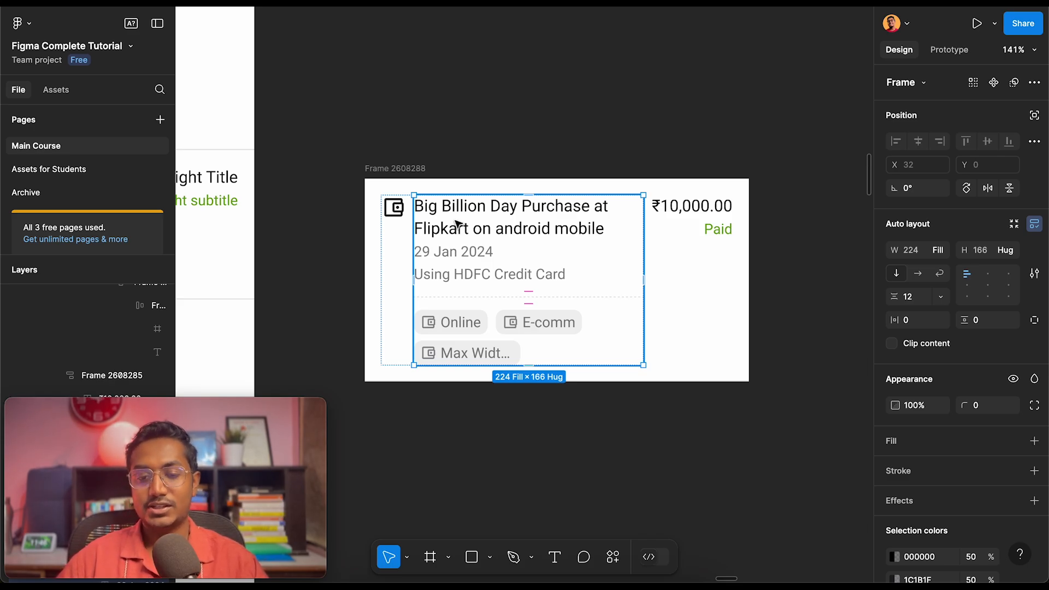
double_click(490, 226)
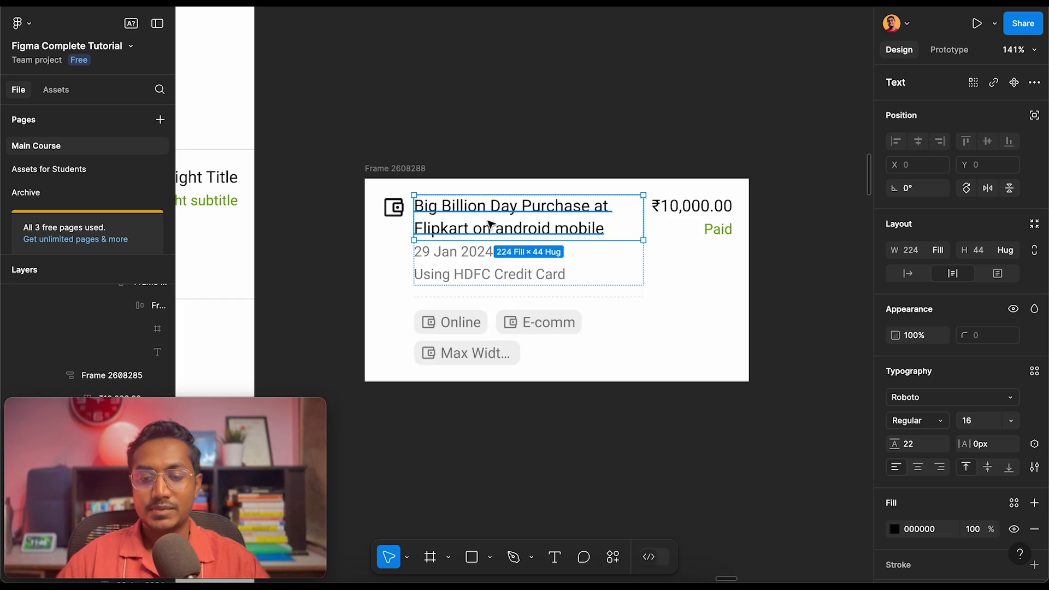
scroll(489, 224, up, 2)
double_click(450, 204)
click(620, 221)
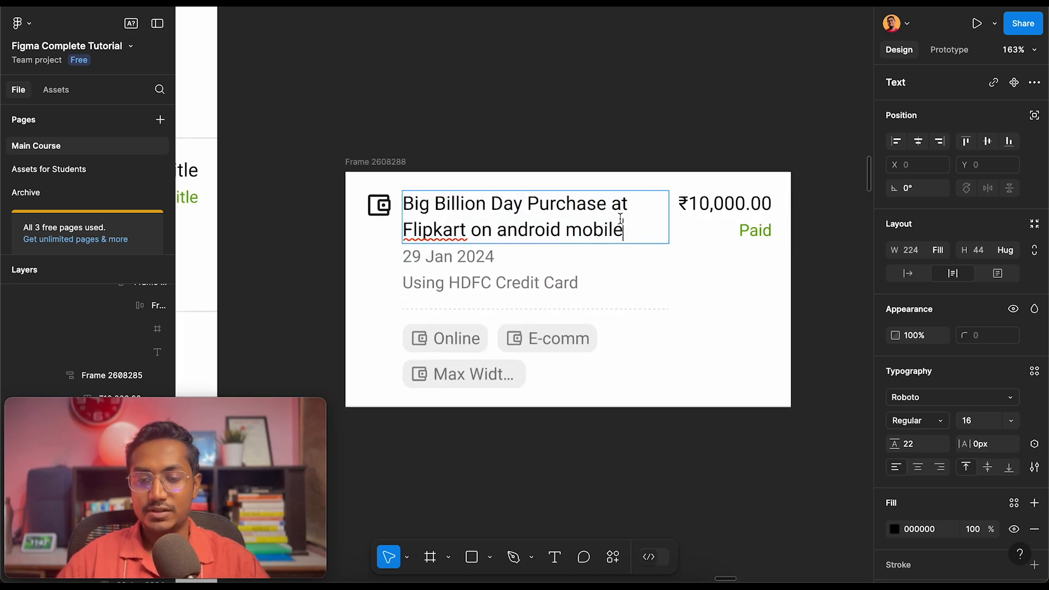
text(asdj kahdkahsdkakdakdakdshk)
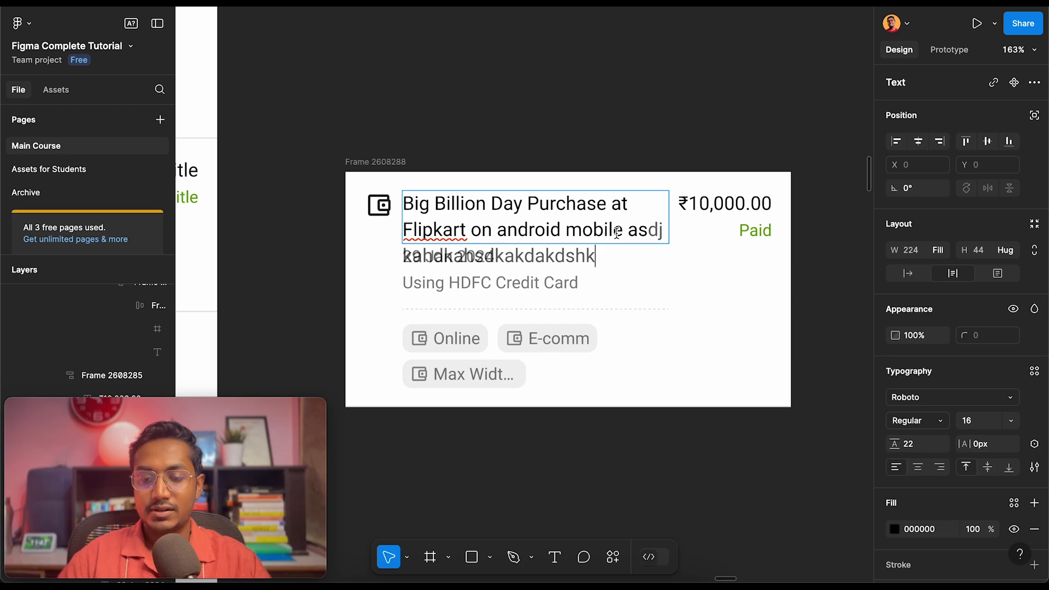
click(662, 138)
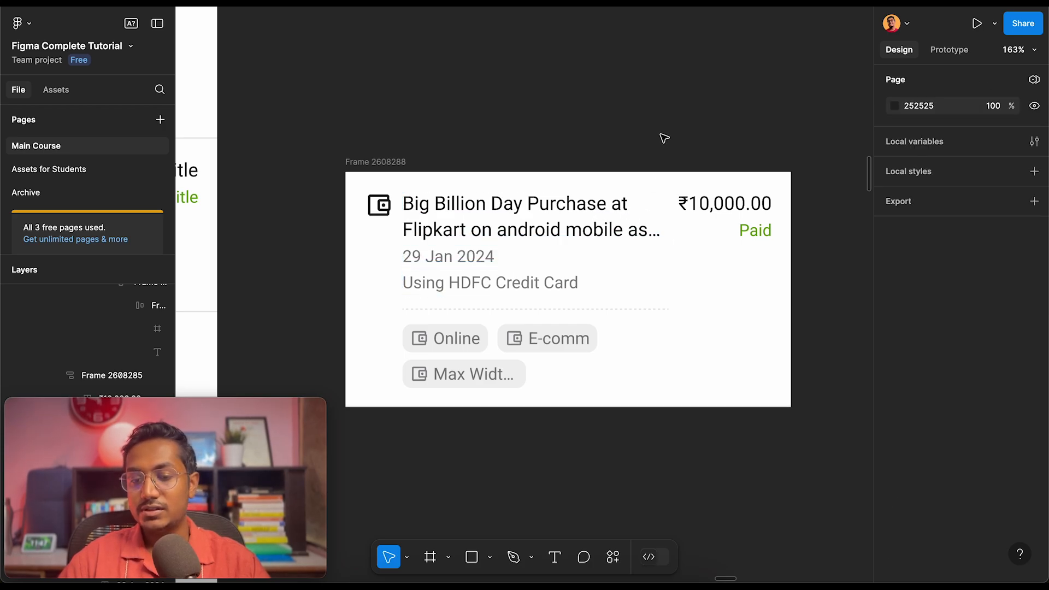
Shorten the copied card's title to "Big Billion Day Pu"
click(647, 229)
double_click(647, 230)
double_click(647, 230)
click(546, 209)
drag(546, 209, 654, 244)
key(BackSpace)
key(Escape)
click(661, 110)
Examine the width and height sizing of the card's shortened title and its amount text
double_click(535, 203)
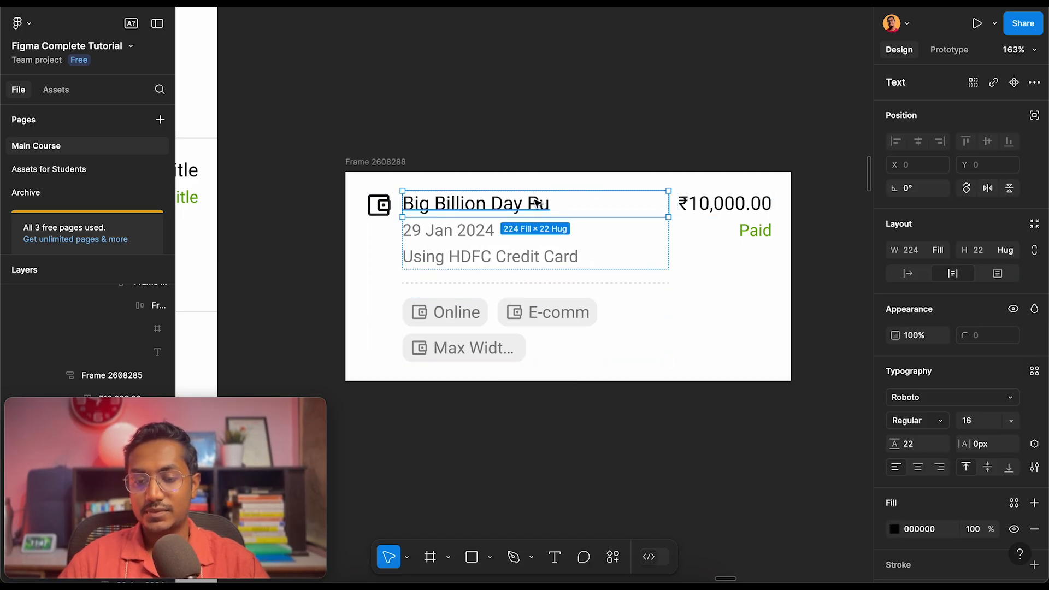
double_click(537, 203)
click(570, 205)
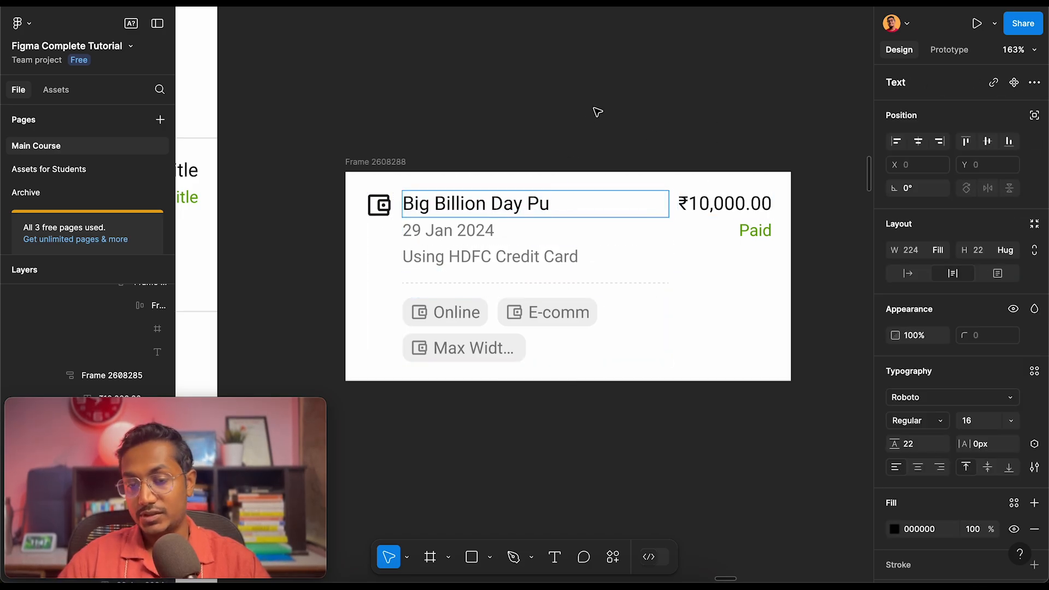
key(Escape)
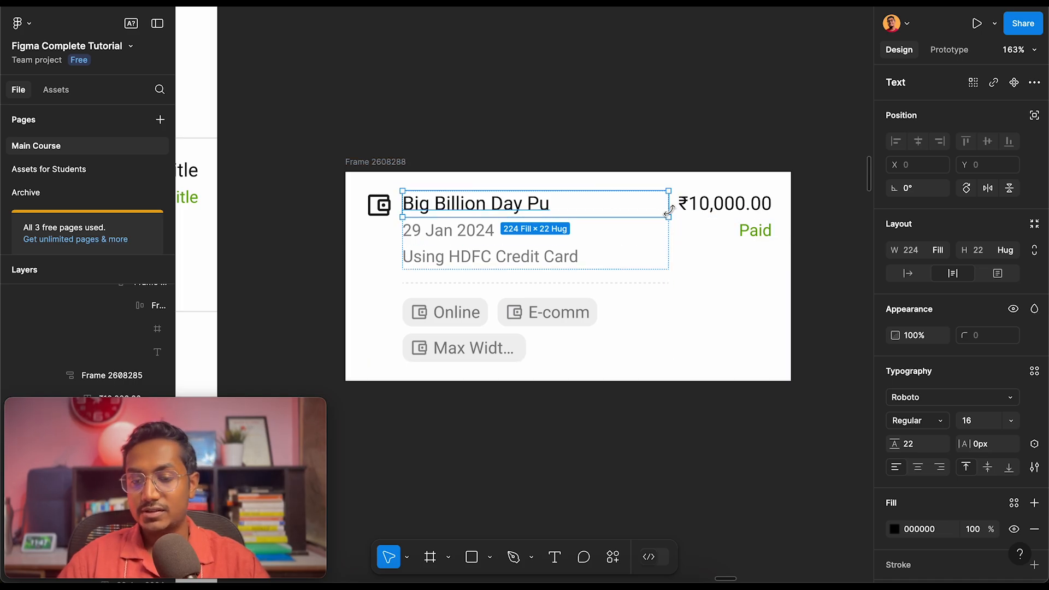
double_click(741, 217)
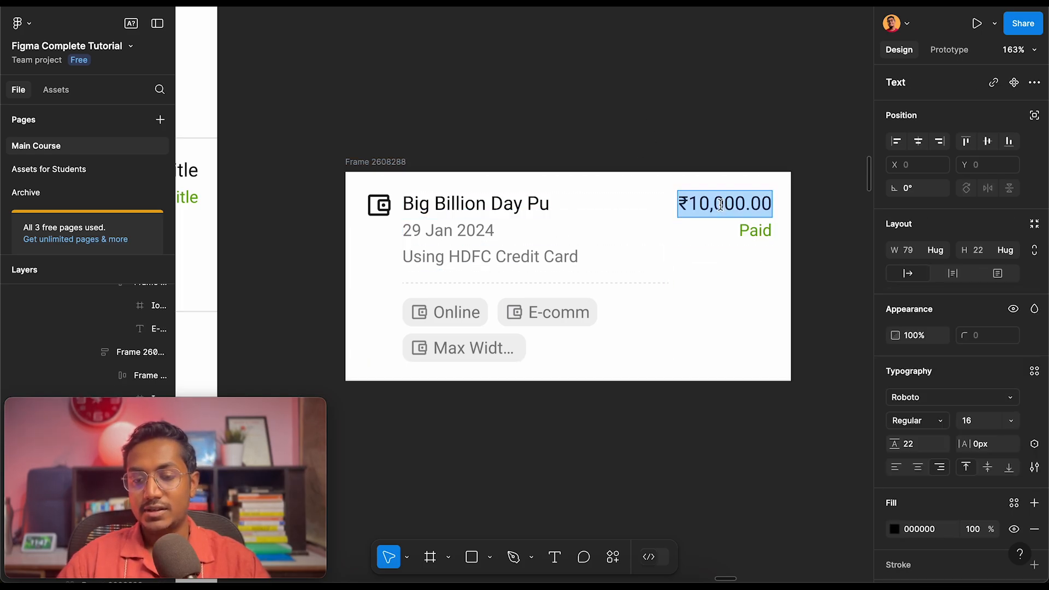
key(Escape)
click(504, 205)
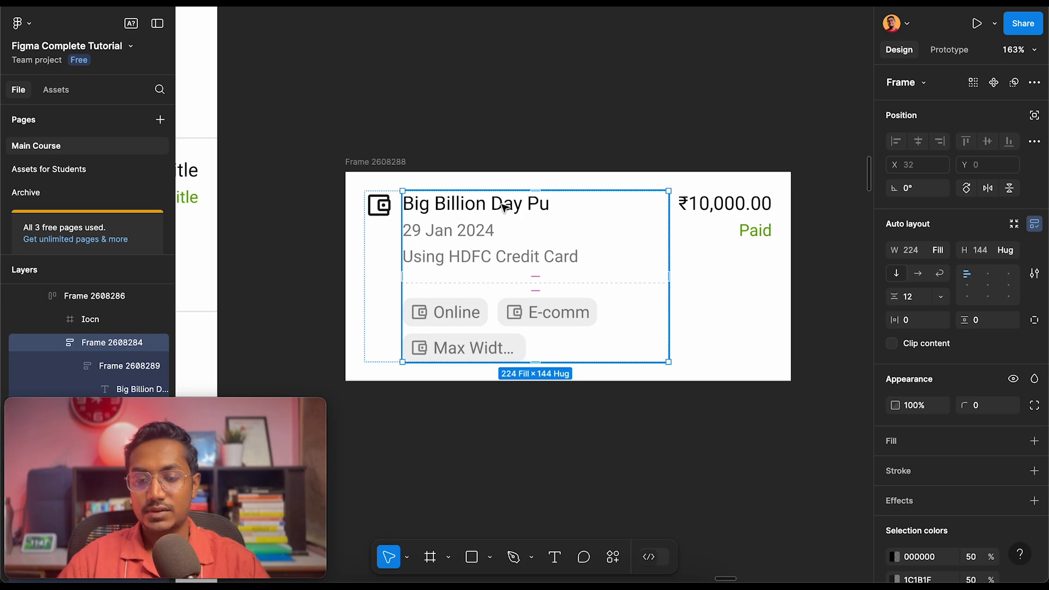
Change the card's amount text to "₹10kjhkjkj" to test how the title column adapts
click(743, 204)
double_click(743, 204)
click(708, 207)
drag(708, 207, 871, 246)
text(kjhkjkj)
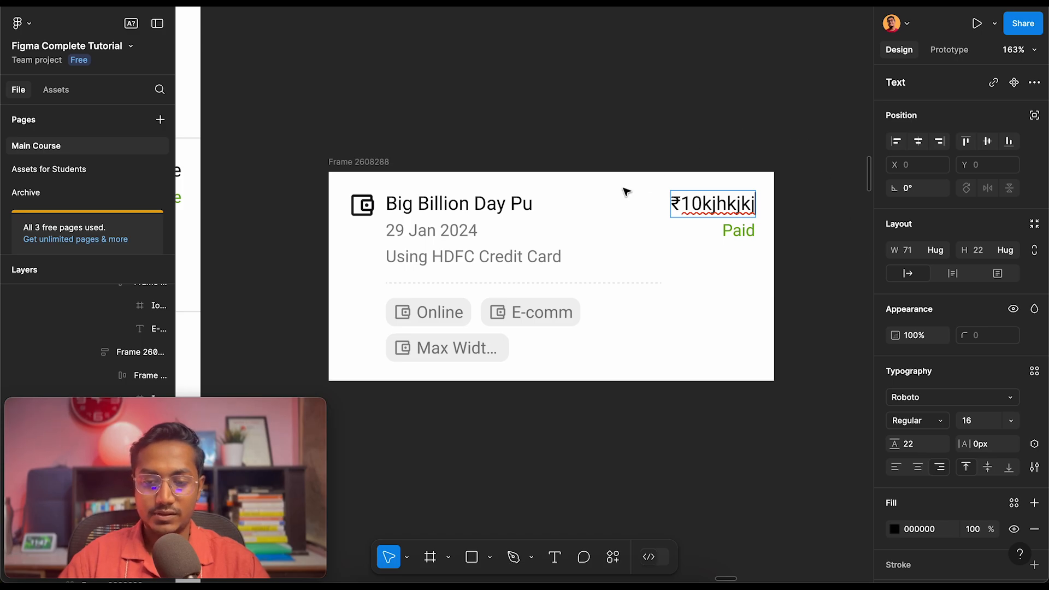
Shorten the card's amount text to "₹1" and select the frame holding the icon and title column
click(599, 203)
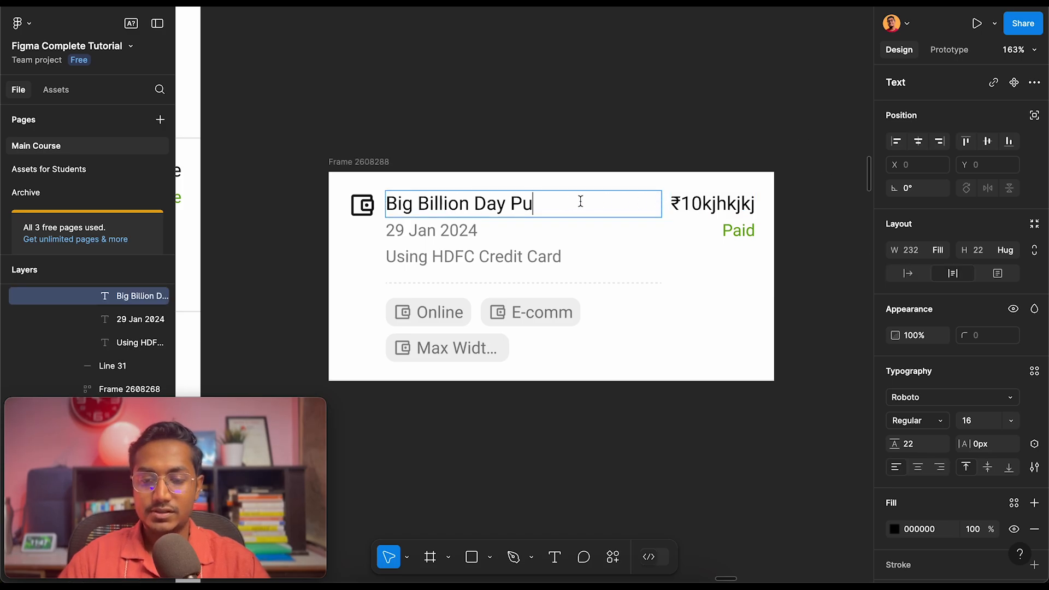
drag(691, 204, 791, 204)
key(BackSpace)
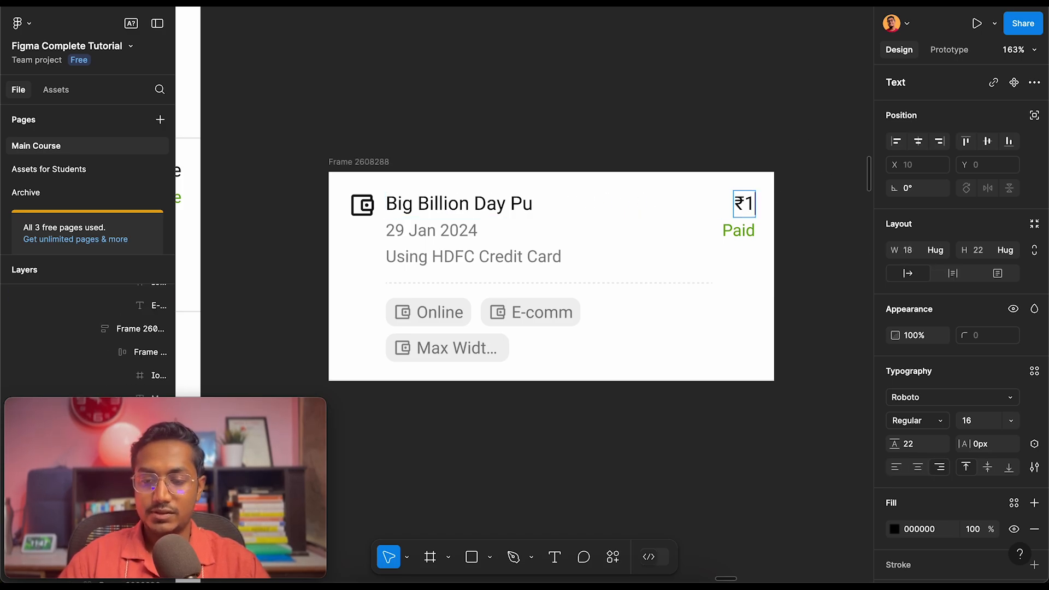
key(Escape)
click(622, 202)
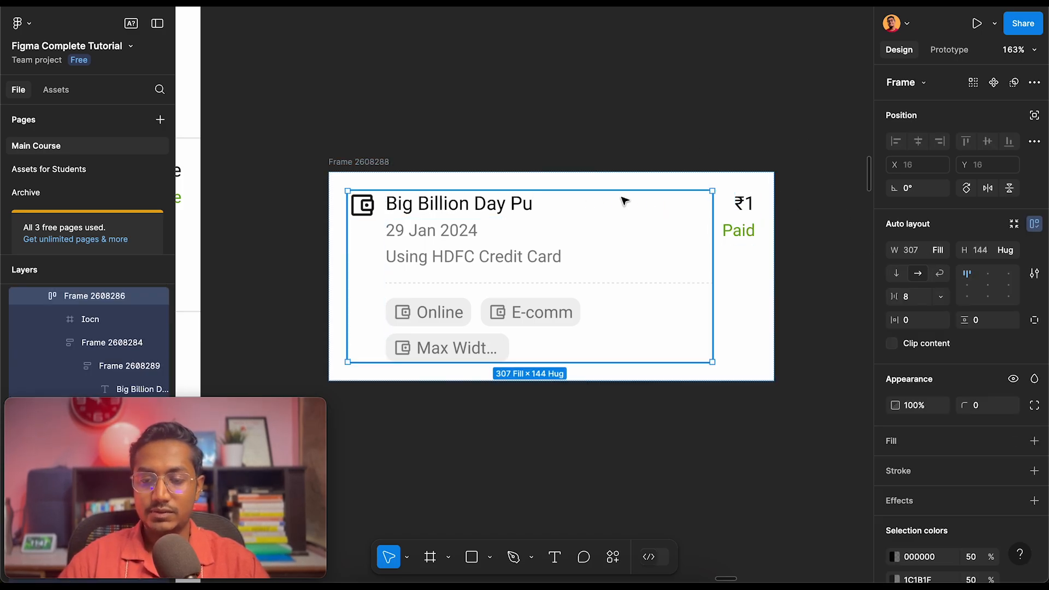
Complete the card's amount text so it reads "₹10,000.00"
double_click(744, 203)
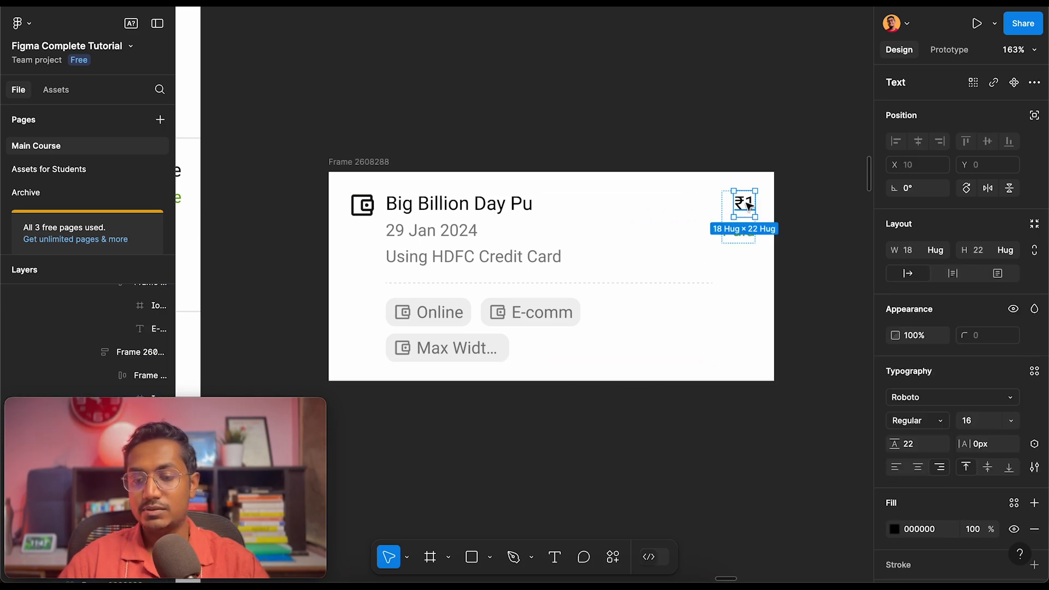
text(0,000)
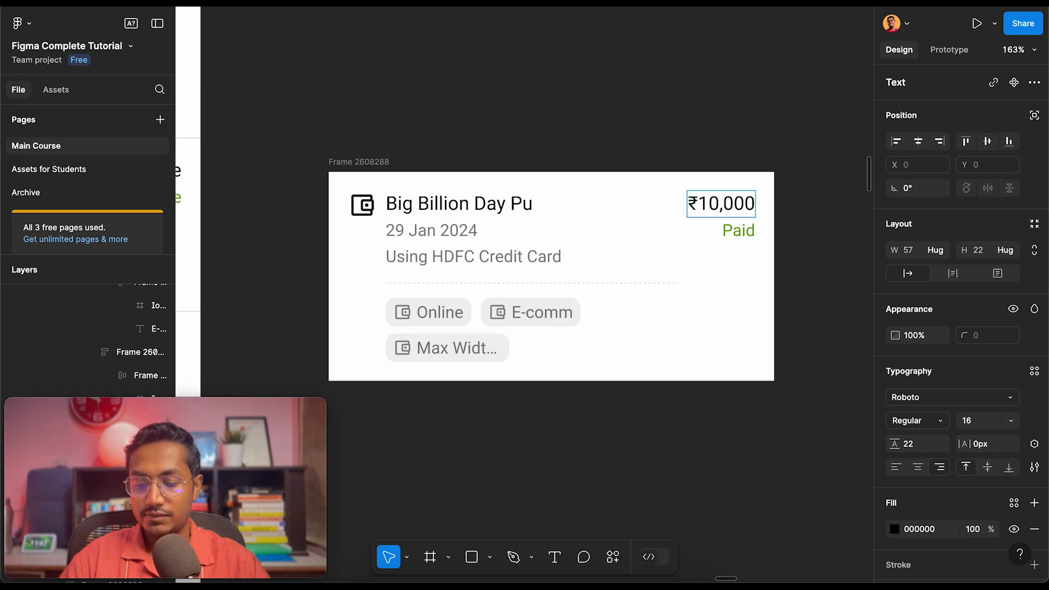
text(.00)
key(Escape)
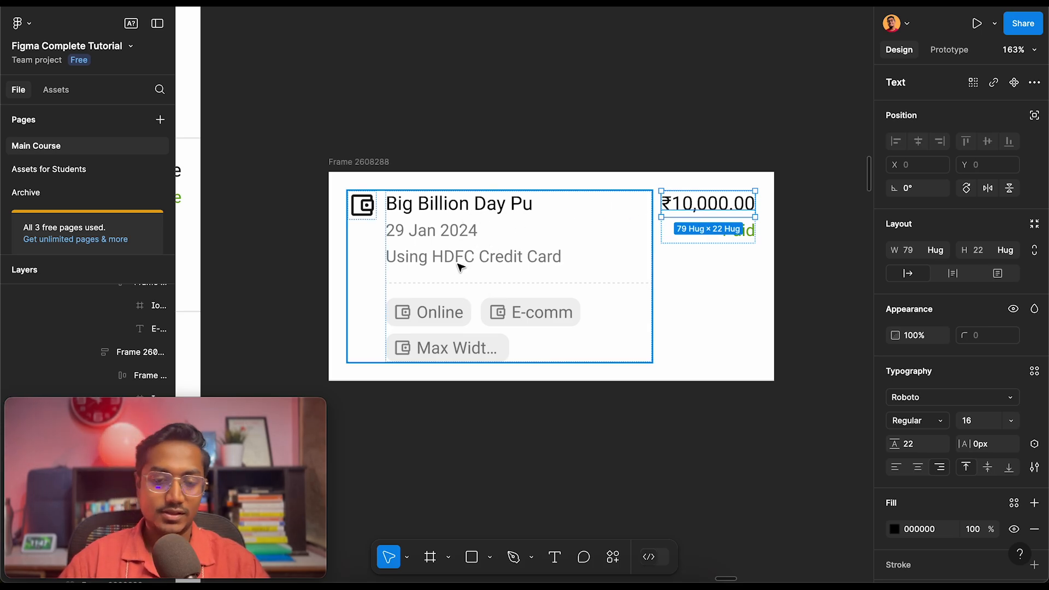
Append the filler text "asdjkhaksdjhakjdshkahdkhdkhksd" to the card's title so it exceeds two lines
click(435, 210)
click(435, 209)
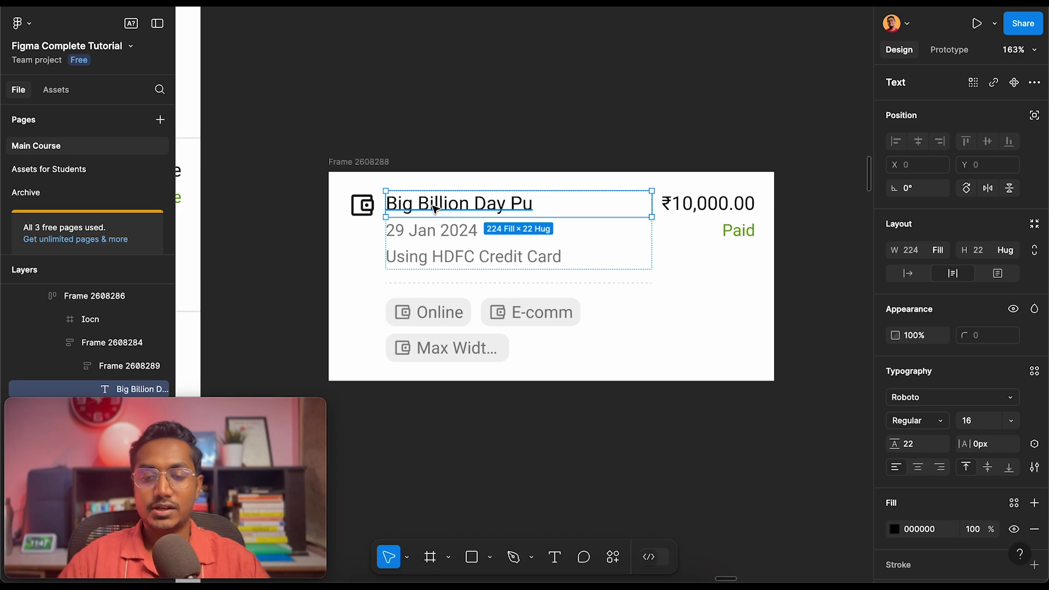
double_click(436, 210)
click(569, 204)
text(asdjkhaksdjhakjdshkah)
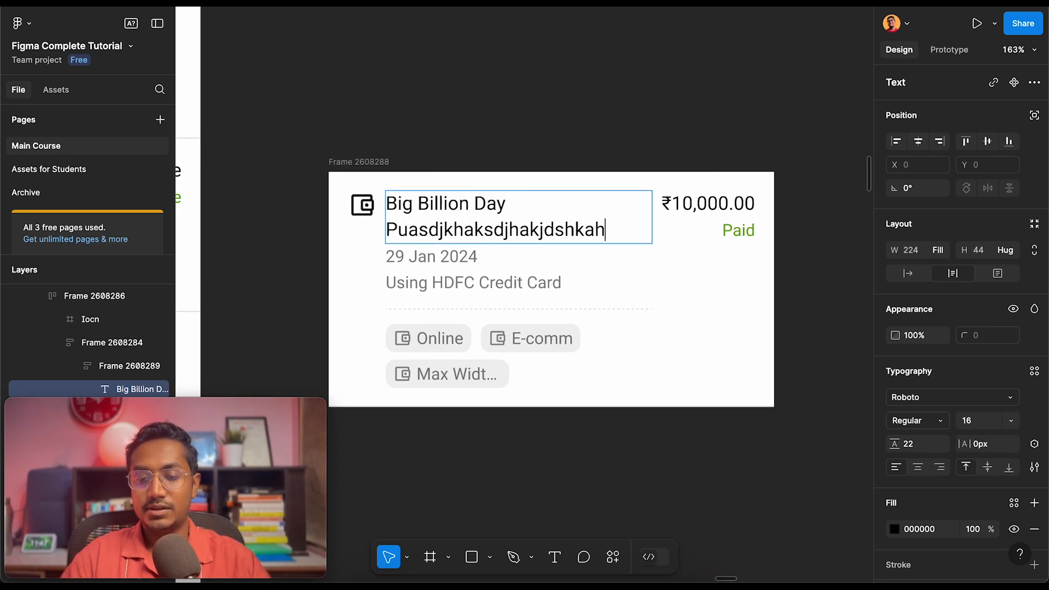
text(dkhdkhksd)
key(Escape)
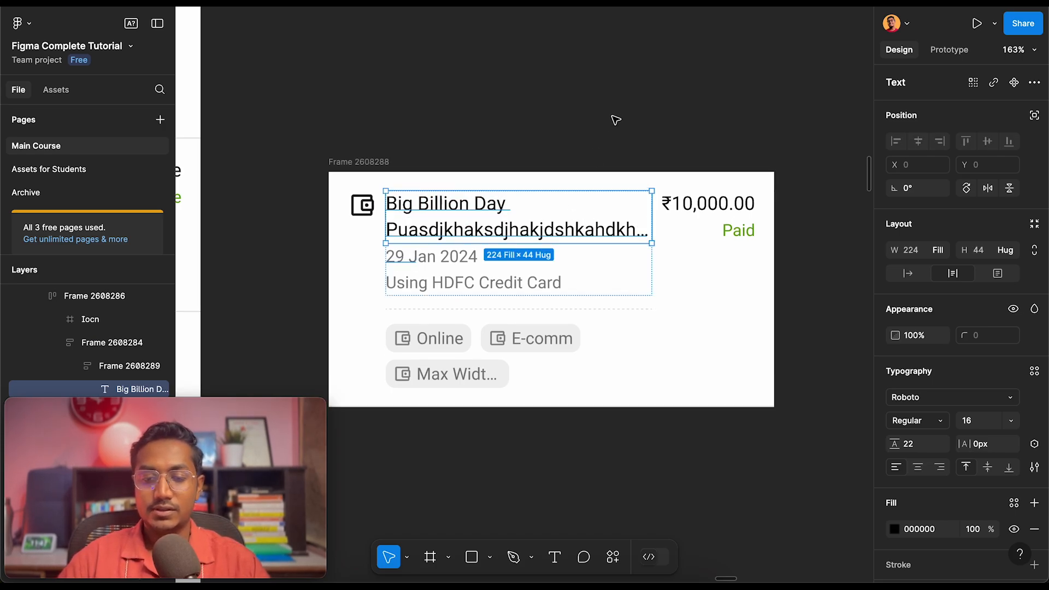
click(614, 119)
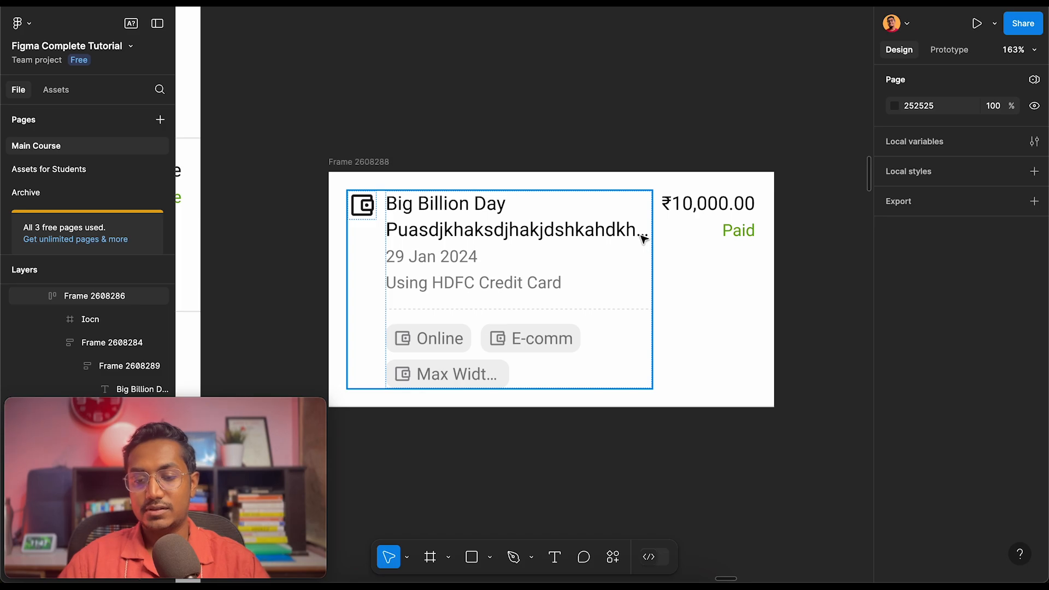
Examine the layout sizing of the card's title group and of its date and payment-method lines
click(534, 237)
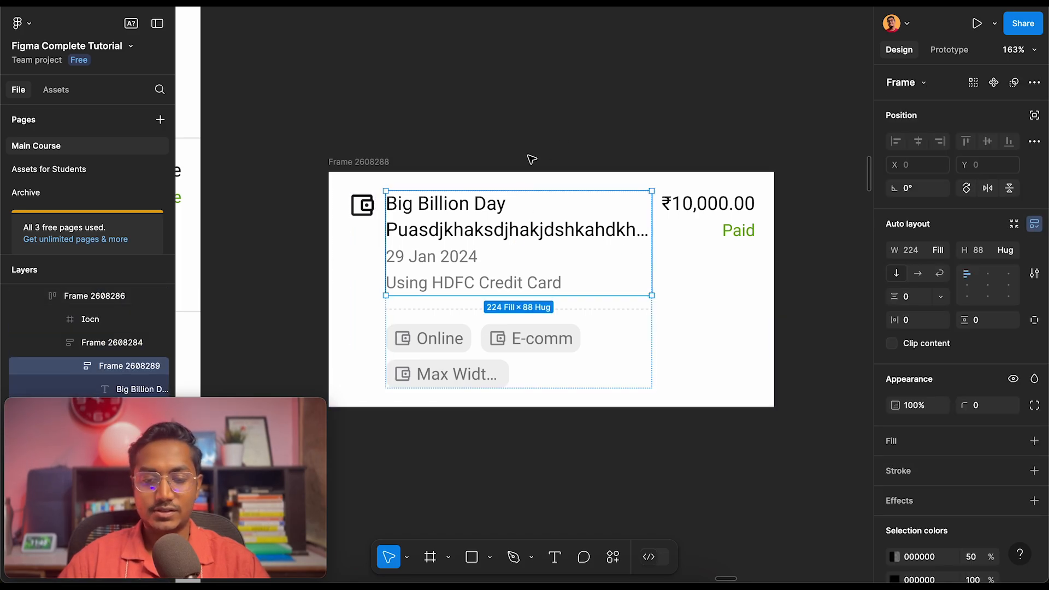
key(Escape)
double_click(421, 257)
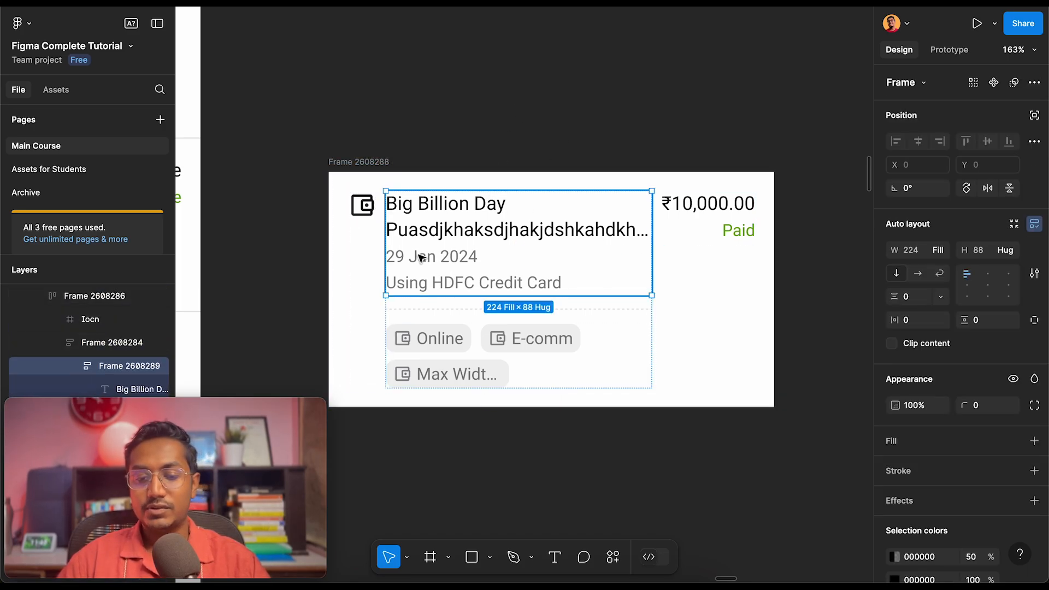
double_click(421, 257)
click(423, 290)
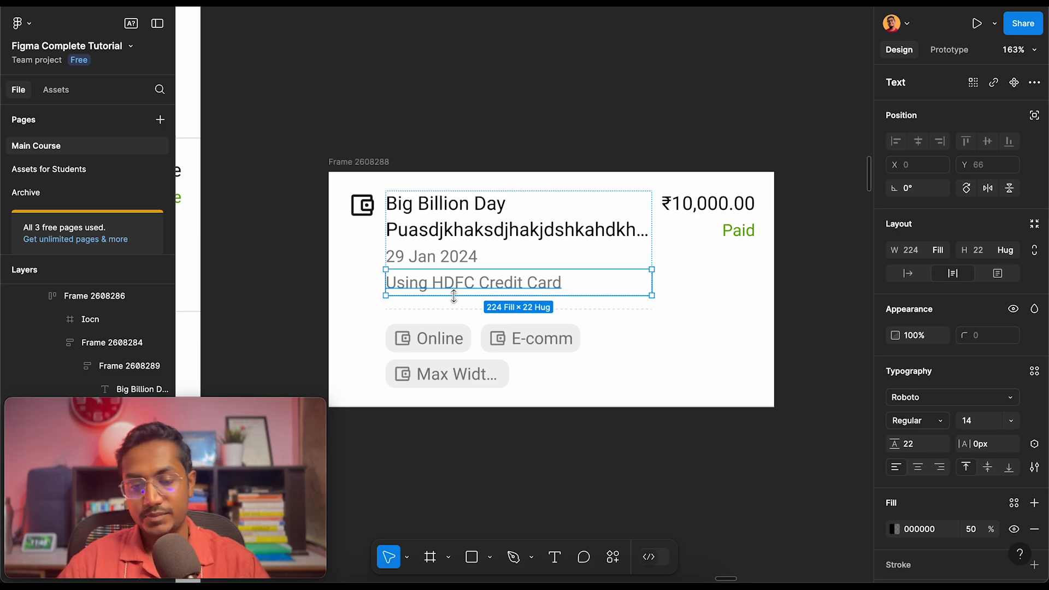
Delete the truncated max-width tag and the E-comm tag from the card's tag row
scroll(455, 299, down, 3)
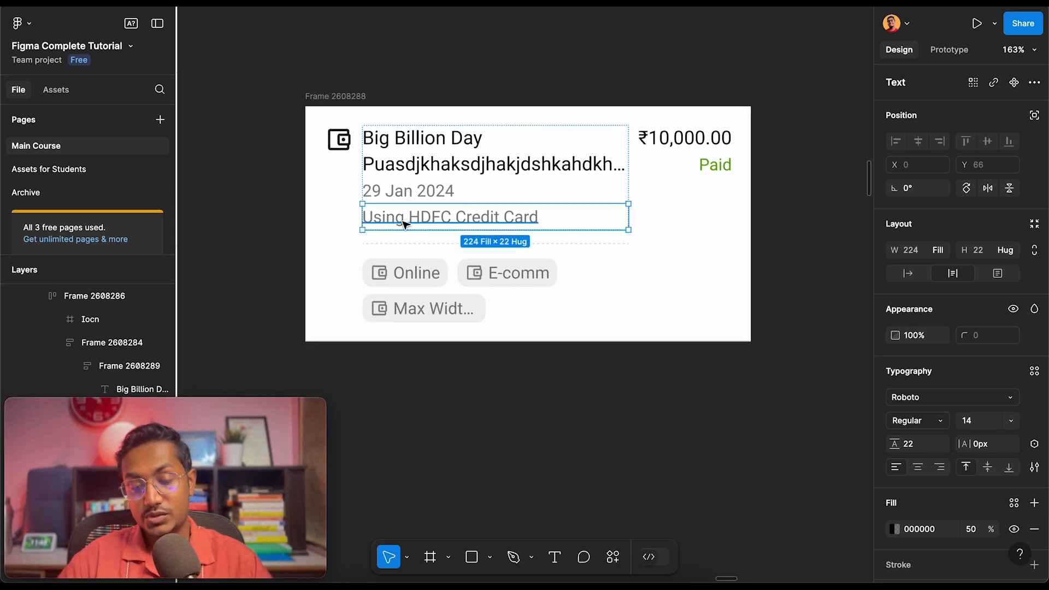
click(410, 273)
click(464, 320)
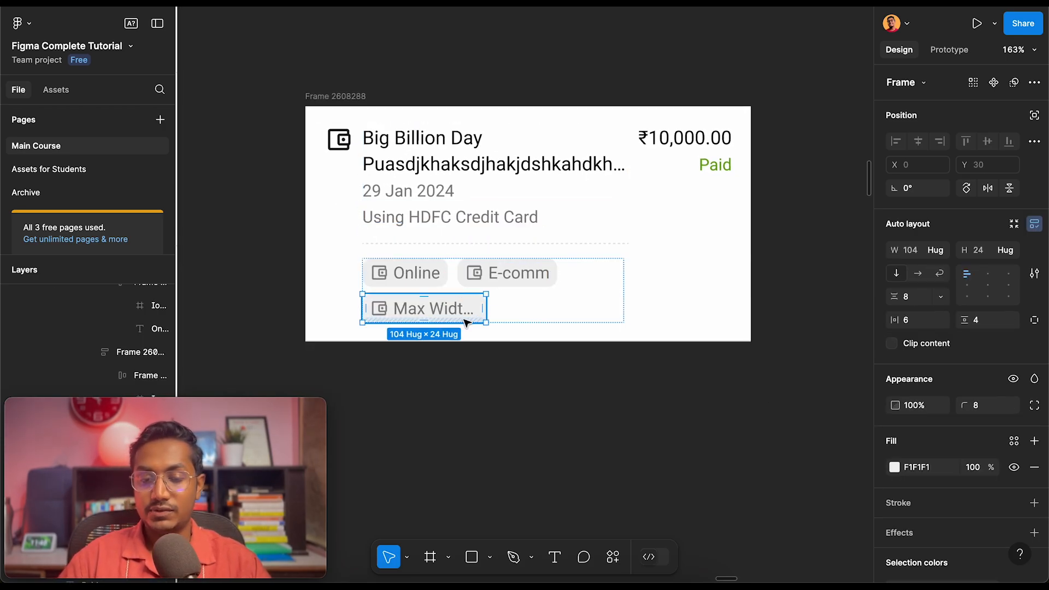
key(Delete)
click(517, 276)
click(516, 277)
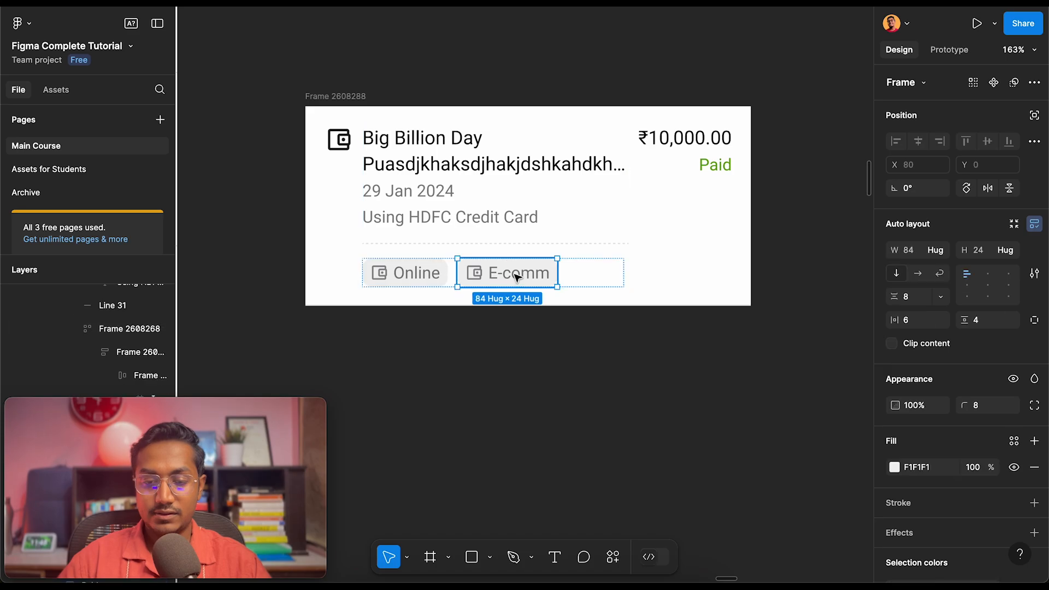
key(Delete)
Duplicate the Online tag three times within the card's tag row and delete the last of the duplicates
click(423, 281)
click(422, 280)
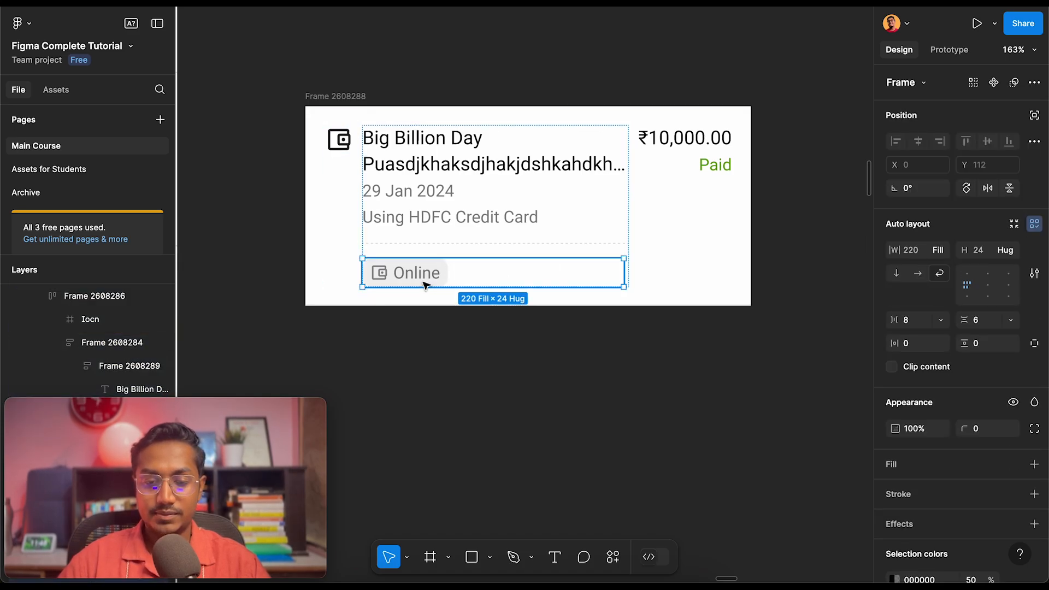
click(424, 275)
key(ctrl+d)
key(ctrl+d)
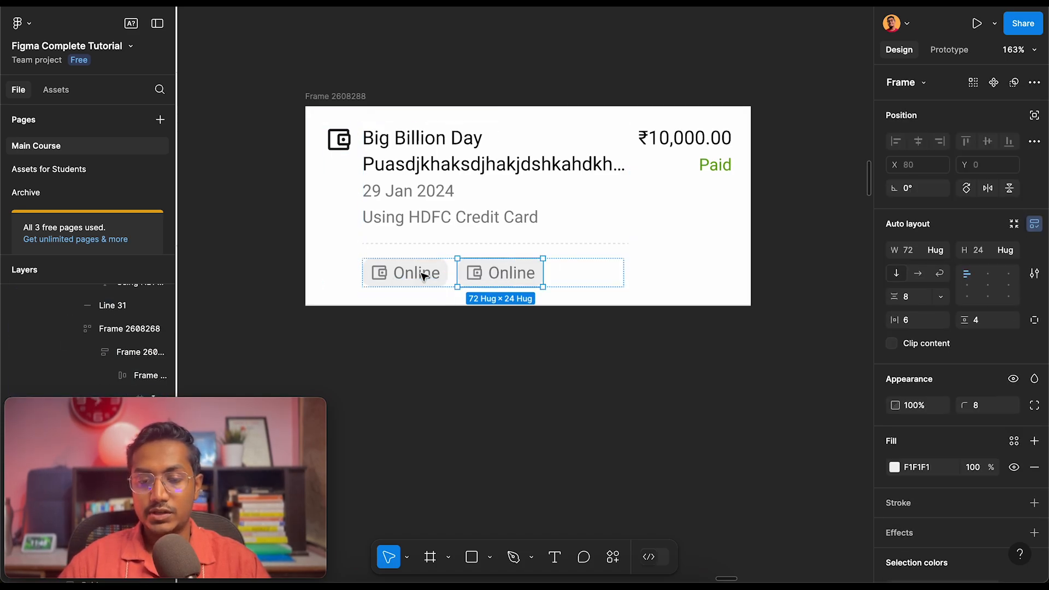
key(ctrl+d)
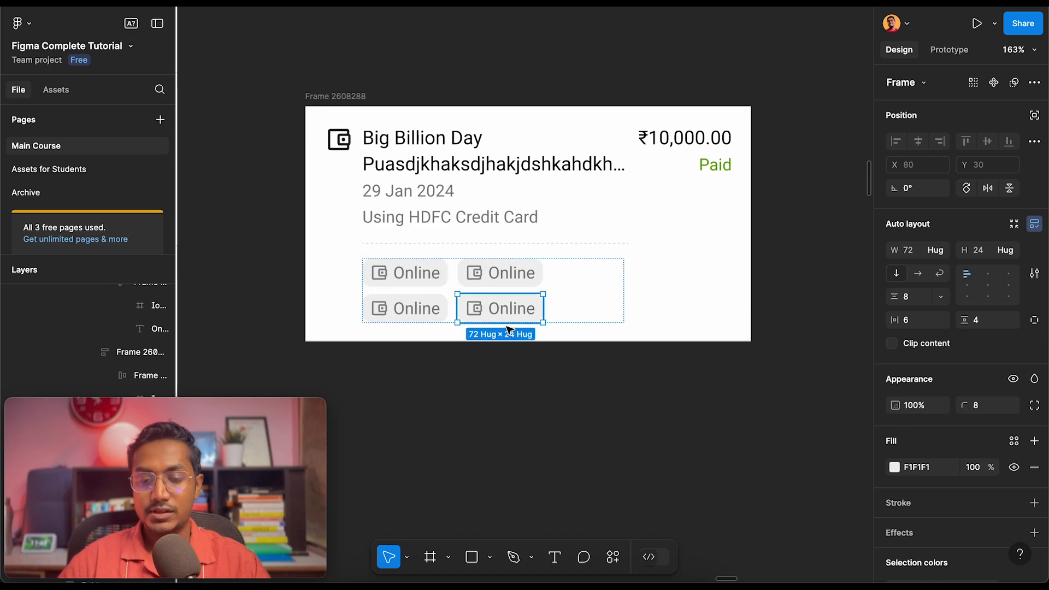
key(Delete)
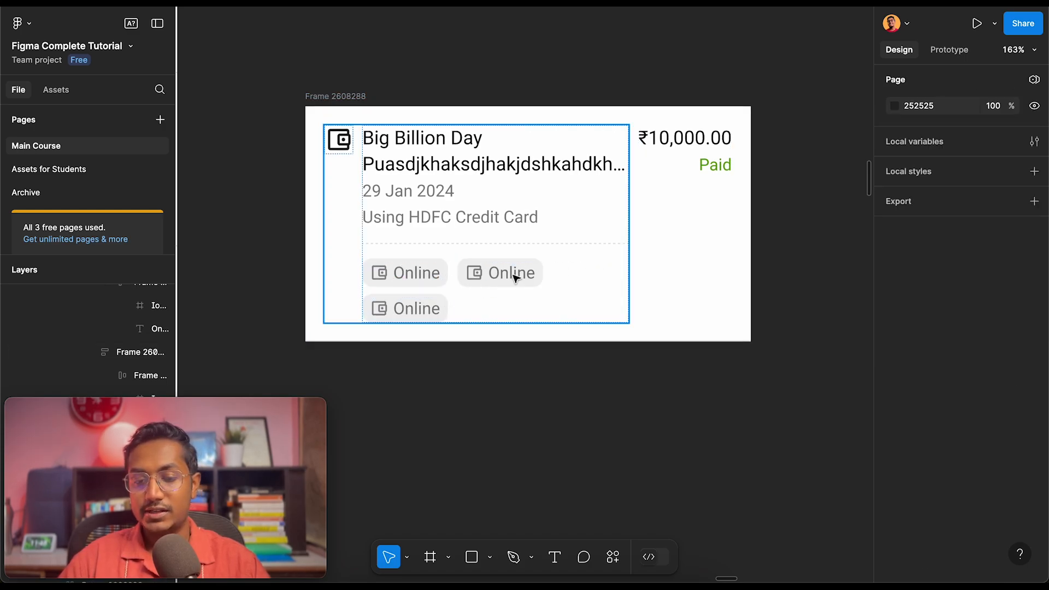
Examine the auto layout sizing of the wrapping tag row and of the content inside its last tag
click(417, 302)
click(417, 301)
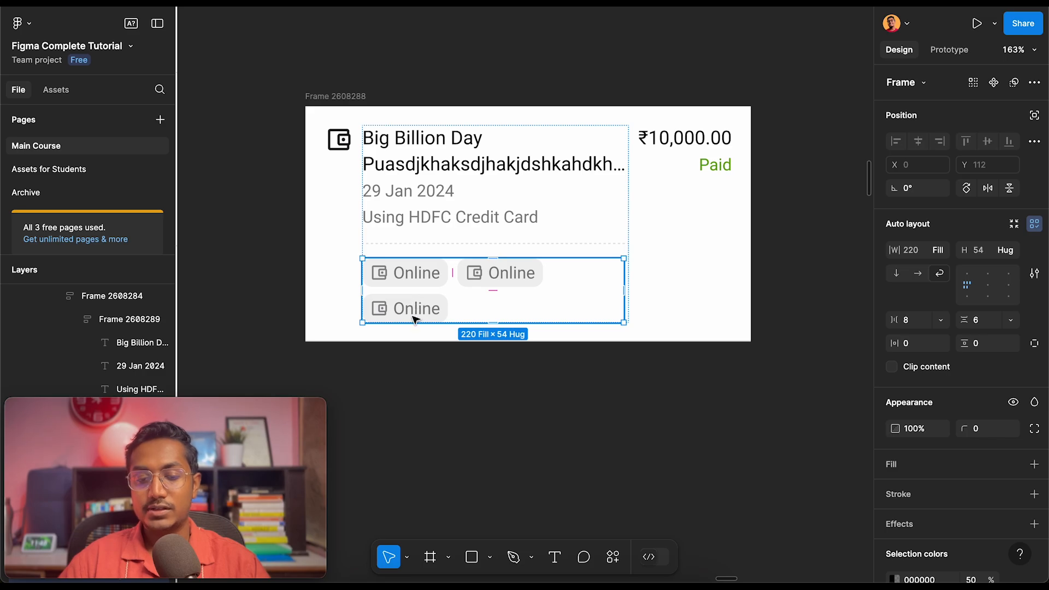
click(414, 320)
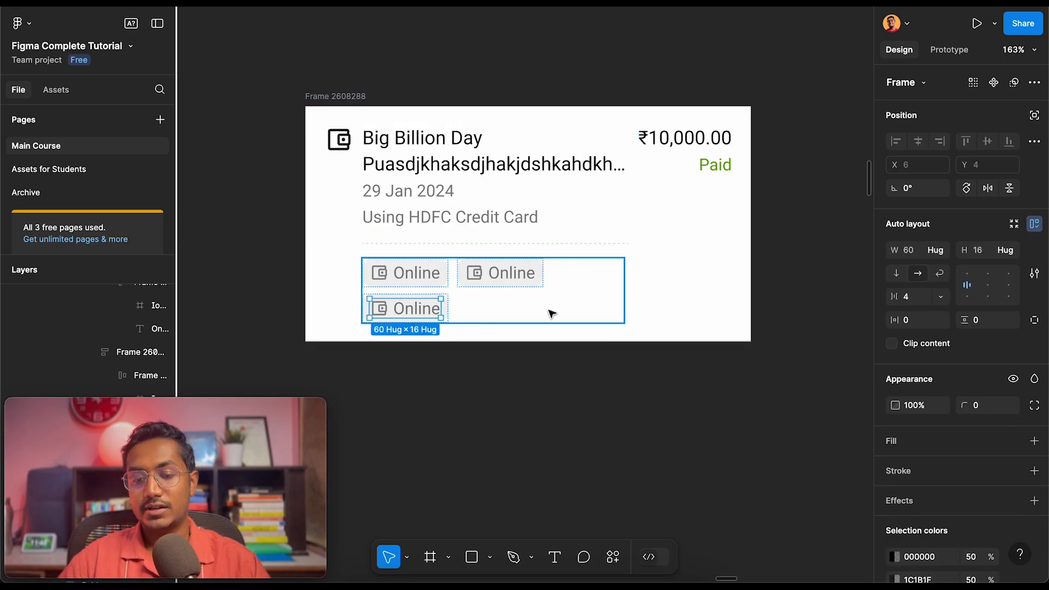
Place a copy of the Big Billion Day card from the phone's Transactions screen below the standalone card
scroll(549, 316, down, 5)
click(556, 223)
scroll(392, 244, up, 2)
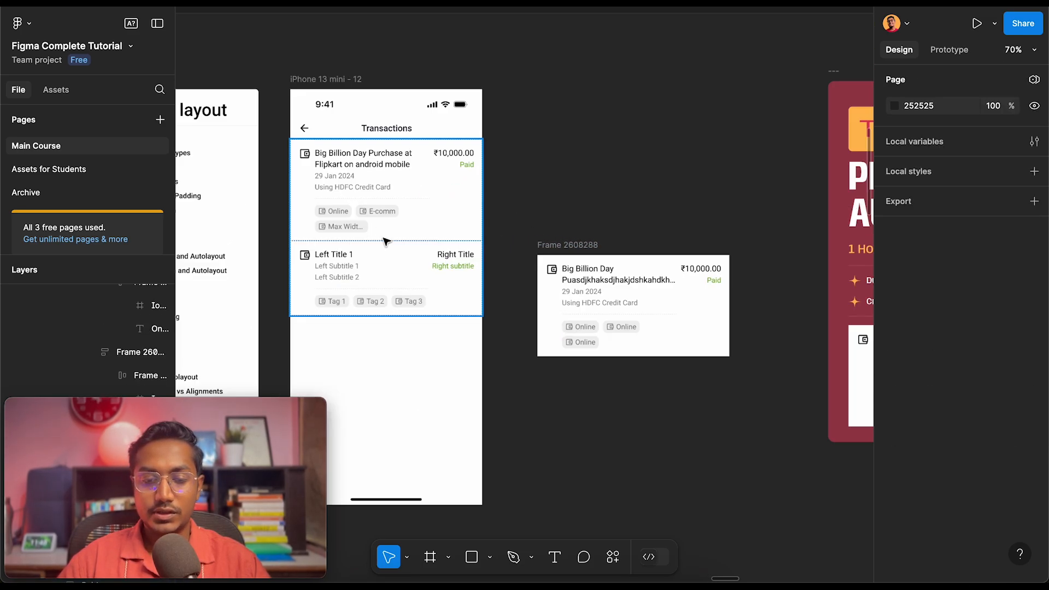
double_click(361, 229)
drag(379, 182, 640, 425)
scroll(640, 425, down, 2)
Replace the text of the copied card's max-width tag with "dasdasdasdasdadas dad"
scroll(640, 425, up, 3)
scroll(569, 373, up, 3)
super+click(582, 340)
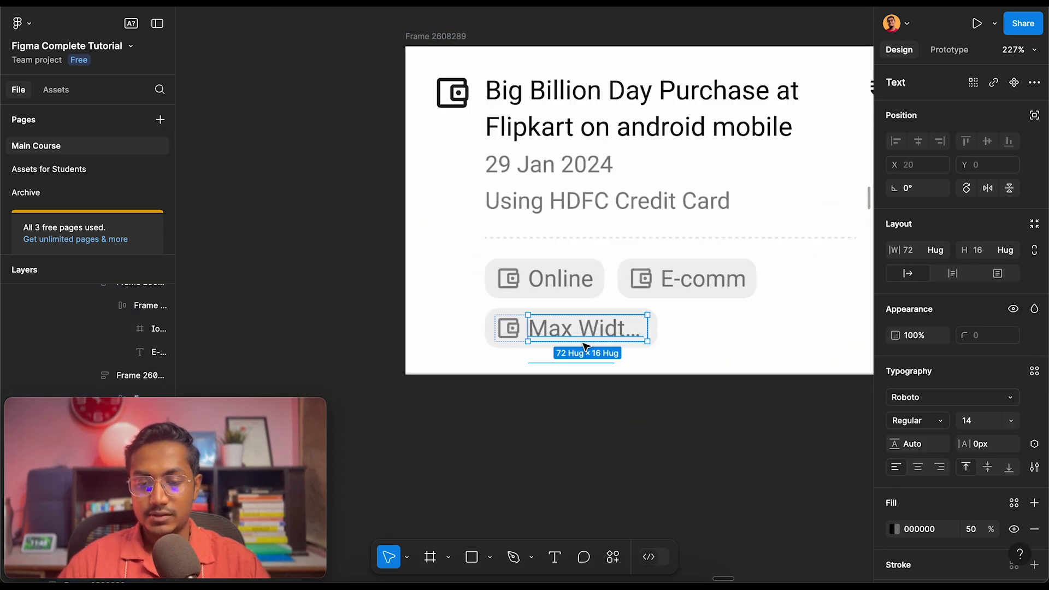
key(Return)
text(dasd)
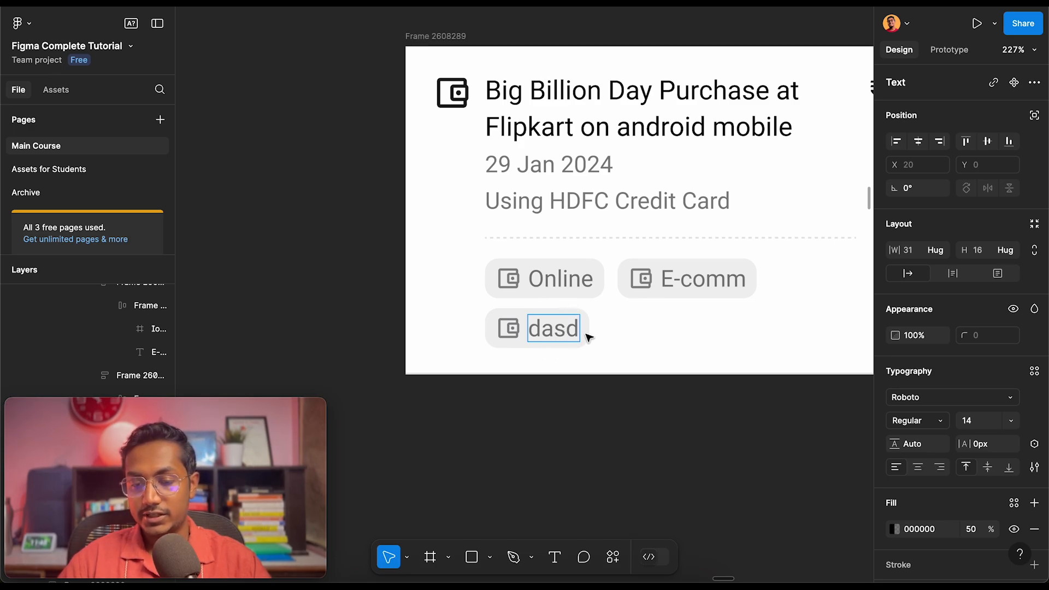
text(asdasdasdasdadas dad)
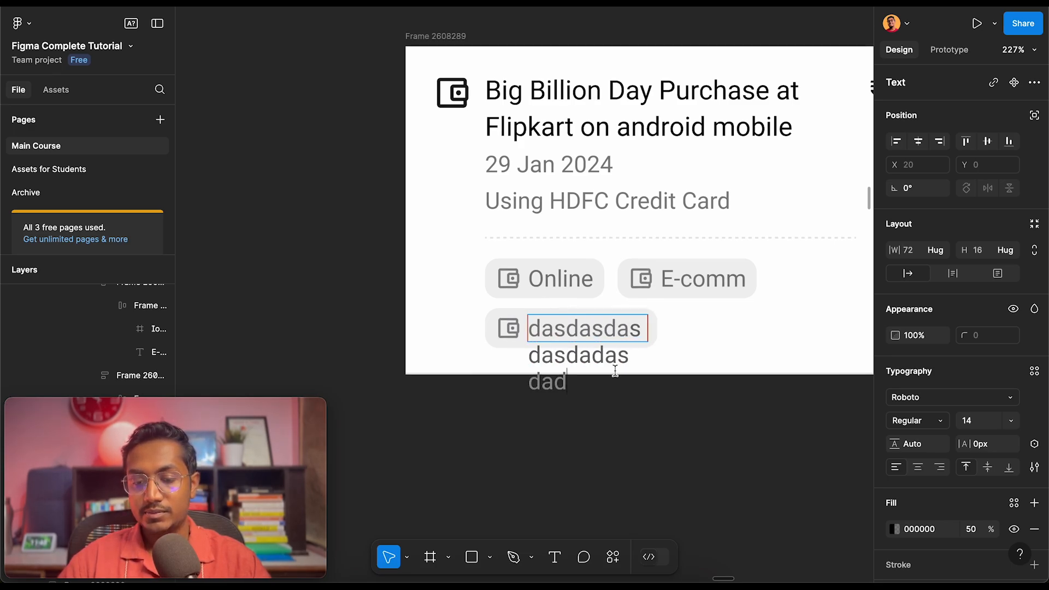
click(631, 401)
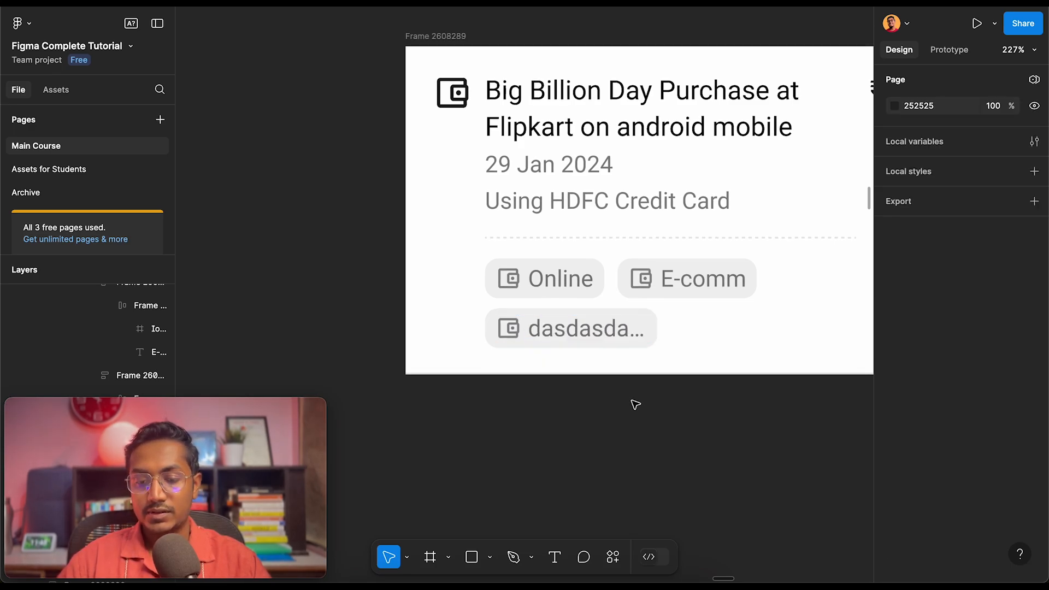
Examine the layout sizing of the truncated tag, its inner group, its wallet icon and its text
click(643, 335)
click(653, 330)
click(645, 340)
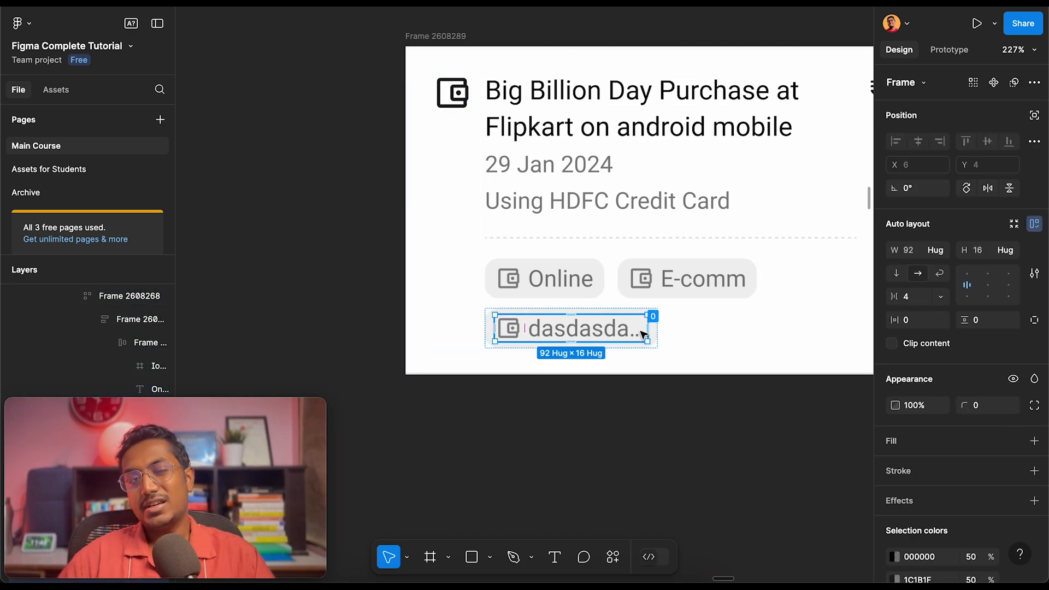
click(634, 446)
click(620, 330)
click(623, 332)
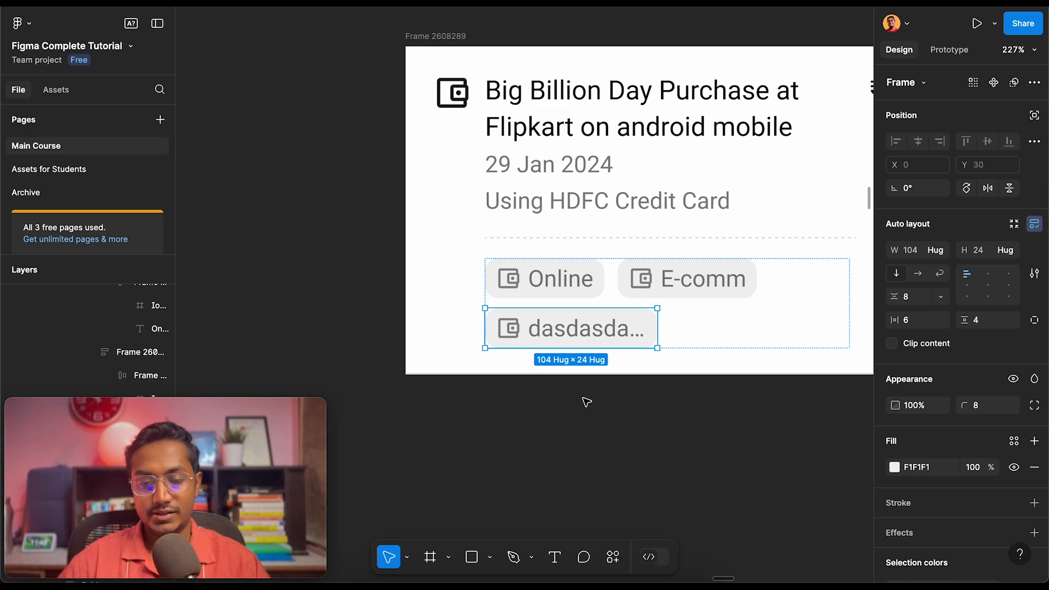
click(514, 329)
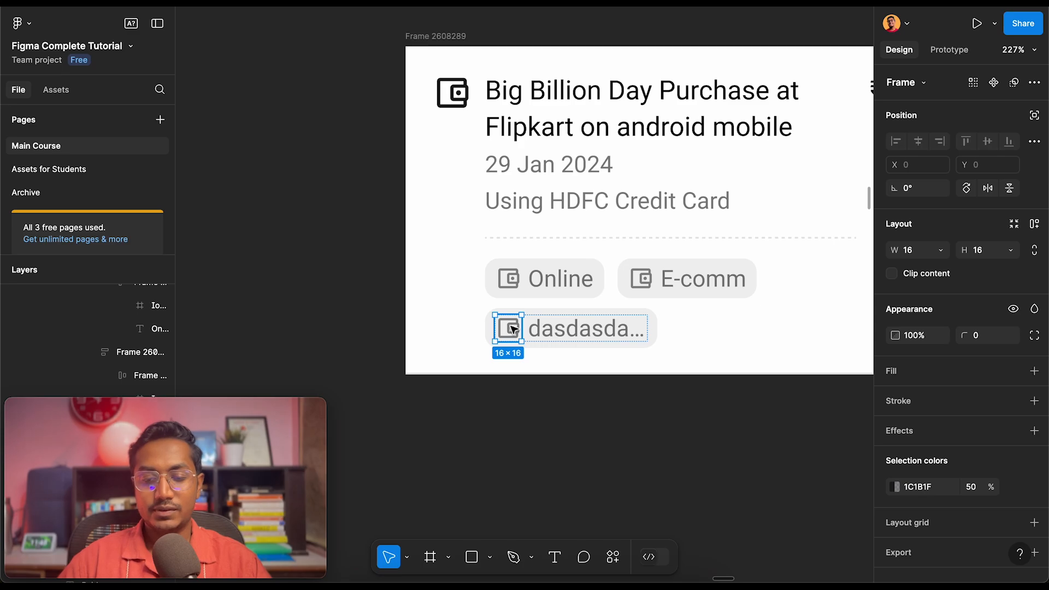
ctrl+scroll(513, 329, up, 3)
click(556, 334)
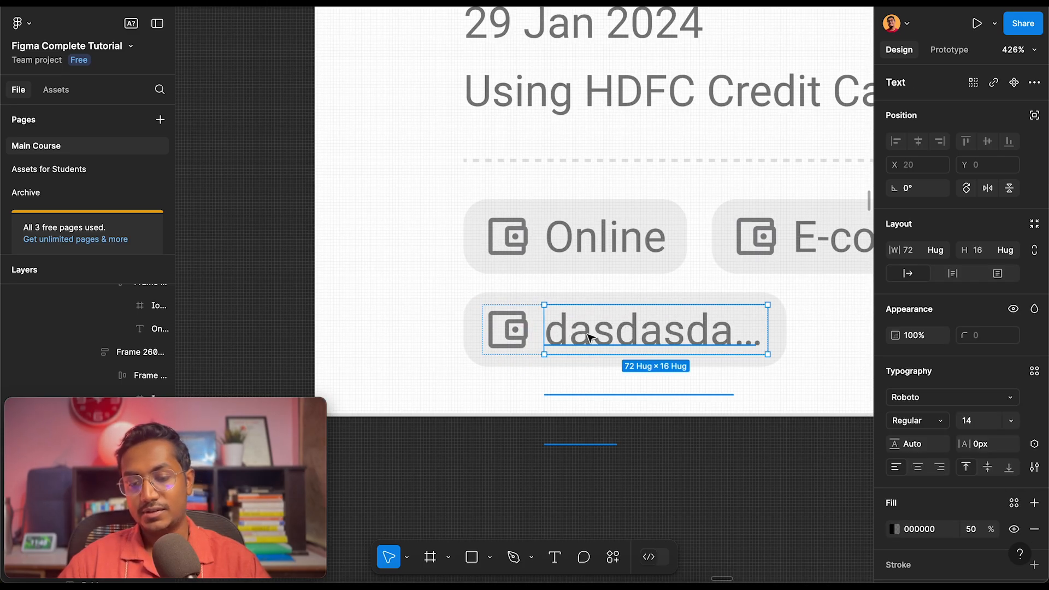
double_click(597, 343)
ctrl+scroll(587, 339, down, 3)
click(551, 453)
ctrl+scroll(550, 452, down, 3)
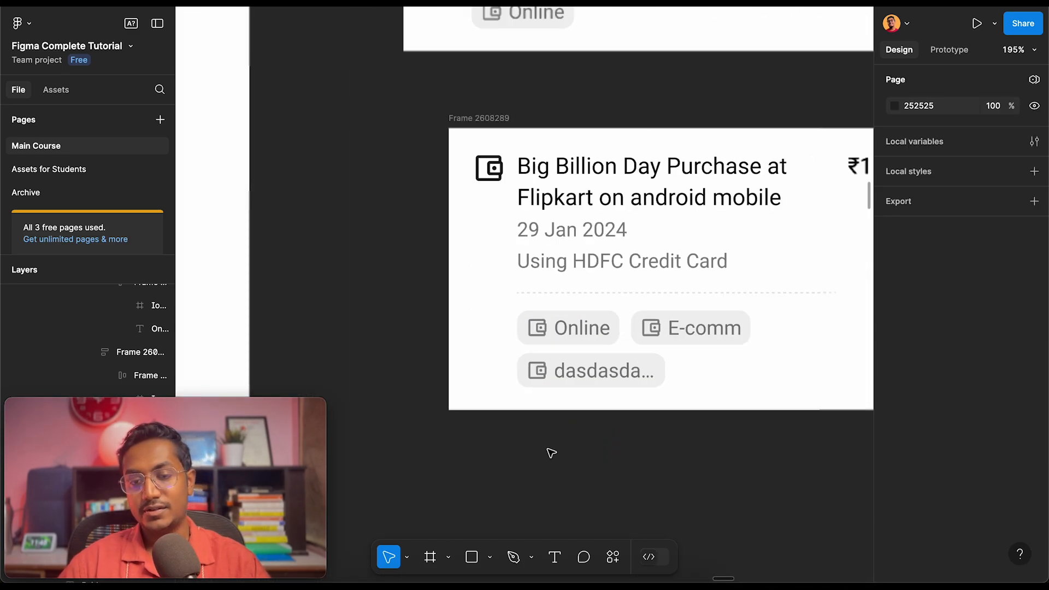
Draw a rectangle about 90 × 83 on the empty canvas below the copied card
scroll(550, 451, up, 2)
scroll(464, 262, down, 3)
ctrl+scroll(464, 262, down, 1)
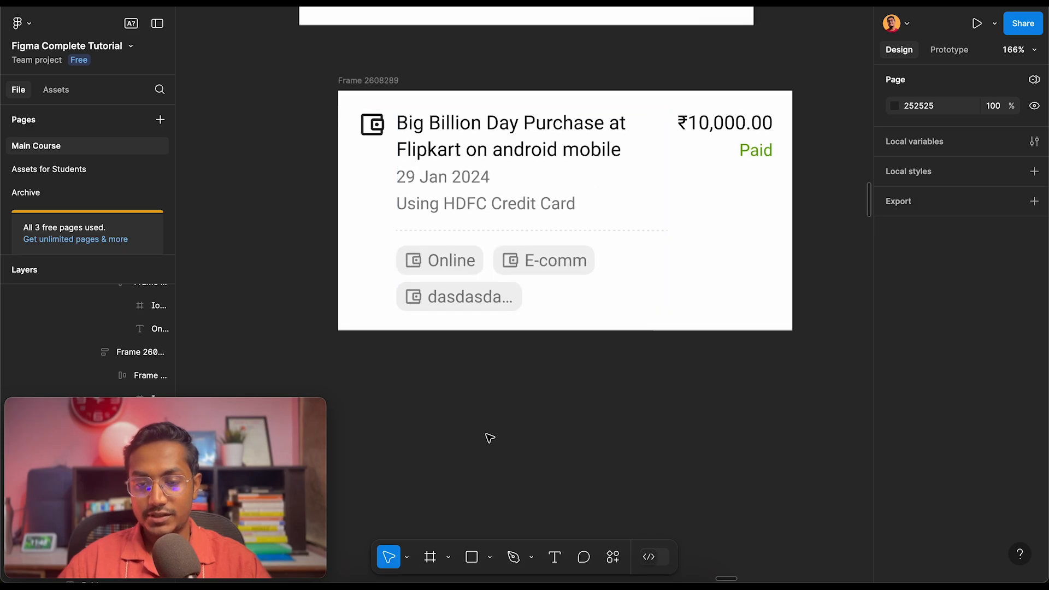
key(r)
drag(444, 384, 554, 485)
click(611, 403)
click(506, 434)
Replace the card's large wallet icon beside the title with a copy of the grey rectangle
scroll(395, 198, up, 3)
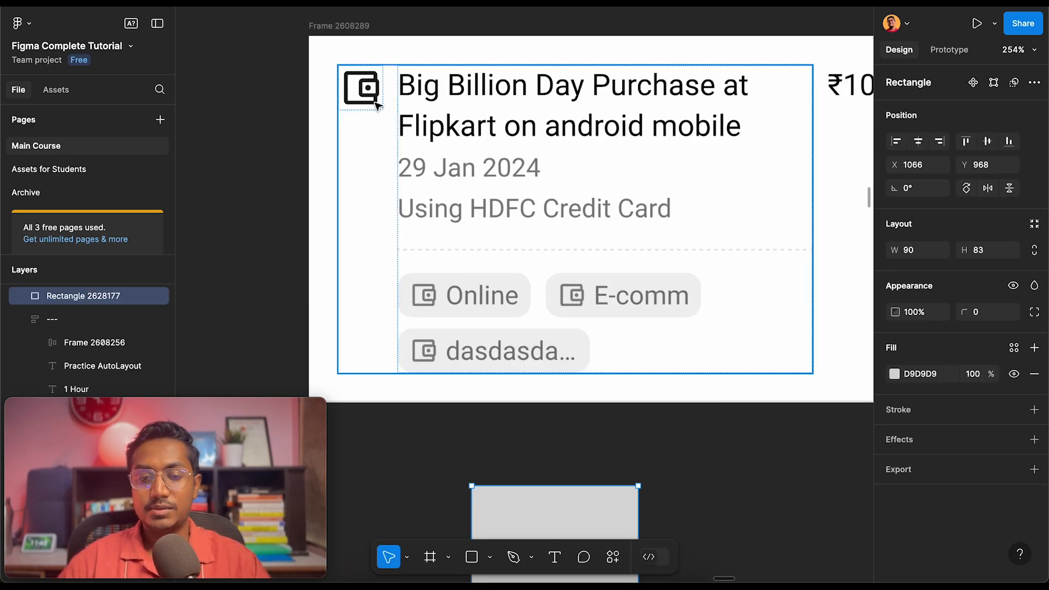
click(356, 99)
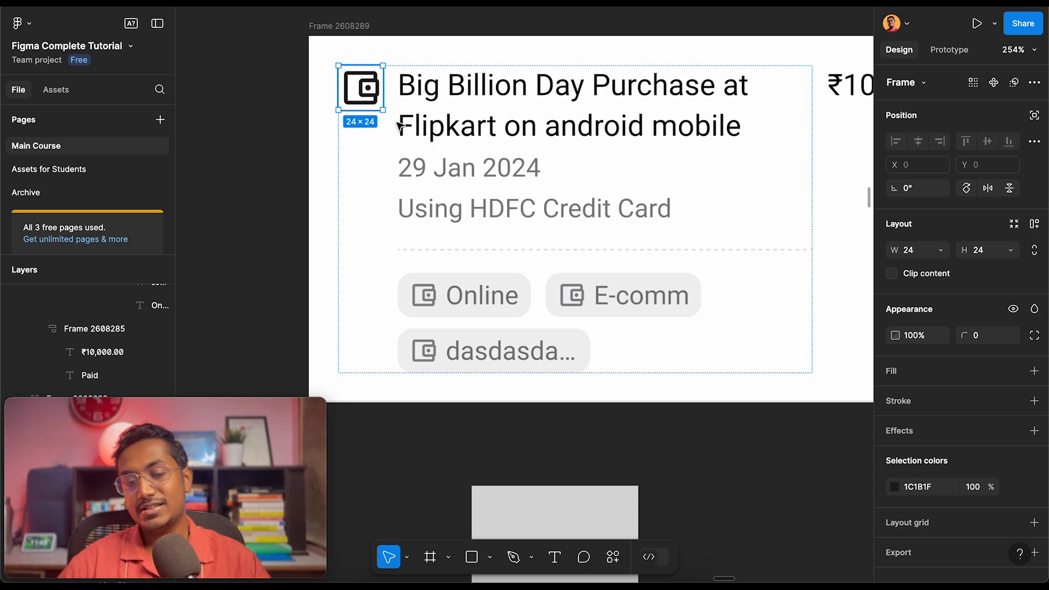
ctrl+scroll(393, 103, down, 2)
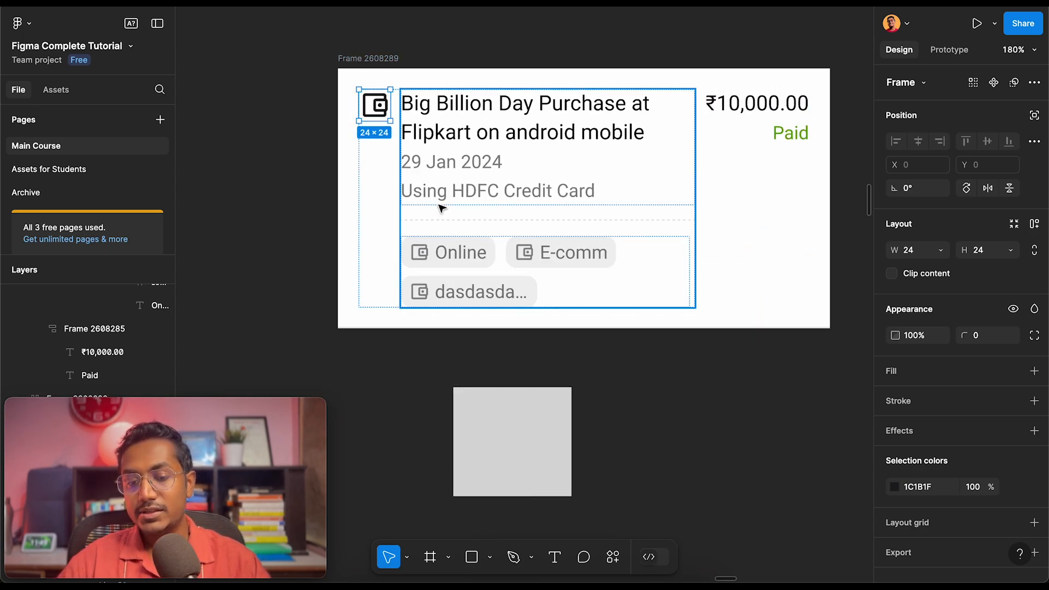
click(529, 434)
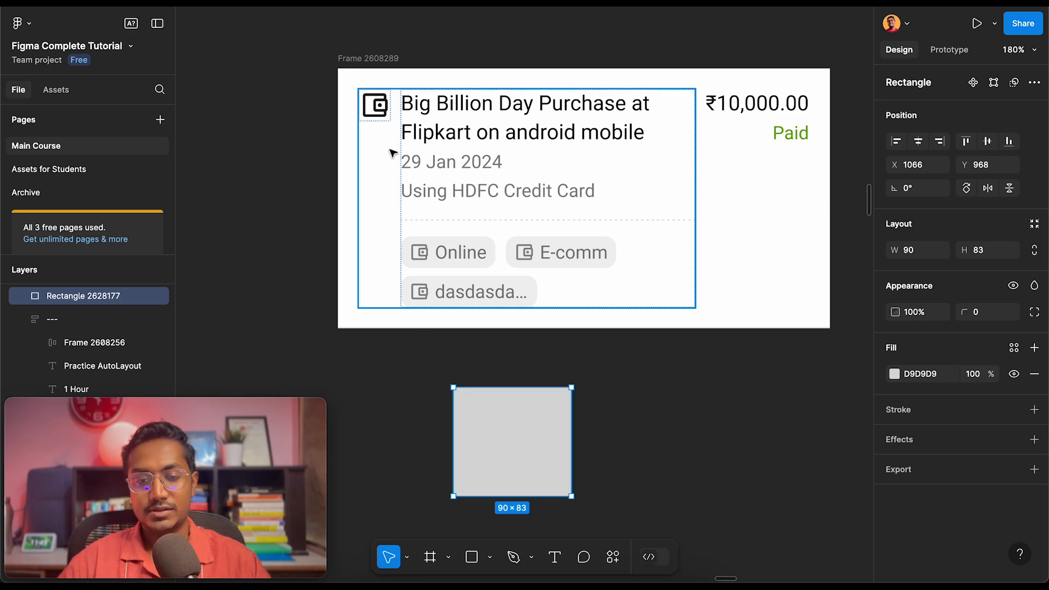
click(382, 118)
key(ctrl+shift+r)
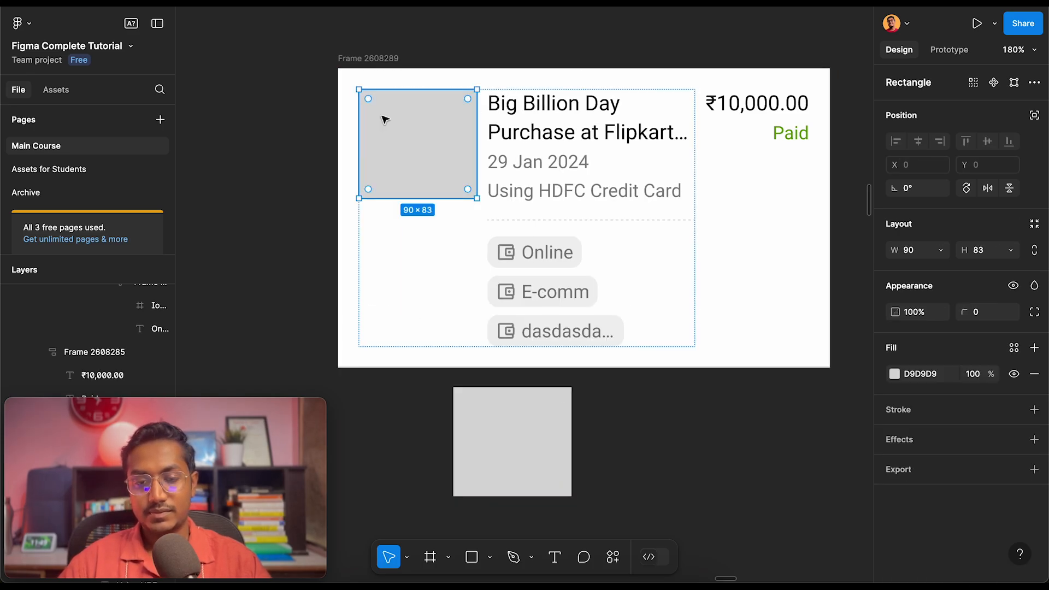
click(290, 171)
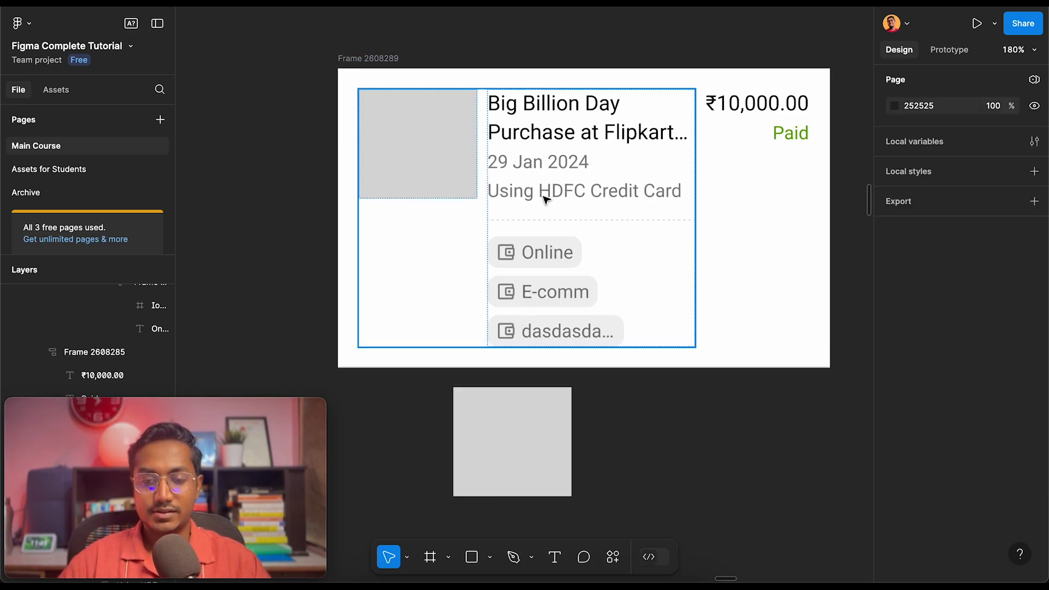
Examine the auto layout sizing of the card's text column beside the inserted rectangle
scroll(541, 202, up, 3)
scroll(541, 202, right, 3)
click(470, 194)
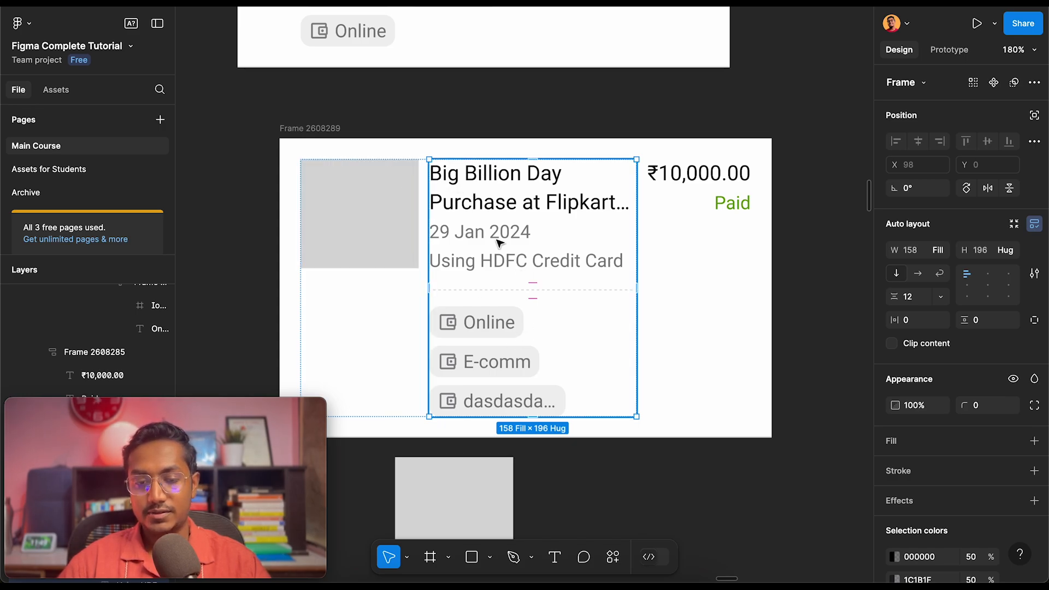
scroll(450, 307, right, 1)
scroll(543, 362, down, 3)
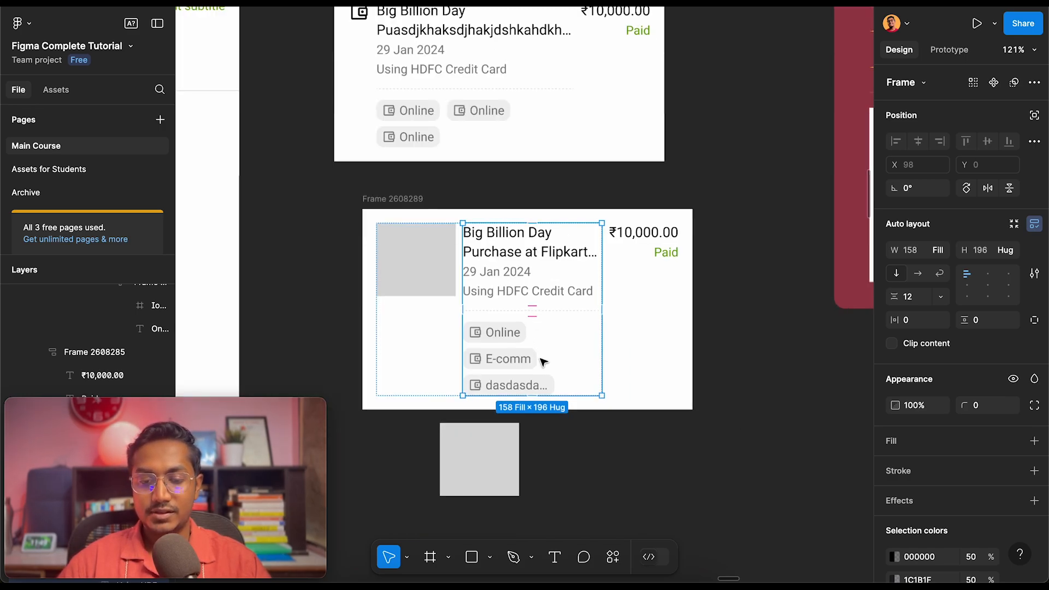
Delete all three tags, Online, E-comm and the truncated one, from the copied card's tag row
click(545, 294)
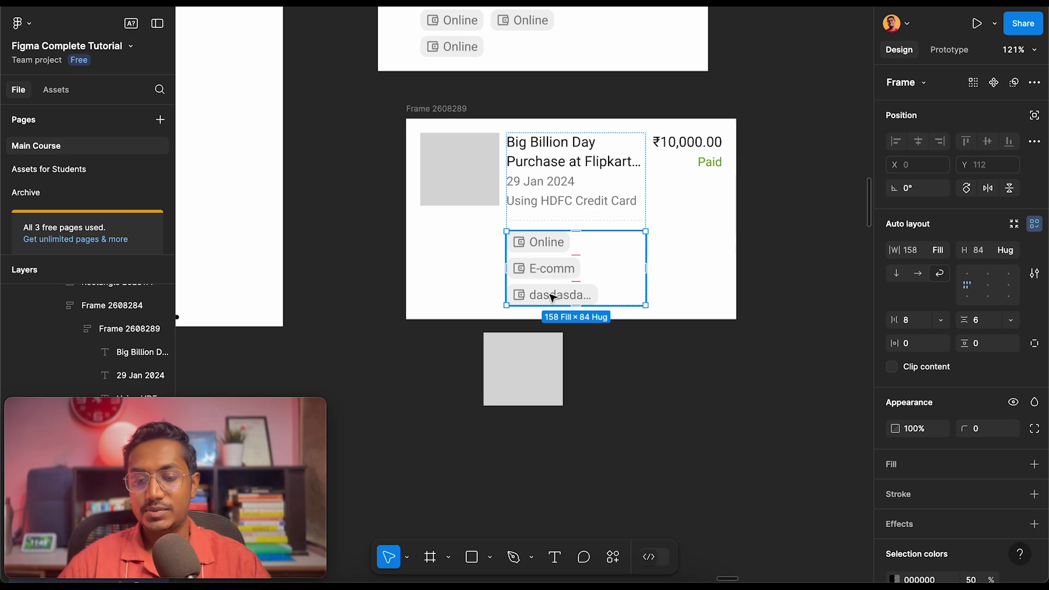
click(546, 295)
shift+click(553, 268)
shift+click(546, 241)
key(Delete)
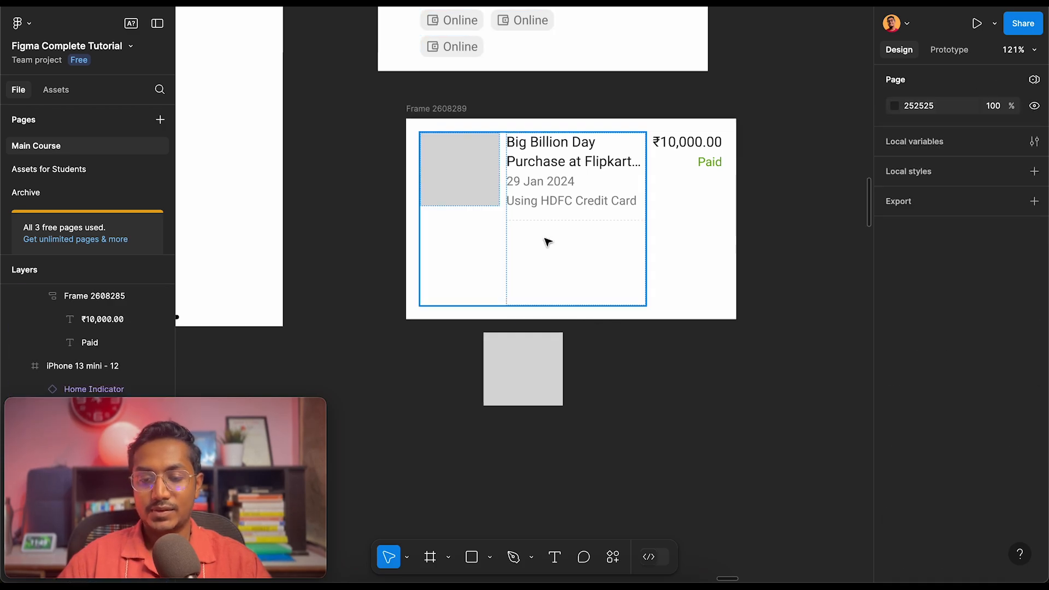
Delete the empty tag row frame from the card and move the card to line up beneath the one above
click(587, 263)
double_click(587, 263)
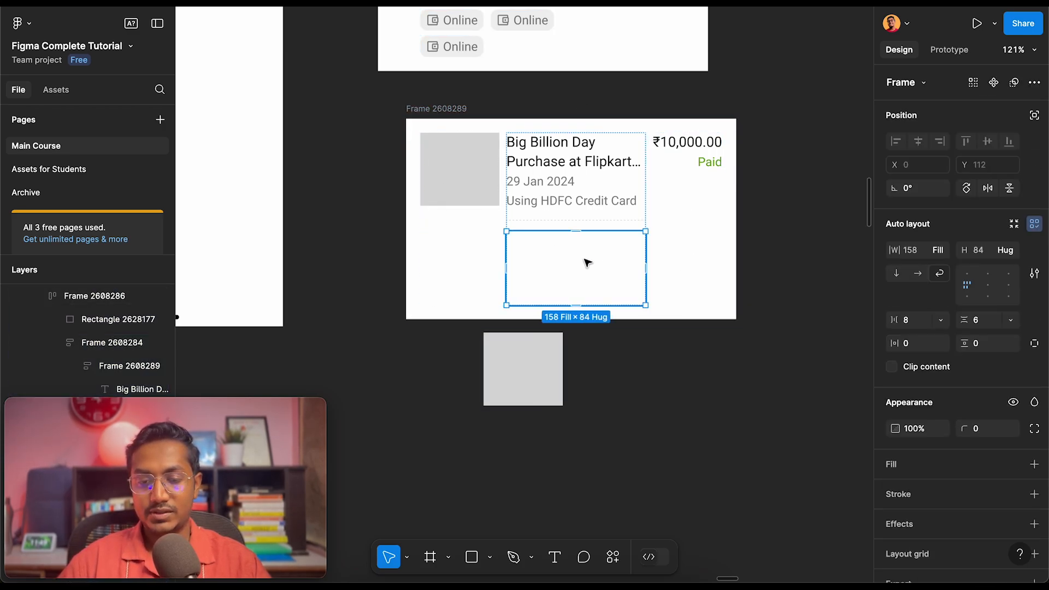
key(Delete)
drag(448, 111, 416, 126)
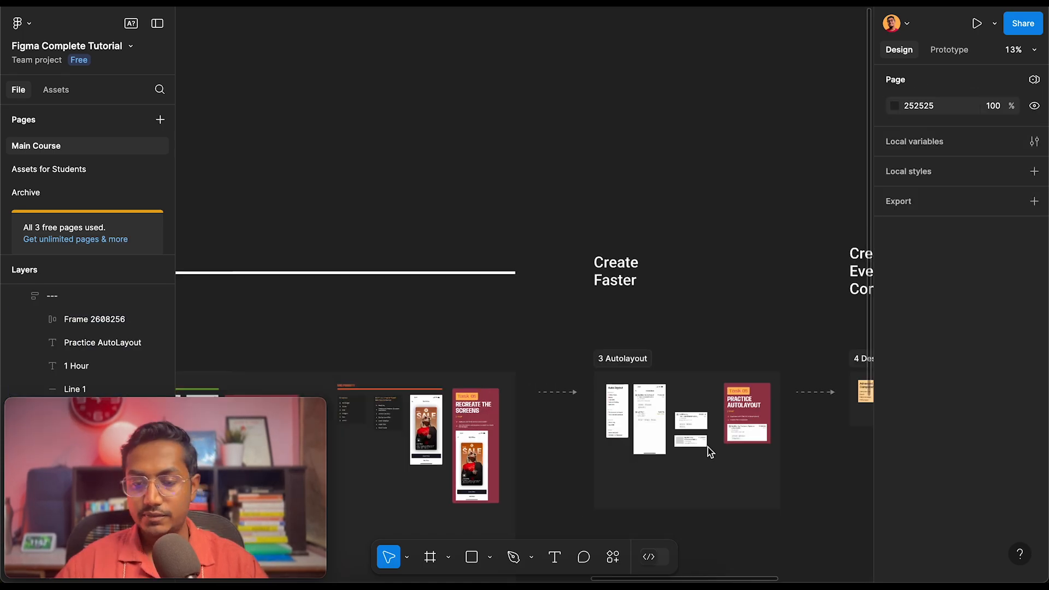
Review the Create part of the course board, from 3 Autolayout back to 1 Fundamentals of Figma and its 1.2 File Structuring section
scroll(707, 447, down, 3)
scroll(707, 448, left, 20)
scroll(706, 447, left, 10)
scroll(707, 447, down, 3)
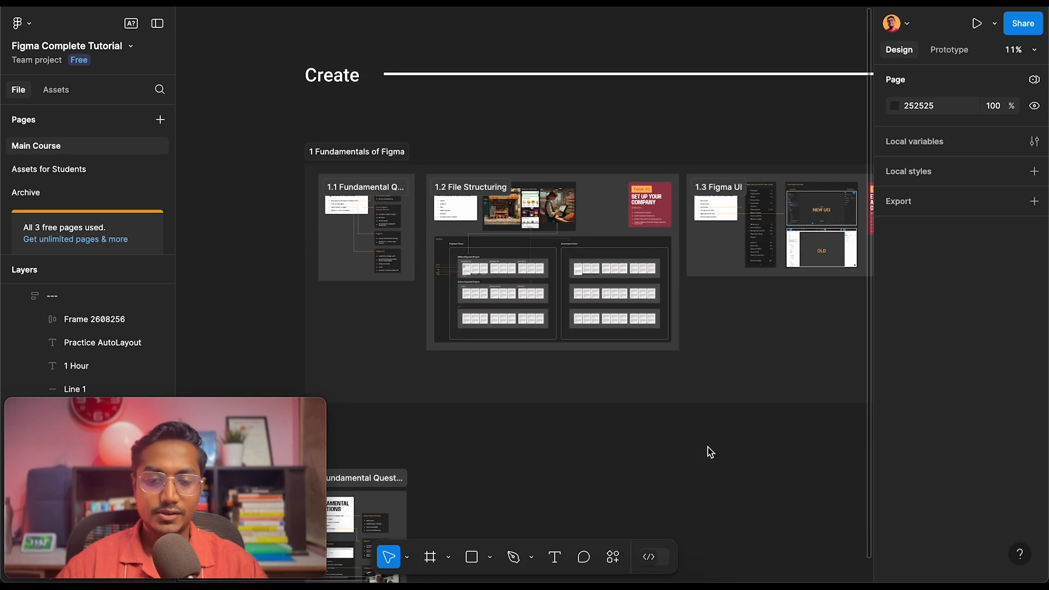
scroll(358, 129, down, 2)
scroll(358, 130, down, 1)
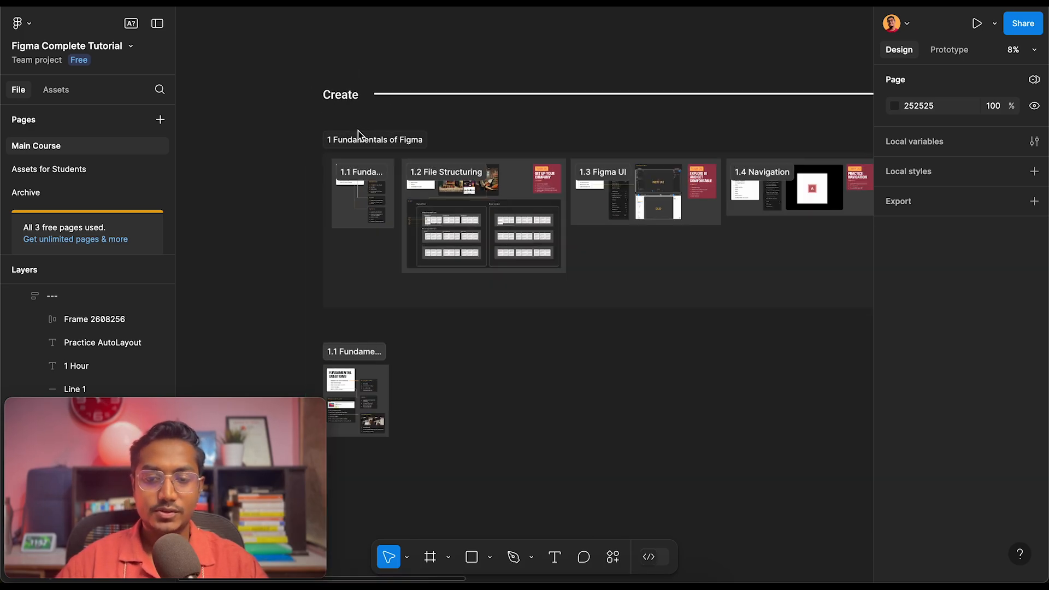
scroll(358, 130, up, 2)
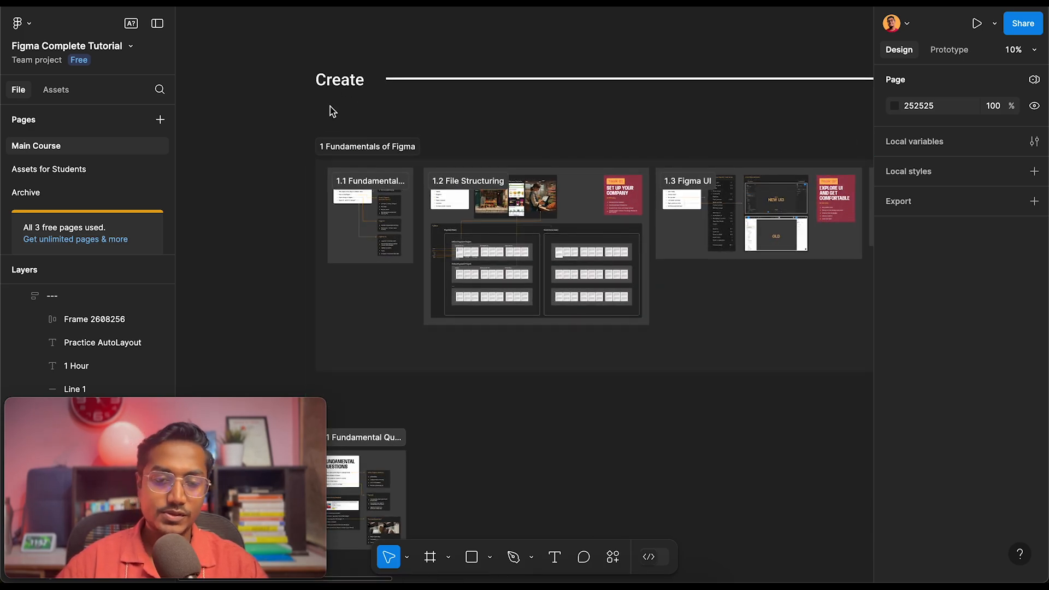
click(339, 82)
scroll(329, 164, up, 3)
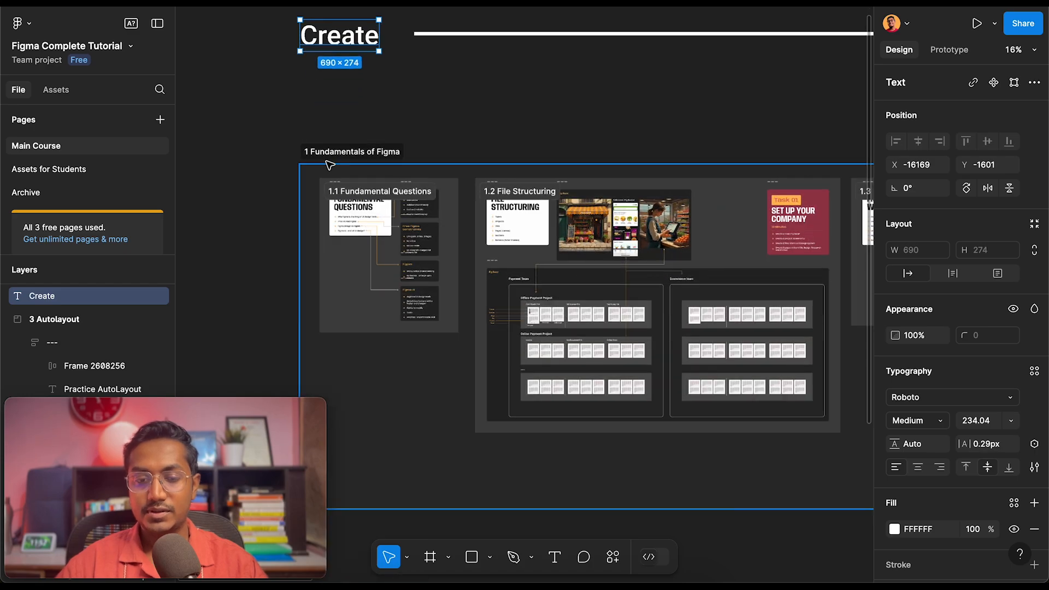
click(330, 164)
scroll(330, 164, down, 2)
scroll(330, 164, right, 2)
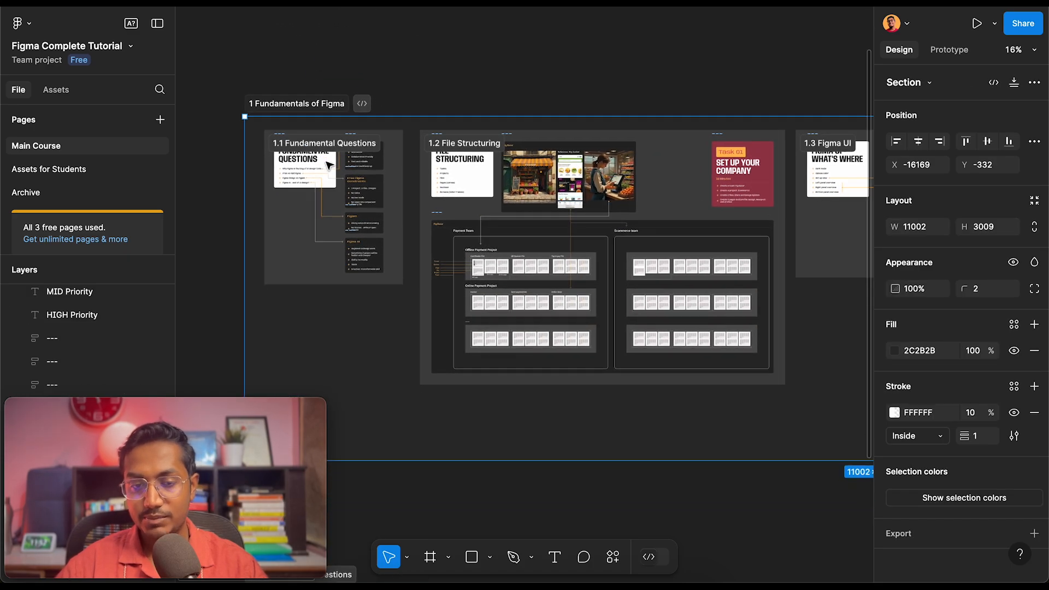
scroll(330, 164, up, 2)
scroll(278, 164, up, 2)
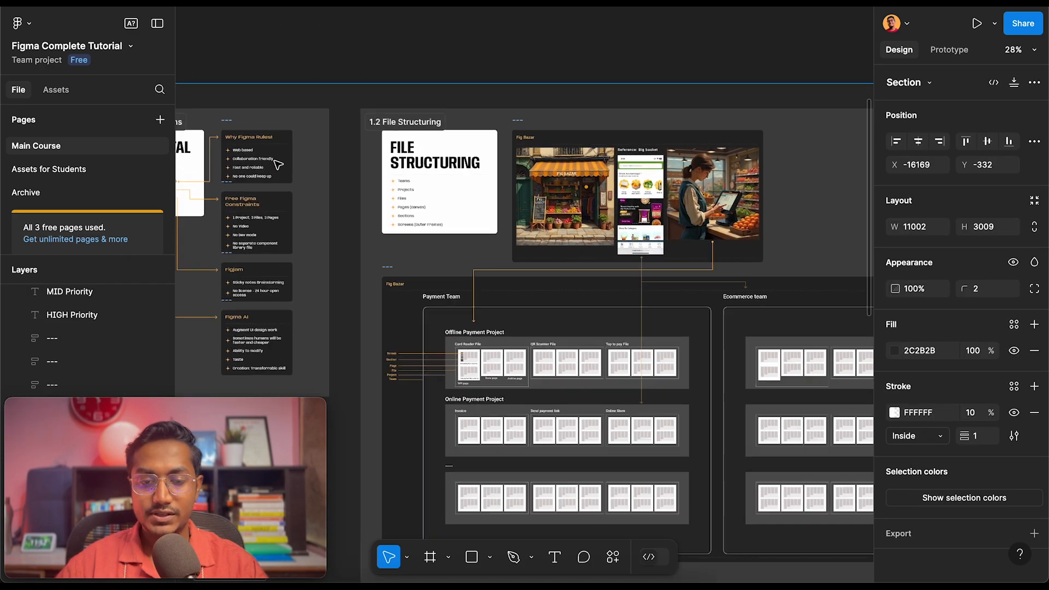
Read the note cards on why Figma rules, the free plan's constraints, Figjam and Figma AI in the fundamentals section
scroll(279, 164, up, 8)
scroll(335, 140, down, 2)
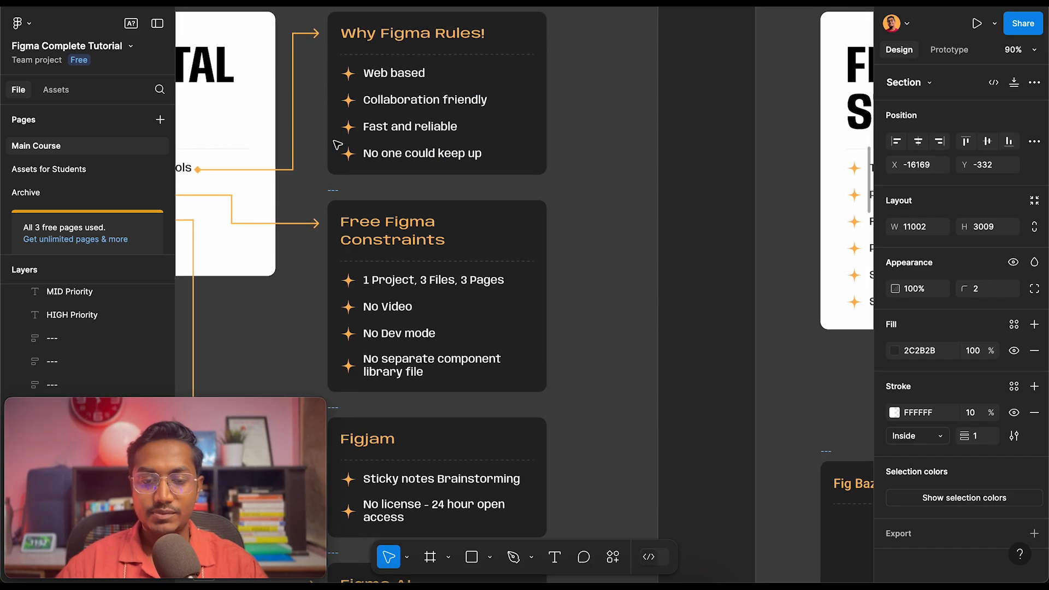
scroll(337, 144, down, 5)
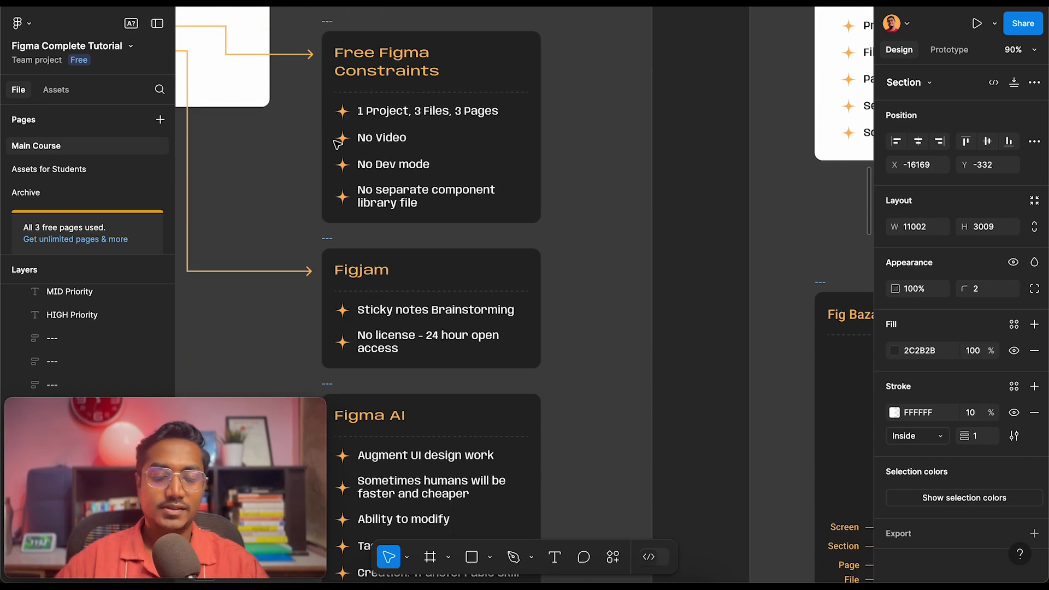
scroll(337, 144, down, 1)
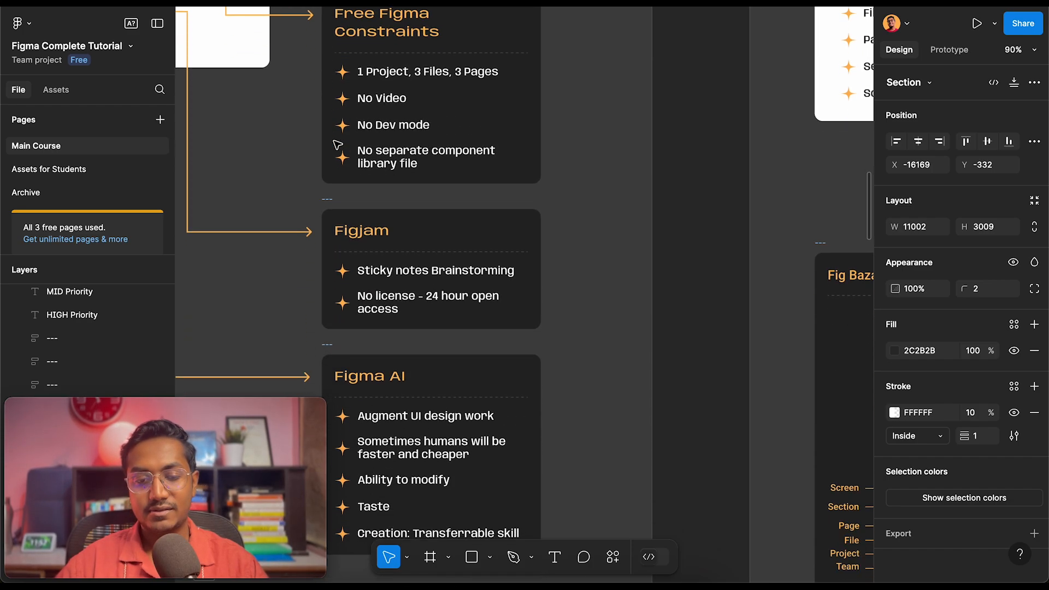
scroll(337, 144, down, 3)
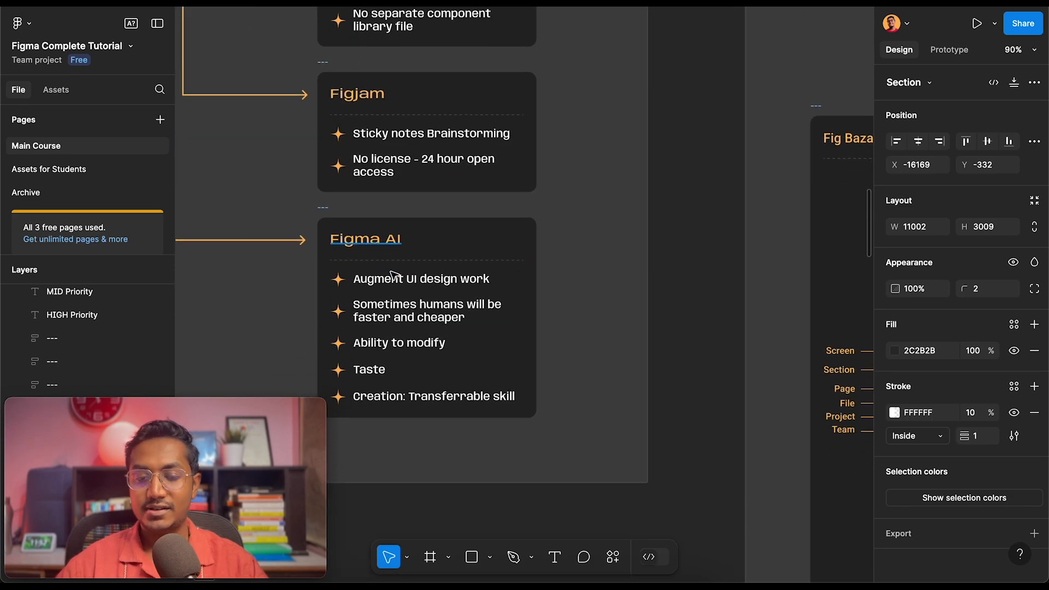
Review the 1.2 File Structuring section through to its Task 01 card, Set Up Your Company
scroll(394, 271, down, 5)
scroll(395, 271, up, 3)
scroll(394, 271, right, 10)
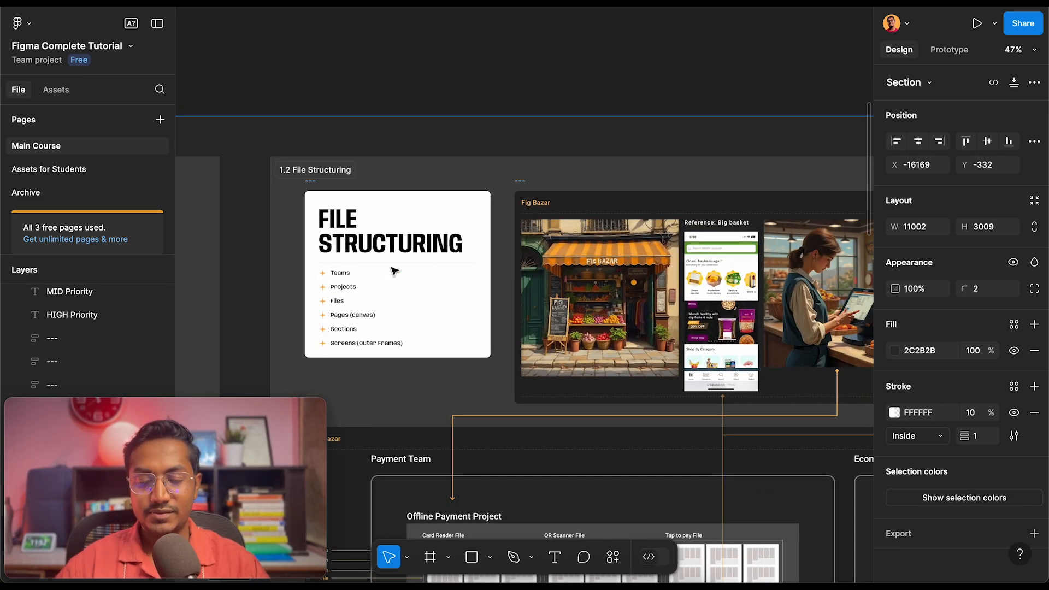
scroll(394, 271, right, 5)
scroll(355, 236, left, 2)
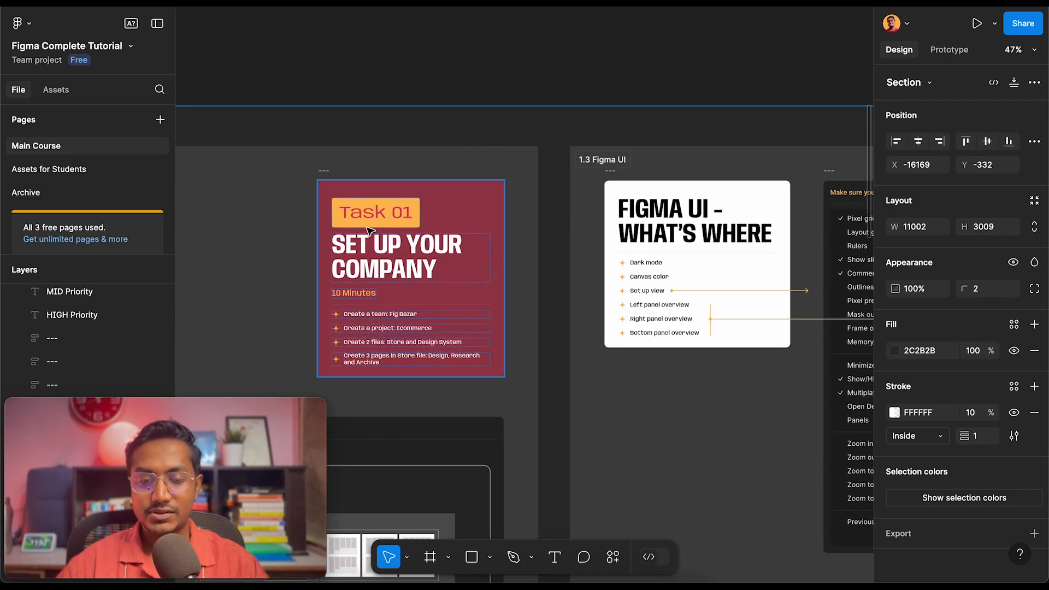
key(shift+2)
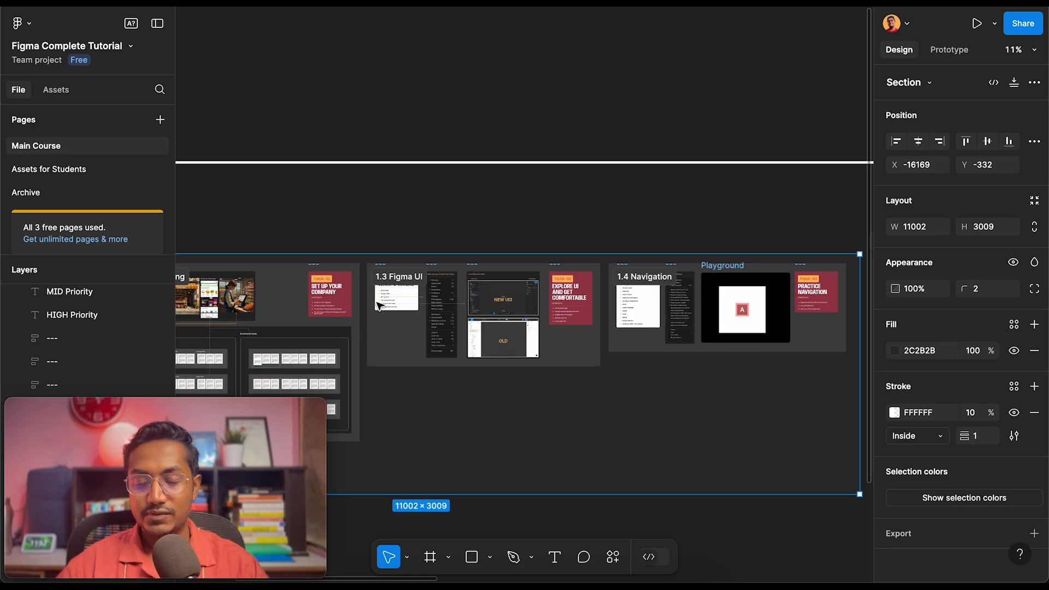
Examine the 1.3 Figma UI section with its Task 02 card and the 1.4 Navigation topic list
scroll(379, 305, up, 3)
scroll(403, 341, up, 4)
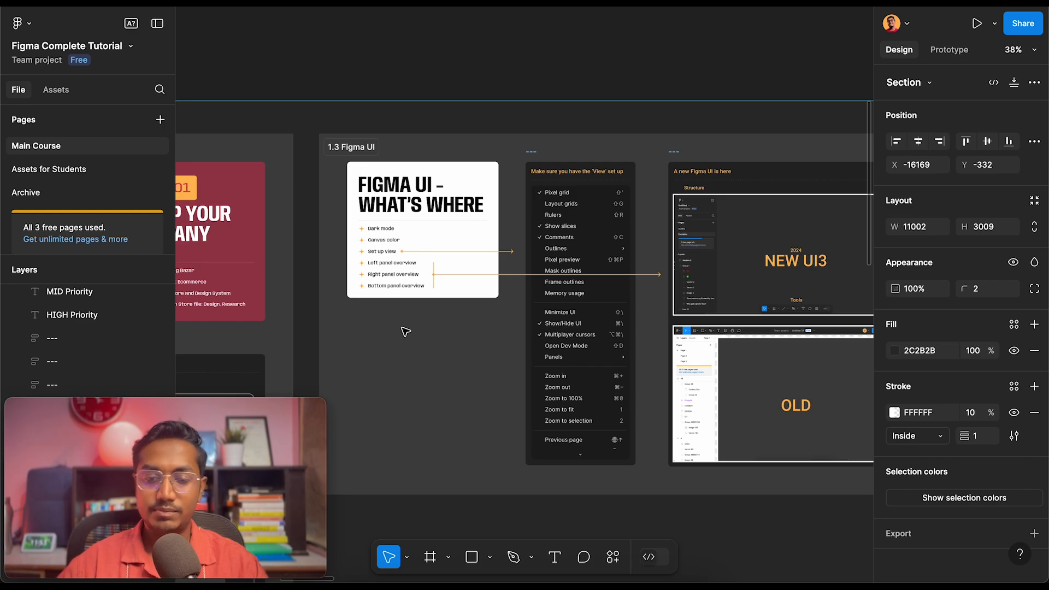
scroll(431, 290, right, 5)
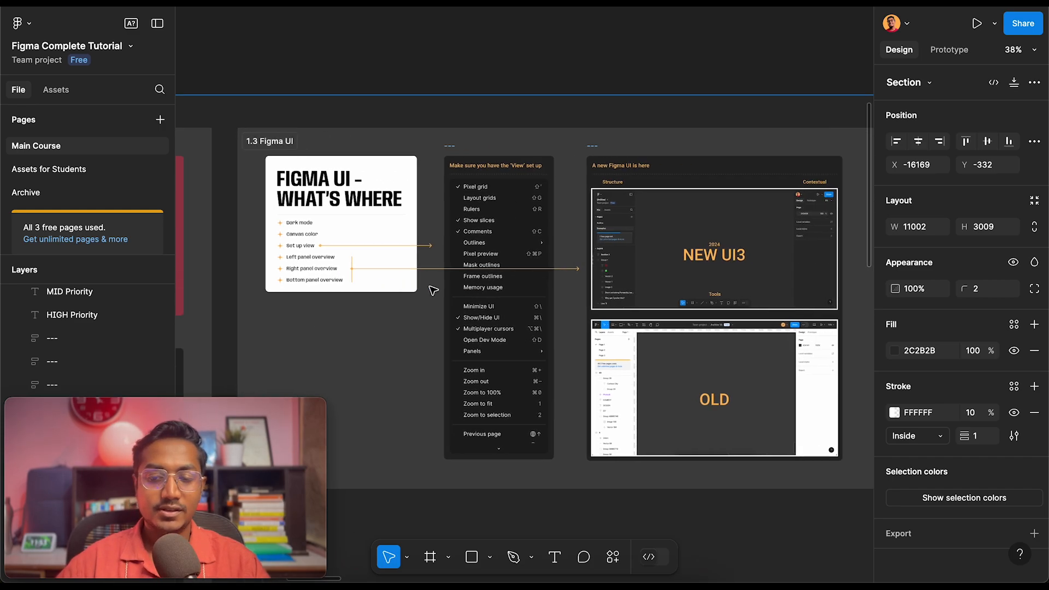
scroll(545, 281, right, 10)
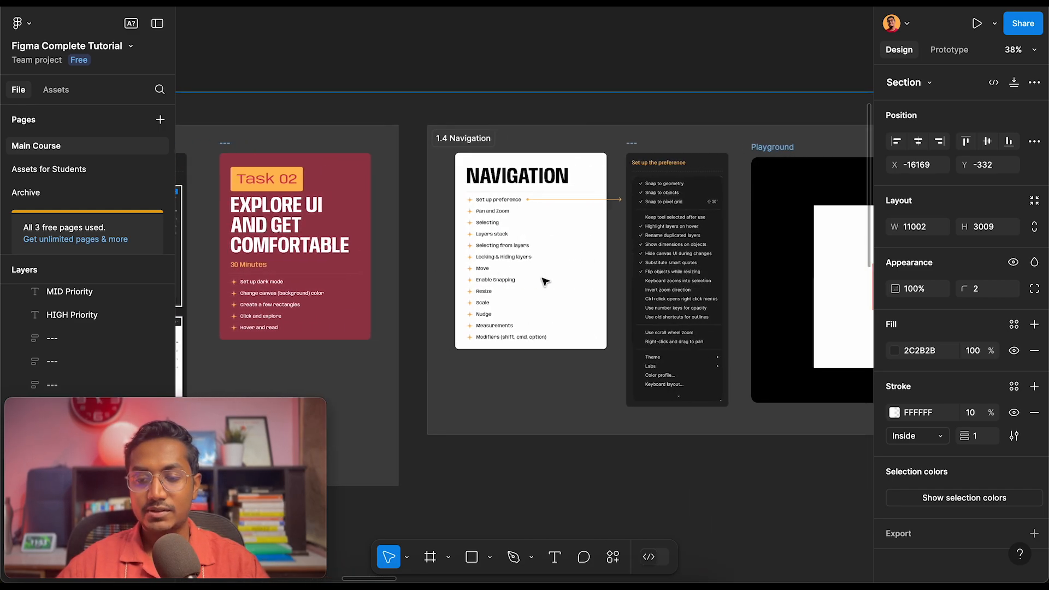
Review the 2 Creating section's Shapes, Text and Editing topics and its screen anatomy example
scroll(485, 311, right, 15)
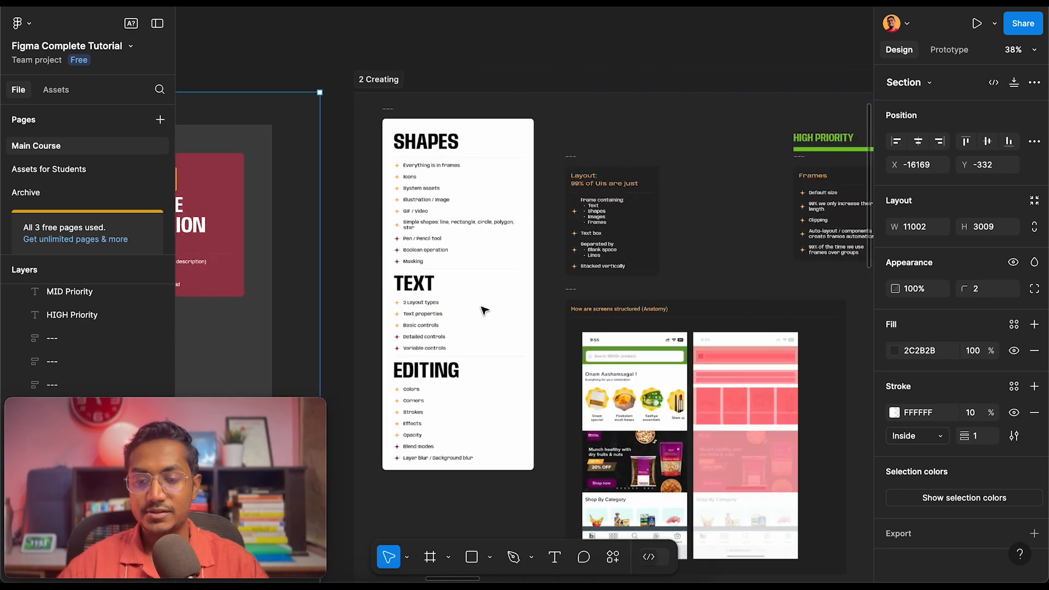
scroll(484, 310, down, 5)
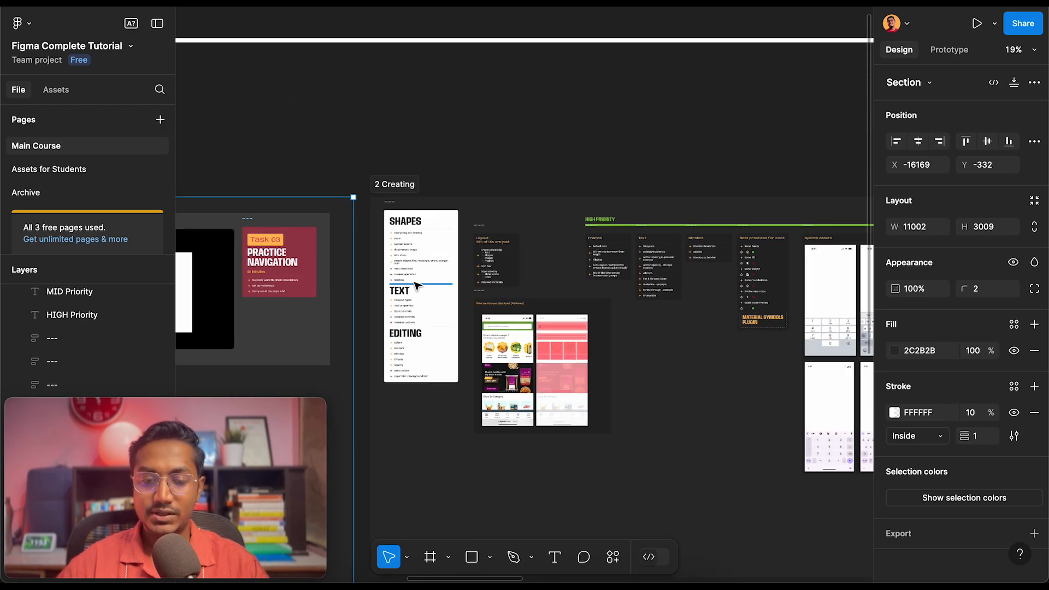
scroll(414, 283, up, 5)
scroll(421, 498, down, 4)
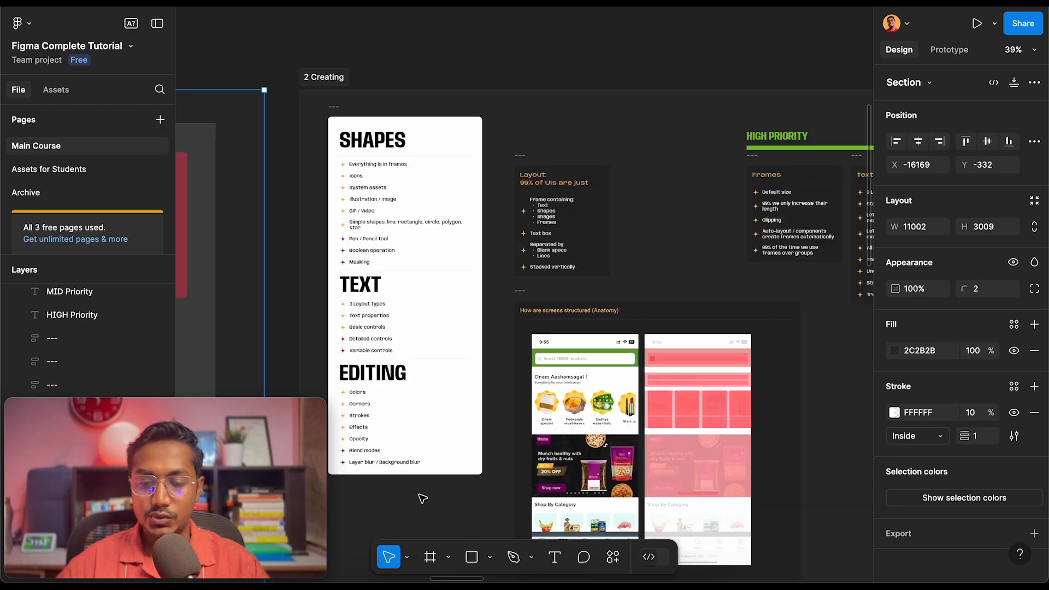
scroll(421, 498, right, 5)
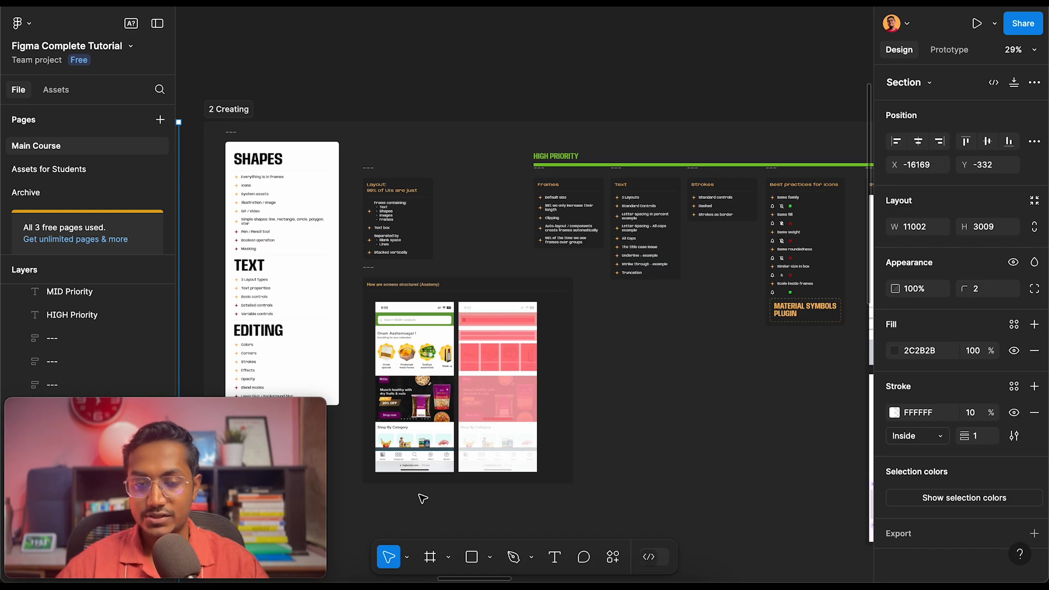
scroll(422, 498, right, 4)
scroll(423, 498, down, 1)
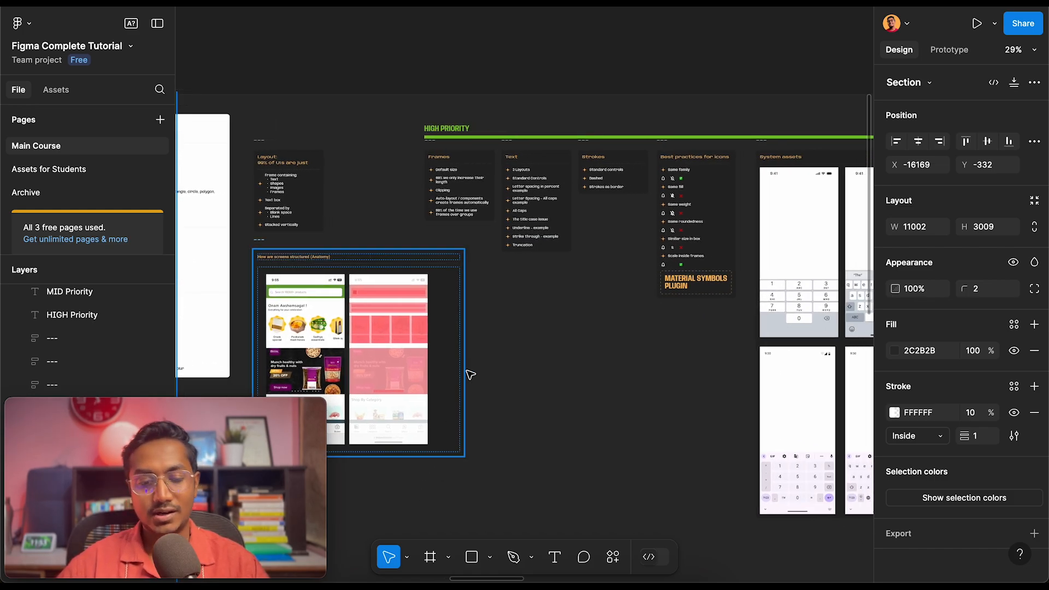
Examine the High Priority part of 2 Creating, focusing on the card with best practices for icons
scroll(467, 372, down, 3)
scroll(684, 323, up, 5)
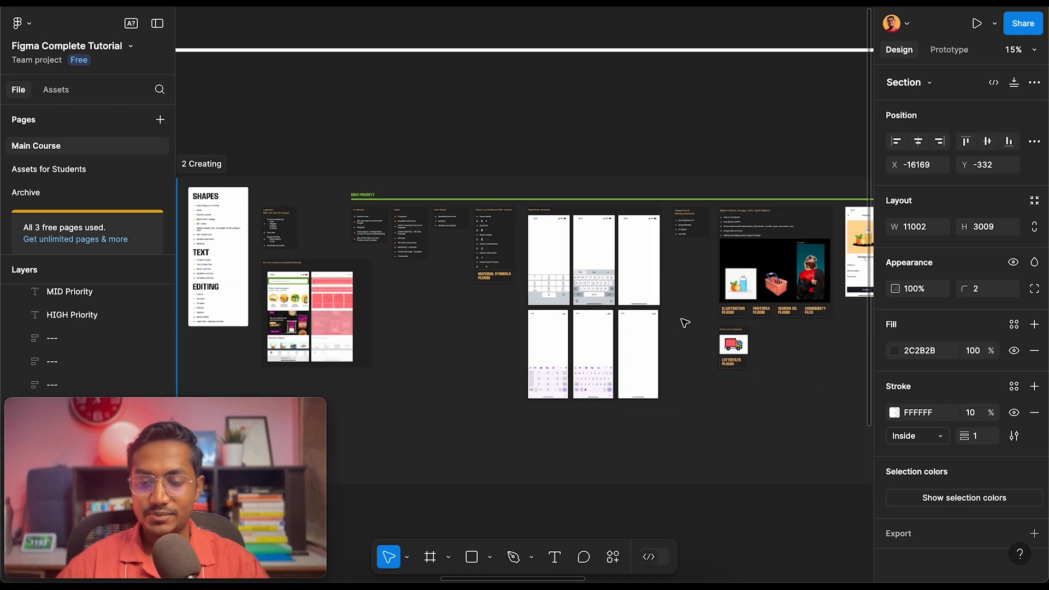
scroll(508, 286, right, 2)
scroll(509, 286, left, 1)
scroll(354, 235, up, 3)
scroll(354, 236, up, 4)
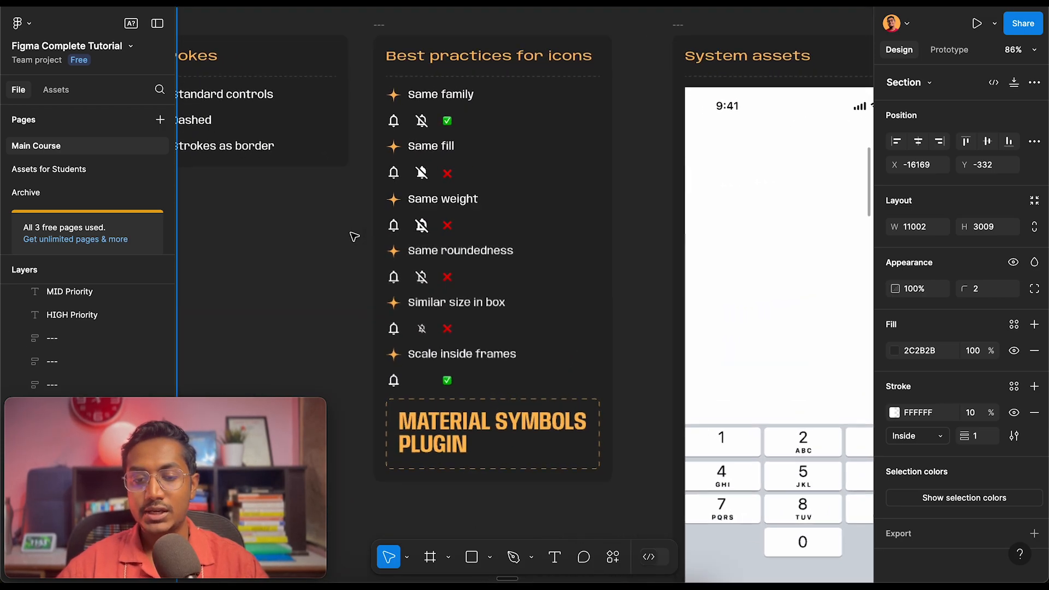
Compare the Task 04 Recreate the Screens card with the Mid Priority notes and the Task 05 card
scroll(495, 275, down, 6)
scroll(495, 275, right, 8)
scroll(495, 275, right, 4)
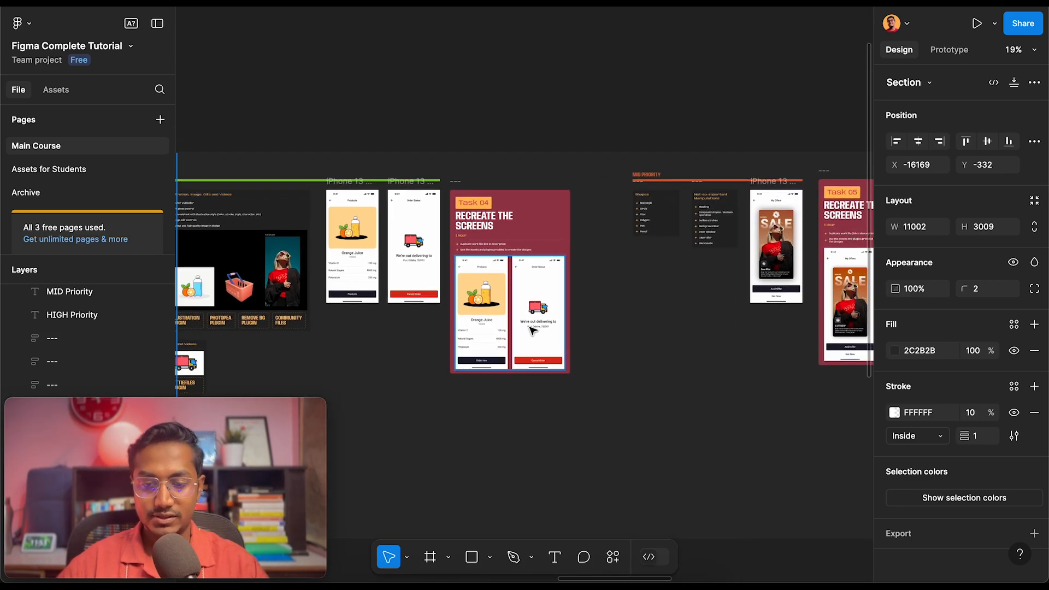
scroll(537, 294, up, 3)
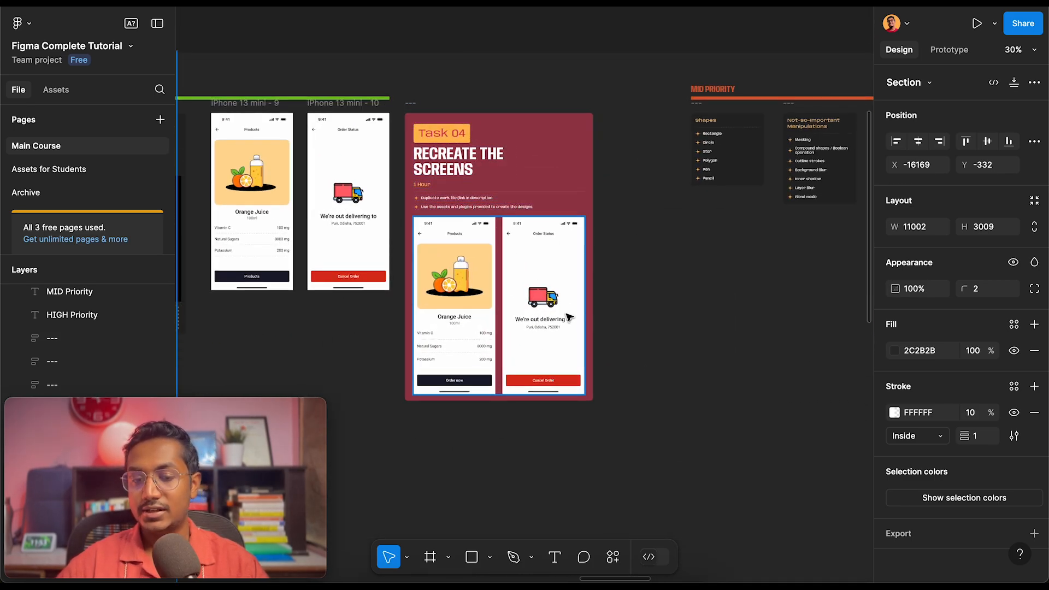
scroll(568, 317, right, 5)
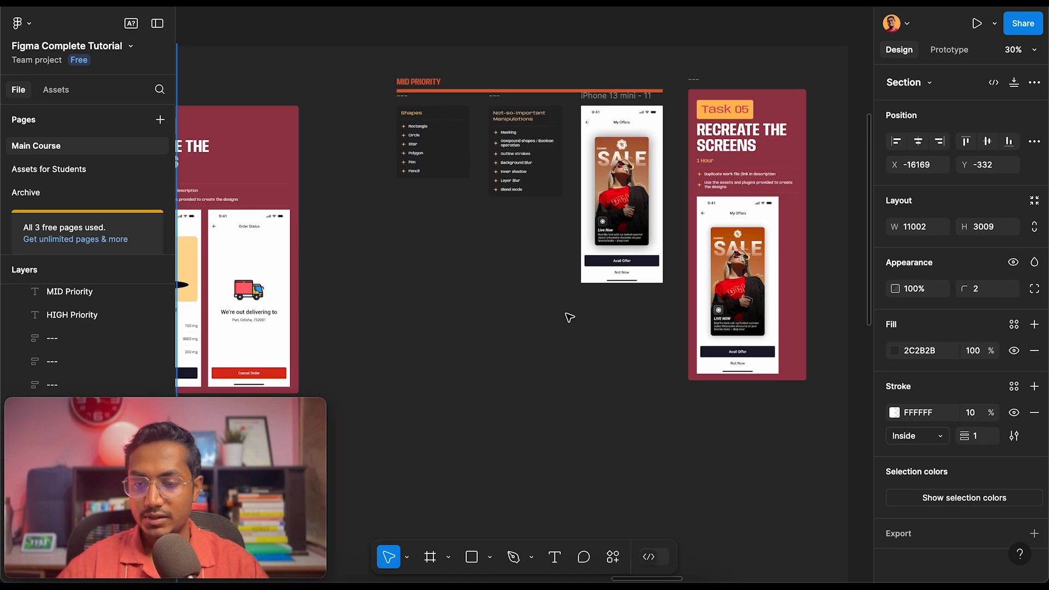
scroll(568, 317, down, 3)
scroll(567, 316, left, 3)
scroll(393, 209, up, 4)
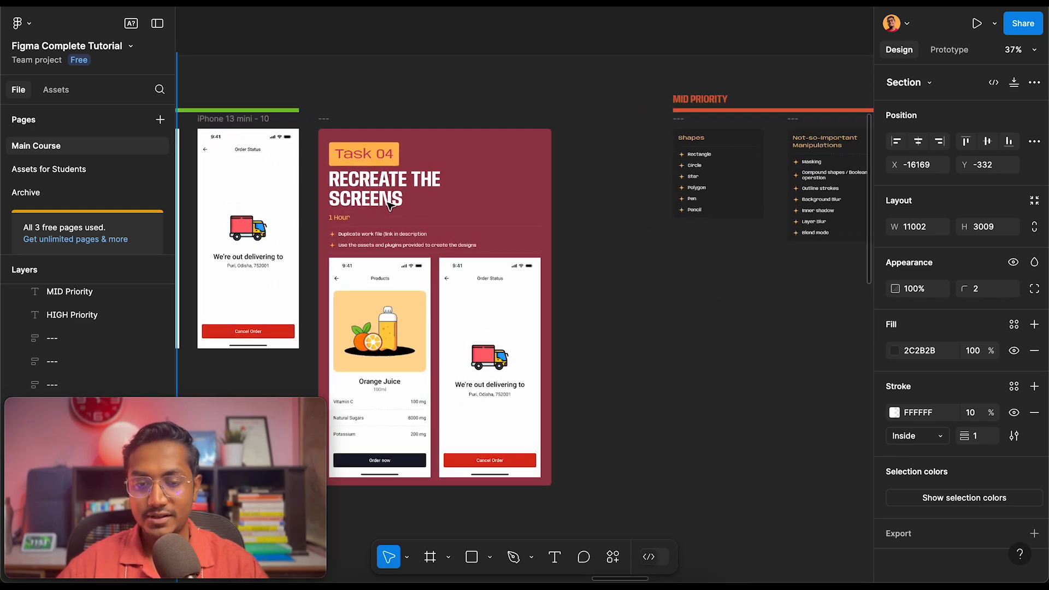
Select the Task 04 Recreate the Screens frame and examine it beside its two reference phone screens
click(327, 120)
scroll(327, 119, down, 3)
scroll(360, 120, right, 4)
scroll(360, 120, left, 4)
scroll(360, 123, up, 3)
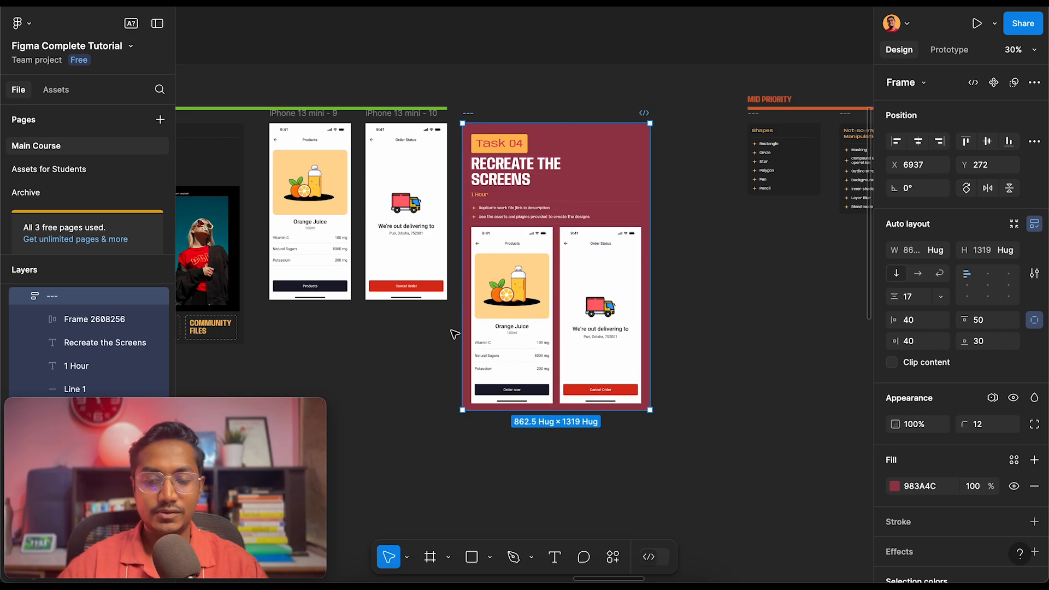
Select the Task 05 Recreate the Screens frame and examine it beside the My Offers screen and Mid Priority notes
scroll(455, 334, right, 8)
click(560, 103)
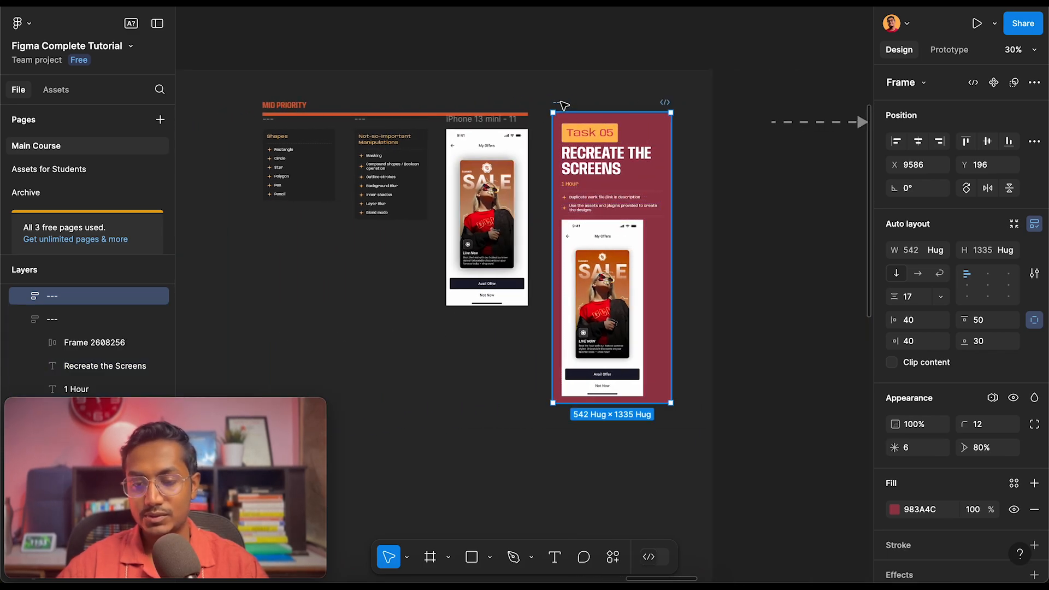
scroll(568, 196, up, 3)
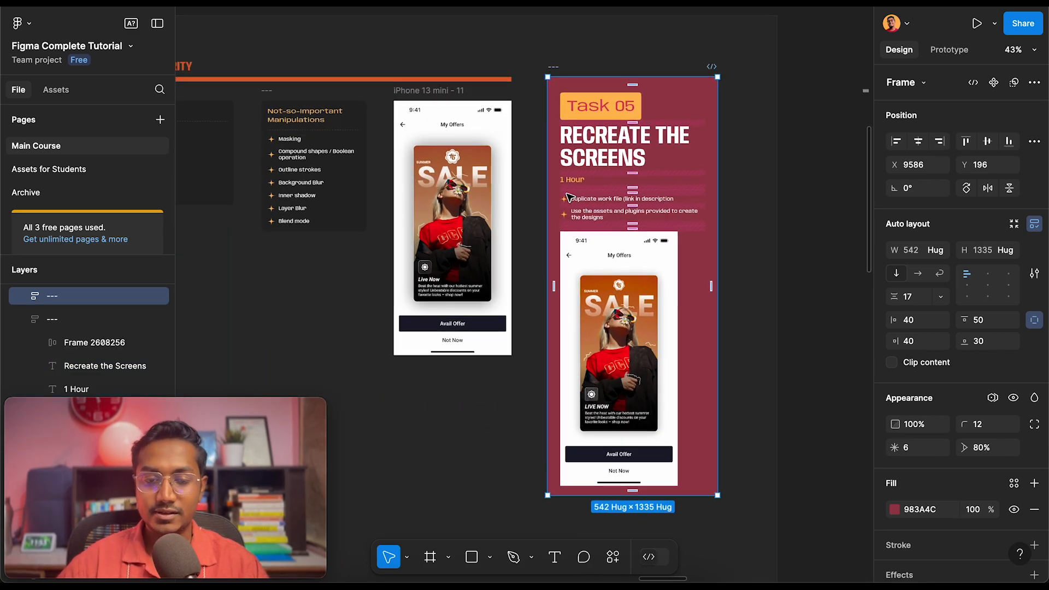
scroll(547, 218, left, 3)
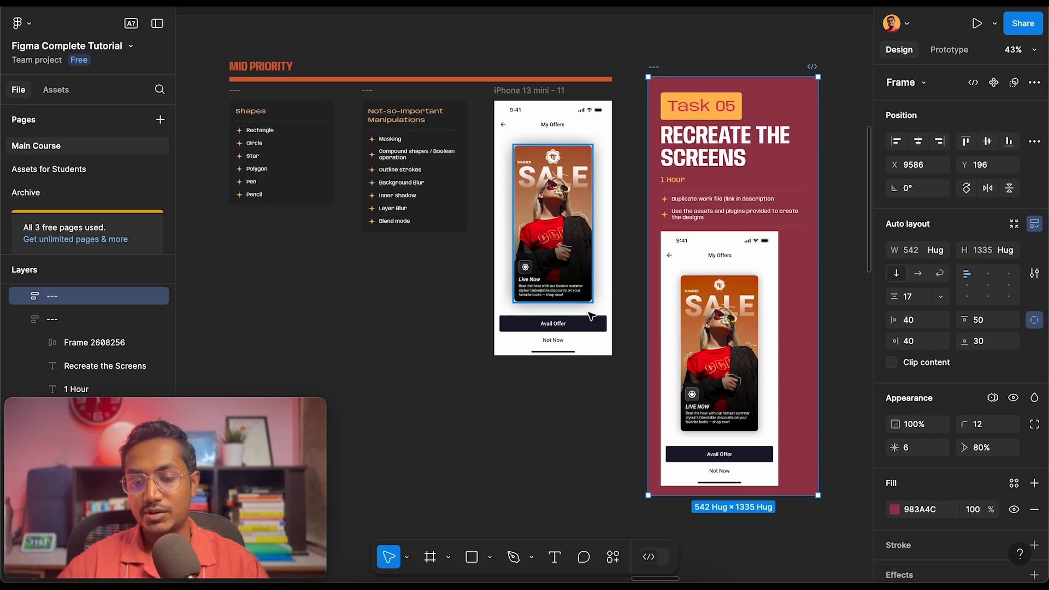
Review the course stages from Create Faster with 3 Autolayout onward to 4 Design System, 5 Prototype and 6 Collaboration
scroll(600, 276, down, 5)
scroll(551, 356, right, 5)
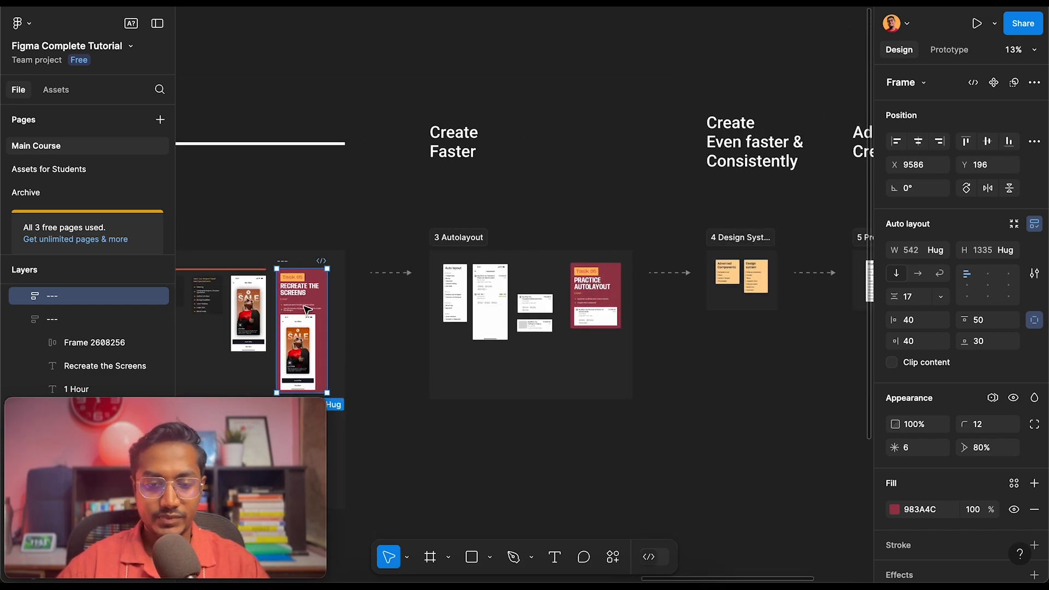
scroll(307, 310, right, 2)
scroll(307, 309, up, 2)
scroll(307, 310, left, 10)
scroll(307, 310, down, 3)
scroll(403, 241, right, 5)
scroll(557, 194, up, 2)
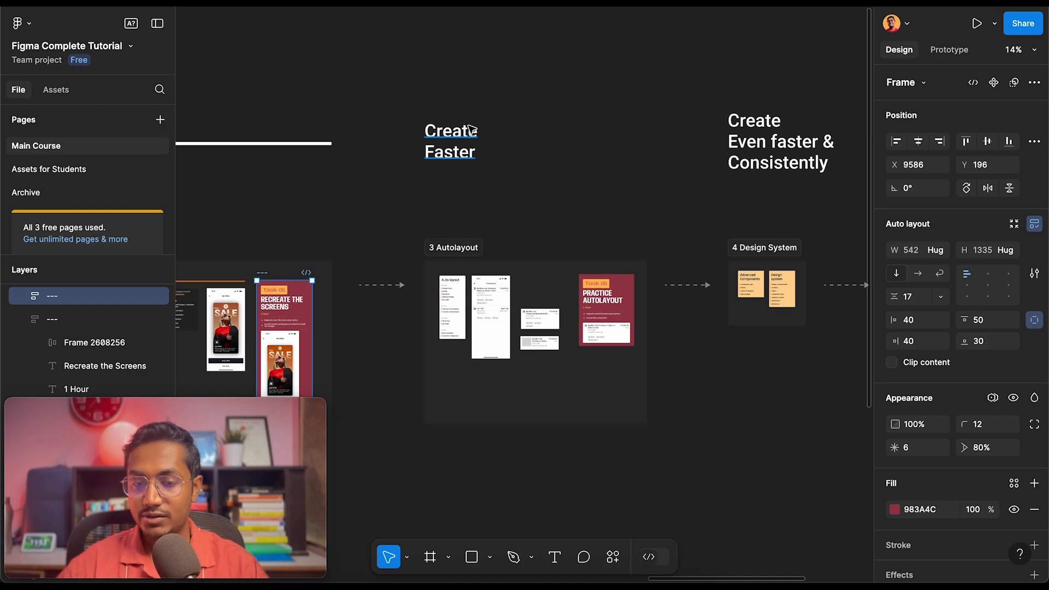
scroll(553, 170, right, 5)
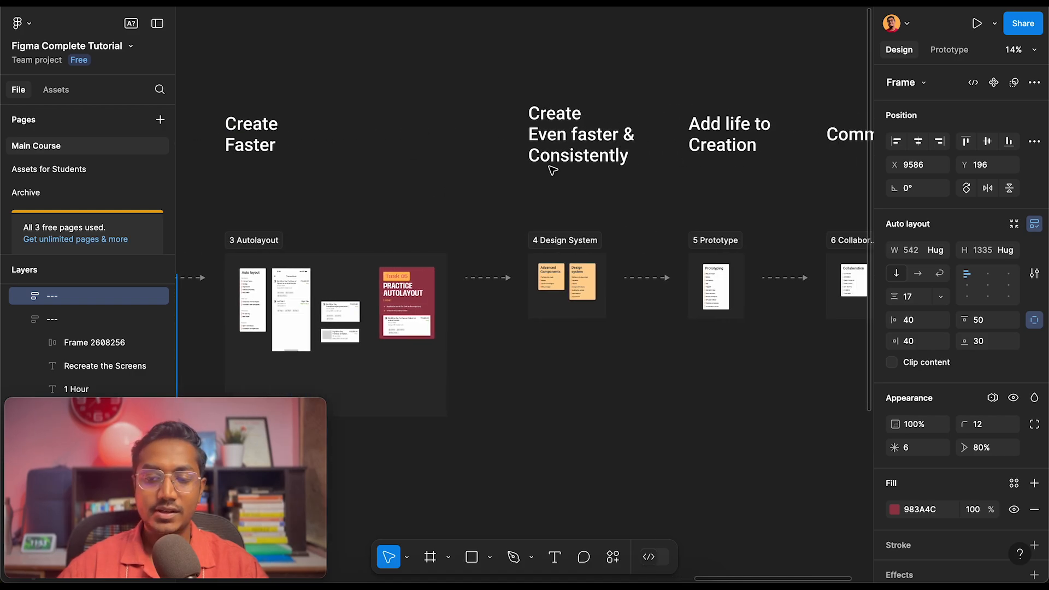
Select the stage headings Create Even faster & Consistently, Add life to Creation and Communicate one after another
click(583, 208)
click(502, 121)
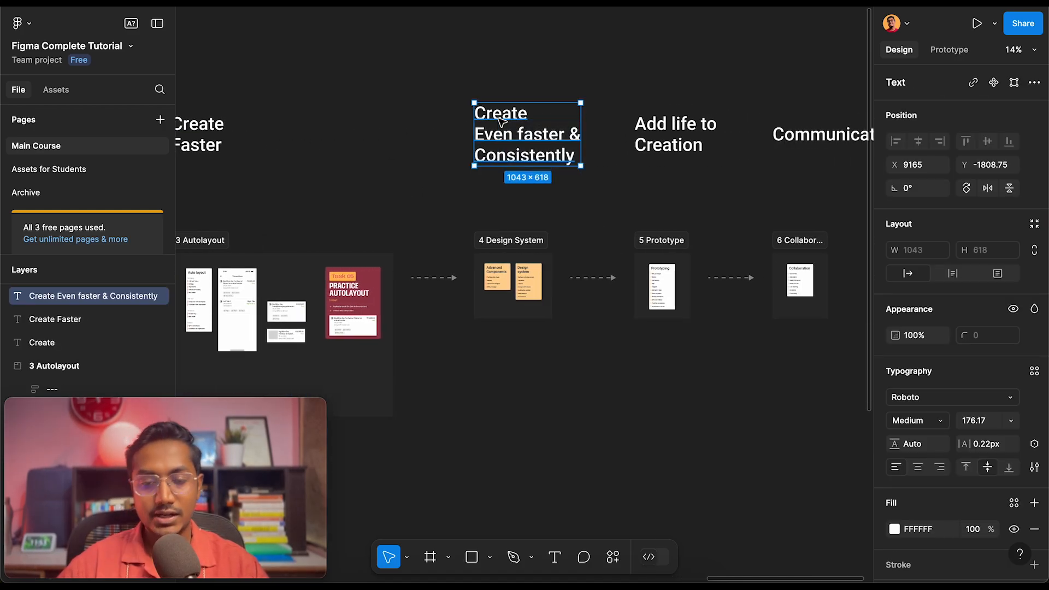
scroll(615, 197, right, 3)
drag(600, 208, 536, 148)
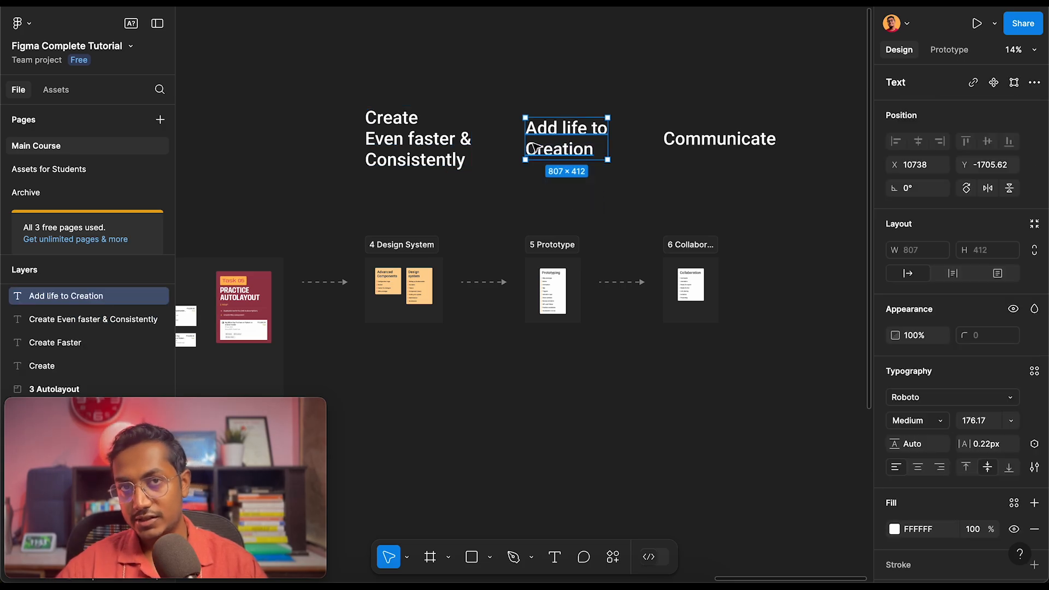
drag(677, 217, 728, 102)
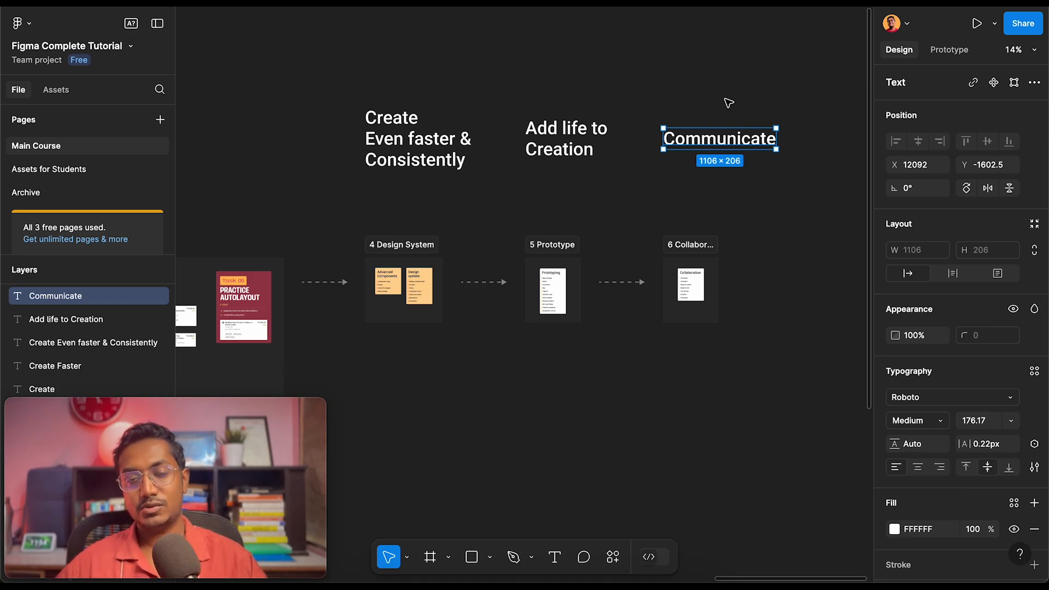
scroll(427, 341, left, 1)
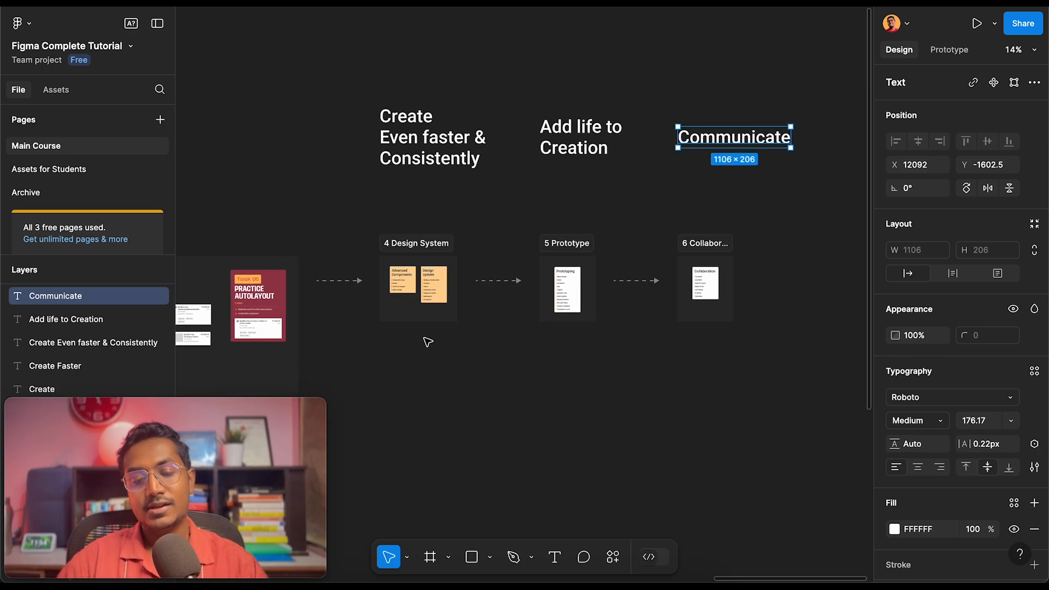
Return to the 3 Autolayout section and select the upper transaction card frame beside the Transactions screen
scroll(427, 340, left, 5)
scroll(426, 339, up, 3)
scroll(429, 401, up, 2)
scroll(672, 251, up, 5)
click(616, 252)
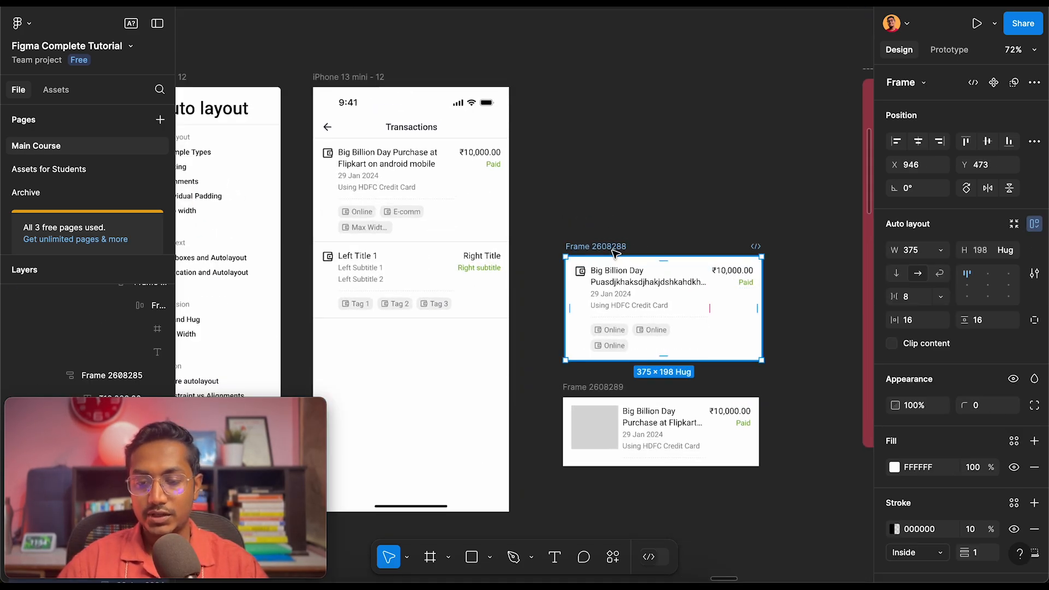
Select the Auto layout title in the topic list and examine the Autolayout, With Text and Dimension topics beneath it
scroll(616, 252, right, 2)
scroll(616, 254, left, 8)
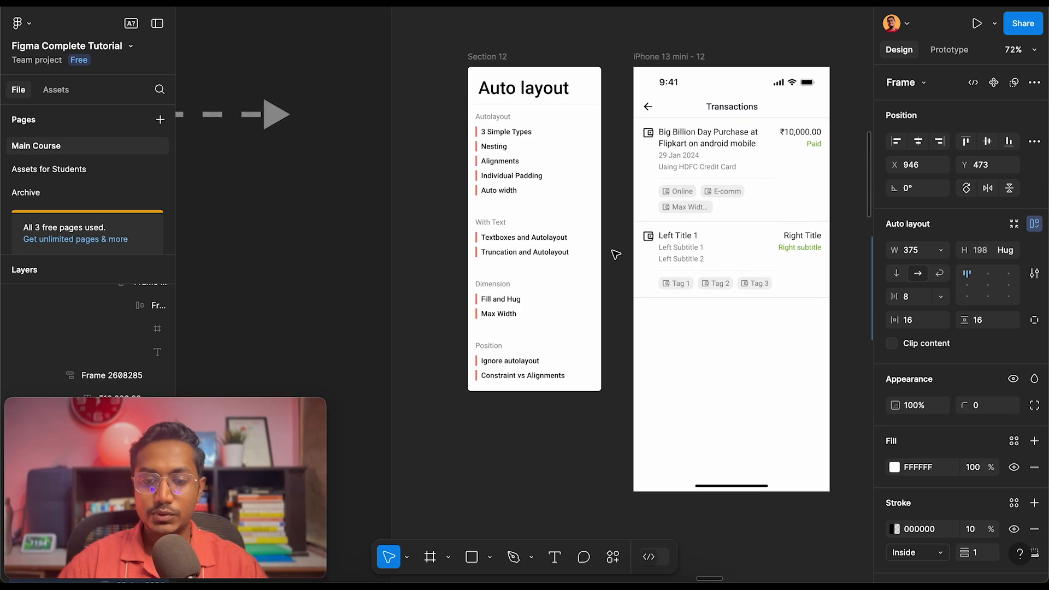
scroll(613, 251, up, 5)
click(530, 82)
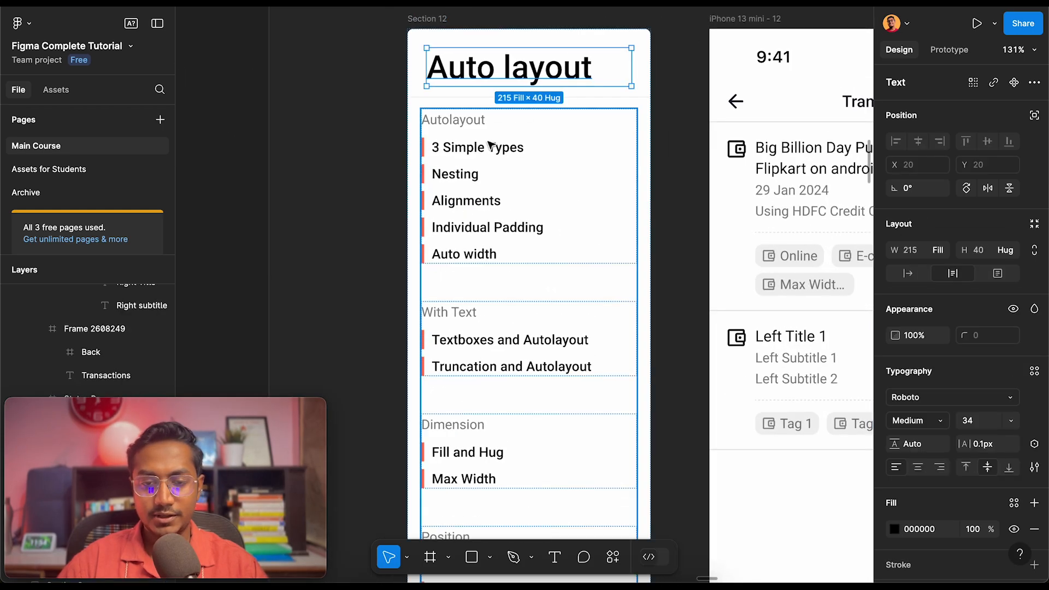
Select the Autolayout topic group, followed by its Nesting, Alignments, Individual Padding and Auto width entries one at a time
scroll(490, 145, up, 3)
click(473, 151)
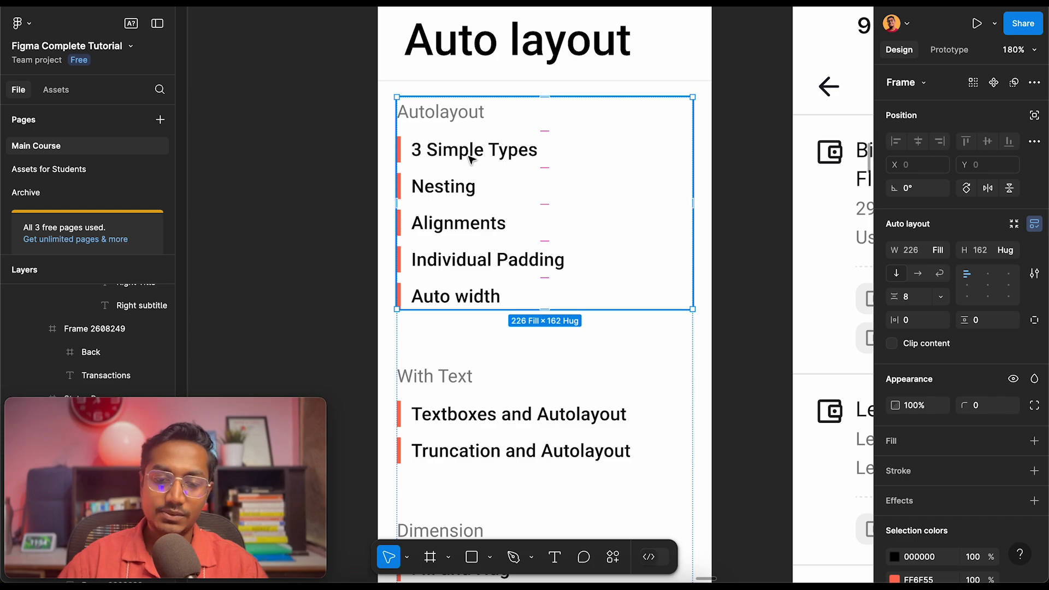
click(458, 197)
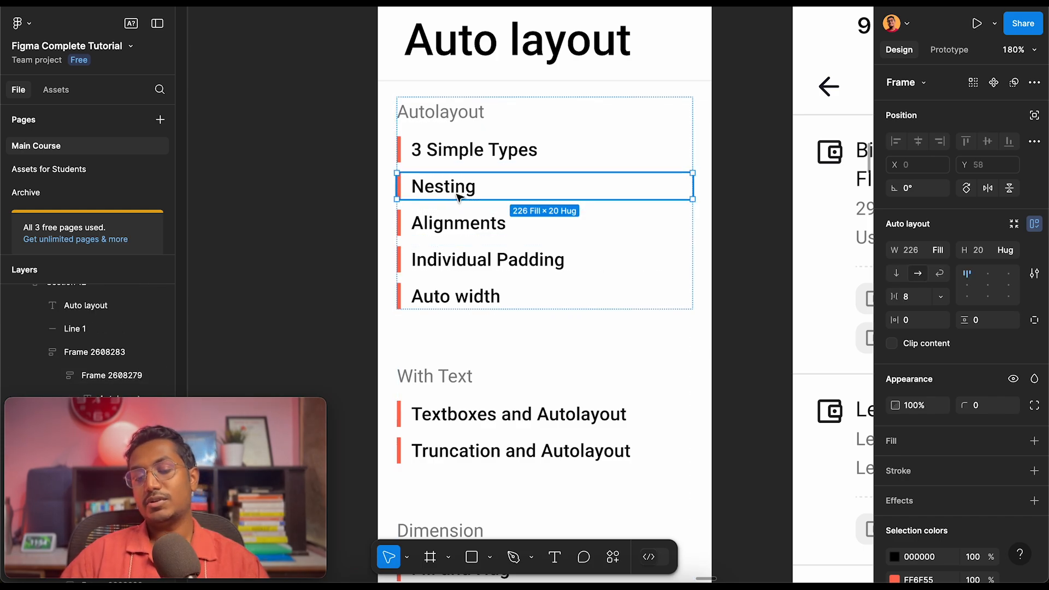
click(468, 223)
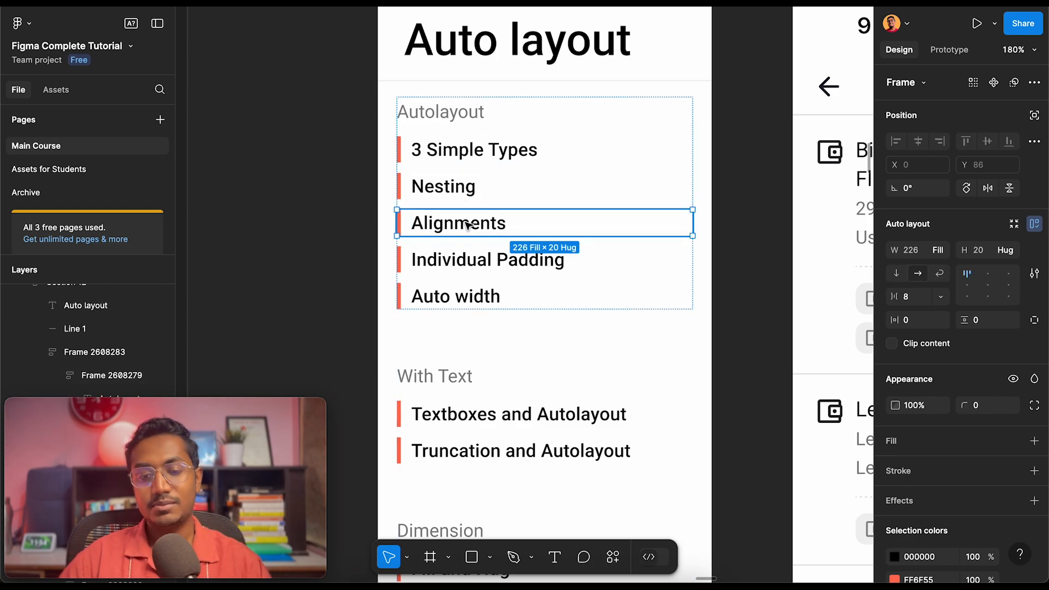
click(475, 258)
click(475, 296)
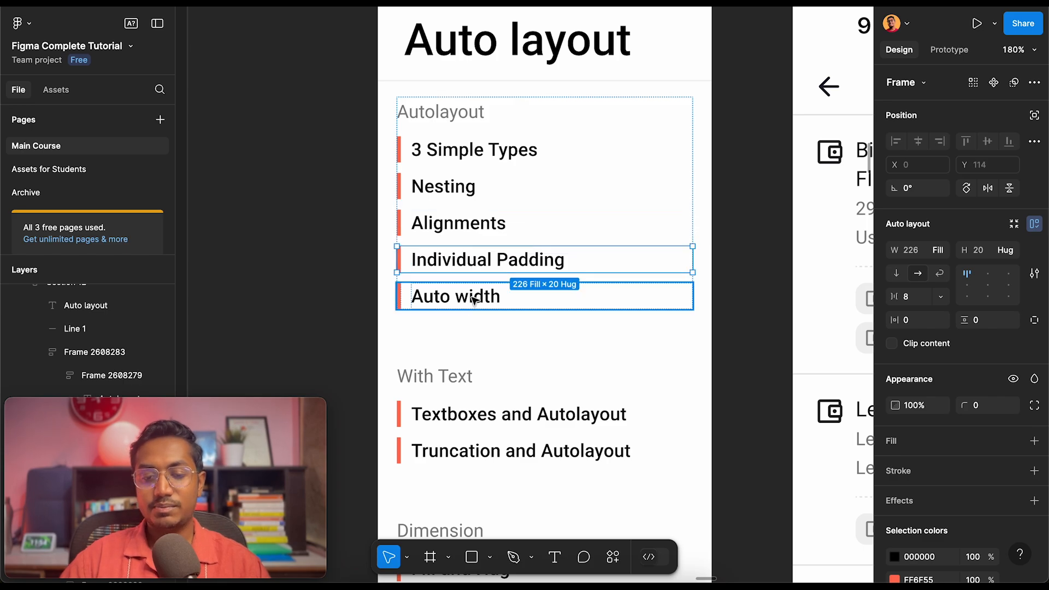
Examine the With Text, Dimension and Position topic groups in the list and clear the selection
scroll(491, 429, down, 4)
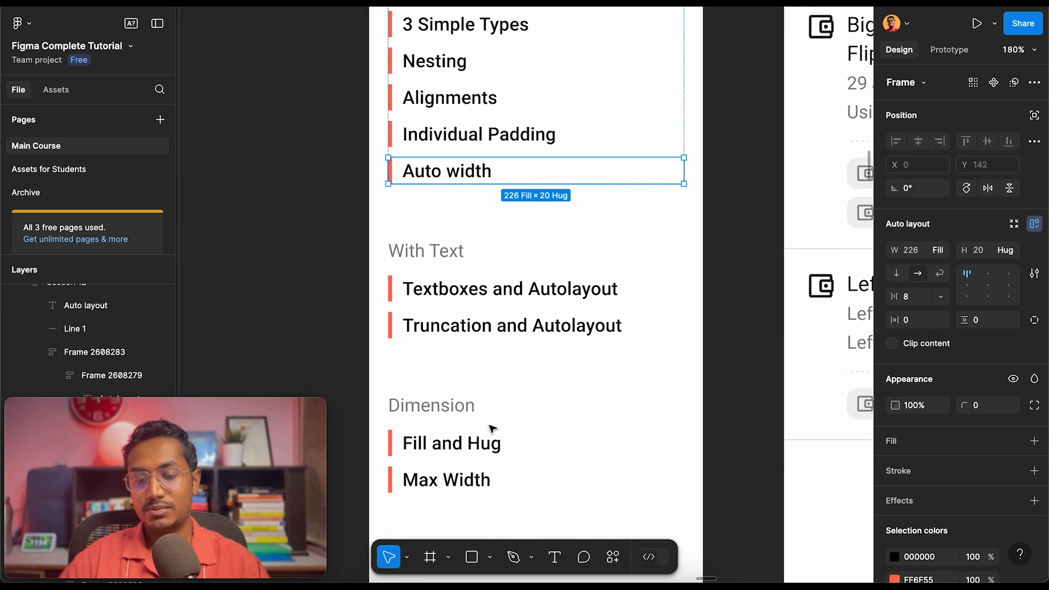
scroll(433, 365, down, 5)
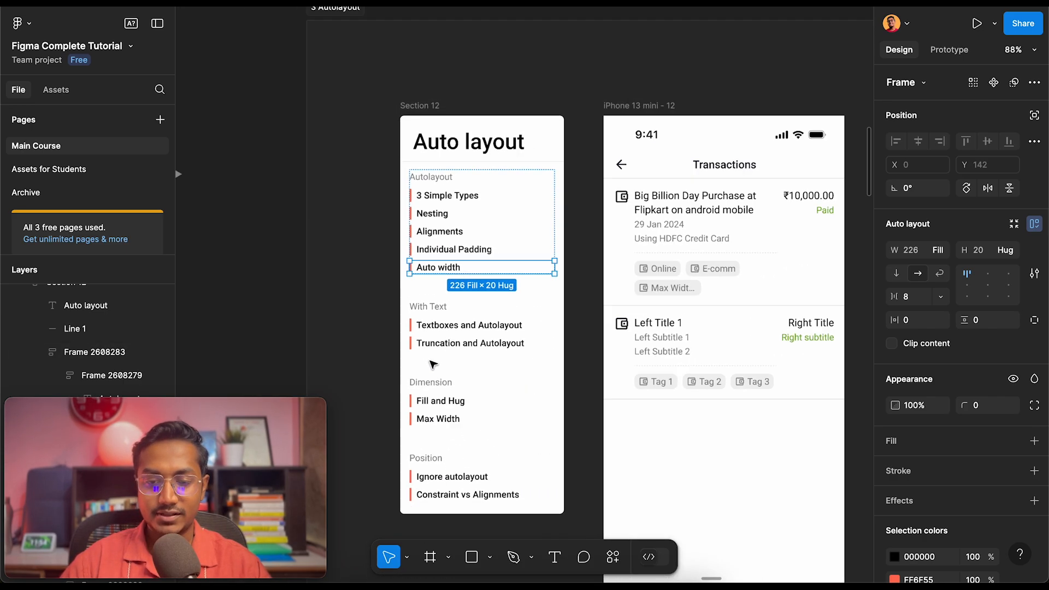
click(339, 334)
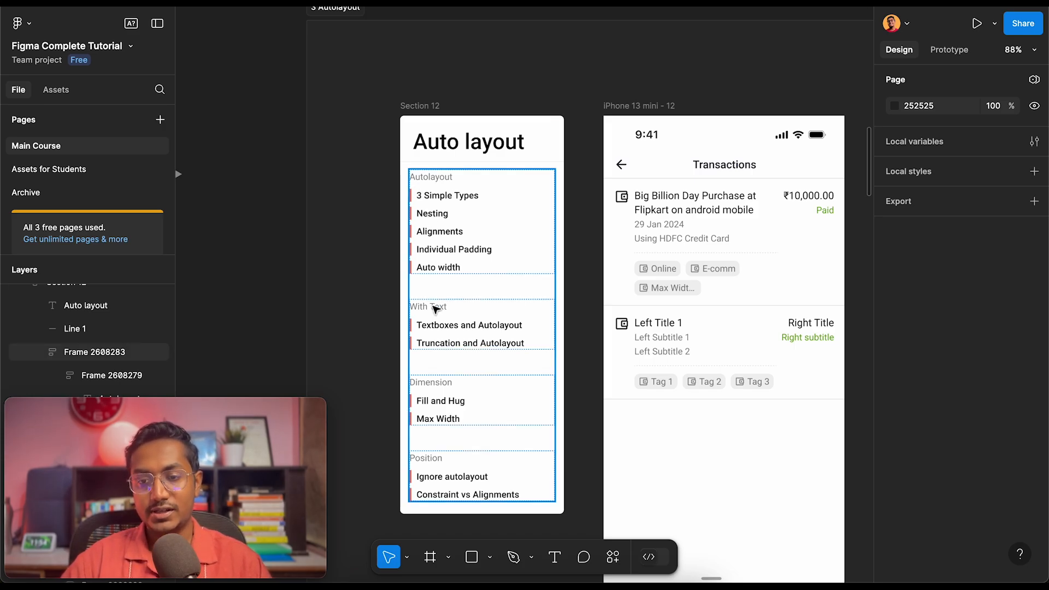
scroll(455, 378, down, 3)
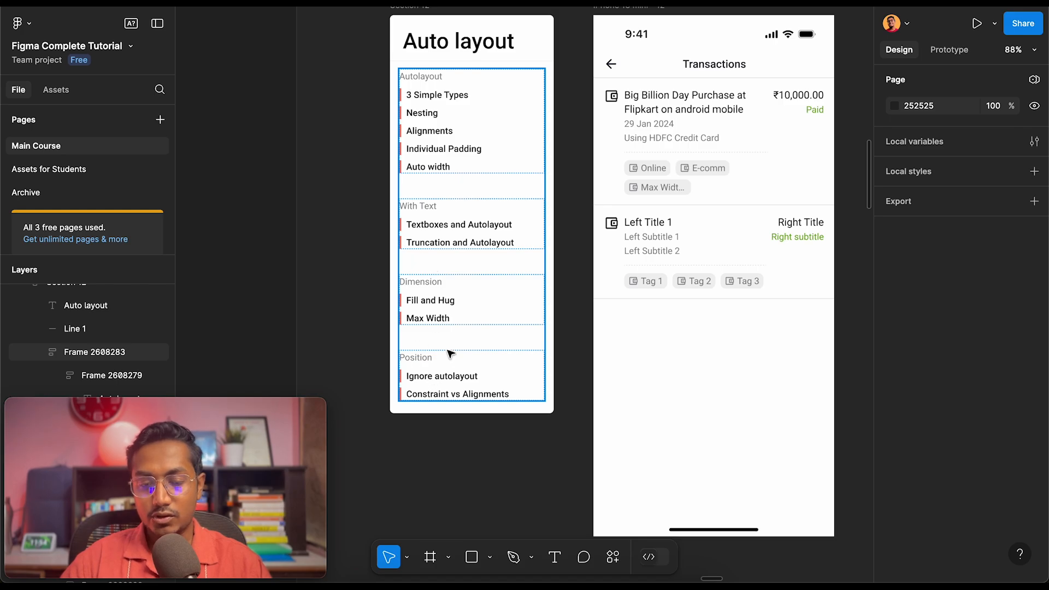
Review the earlier course sections, return to 3 Autolayout, select that section and examine its Task 05 Practice Autolayout card
scroll(450, 354, down, 10)
scroll(450, 354, left, 15)
scroll(450, 354, left, 2)
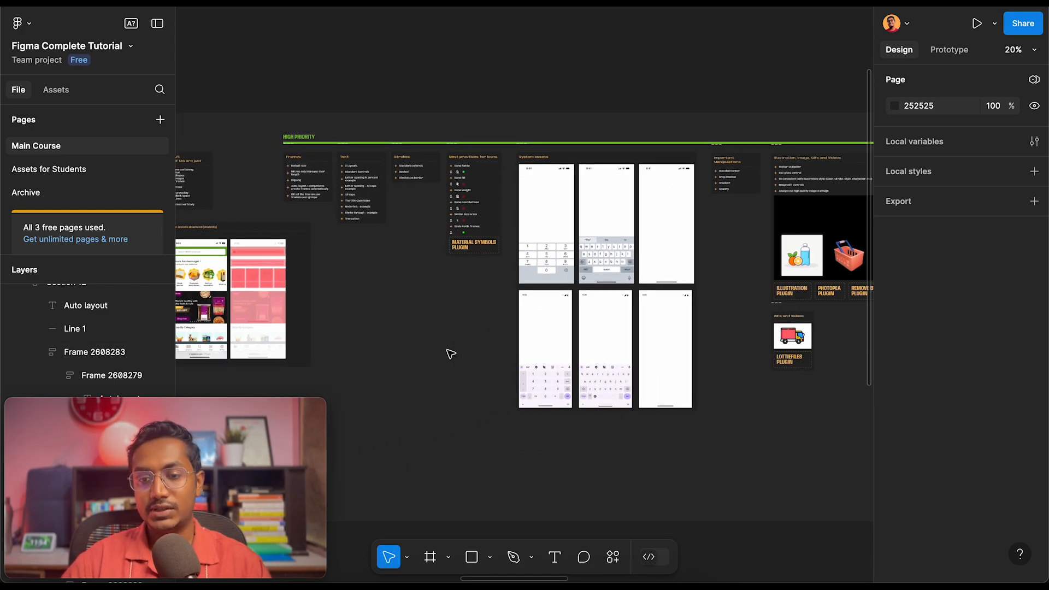
scroll(450, 354, right, 15)
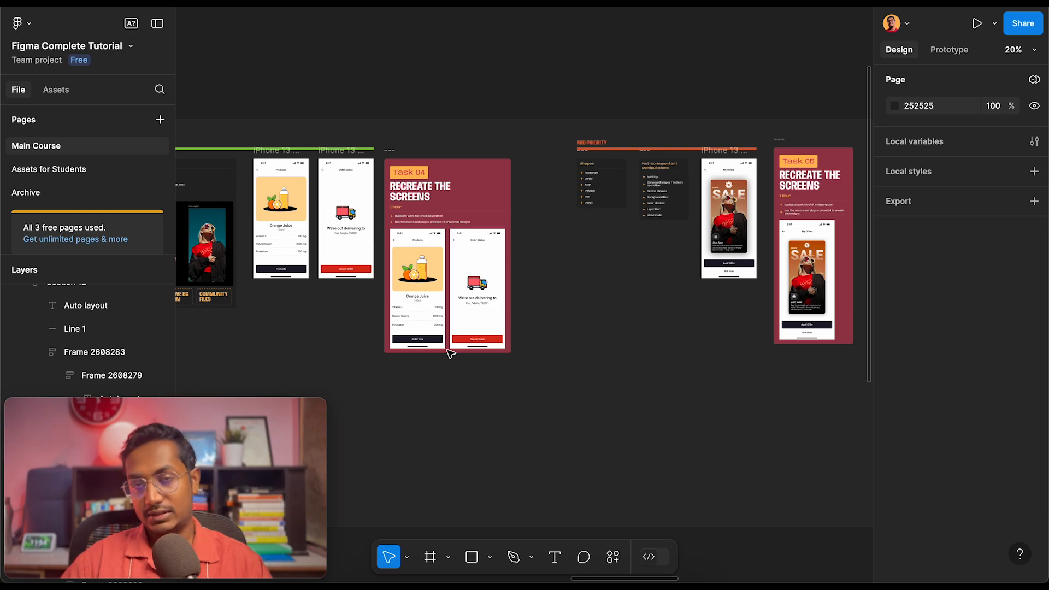
scroll(450, 354, right, 15)
scroll(450, 354, up, 3)
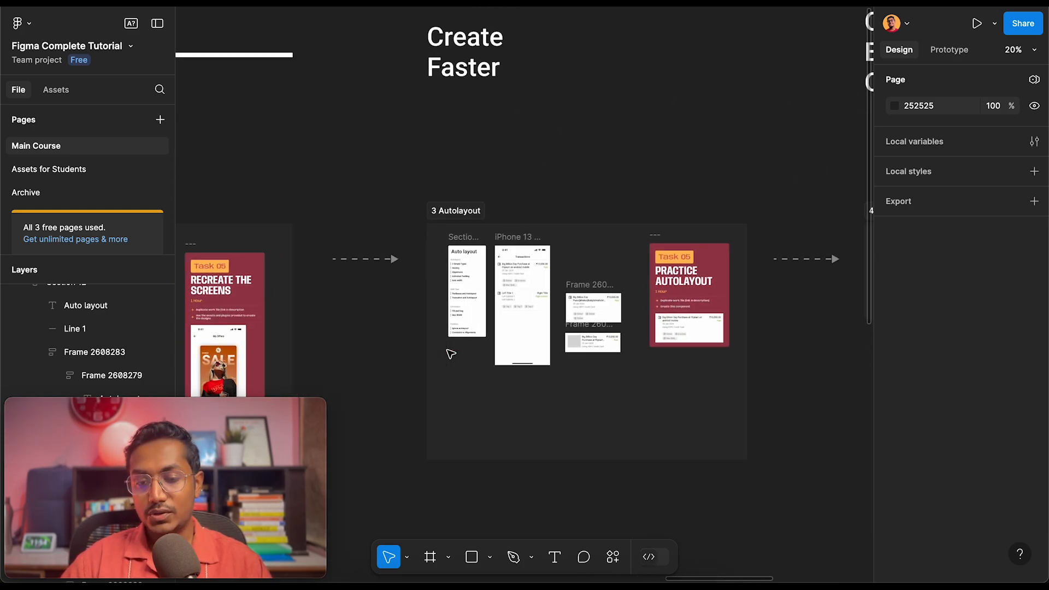
scroll(450, 354, up, 5)
click(366, 279)
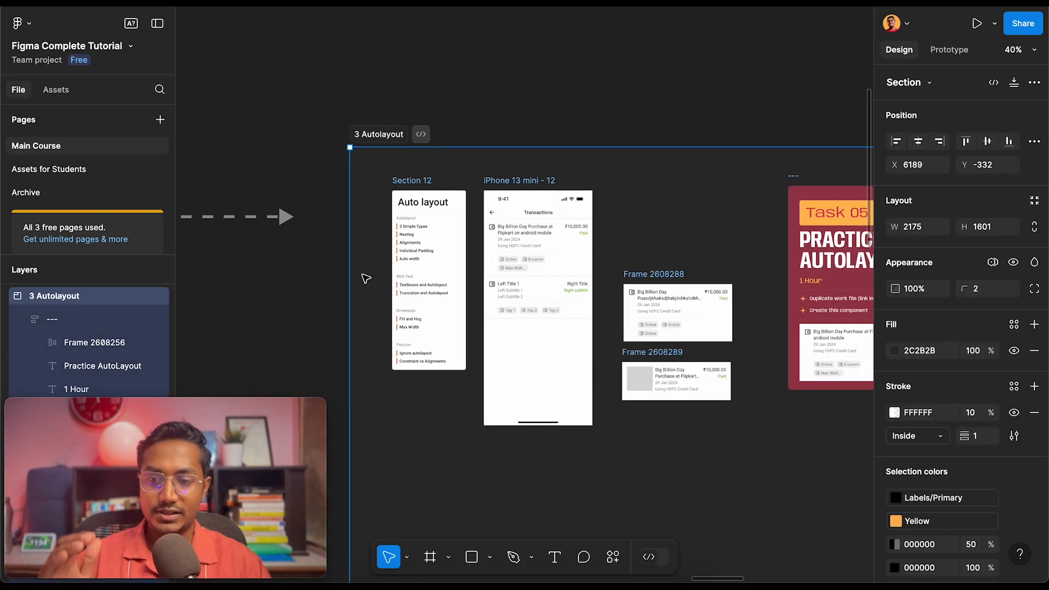
scroll(614, 444, right, 2)
scroll(613, 386, up, 2)
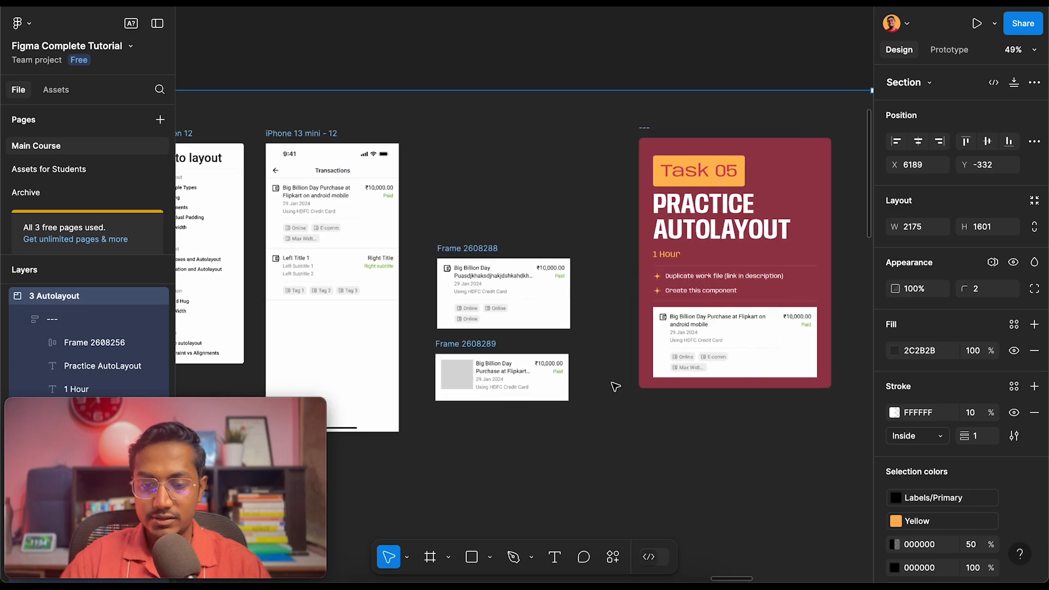
Select the upper transaction card frame beside the Transactions screen, clear the selection and examine the card up close
click(468, 246)
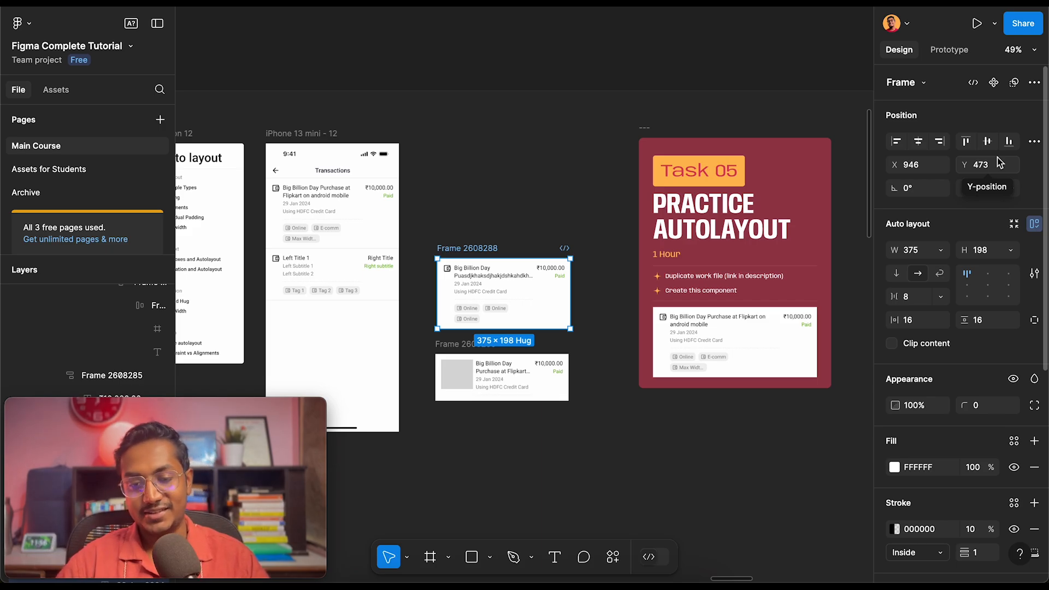
click(470, 243)
scroll(470, 245, up, 5)
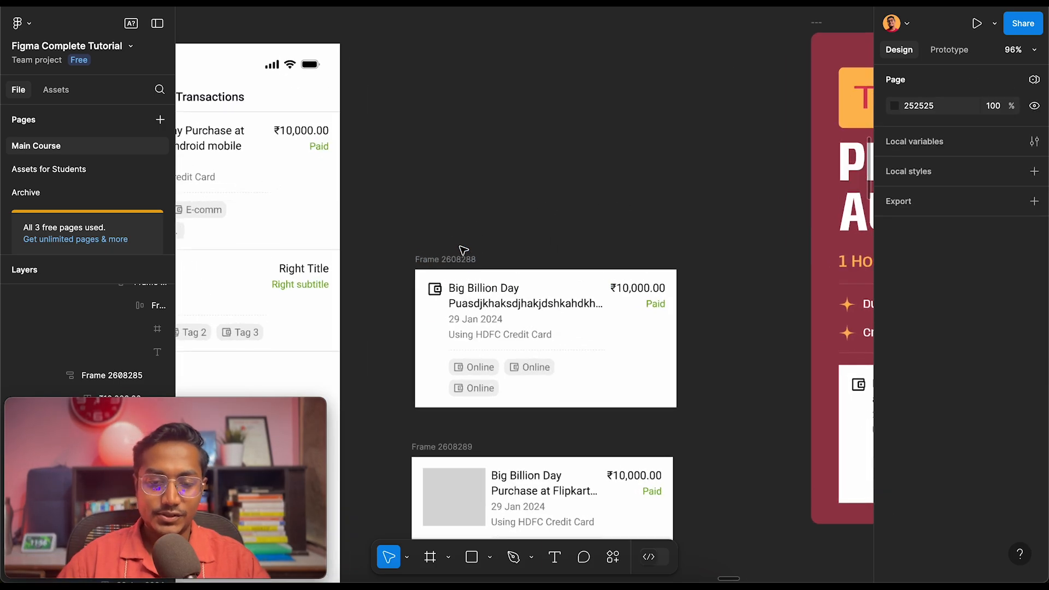
scroll(463, 250, down, 1)
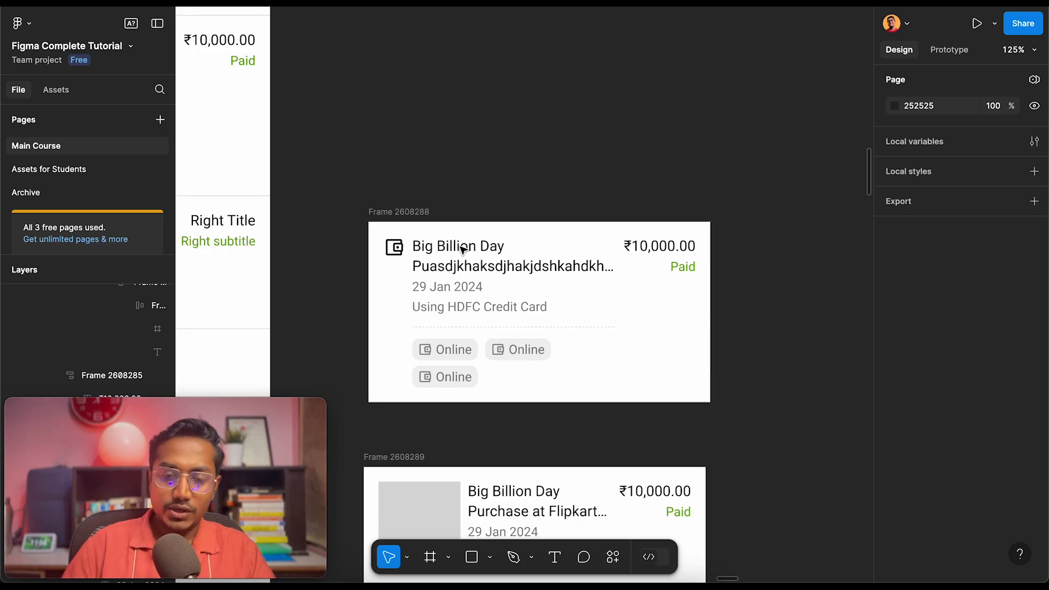
Return to the Auto layout topic list and select the 3 Simple Types entry
scroll(463, 250, down, 3)
scroll(462, 246, left, 8)
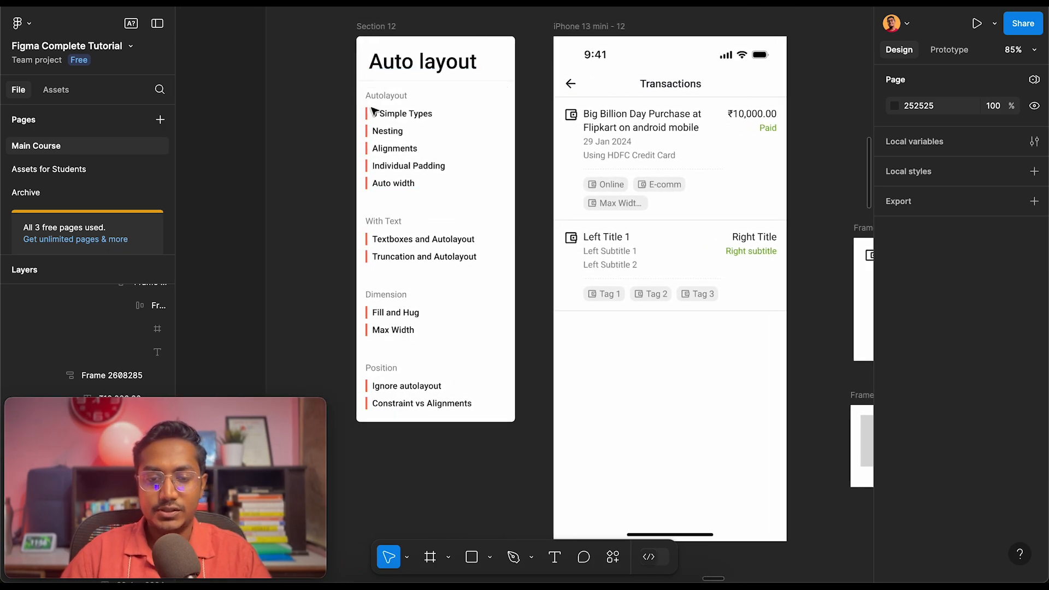
double_click(404, 116)
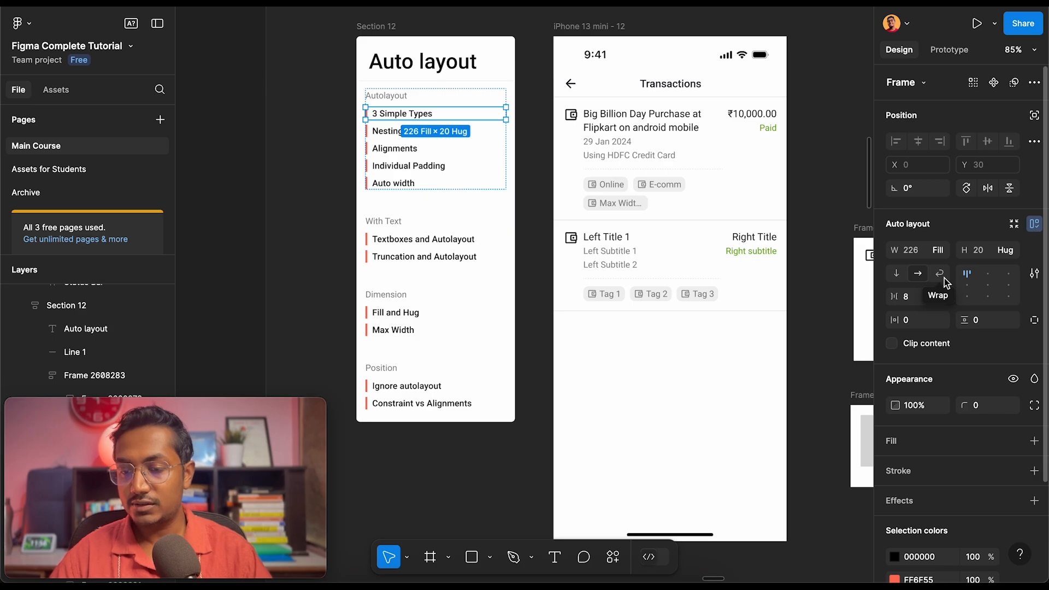
Draw a rectangle about 423 × 54 in the empty area below the Transactions screen and place a duplicate 20 px beneath it
scroll(639, 369, down, 7)
click(542, 331)
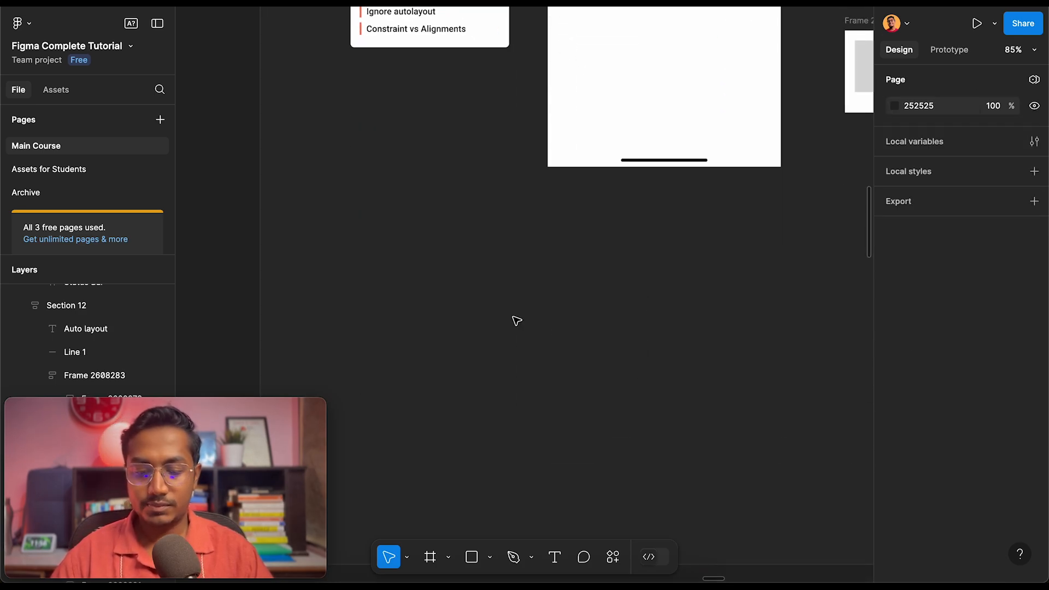
key(r)
drag(461, 279, 724, 313)
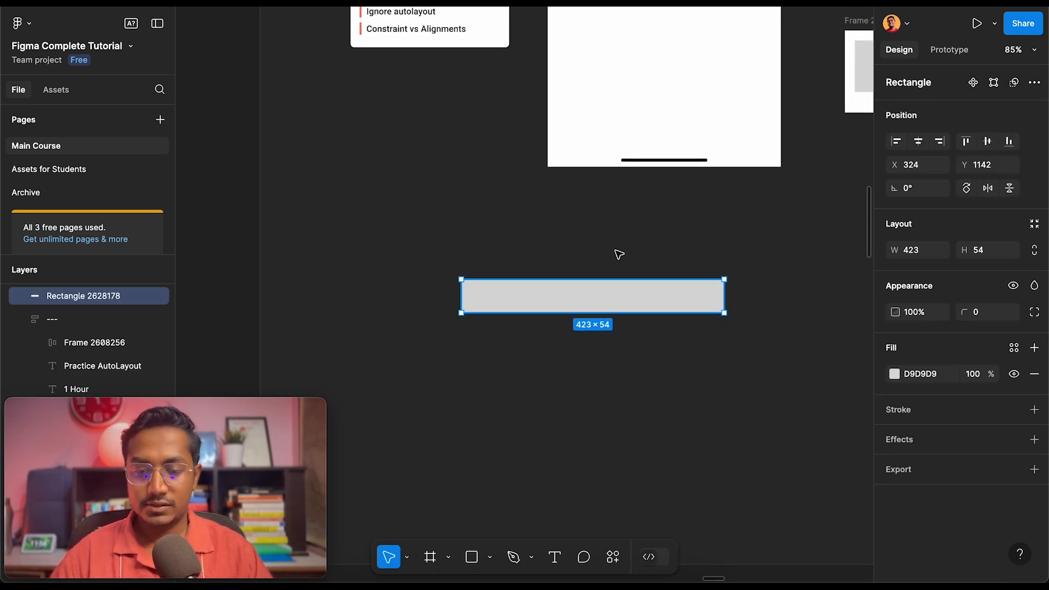
click(567, 226)
click(561, 287)
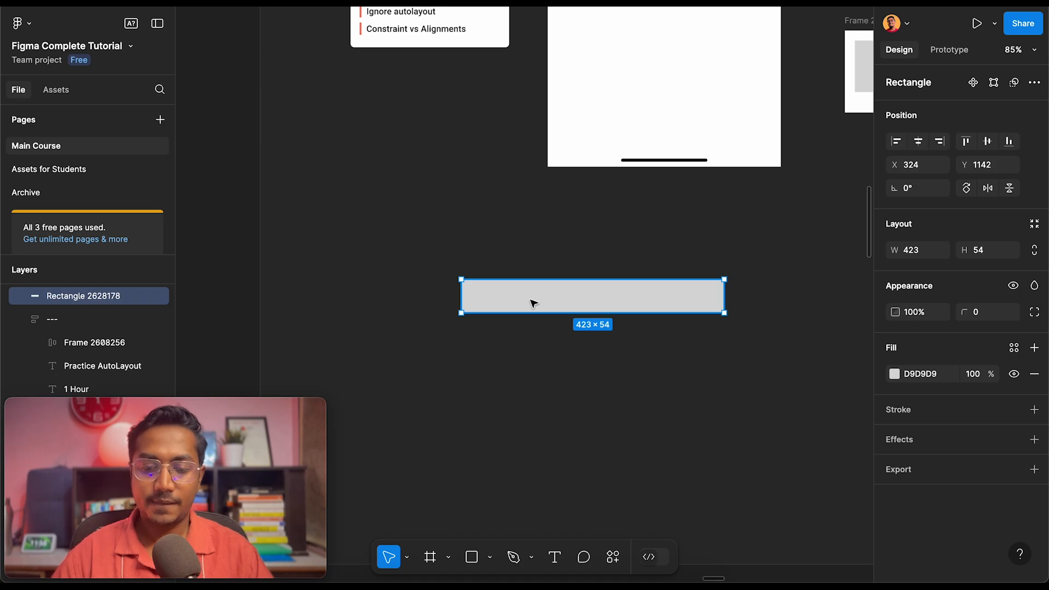
drag(528, 302, 522, 348)
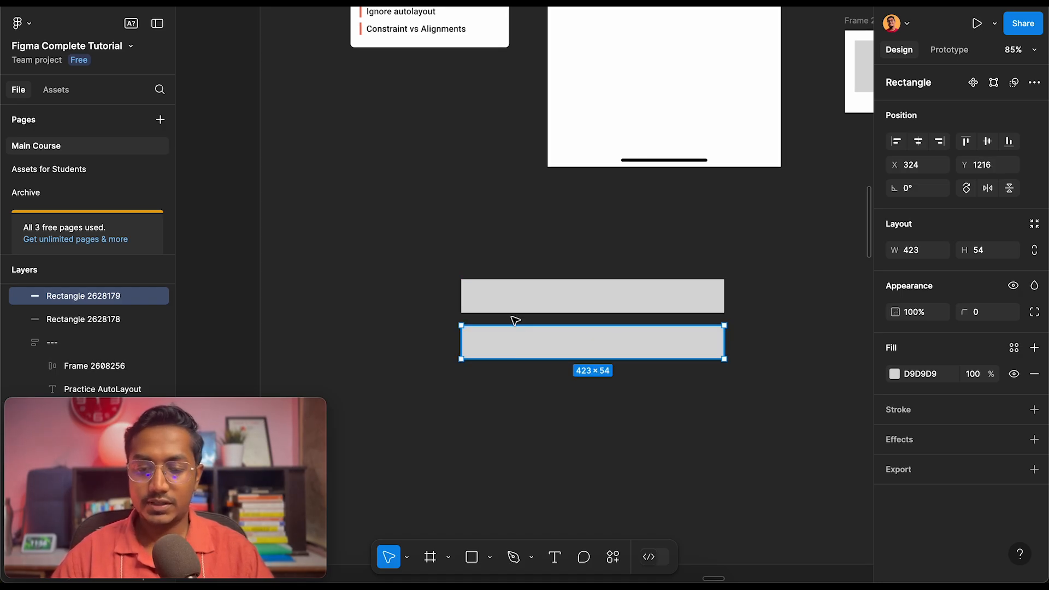
Select both stacked rectangles and wrap them in an auto layout frame
click(494, 250)
drag(495, 250, 589, 415)
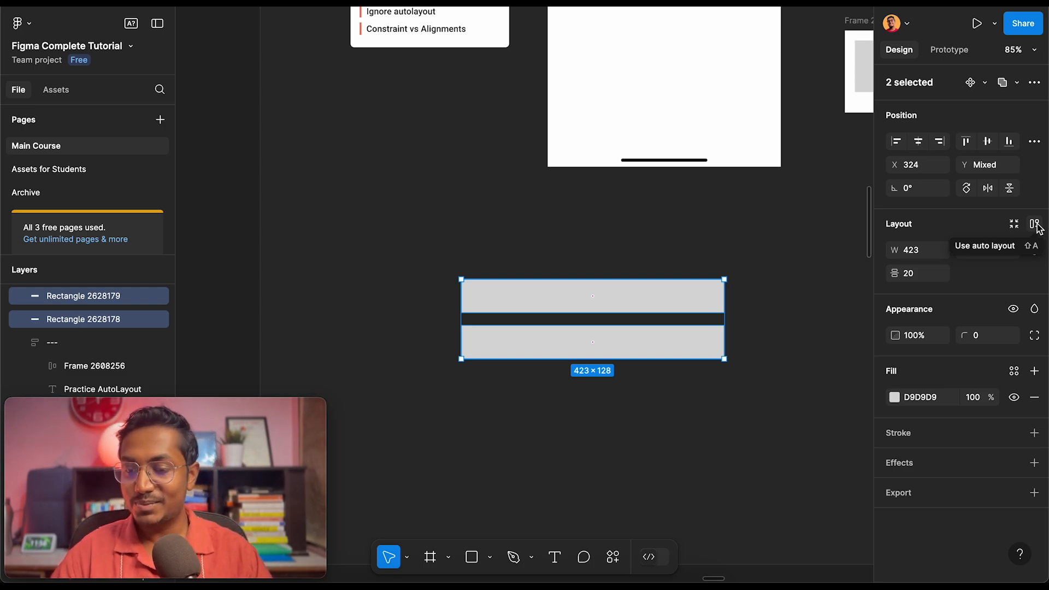
click(509, 252)
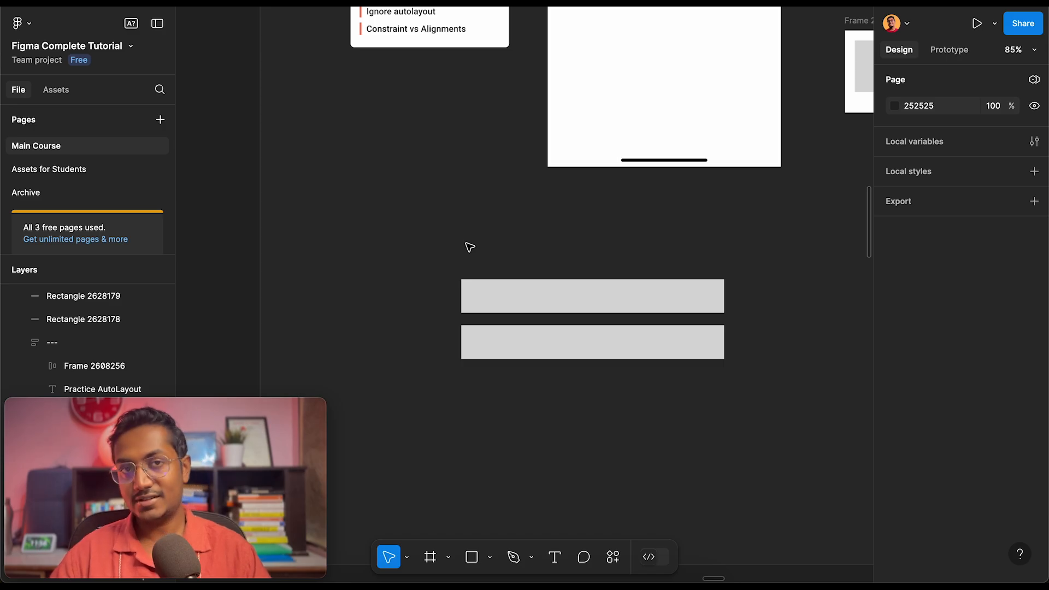
drag(434, 252, 602, 447)
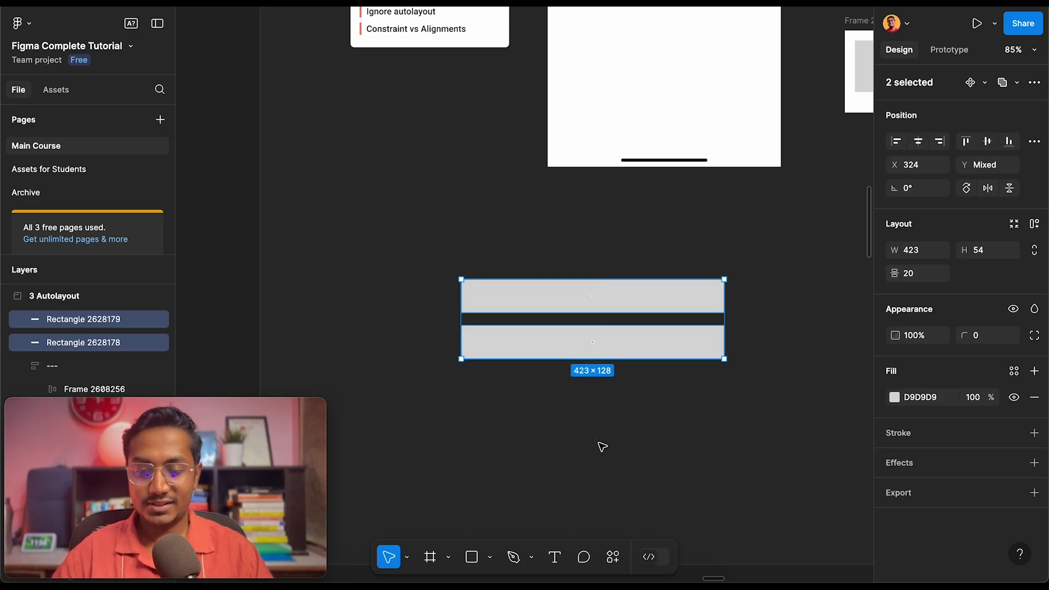
key(shift+a)
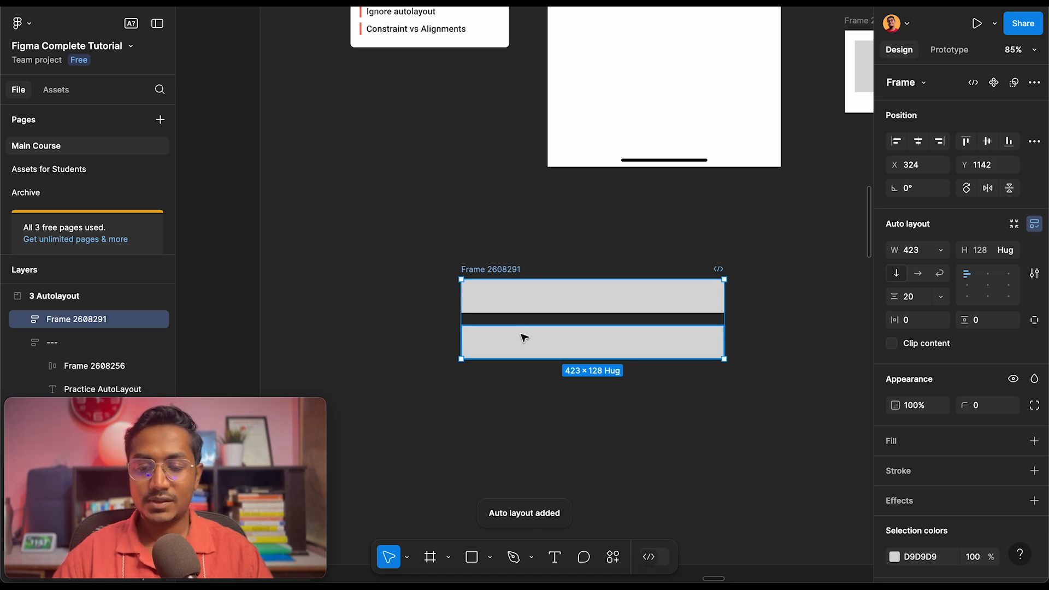
Duplicate the lower rectangle three times inside the auto layout frame
click(516, 341)
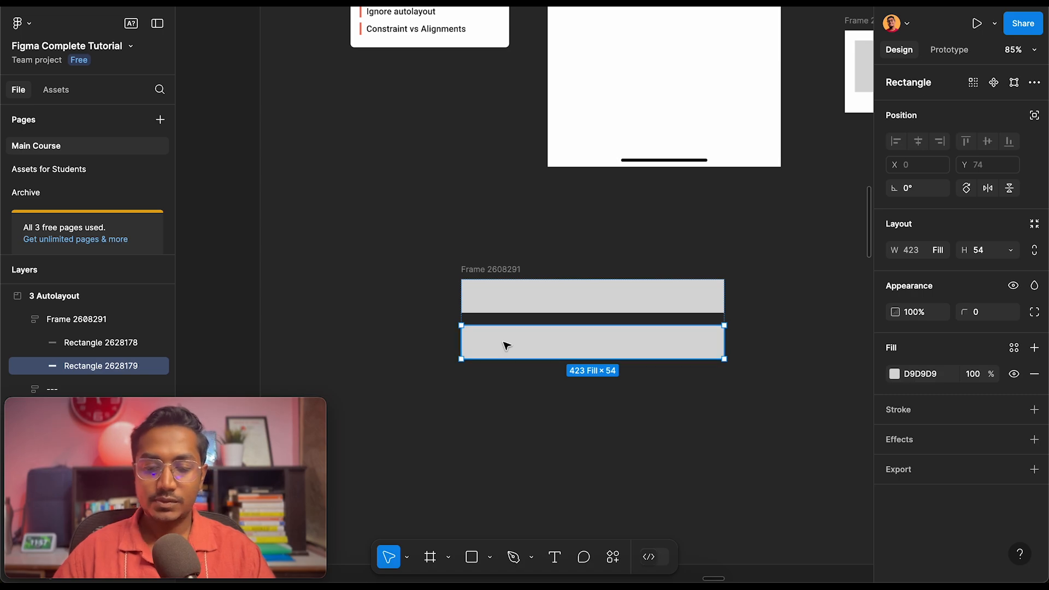
key(ctrl+d)
key(ctrl+d)
key(ctrl+d)
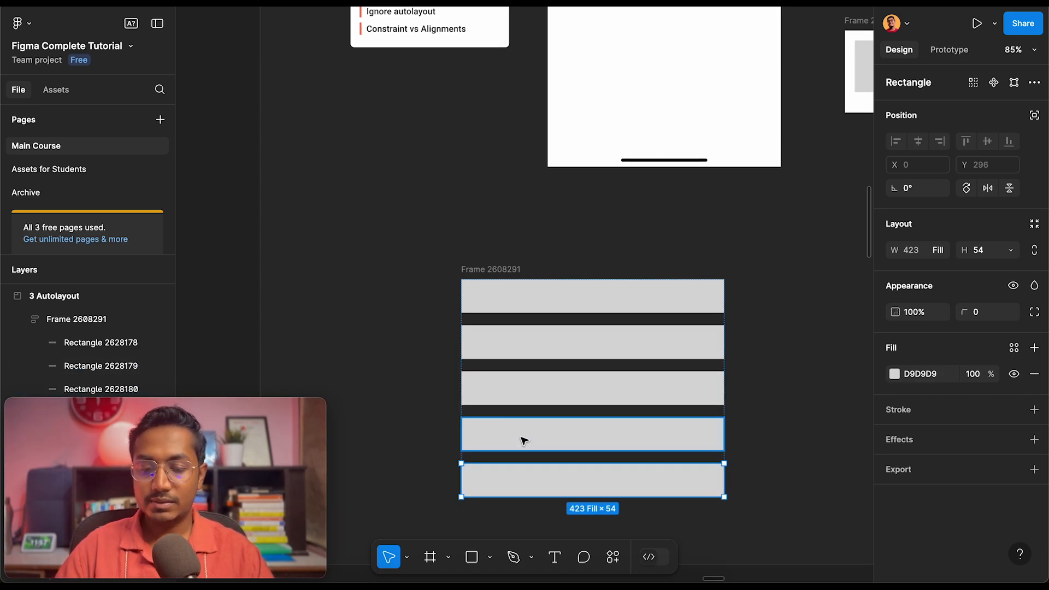
key(alt)
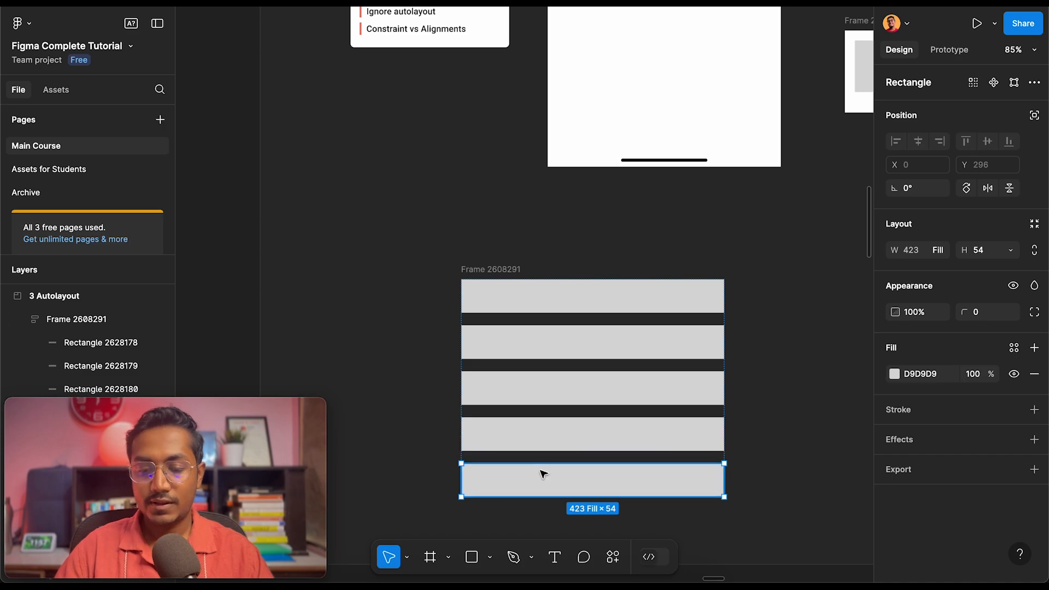
scroll(543, 473, down, 3)
scroll(542, 473, right, 1)
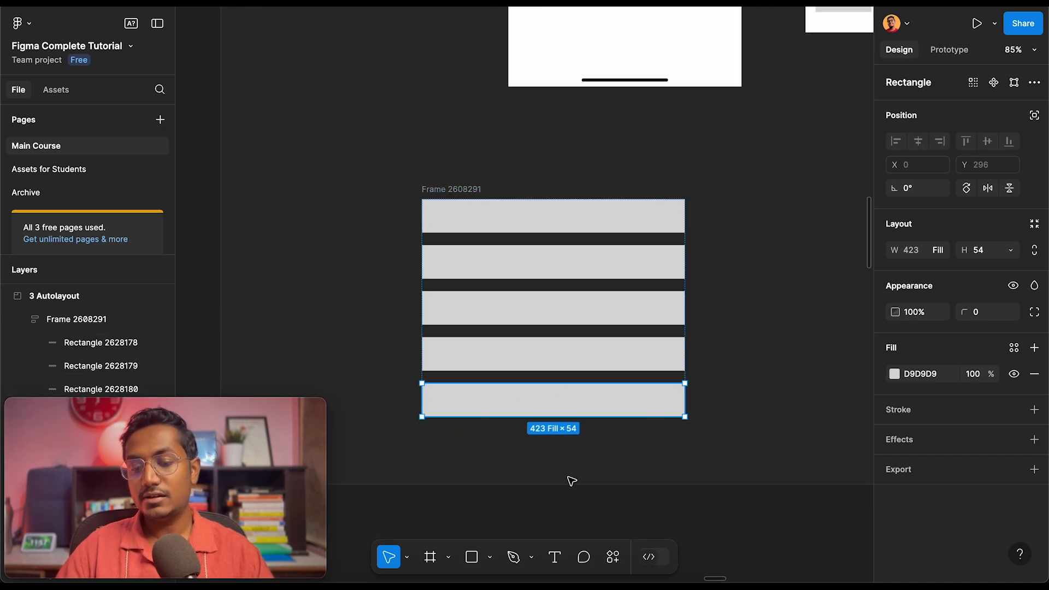
Switch the rectangles' auto layout frame to horizontal direction and set its width to Hug contents
click(472, 190)
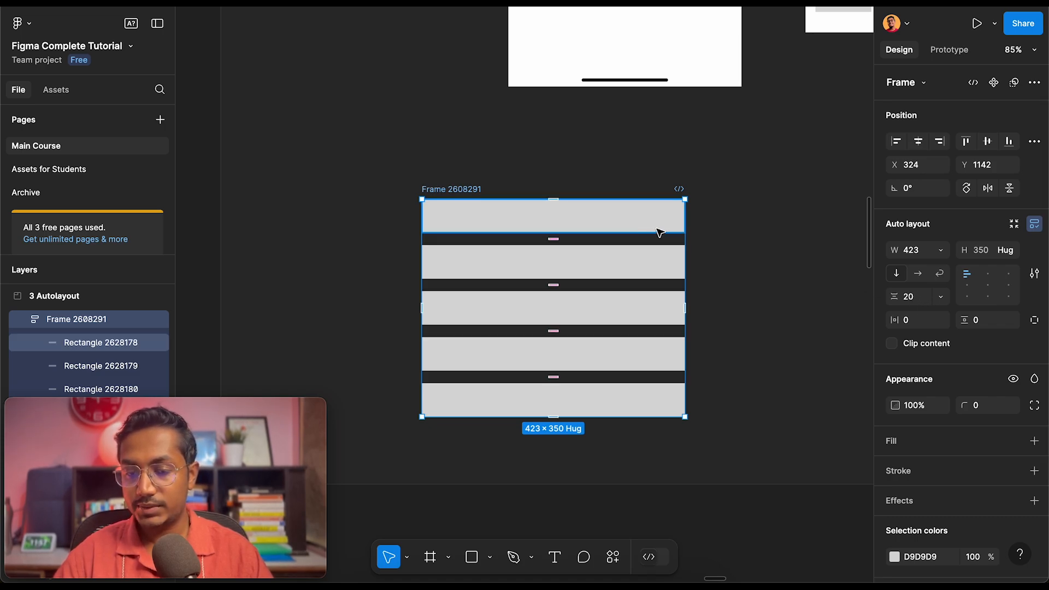
click(918, 273)
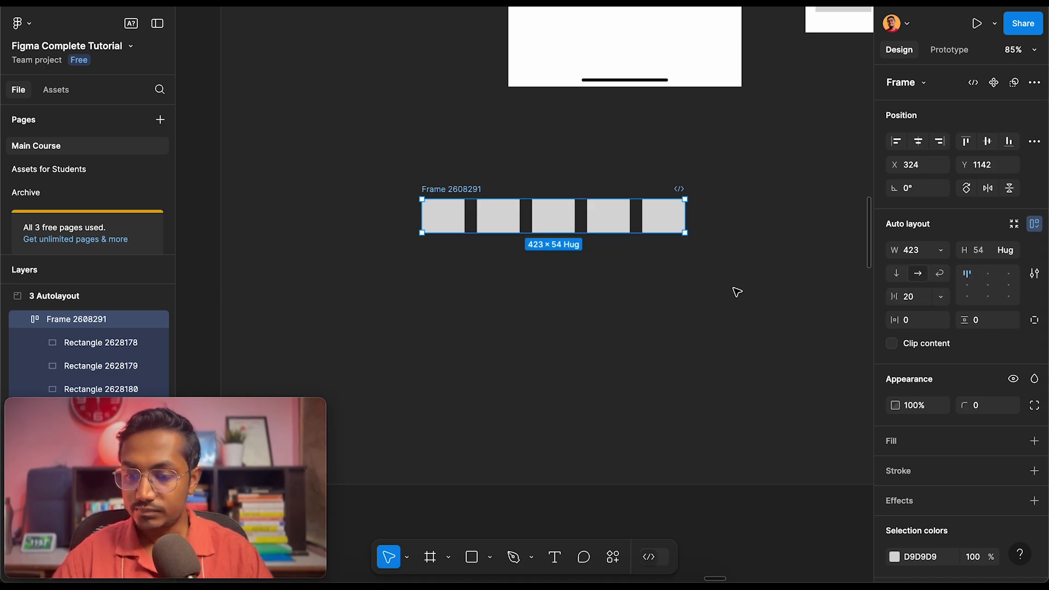
click(942, 252)
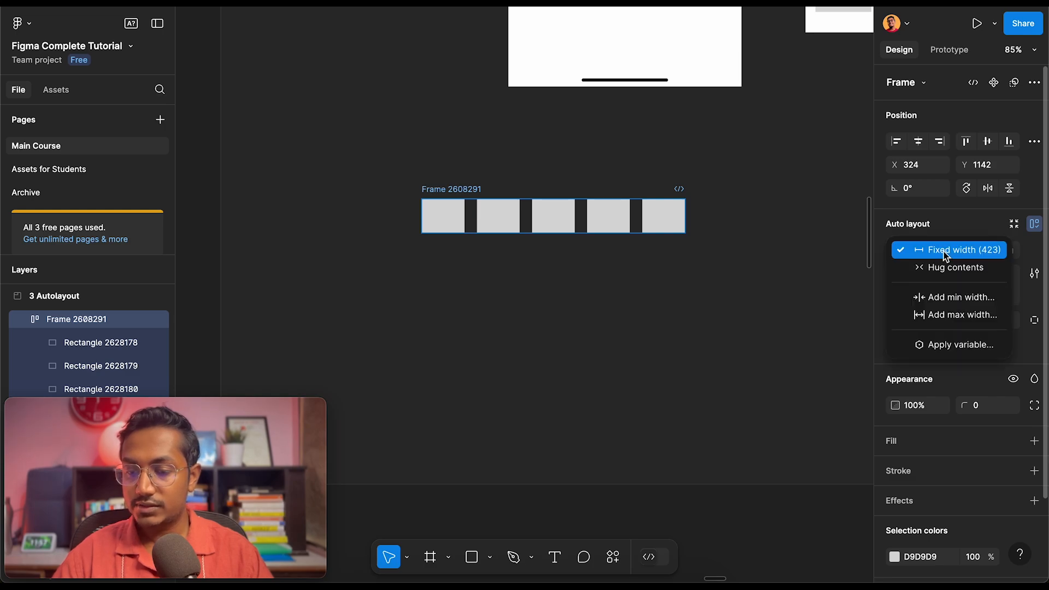
click(975, 269)
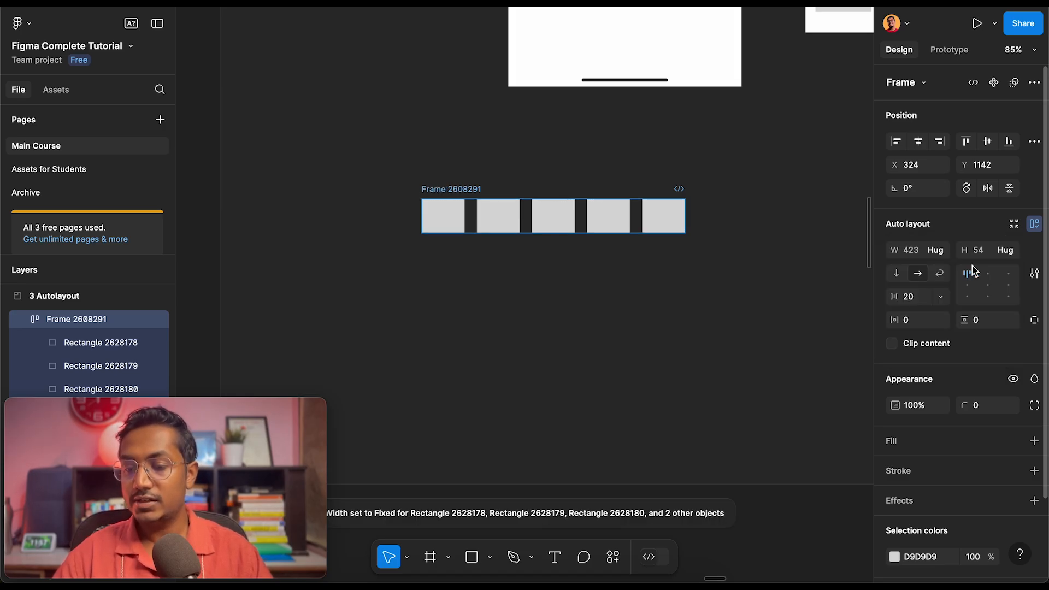
Enter the horizontal auto layout frame and select its first rectangle
click(445, 217)
double_click(445, 218)
key(Escape)
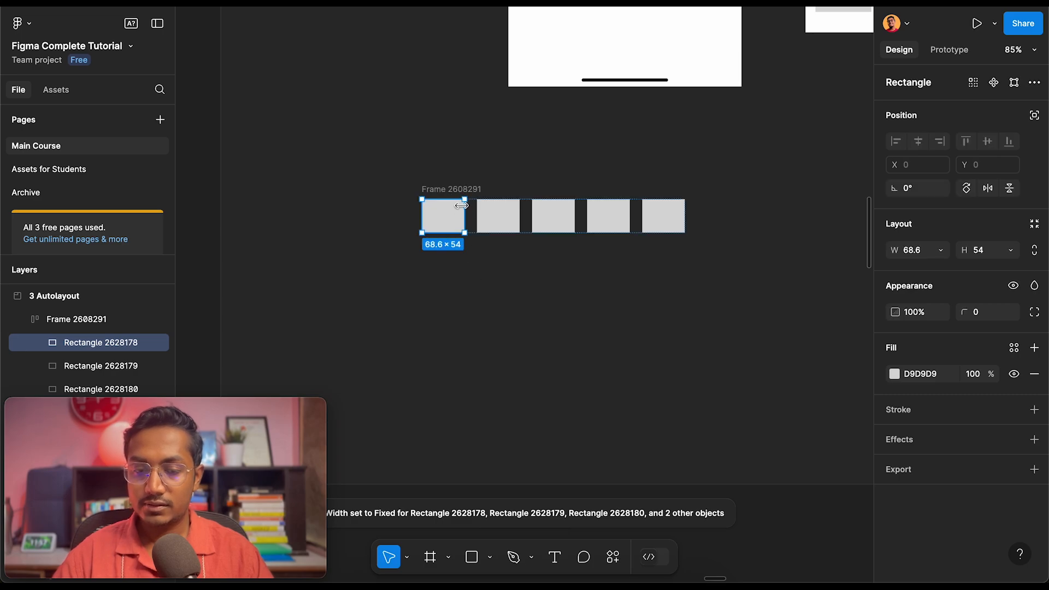
click(499, 218)
shift+click(555, 219)
shift+click(609, 218)
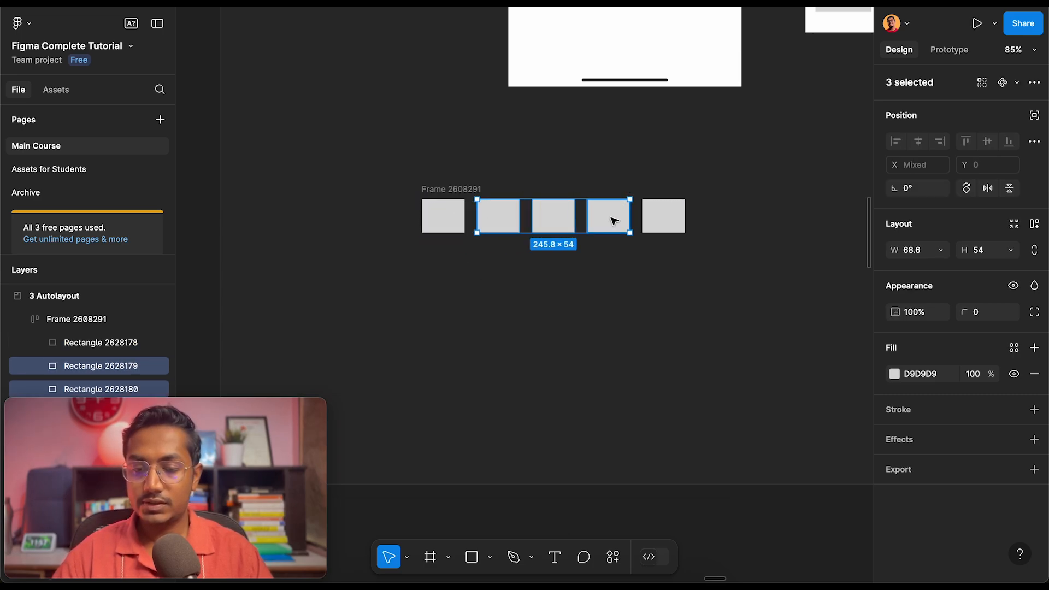
shift+click(665, 217)
Widen the first rectangle in the horizontal auto layout row to about 361 px
click(454, 223)
drag(464, 220, 647, 222)
scroll(647, 222, right, 3)
scroll(647, 222, up, 1)
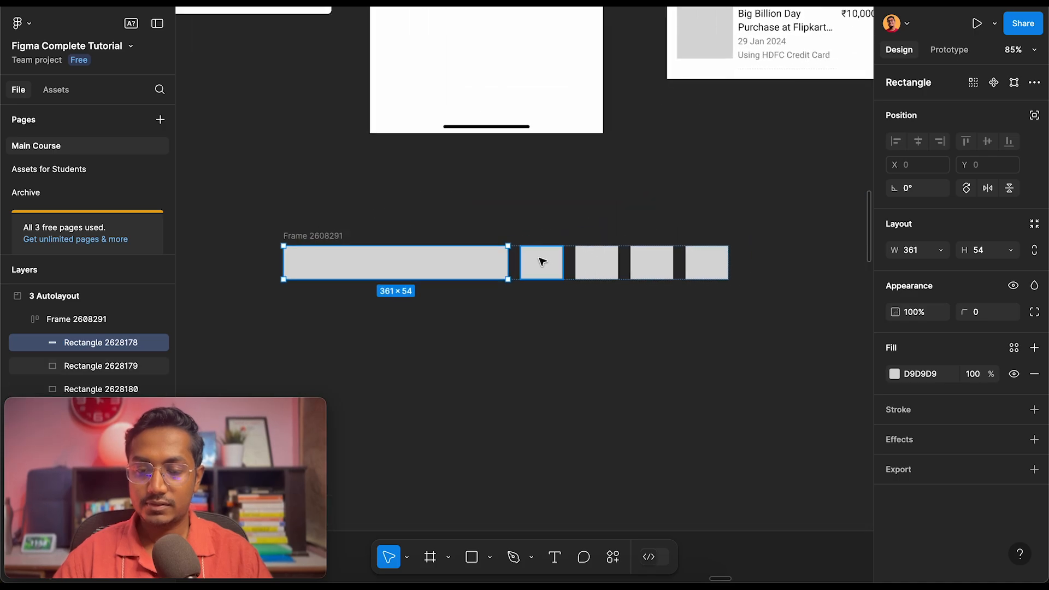
Delete the four narrow rectangles beside the widened one in the auto layout row
click(541, 260)
shift+click(609, 270)
shift+click(661, 269)
shift+click(710, 270)
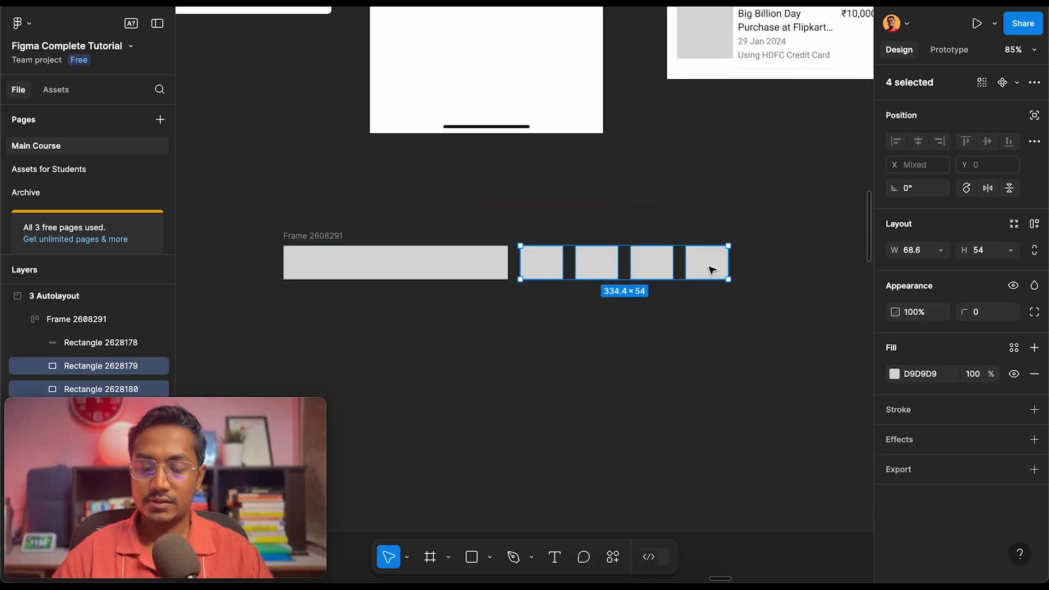
key(Delete)
Duplicate the remaining wide rectangle three times inside the horizontal auto layout frame
click(452, 277)
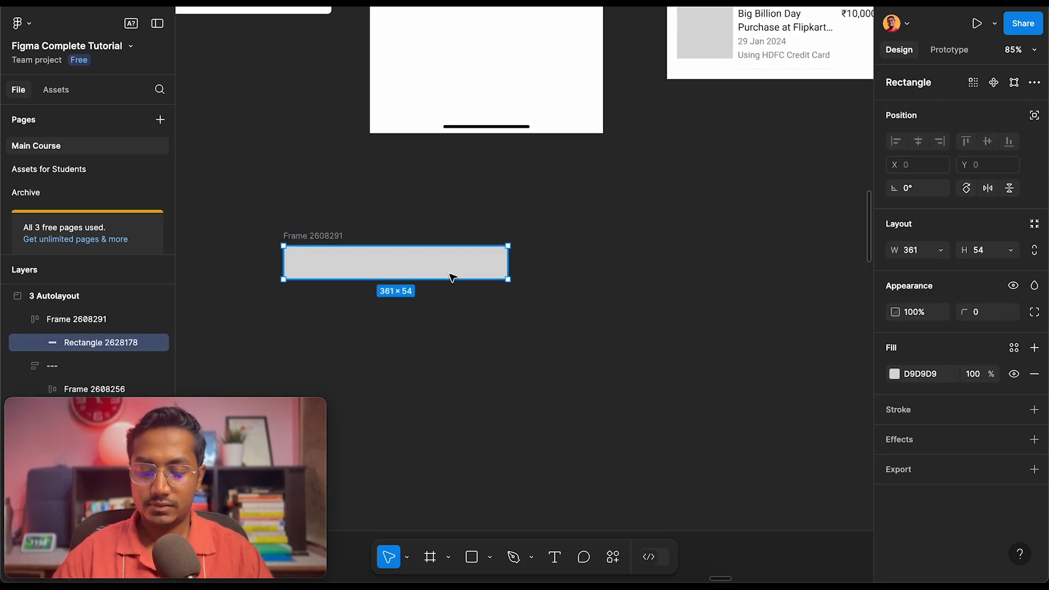
key(ctrl+d)
key(ctrl+d)
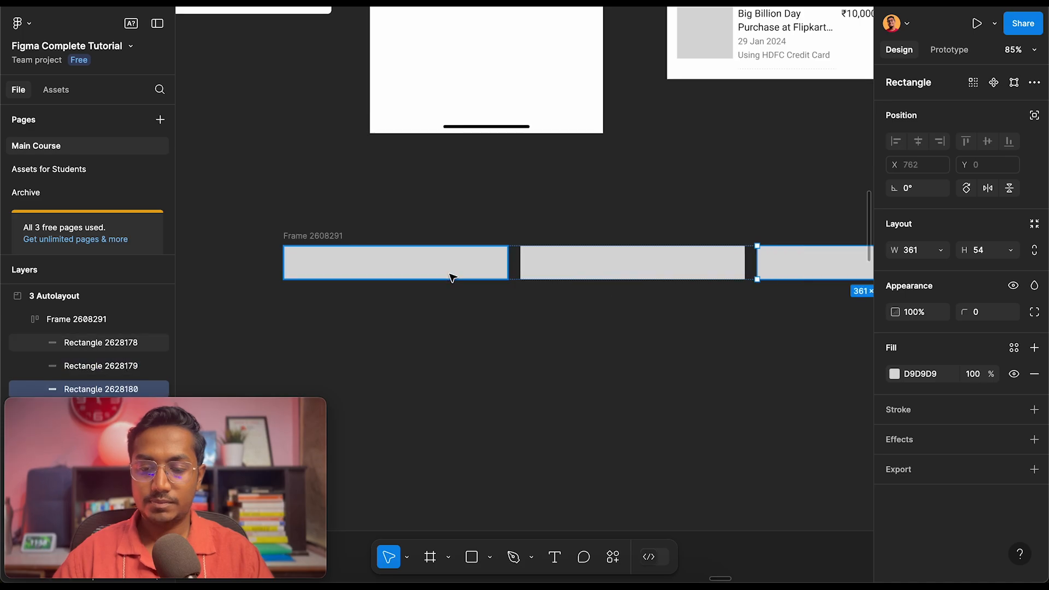
scroll(452, 277, down, 5)
key(ctrl+d)
Move the horizontal auto layout frame down and to the left, to about X 247, Y 1217
click(486, 330)
click(418, 251)
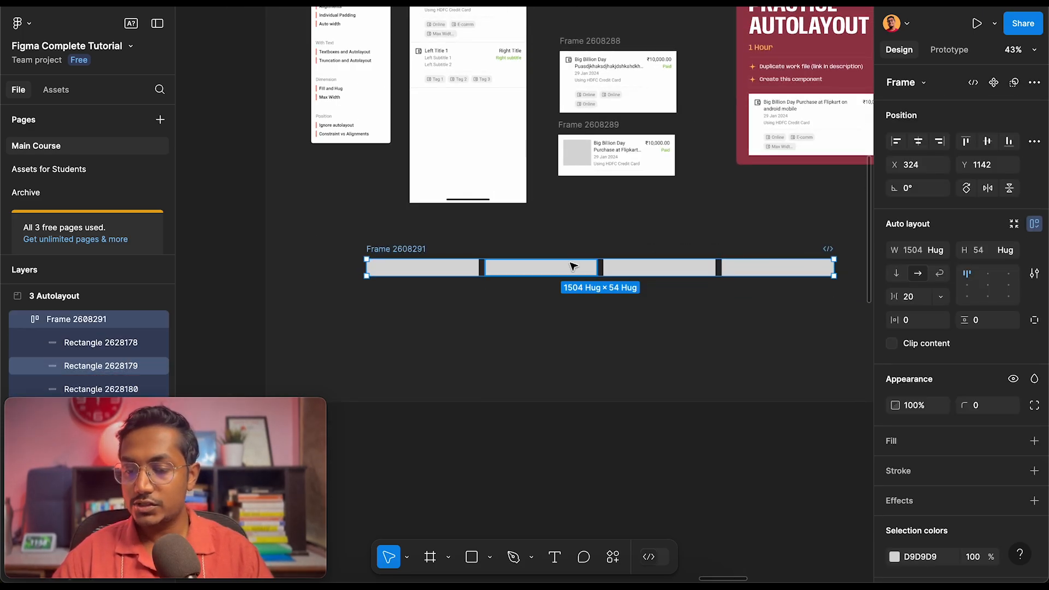
drag(410, 247, 384, 271)
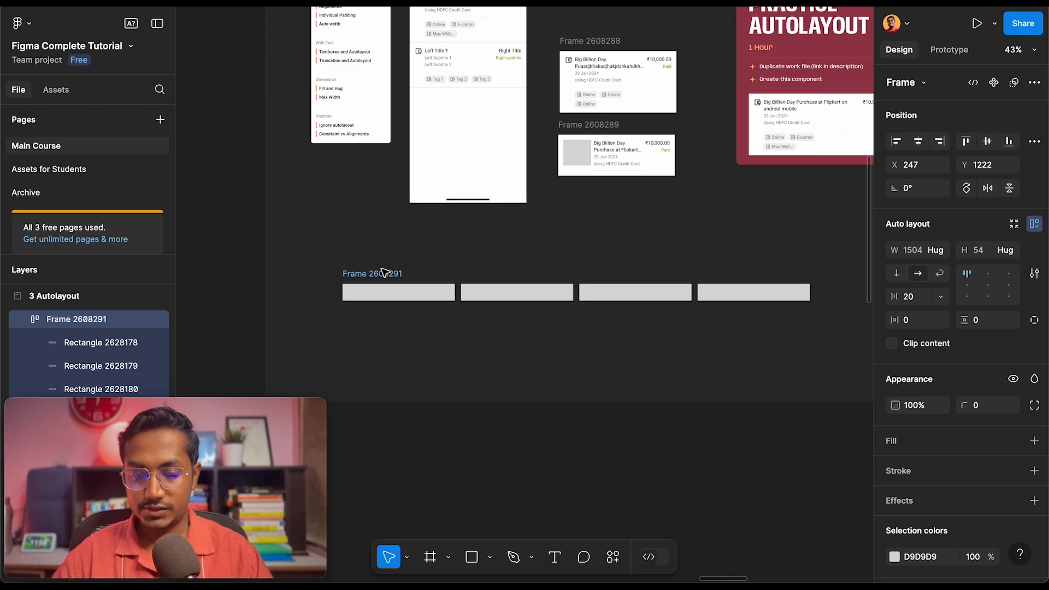
Measure the gap between the first and second rectangles in the horizontal auto layout row
scroll(384, 271, up, 2)
double_click(419, 304)
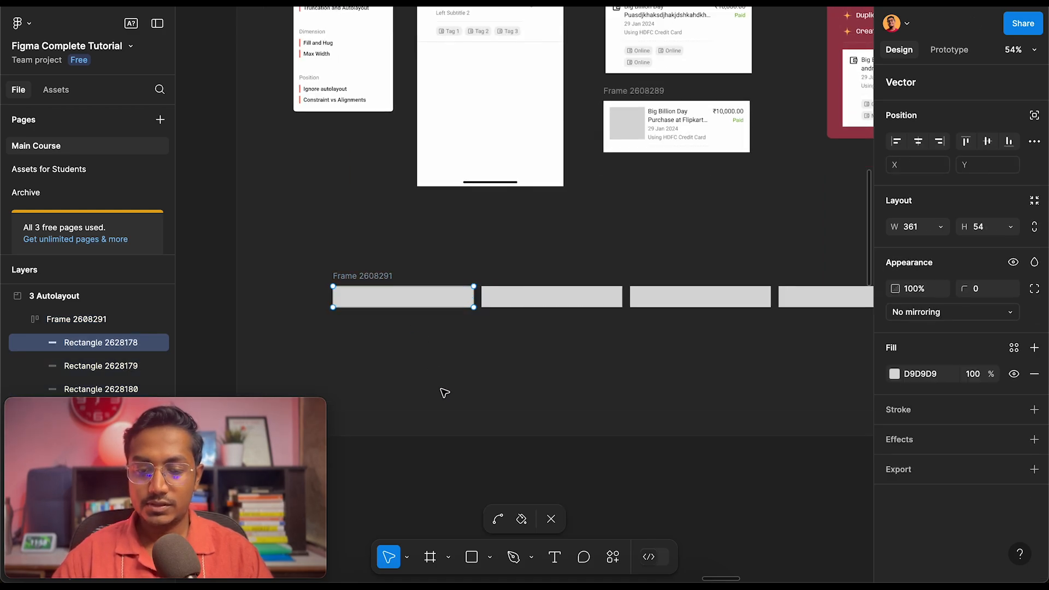
key(Escape)
double_click(432, 304)
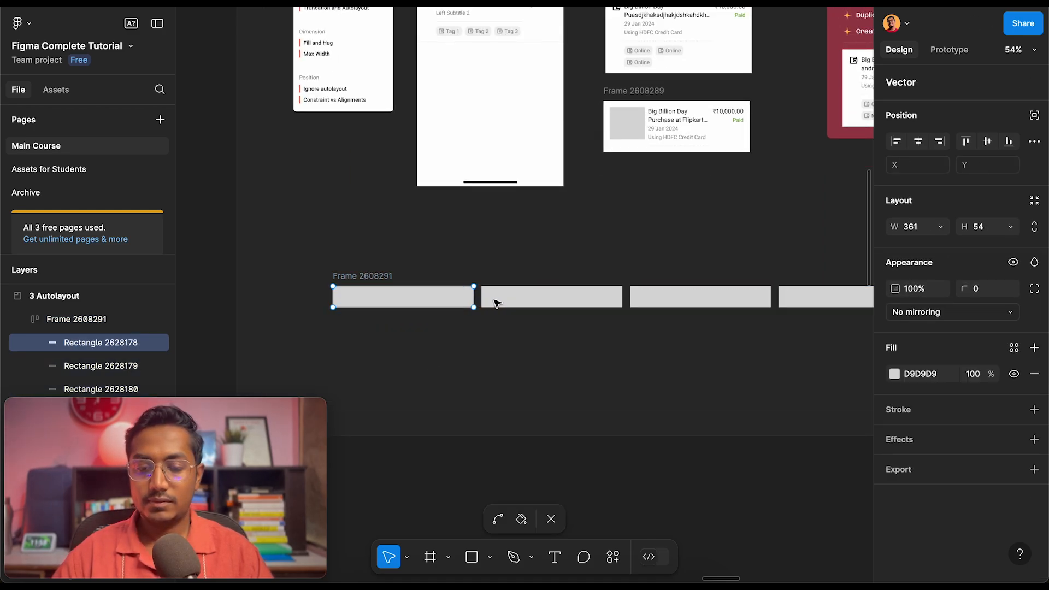
scroll(476, 315, up, 2)
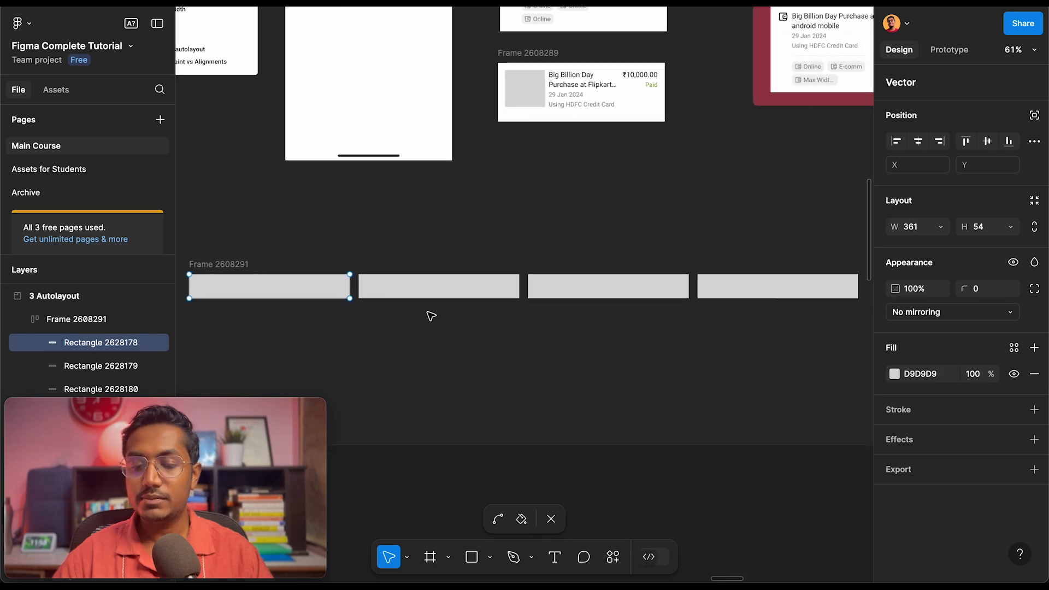
scroll(285, 292, up, 5)
key(Escape)
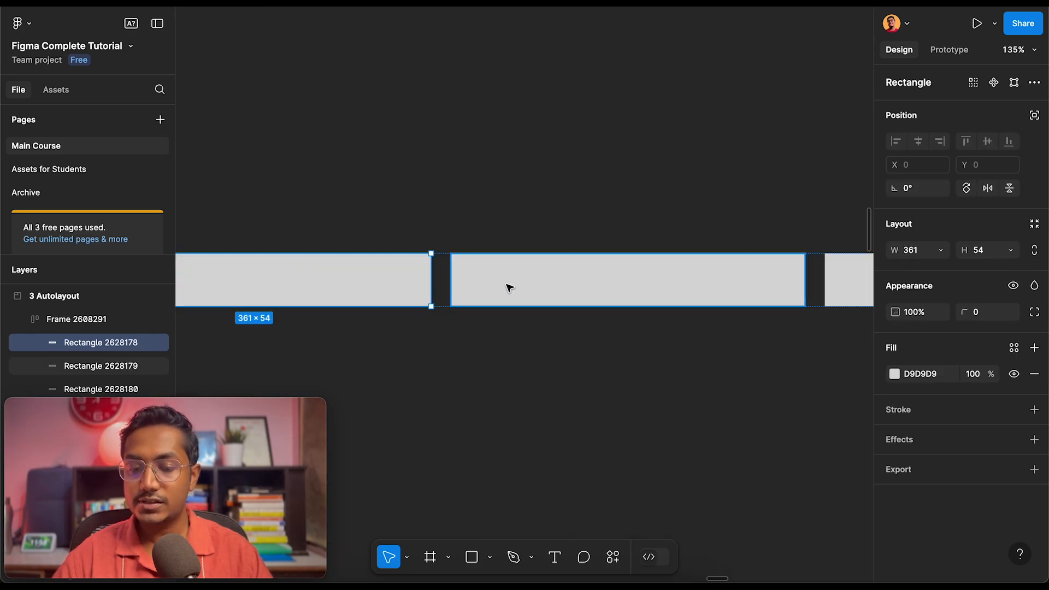
click(487, 279)
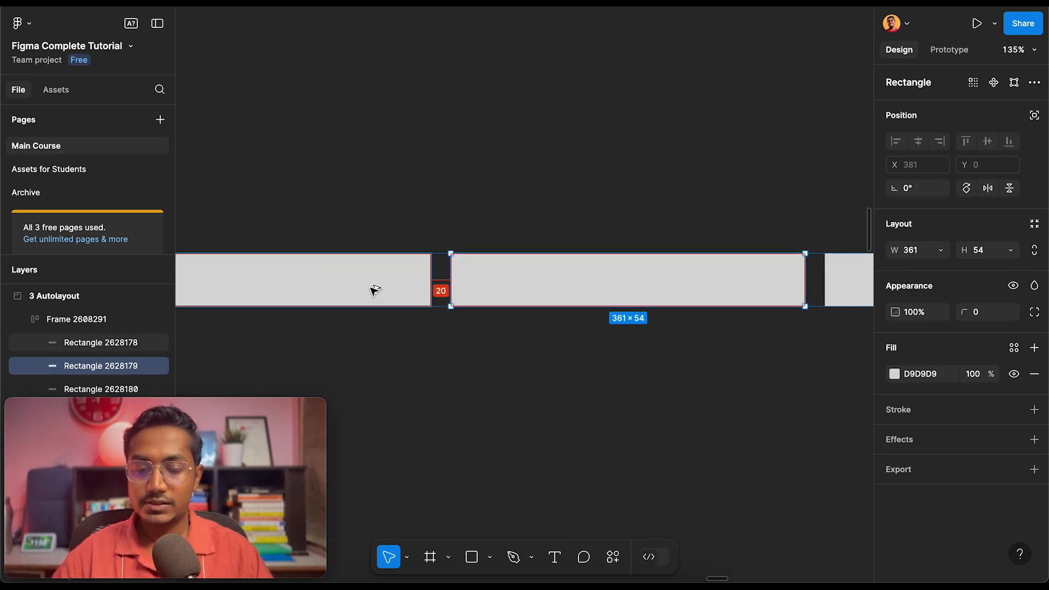
scroll(372, 290, down, 6)
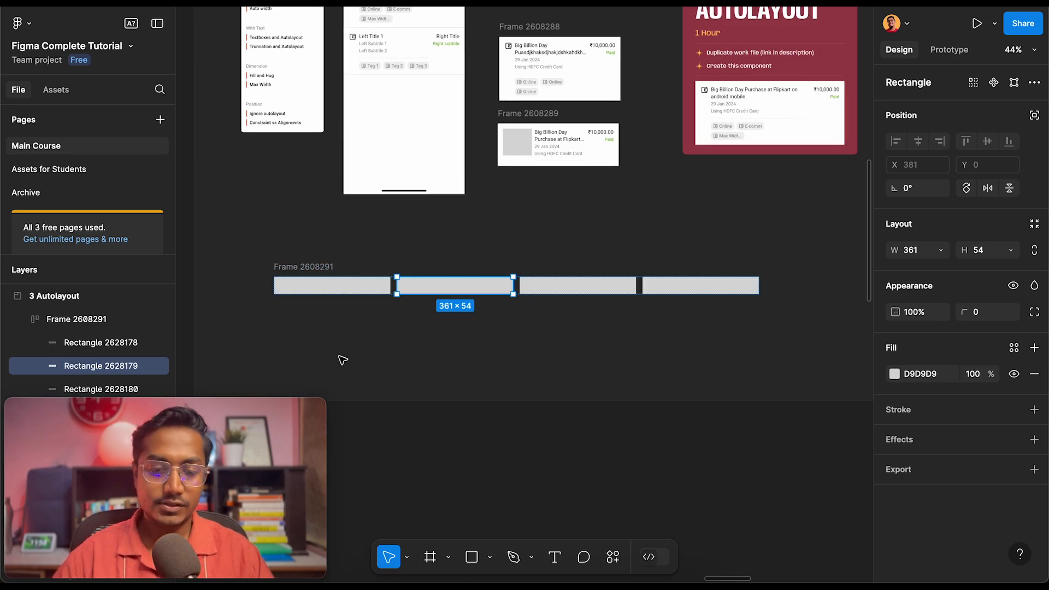
scroll(342, 361, down, 5)
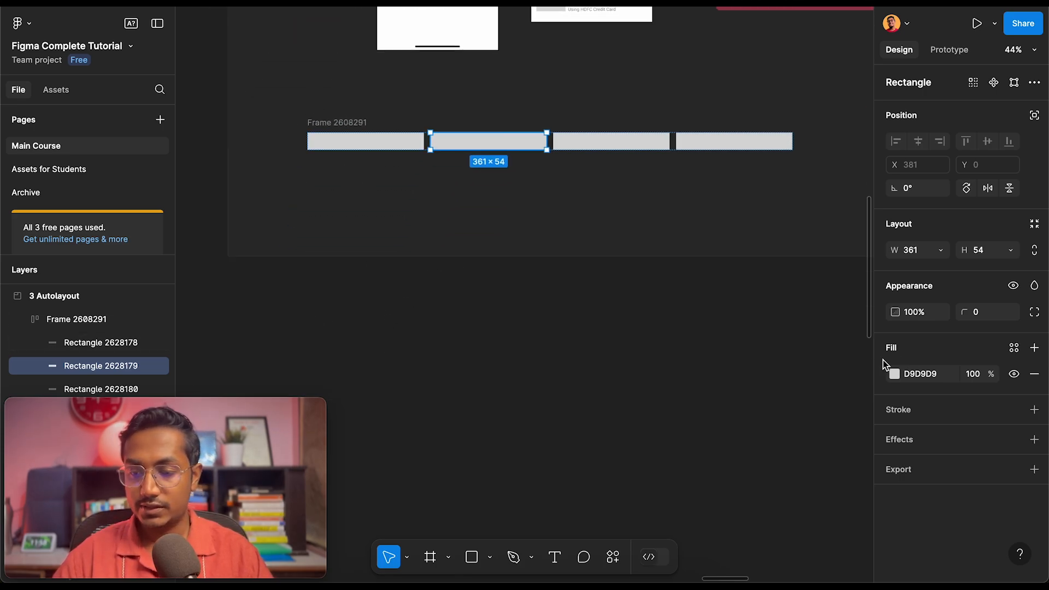
Switch the four-rectangle auto layout frame to vertical direction
click(360, 124)
click(896, 274)
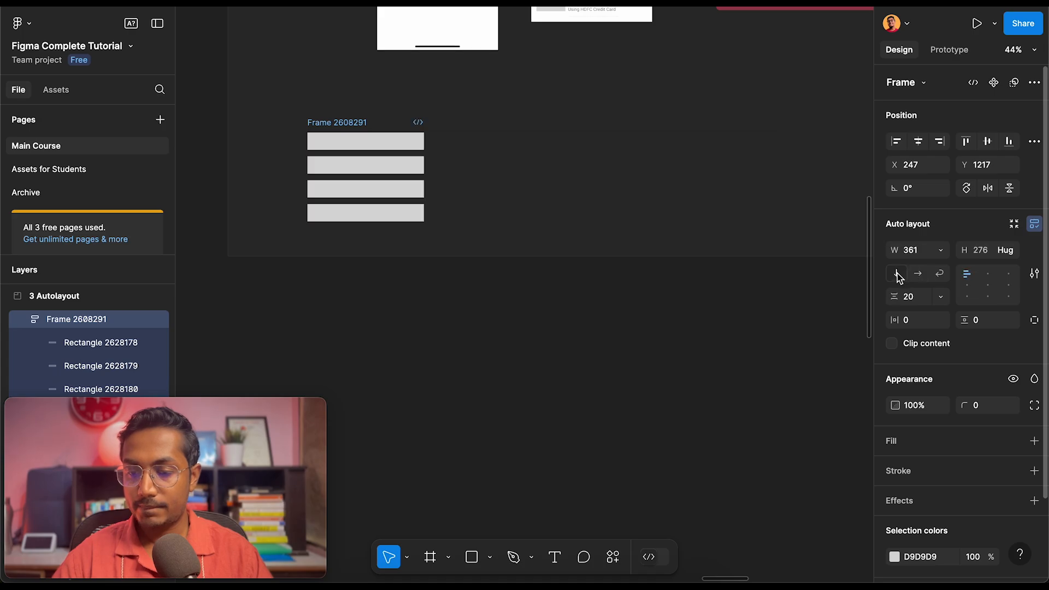
click(467, 128)
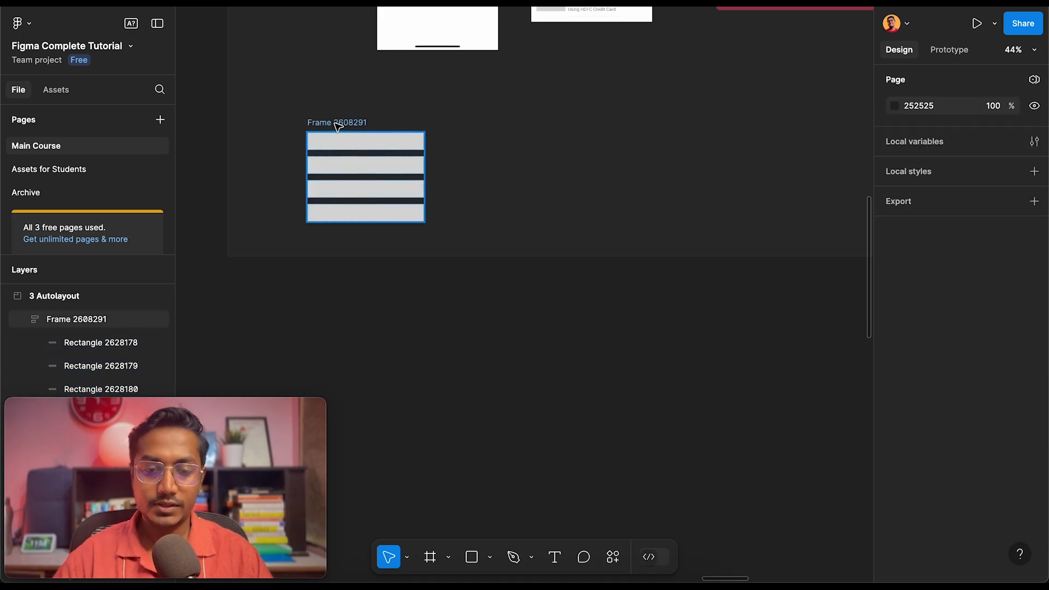
Draw a rectangle about 238 × 113 to the right of the vertical stack and place a duplicate 44 px beside it
scroll(506, 159, right, 3)
scroll(510, 159, left, 2)
scroll(511, 159, up, 1)
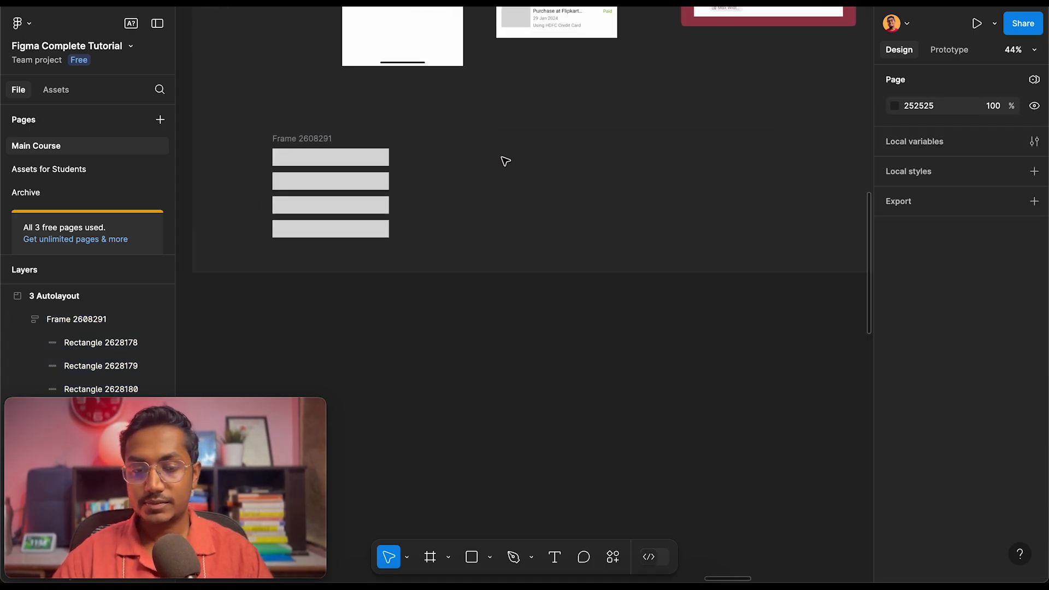
click(453, 161)
key(r)
mouse_move(442, 142)
mouse_down()
mouse_move(519, 178)
mouse_move(564, 157)
mouse_move(553, 153)
mouse_up()
click(523, 128)
click(490, 165)
Put both new rectangles in an auto layout frame set to Wrap, about 1046 px wide
drag(477, 127, 573, 213)
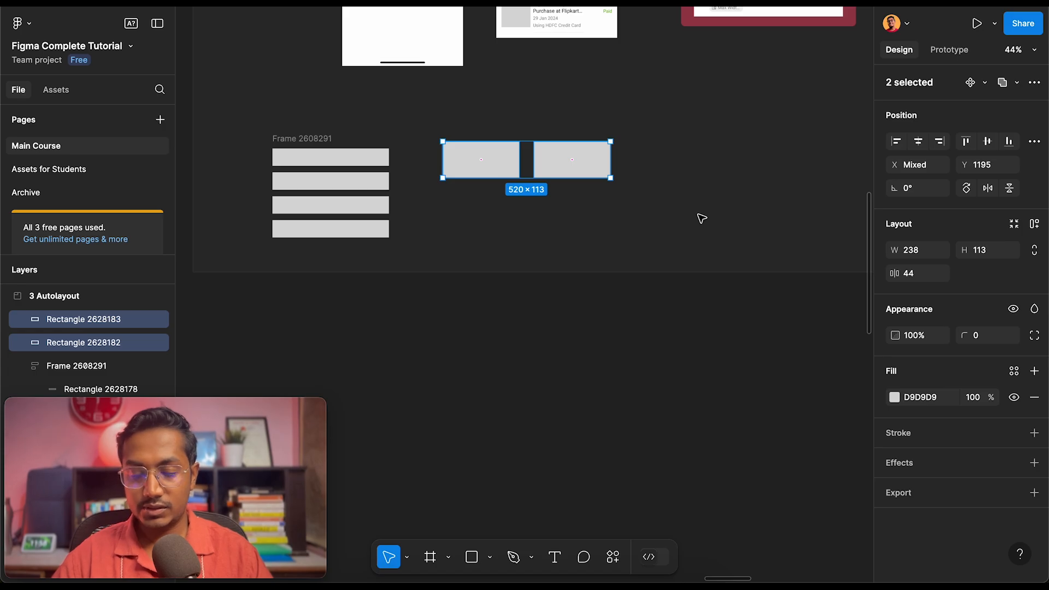
key(shift+a)
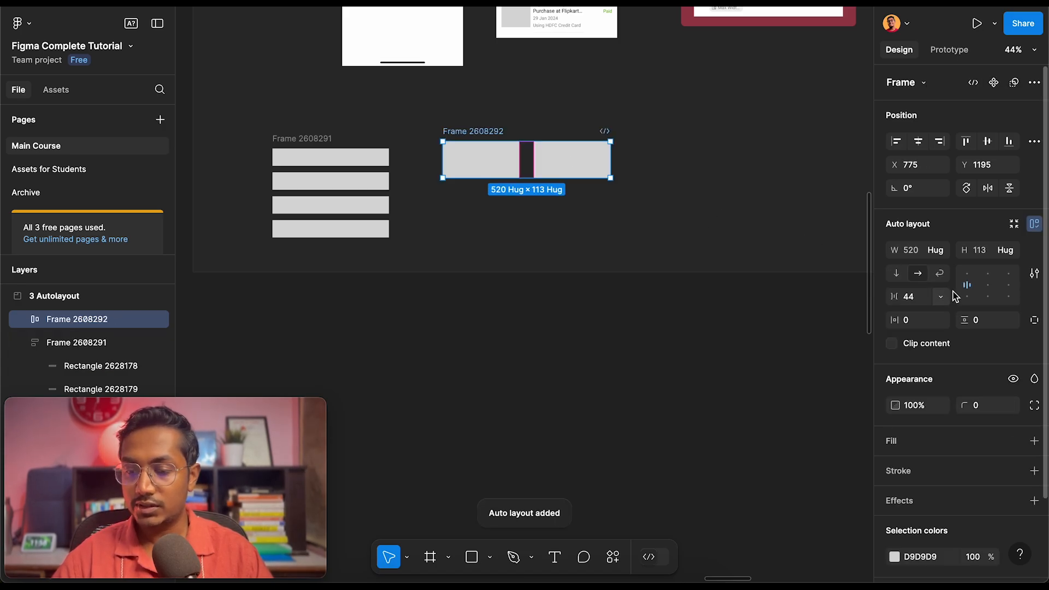
click(940, 274)
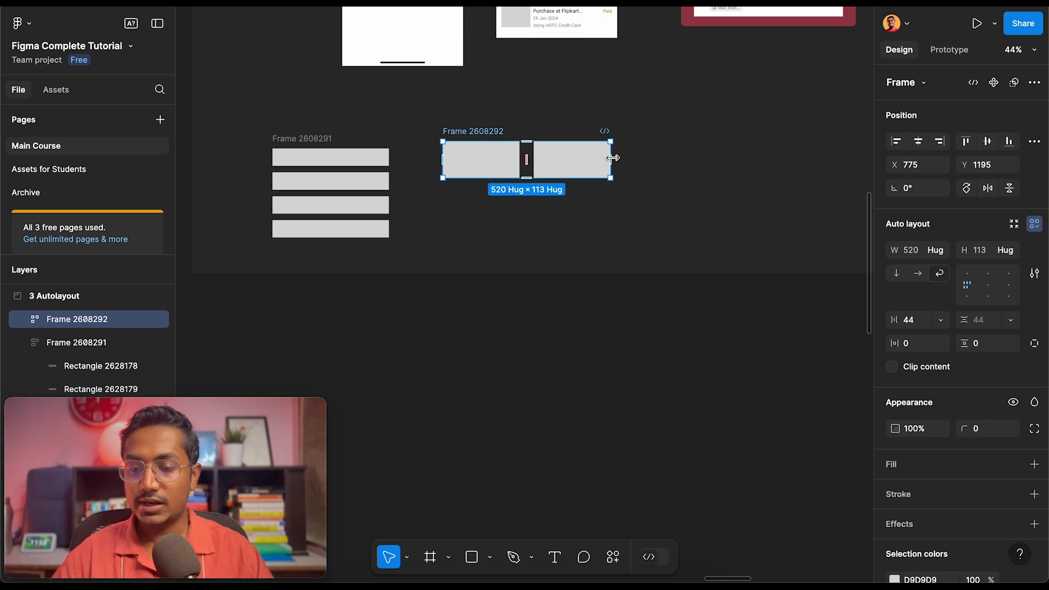
drag(615, 159, 780, 159)
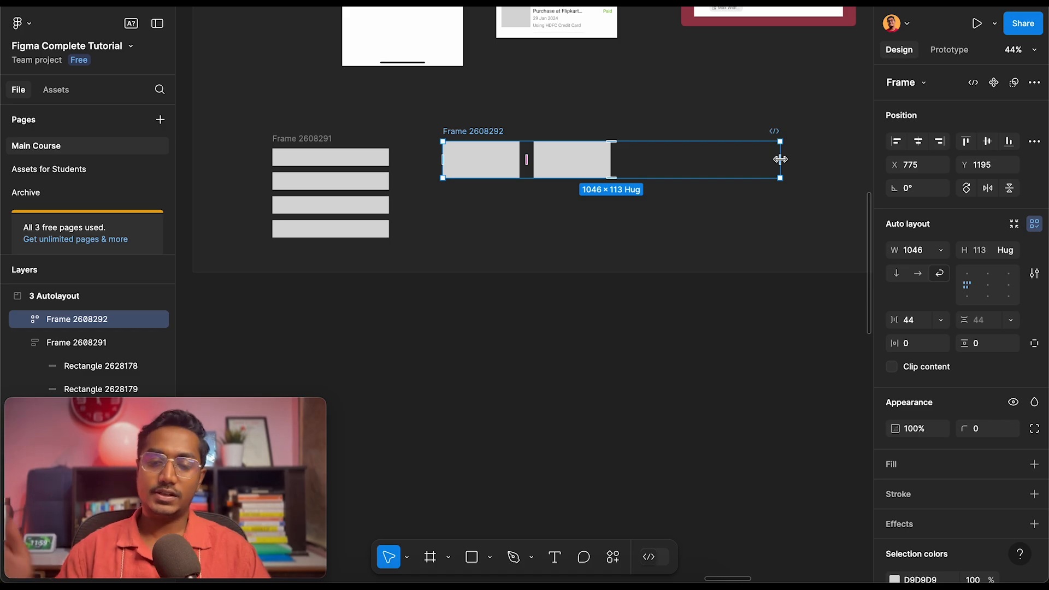
Duplicate the second rectangle once inside the wrap frame and widen the frame to about 1381 px
click(485, 160)
click(569, 159)
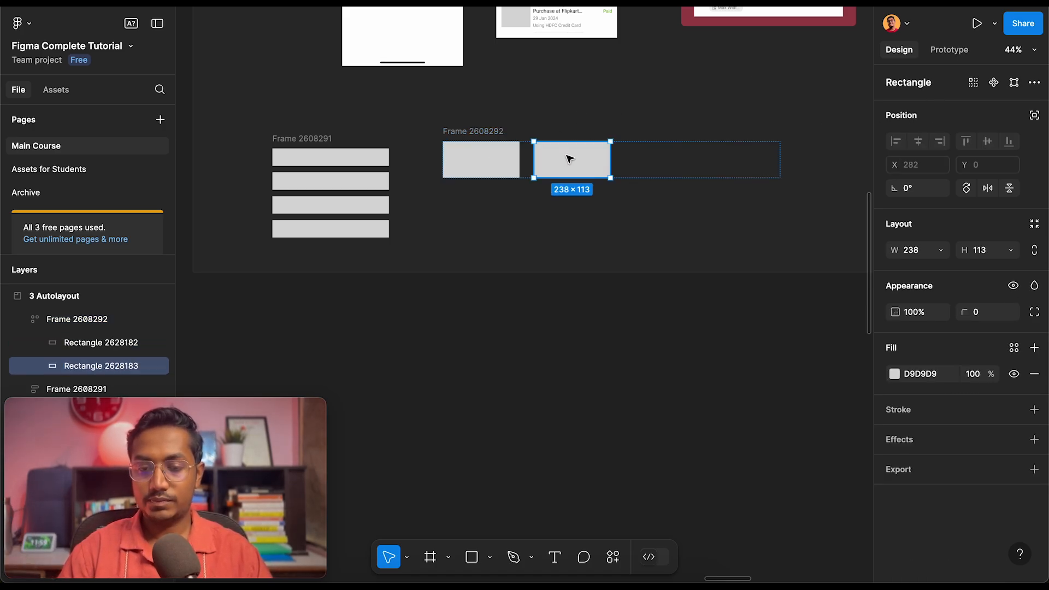
key(ctrl+d)
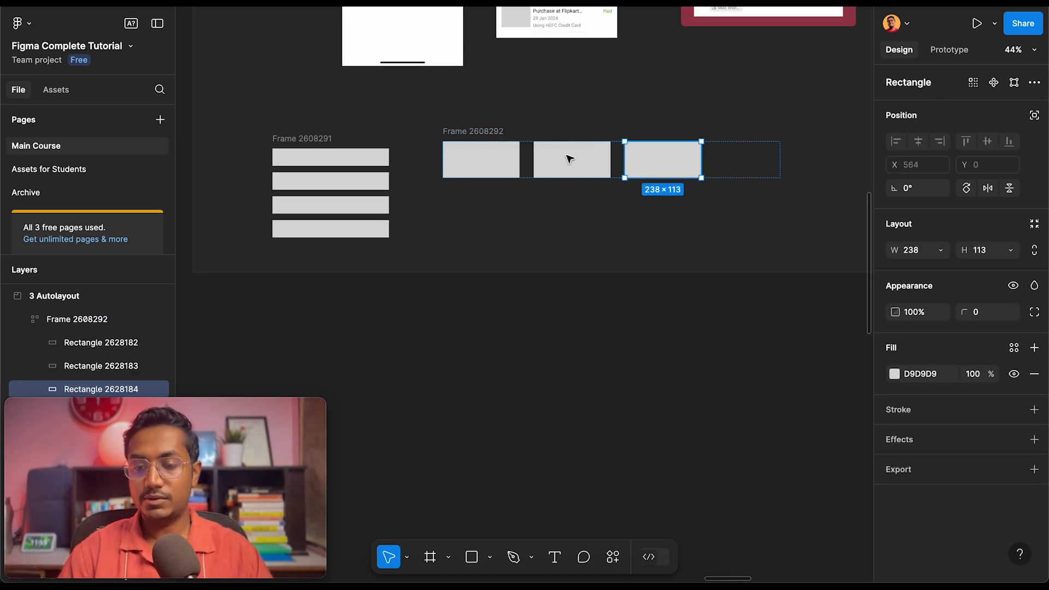
click(718, 158)
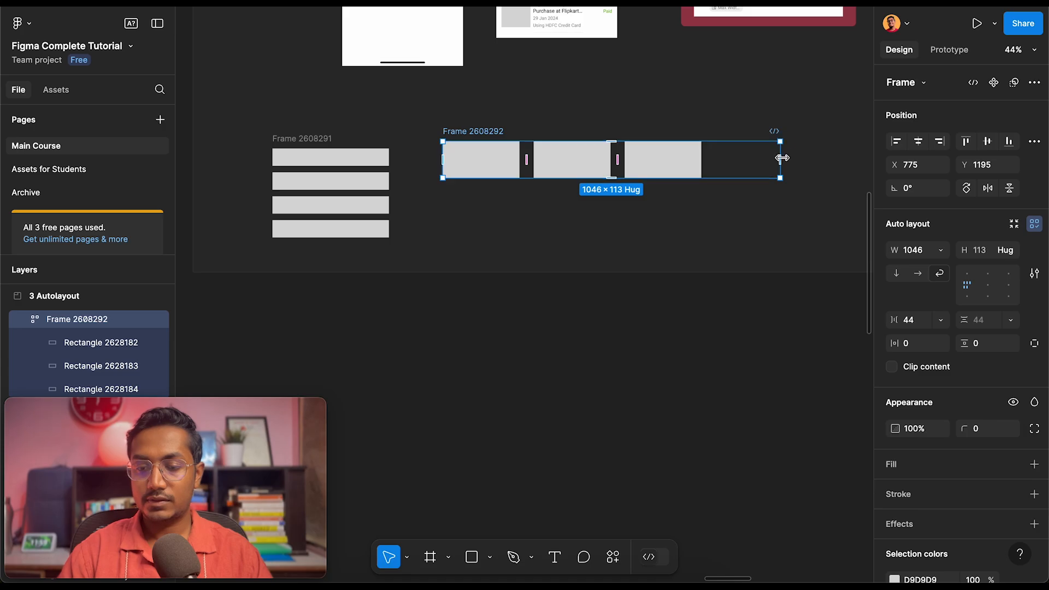
scroll(842, 150, right, 5)
Duplicate the third rectangle six times so the copies wrap onto a second row of the frame
click(549, 183)
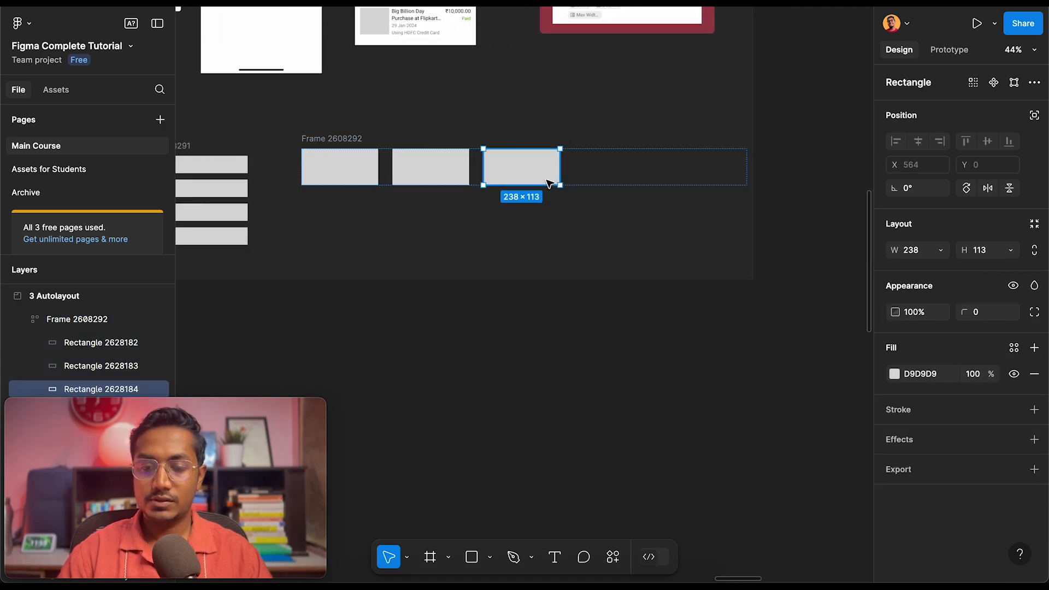
key(ctrl+d)
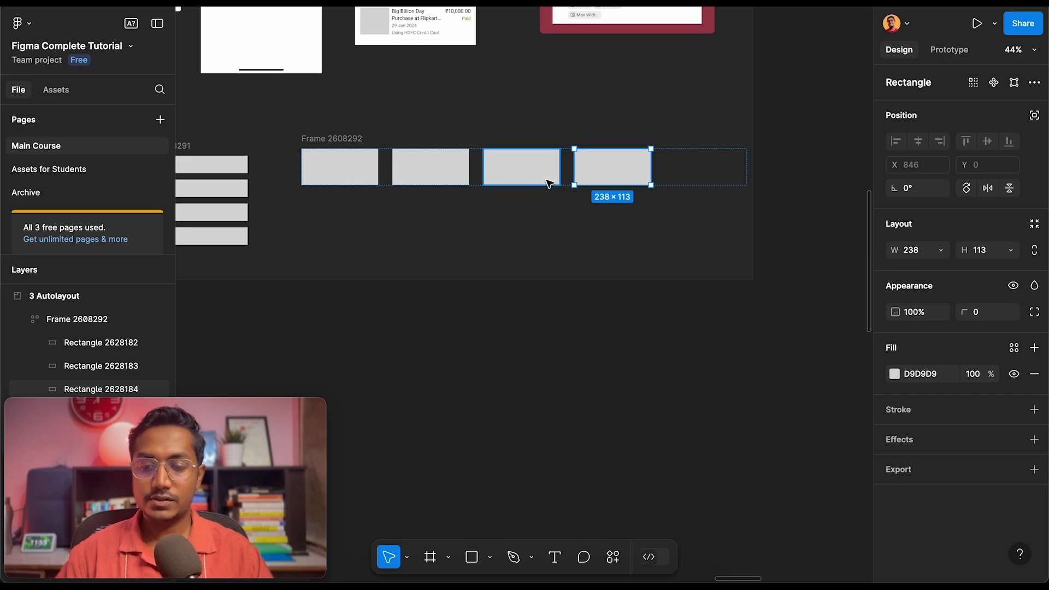
key(ctrl+d)
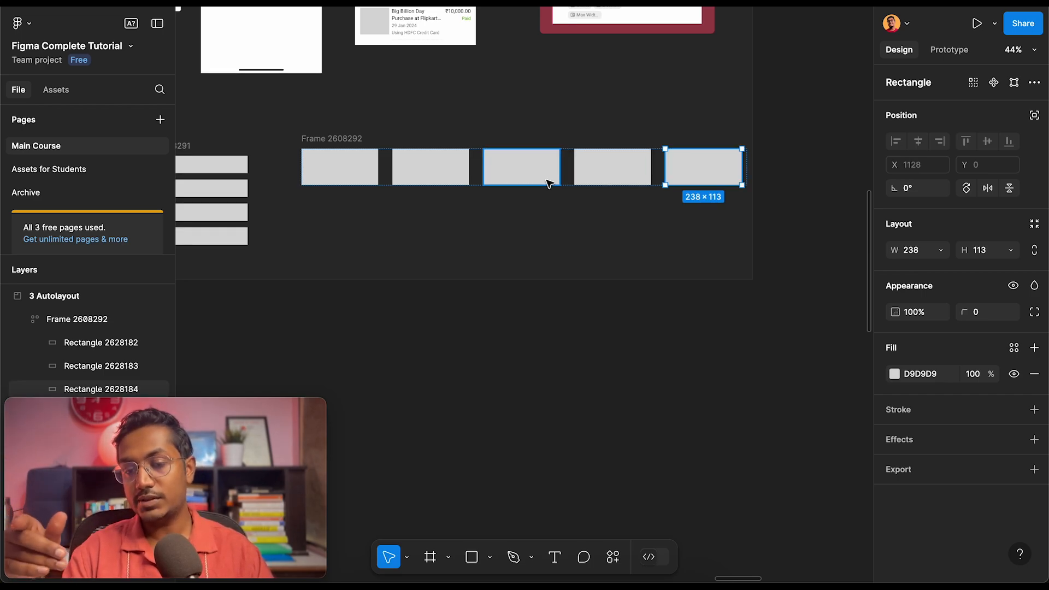
key(ctrl+d)
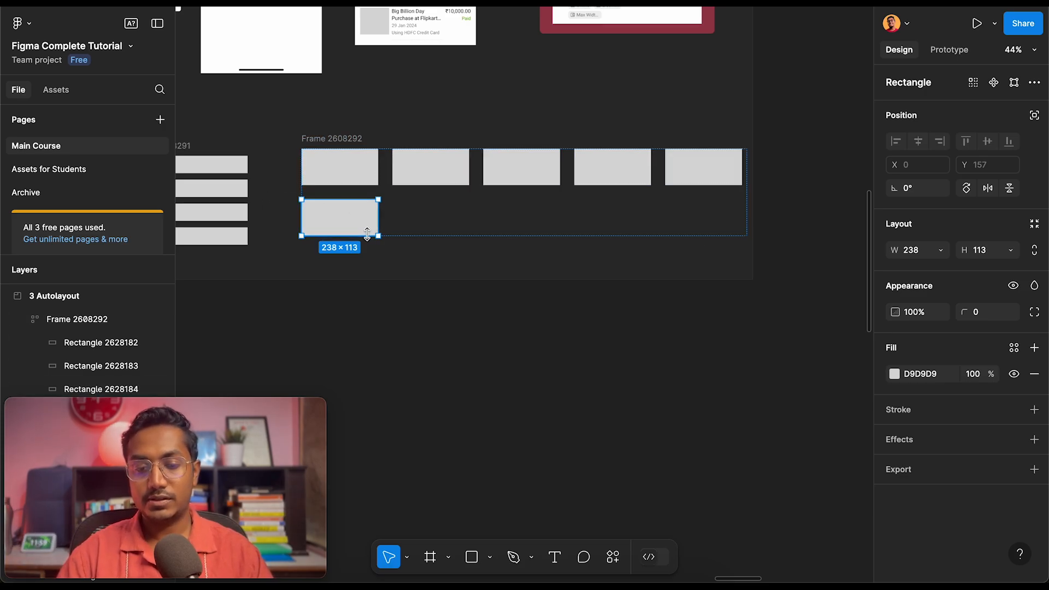
key(ctrl+d)
key(ctrl+d)
key(ctrl+d)
click(526, 309)
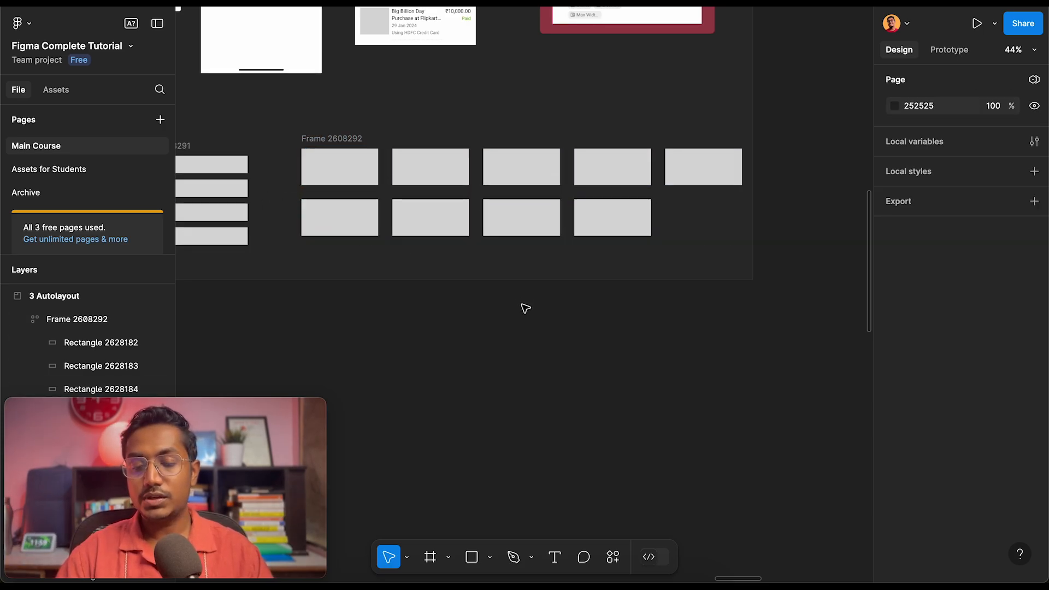
Set the wrap frame's gap between items to 100
click(331, 166)
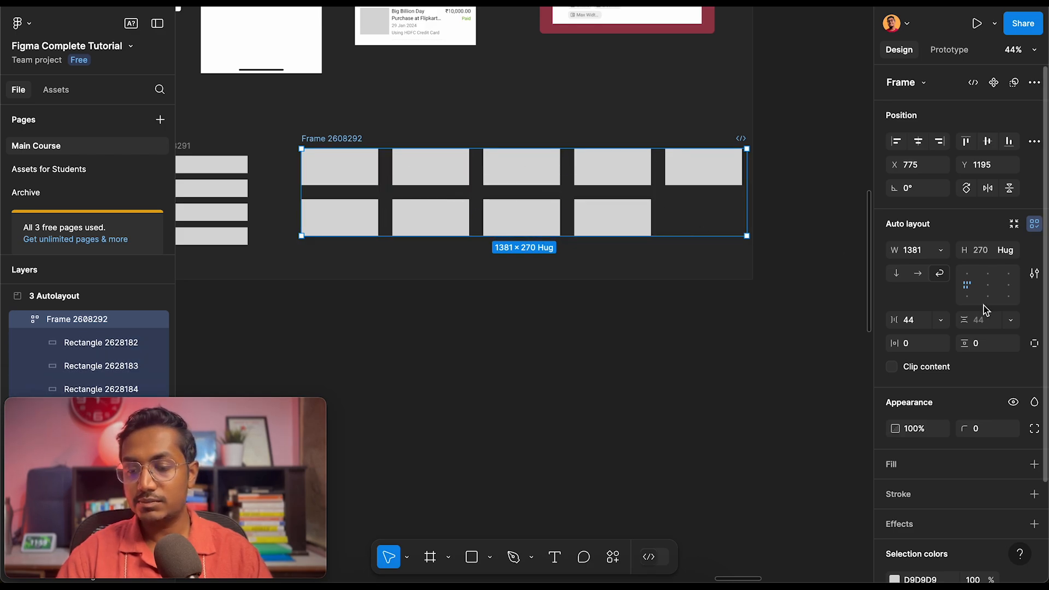
click(911, 321)
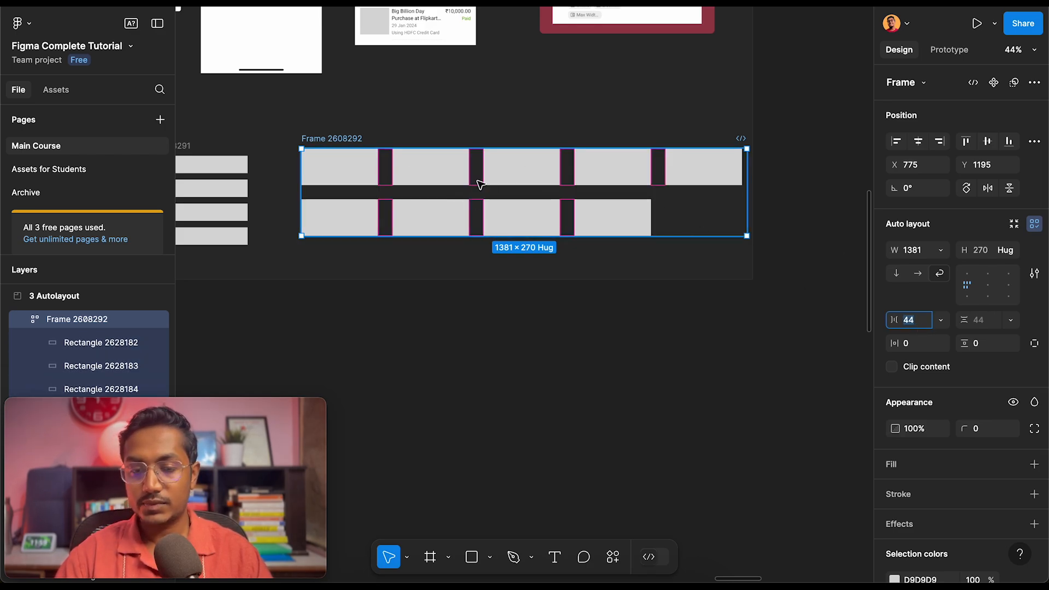
click(925, 347)
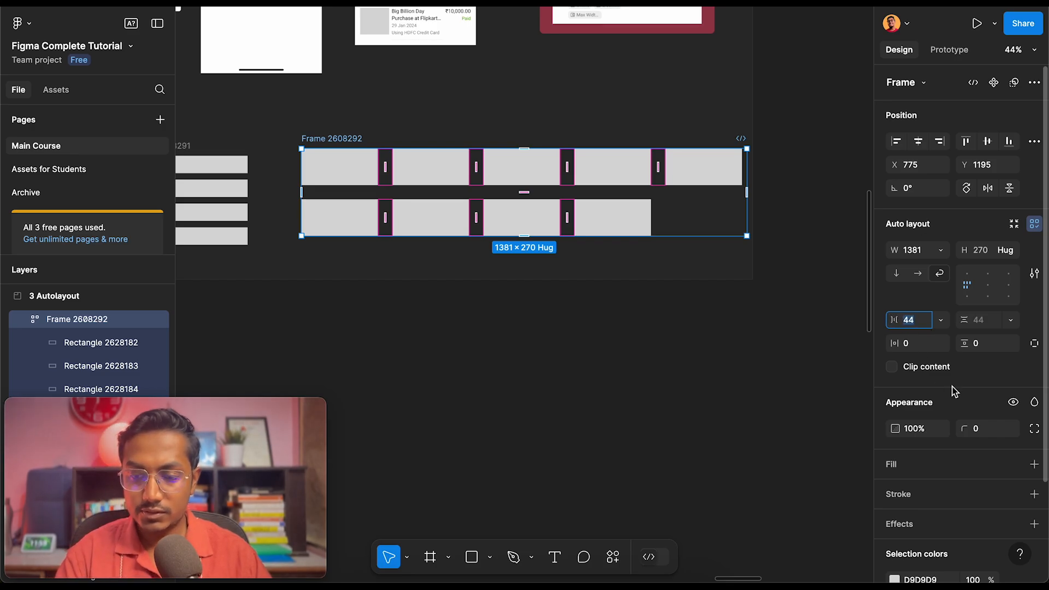
text(100)
key(Return)
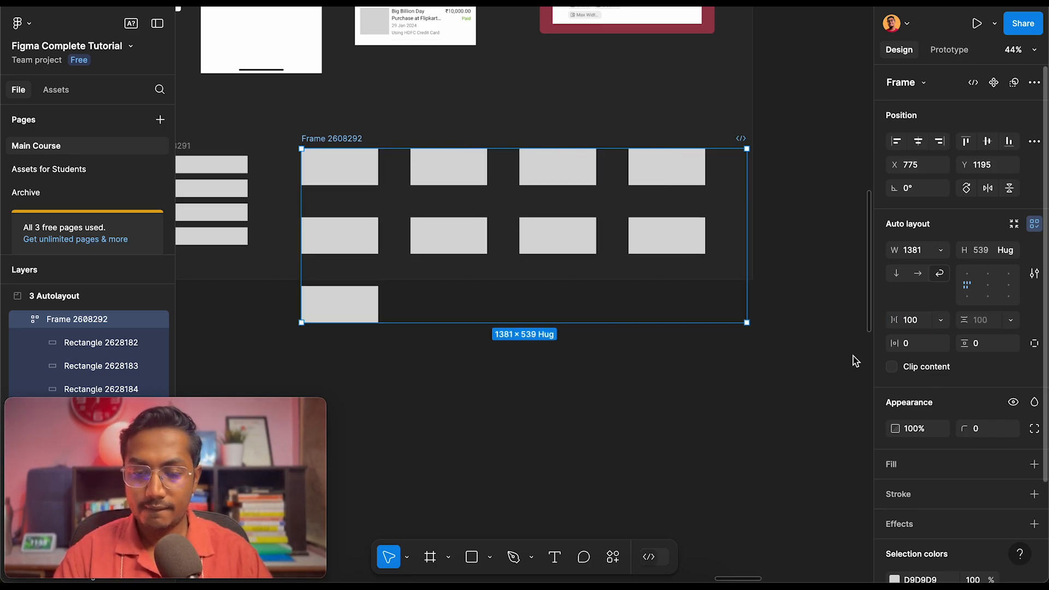
click(538, 179)
double_click(540, 182)
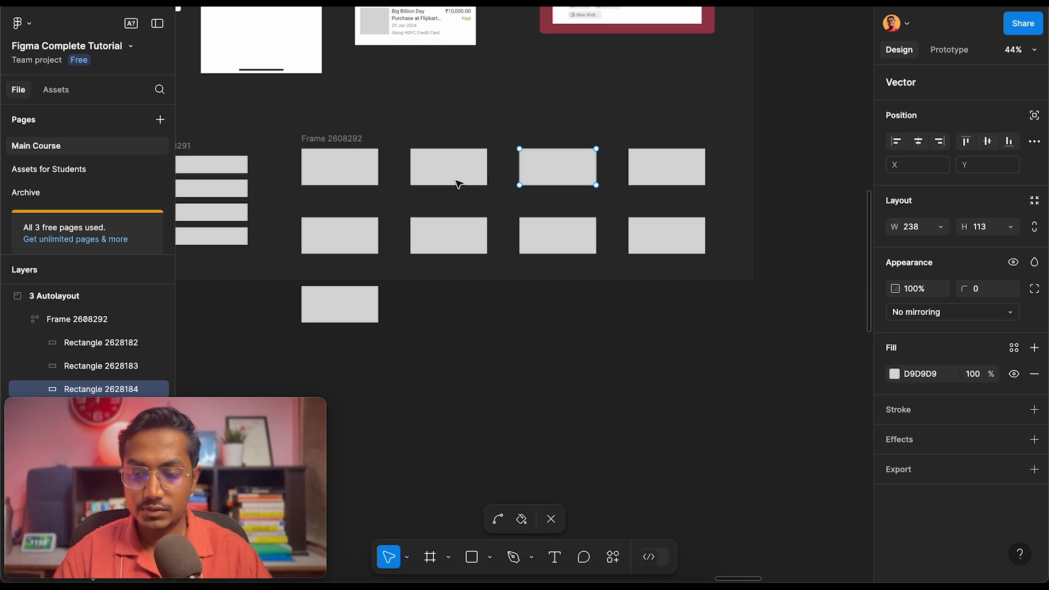
key(Escape)
key(Escape)
Set the wrap frame's vertical gap between rows to 10
click(351, 137)
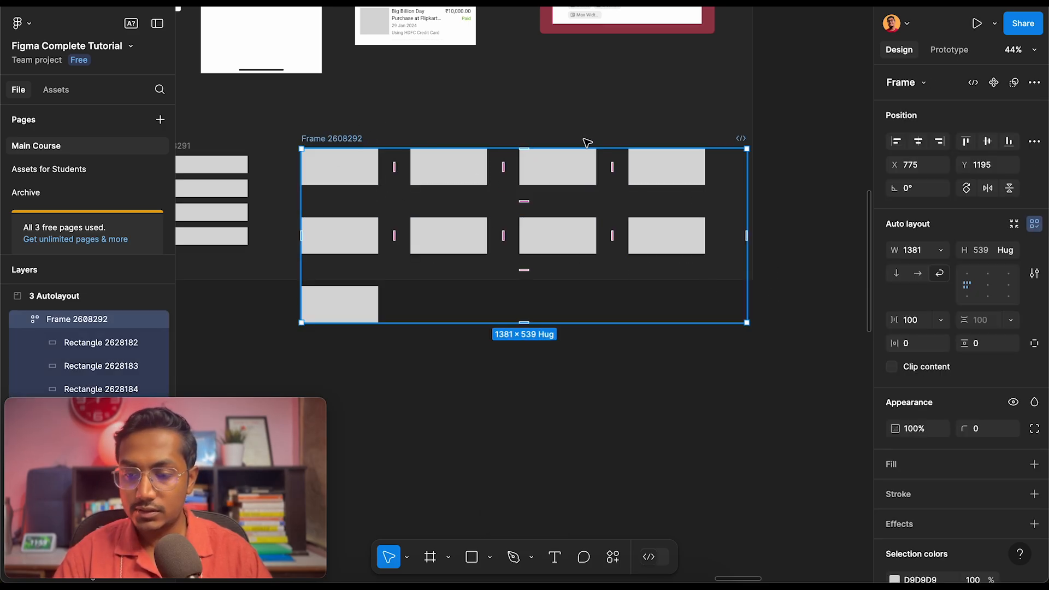
click(941, 323)
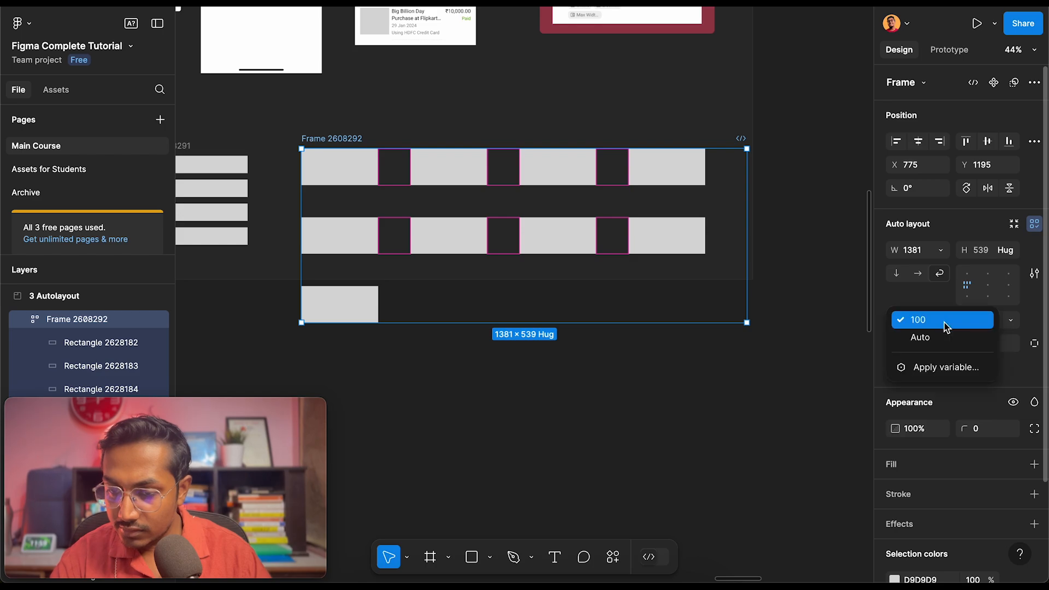
click(1026, 387)
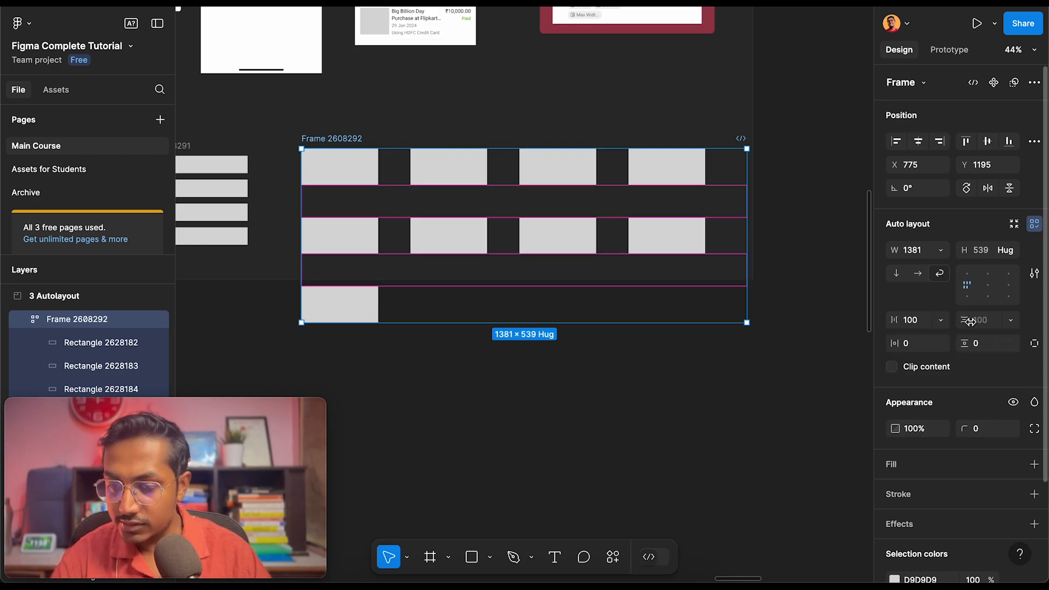
click(1012, 321)
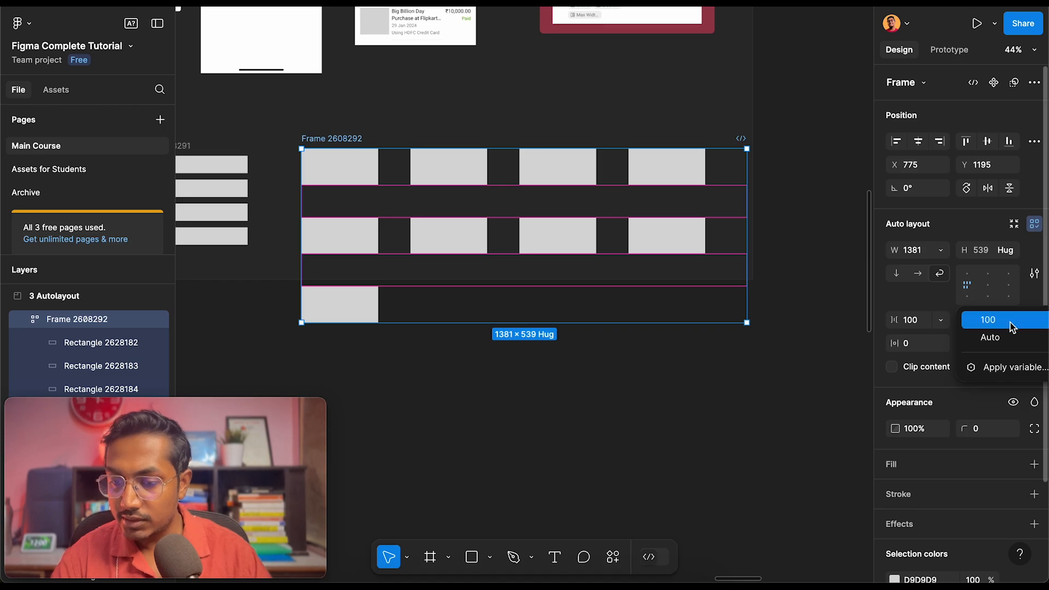
click(1010, 322)
click(983, 324)
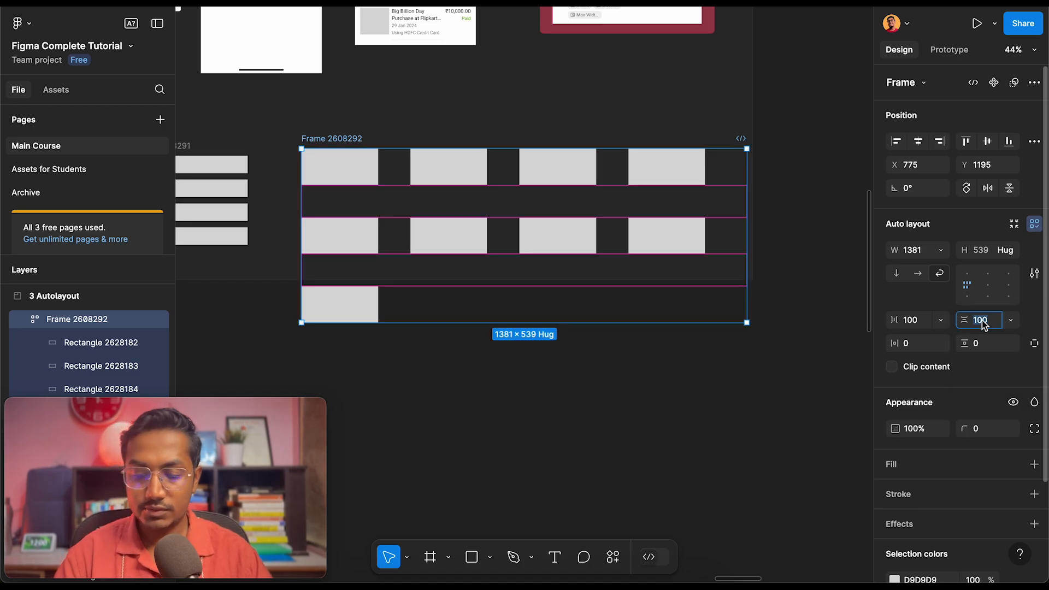
key(Return)
click(519, 132)
click(343, 185)
double_click(343, 185)
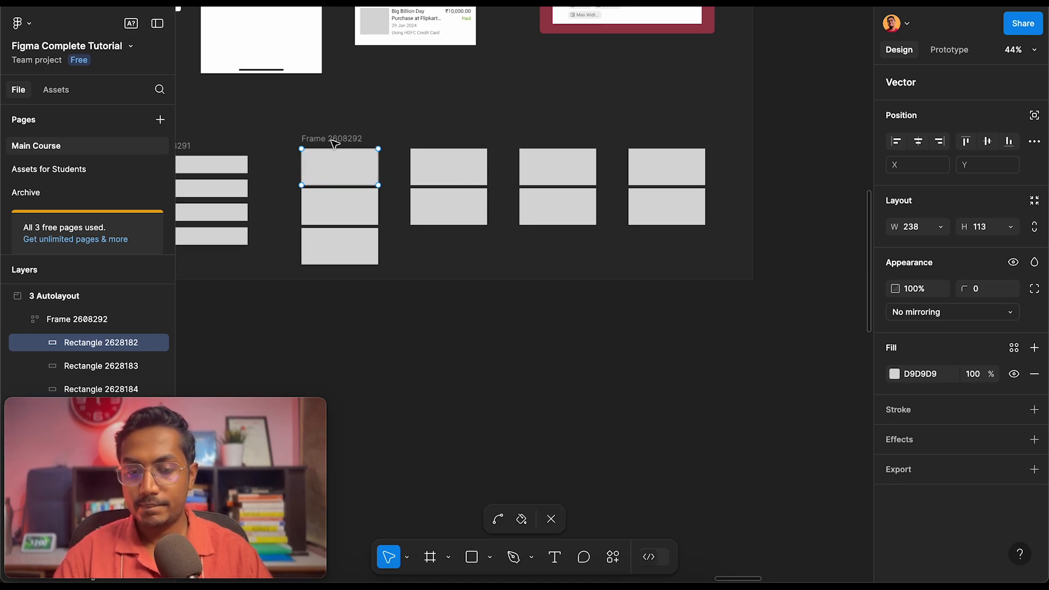
key(Escape)
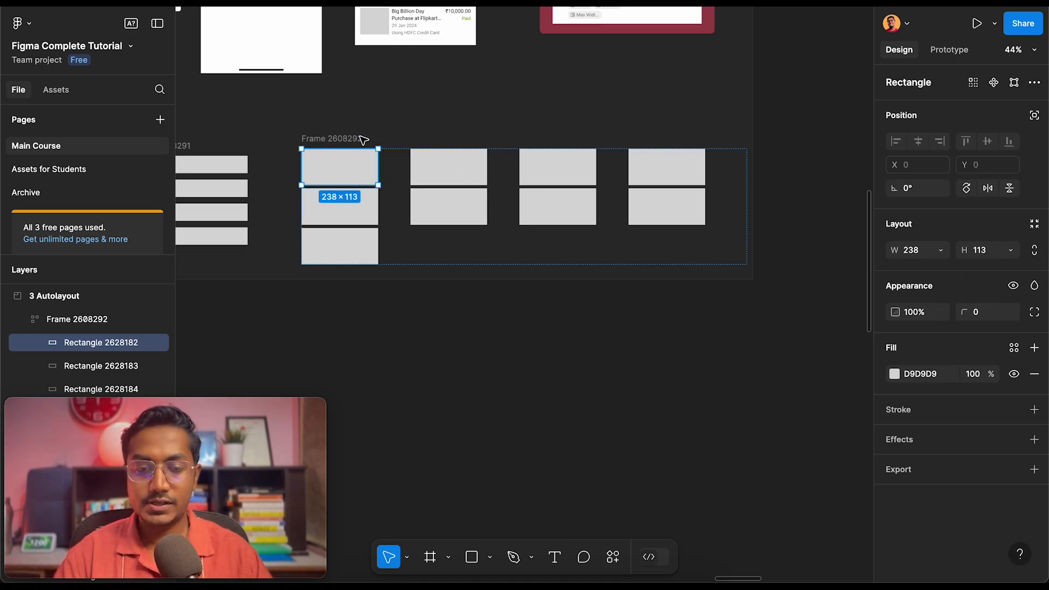
key(Escape)
Duplicate the vertical auto layout frame beside the original and switch the copy's direction to horizontal
scroll(350, 137, down, 3)
scroll(347, 141, up, 2)
drag(346, 141, 408, 141)
click(443, 163)
double_click(444, 163)
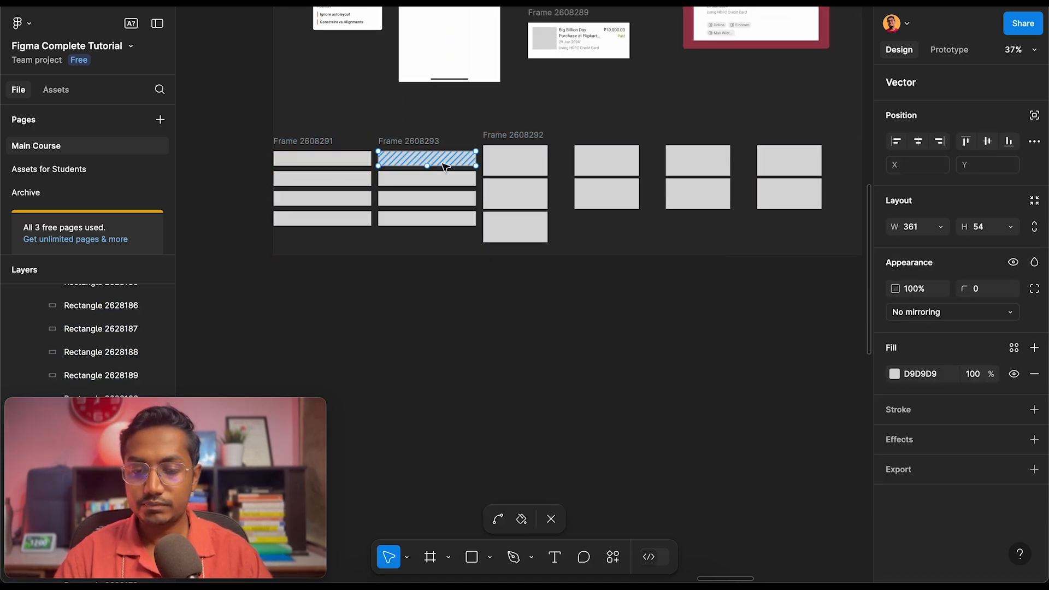
click(426, 141)
key(shift+a)
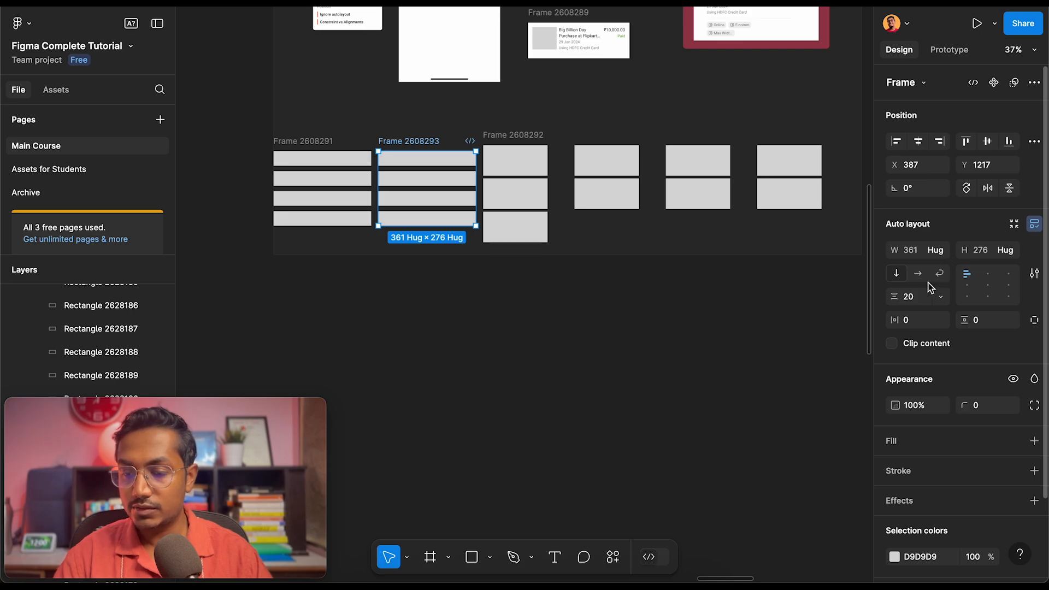
click(917, 273)
Move the horizontal frame above the vertical one, and shift the vertical frame to X 102, Y 1195, level with the wrap frame
click(426, 134)
click(414, 143)
drag(412, 140, 313, 99)
drag(294, 143, 321, 137)
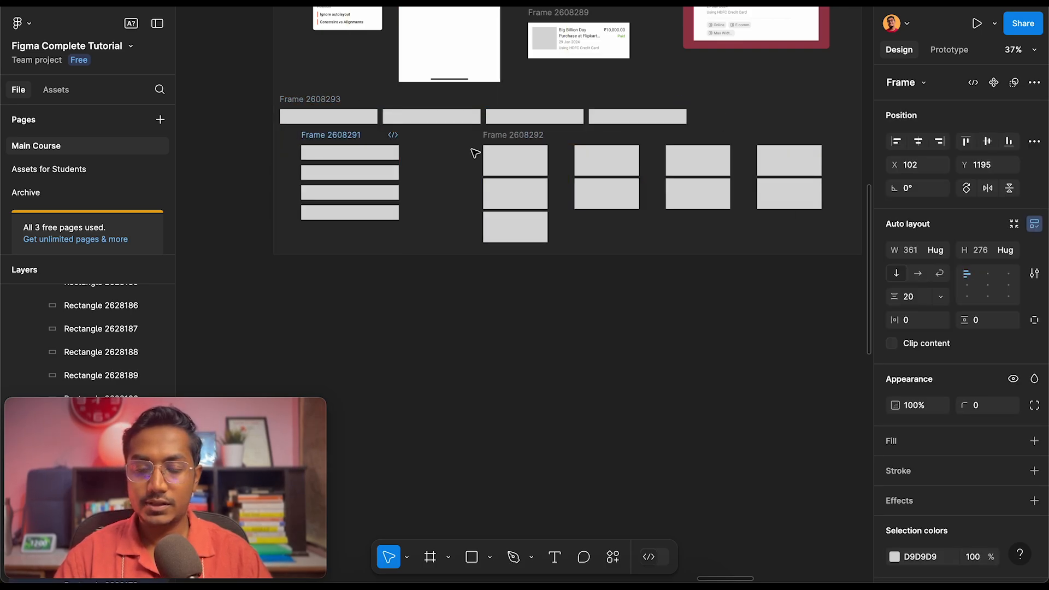
Draw a rectangle about 403 × 171 below the section and duplicate it into a row of five
click(516, 158)
scroll(546, 163, right, 3)
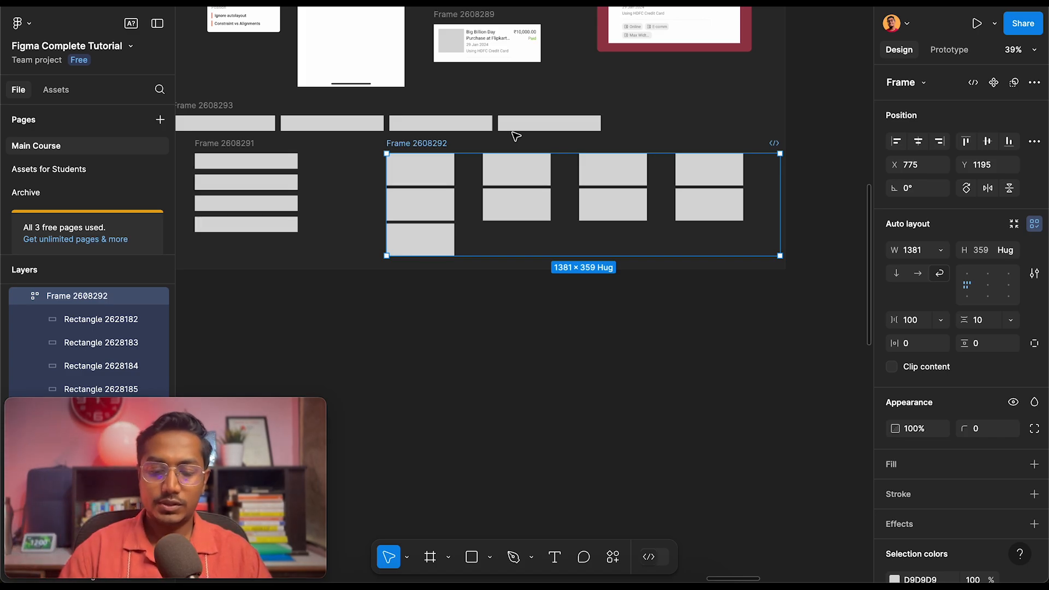
key(r)
mouse_move(374, 343)
mouse_down()
mouse_move(470, 372)
mouse_move(489, 393)
mouse_move(376, 380)
mouse_move(515, 363)
mouse_move(494, 368)
mouse_move(737, 369)
mouse_move(758, 356)
mouse_up()
click(431, 306)
click(438, 380)
scroll(758, 355, down, 2)
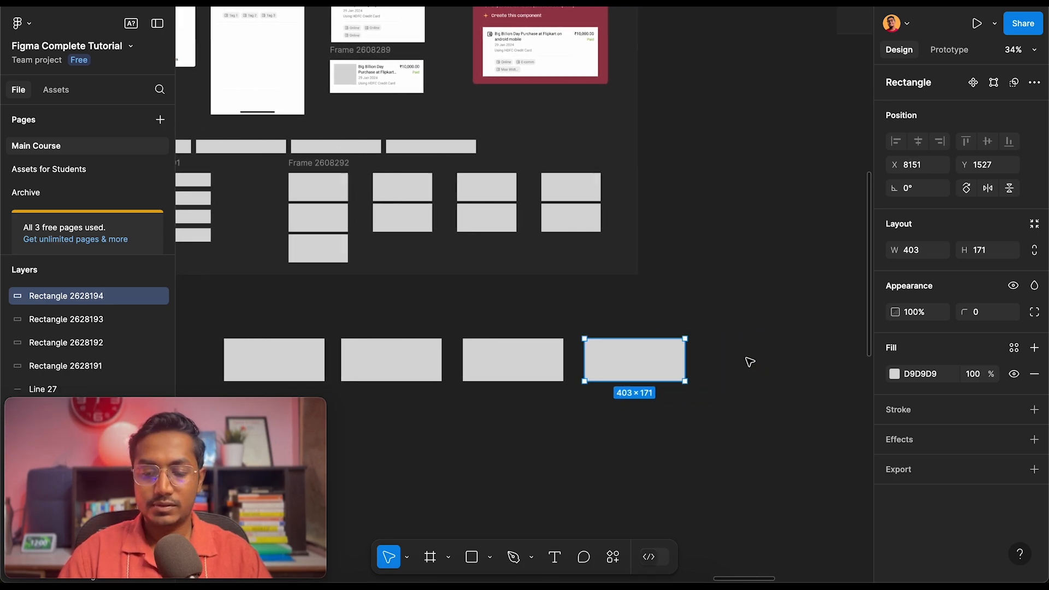
drag(641, 369, 762, 370)
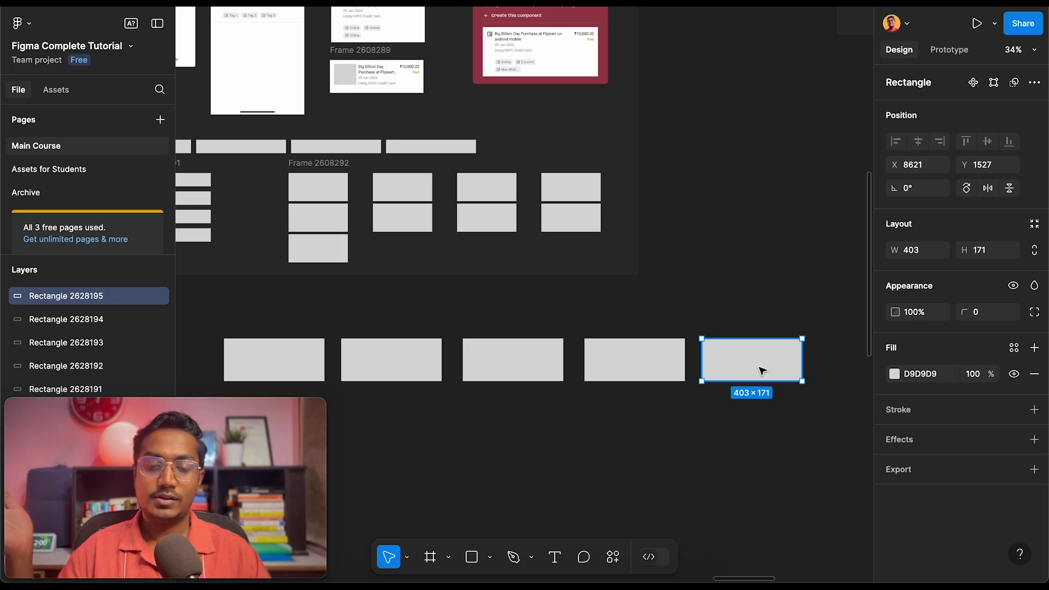
scroll(517, 304, down, 2)
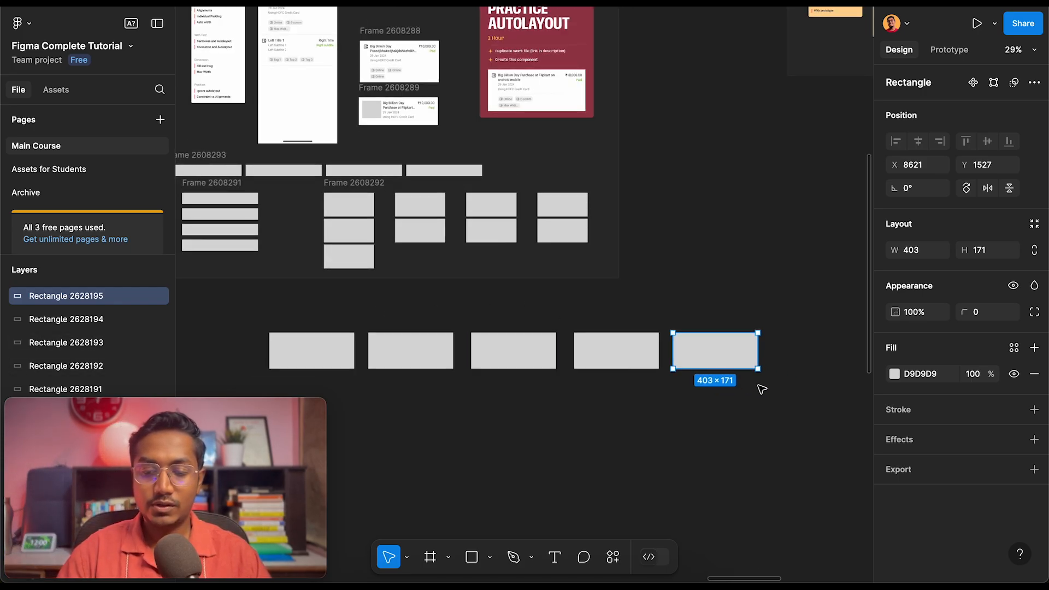
drag(720, 355, 594, 407)
drag(687, 490, 403, 405)
key(Delete)
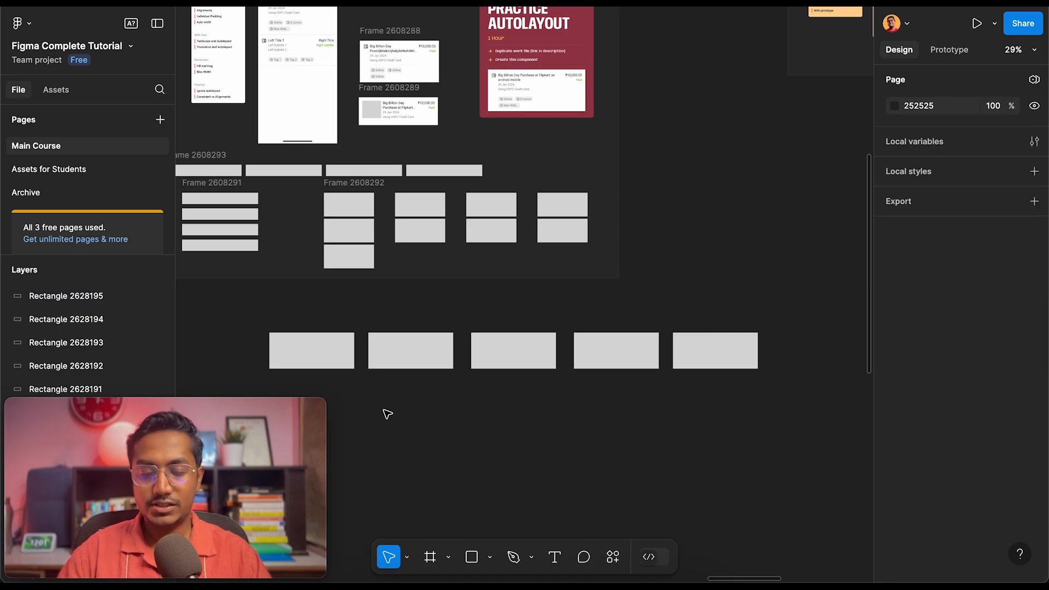
Put the five new rectangles in an auto layout frame set to Wrap with top center alignment
drag(295, 311, 732, 407)
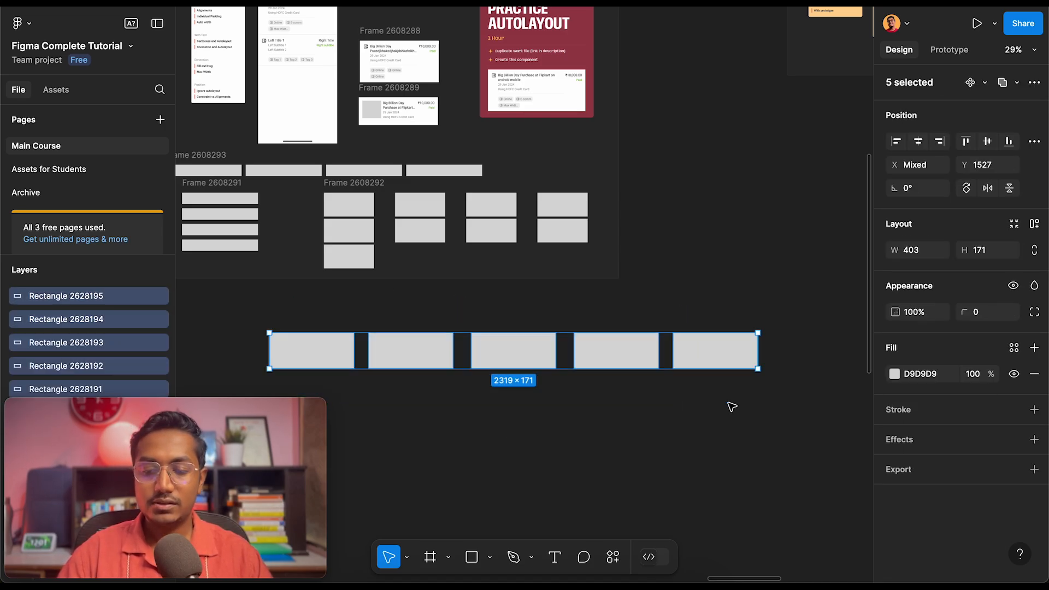
key(shift+a)
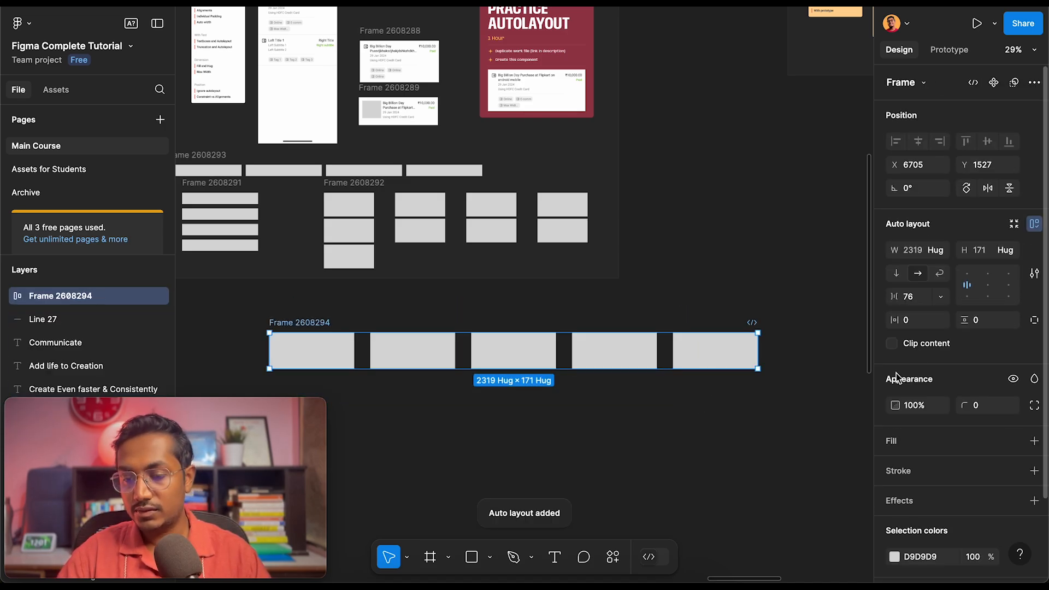
click(939, 273)
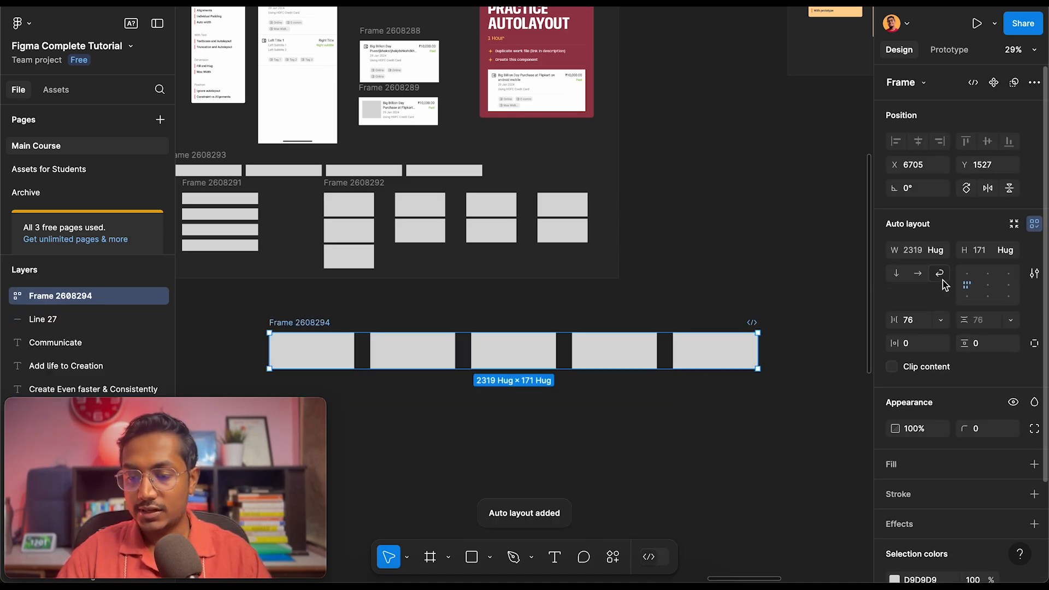
click(988, 274)
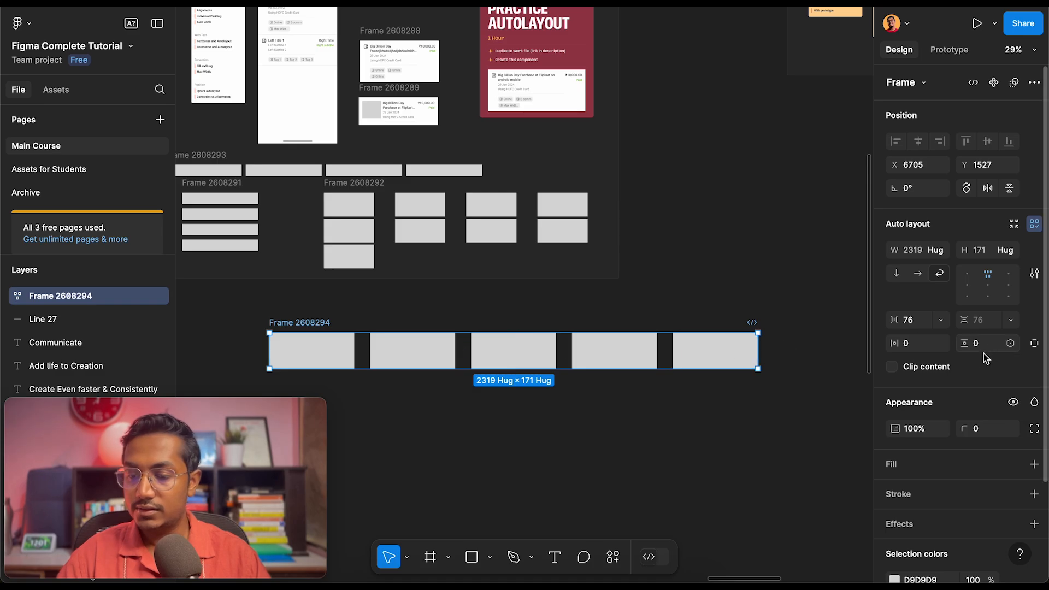
Set the new wrap frame's vertical gap between rows to 24 and its horizontal gap to 72
text(24)
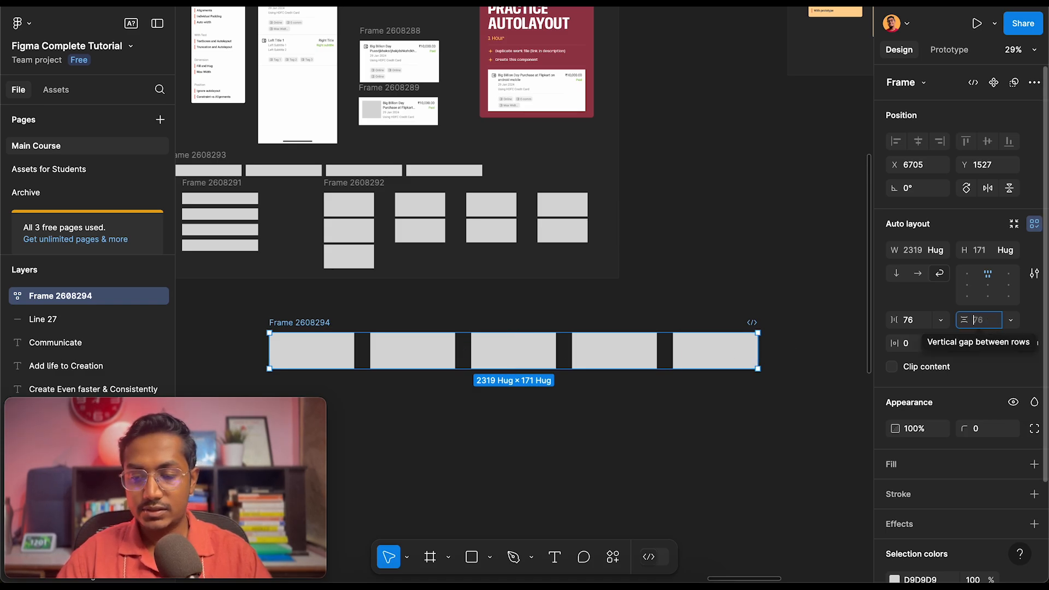
click(921, 323)
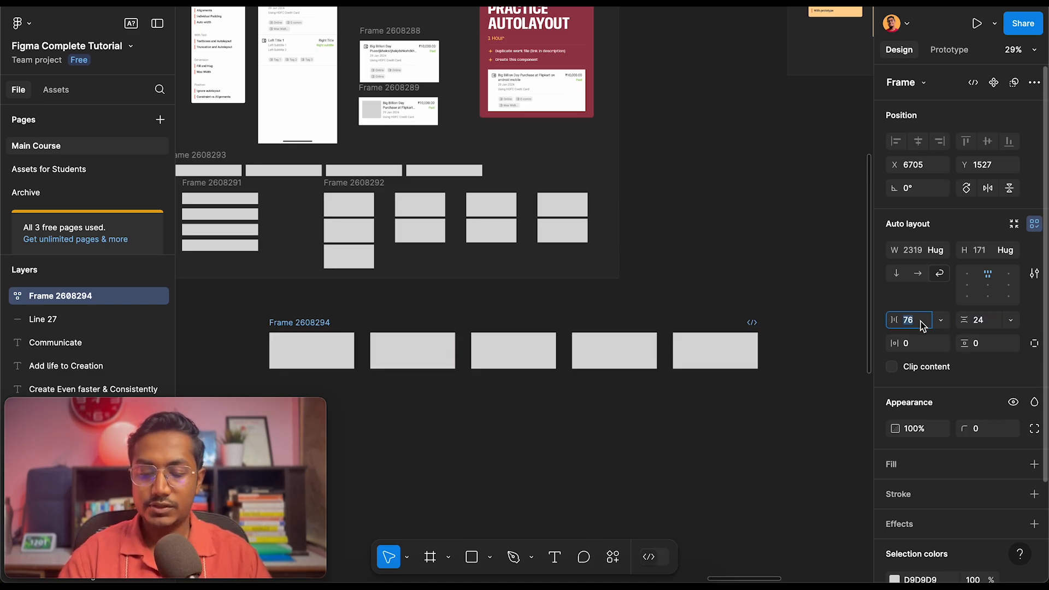
text(72)
key(Return)
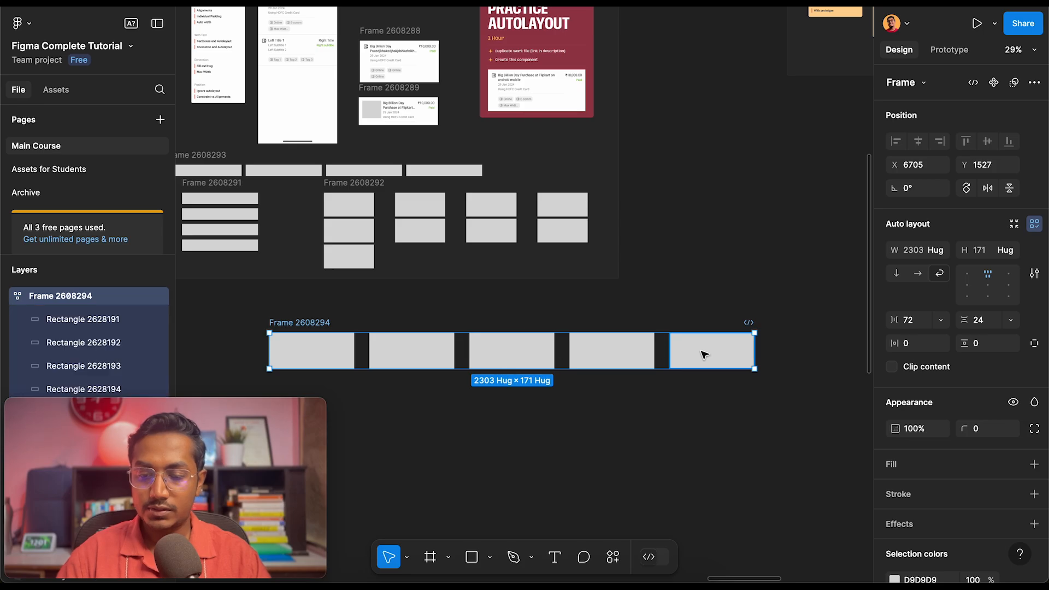
Try adding a duplicate of the last rectangle to the new wrap frame
click(703, 355)
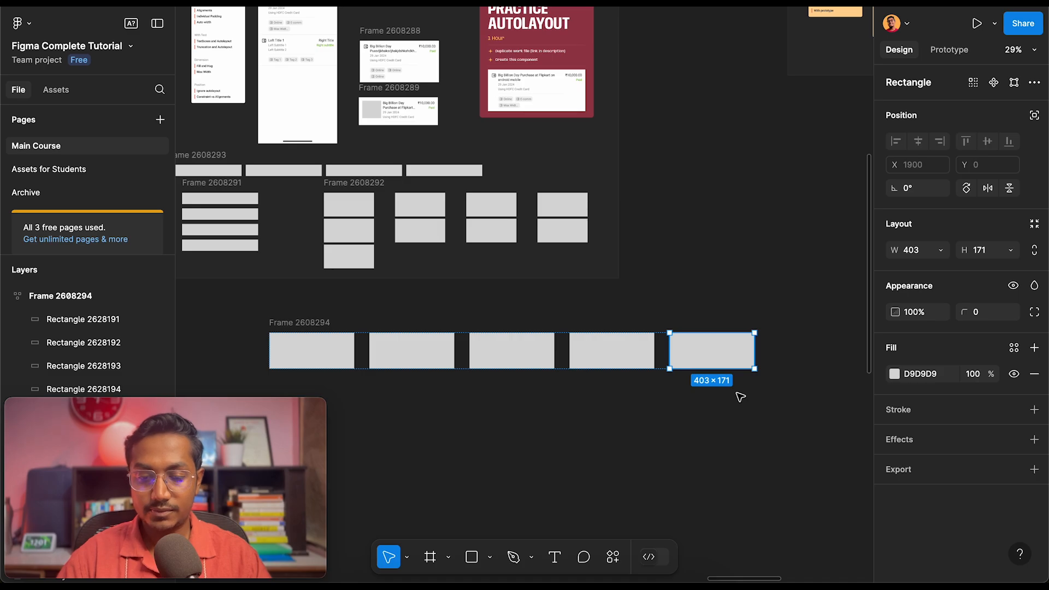
key(ctrl+d)
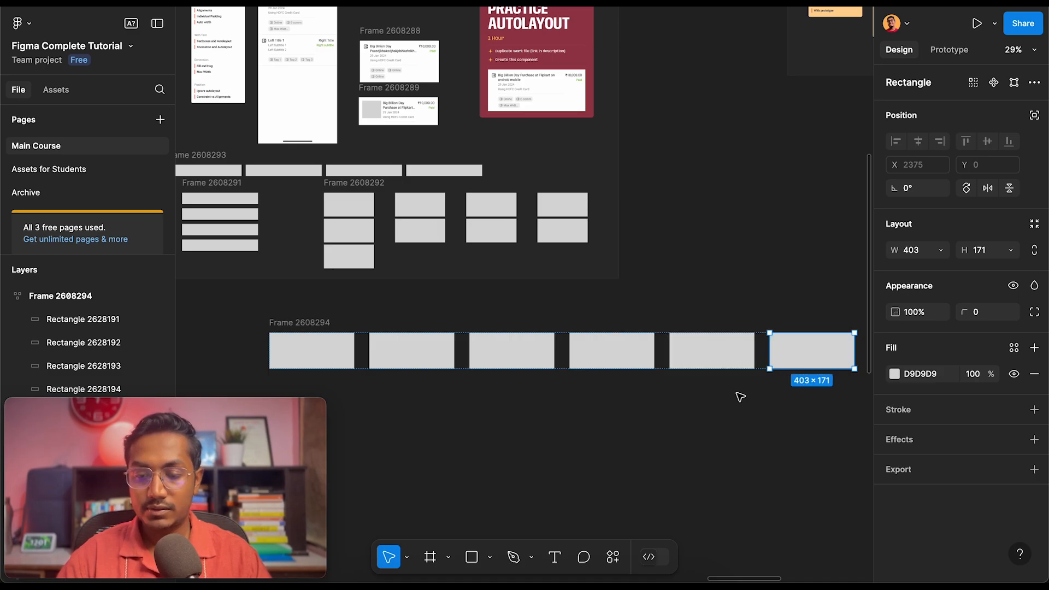
scroll(740, 397, down, 3)
key(ctrl+z)
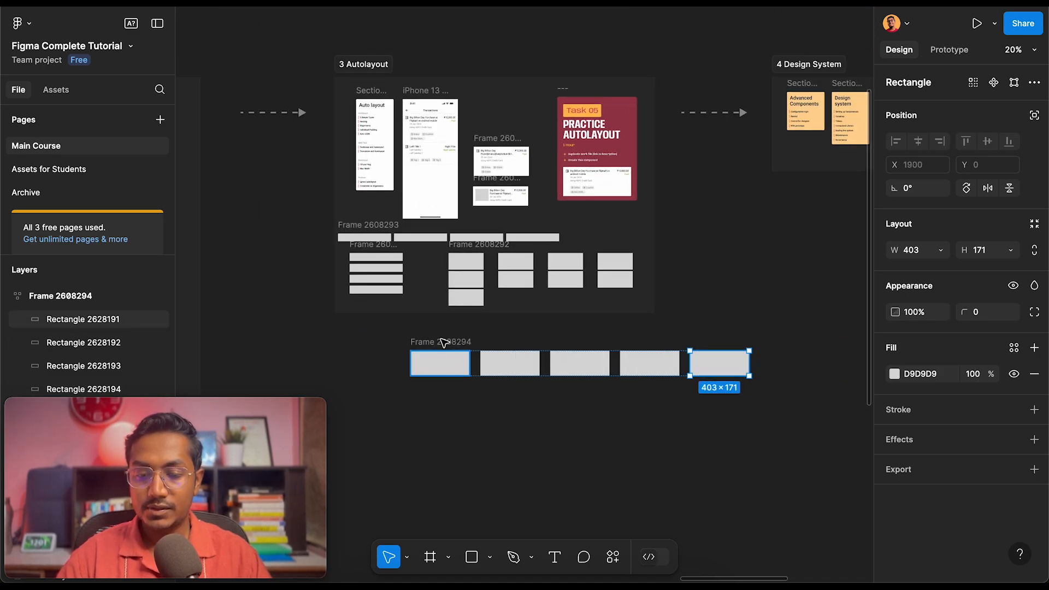
Give the new wrap frame a fixed width and narrow it to about 1659 px so its rectangles wrap
click(443, 342)
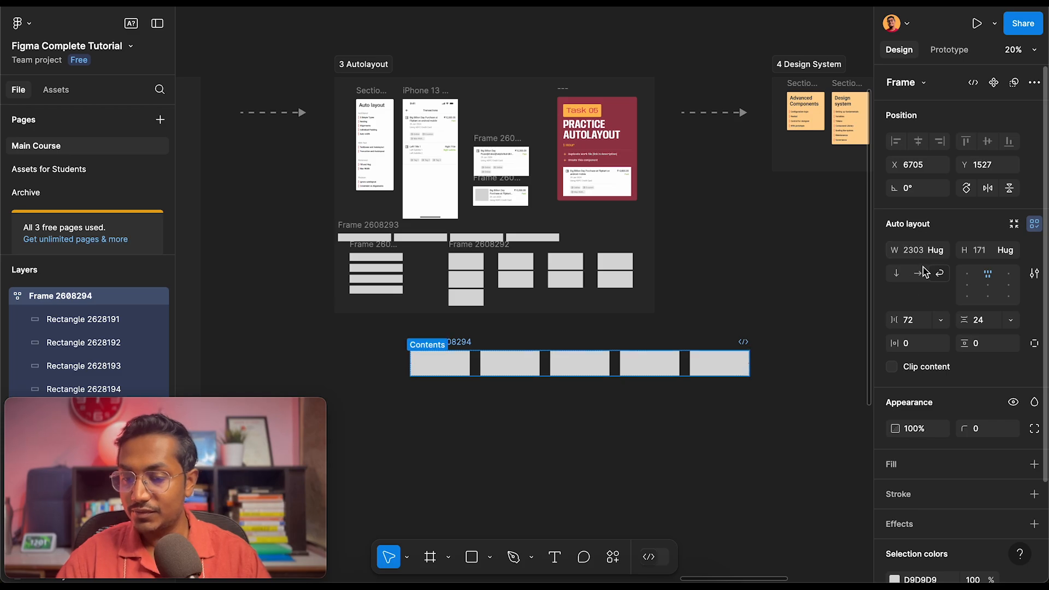
click(945, 247)
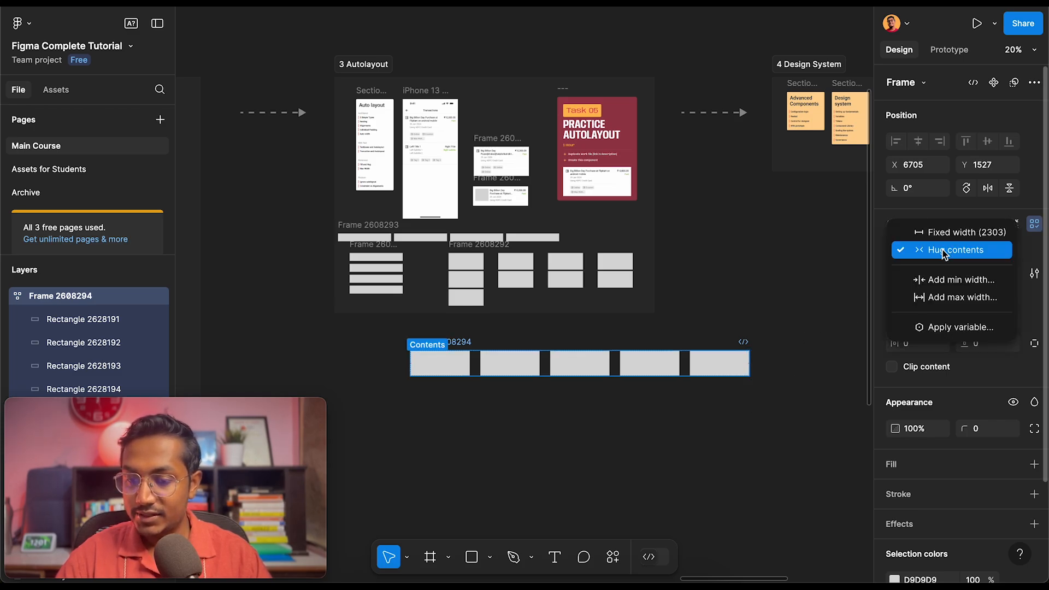
click(964, 232)
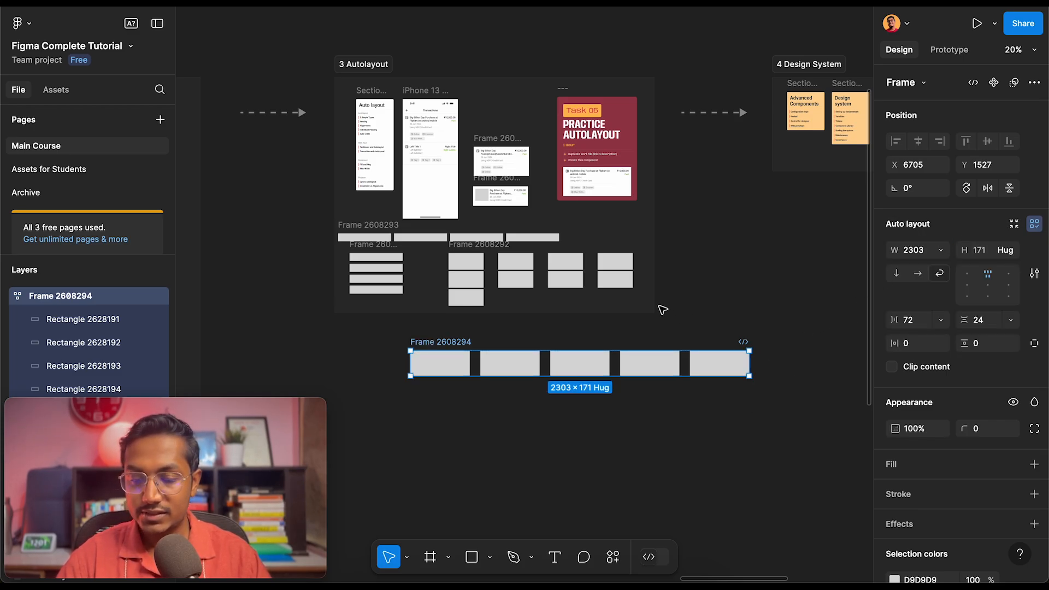
drag(752, 361, 650, 360)
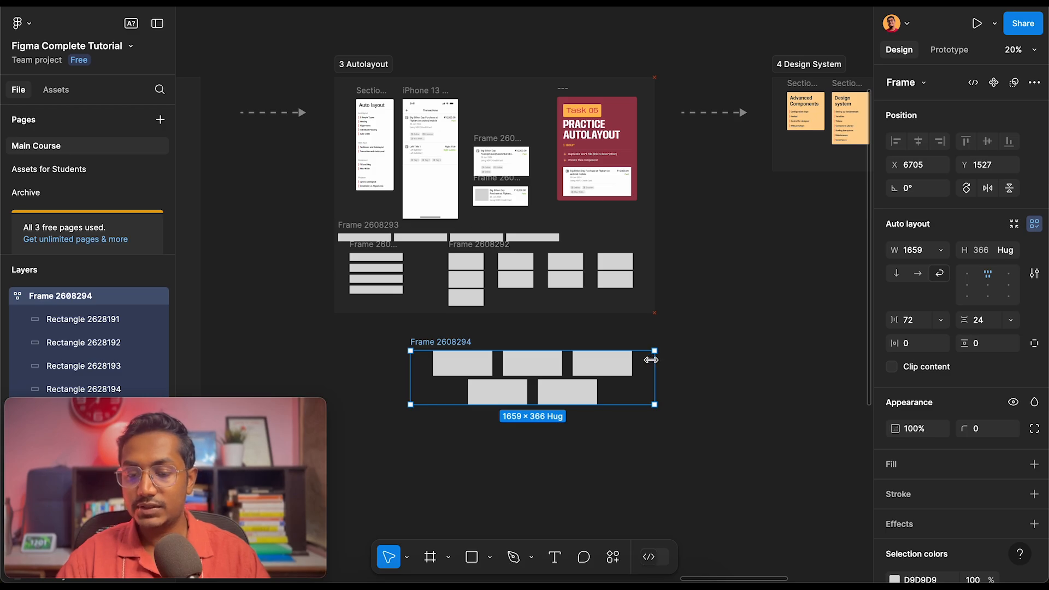
click(503, 323)
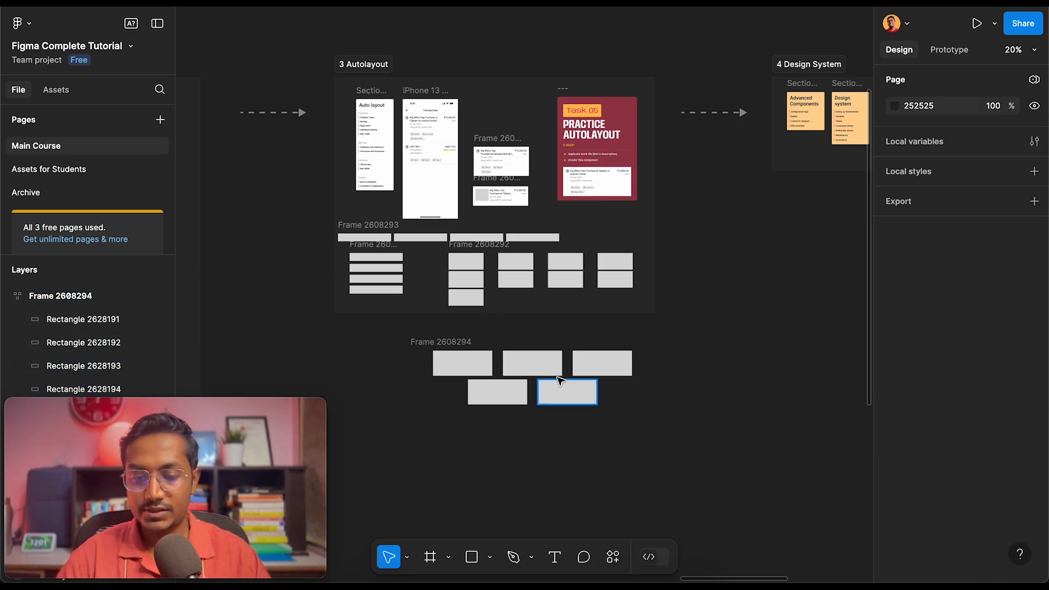
Examine the centered rectangles in the new wrap frame, its auto layout settings and those of the vertical frame
scroll(564, 374, up, 3)
click(431, 362)
click(499, 356)
click(625, 355)
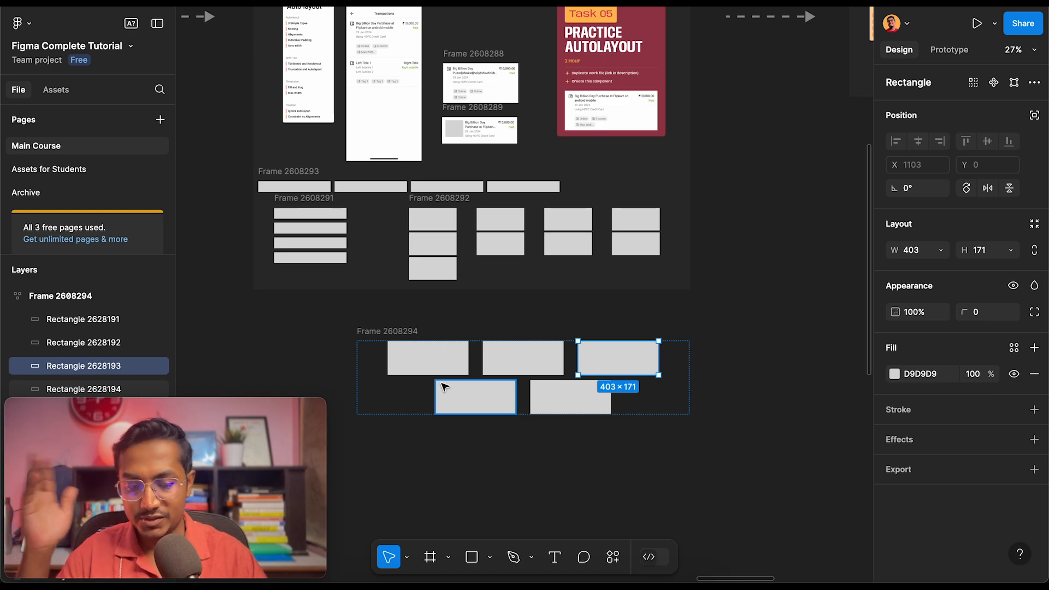
scroll(433, 475, down, 2)
click(404, 445)
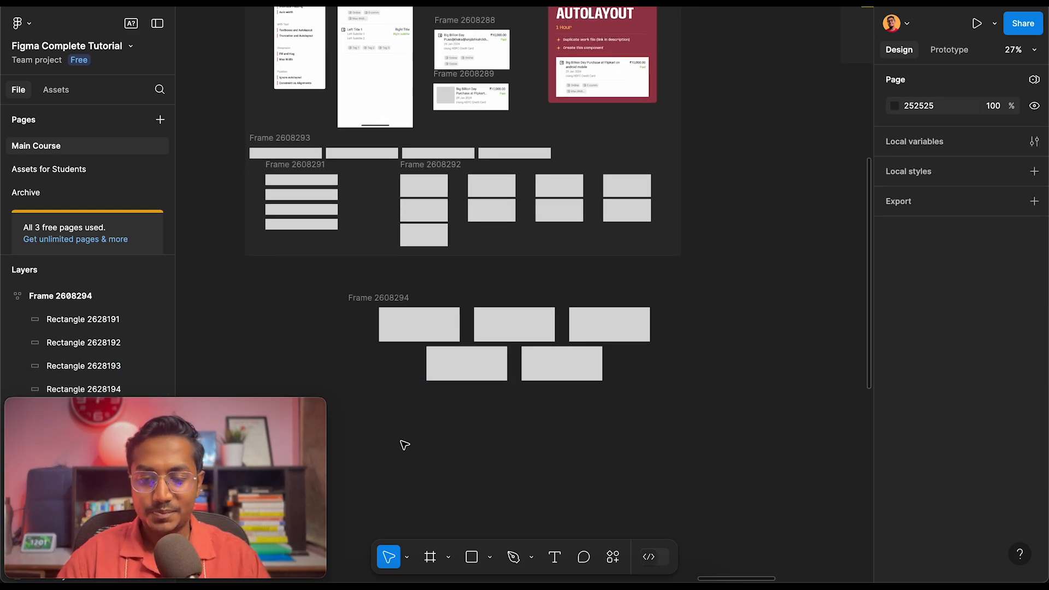
click(390, 299)
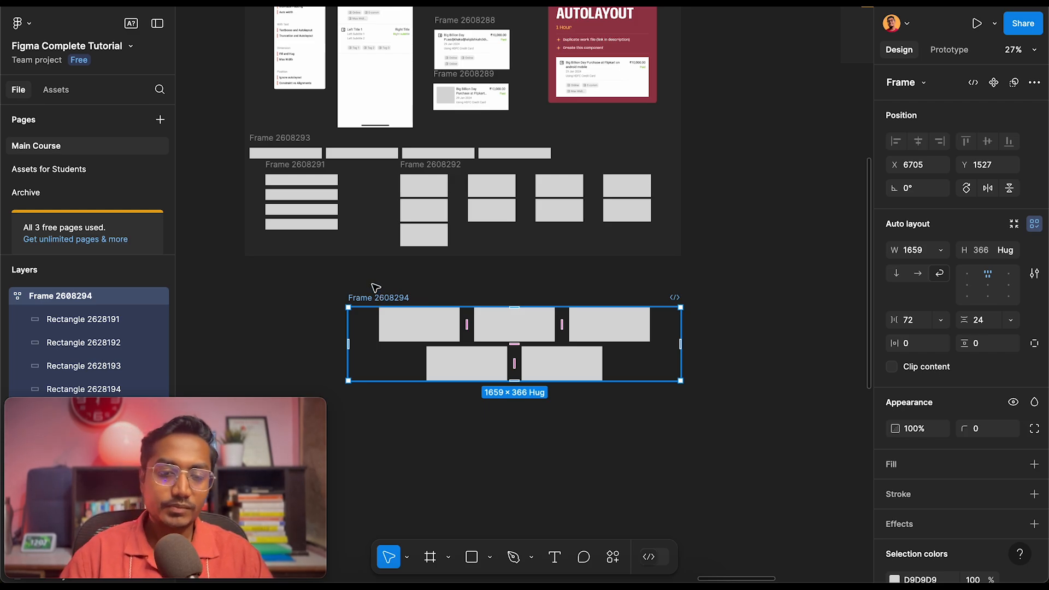
click(319, 168)
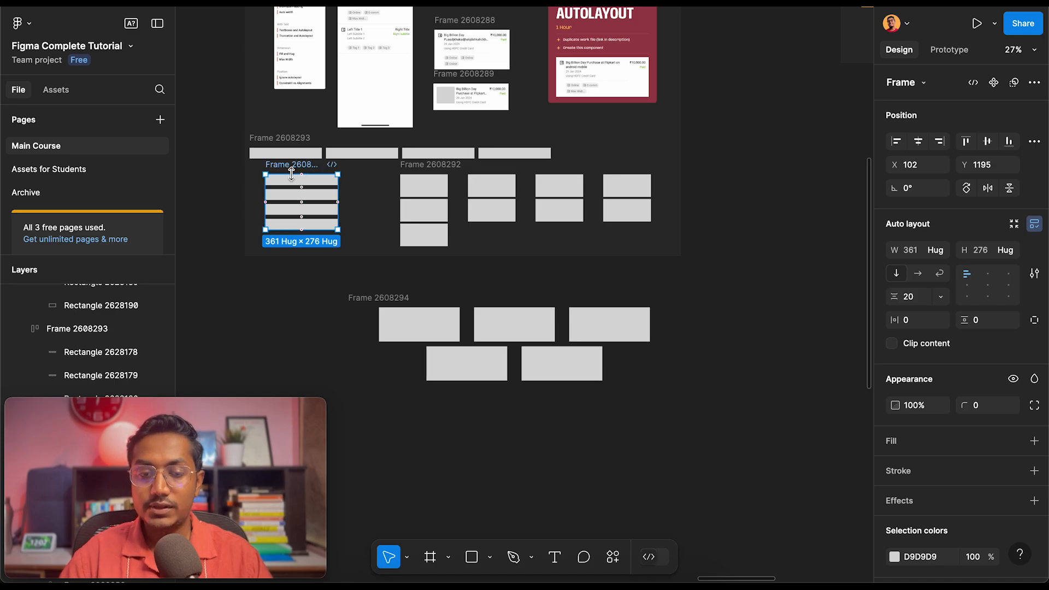
Examine the horizontal frame's auto layout settings and the Nesting topic in the Auto layout list
scroll(292, 174, up, 5)
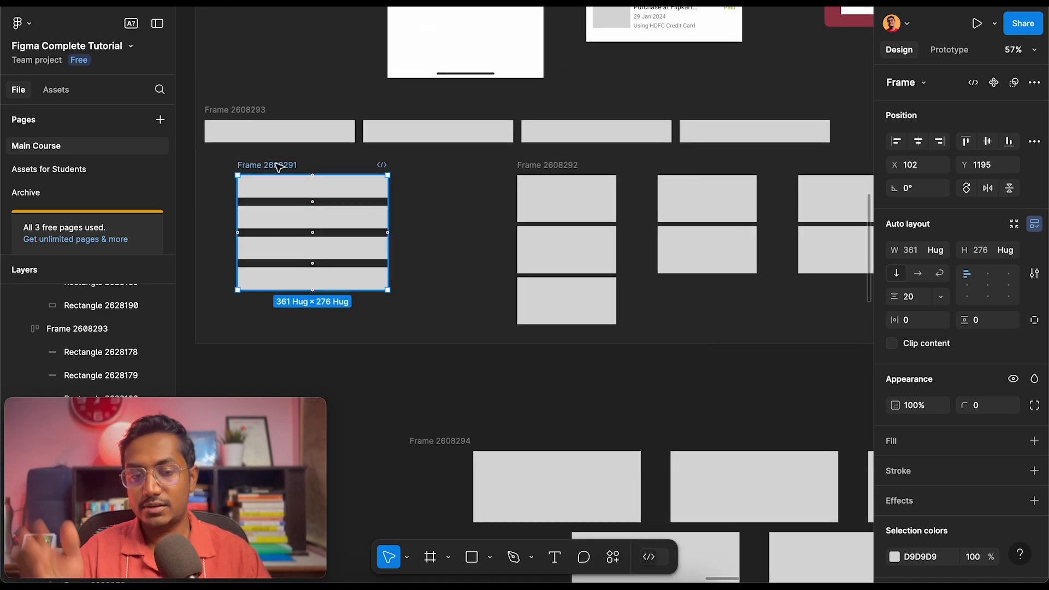
click(241, 108)
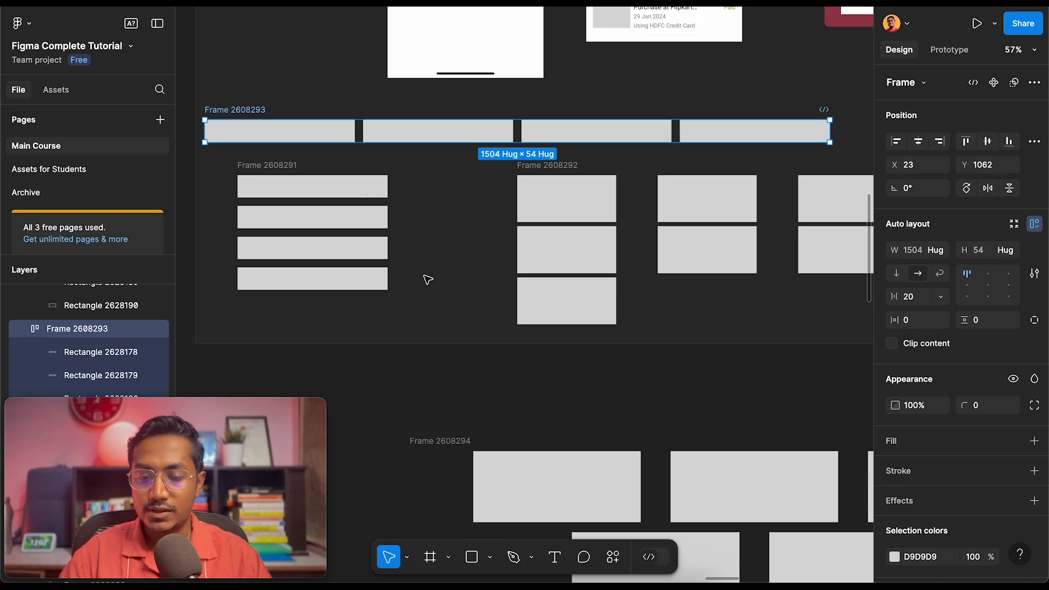
scroll(426, 276, down, 3)
click(384, 371)
scroll(384, 371, down, 2)
scroll(384, 369, left, 8)
scroll(384, 370, up, 5)
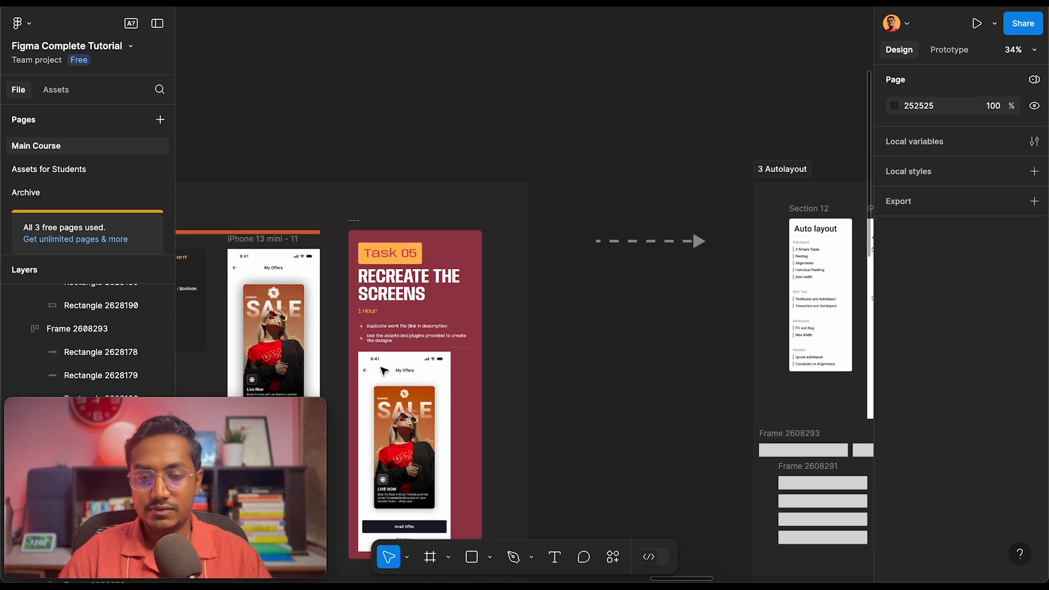
scroll(386, 366, right, 4)
scroll(576, 316, up, 4)
scroll(577, 316, up, 5)
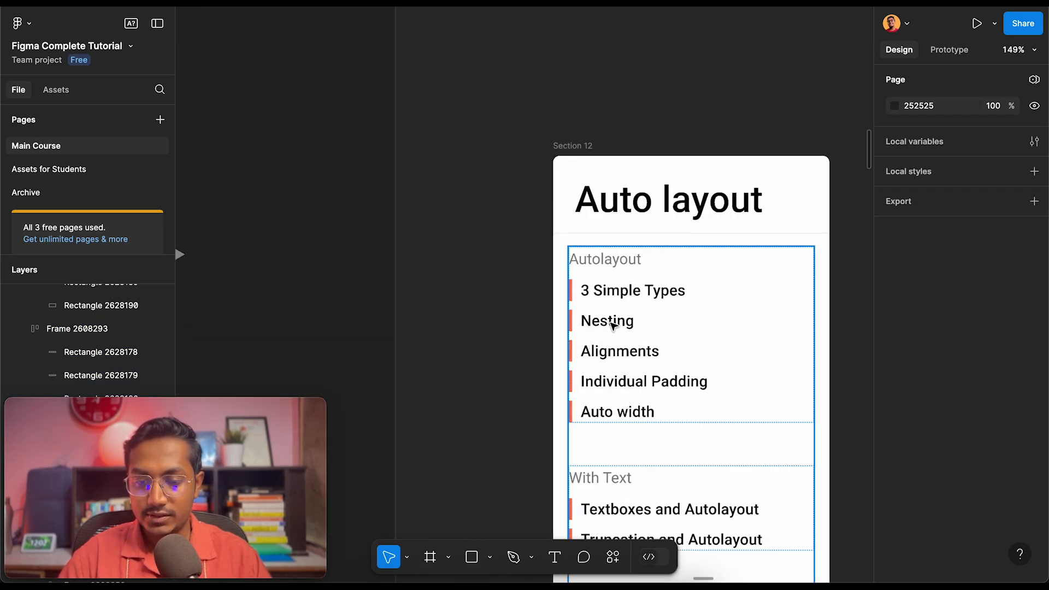
double_click(611, 325)
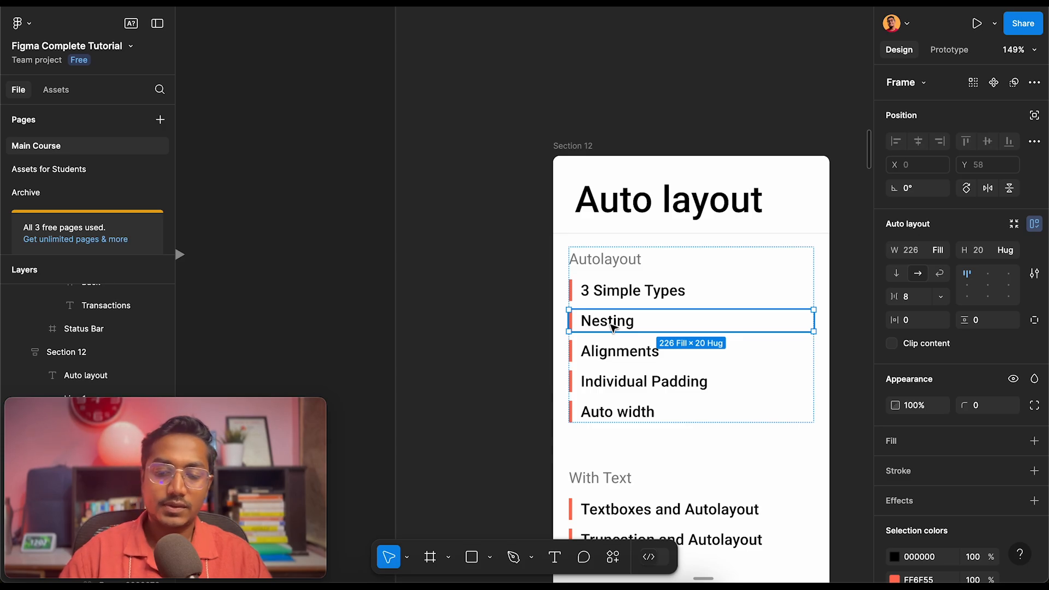
scroll(612, 327, down, 5)
scroll(612, 328, down, 6)
scroll(612, 322, up, 4)
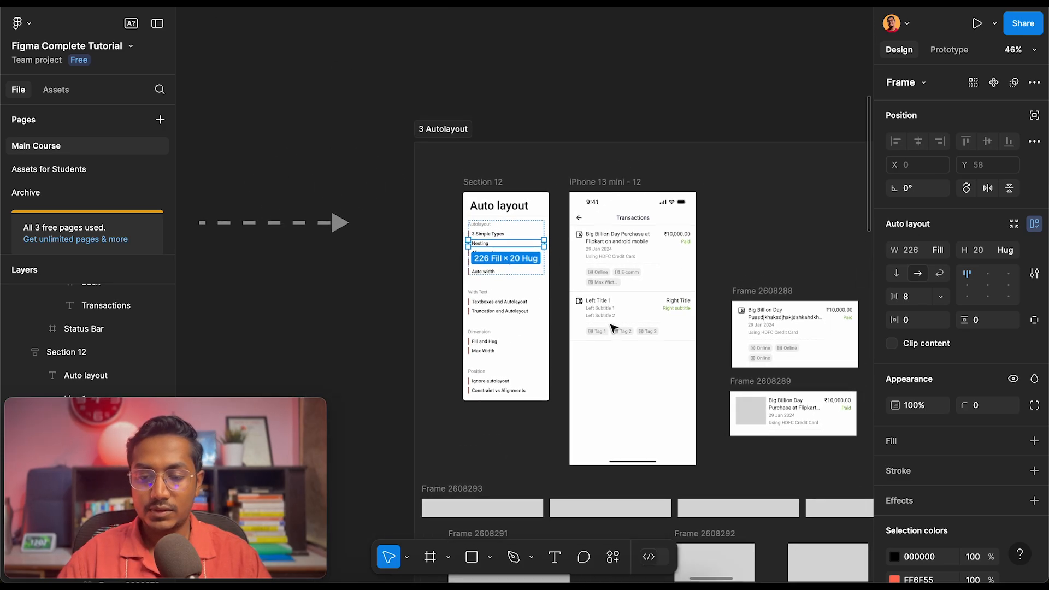
Examine the nested auto layout settings of the Left Title 1 content frame, its tag row and the Tag 1 chip
click(610, 310)
double_click(610, 310)
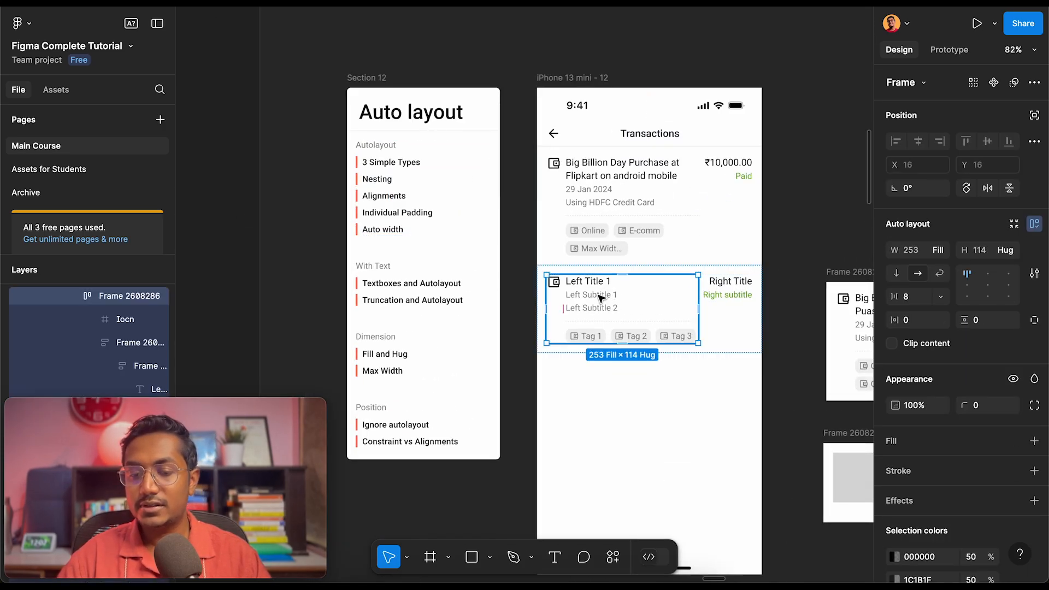
scroll(611, 314, up, 3)
scroll(505, 377, up, 5)
double_click(506, 376)
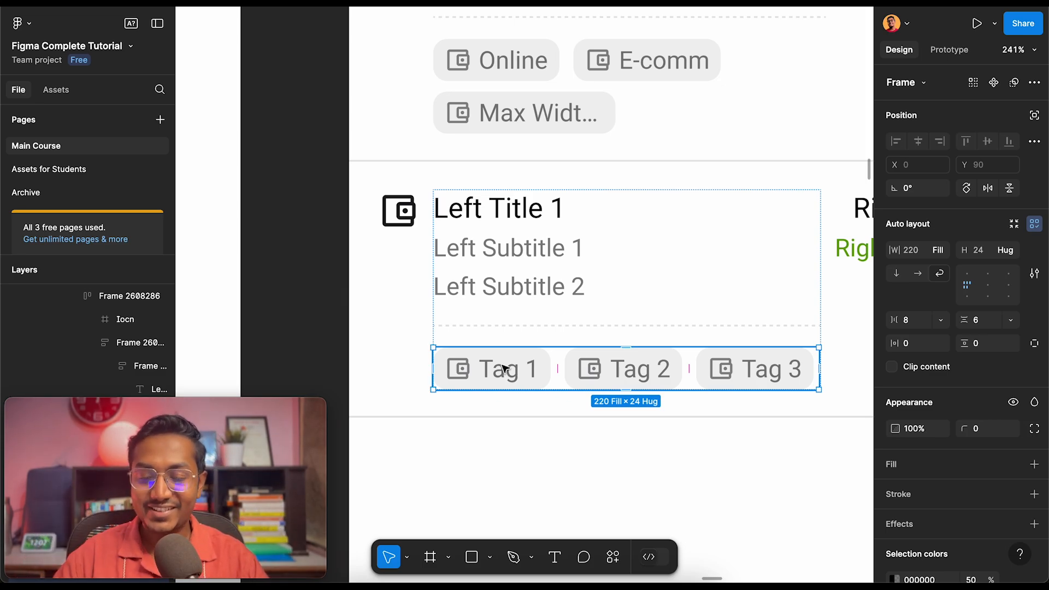
double_click(513, 377)
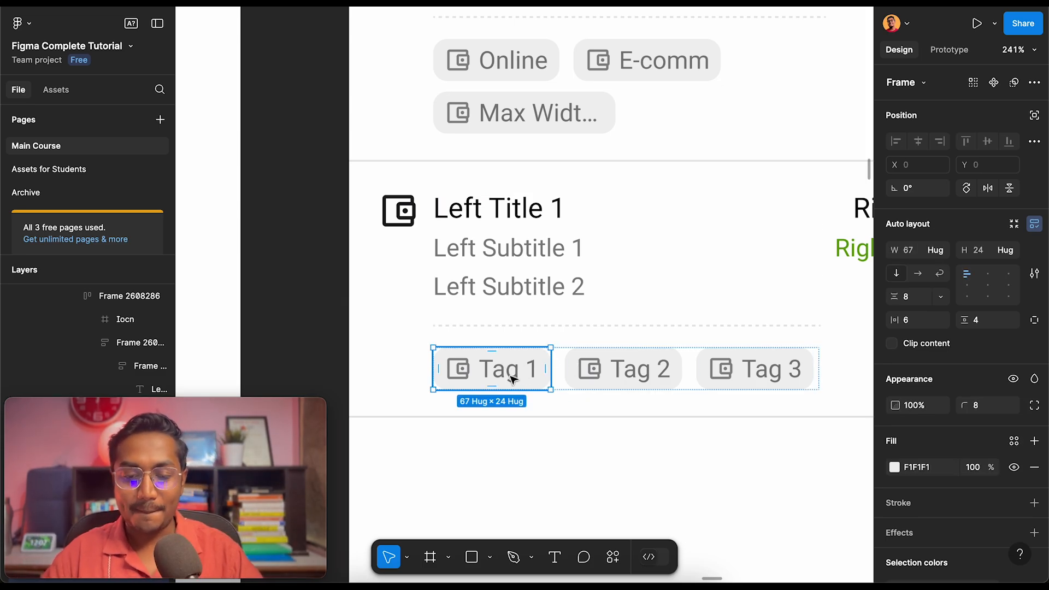
scroll(465, 380, right, 2)
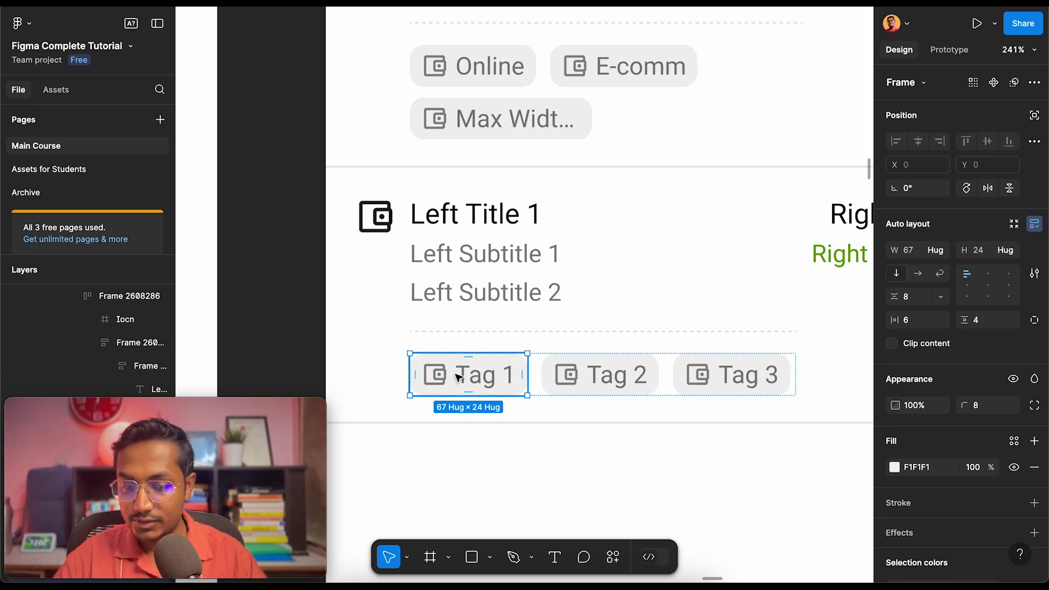
scroll(460, 377, right, 2)
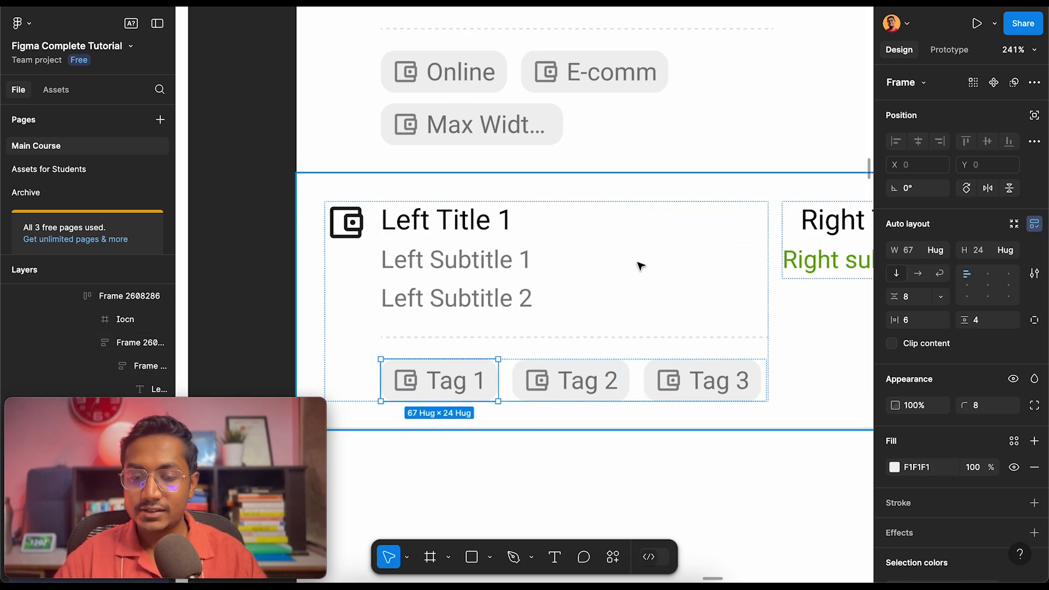
scroll(511, 351, down, 5)
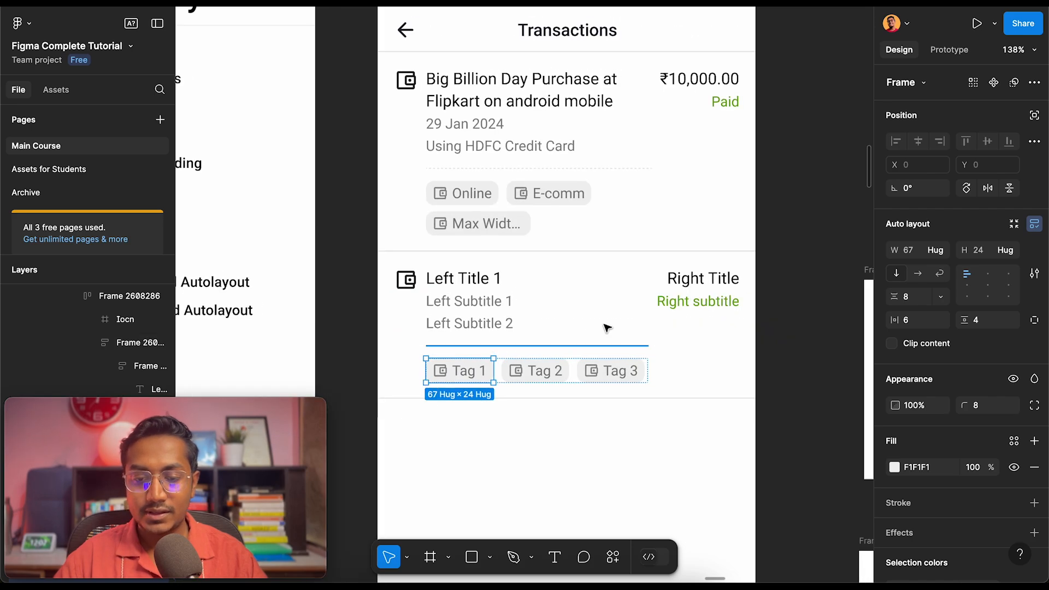
Examine how the Left Title 1 card, the list frame holding both transaction cards and the tag row are nested
click(634, 292)
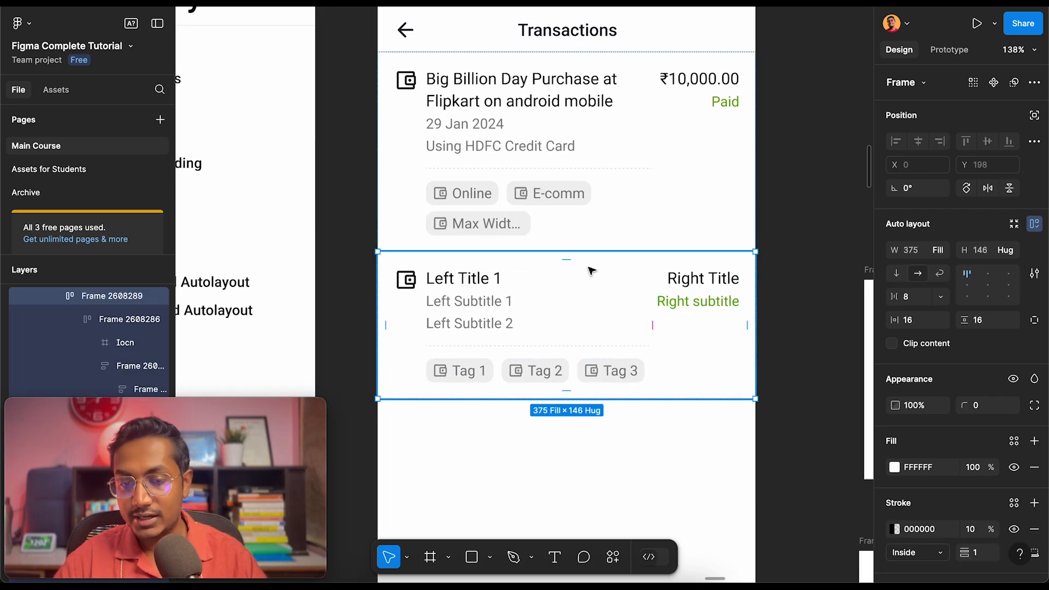
click(577, 135)
scroll(577, 418, down, 4)
click(578, 421)
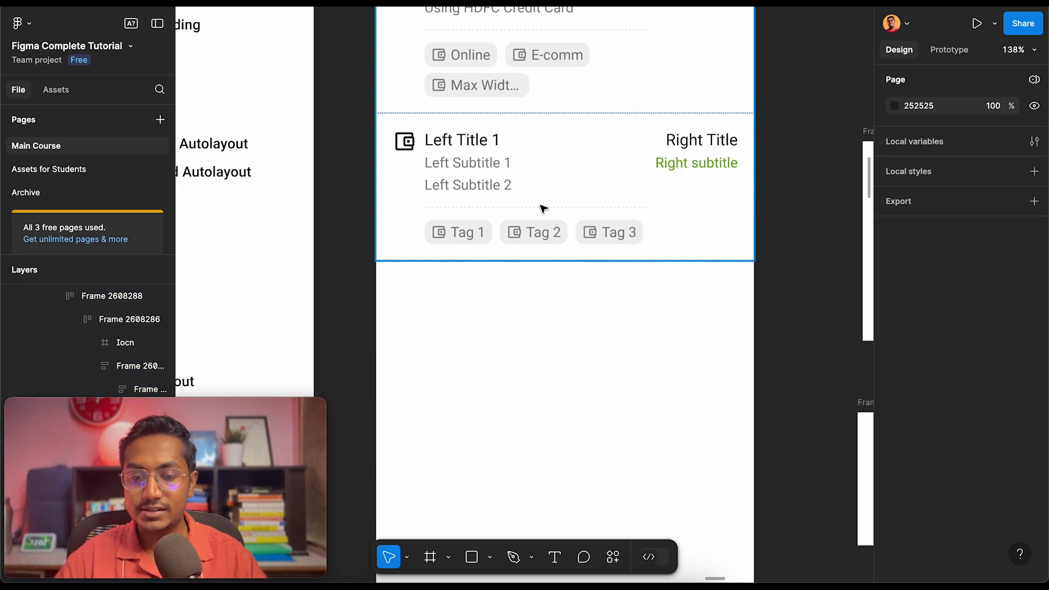
click(543, 208)
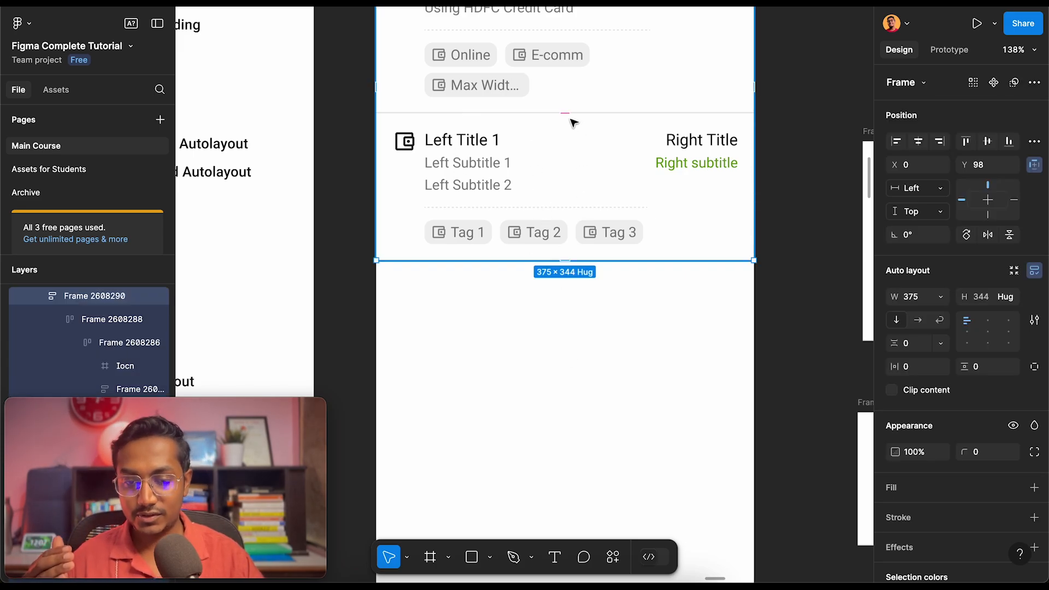
scroll(546, 312, down, 5)
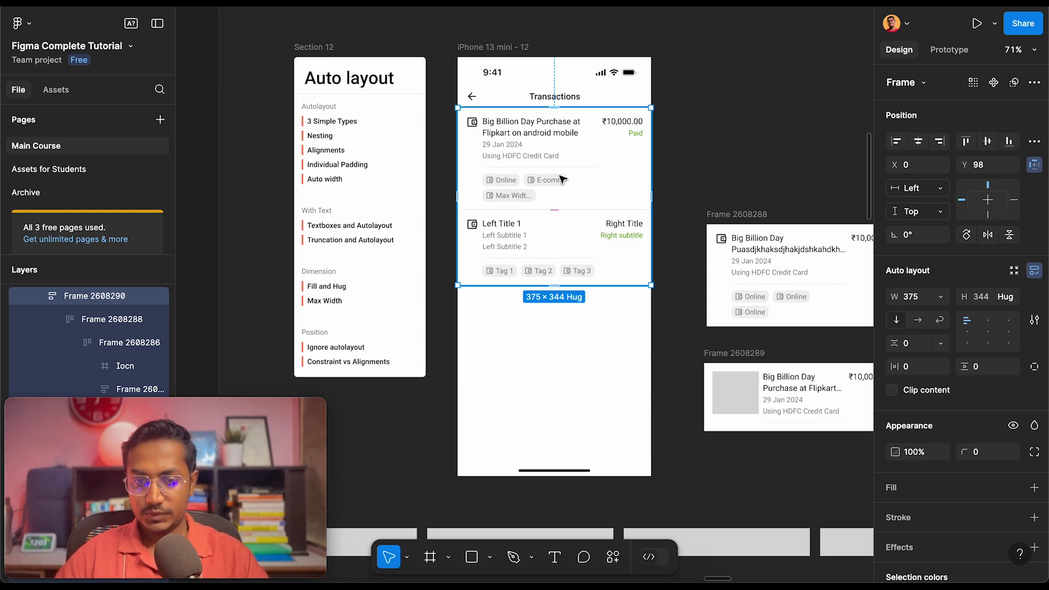
scroll(556, 219, up, 5)
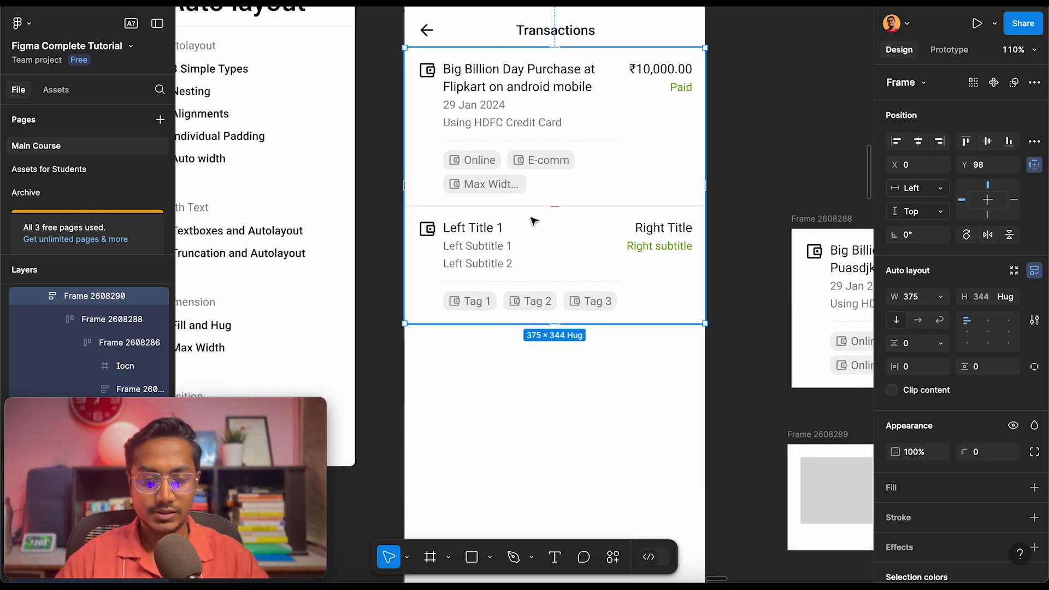
scroll(517, 236, down, 5)
scroll(518, 236, up, 8)
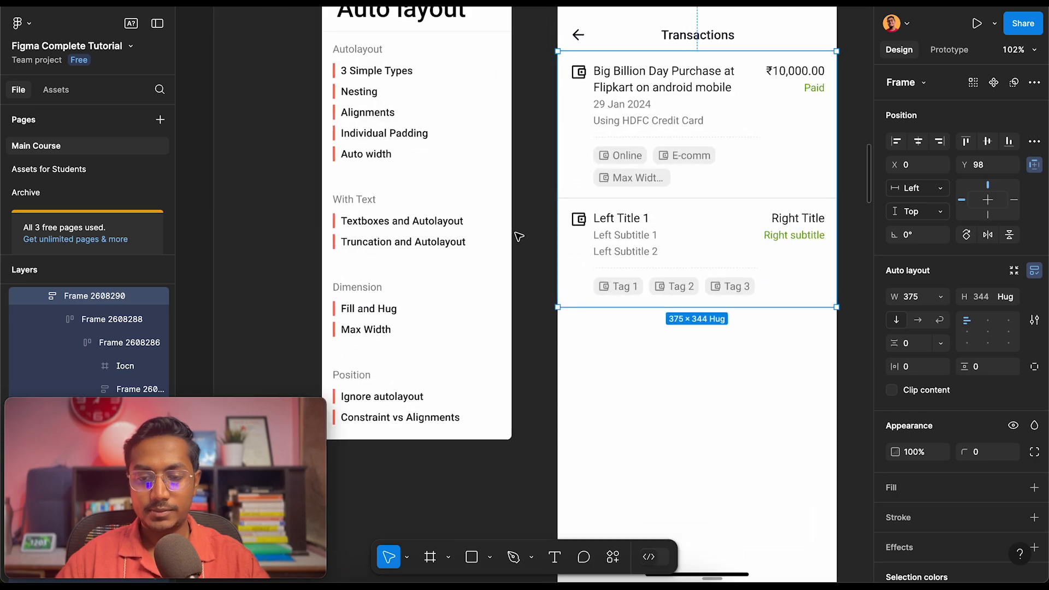
double_click(561, 286)
scroll(557, 278, up, 5)
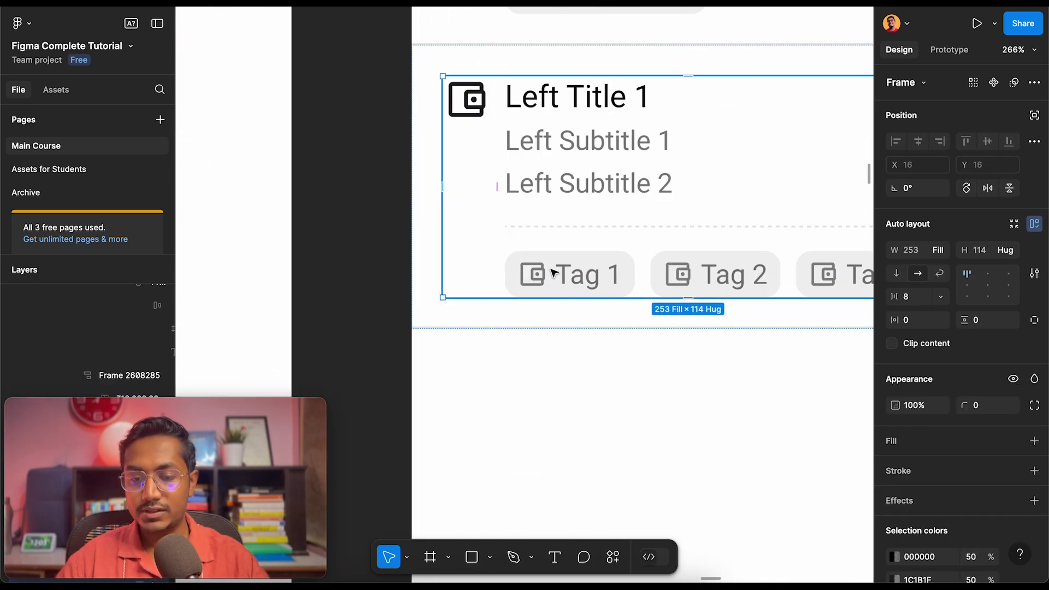
click(553, 271)
scroll(552, 272, down, 10)
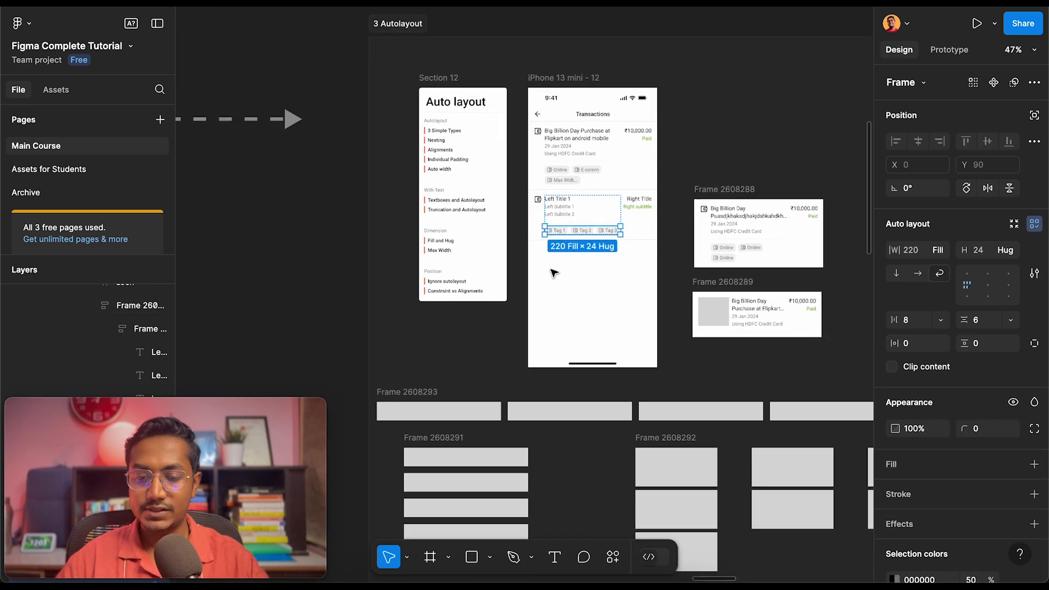
Draw a small square on the empty canvas away from the existing frames
scroll(545, 314, down, 5)
scroll(545, 314, left, 2)
click(478, 253)
scroll(478, 254, up, 3)
key(r)
drag(434, 234, 460, 263)
click(475, 227)
Add the text "asdasdasdasd" beside the new square and move it closer to the square
scroll(475, 227, up, 4)
key(t)
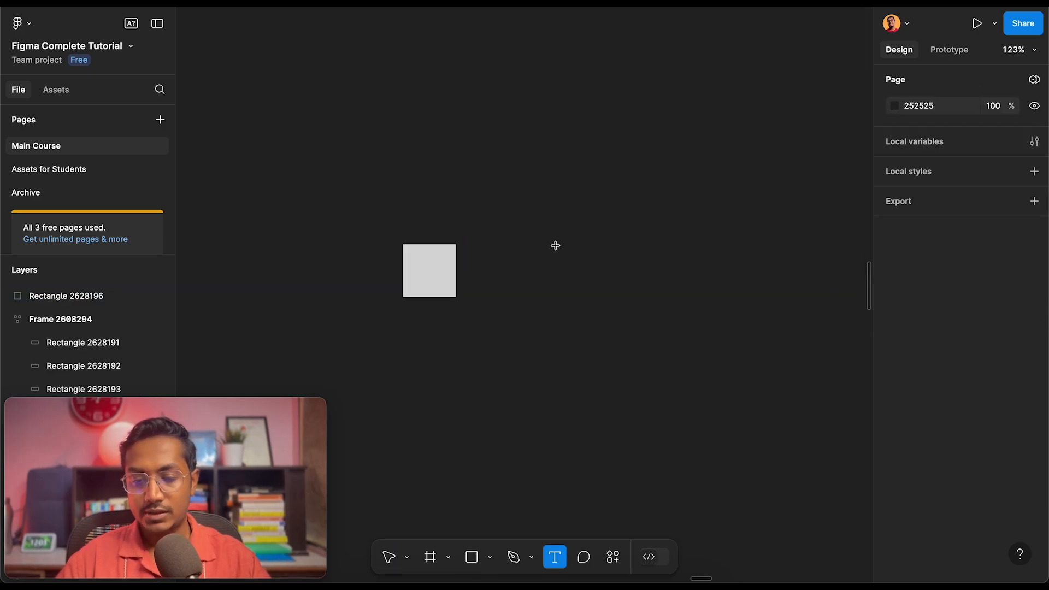
click(555, 252)
text(asdasdasdasd)
key(Escape)
key(Escape)
click(431, 269)
click(570, 257)
drag(570, 256, 512, 264)
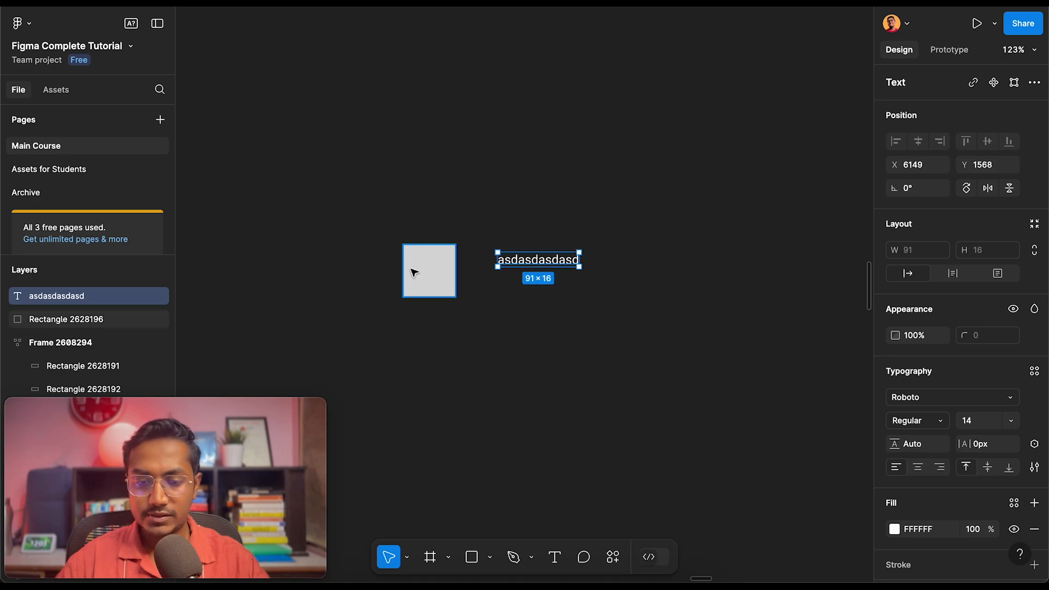
Resize the square to 24 by 24 and move it to about 15 px before the text
click(414, 271)
click(927, 254)
text(242)
key(BackSpace)
click(985, 254)
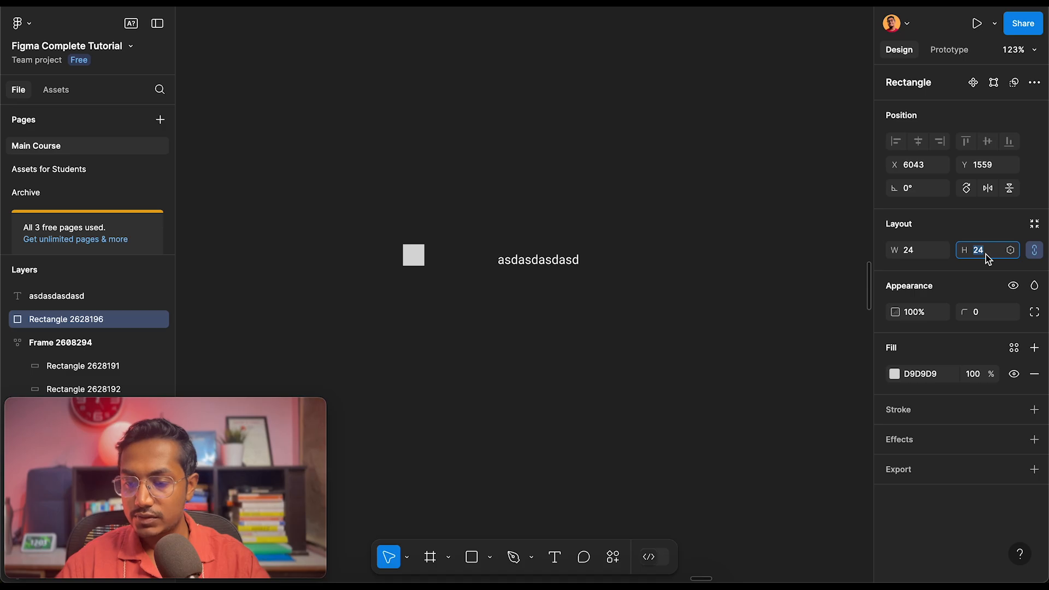
click(477, 227)
click(414, 250)
drag(414, 251, 477, 266)
Wrap the square and the text in a horizontal auto layout frame with left-center alignment
drag(427, 212, 607, 348)
scroll(614, 348, up, 2)
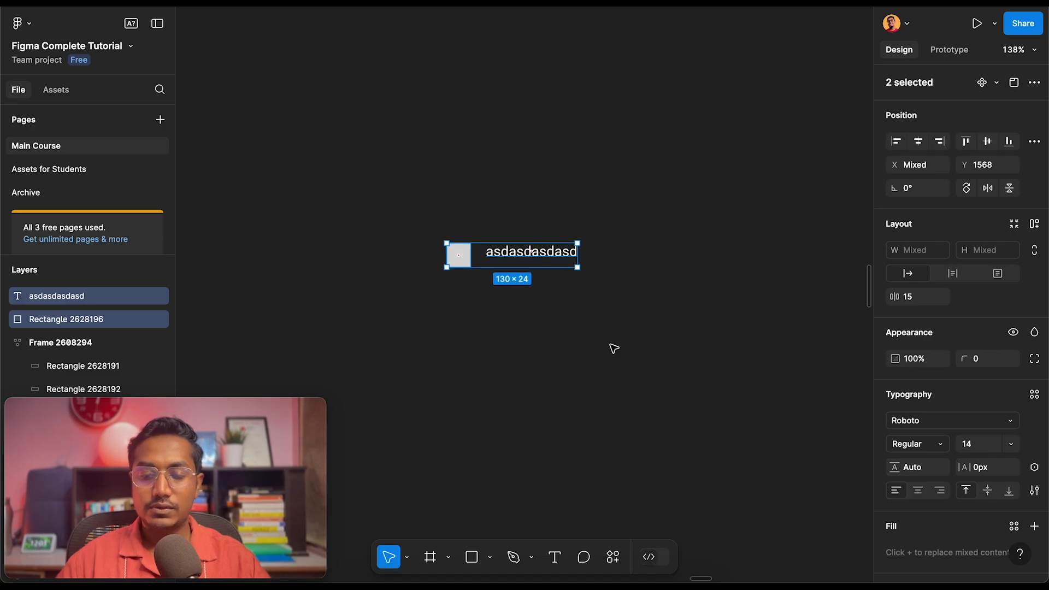
scroll(614, 348, up, 3)
key(shift+a)
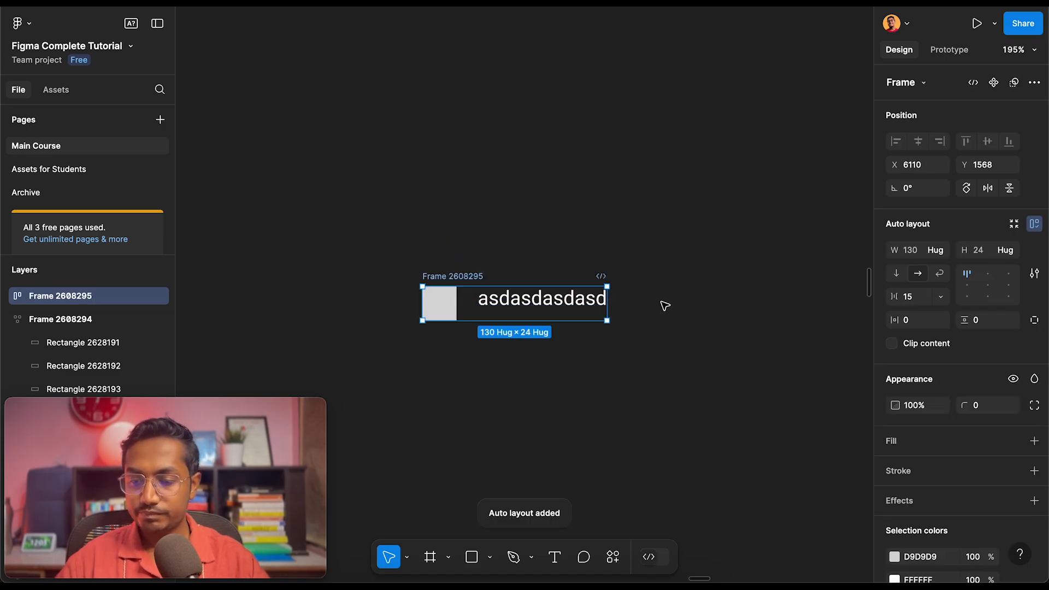
click(967, 289)
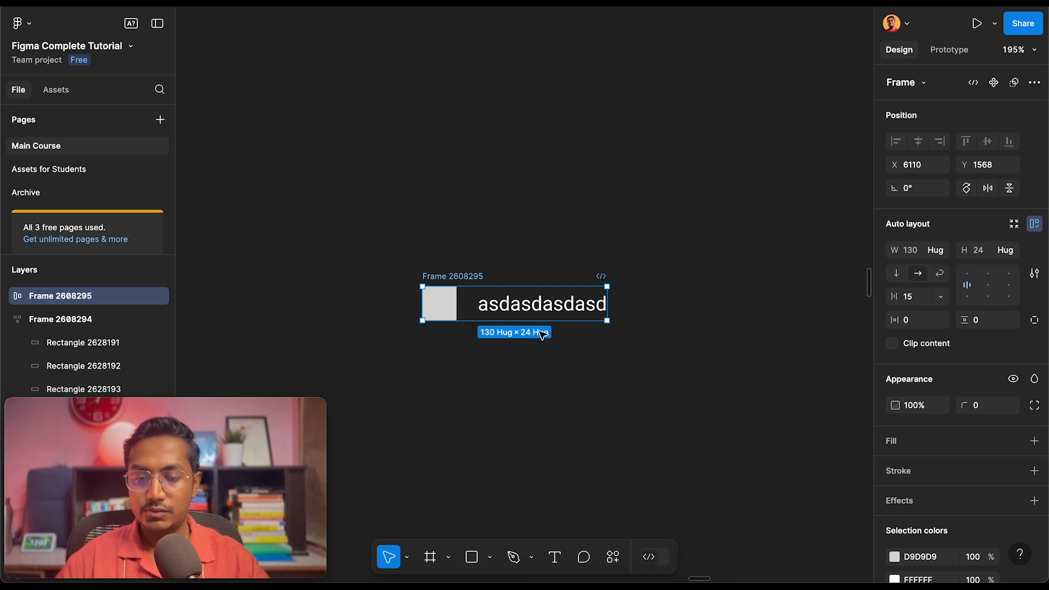
Try bottom-left alignment on the new frame, check the text's placement, and return the alignment to left center
scroll(536, 330, up, 5)
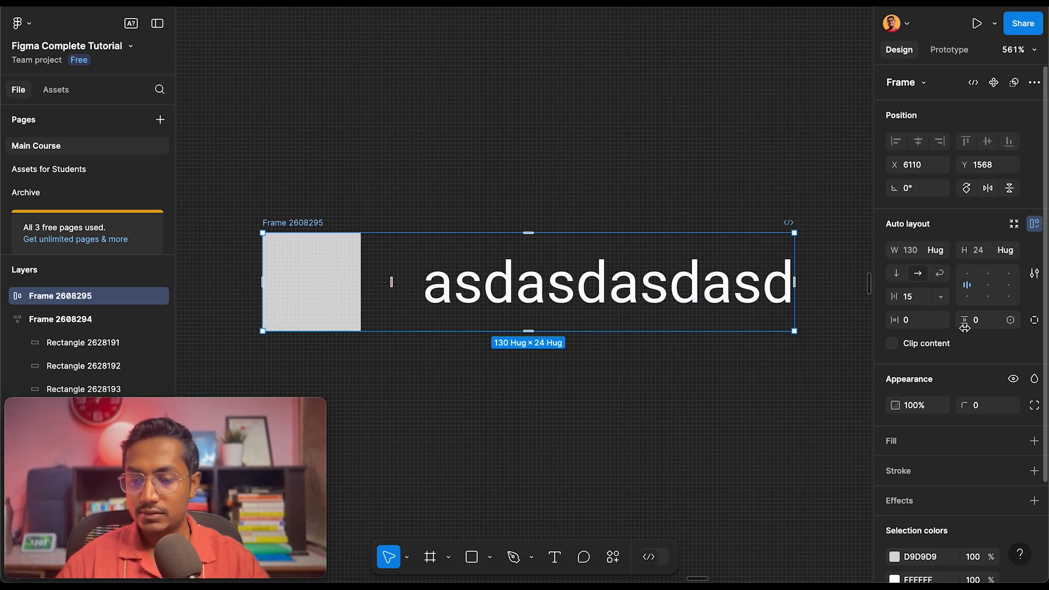
click(971, 297)
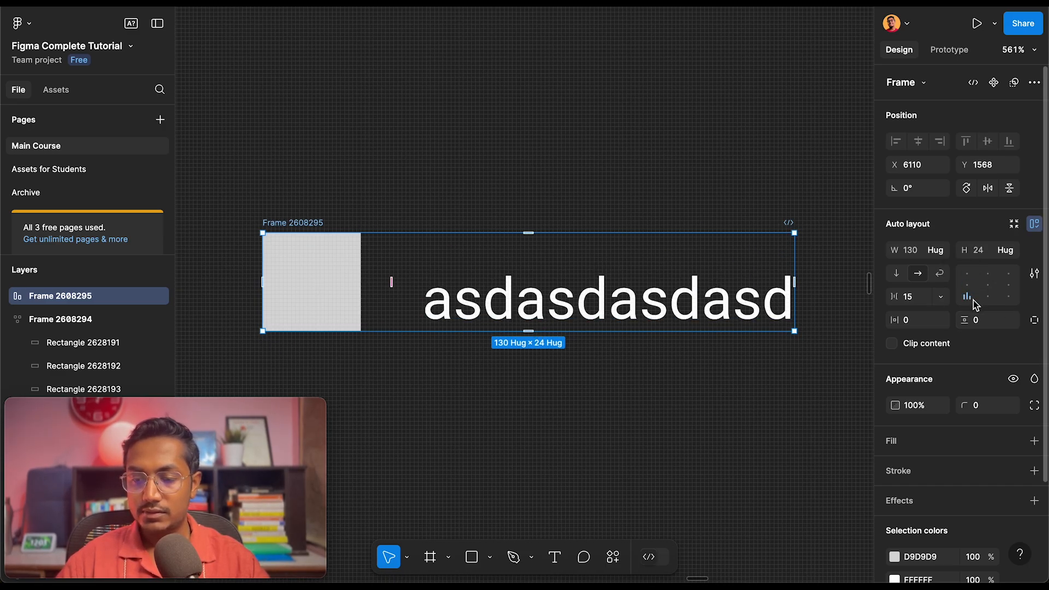
click(658, 314)
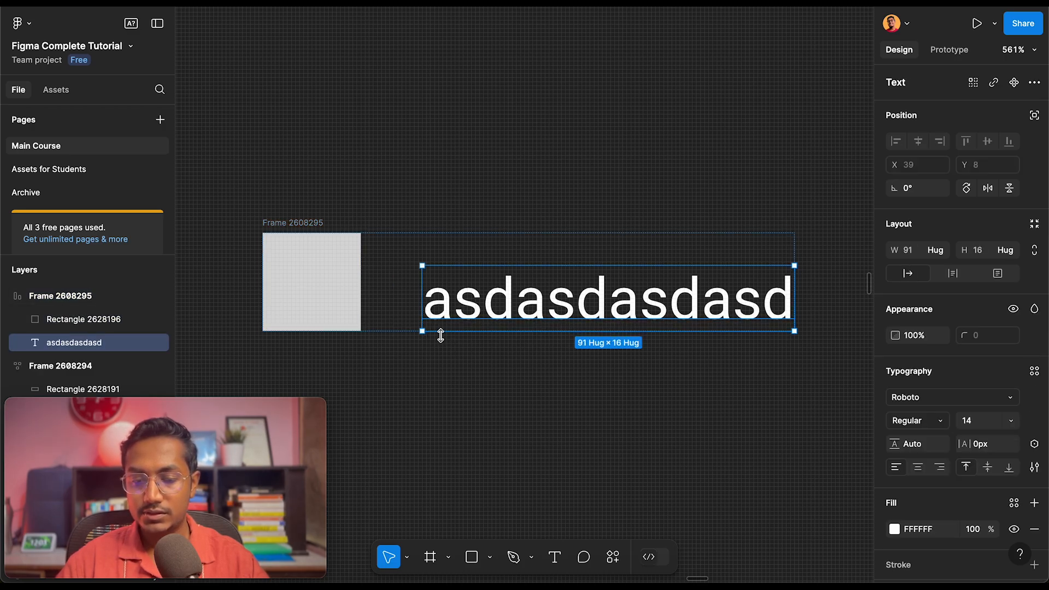
click(285, 215)
click(287, 221)
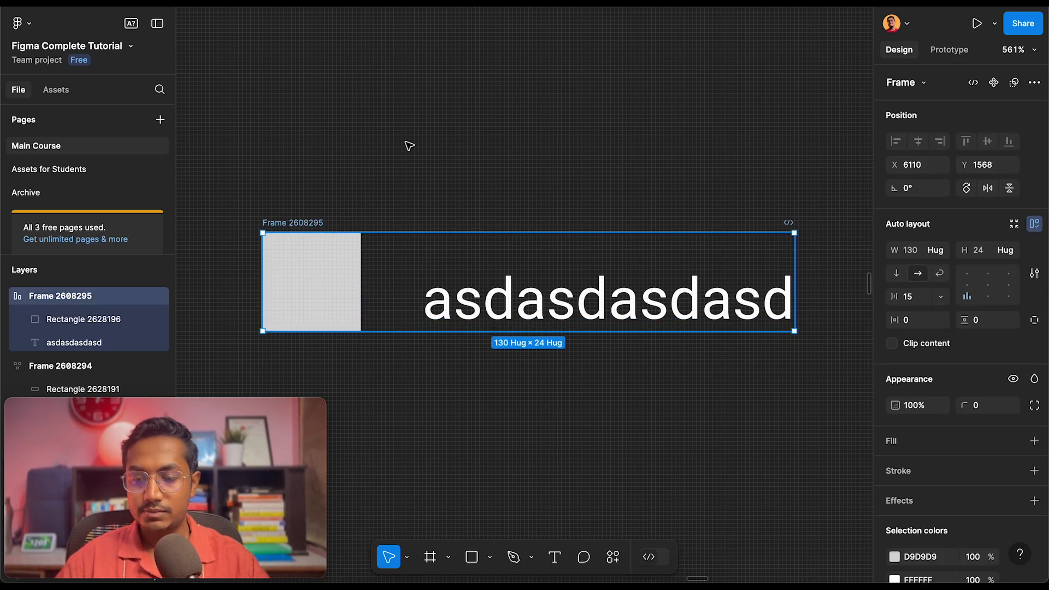
click(968, 285)
click(500, 281)
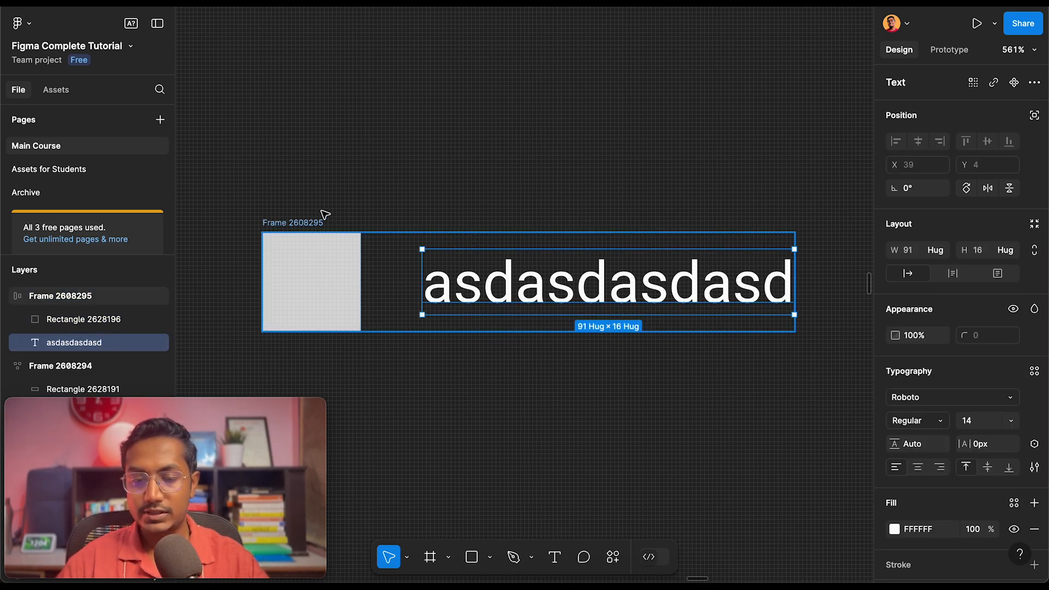
click(302, 221)
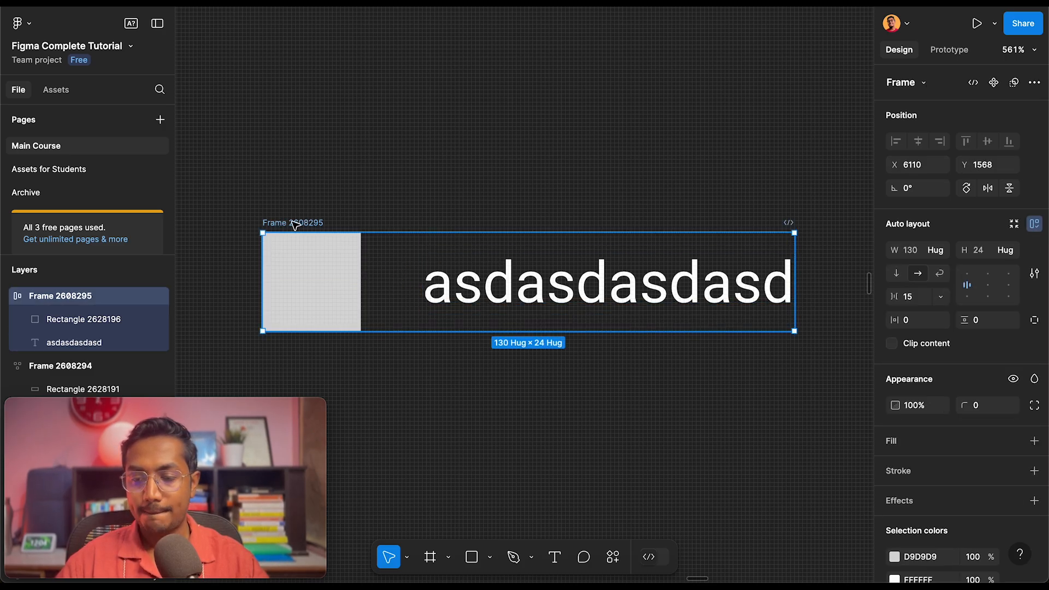
Try top-left alignment on the square-and-text frame and set it back to left center
click(969, 276)
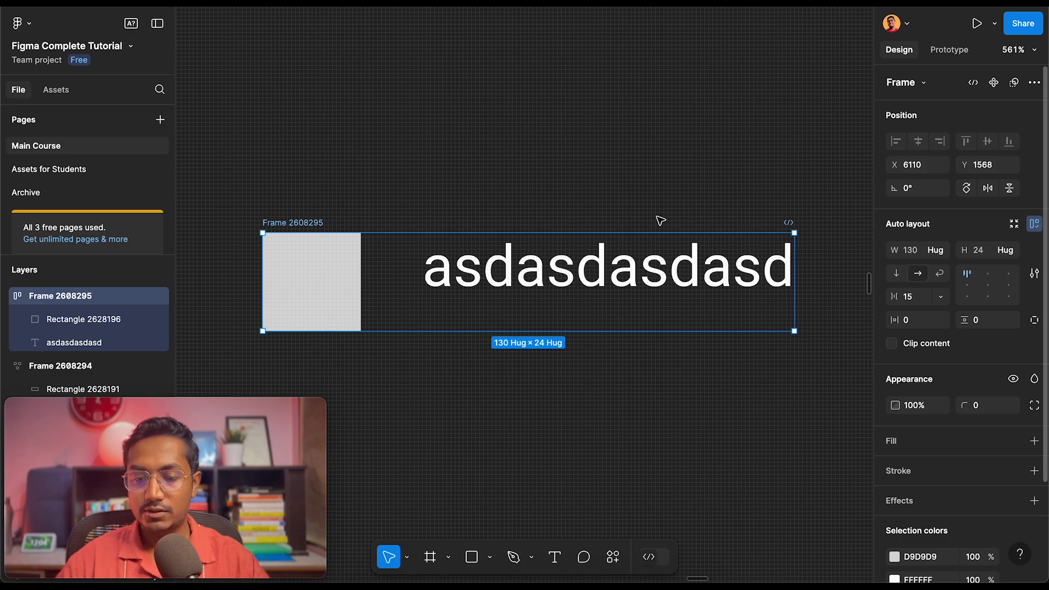
click(966, 285)
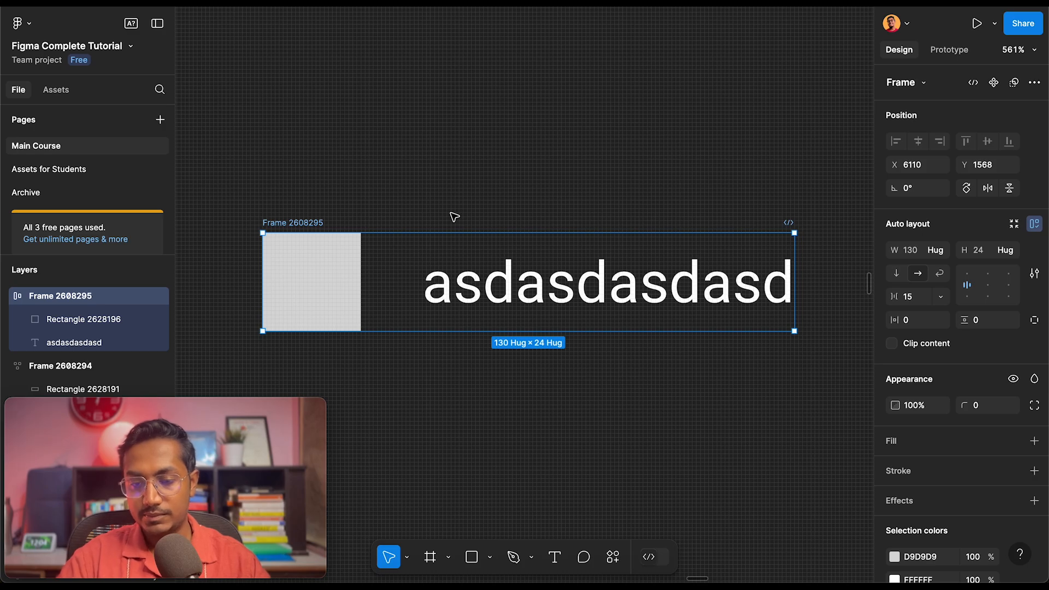
click(461, 298)
click(321, 223)
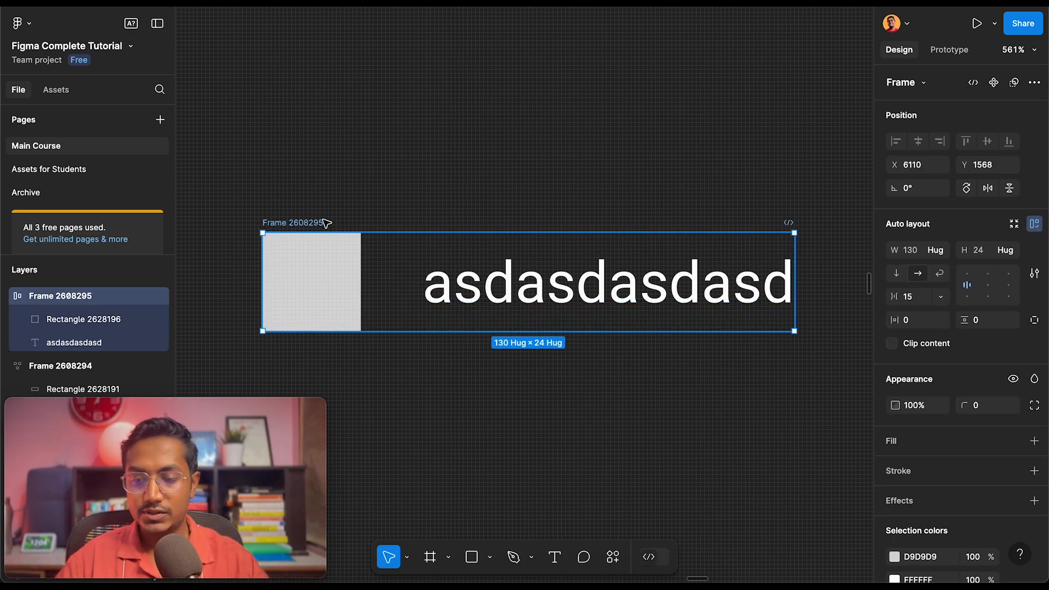
Set the auto layout gap between the square and the text to 12
click(917, 298)
text(12)
key(Return)
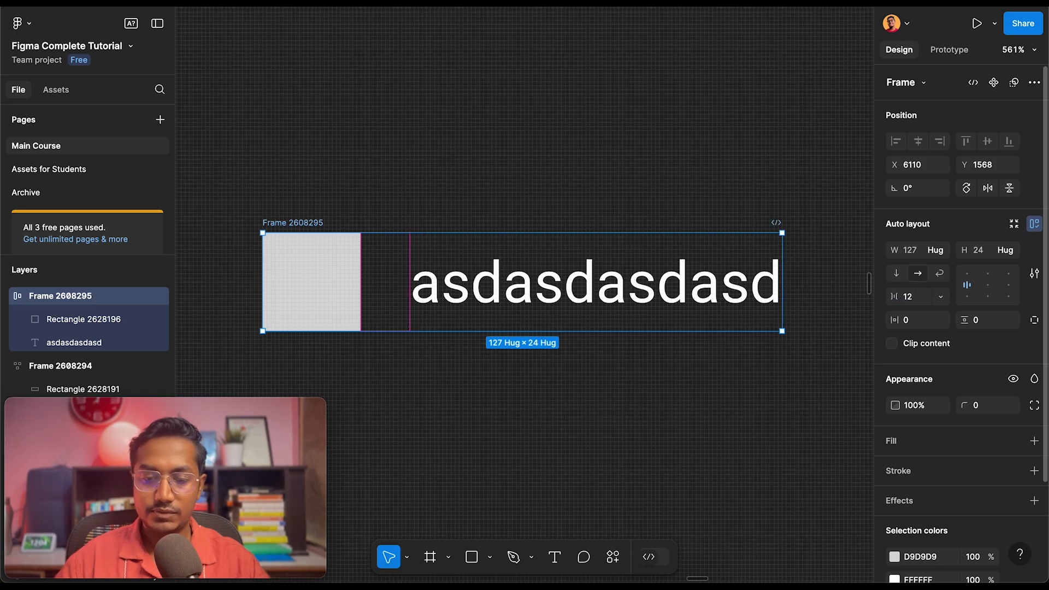
Replace the text beside the square with "Abcd" and change it to "Tag 1"
double_click(439, 292)
text(Abcd)
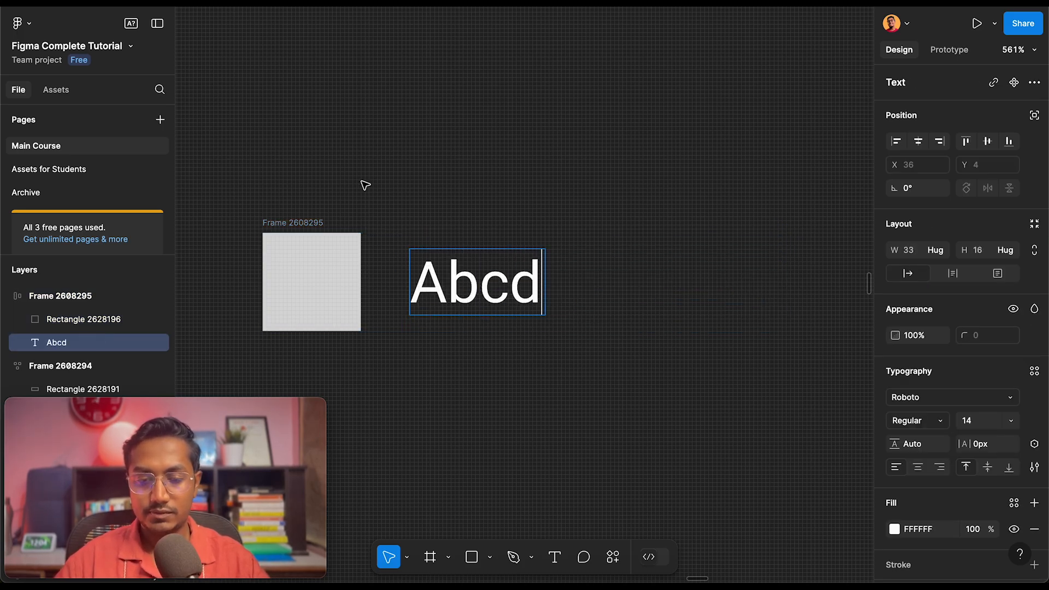
key(Escape)
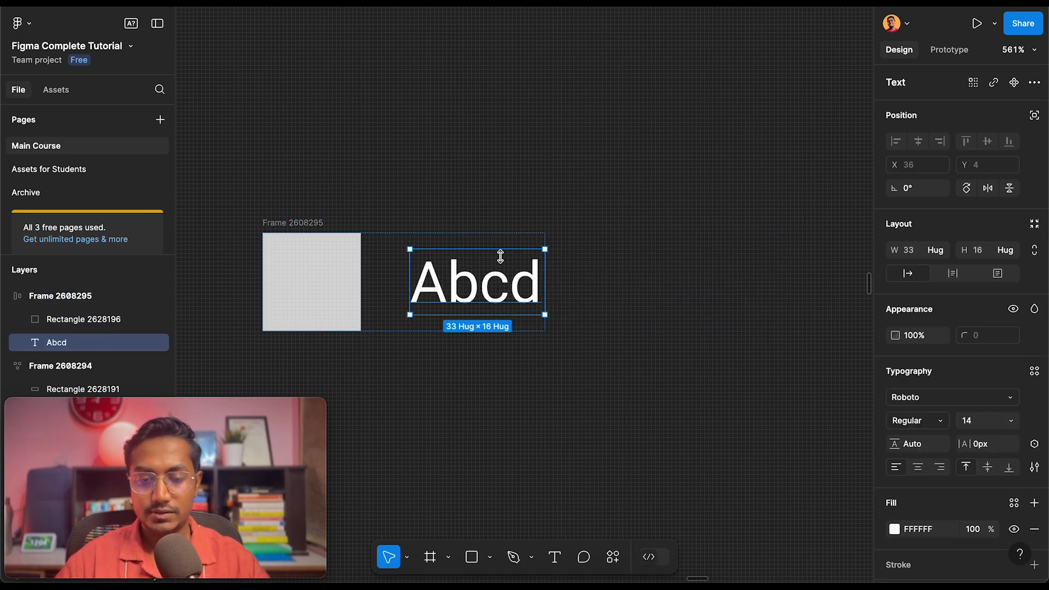
click(278, 188)
click(469, 281)
double_click(467, 284)
text(Tag 1)
click(459, 145)
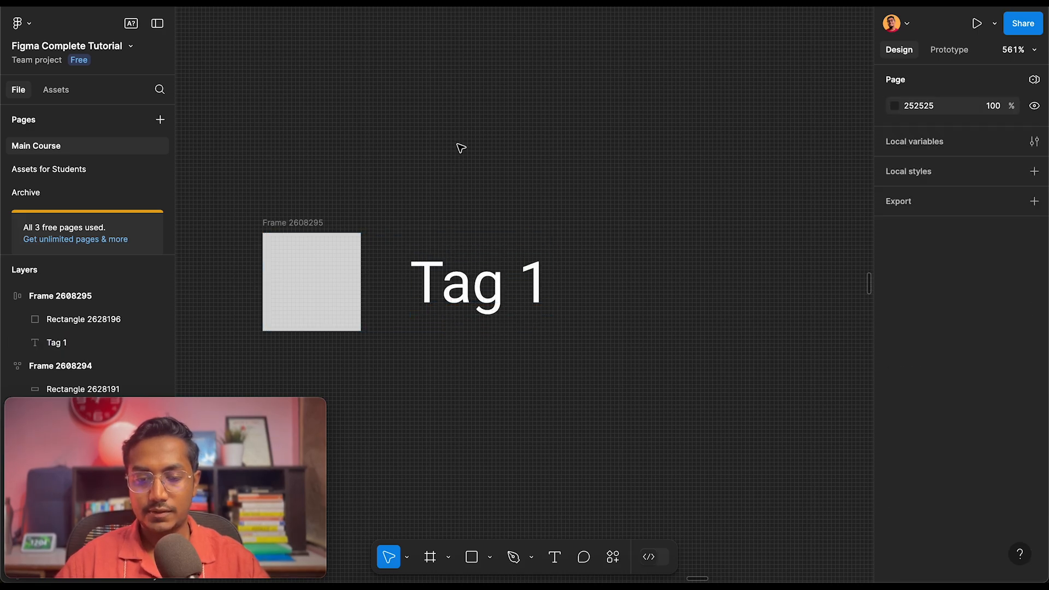
Add a fill to the Tag 1 frame and set its colour to grey 6C6C6C
click(303, 227)
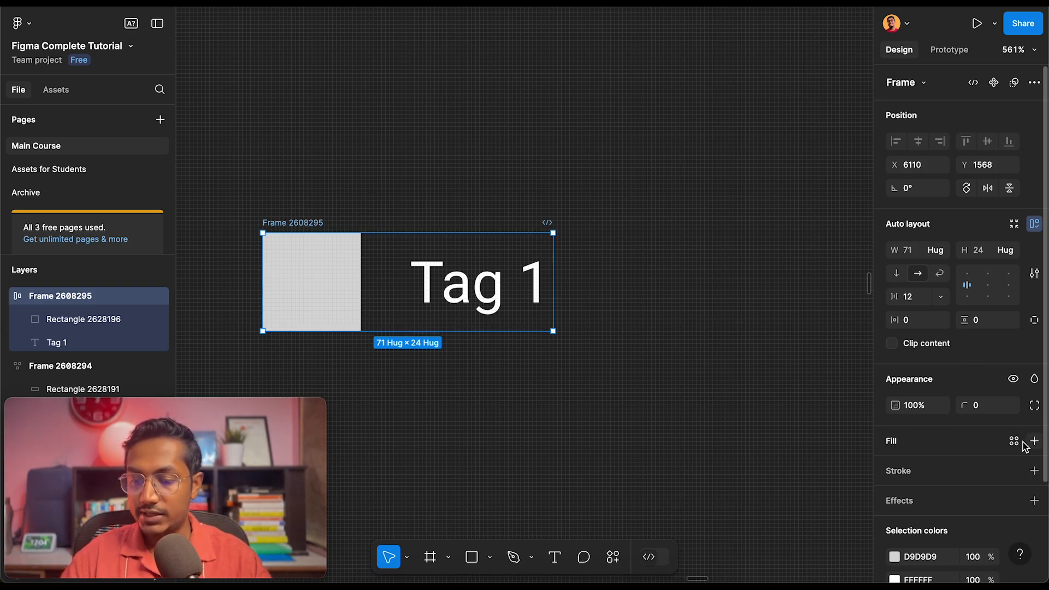
click(1015, 441)
click(1014, 441)
click(909, 441)
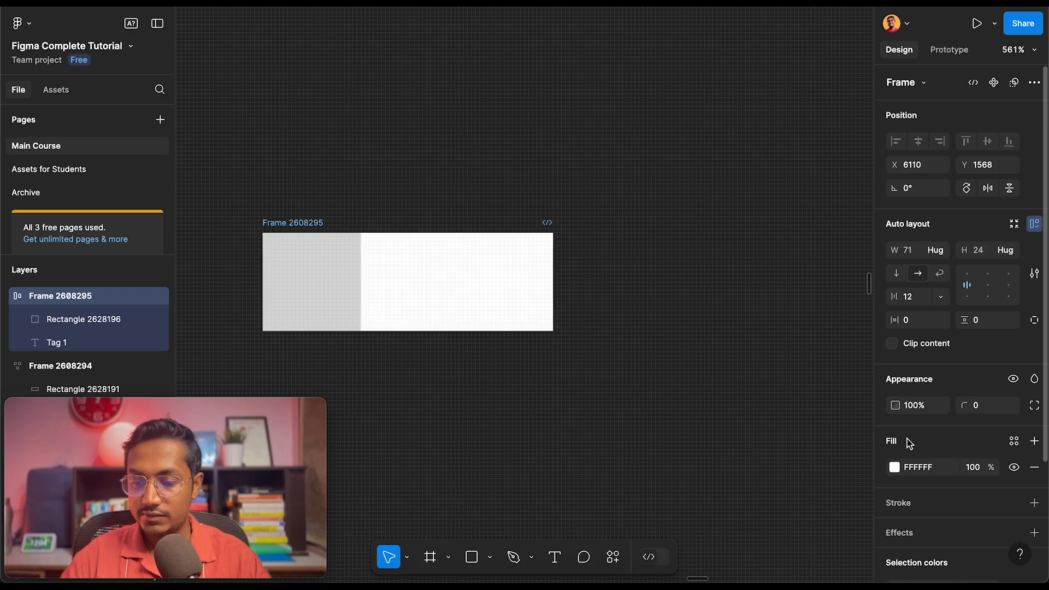
click(894, 467)
drag(722, 260, 691, 320)
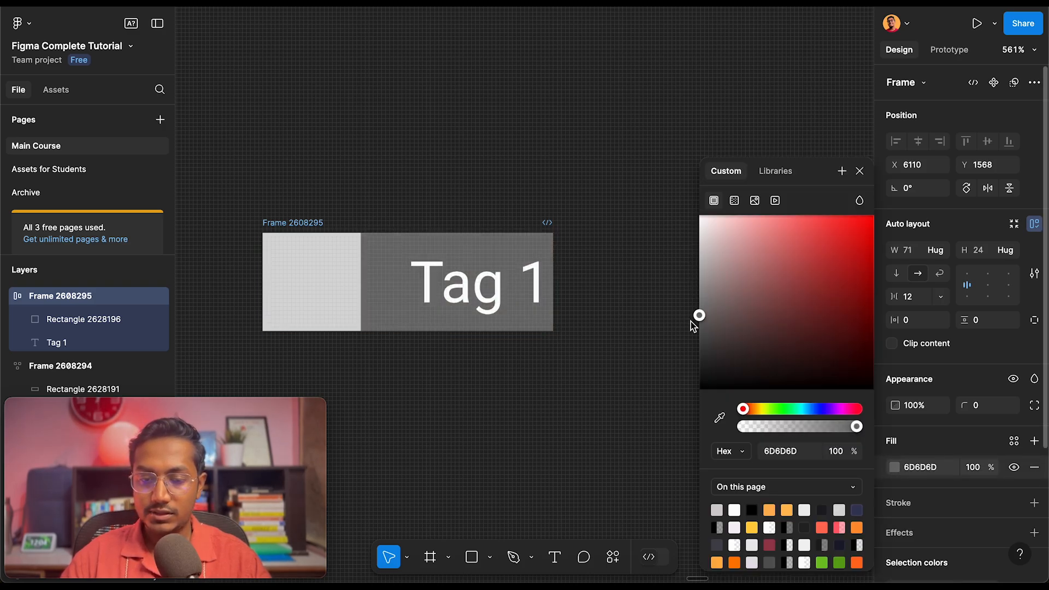
click(366, 107)
Set the Tag 1 frame's horizontal padding to 12 and its vertical padding to 8
click(290, 223)
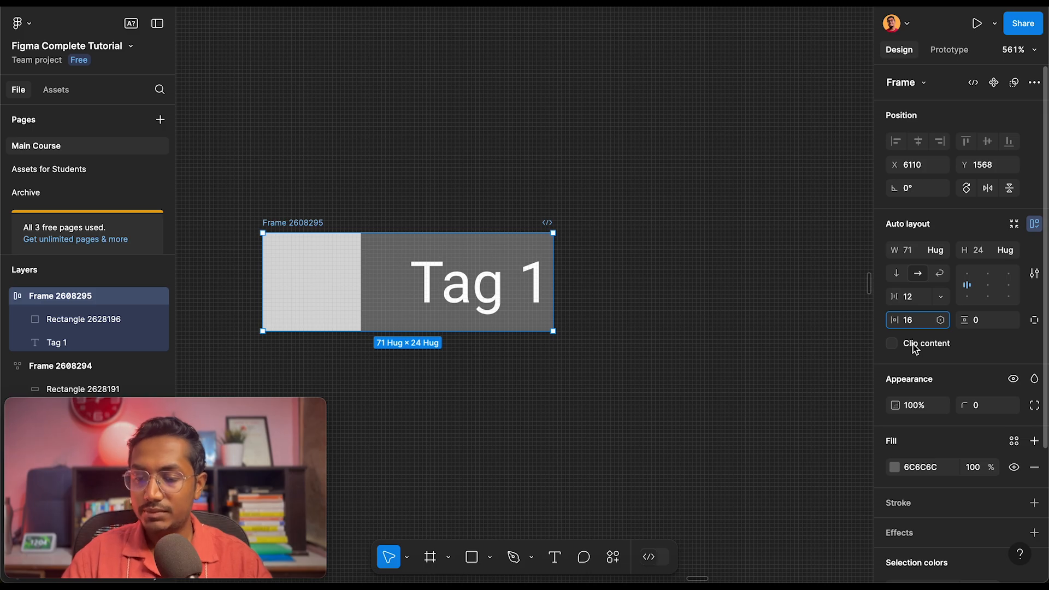
click(990, 323)
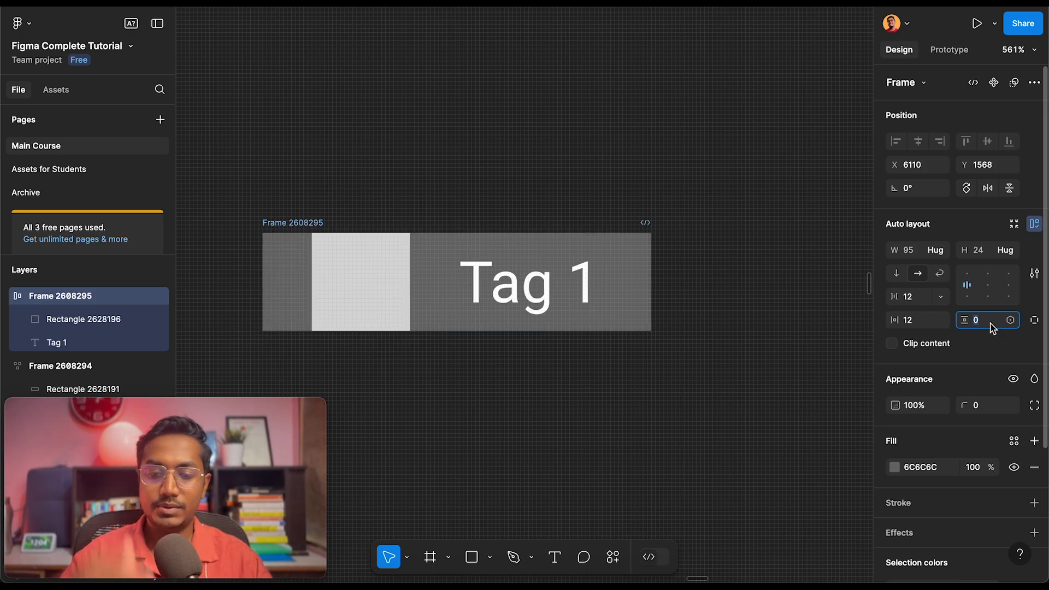
key(Return)
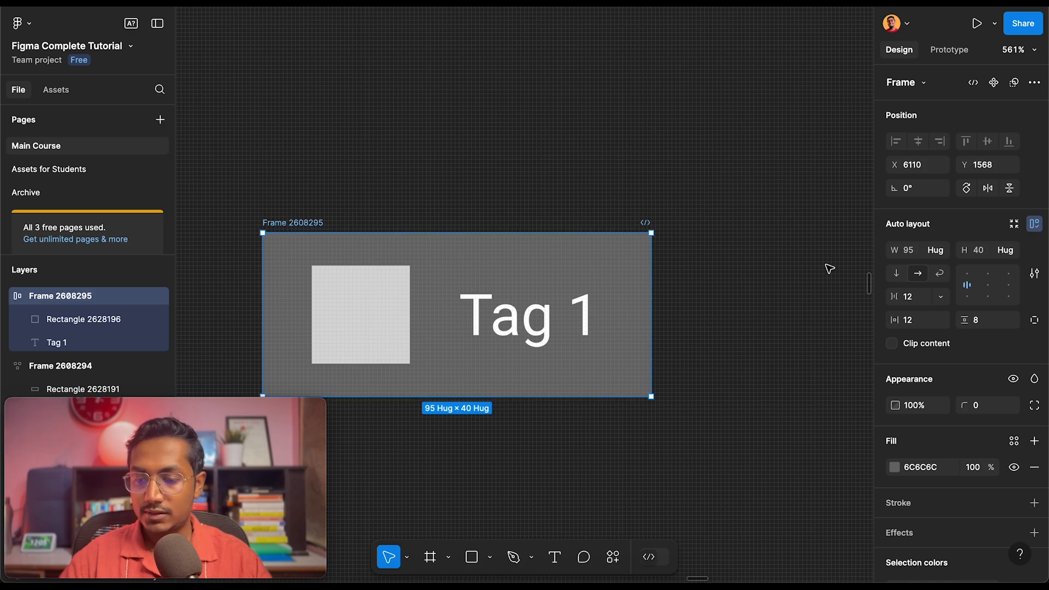
Round the Tag 1 frame's corners with a radius of 4
click(990, 405)
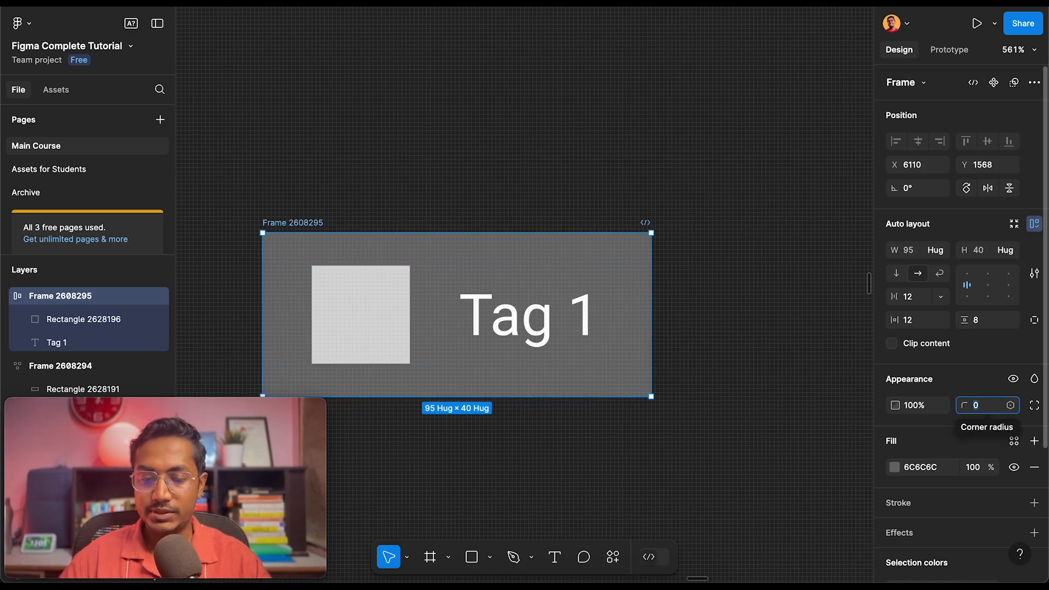
text(46)
key(Return)
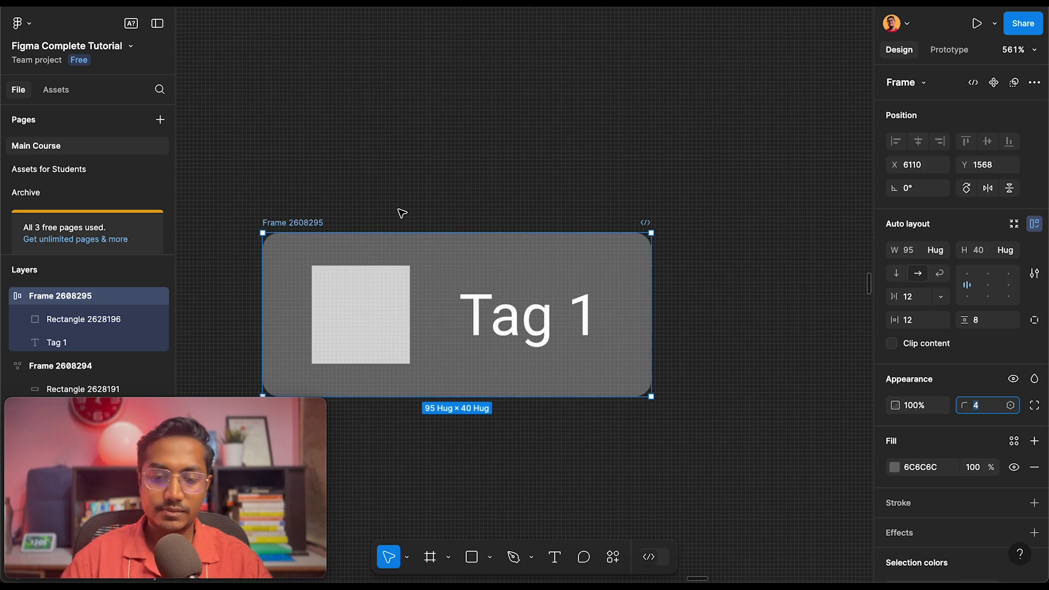
Move the Tag 1 frame to about X 6160, Y 1497 on the canvas
click(351, 187)
scroll(348, 187, down, 6)
drag(342, 195, 397, 119)
Try the long text "asdasdadsasdasdassdasdasdad" in the tag to test how the frame resizes, and undo it
double_click(448, 144)
text(asdasdadsasdasdassdasdasdad)
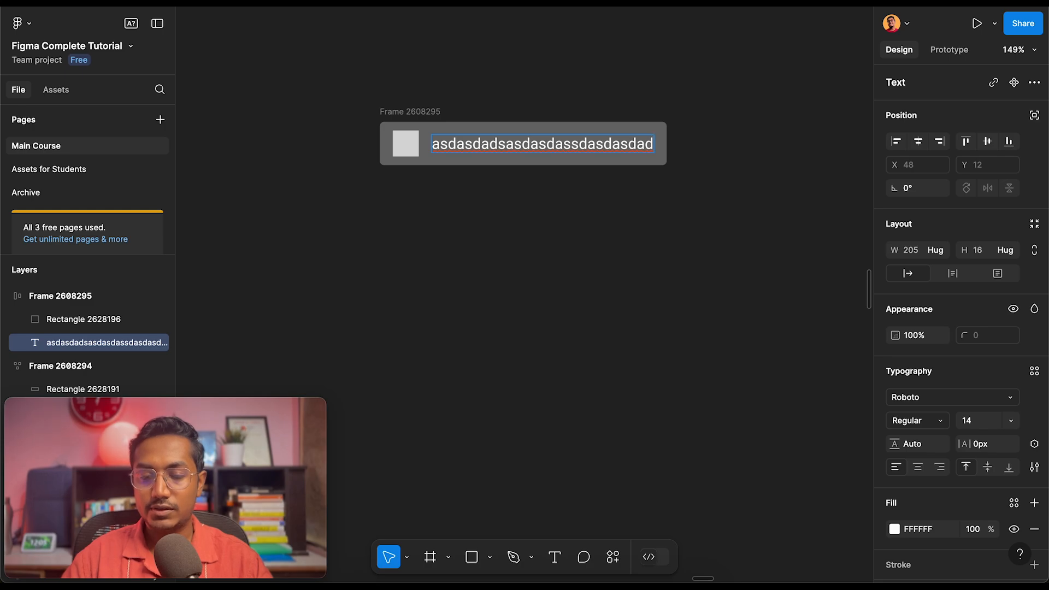
key(ctrl+z)
click(406, 88)
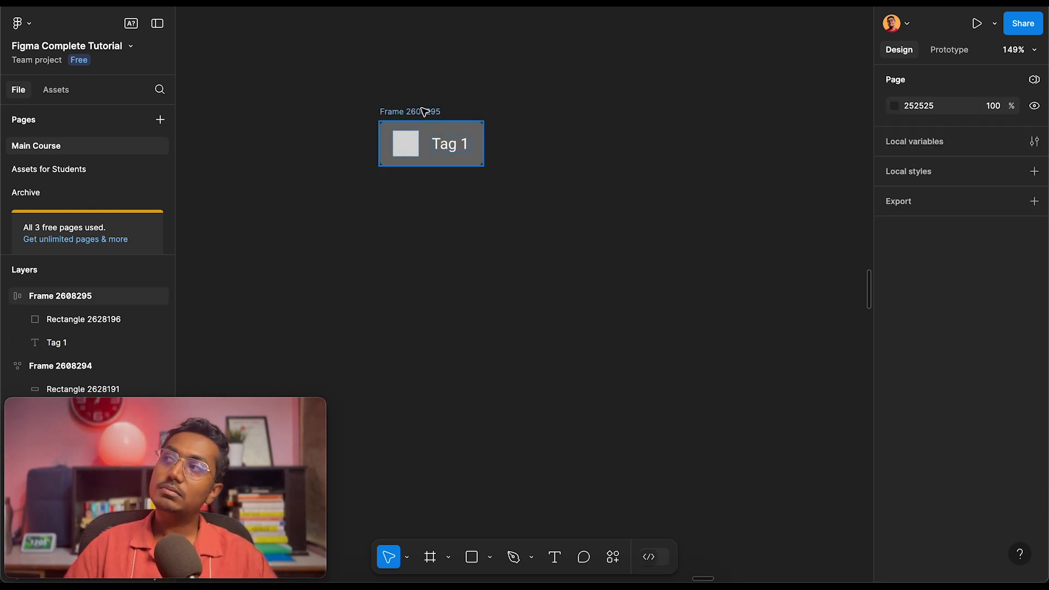
Replace the tag's text with "WWWW"
click(451, 145)
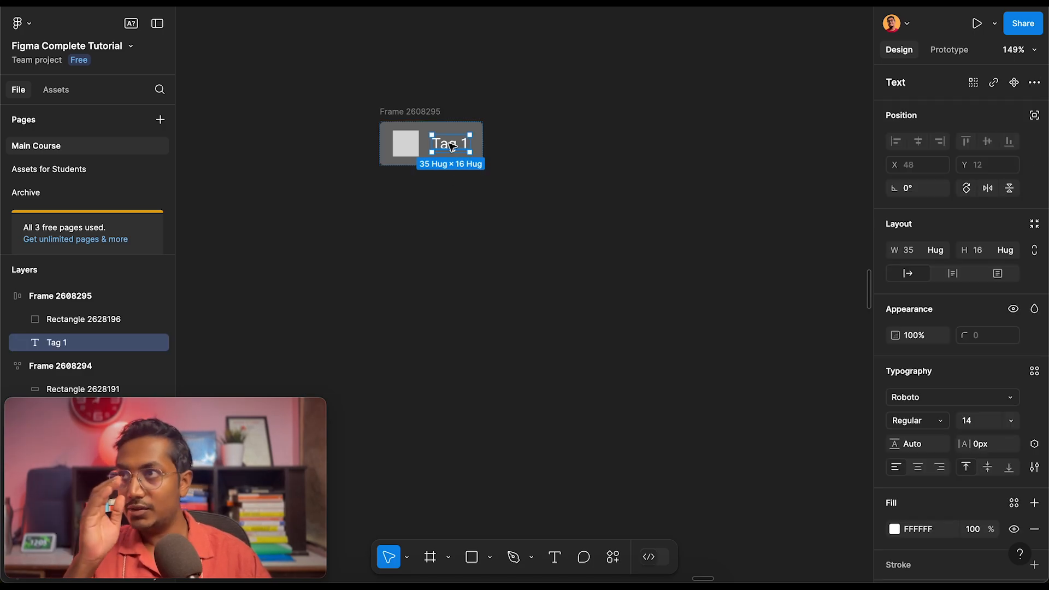
double_click(449, 145)
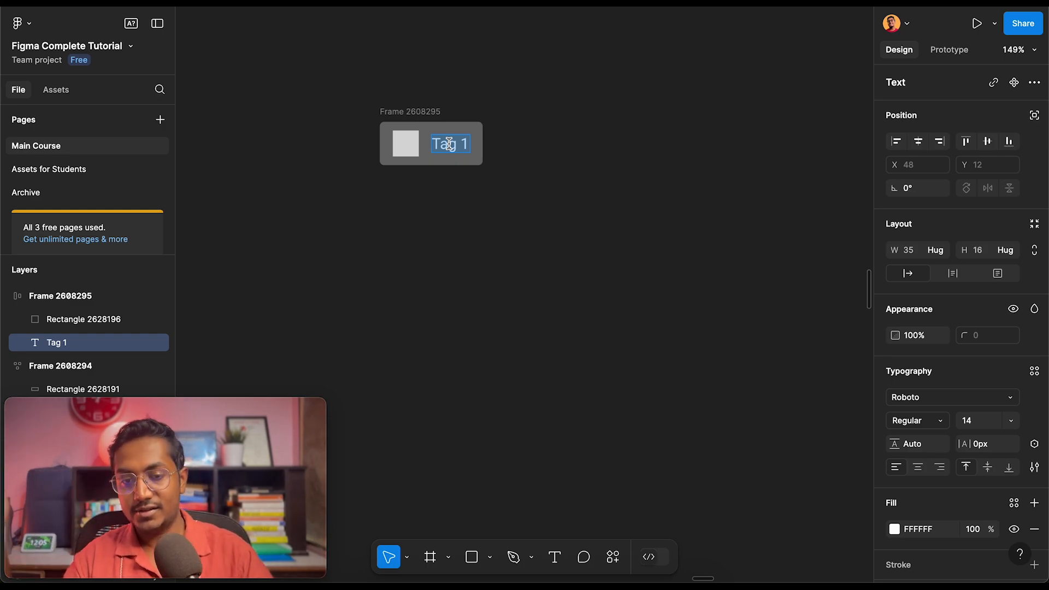
key(Escape)
scroll(455, 194, up, 2)
scroll(455, 194, up, 5)
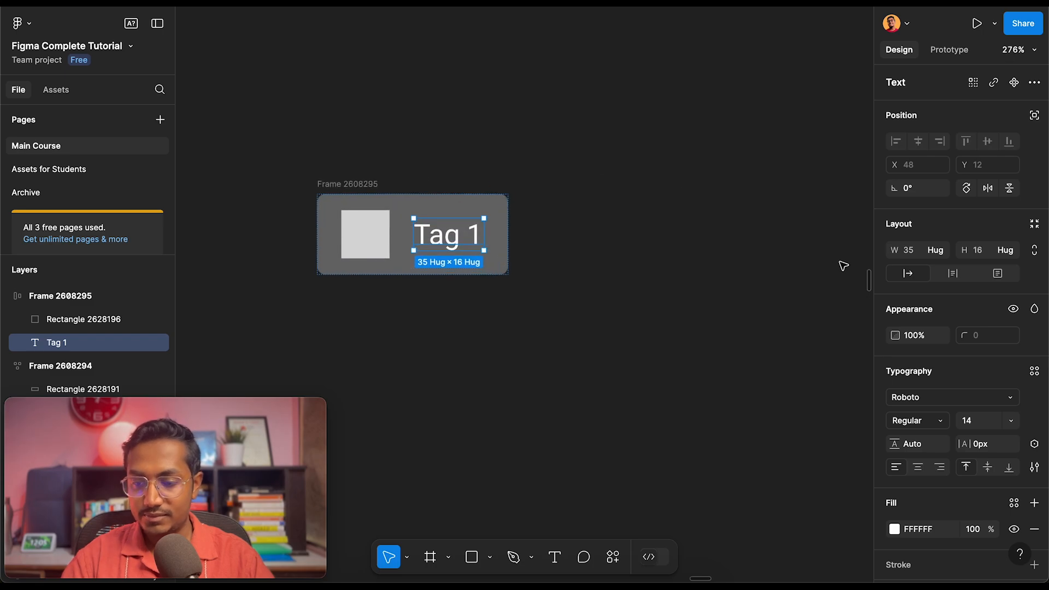
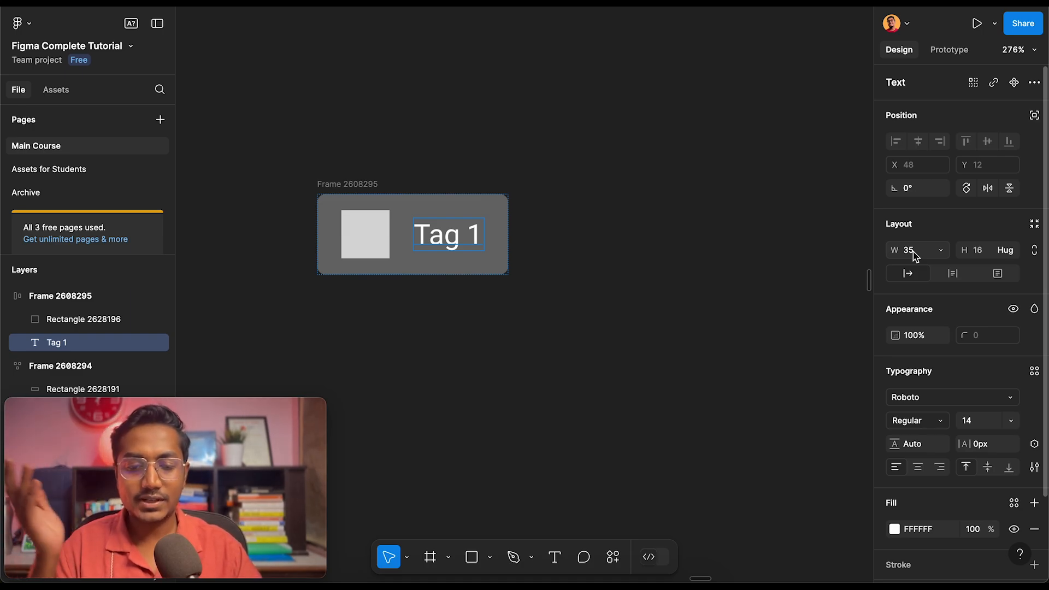
key(Return)
text(1)
key(BackSpace)
text(W)
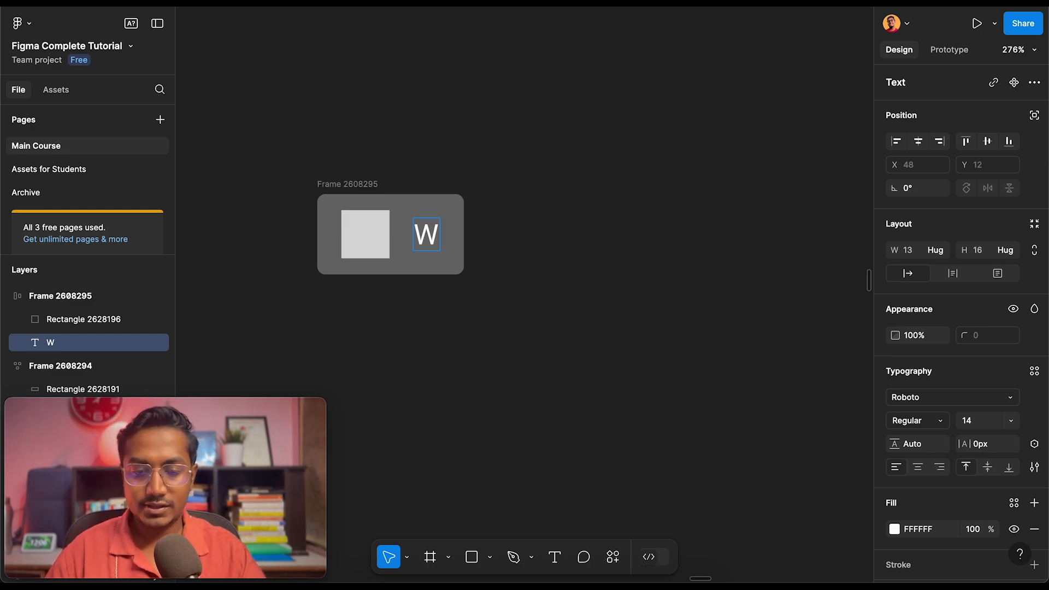
text(WWW)
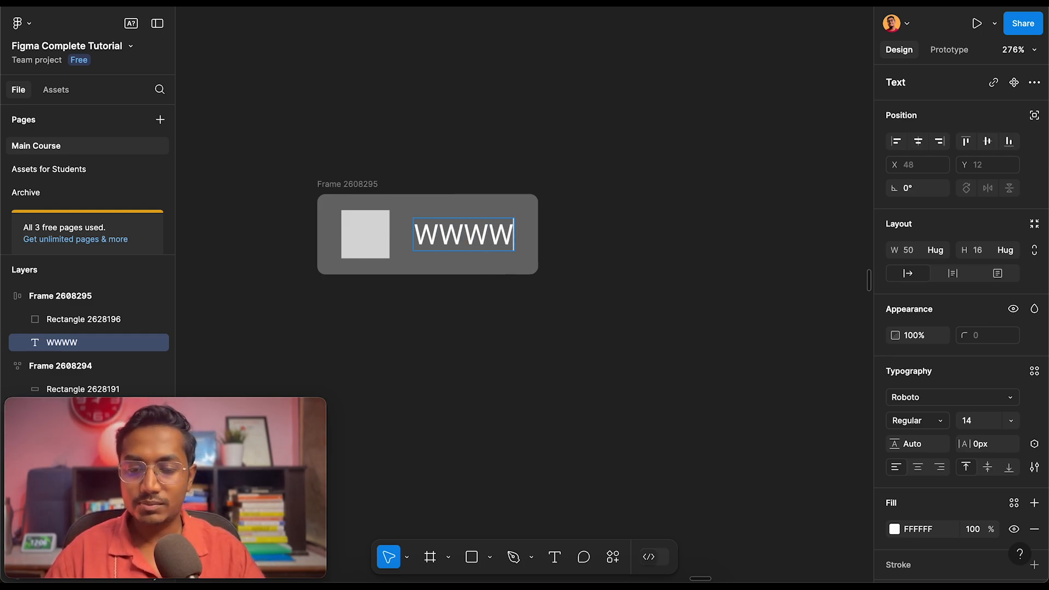
click(254, 182)
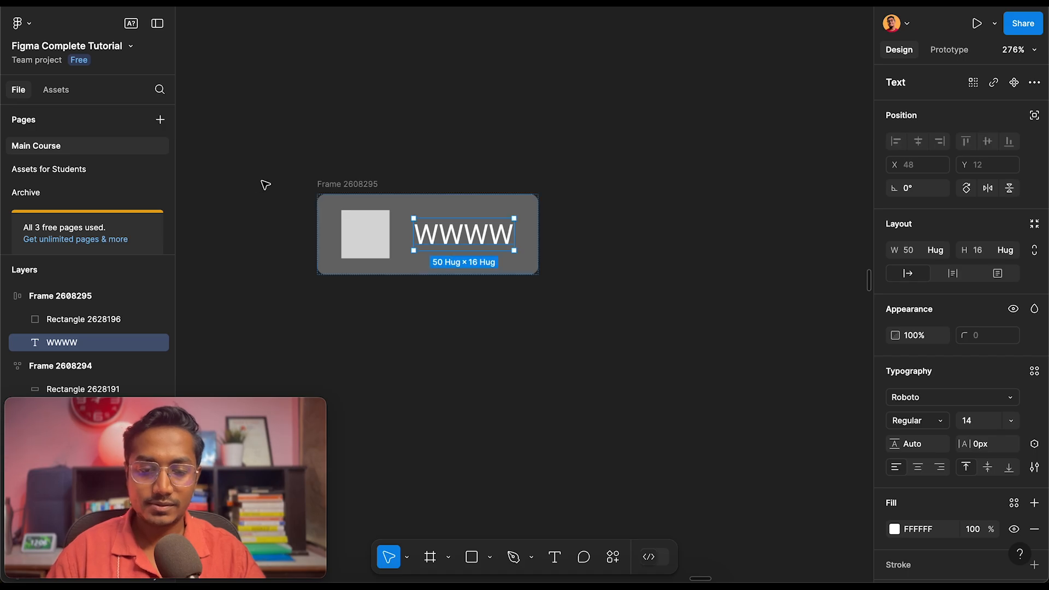
click(262, 180)
Duplicate the WWWW frame about 17 px below the original and change the copy's text to "1111"
drag(341, 181, 342, 295)
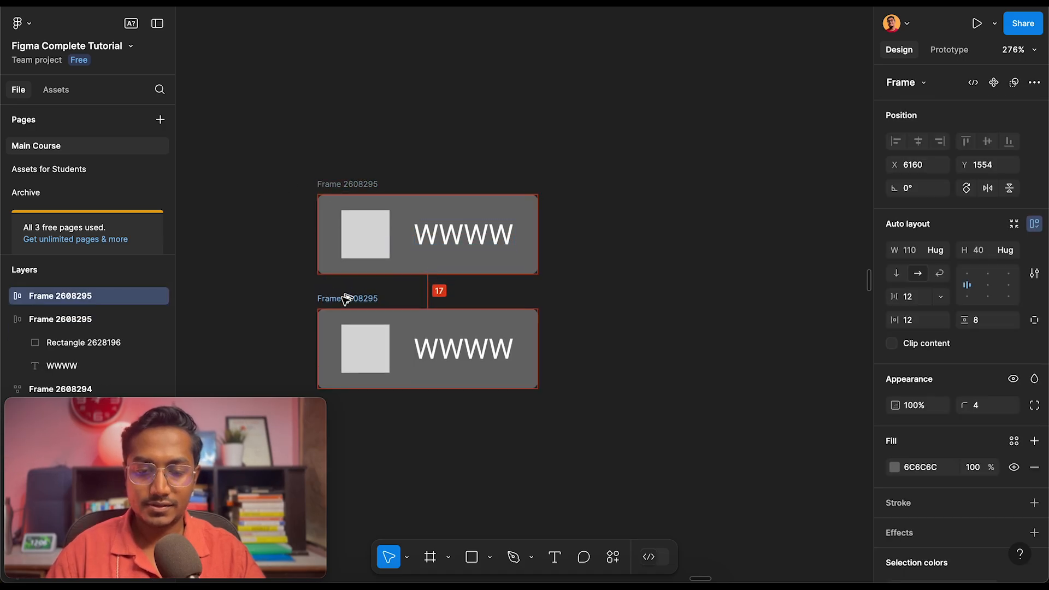
double_click(492, 357)
key(Return)
text(1111)
key(Escape)
key(Escape)
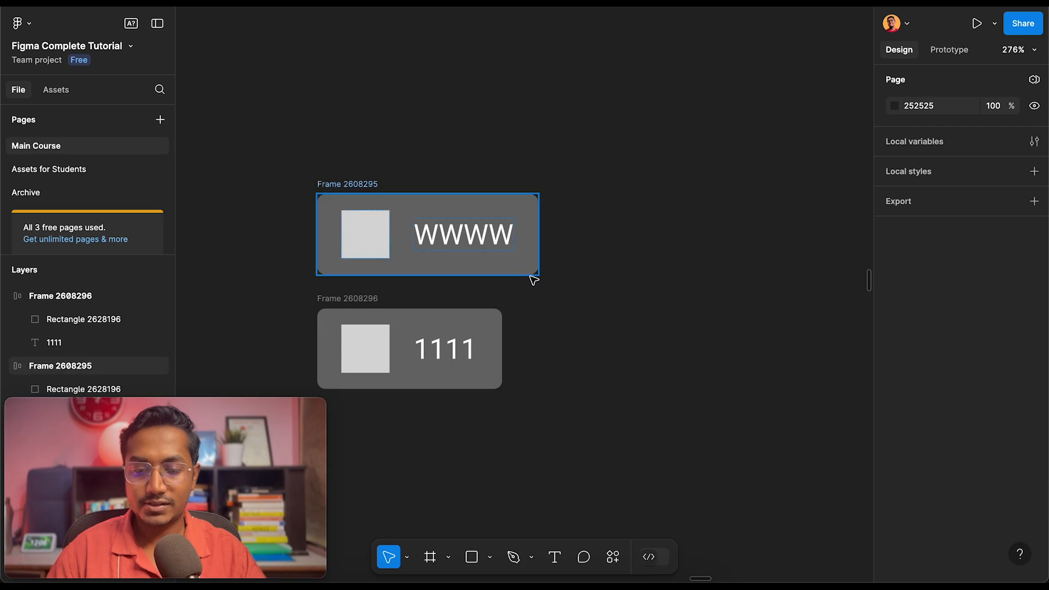
Delete the duplicated frame with the text 1111
click(356, 301)
key(Delete)
Add a maximum width of 100 to the WWWW text
double_click(458, 242)
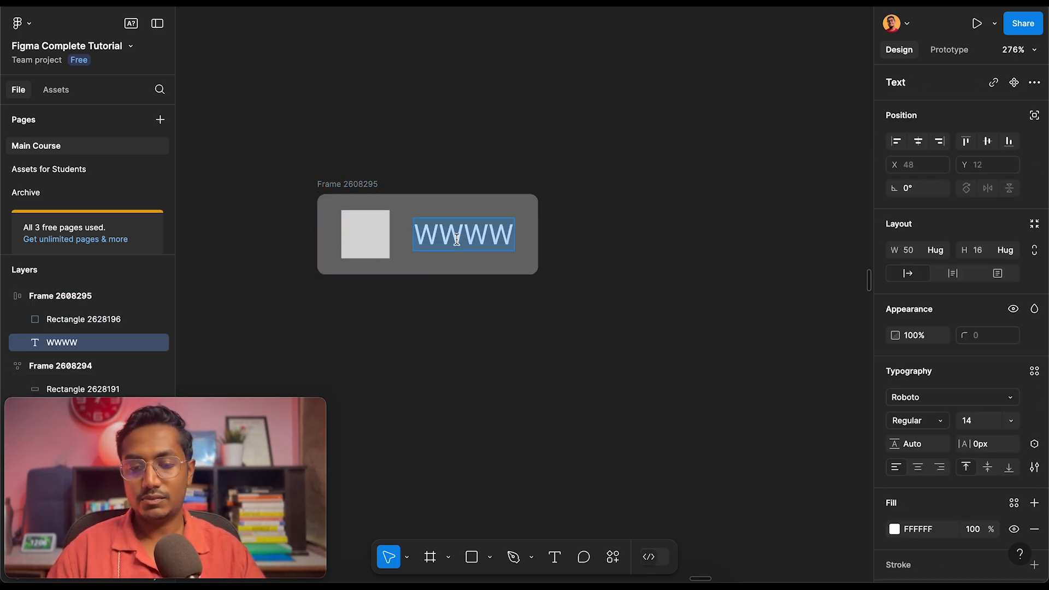
key(Escape)
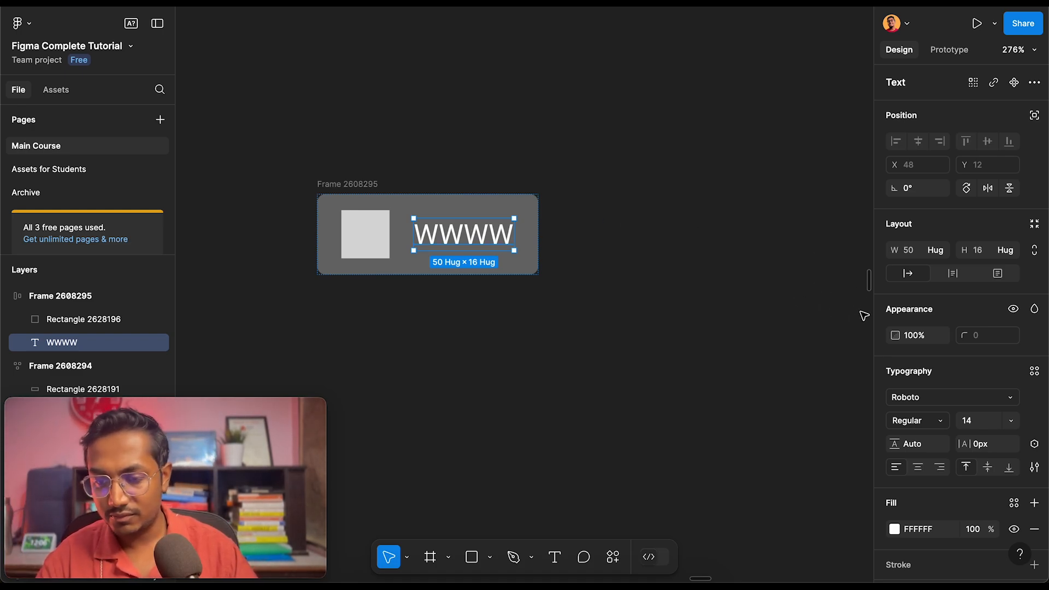
click(940, 251)
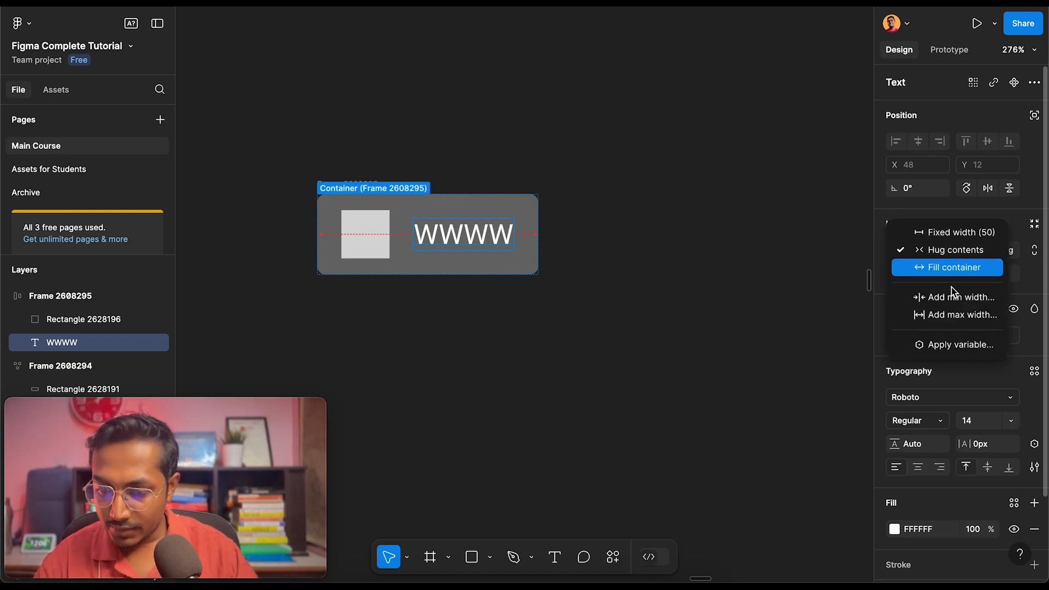
click(968, 319)
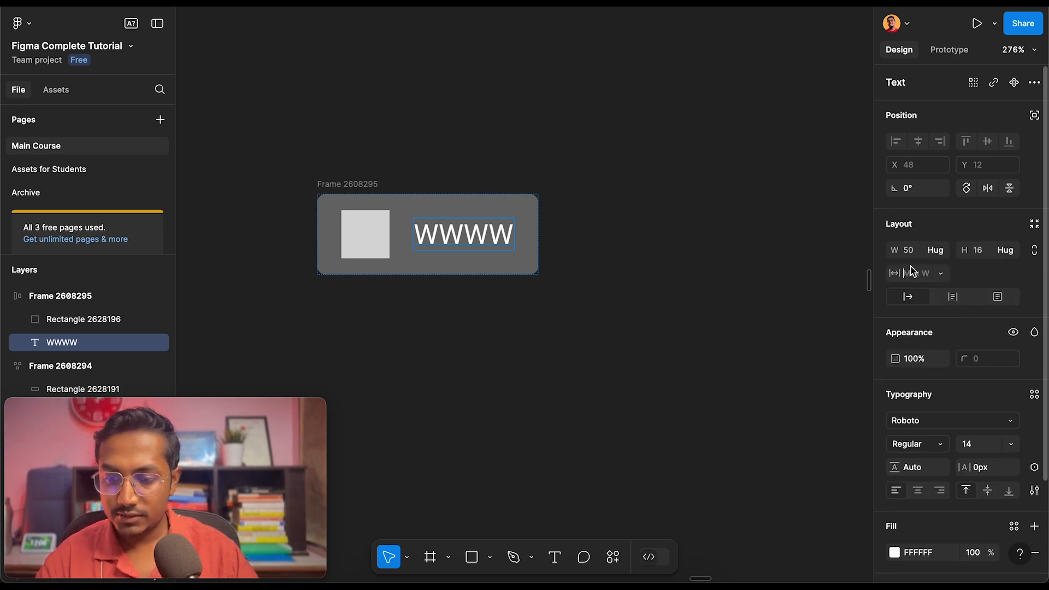
text(10)
key(Return)
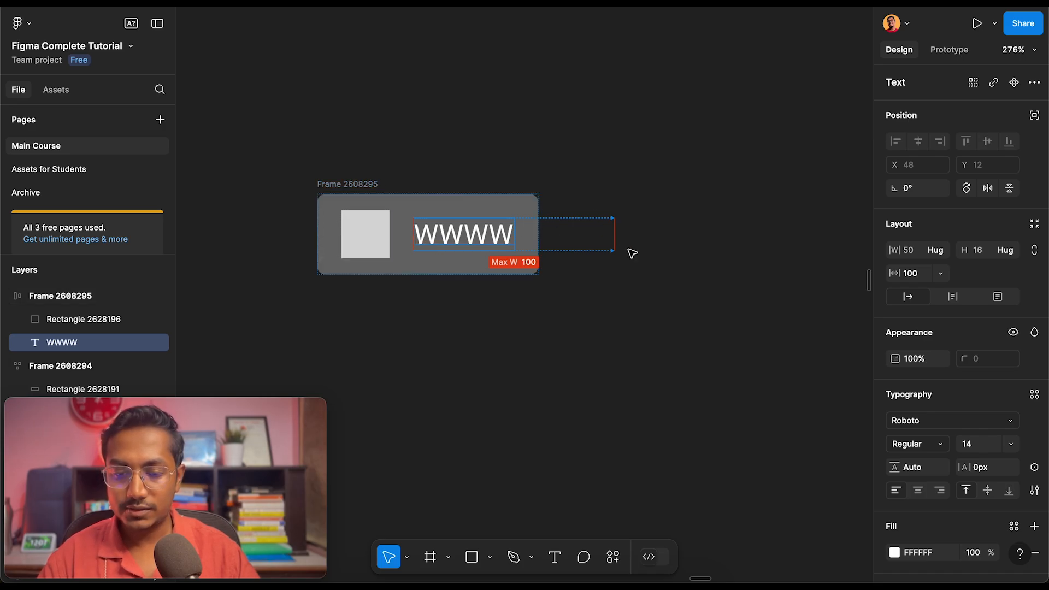
click(696, 349)
Append "sadandskanskdankdk" to the WWWW text to test wrapping at the maximum width
click(461, 224)
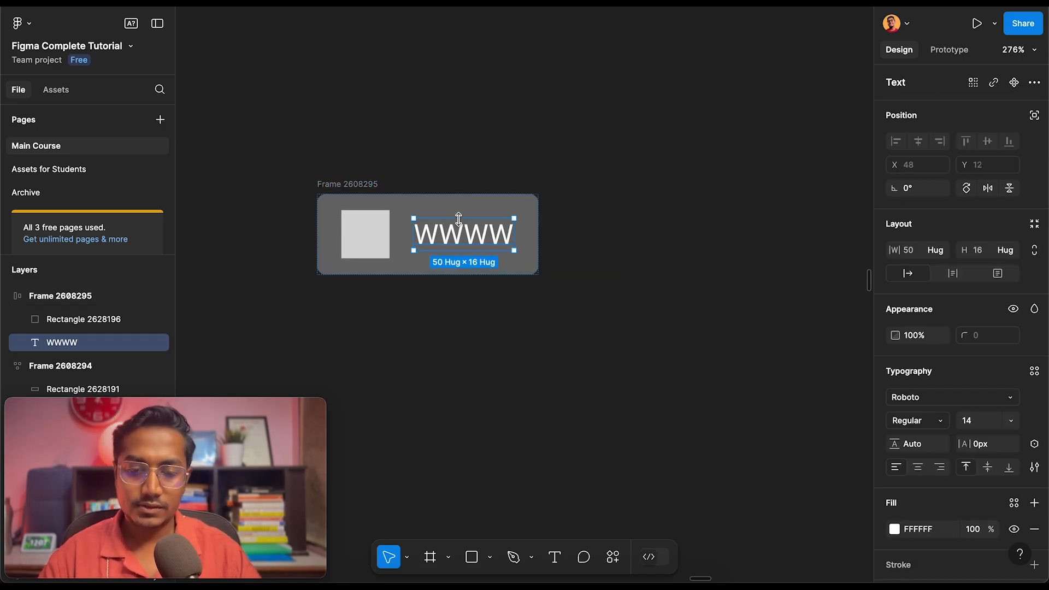
click(344, 186)
double_click(483, 232)
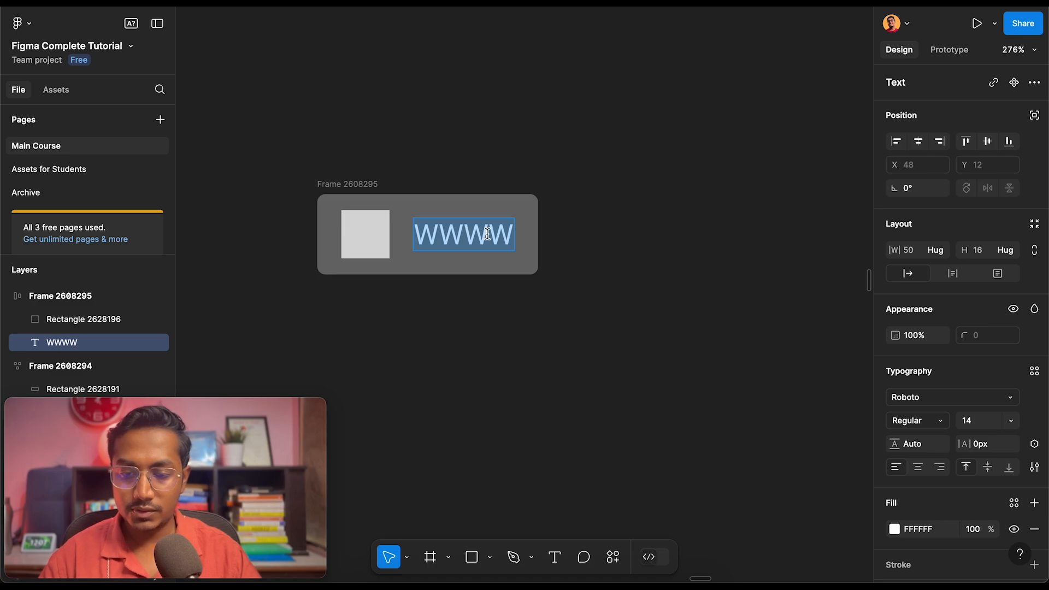
key(Right)
text(sadandskanskdankdk)
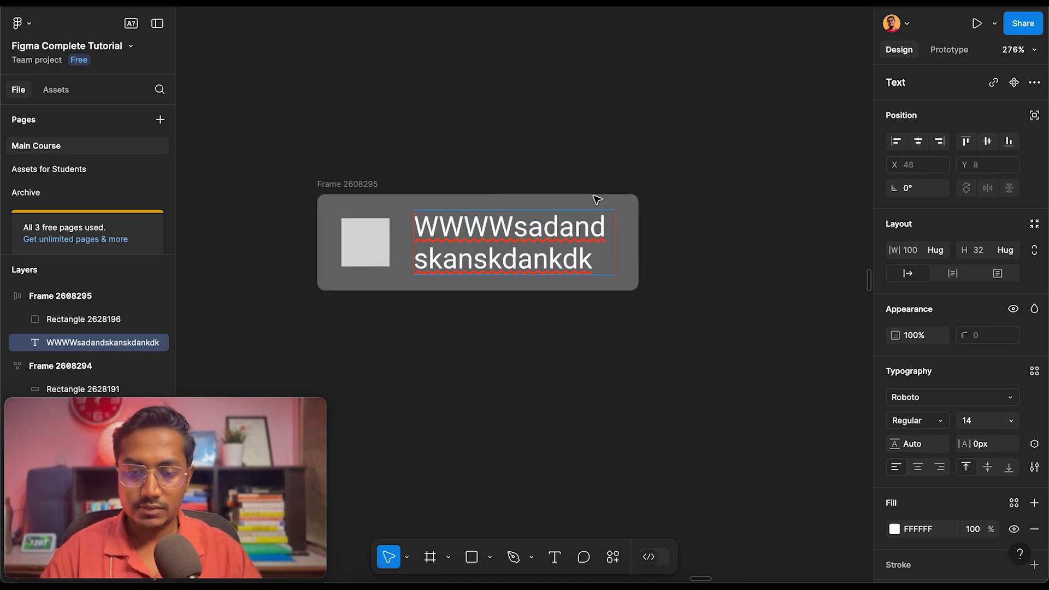
key(Escape)
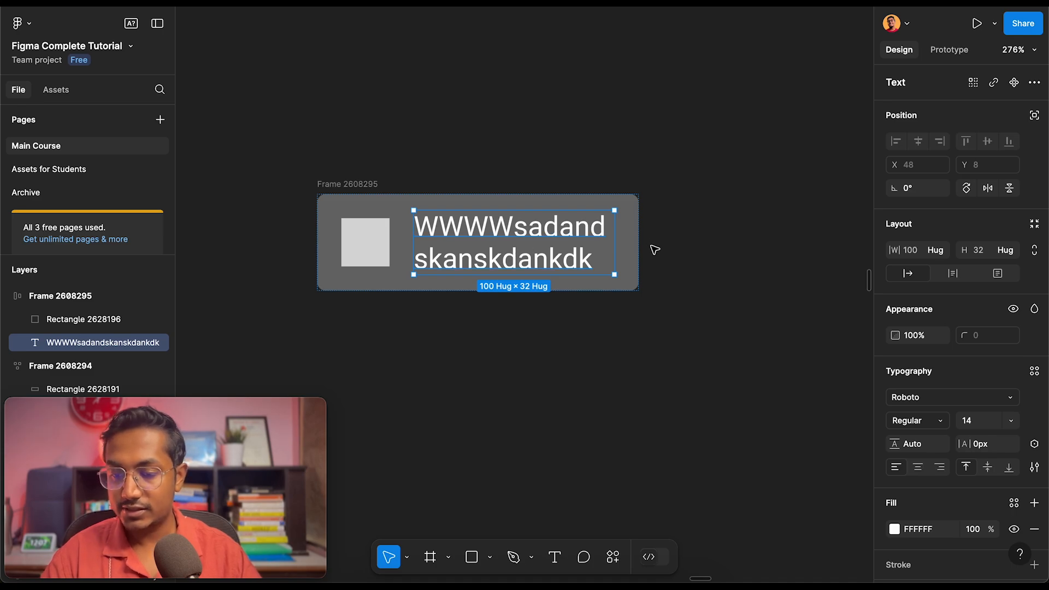
Inspect the sizing settings of the tag frame and of the wrapped text inside it
scroll(973, 373, down, 1)
scroll(972, 370, up, 1)
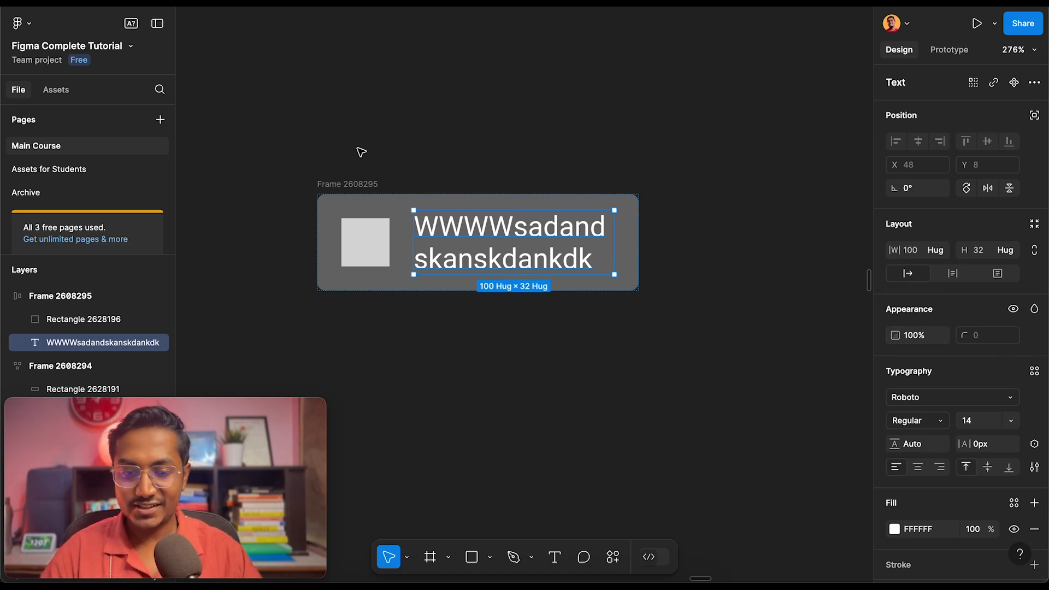
click(361, 183)
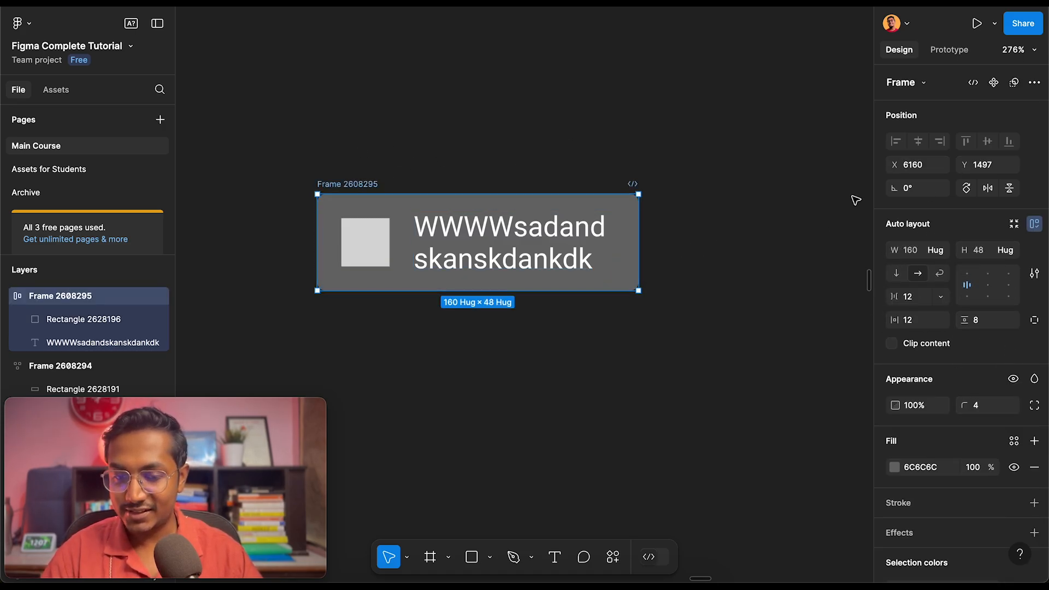
click(458, 249)
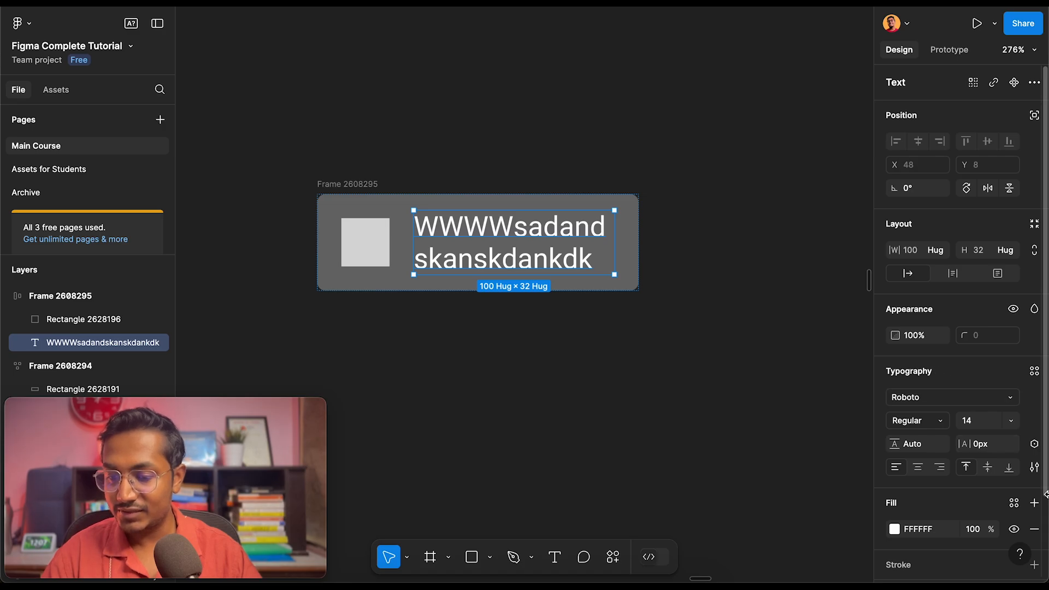
Turn on text truncation for the wrapped text in the tag, limited to a maximum of 1 line
click(1034, 468)
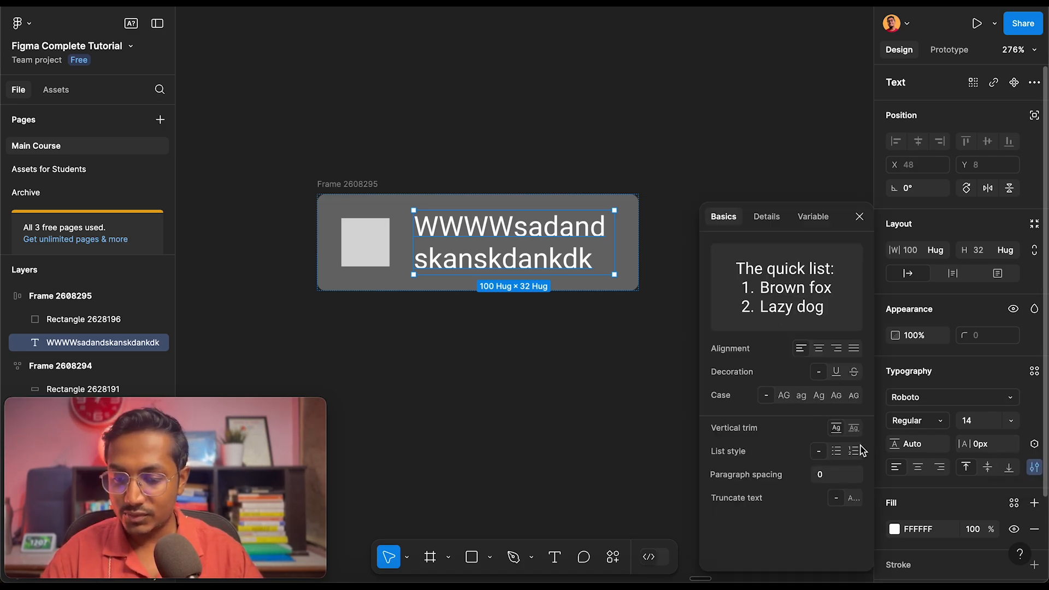
click(853, 498)
click(834, 529)
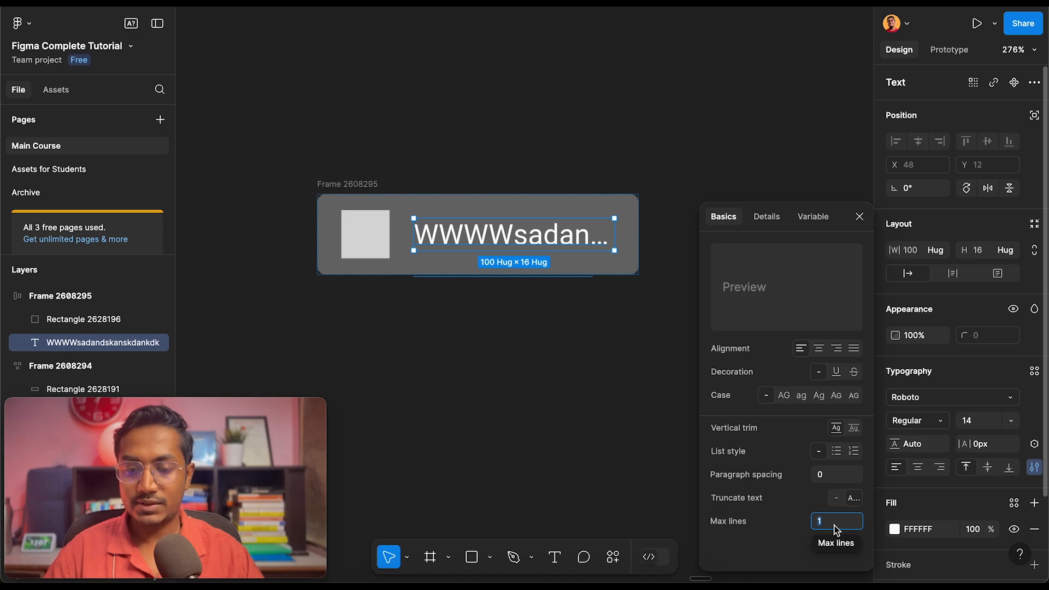
click(554, 363)
click(490, 255)
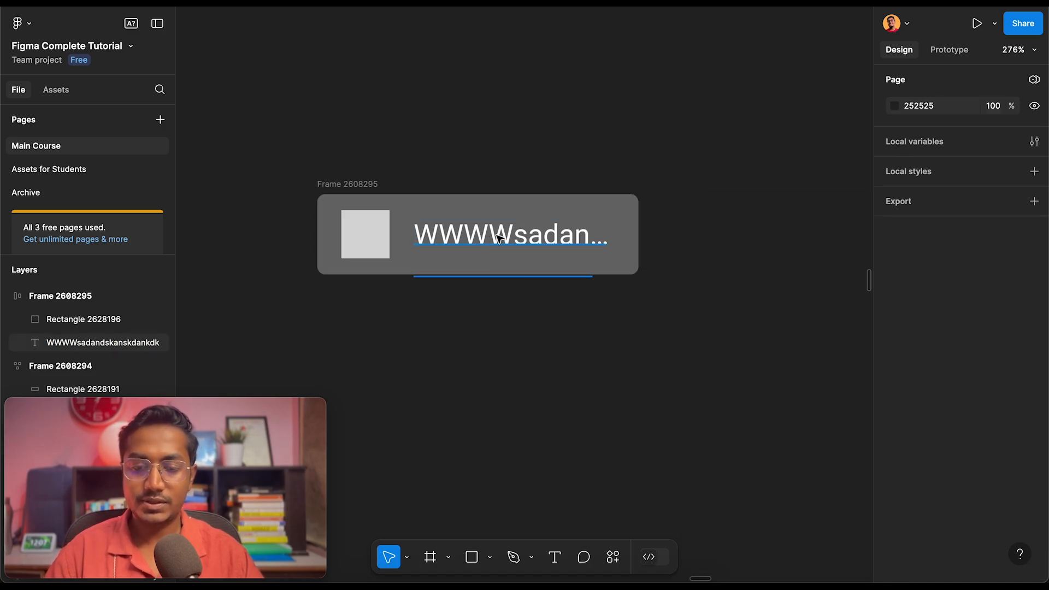
Replace the tag's text with "hghhhhjjkjkhk" to test hug sizing below the maximum width
double_click(496, 235)
text(hghhhh)
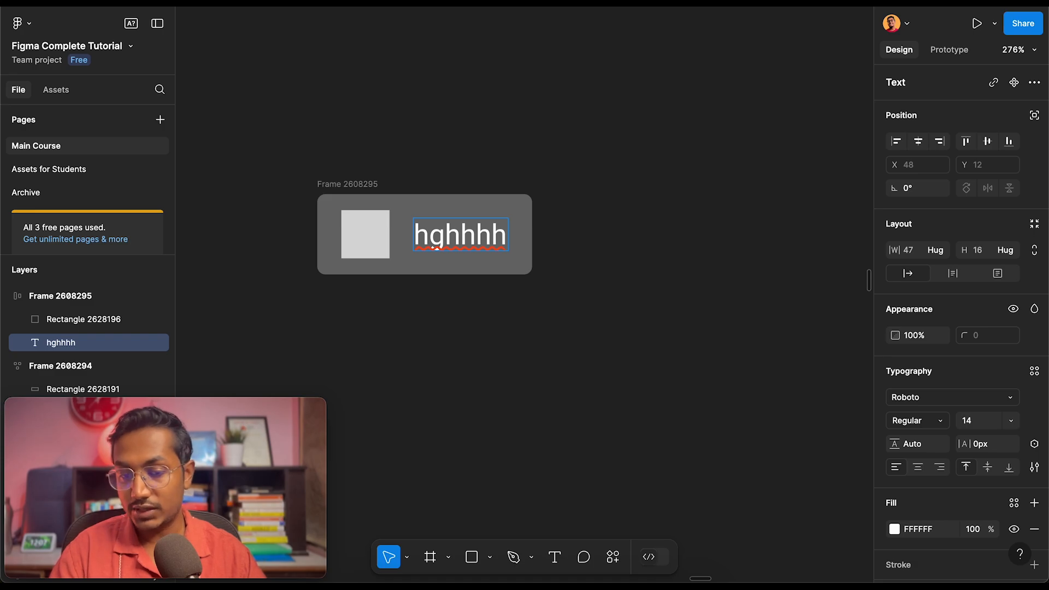
text(jjkjkhk)
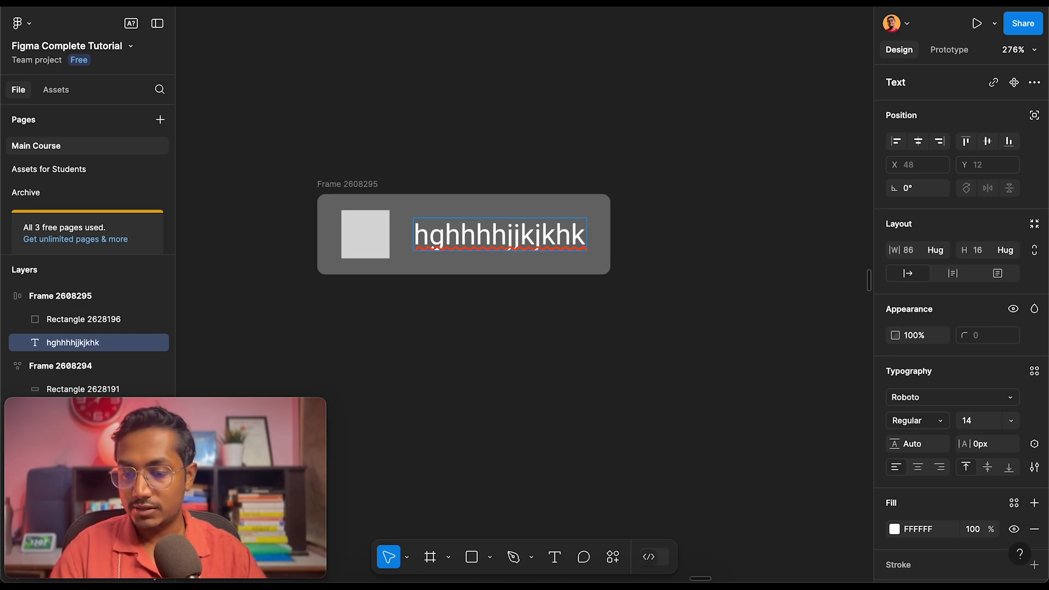
key(Escape)
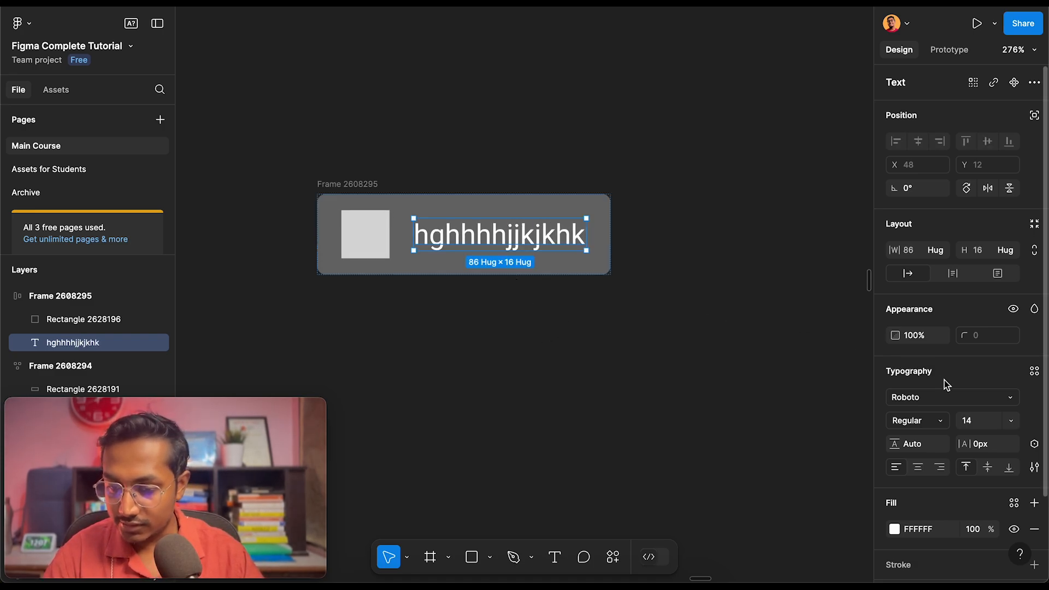
scroll(925, 444, down, 1)
scroll(922, 437, up, 1)
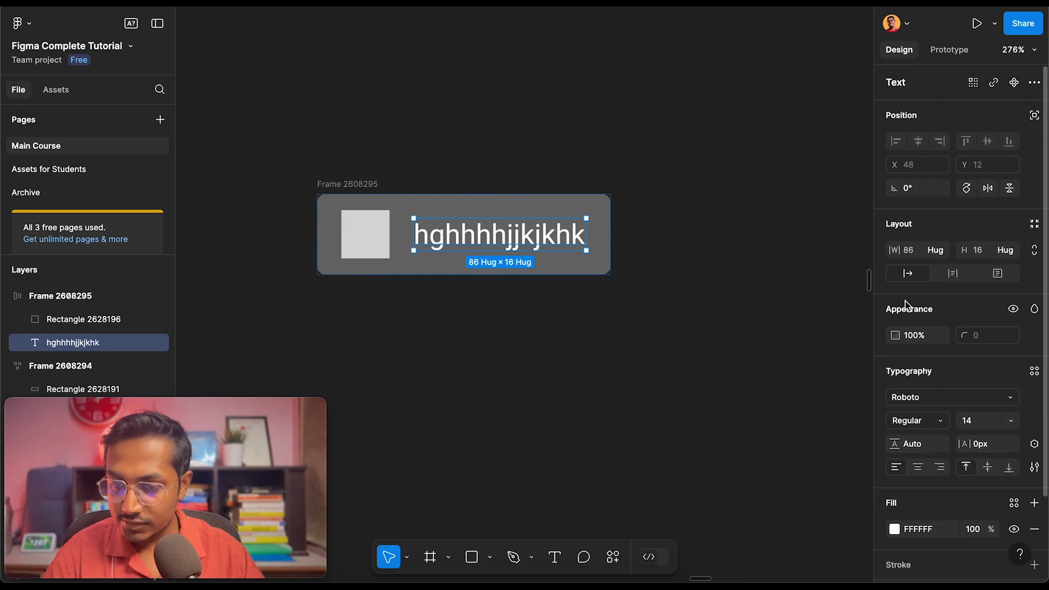
Insert "aa" before the last letter of the tag text to push it past the maximum width
key(Return)
click(570, 235)
text(a)
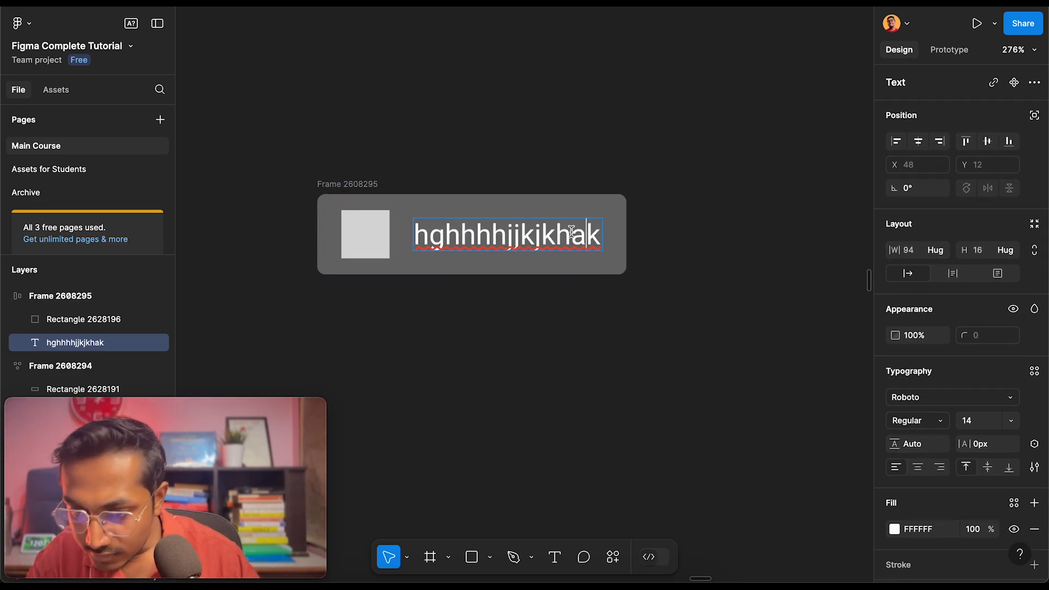
text(a)
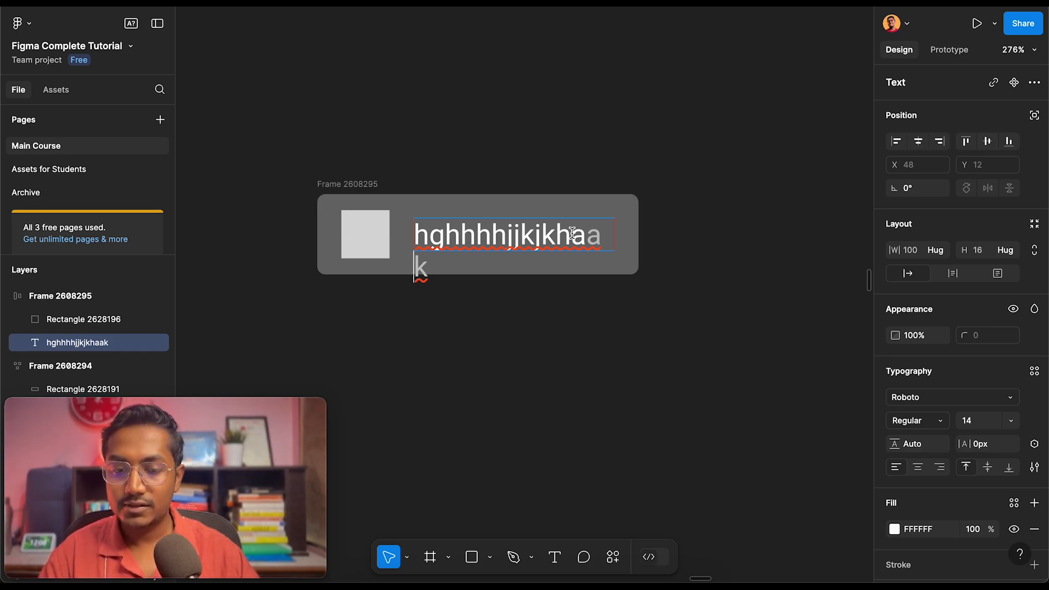
key(Escape)
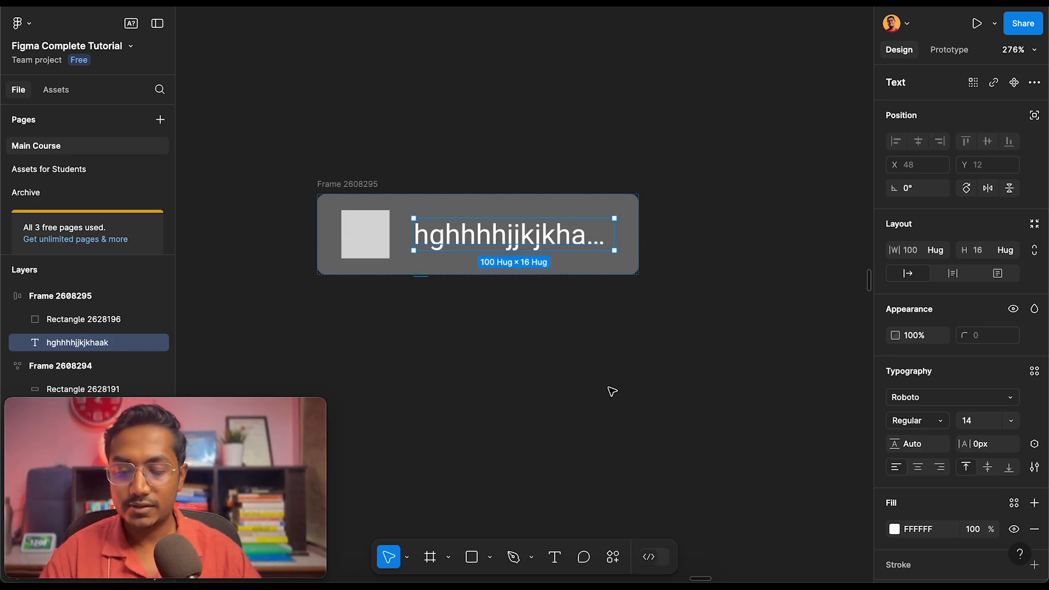
Inspect the width sizing options of the truncated tag text
click(938, 251)
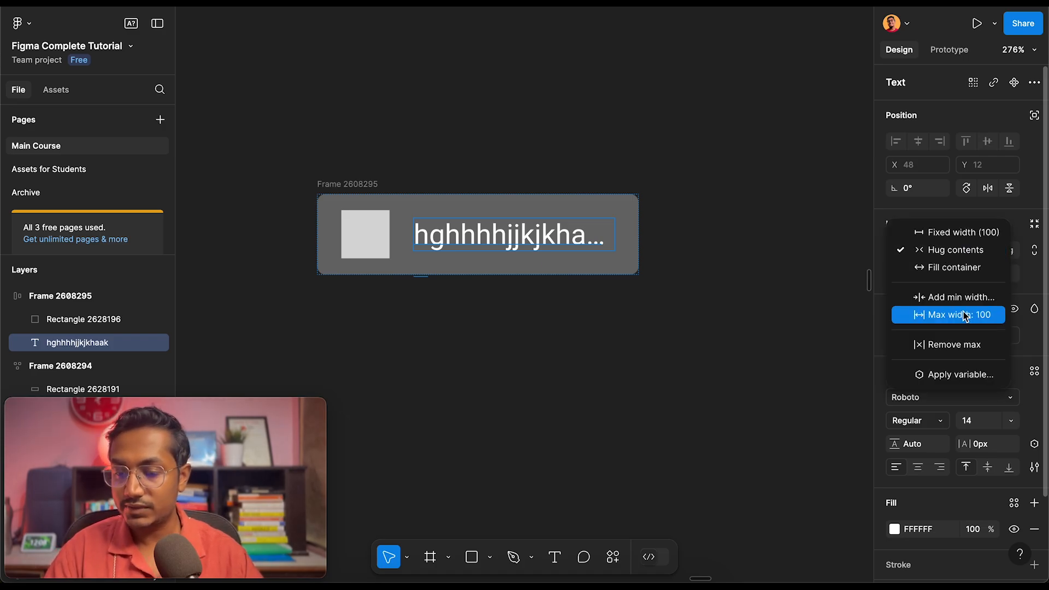
click(625, 368)
click(459, 247)
Append "sdmbasdbajdsbjkabdjk" to the Big Billion Day Purchase title on the Transactions screen to test its truncation
scroll(460, 248, down, 10)
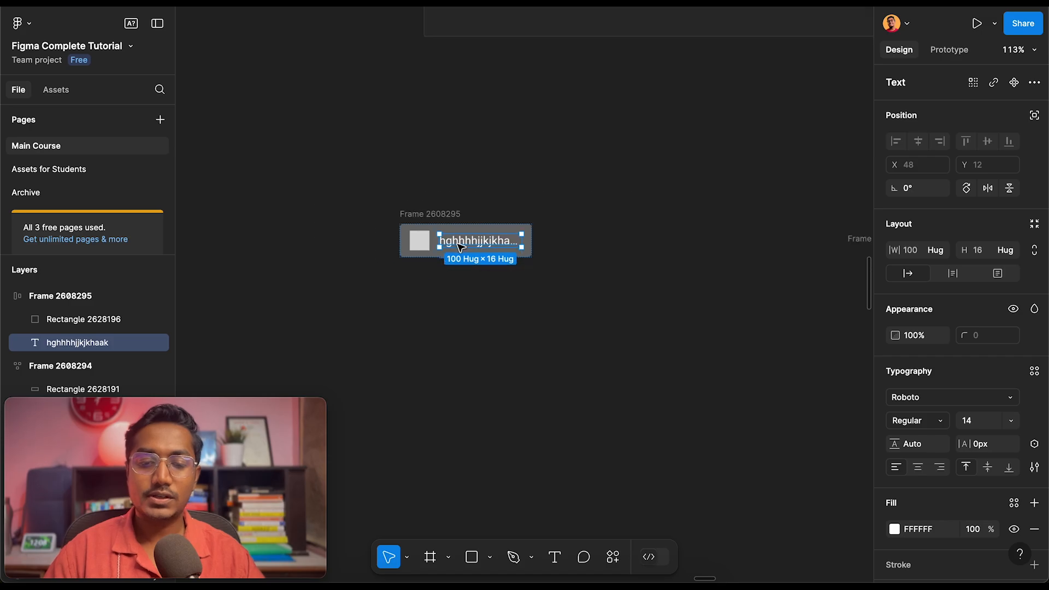
scroll(460, 247, up, 5)
scroll(461, 248, up, 5)
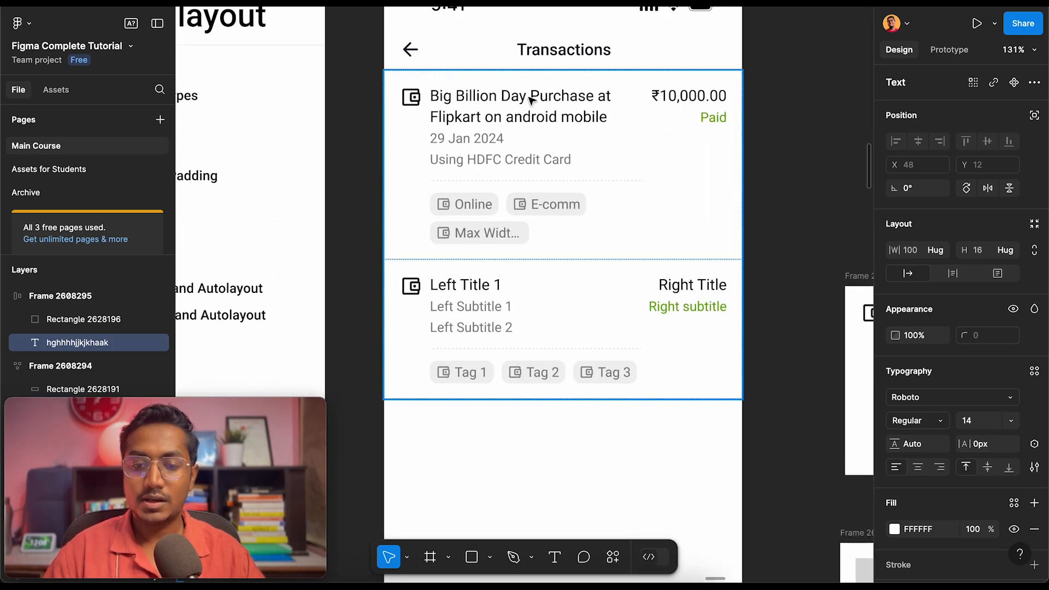
click(528, 99)
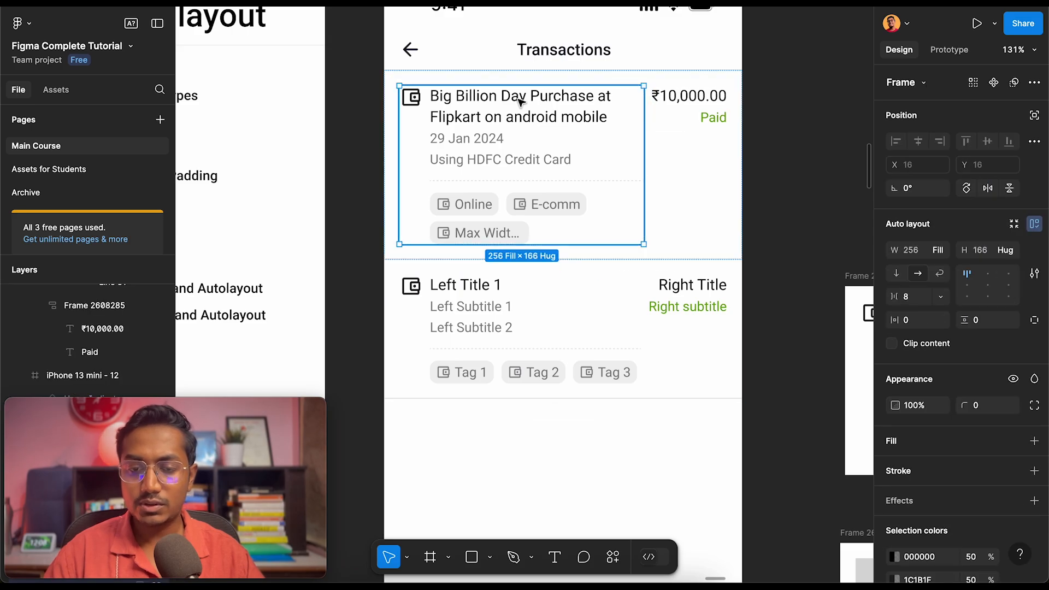
scroll(527, 100, up, 3)
double_click(500, 109)
double_click(499, 108)
click(592, 124)
click(650, 125)
text(sdm basdbajdsbjkabdjk)
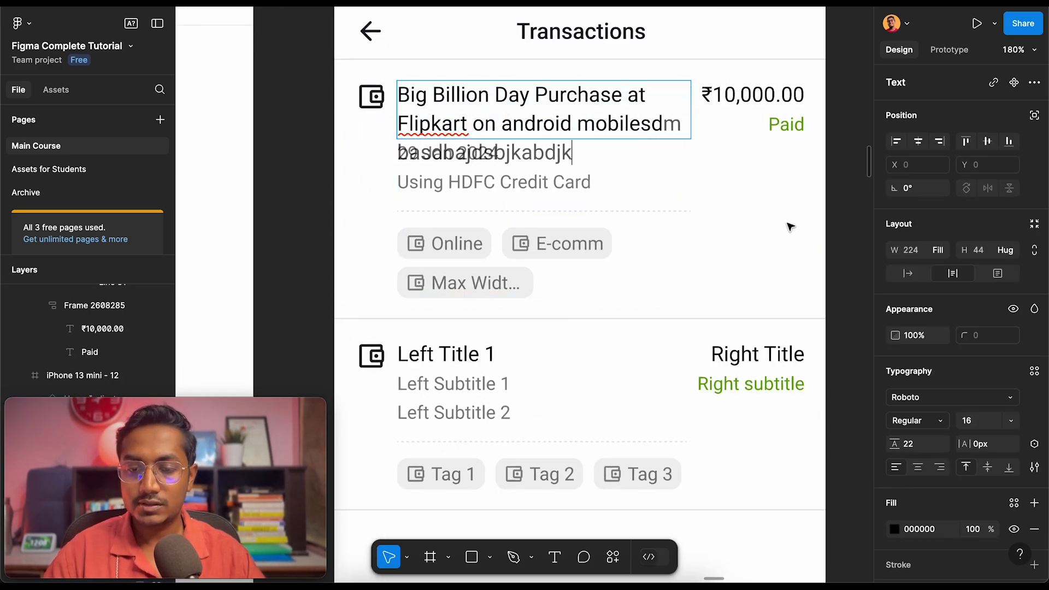
key(Escape)
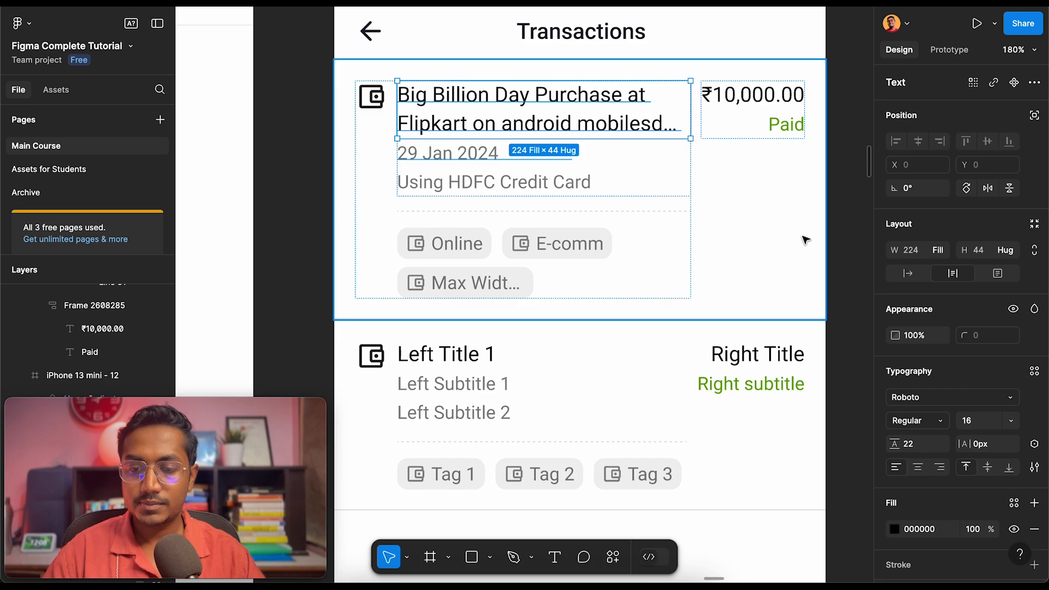
Set the truncation limit of the Big Billion Day Purchase title to a maximum of 3 lines
double_click(675, 130)
key(Escape)
key(Escape)
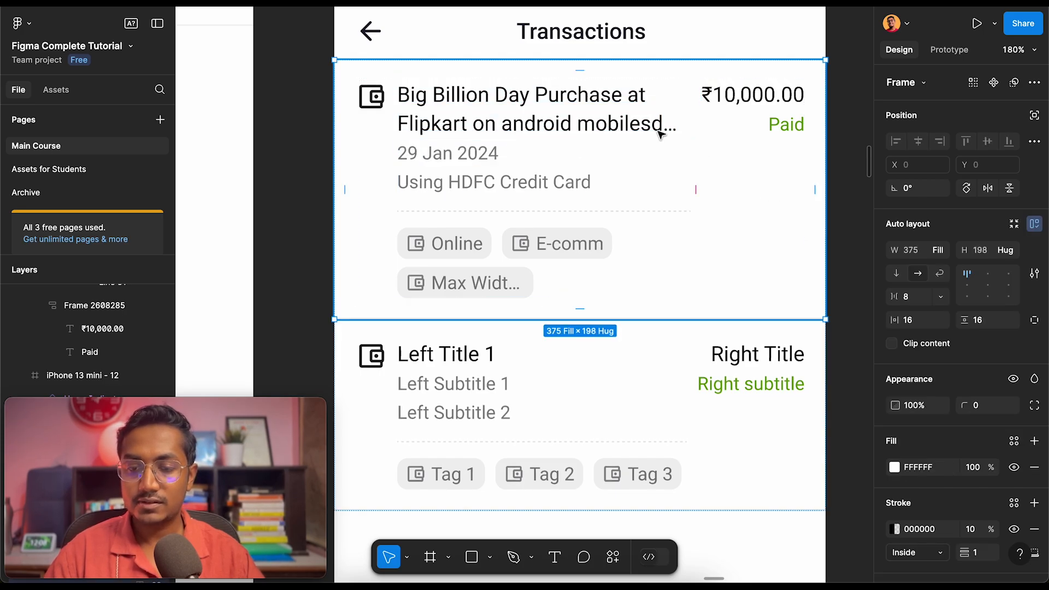
double_click(608, 120)
double_click(608, 120)
double_click(608, 121)
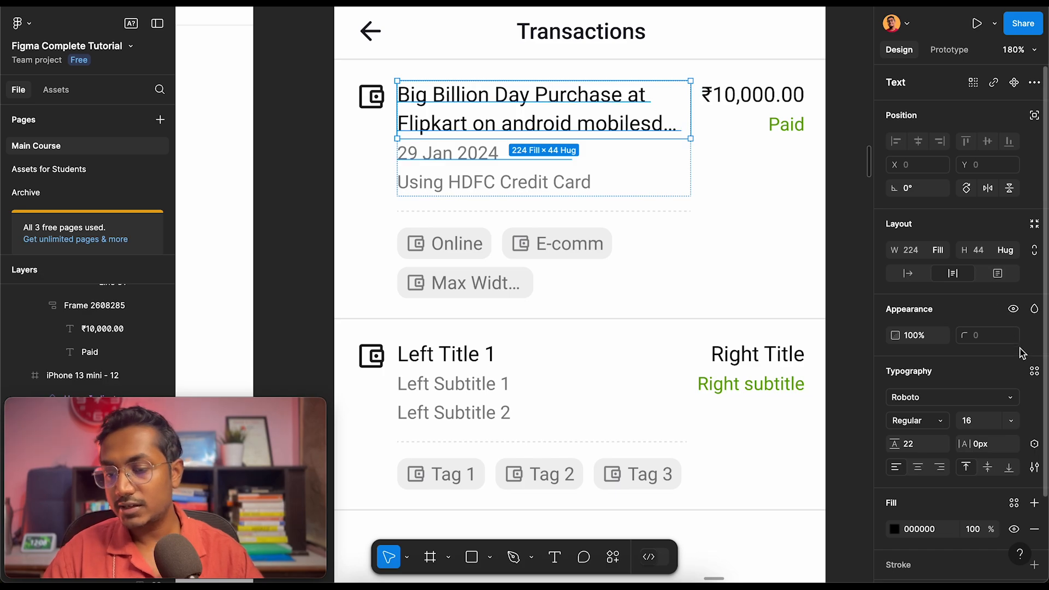
click(1032, 469)
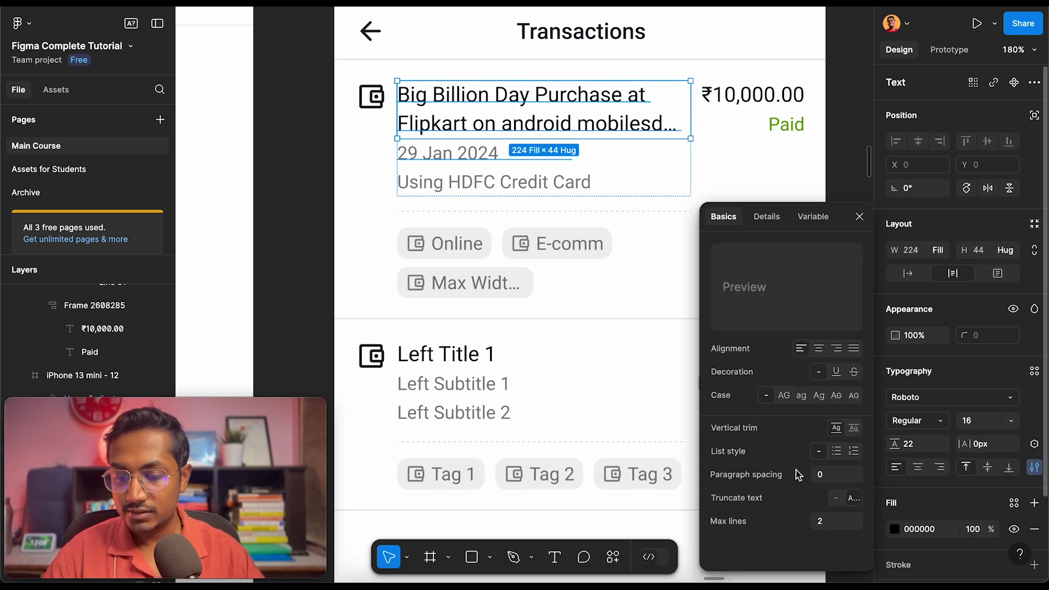
click(827, 526)
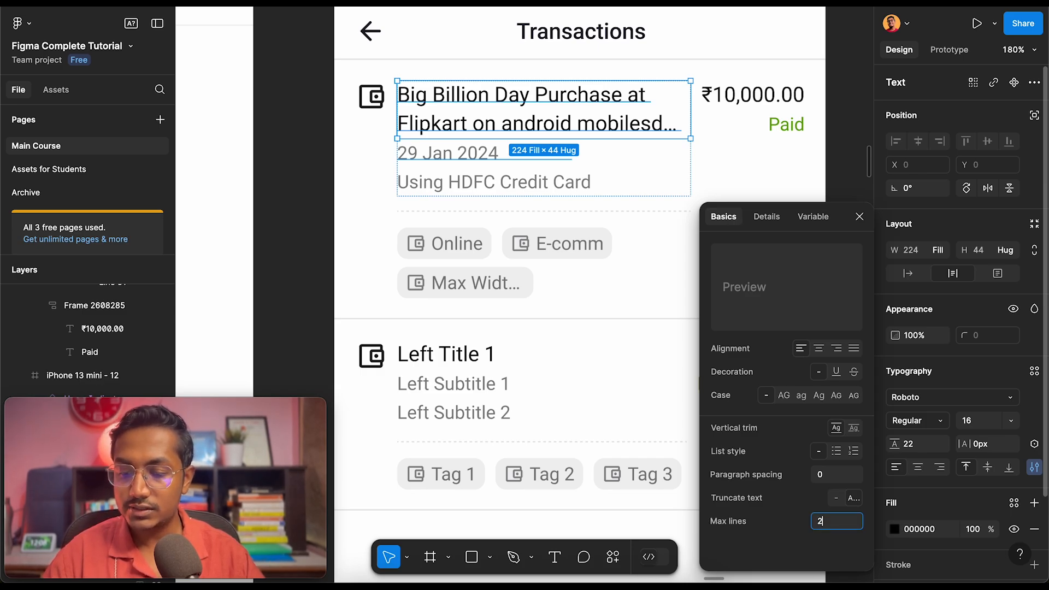
text(3)
Append another long run of random letters to the transaction title to overflow its three-line limit
double_click(609, 162)
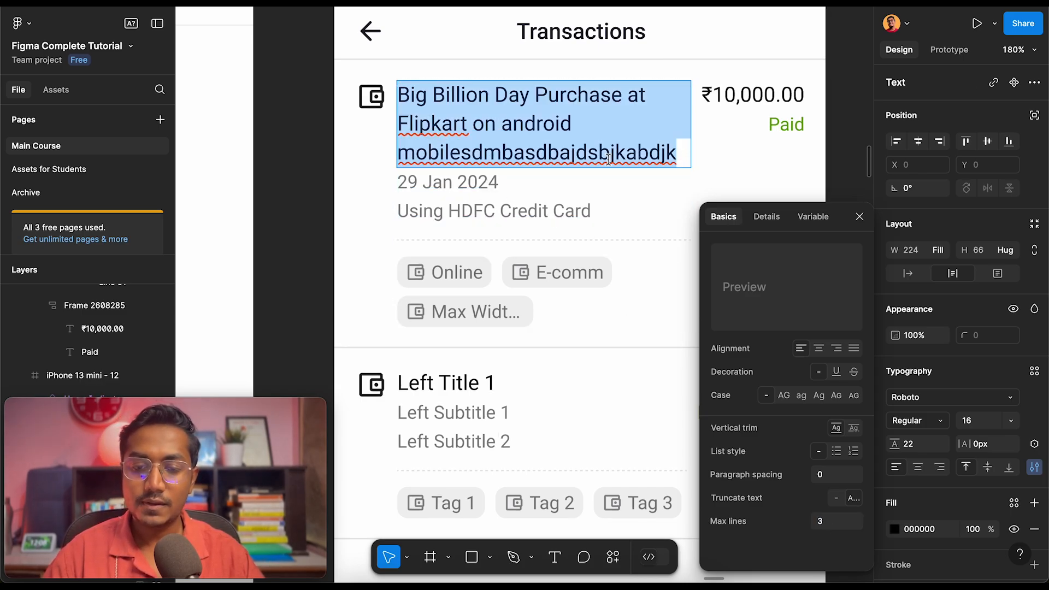
click(669, 153)
text(adskjahkdhkjakdhkajhdskj)
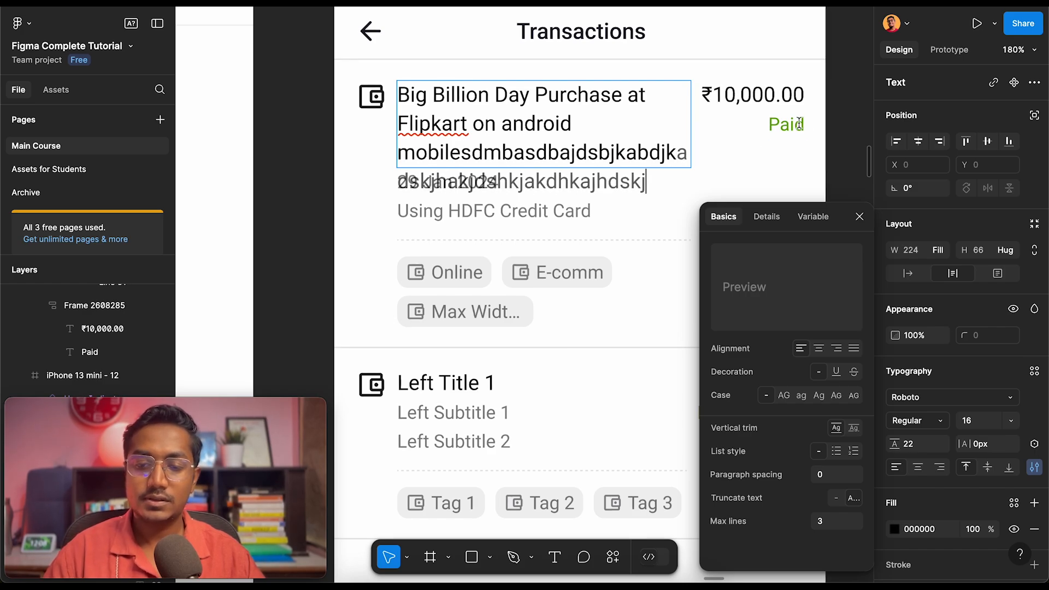
key(Escape)
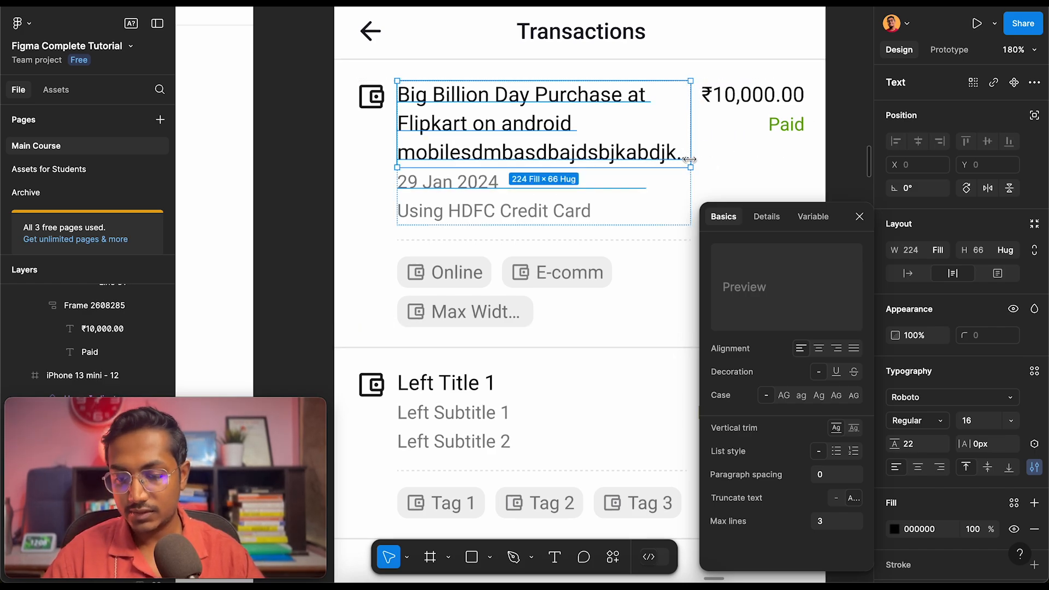
Set the transaction title's maximum lines to 2 and deselect it
click(835, 519)
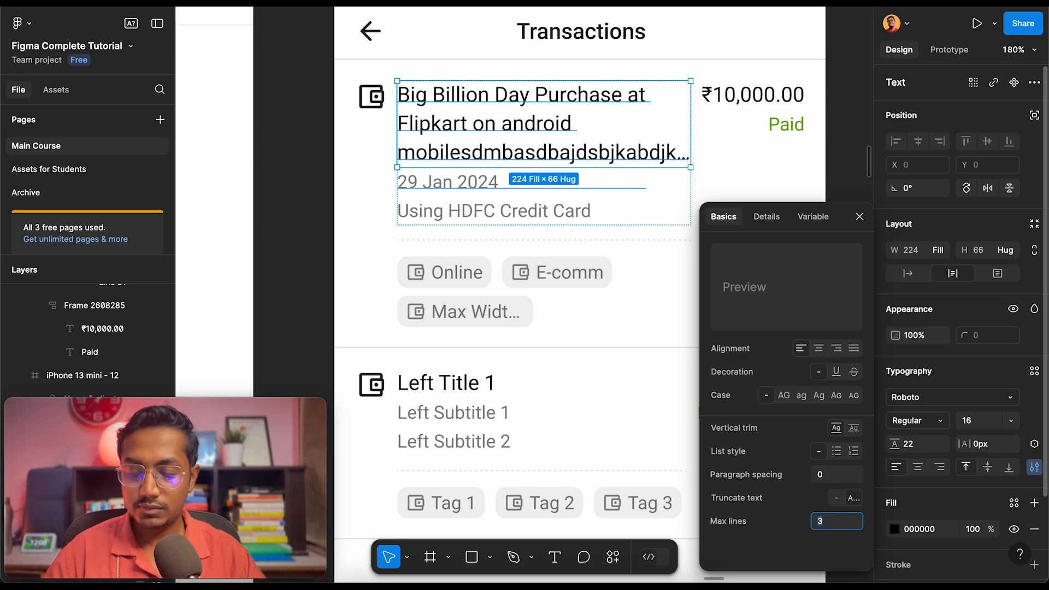
text(2)
key(Return)
scroll(591, 236, down, 3)
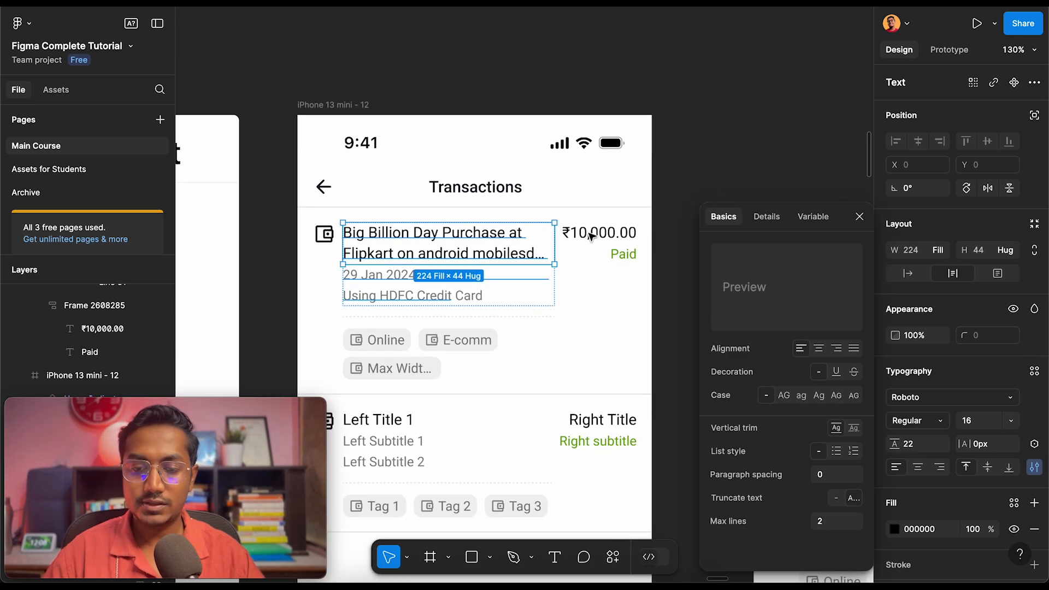
click(709, 159)
Review the topic list on the Auto layout outline card, including the Alignments entry
scroll(709, 159, down, 10)
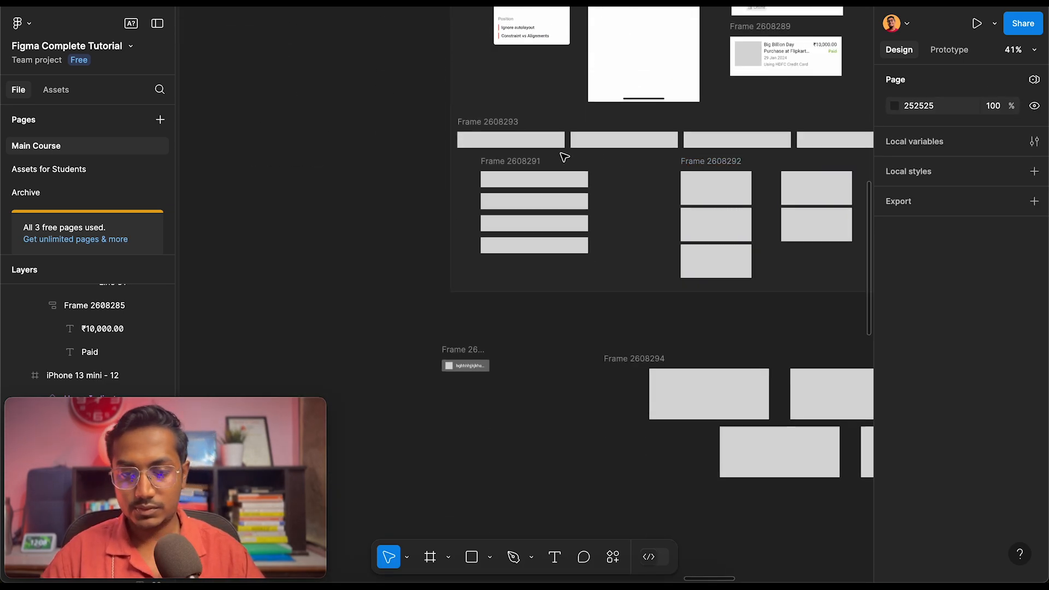
scroll(564, 158, up, 3)
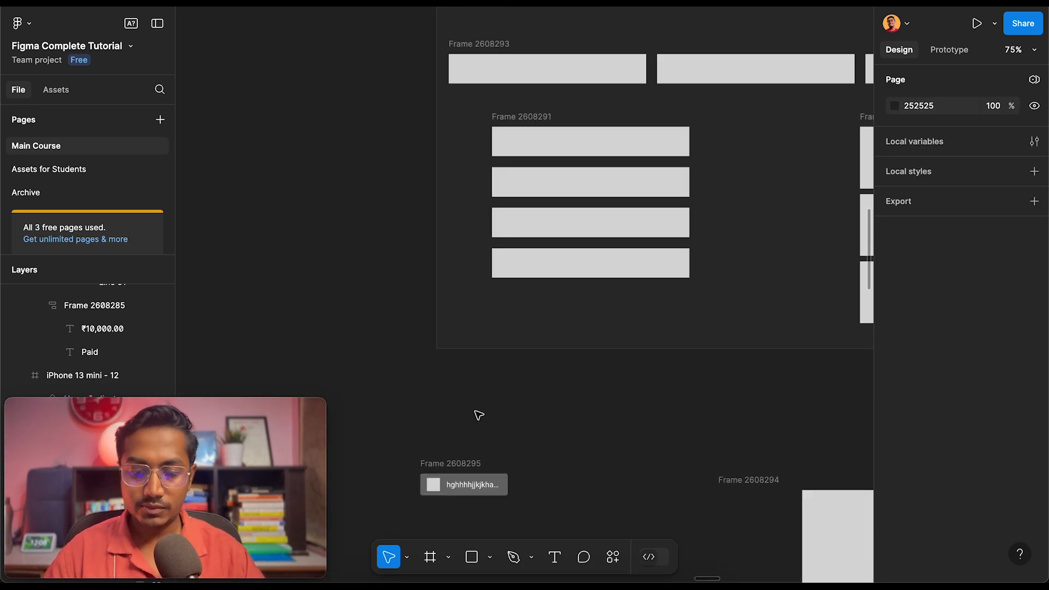
click(458, 465)
scroll(524, 250, up, 15)
scroll(523, 250, up, 5)
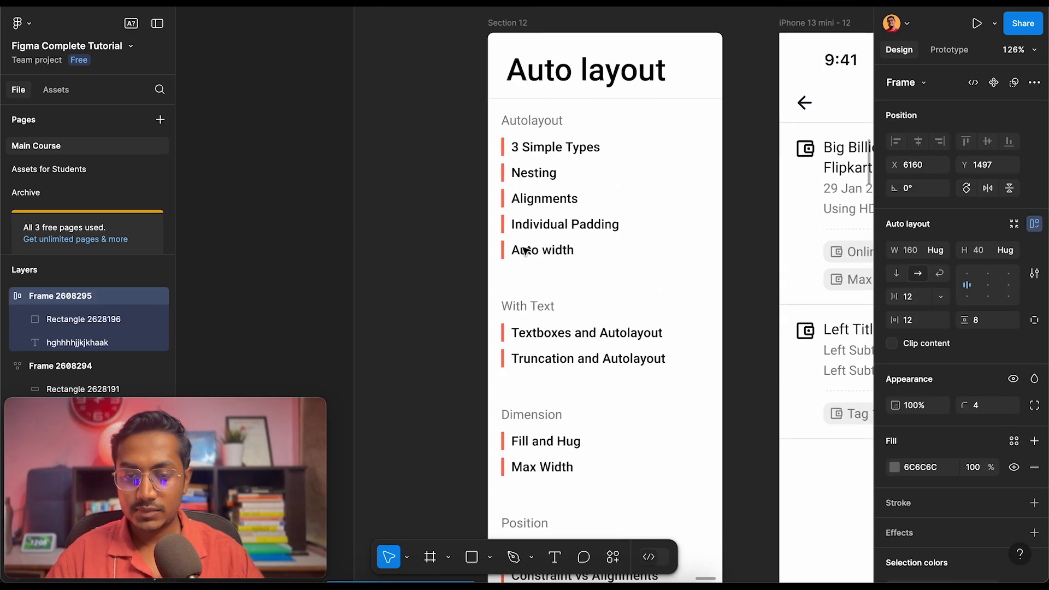
scroll(578, 218, up, 3)
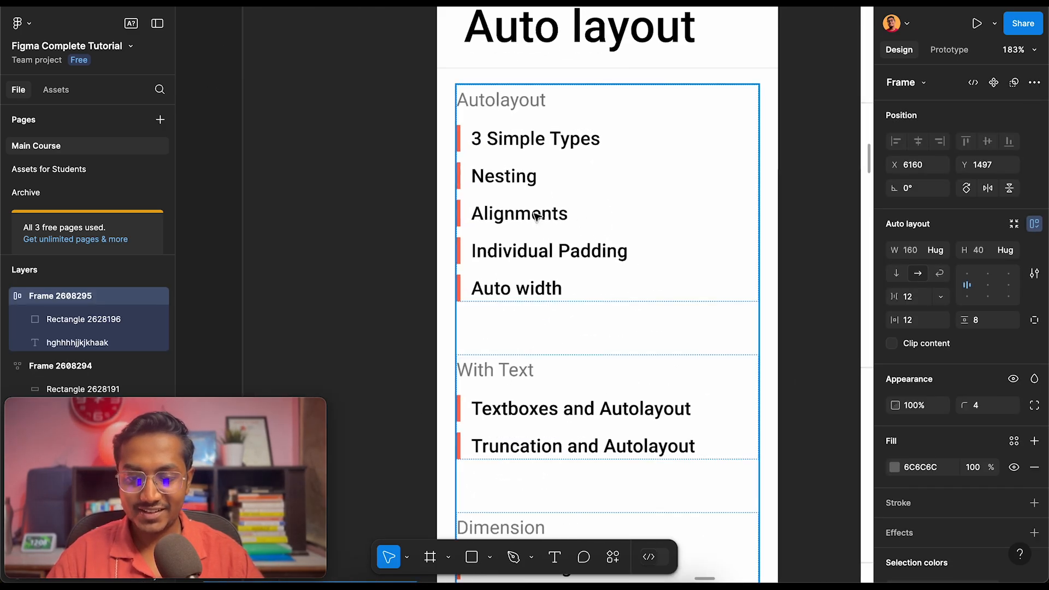
click(536, 215)
click(535, 215)
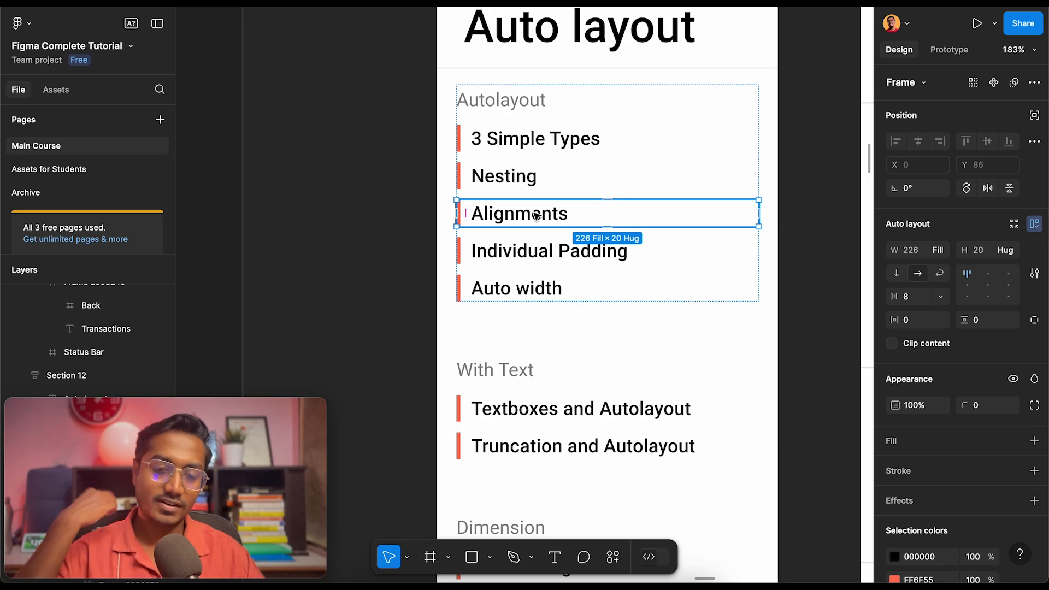
Draw a rectangle about 758 wide on the empty canvas beneath the tag, and a smaller one about 63 below it
scroll(537, 216, down, 10)
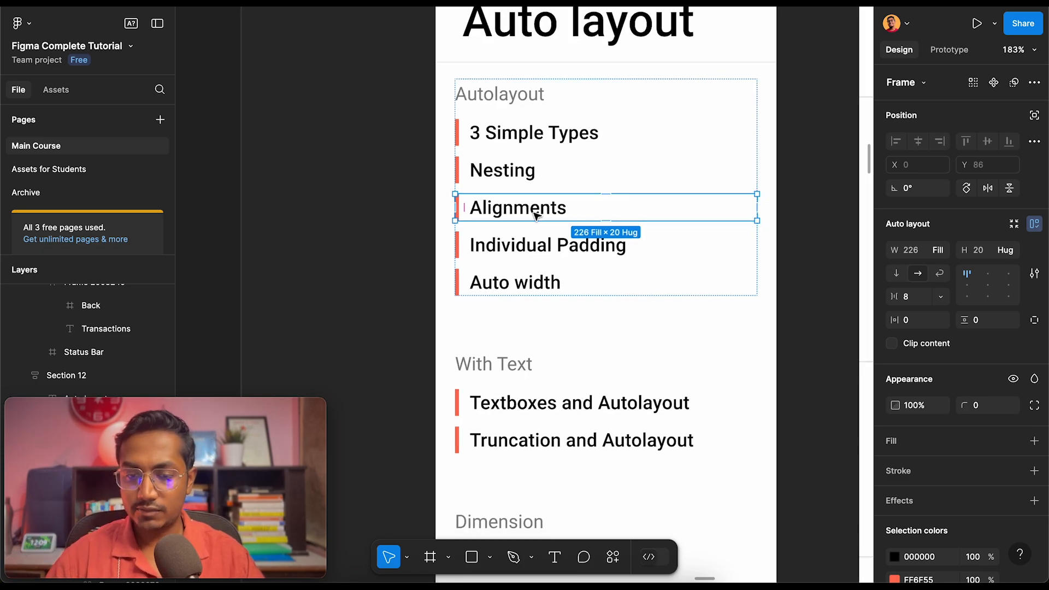
scroll(538, 204, down, 4)
scroll(538, 204, down, 8)
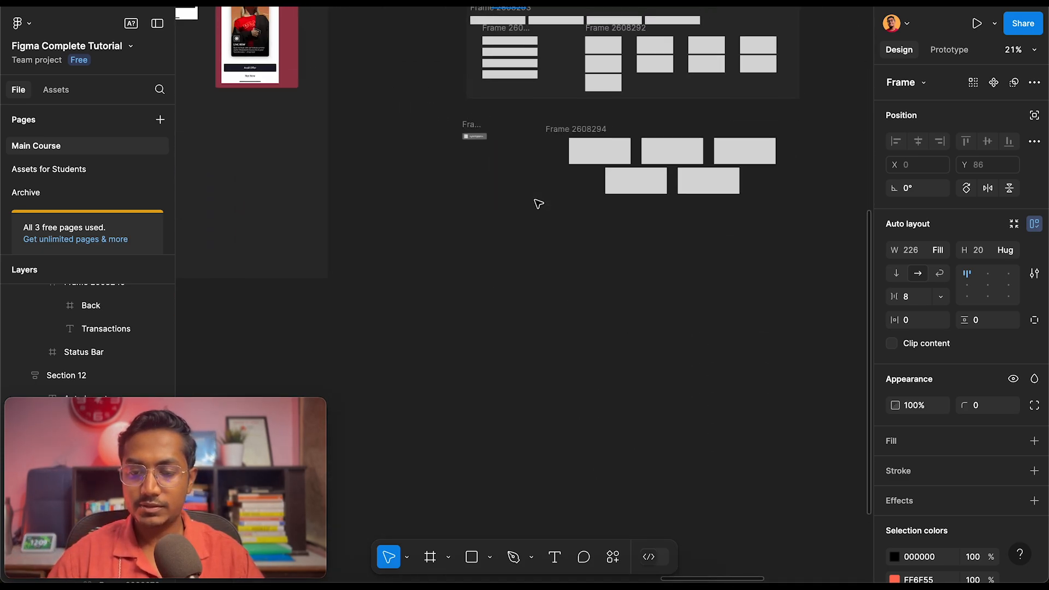
click(424, 217)
key(r)
mouse_move(367, 216)
mouse_down()
mouse_move(516, 225)
mouse_move(555, 241)
mouse_up()
click(456, 183)
scroll(453, 182, up, 3)
key(r)
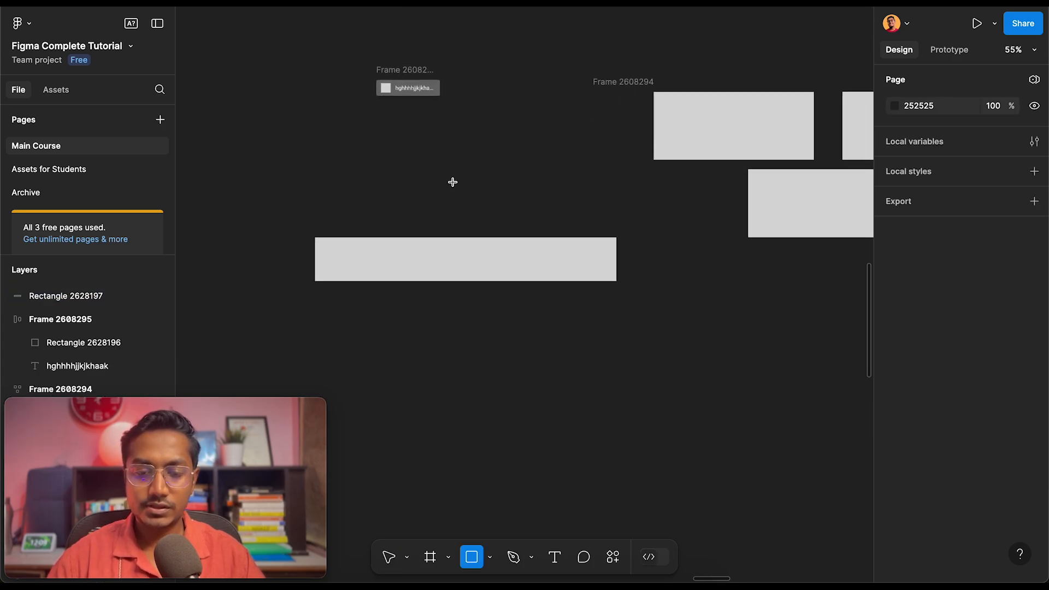
mouse_move(396, 305)
mouse_down()
mouse_move(522, 331)
mouse_move(286, 106)
mouse_up()
Wrap the two new rectangles in a vertical auto layout frame and move it to X 5941, Y 1963
click(589, 363)
scroll(589, 364, down, 2)
key(shift+a)
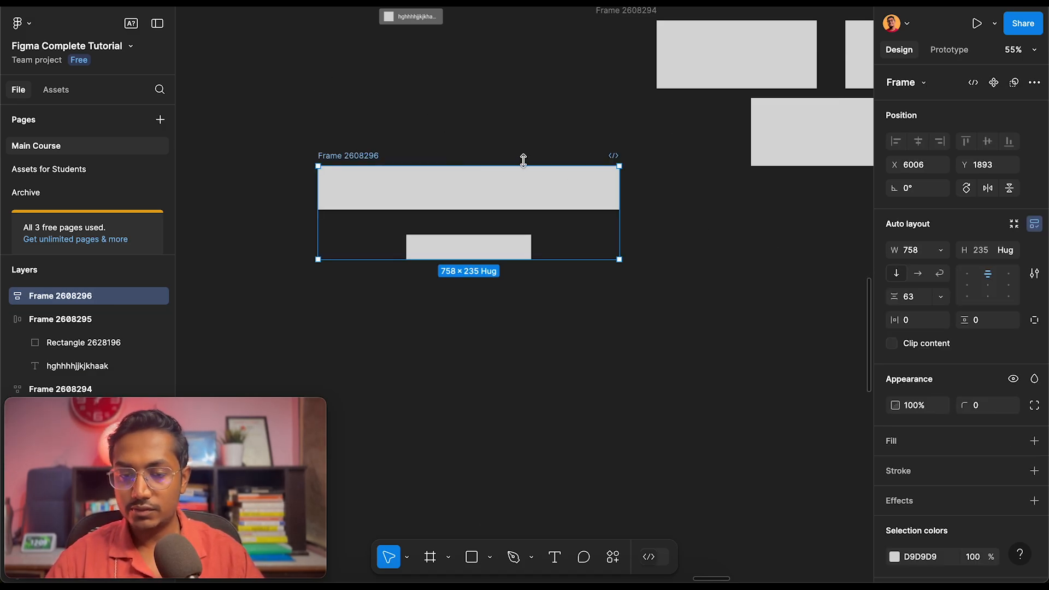
drag(370, 158, 344, 185)
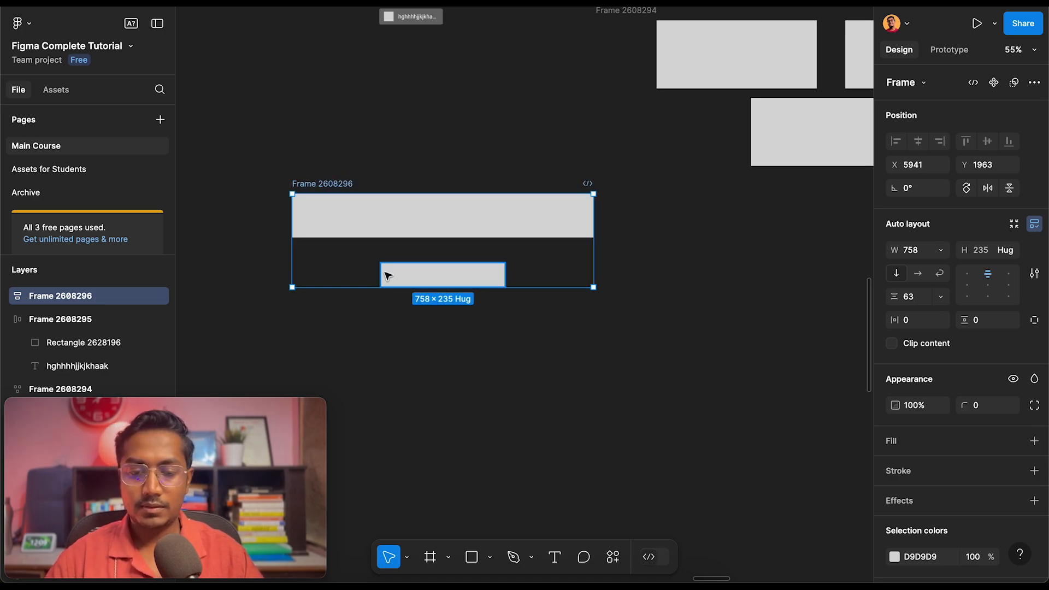
Set the new auto layout frame's content alignment to top left
scroll(387, 274, left, 3)
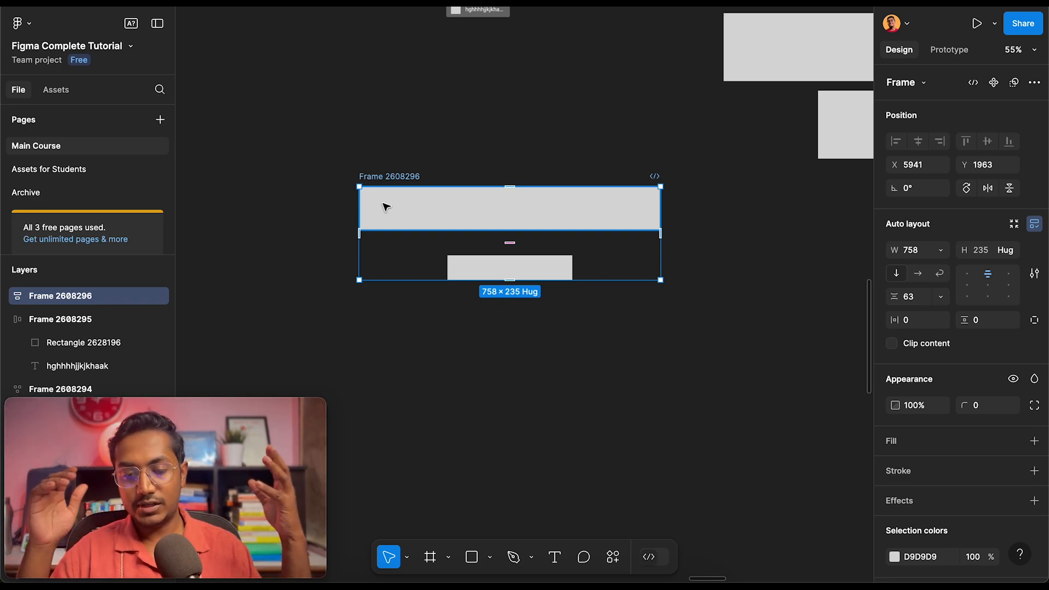
click(990, 286)
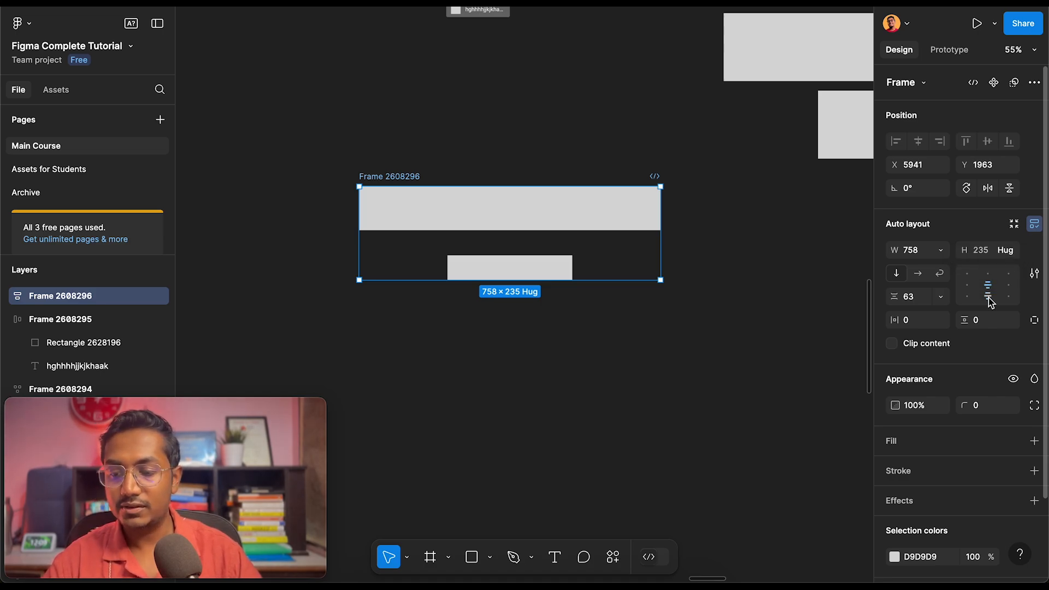
click(990, 275)
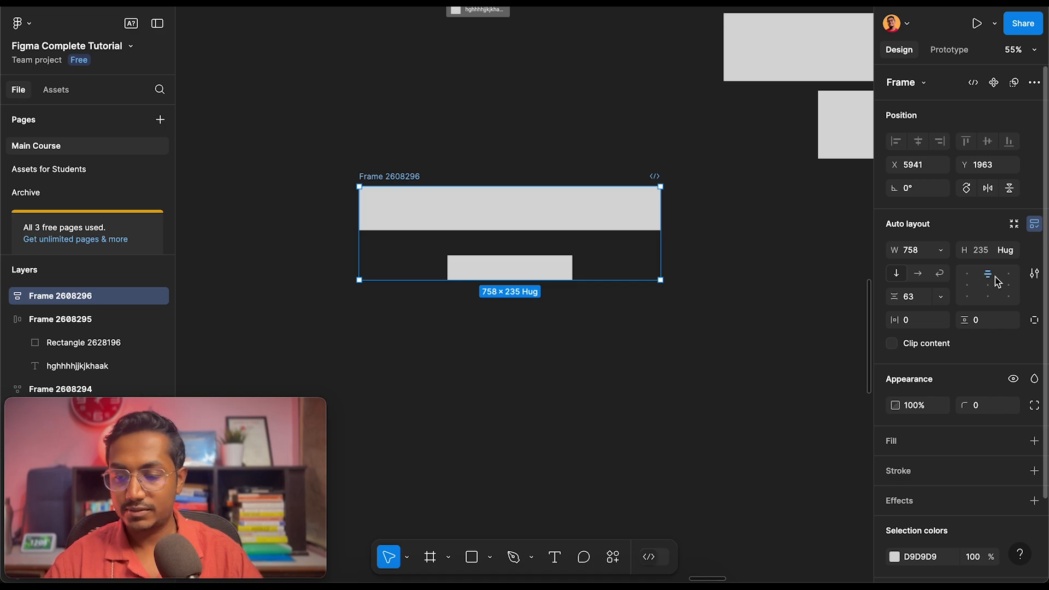
click(967, 275)
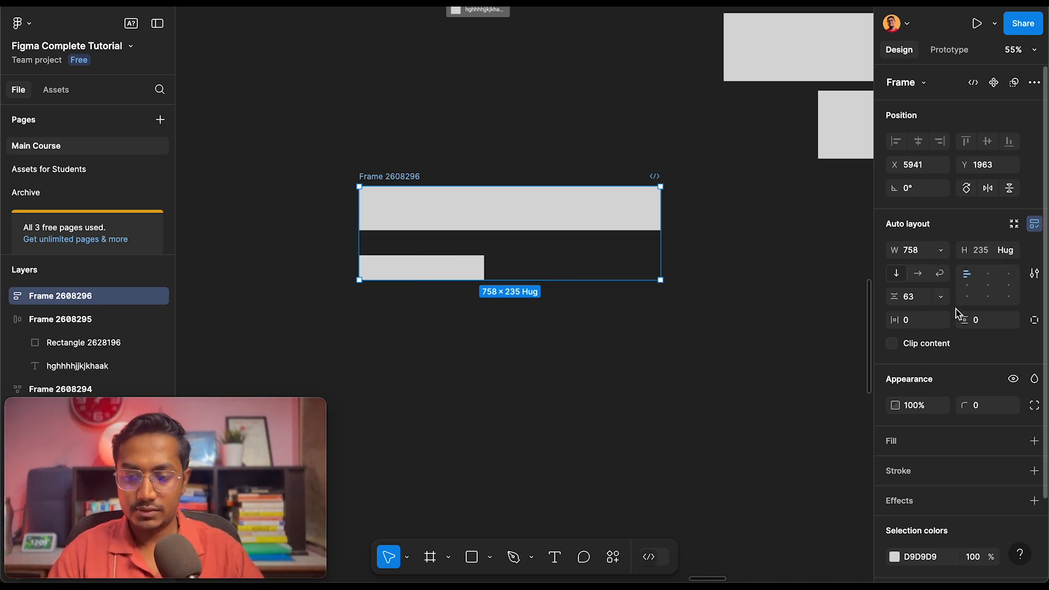
Duplicate the small rectangle five times within the vertical auto layout frame
click(419, 260)
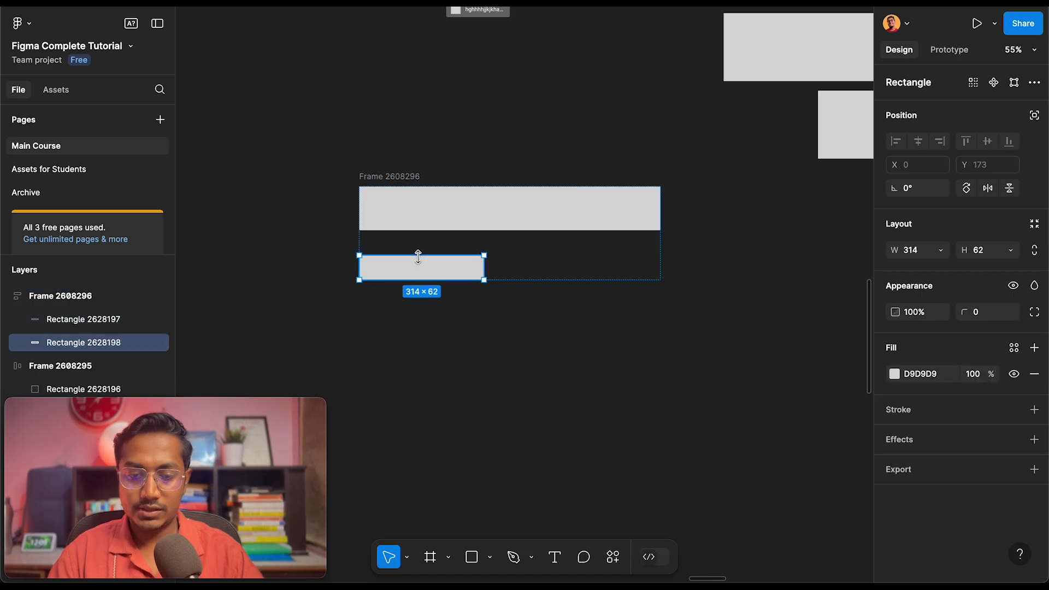
key(ctrl+d)
key(ctrl+d)
key(ctrl+d)
key(ctrl+d)
key(ctrl+d)
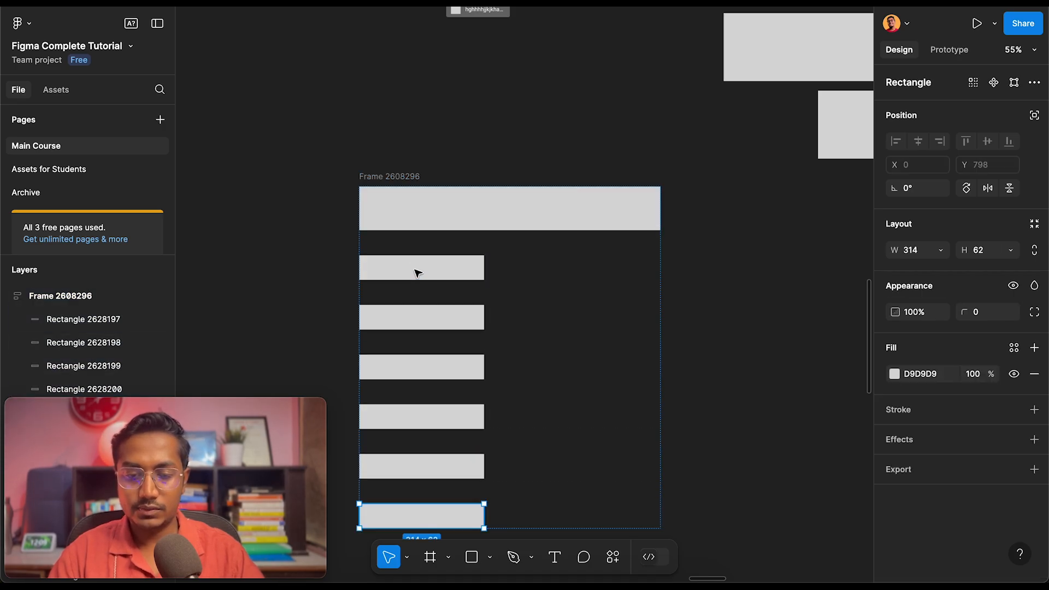
Place a copy of the whole frame beside the original and set the copy's content alignment to top center
scroll(414, 271, down, 3)
click(415, 197)
click(415, 206)
drag(414, 207, 674, 251)
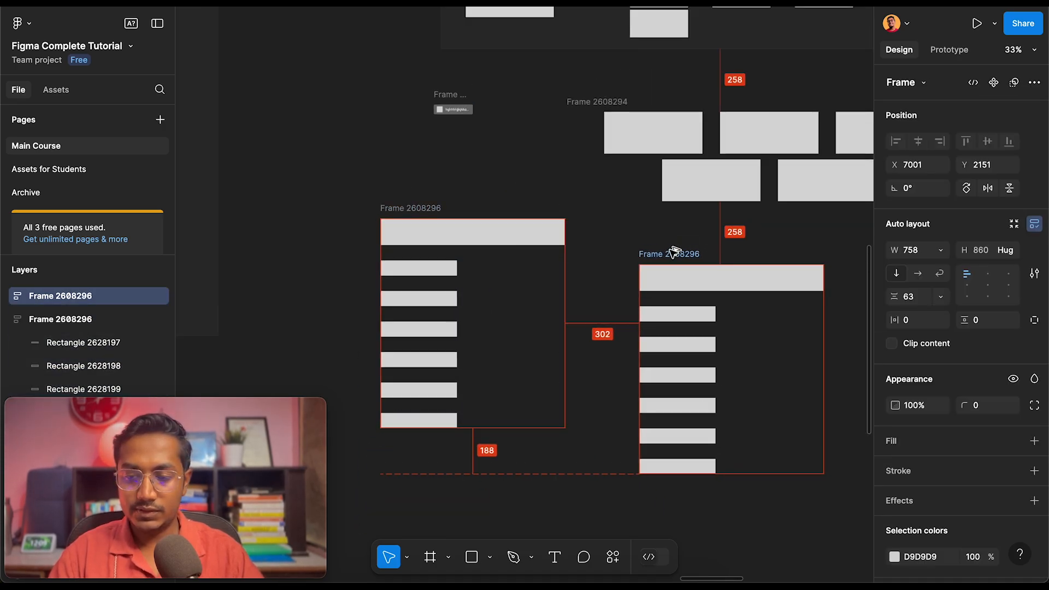
click(987, 272)
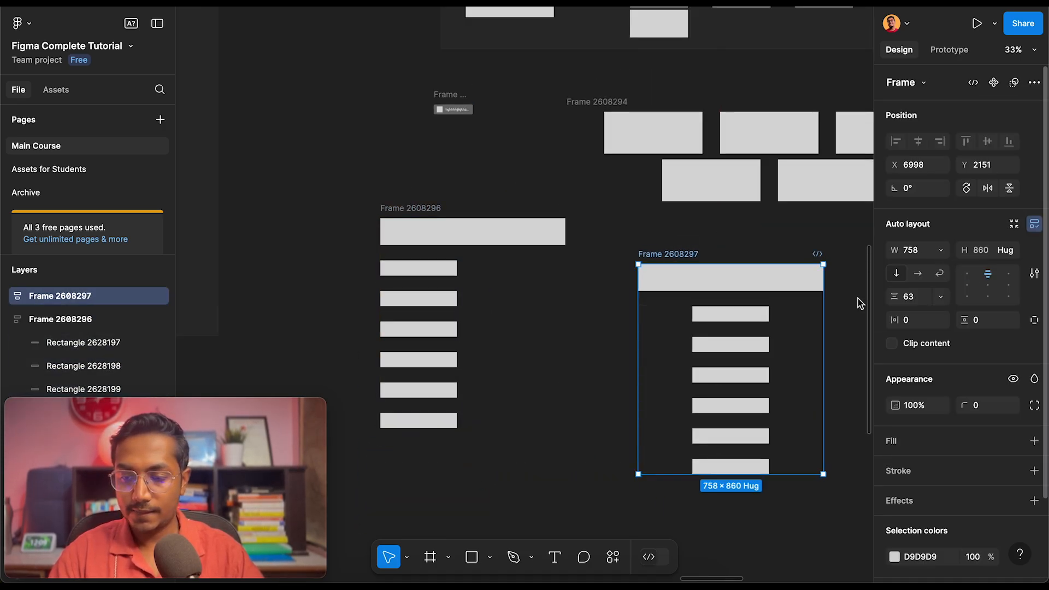
Delete the lower small rectangles from the centered frame copy
click(790, 535)
drag(796, 511, 658, 353)
key(Delete)
Duplicate the remaining small rectangle in the centered frame and widen the duplicate to 550
click(735, 316)
key(ctrl+d)
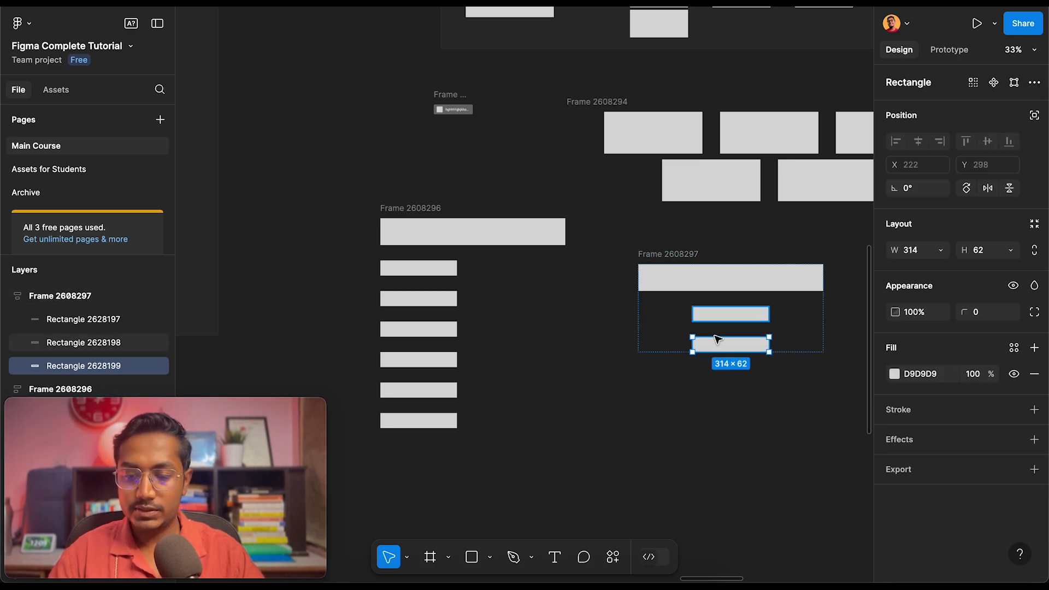
drag(691, 342, 663, 343)
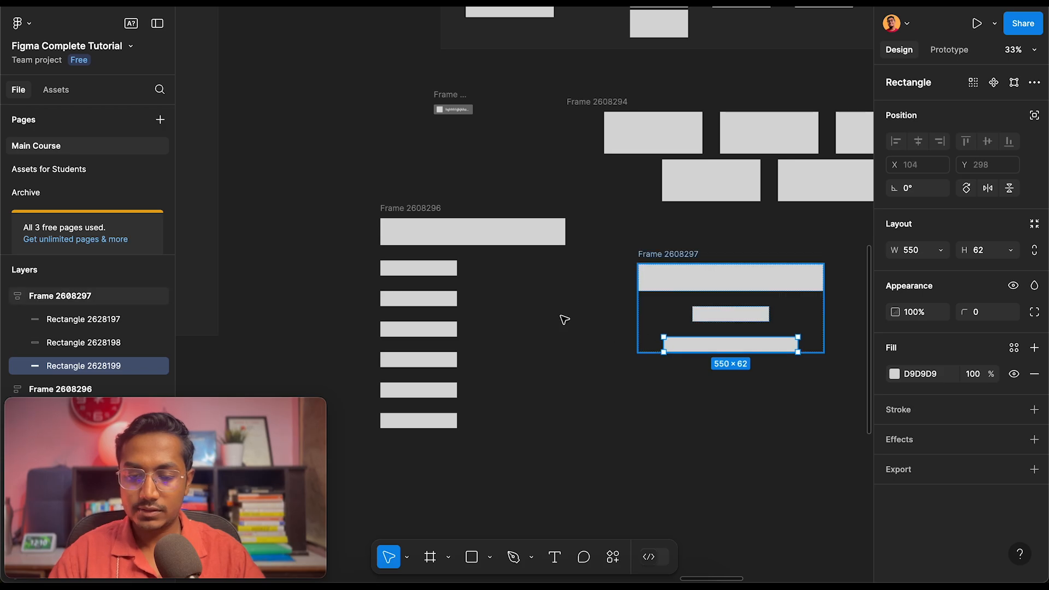
Select the second small rectangle in the left-aligned frame as a whole object, leaving vector editing
double_click(442, 298)
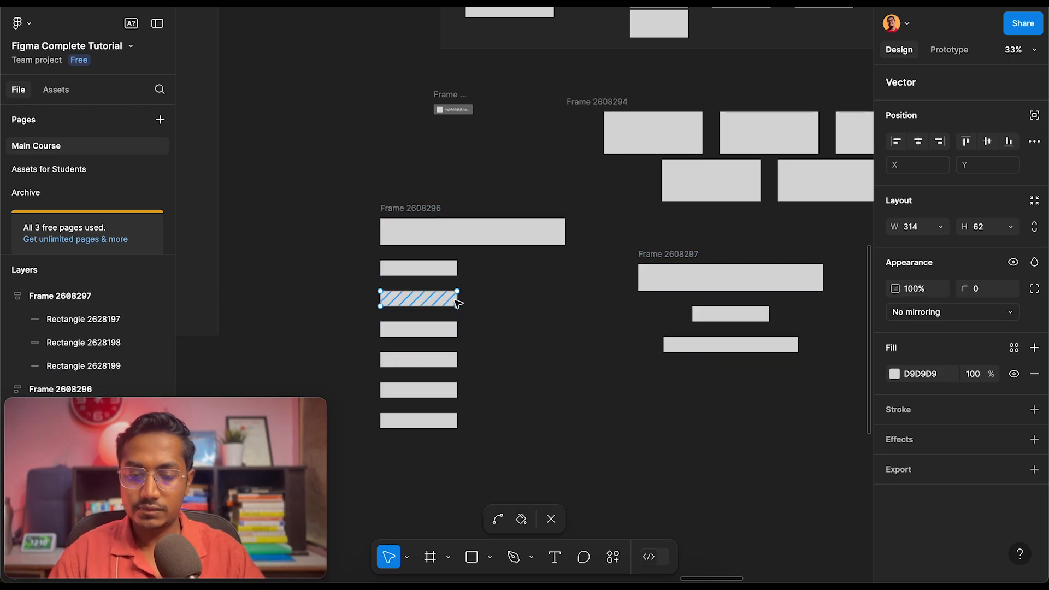
key(Escape)
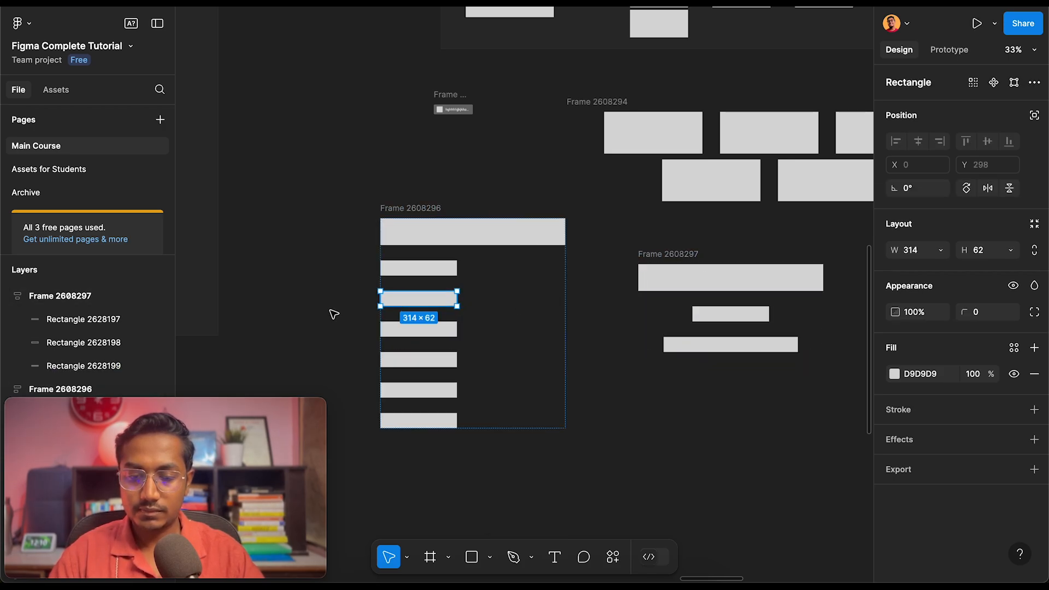
click(335, 314)
click(418, 302)
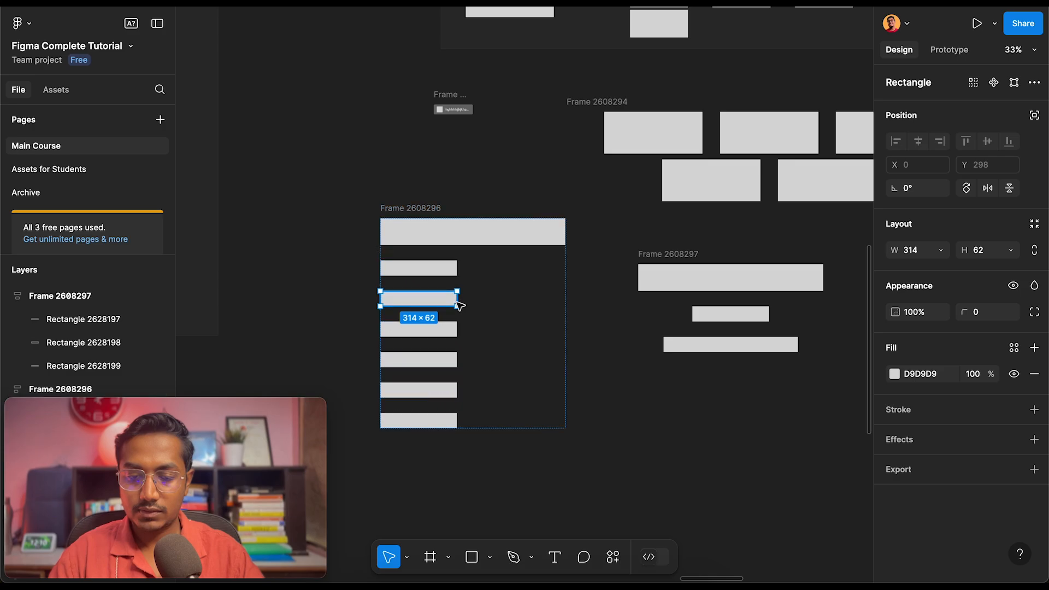
Widen the third bar of Frame 2608296 to about 516 and align the frame's contents to top center
drag(460, 302, 509, 302)
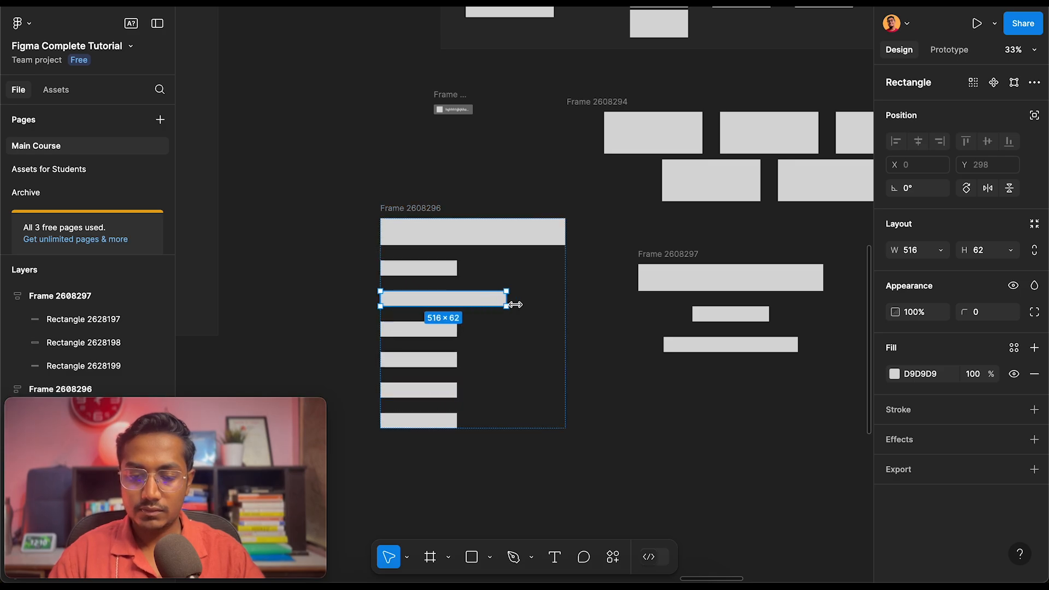
click(633, 412)
click(424, 222)
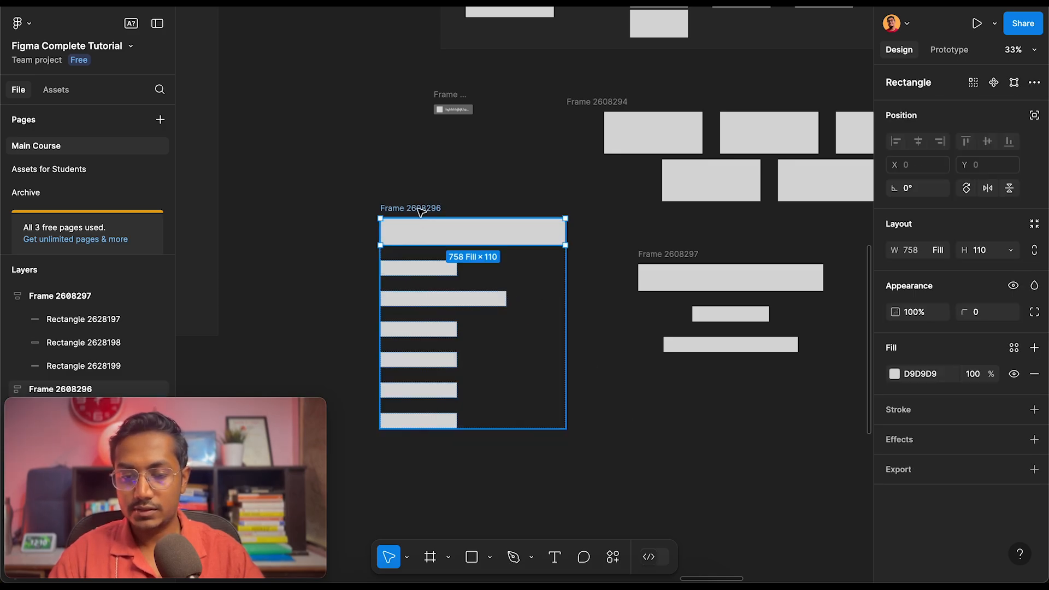
click(417, 207)
click(990, 276)
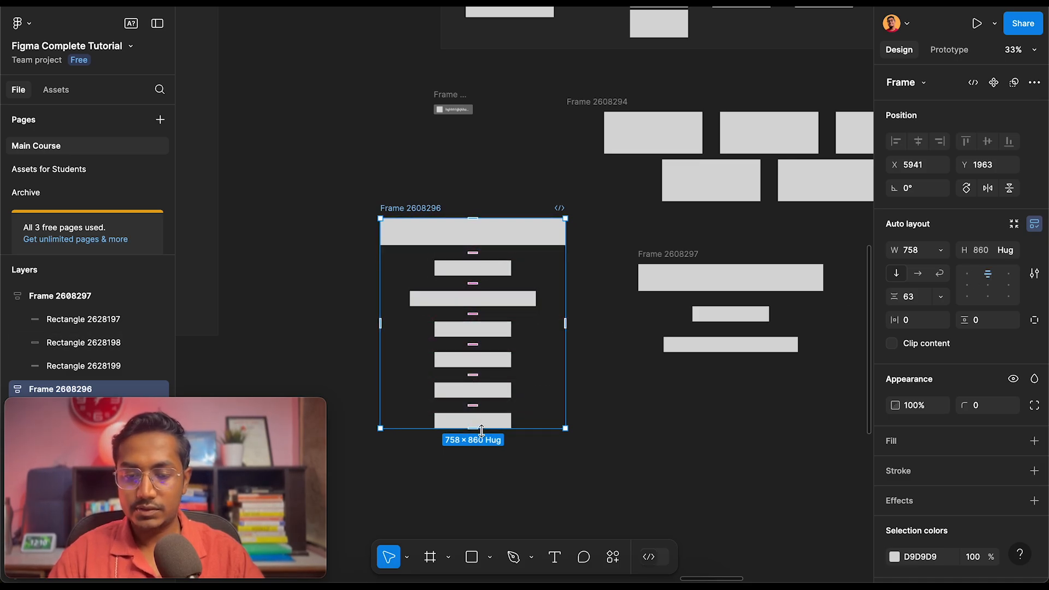
scroll(608, 435, down, 2)
scroll(469, 256, down, 2)
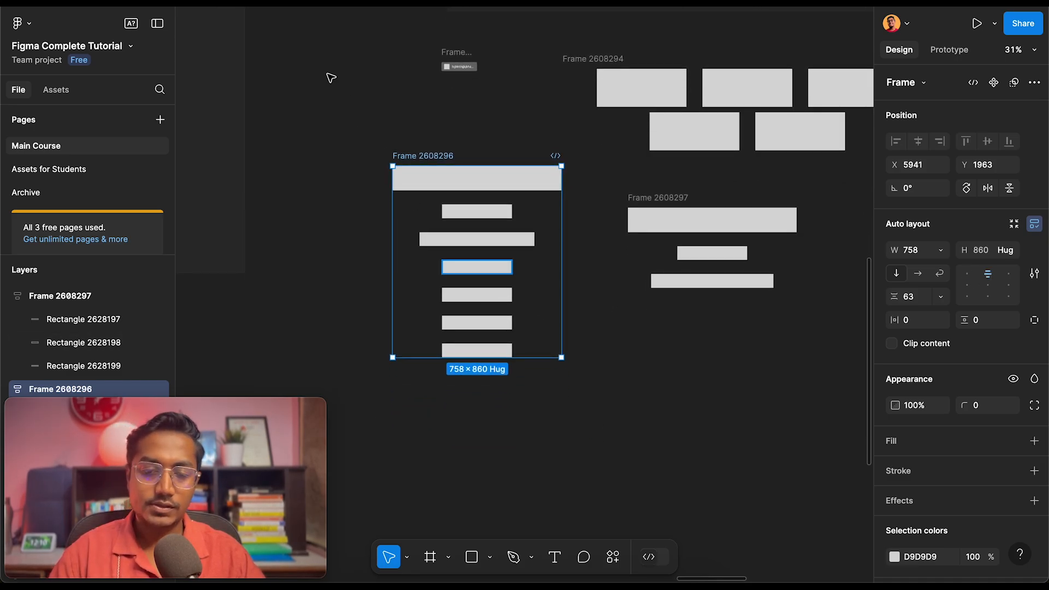
Examine the auto layout direction, spacing and alignment settings of Frame 2608296 and the wrapping Frame 2608294
drag(351, 128, 573, 435)
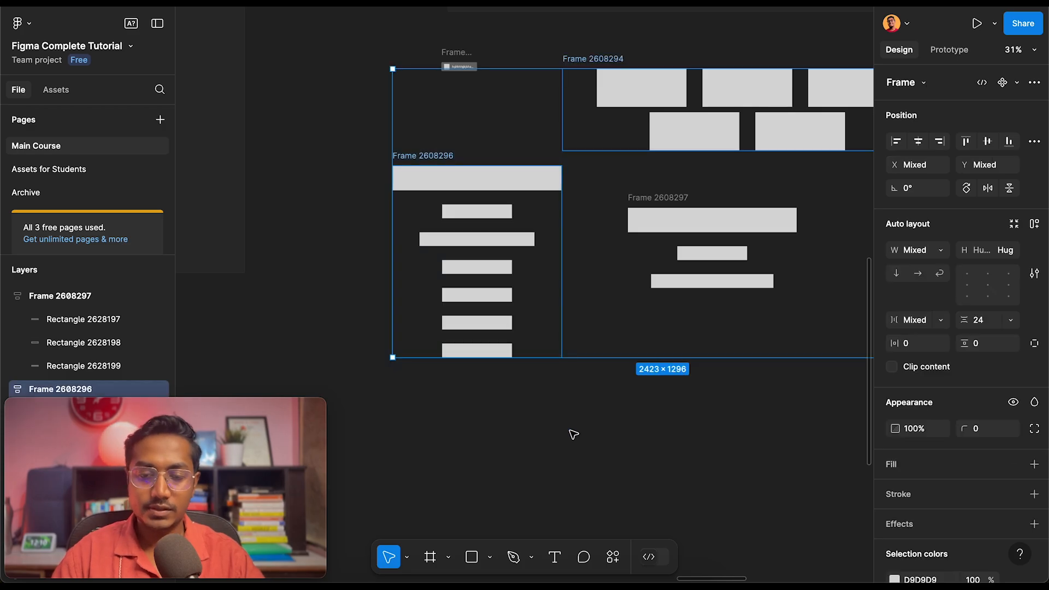
click(592, 491)
scroll(592, 491, down, 5)
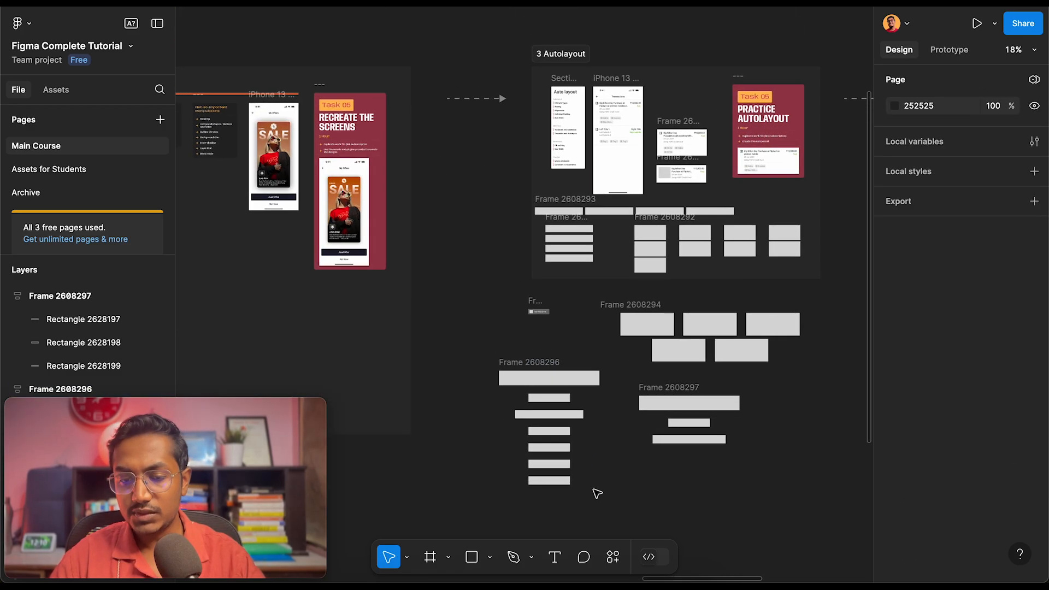
click(538, 360)
scroll(535, 362, up, 3)
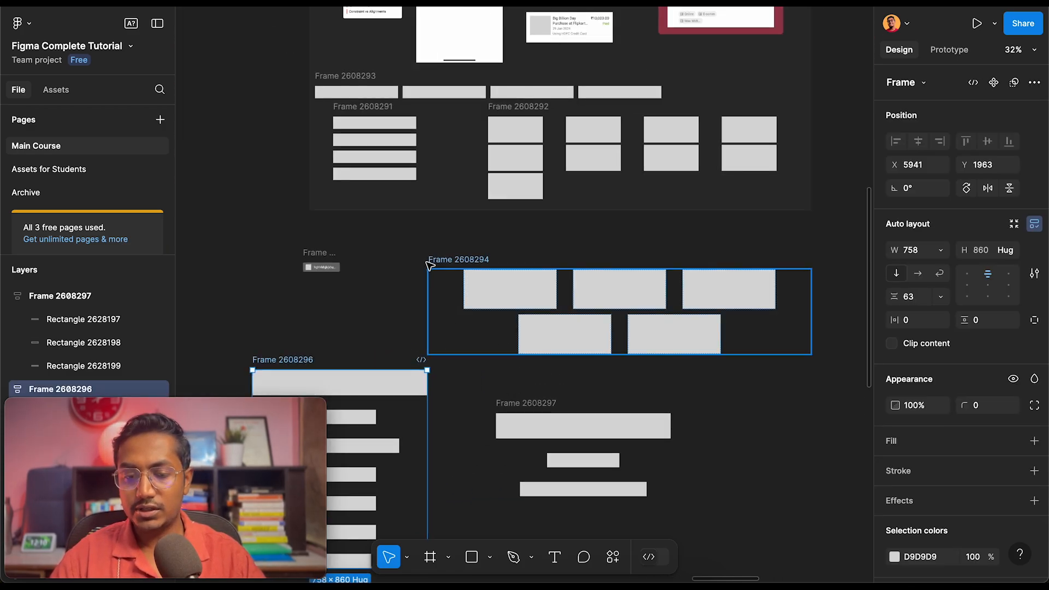
click(447, 263)
scroll(609, 325, down, 4)
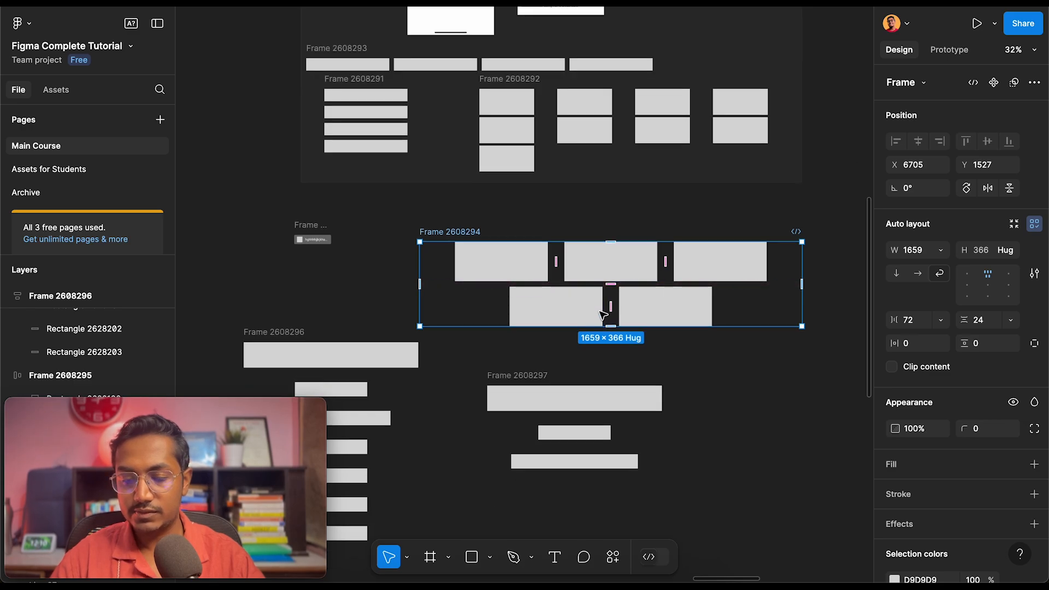
scroll(603, 315, left, 2)
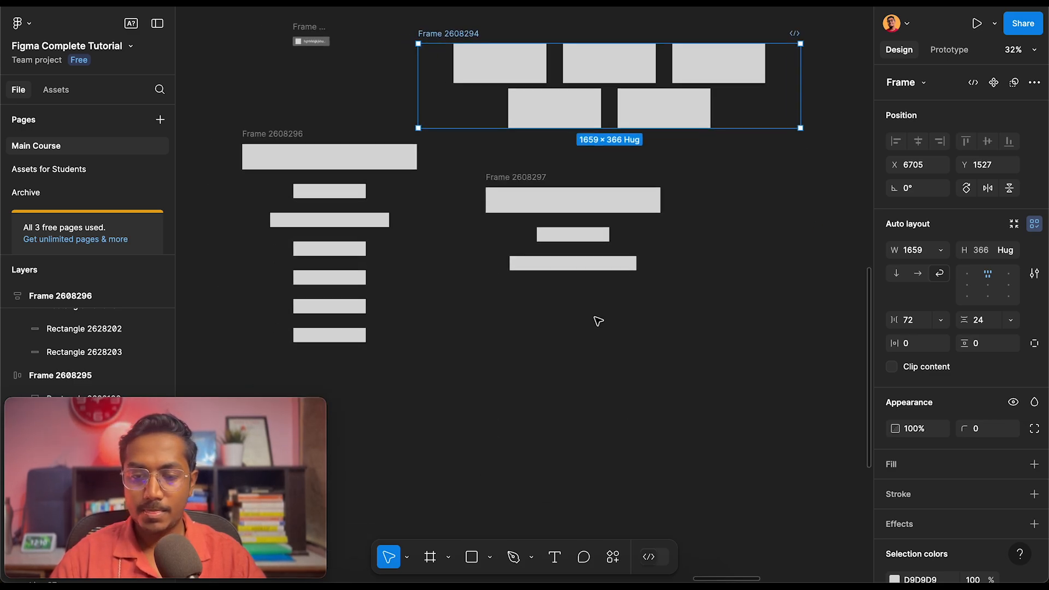
scroll(549, 332, up, 2)
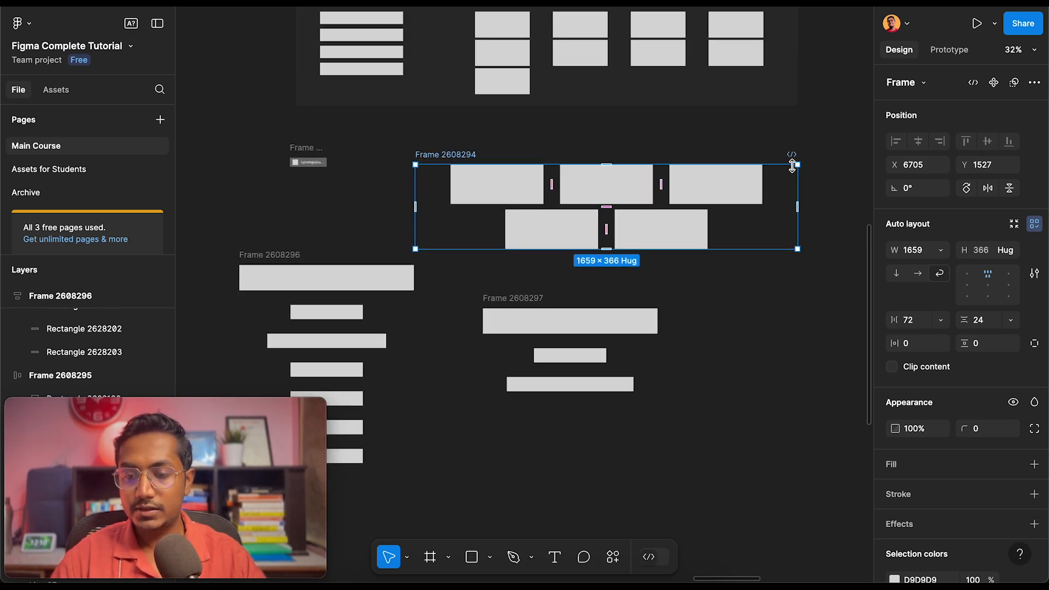
drag(801, 157, 561, 57)
key(ctrl+z)
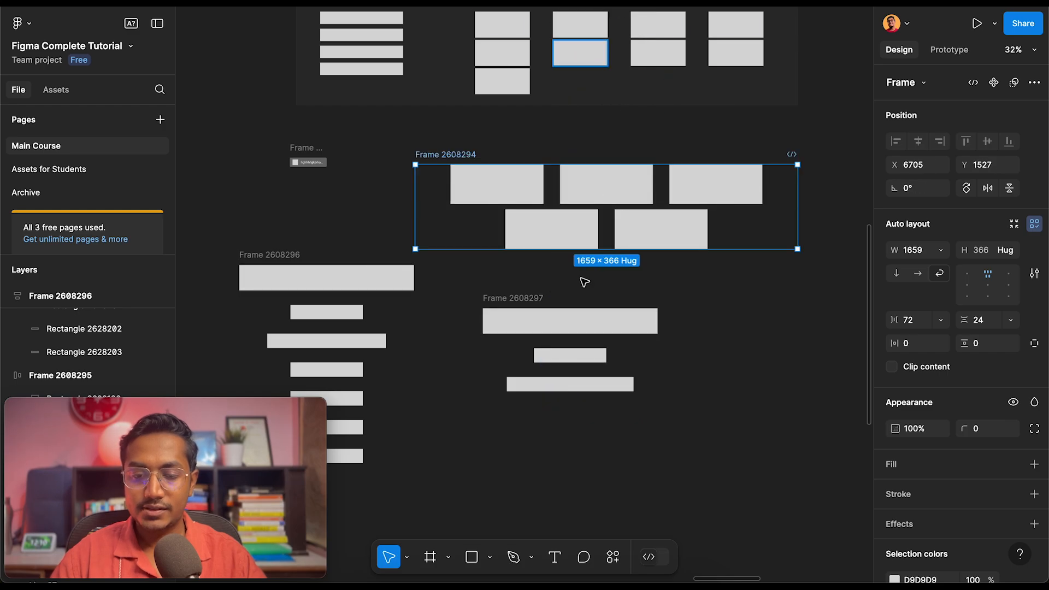
Draw a rectangle about 317 × 212 below Frame 2608297 and place a copy of it beneath
scroll(596, 462, down, 3)
key(r)
mouse_move(491, 301)
mouse_down()
mouse_move(564, 349)
mouse_move(550, 396)
mouse_up()
click(632, 309)
Examine the text layer and the auto layout alignment and padding of the small icon-and-text Frame 2608295
scroll(547, 397, up, 2)
scroll(378, 112, up, 5)
scroll(468, 180, up, 3)
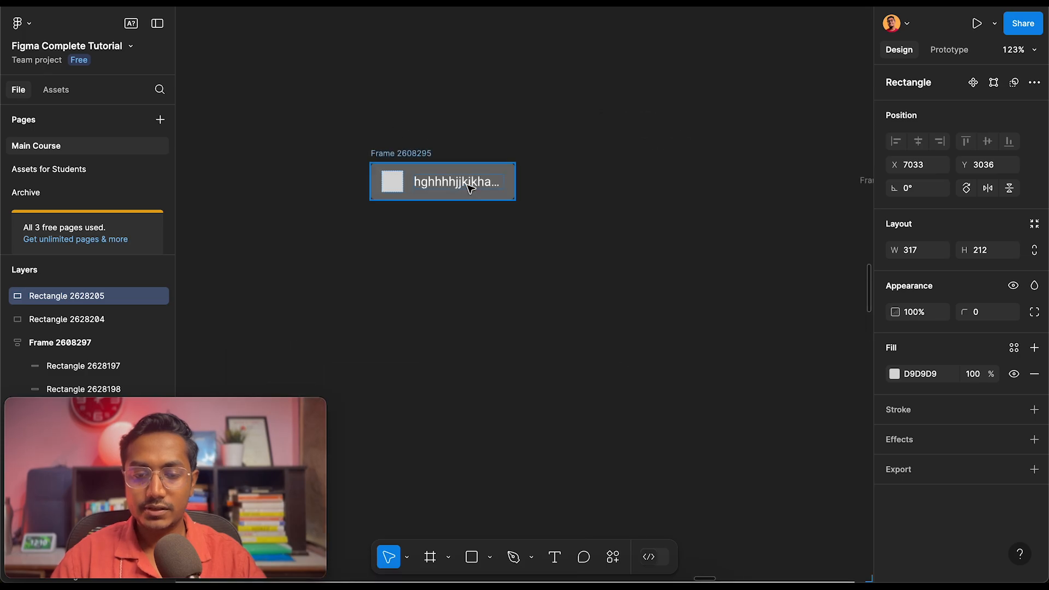
click(468, 181)
scroll(468, 159, up, 5)
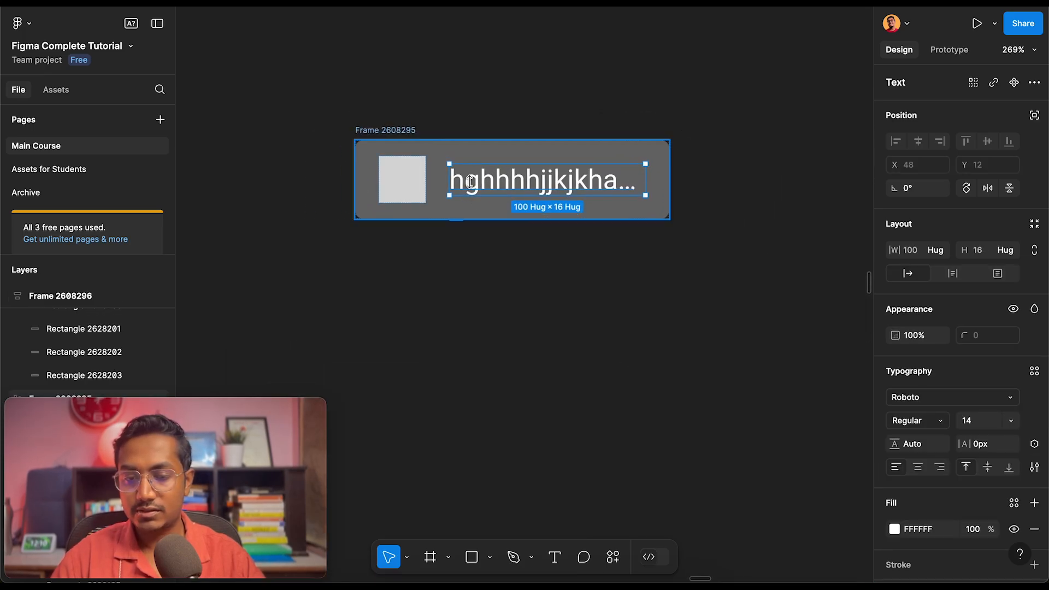
click(400, 129)
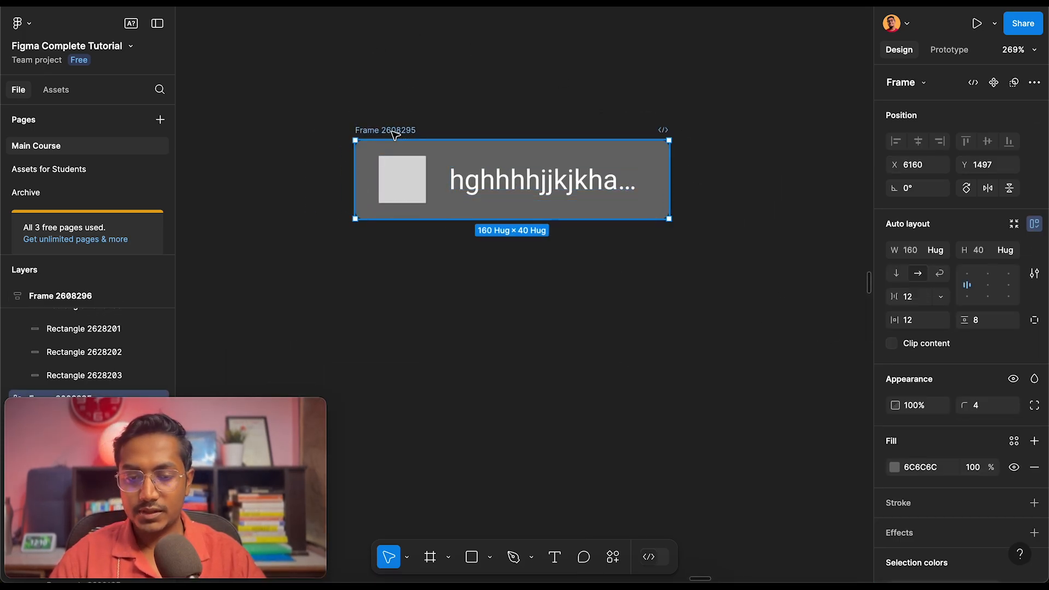
scroll(538, 232, down, 10)
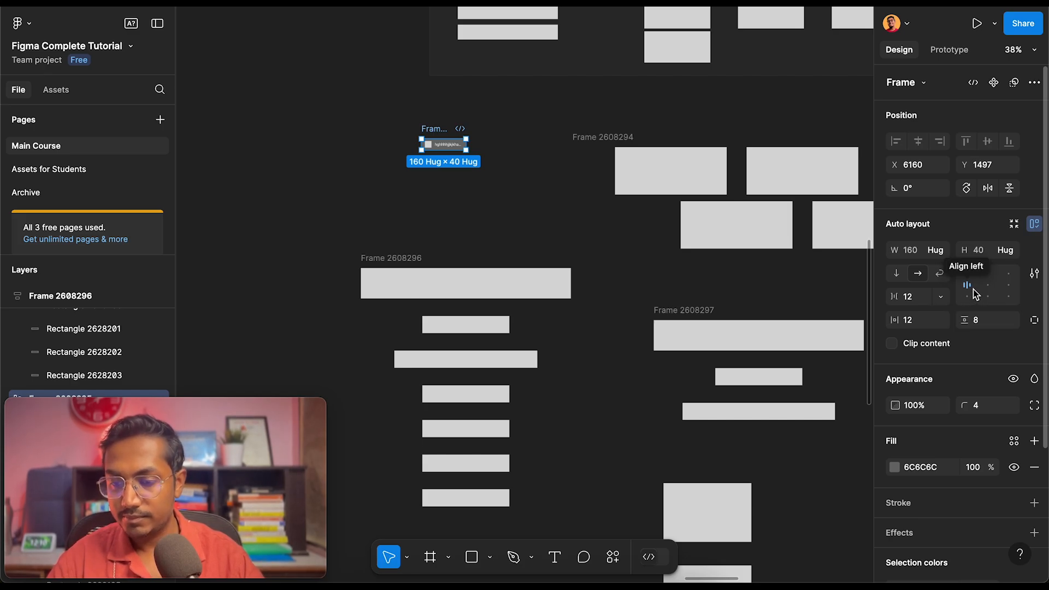
Delete the practice frames and loose rectangles below the Autolayout section
click(379, 162)
scroll(379, 161, down, 5)
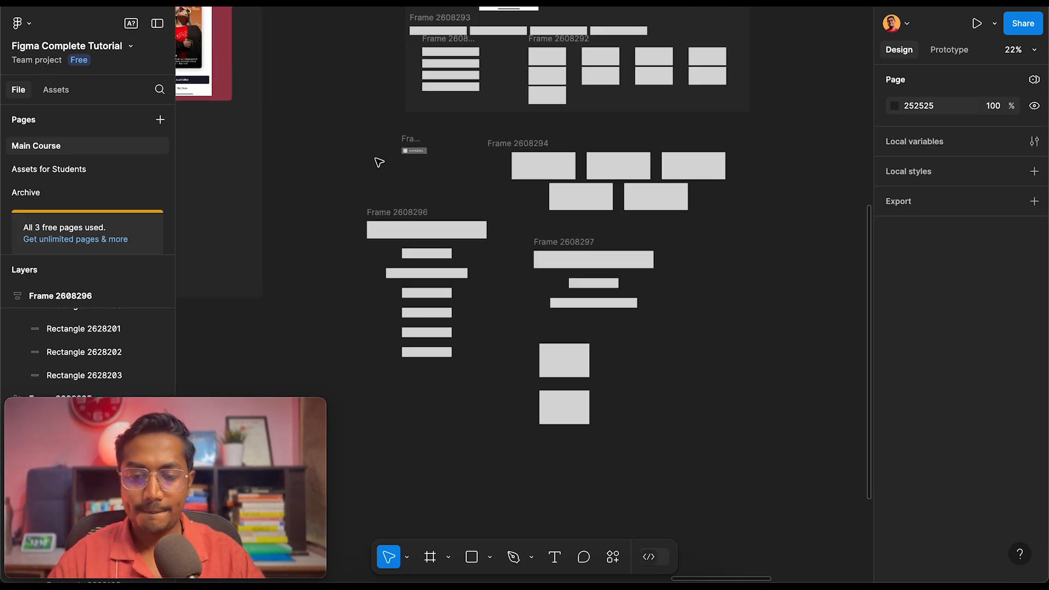
drag(326, 114, 812, 491)
key(Delete)
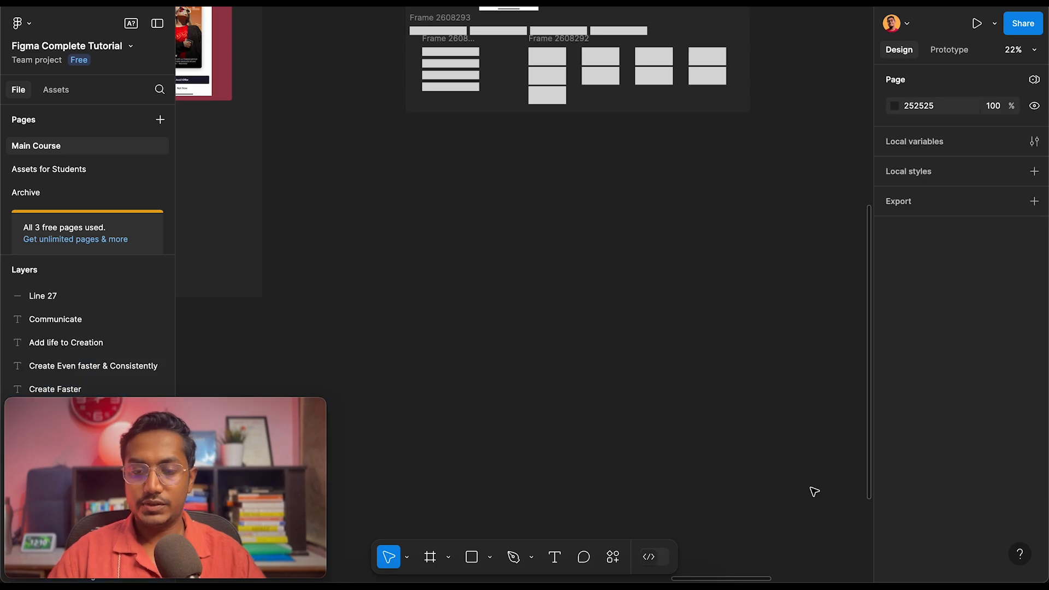
Review the Autolayout topics in the Section 12 checklist, down to the Individual Padding row
scroll(530, 214, up, 6)
scroll(530, 214, up, 10)
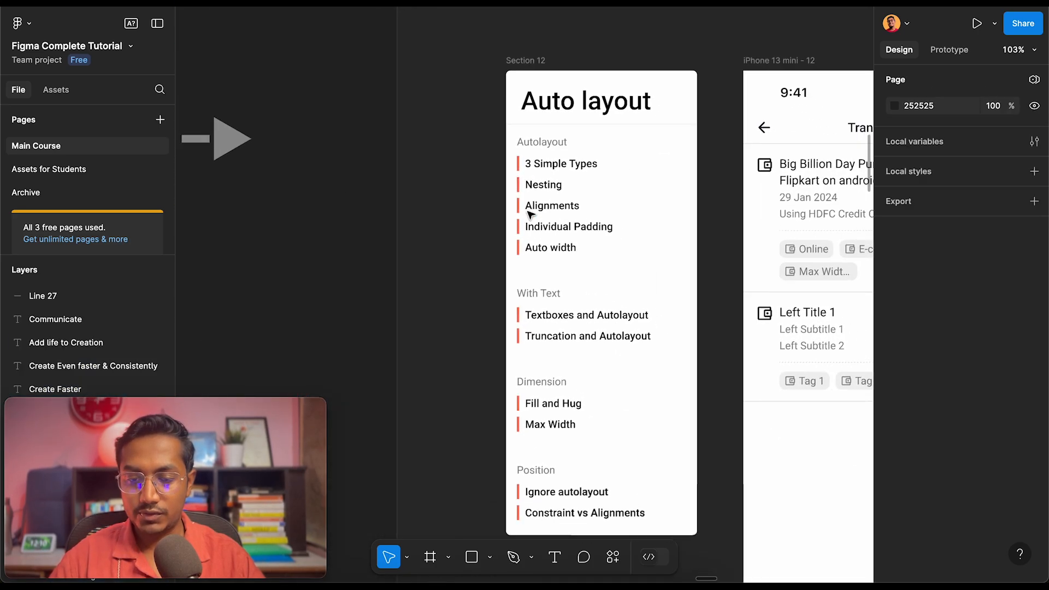
click(550, 241)
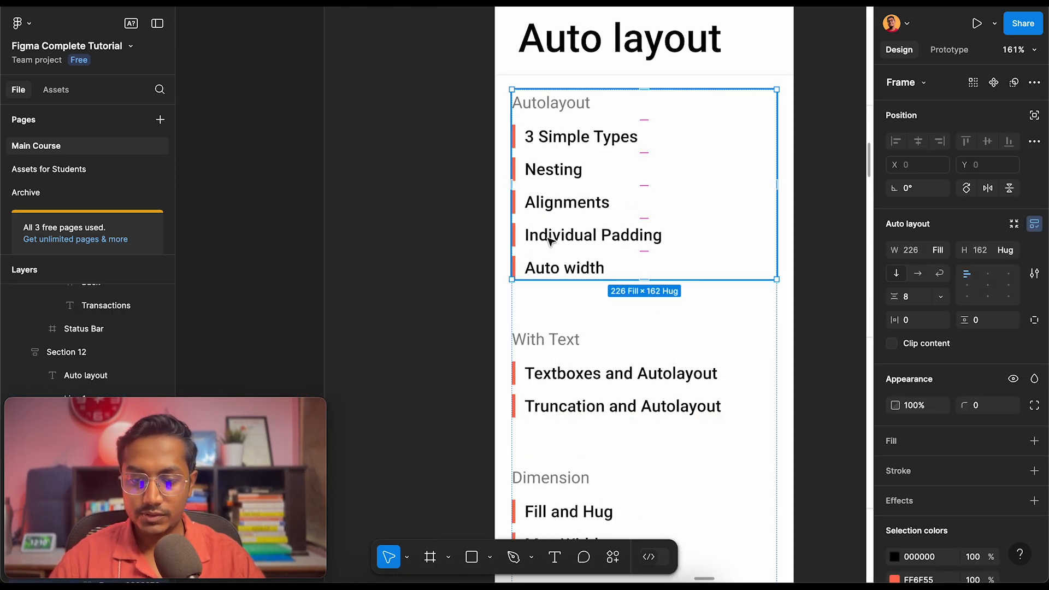
click(553, 208)
click(552, 228)
scroll(553, 232, down, 10)
scroll(552, 235, down, 5)
scroll(552, 235, left, 3)
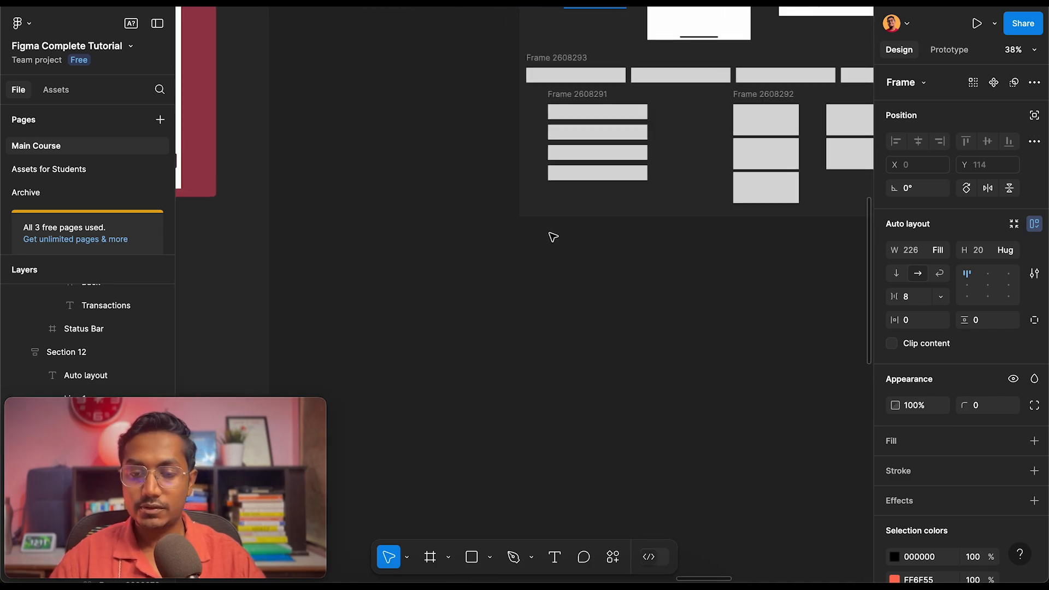
scroll(552, 237, up, 8)
scroll(553, 236, up, 3)
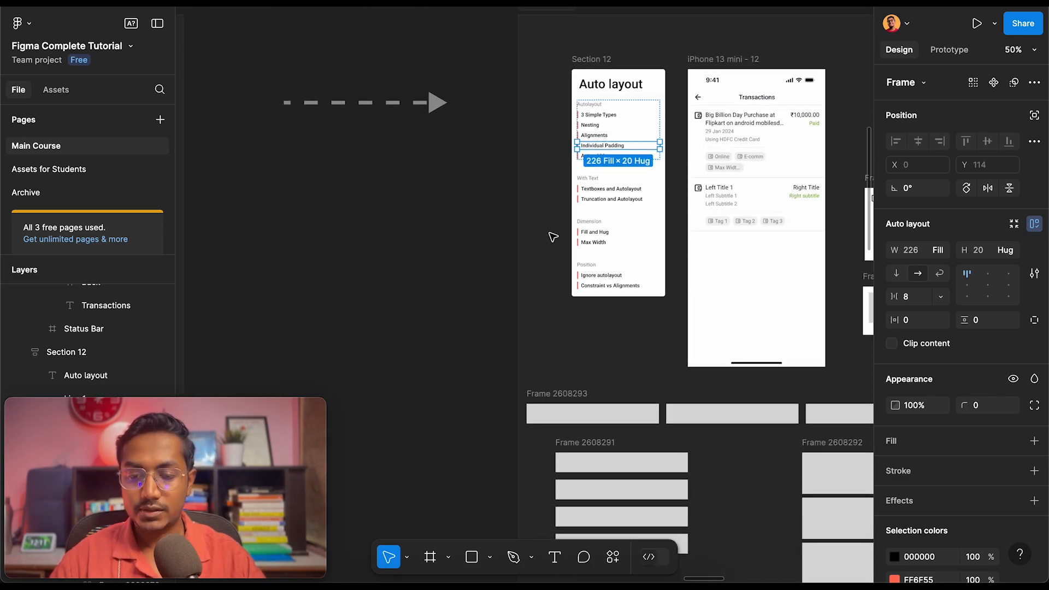
Place a copy of the Tag 1 chip from the Transactions screen on the empty canvas beside the checklist
scroll(549, 252, down, 2)
scroll(548, 251, right, 2)
scroll(726, 199, up, 5)
click(735, 152)
click(733, 147)
click(732, 145)
click(732, 145)
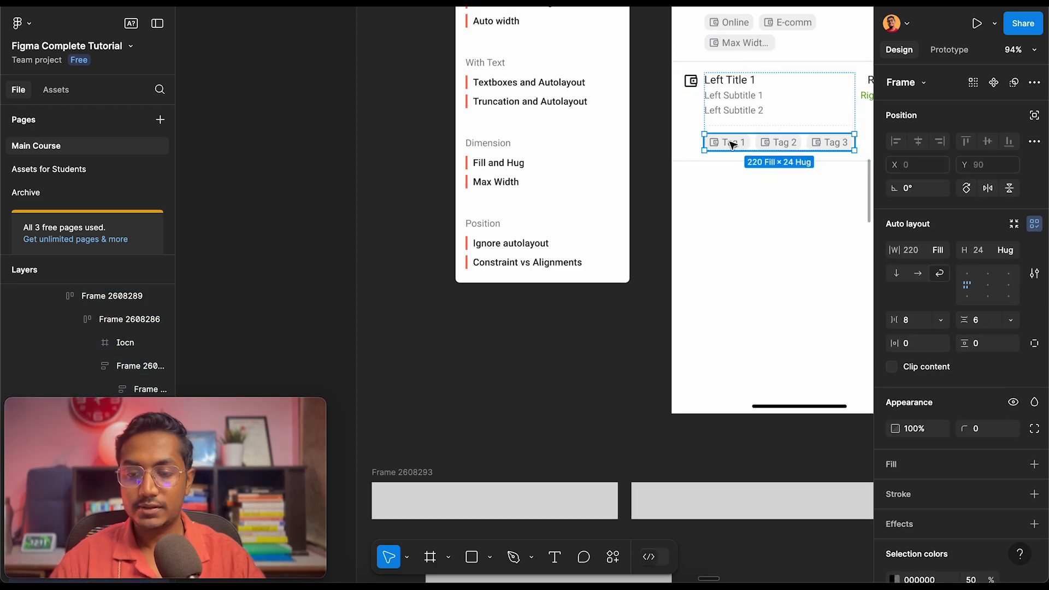
click(735, 144)
drag(331, 145, 231, 172)
Examine the auto layout settings of the copied Tag 1 chip and its inner icon-and-text frame
scroll(231, 172, left, 4)
scroll(232, 172, up, 3)
scroll(429, 171, up, 4)
scroll(427, 167, right, 2)
scroll(420, 167, up, 3)
click(417, 166)
click(478, 223)
scroll(478, 223, up, 2)
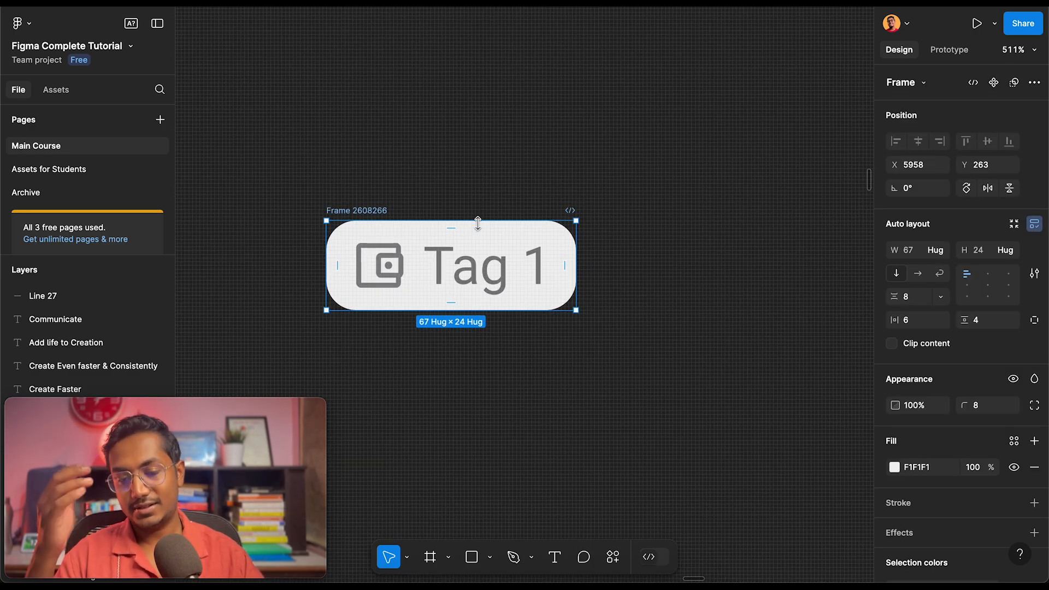
click(462, 269)
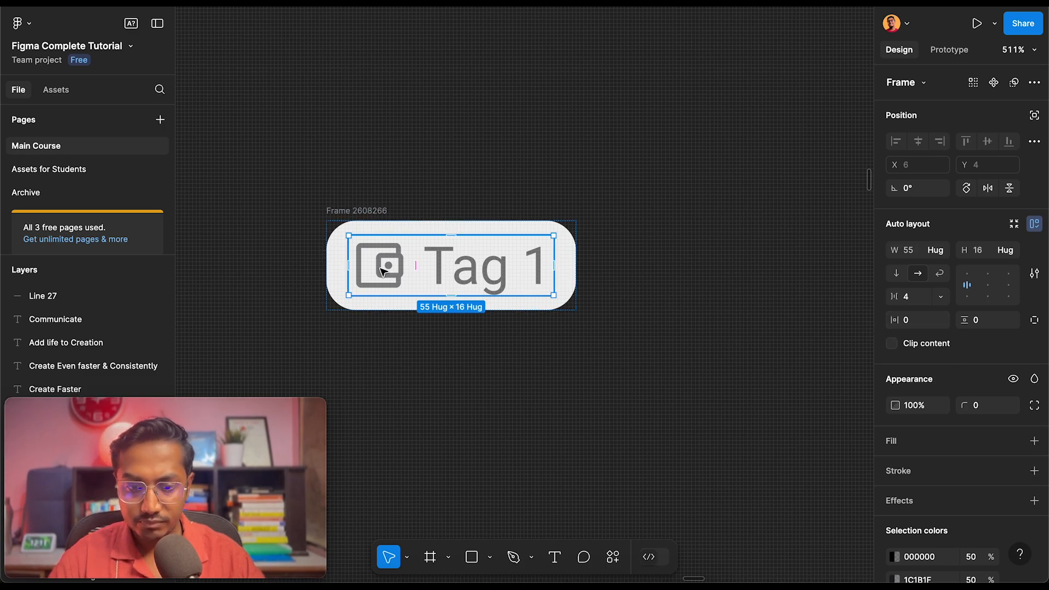
Try enlarging the bottom padding of the copied Tag 1 chip directly on the canvas, and undo it
click(354, 204)
click(356, 210)
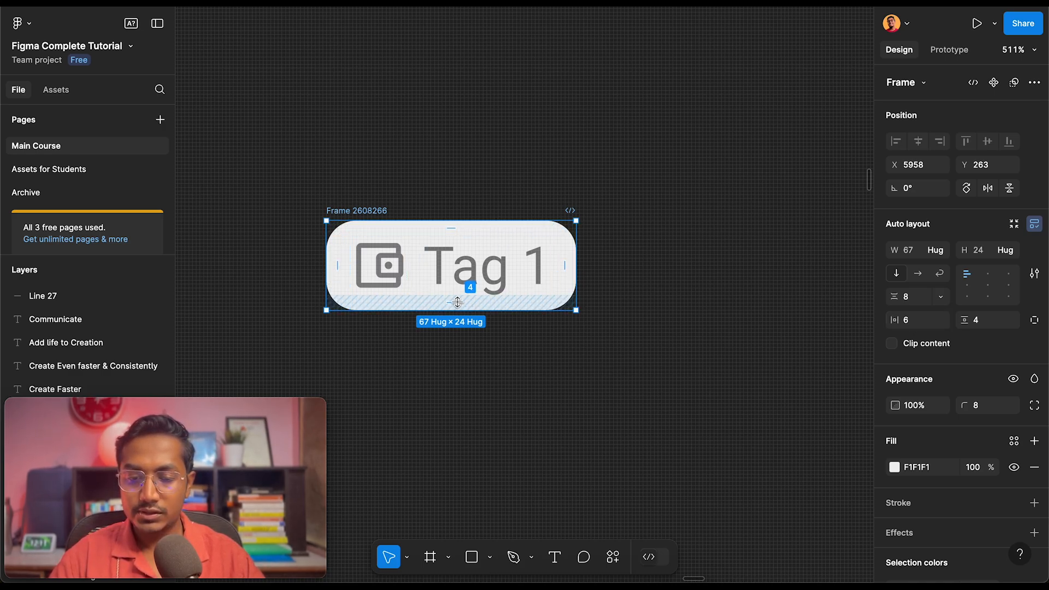
drag(457, 302, 457, 342)
key(ctrl+z)
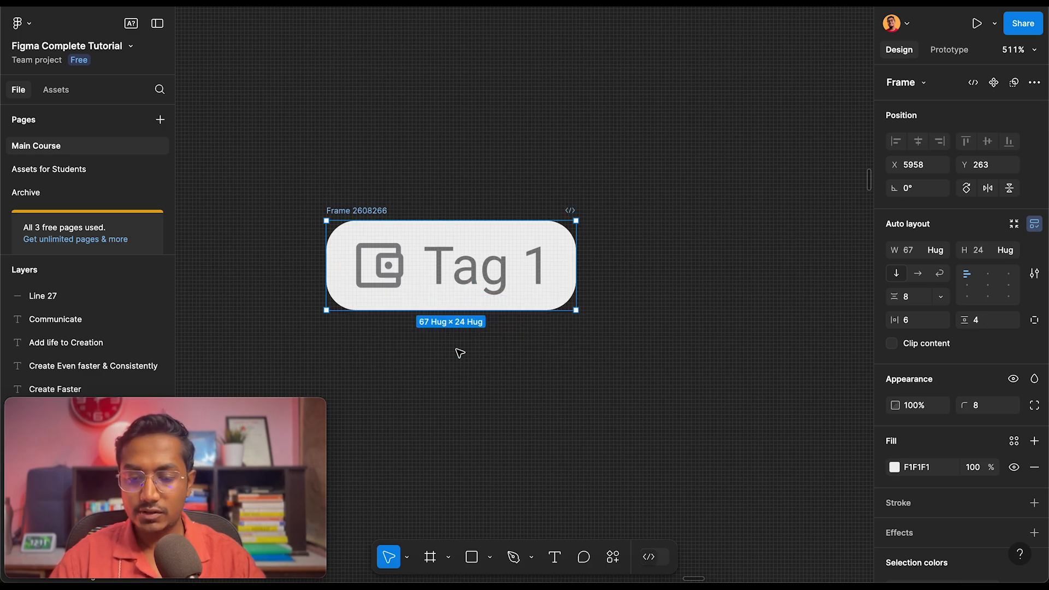
Enable individual padding on the copied Tag 1 chip and set its bottom padding to 12
click(1035, 321)
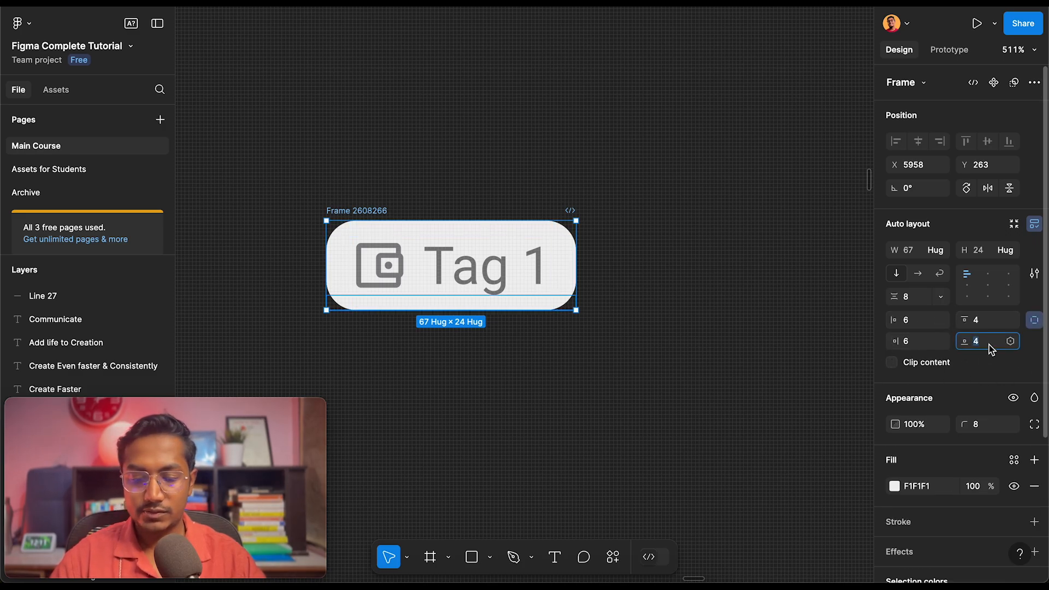
text(12)
key(Return)
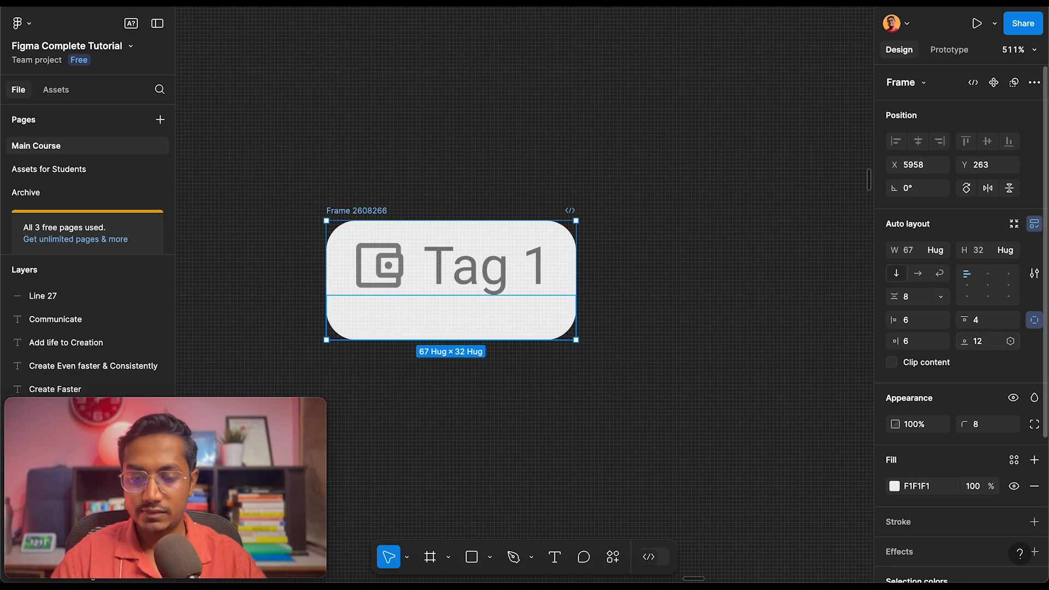
click(667, 376)
click(393, 267)
click(402, 196)
scroll(405, 195, down, 3)
scroll(405, 194, down, 1)
click(383, 196)
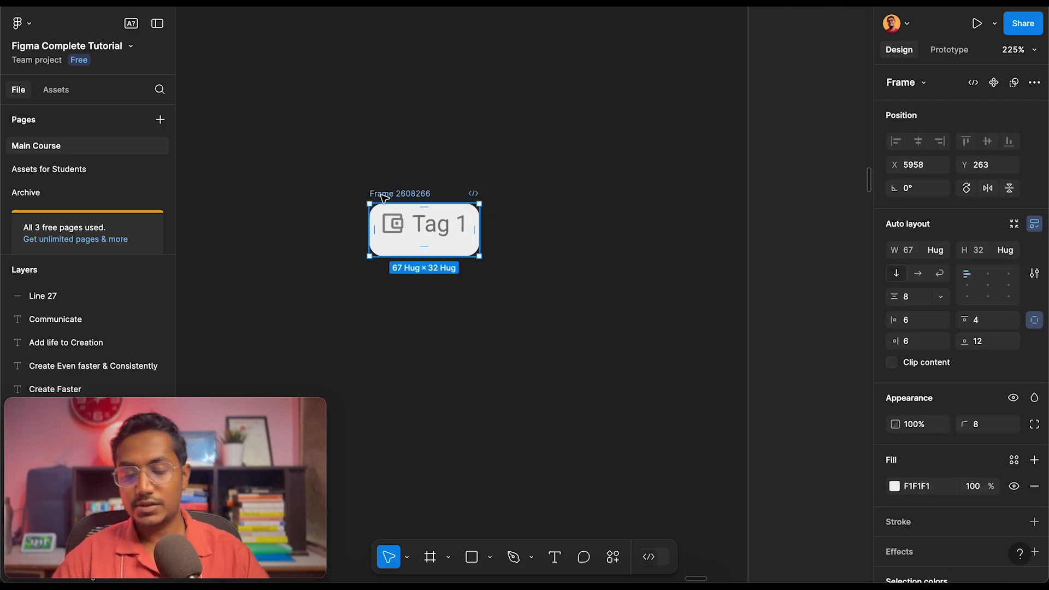
Review the With Text topics in the checklist, focusing on the Textboxes and Autolayout row
scroll(386, 195, down, 5)
scroll(386, 195, up, 2)
scroll(386, 195, right, 2)
scroll(386, 196, up, 3)
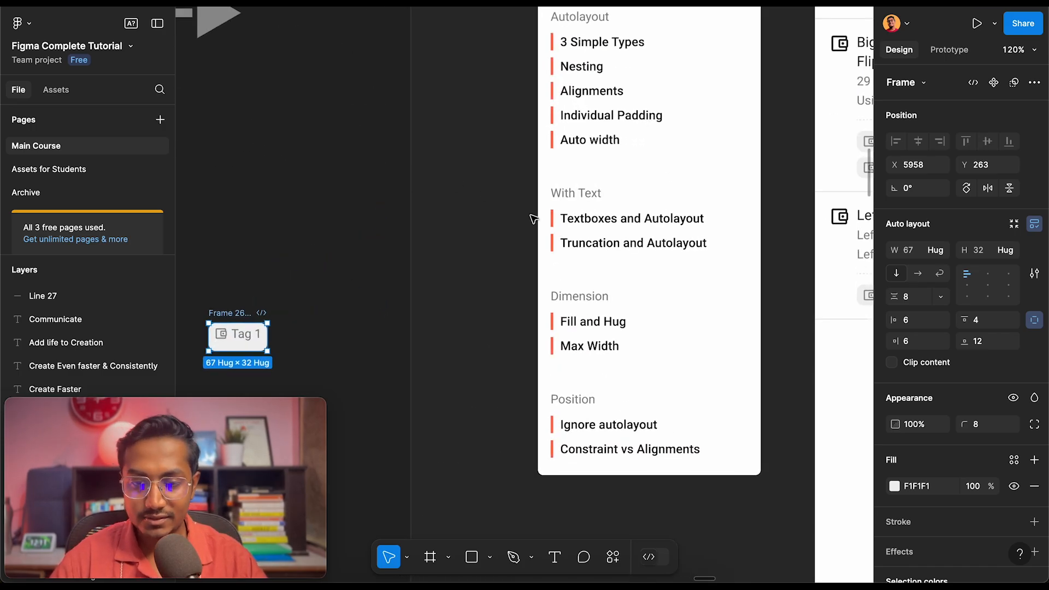
scroll(533, 218, up, 1)
scroll(533, 219, right, 1)
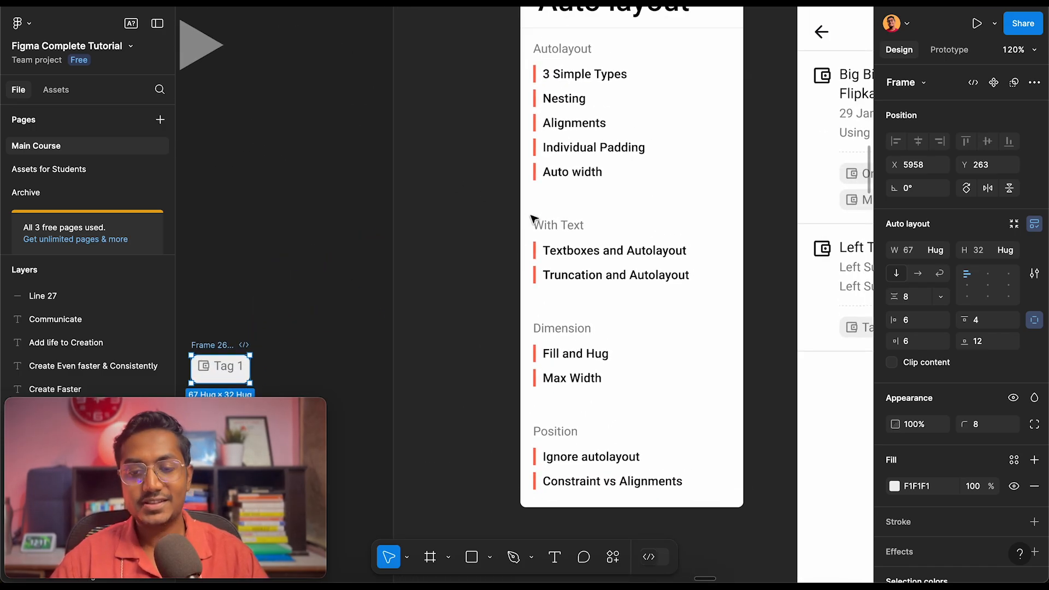
click(599, 251)
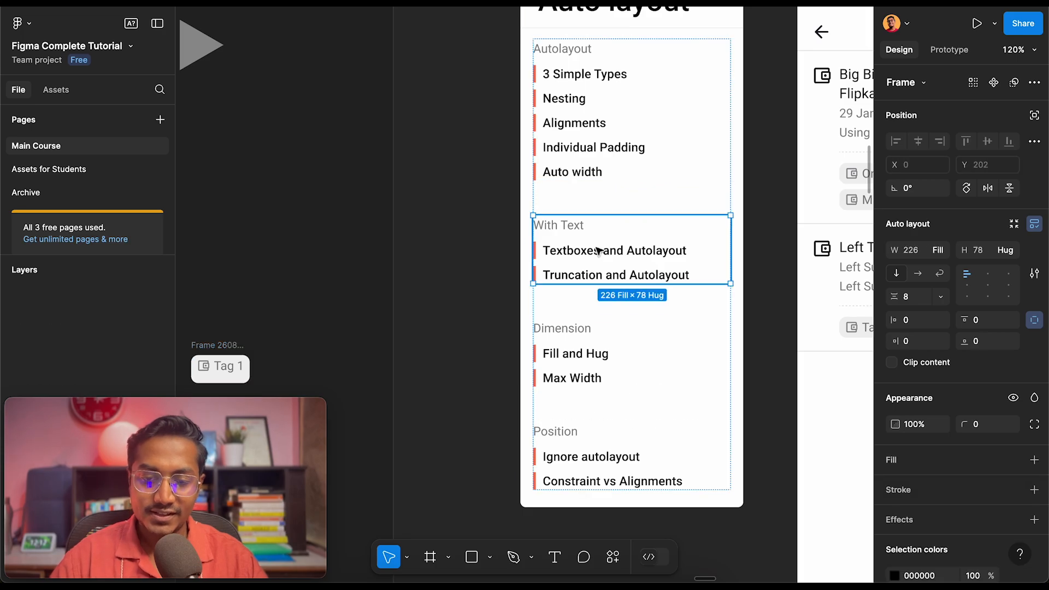
click(604, 259)
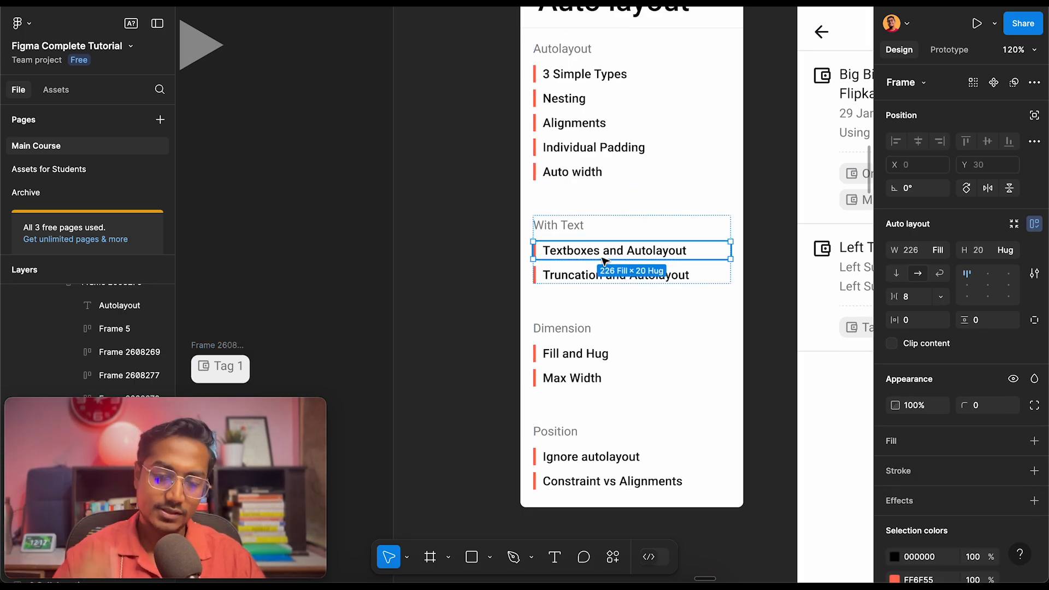
Inspect the sizing of the text layer in the Online chip on the Transactions screen, and clear the selection
scroll(604, 259, right, 4)
double_click(658, 180)
scroll(655, 173, up, 5)
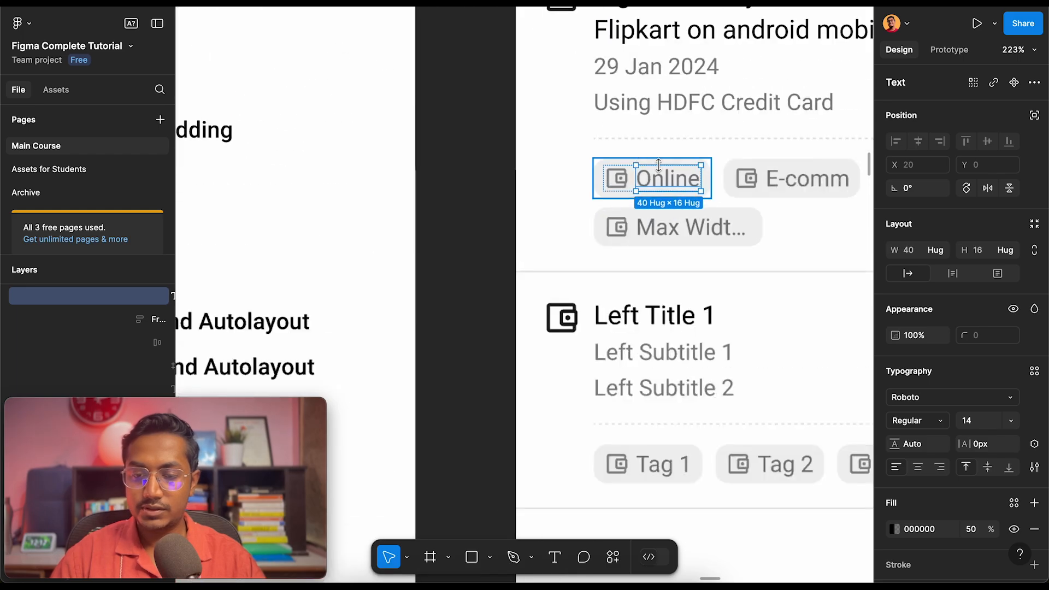
scroll(656, 174, down, 10)
scroll(566, 250, left, 4)
click(567, 252)
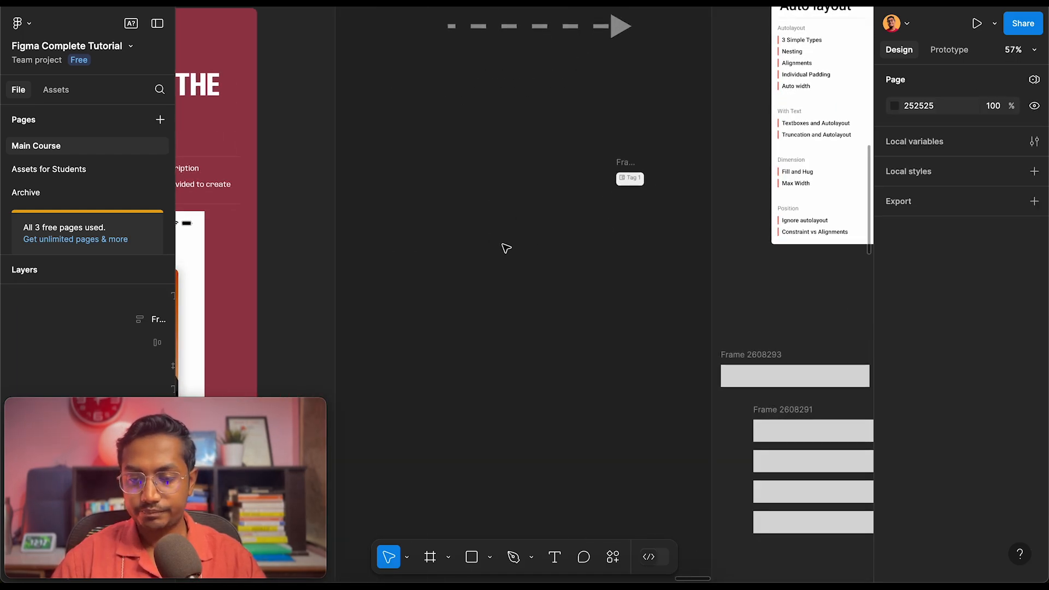
key(r)
drag(448, 233, 609, 309)
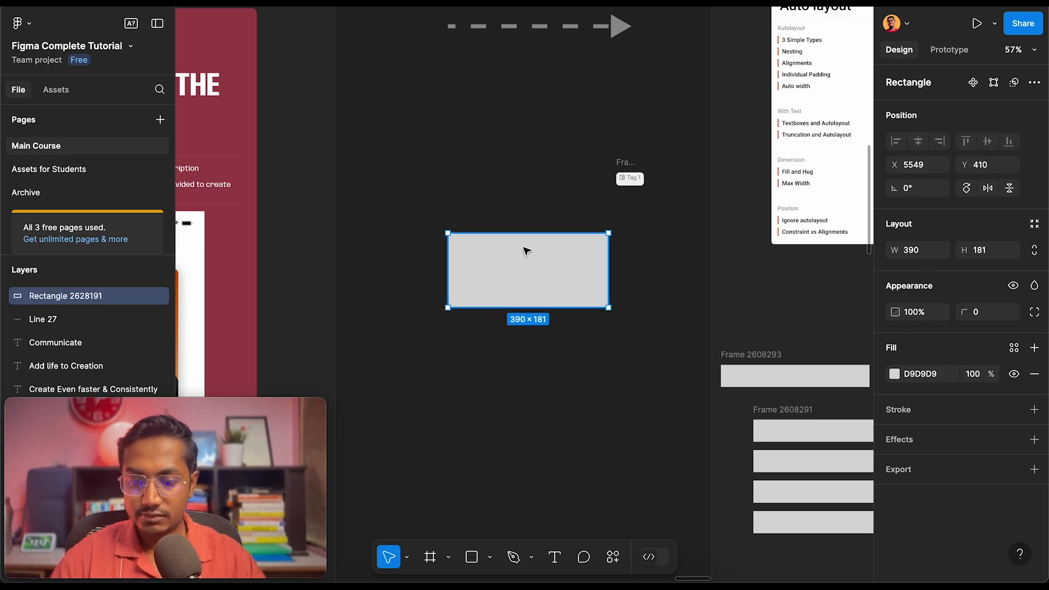
key(Delete)
Add a fixed-size text box about 469 × 140 on the empty canvas containing "asdasdalksdjkladhjkajdkajkdakjsdhkj"
key(t)
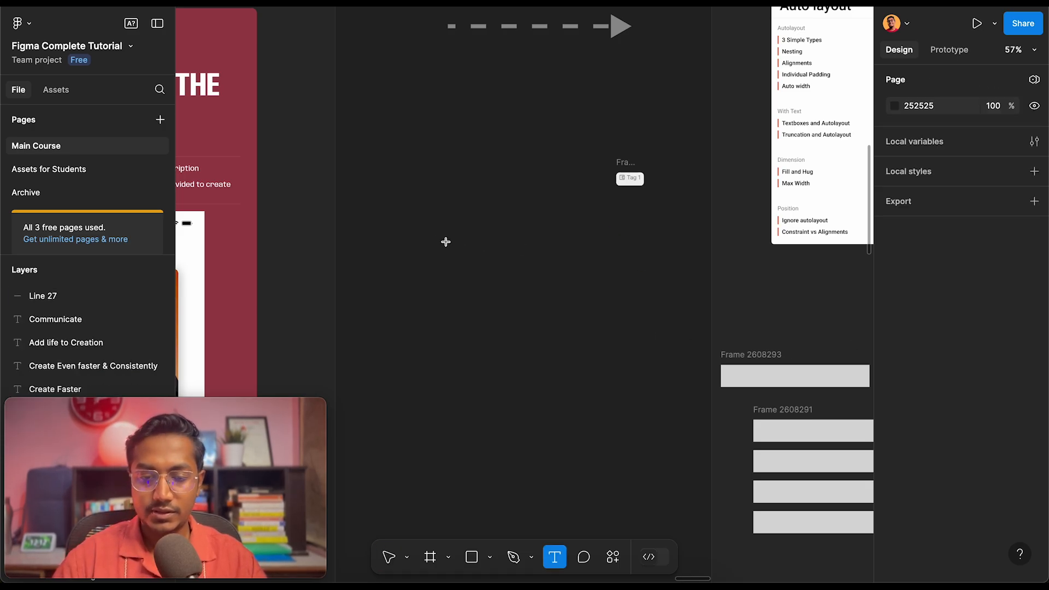
drag(438, 240, 632, 298)
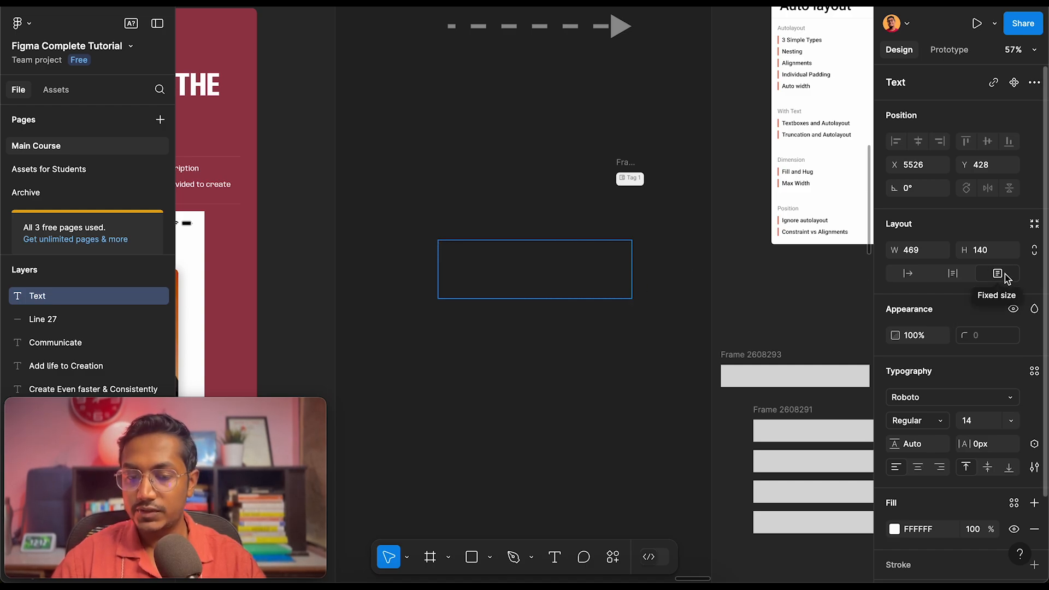
text(asdasdalksdjkladhjkajdkajkdakjsdhkj)
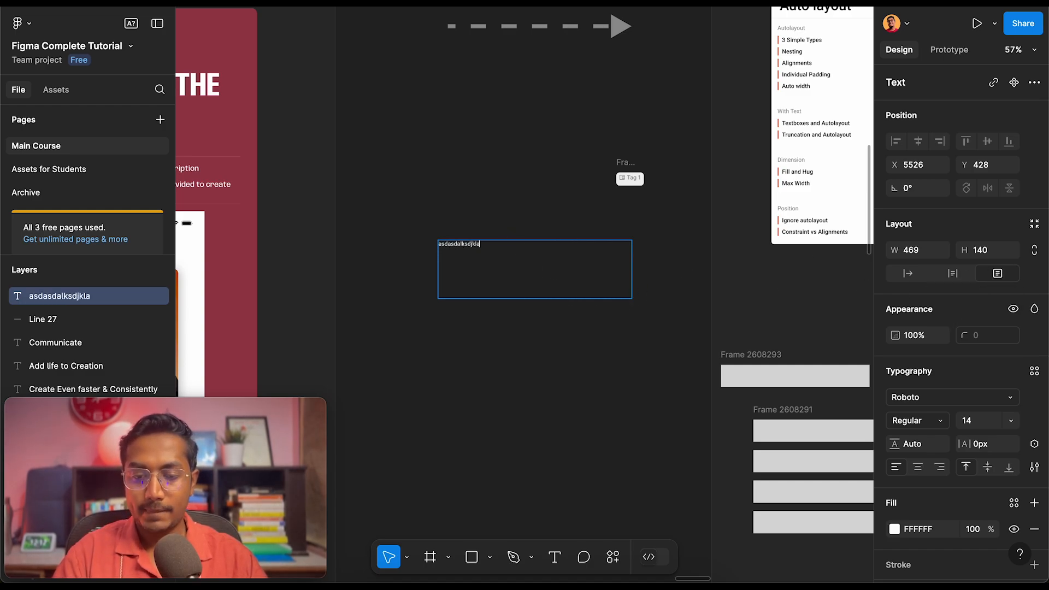
key(Escape)
scroll(444, 220, up, 3)
click(441, 220)
drag(449, 227, 611, 392)
click(611, 227)
Draw a rectangle about 299 × 113 below the text box and align it with the text's left edge
scroll(564, 192, right, 2)
key(r)
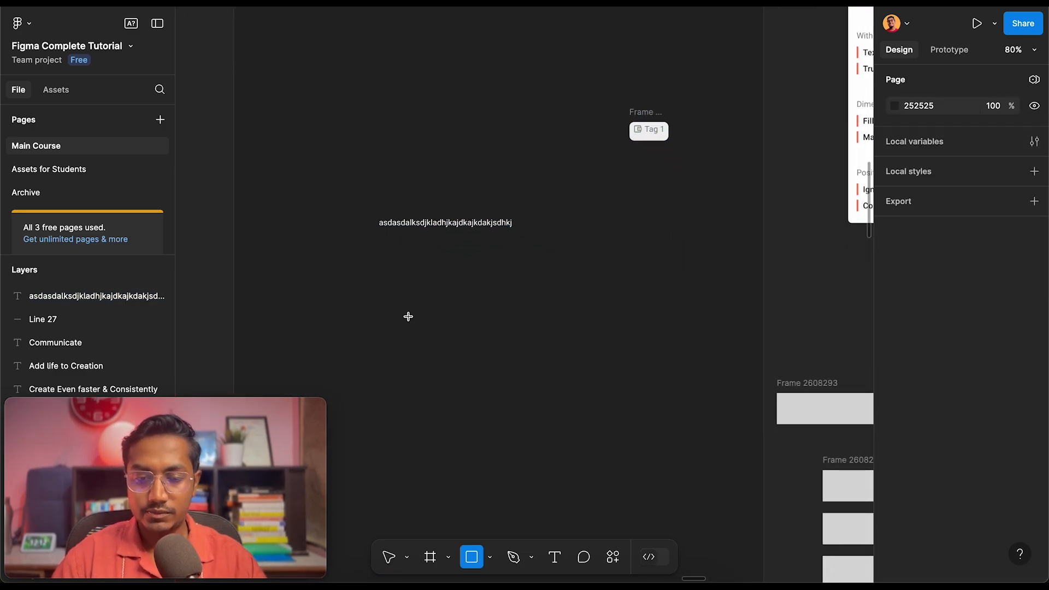
drag(408, 316, 581, 382)
drag(489, 352, 460, 350)
Wrap the text box and the rectangle together in an auto layout frame
click(347, 185)
drag(331, 186, 708, 455)
key(shift+a)
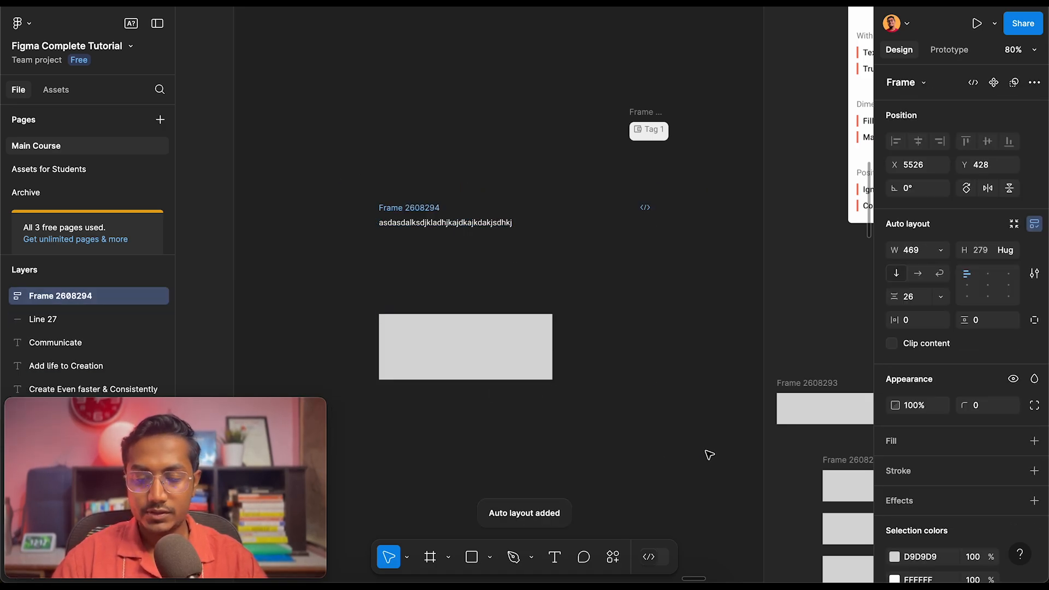
Reorder the rectangle above the text in the auto layout frame, return it below the text, and select the frame
click(506, 350)
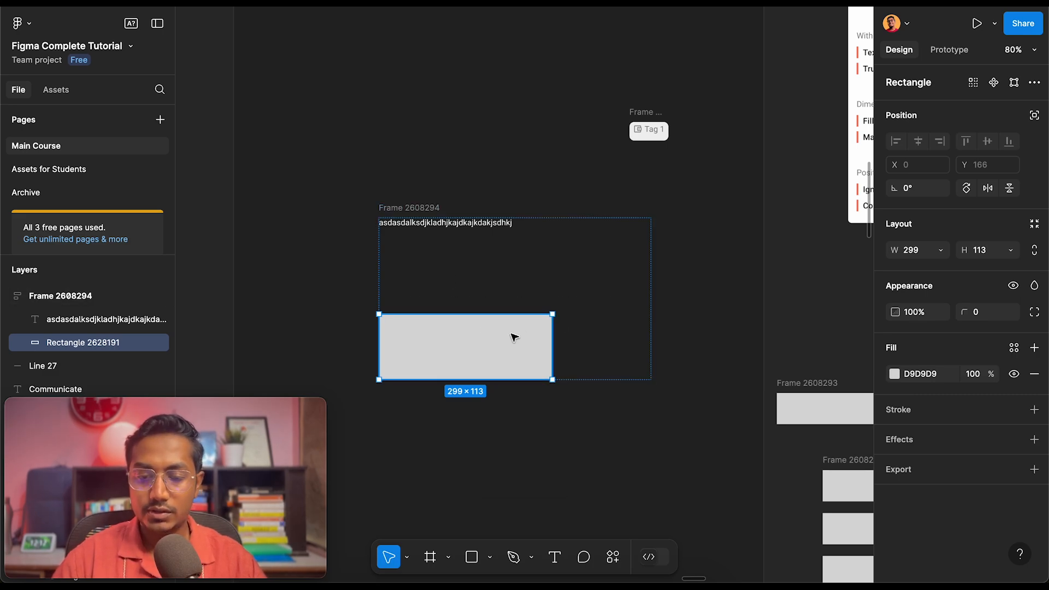
key(Up)
key(Down)
key(Up)
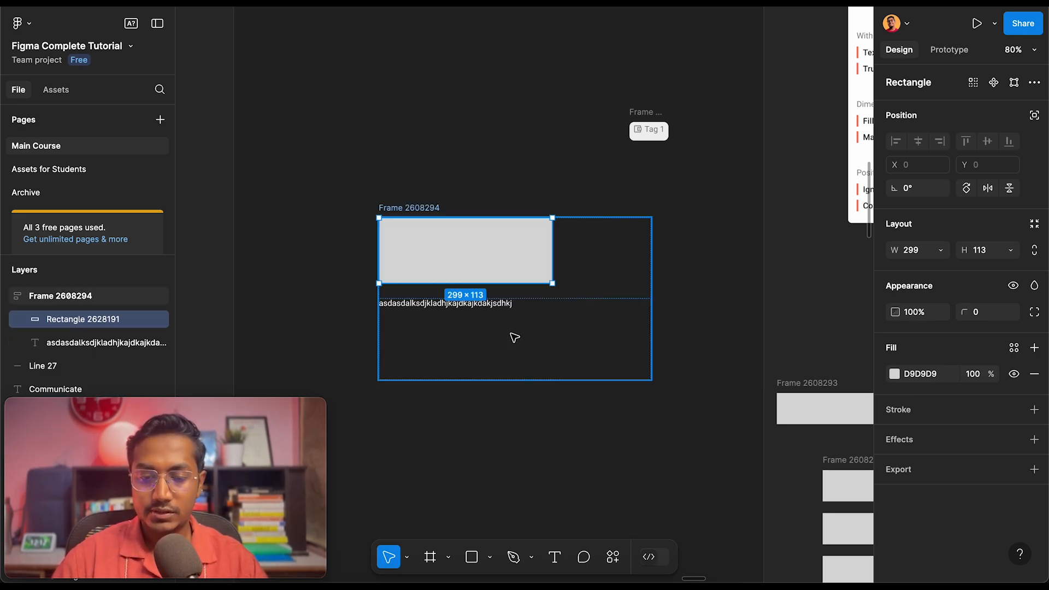
key(Down)
click(486, 265)
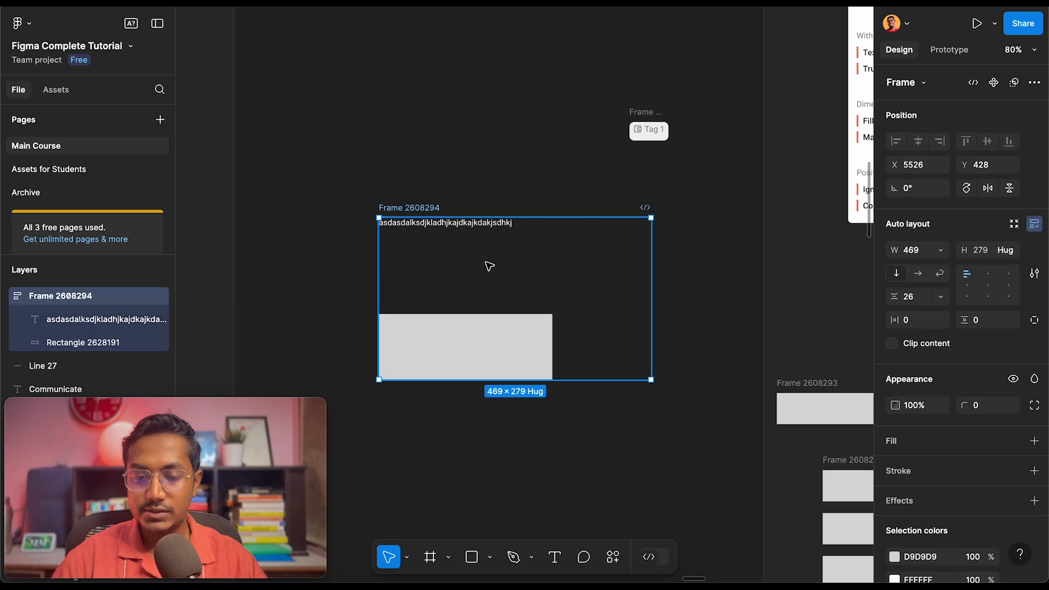
Set the resizing of the text layer above the rectangle to auto height
scroll(419, 235, up, 3)
click(405, 229)
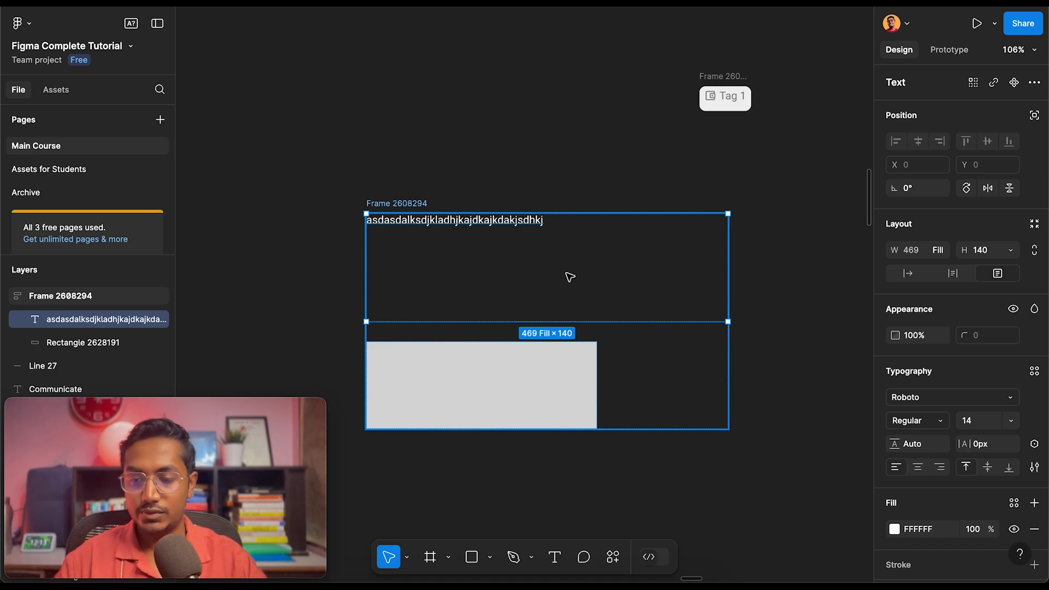
click(957, 276)
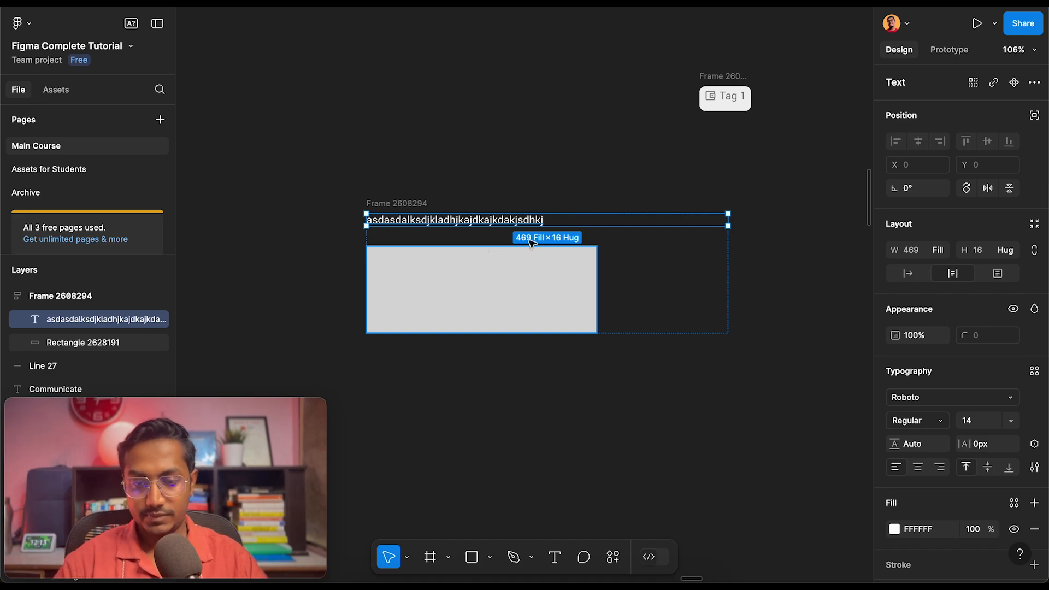
Append filler characters to the auto-height text until it wraps onto a second line
double_click(544, 224)
click(556, 222)
text(akjd)
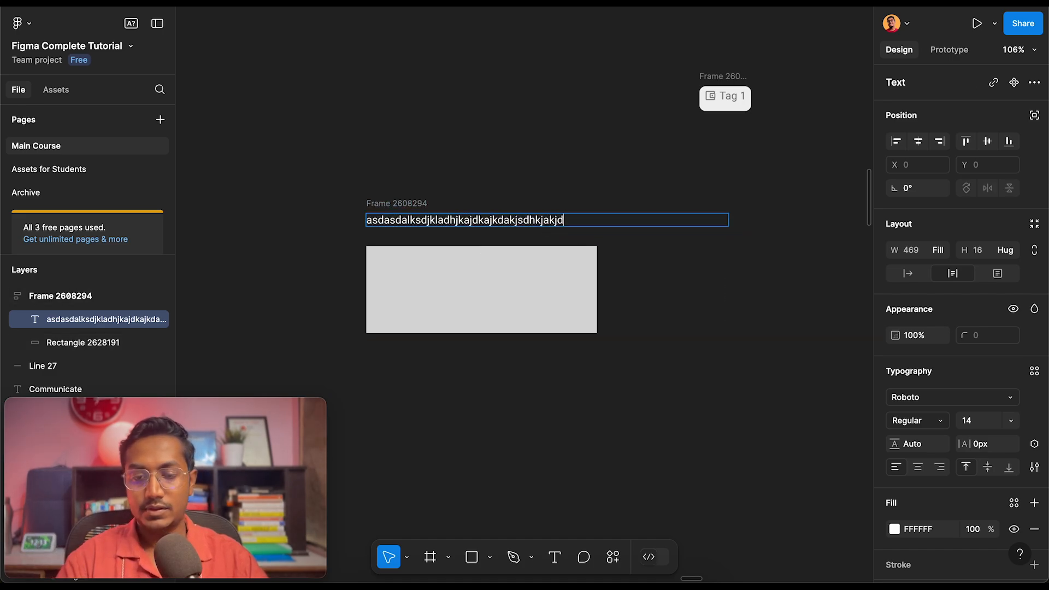
text(ajkdhjkahdjkahkjdhkhakshdkhaksjdhkjahsdkjahkjsdhakjhsdkjahk)
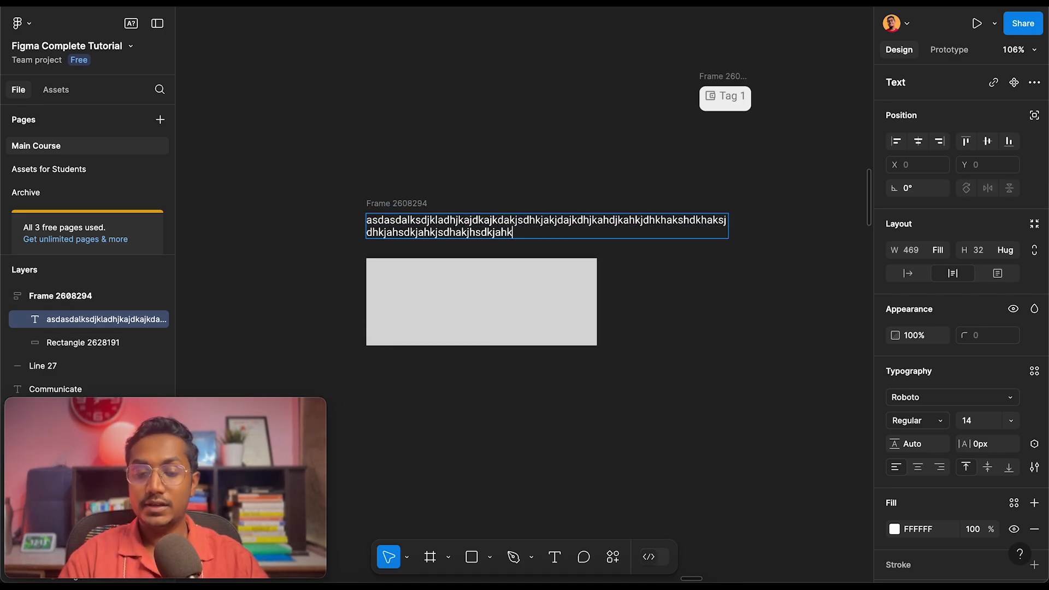
text(jdsasdadsasdadsasdasdasdasd)
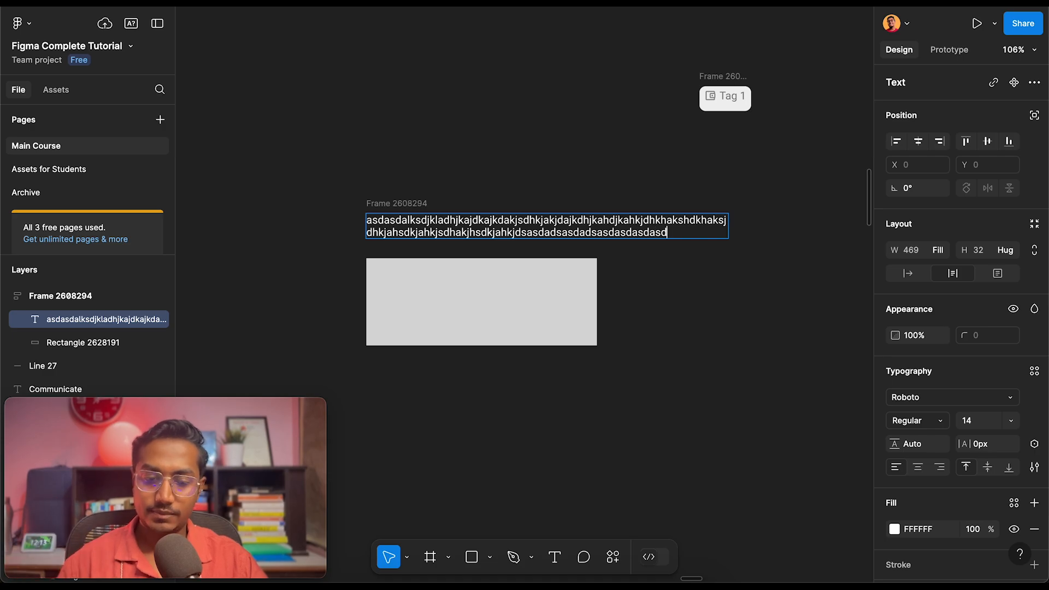
key(Escape)
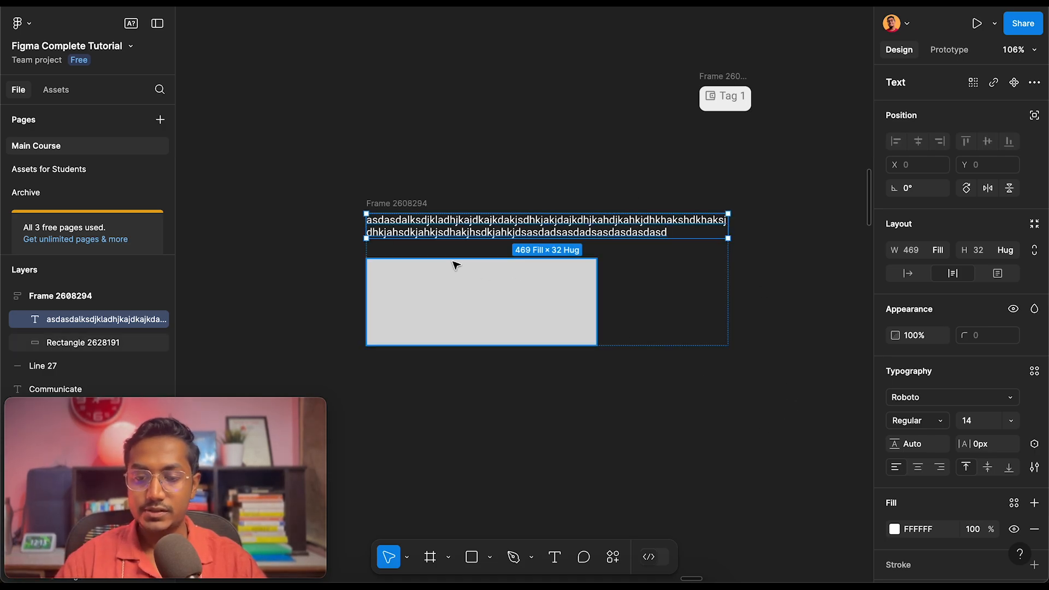
Replace the text with a new long filler string in auto width mode, and switch its resizing to auto height
click(907, 277)
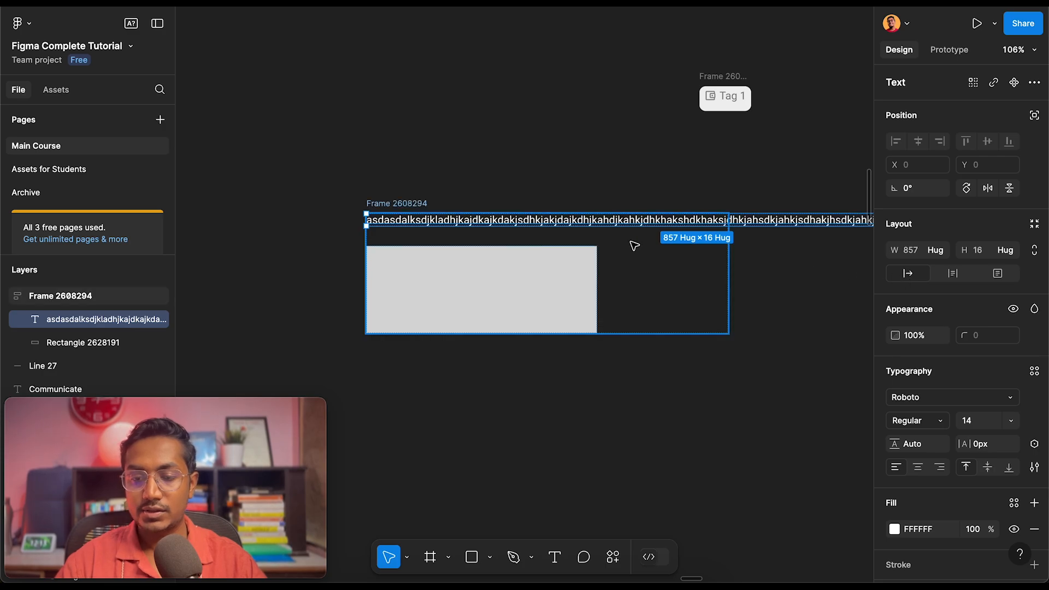
scroll(677, 219, right, 5)
double_click(688, 218)
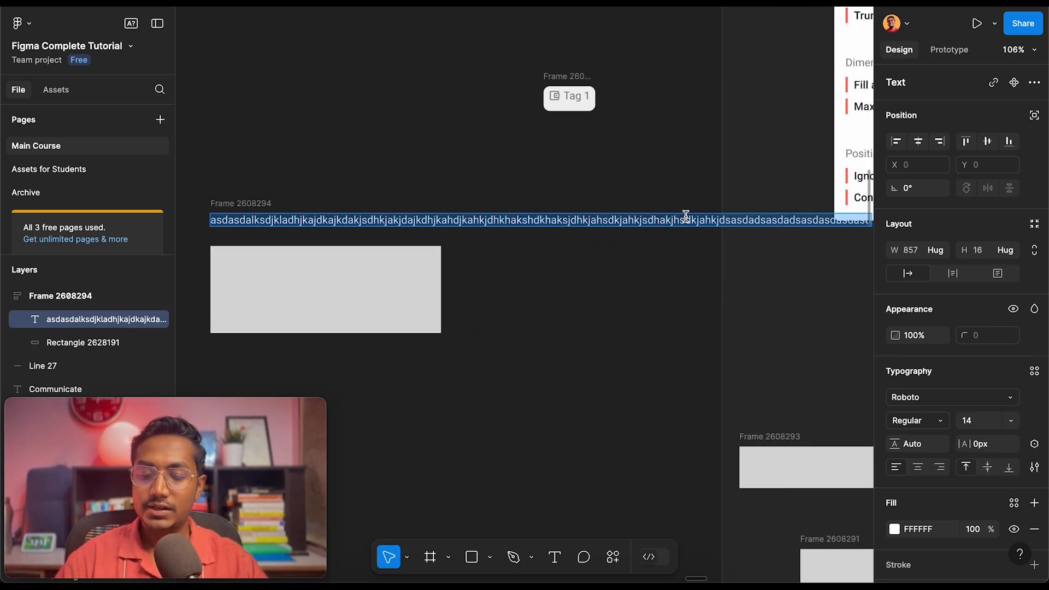
key(BackSpace)
text(ajhsdgjhagdjgadsgjagsjdghasgdhjgaj)
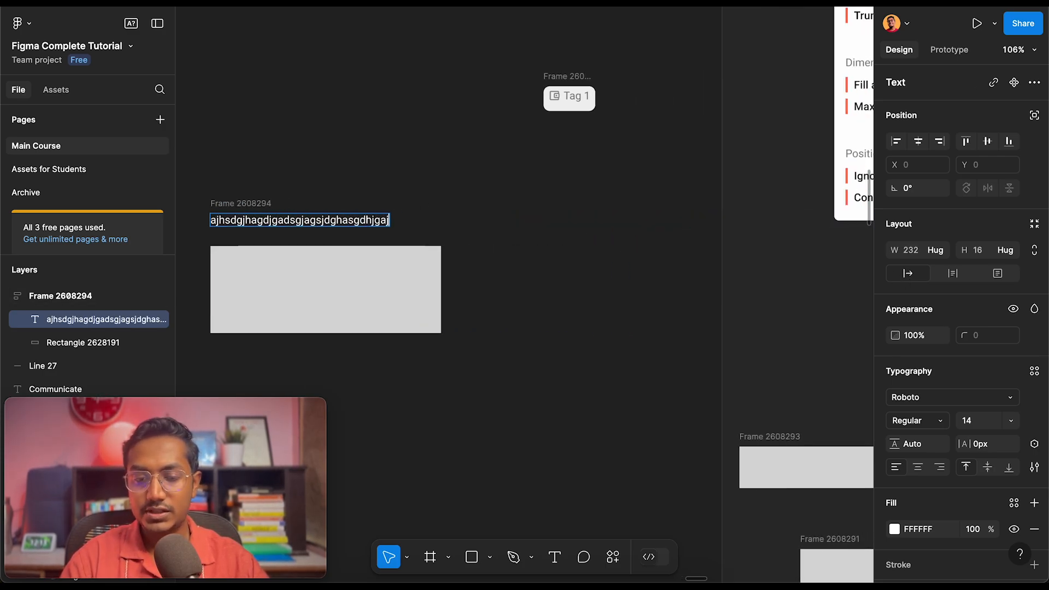
text(hdgjagdsjgajsgdjagsjhdgajgsdjhagsjdgajgdjagsdjgahjsdgj)
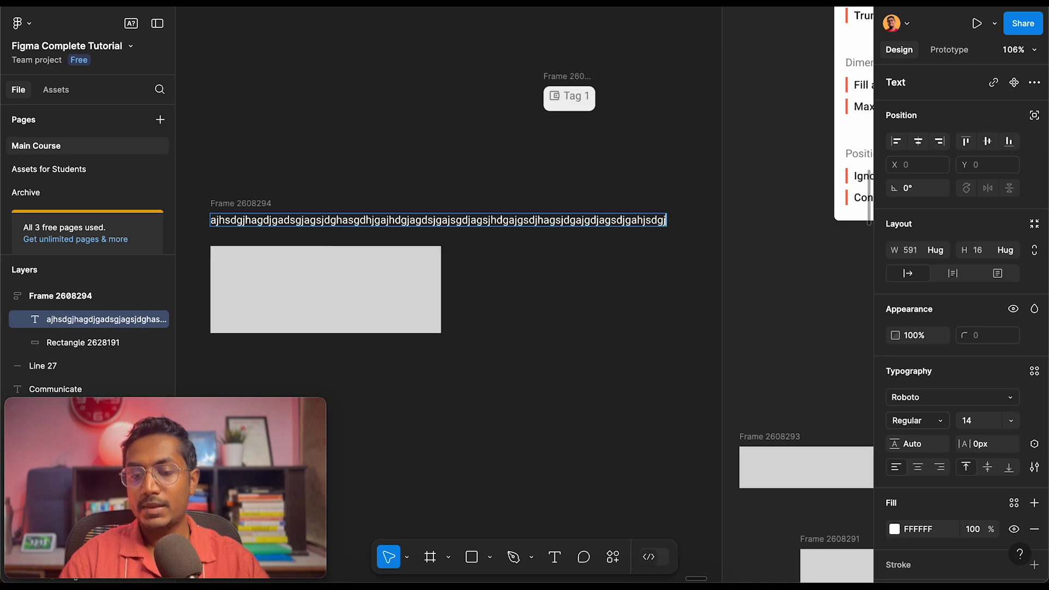
key(Escape)
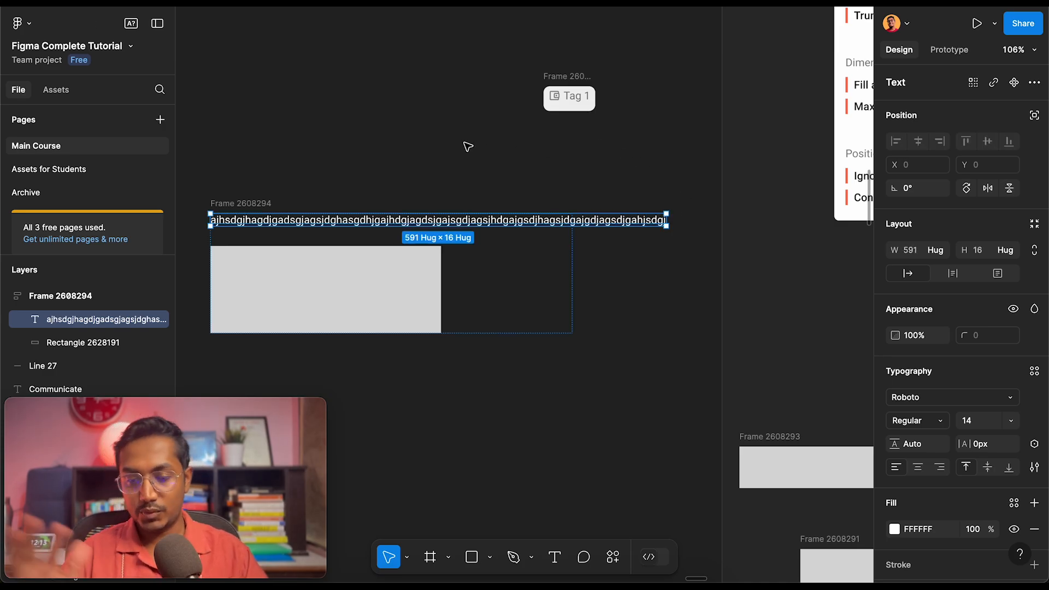
click(953, 278)
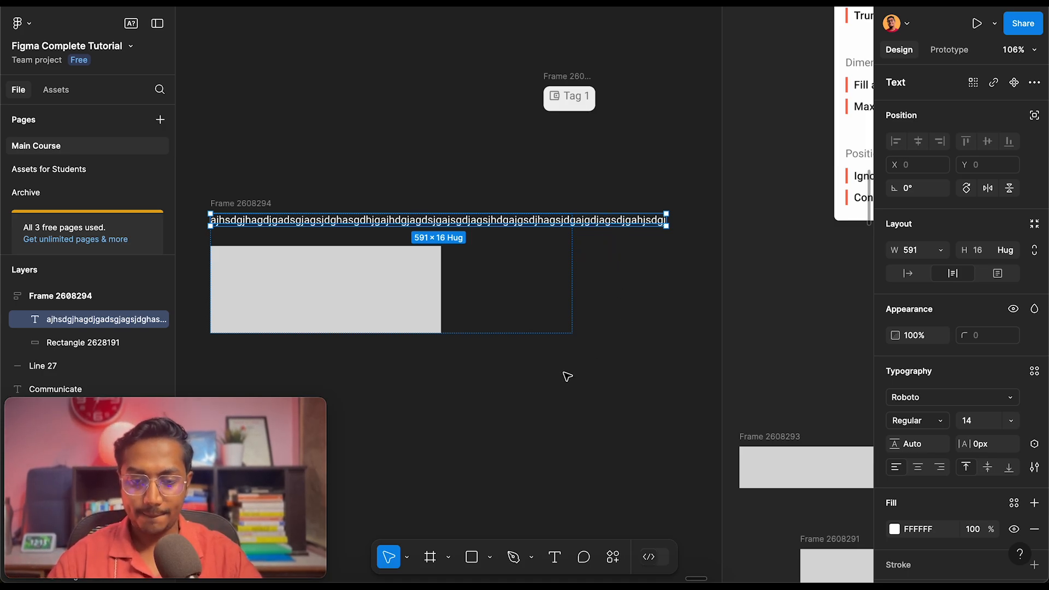
Review the With Text and Dimension topics in the Auto layout checklist, focusing on Fill and Hug, and clear the selection
scroll(239, 175, down, 5)
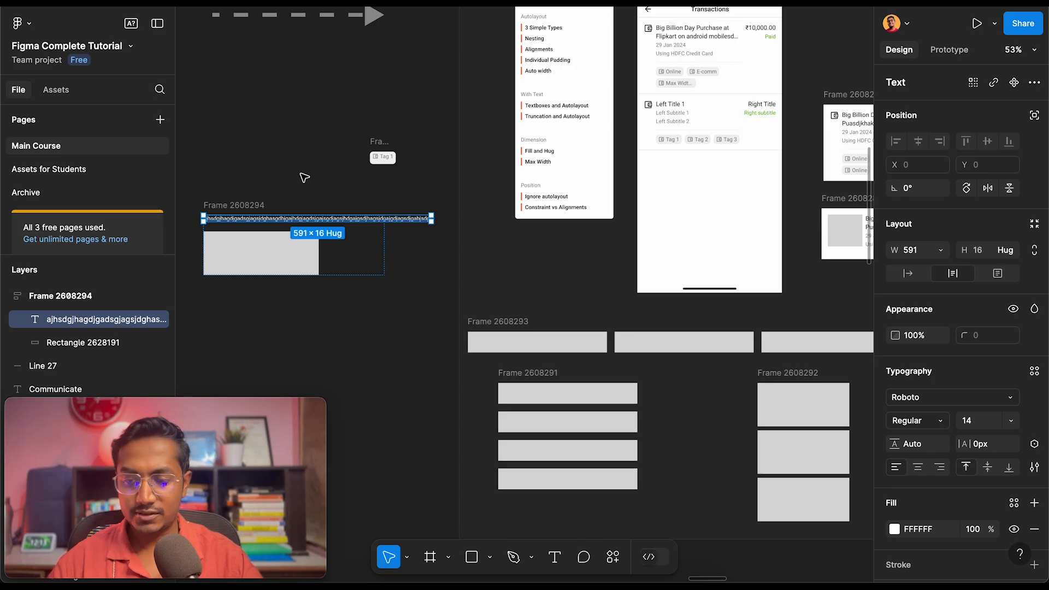
scroll(321, 223, up, 5)
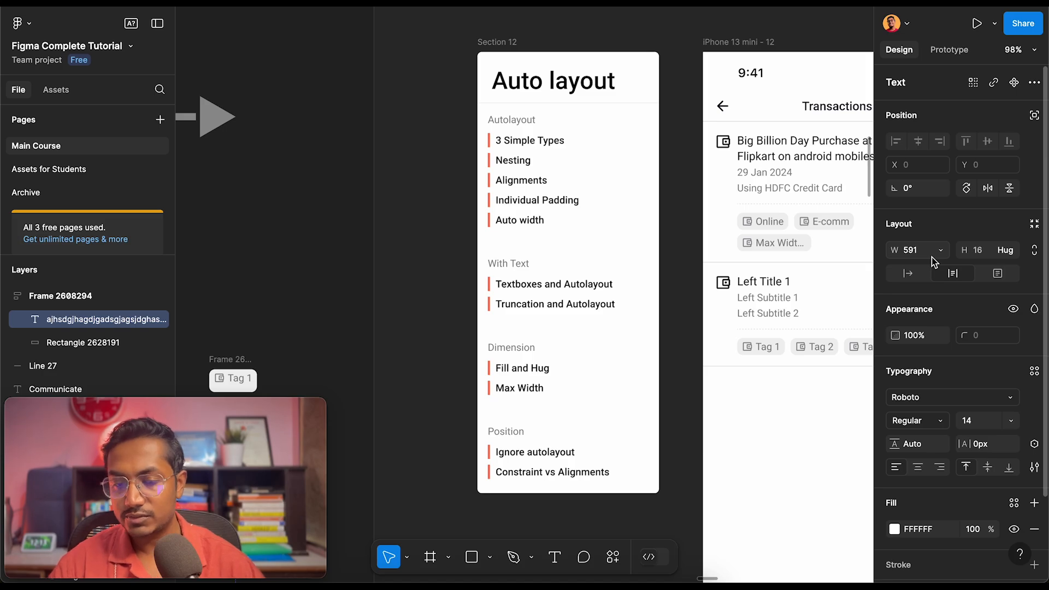
scroll(519, 306, up, 4)
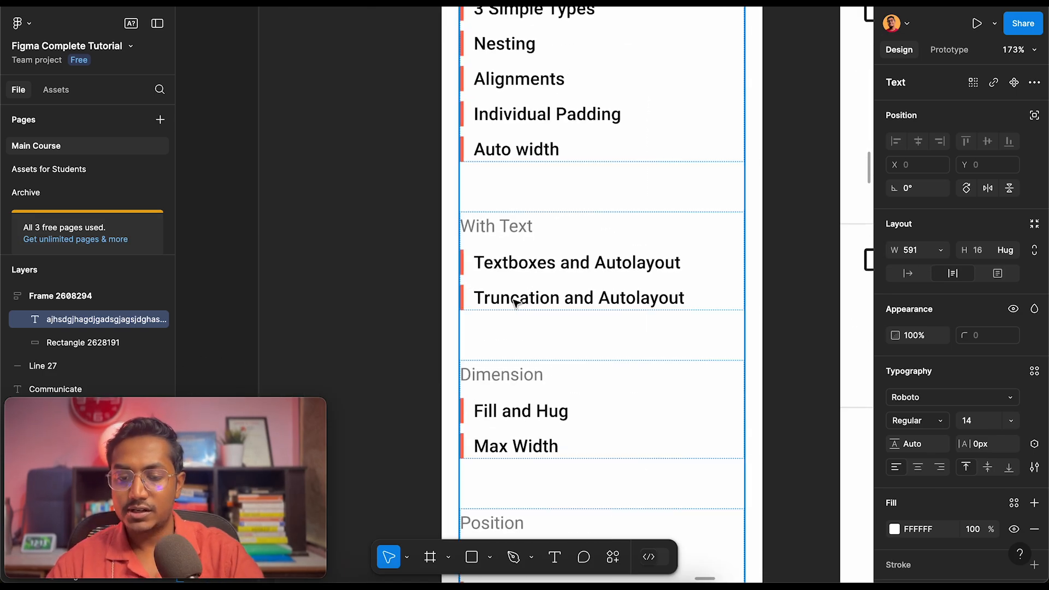
click(516, 304)
scroll(516, 303, down, 2)
double_click(520, 326)
double_click(520, 329)
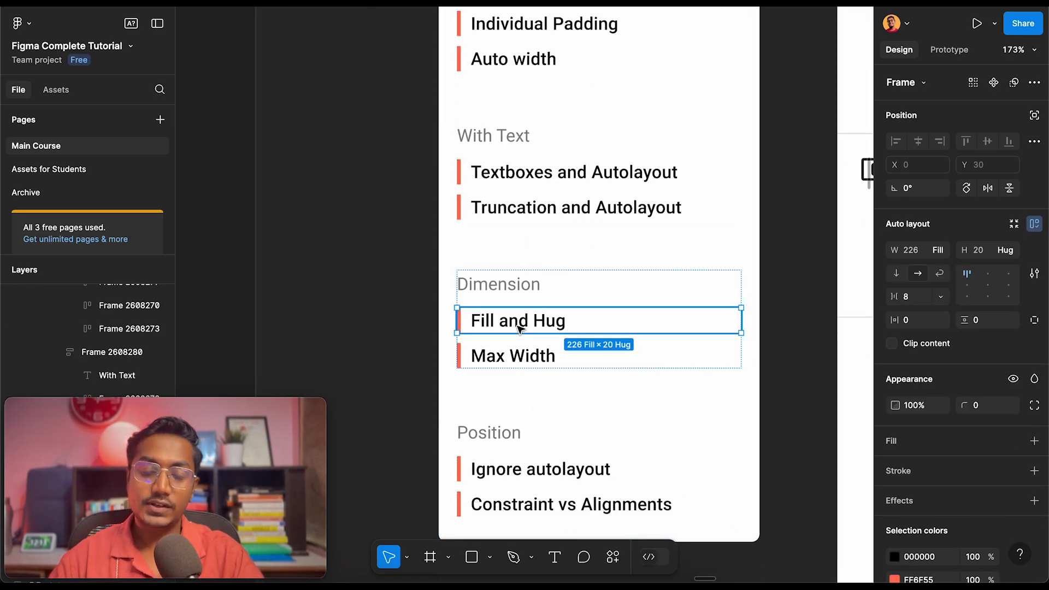
scroll(519, 328, down, 10)
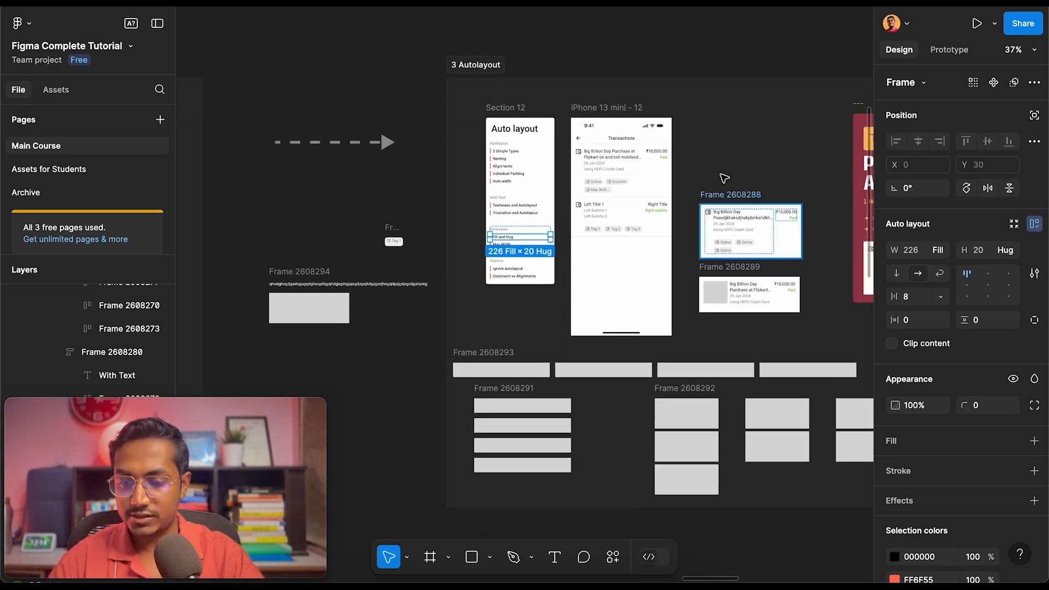
scroll(765, 223, down, 5)
scroll(528, 285, up, 10)
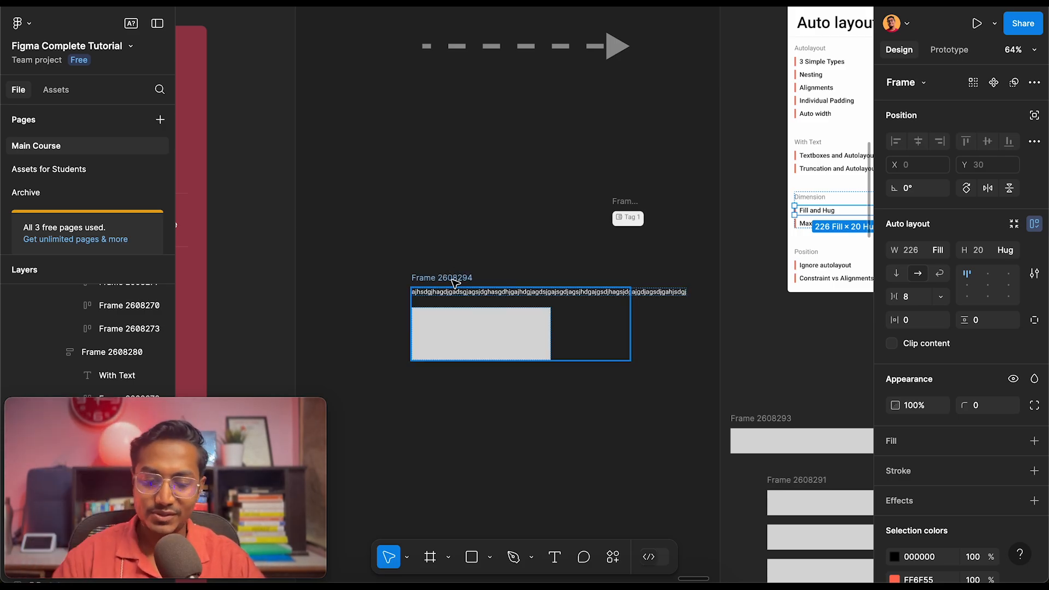
scroll(410, 344, down, 5)
click(410, 344)
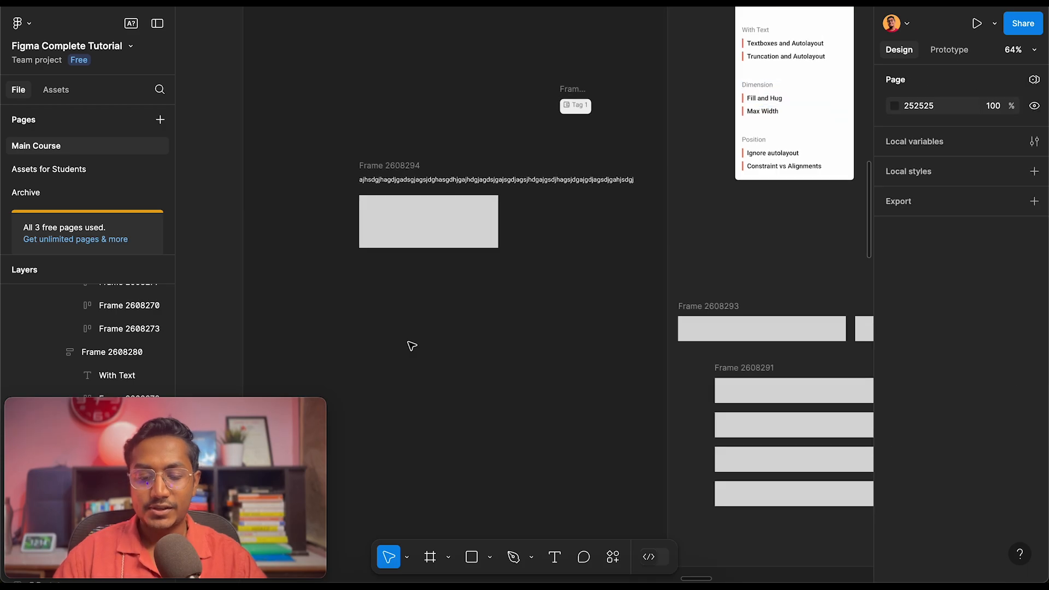
Draw a plain frame about 536 × 296 below the text and rectangle auto layout frame
scroll(412, 346, down, 1)
key(f)
drag(373, 304, 623, 442)
click(583, 251)
click(410, 295)
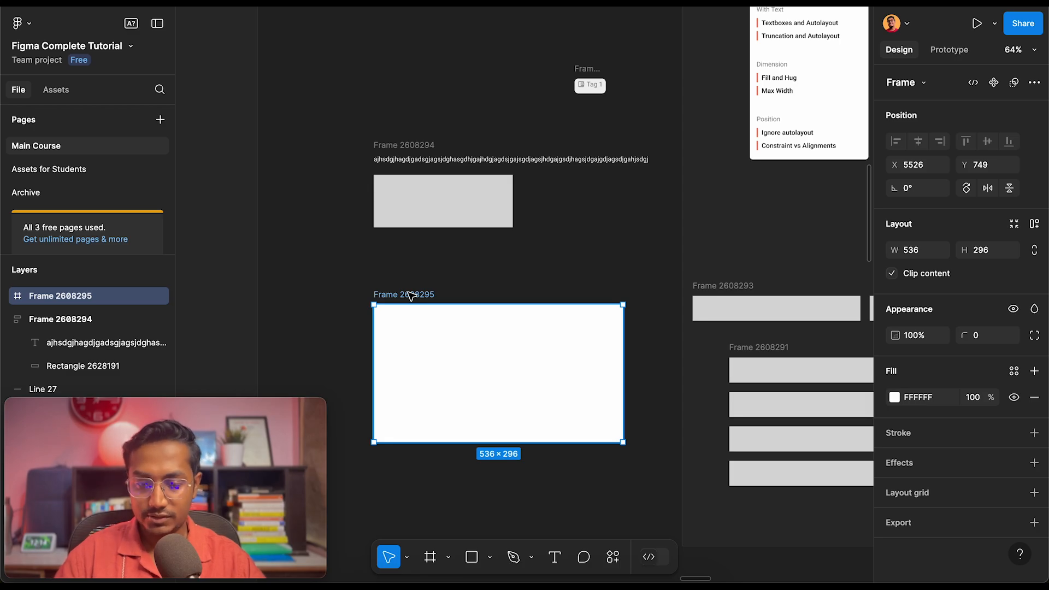
Draw a rectangle about 253 × 84 inside the new white frame and select it
key(r)
drag(538, 394, 420, 356)
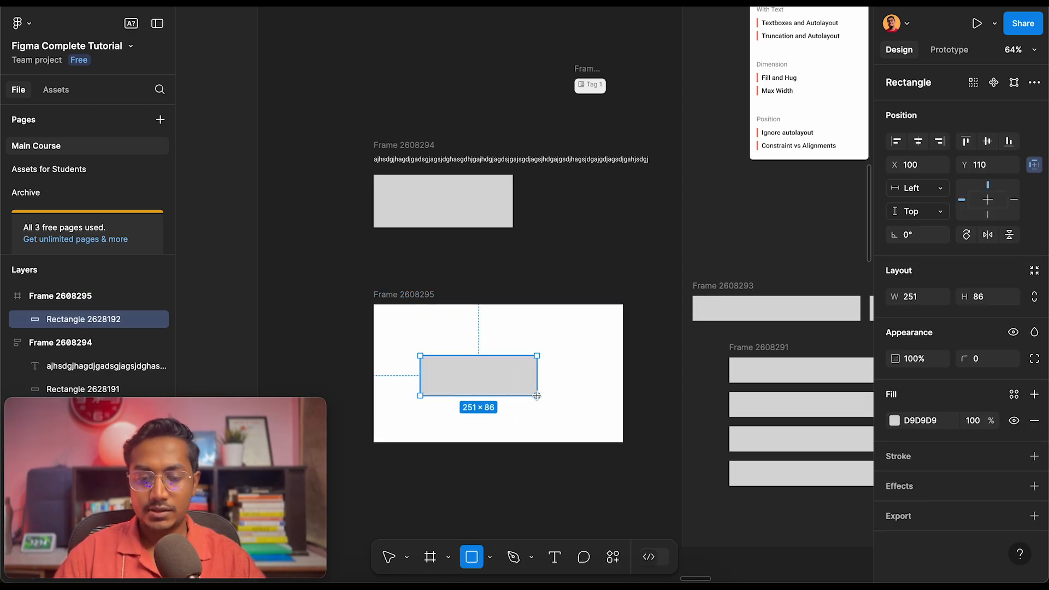
click(536, 272)
click(478, 371)
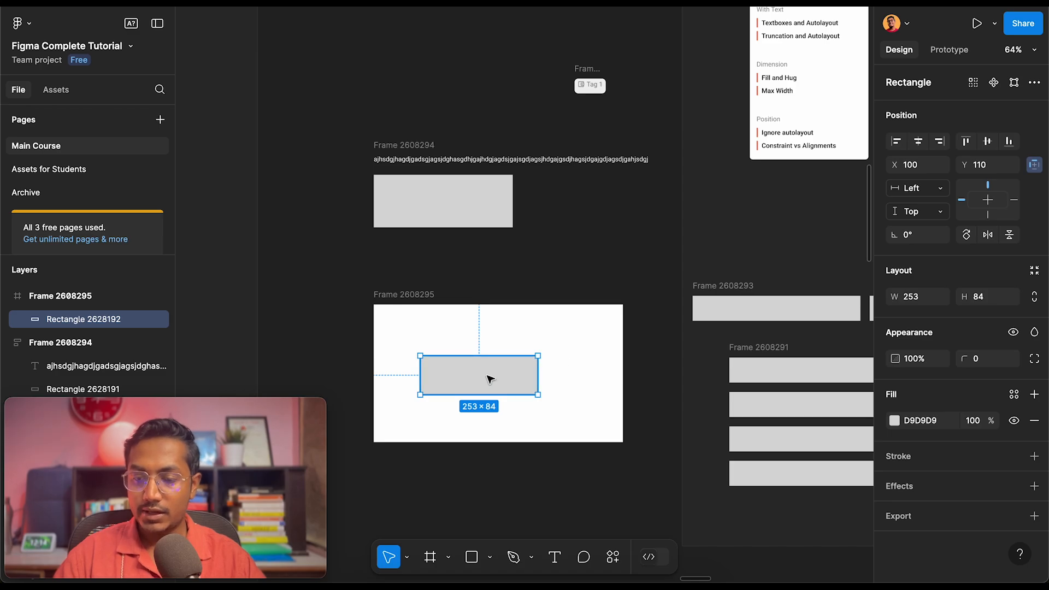
Set the width of the rectangle inside the white frame to 100
click(940, 298)
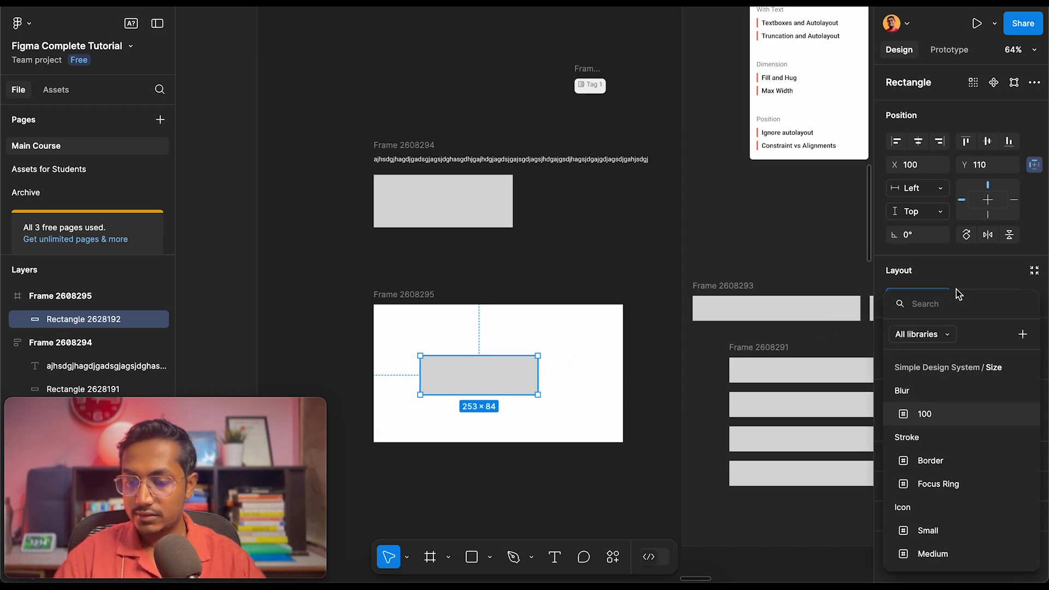
click(976, 281)
text(nbbmnb)
key(super+a)
text(1)
key(Return)
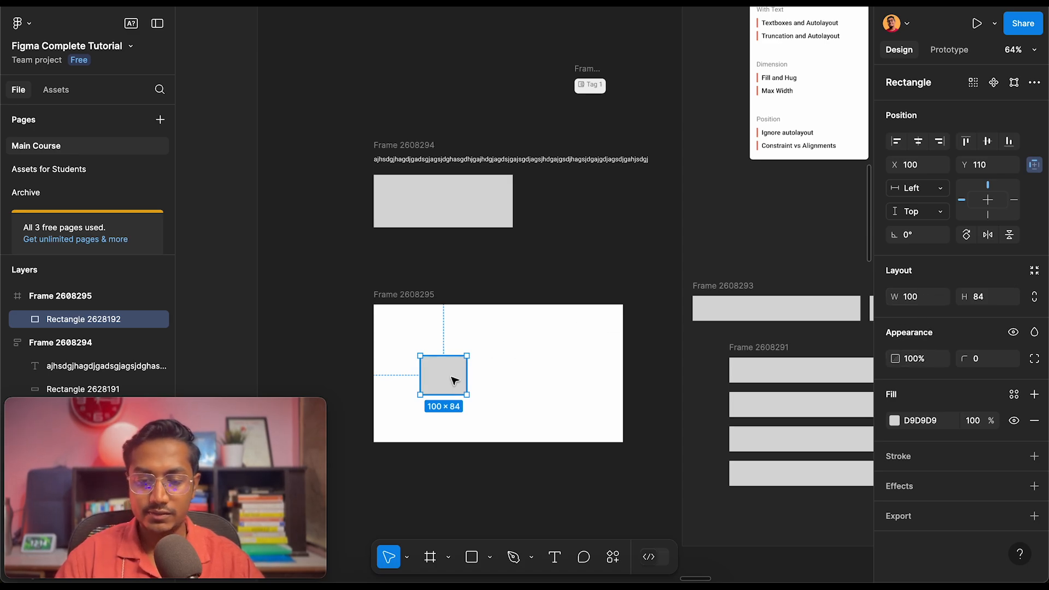
Duplicate the 100 × 84 rectangle out of the white frame onto the empty canvas below it
scroll(451, 378, up, 5)
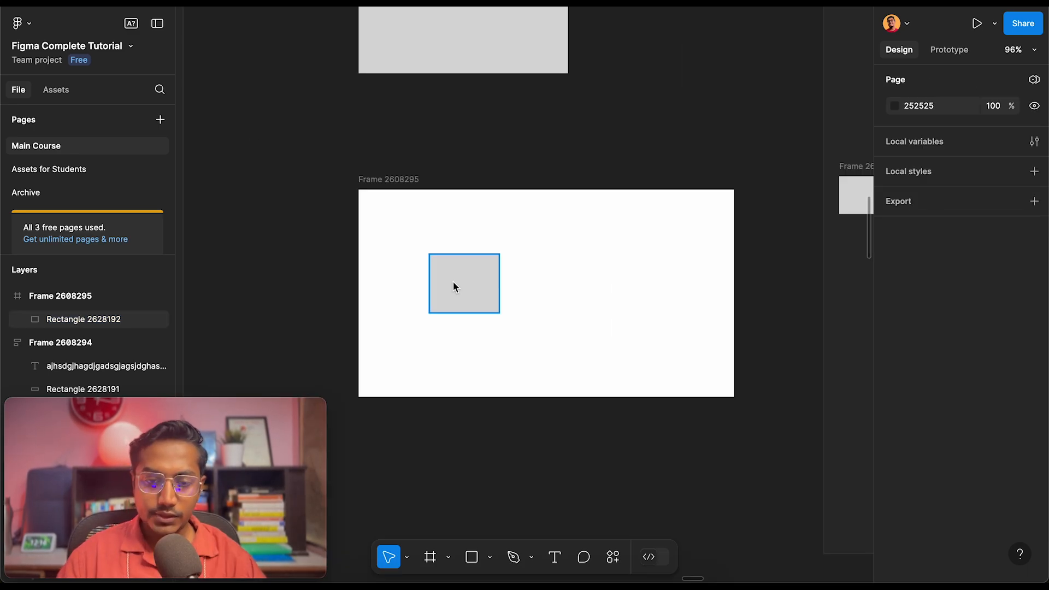
click(453, 281)
scroll(453, 280, down, 5)
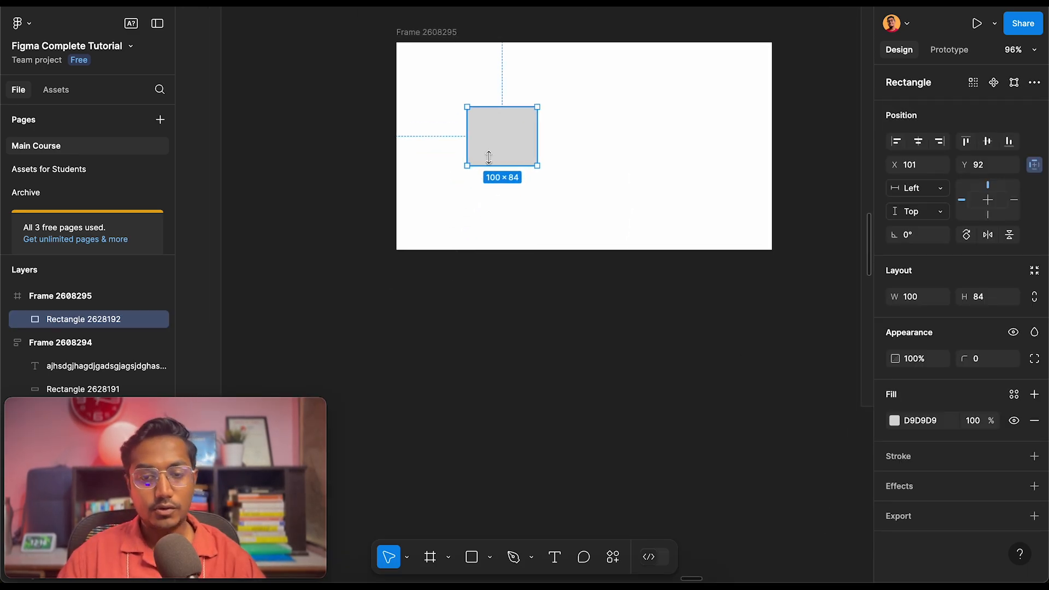
drag(499, 143, 496, 400)
click(479, 337)
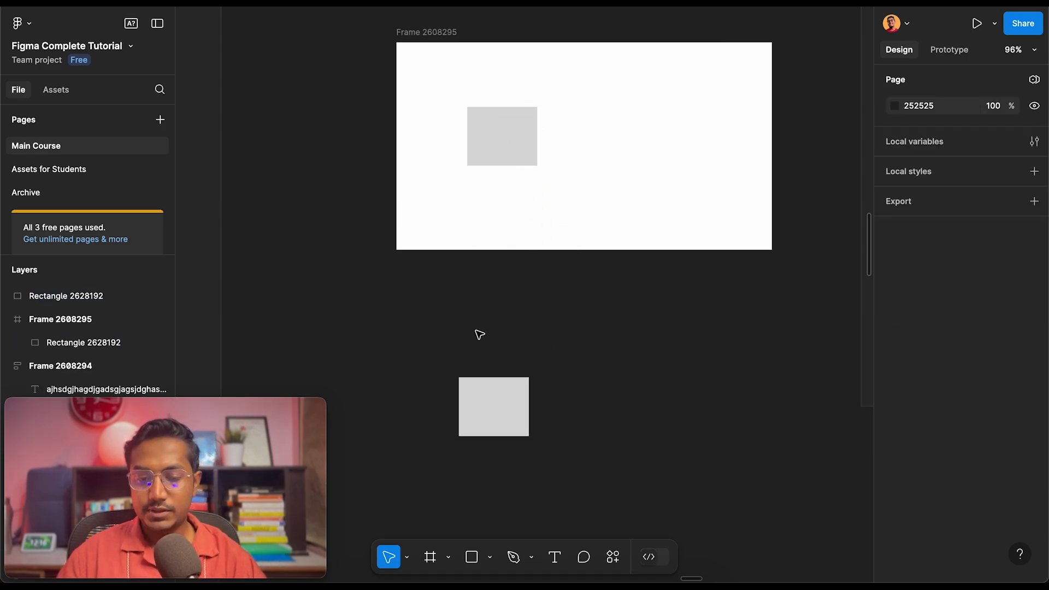
Duplicate the loose rectangle beside itself with a 23 gap and wrap both rectangles in a horizontal auto layout frame
click(492, 400)
scroll(540, 365, down, 1)
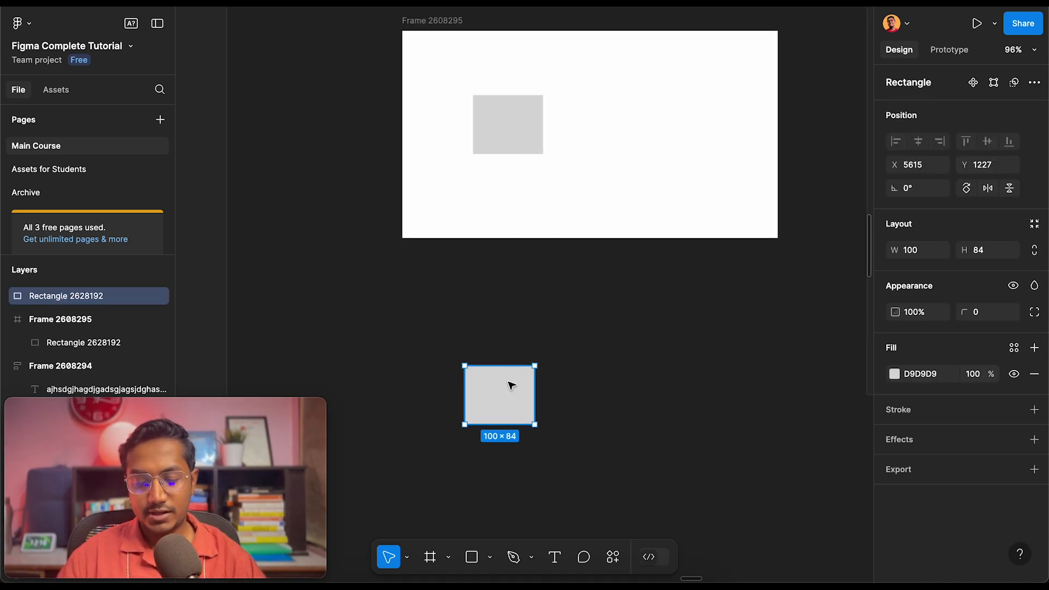
drag(504, 388, 590, 391)
drag(405, 302, 709, 528)
key(shift+a)
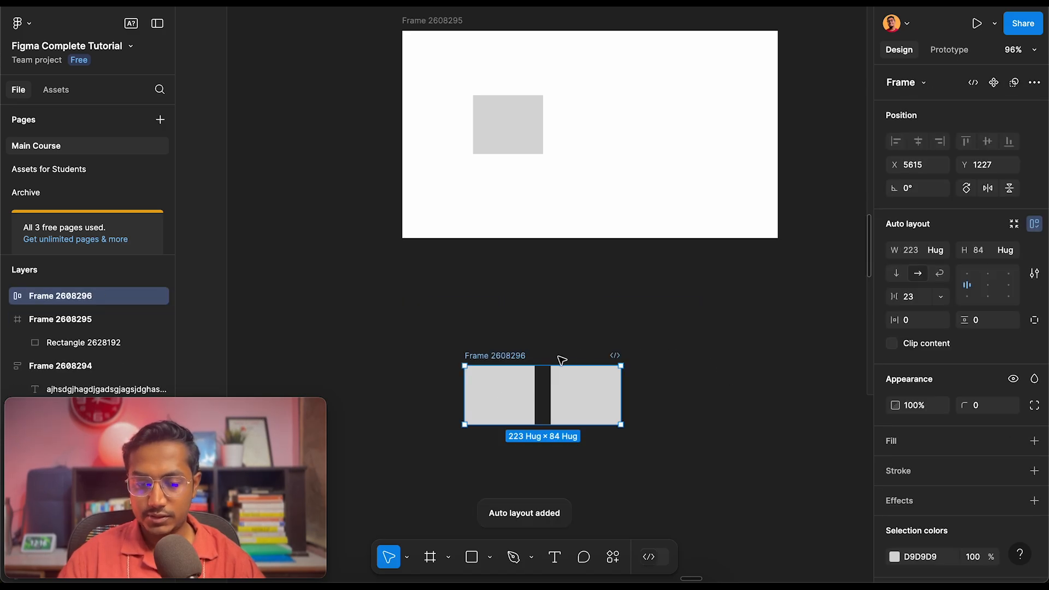
Set the new auto layout frame's horizontal and vertical padding to 24 each
scroll(562, 358, up, 2)
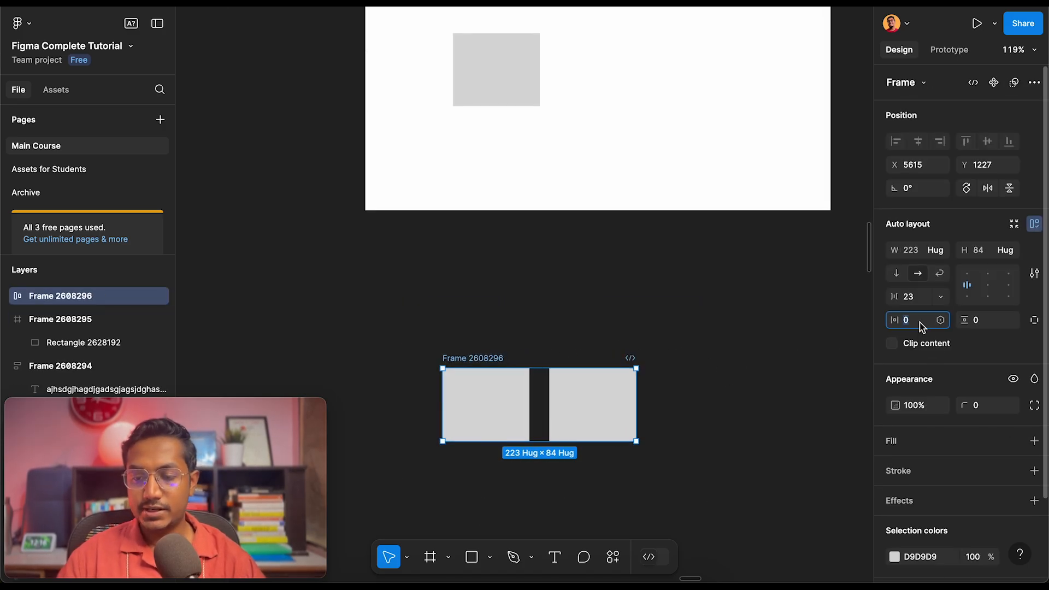
text(24)
key(Tab)
text(24)
key(Return)
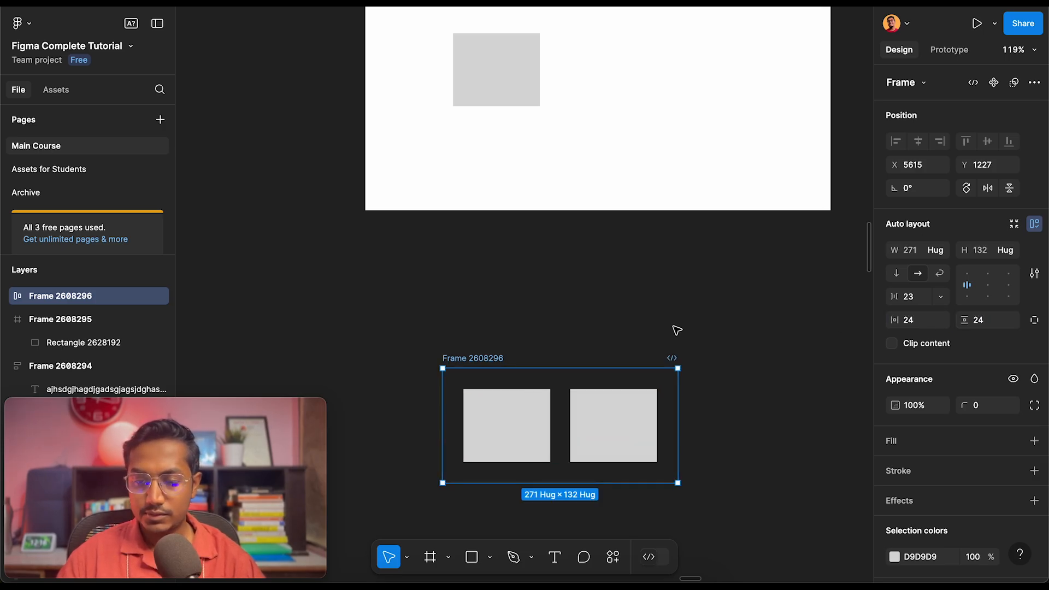
Add a dark gray 333333 fill to the auto layout frame and clear the selection
click(930, 447)
click(897, 470)
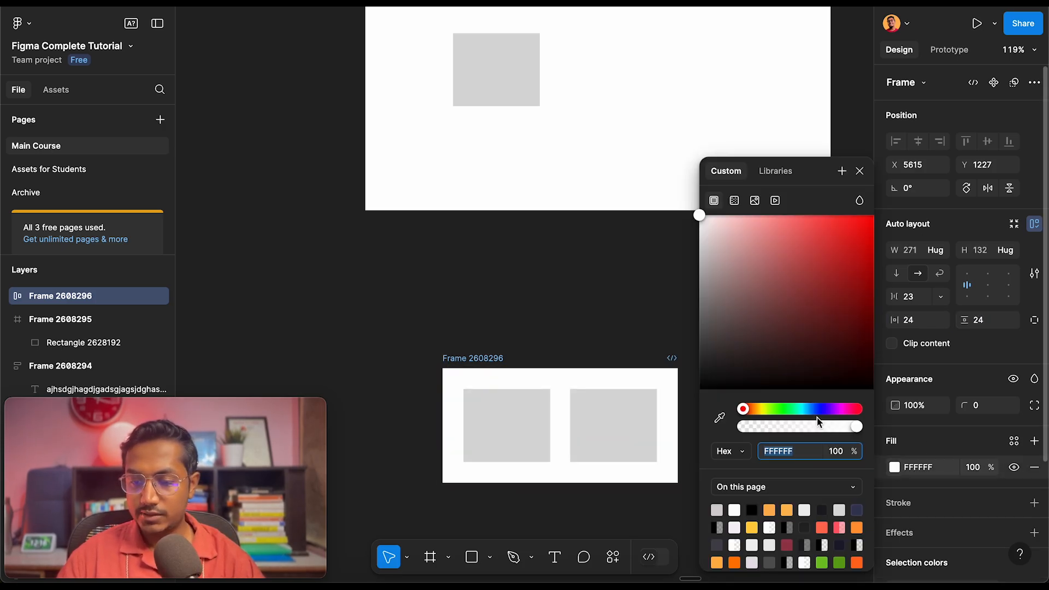
drag(723, 311, 693, 364)
click(568, 312)
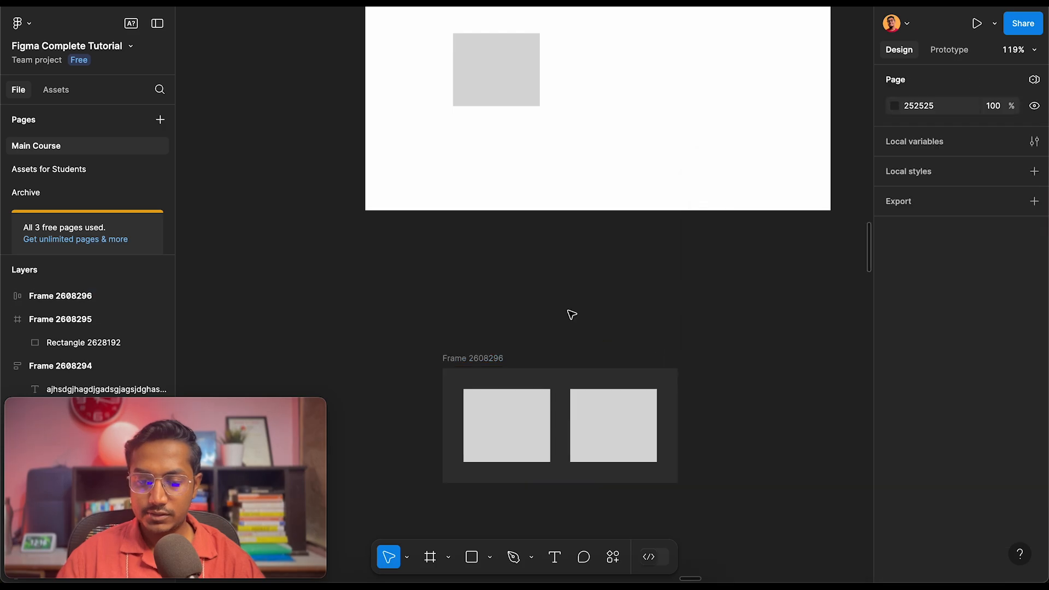
scroll(568, 311, down, 3)
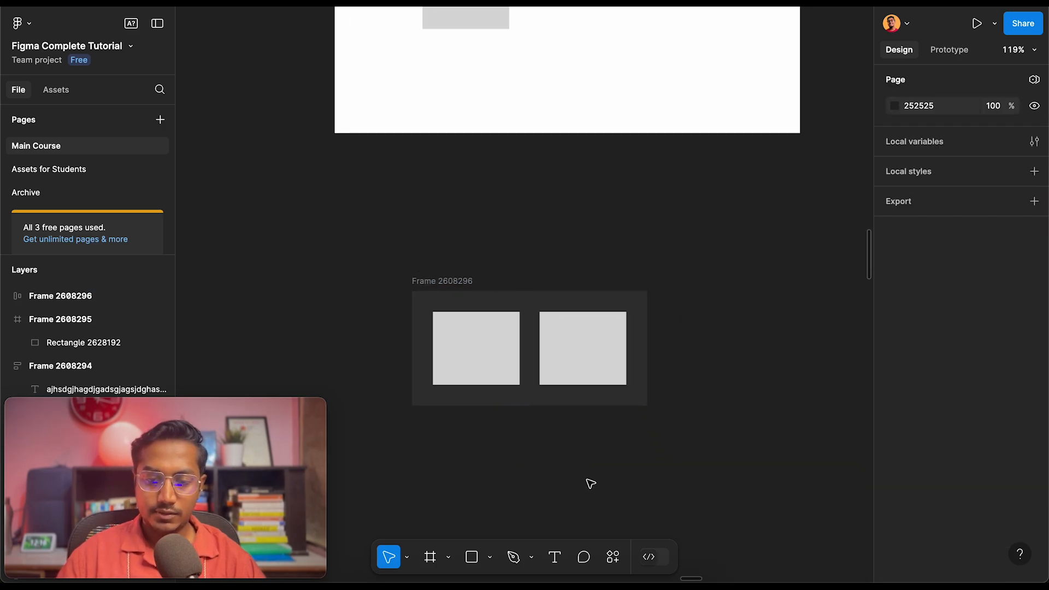
Compare the Hug sizing of the dark auto layout frame with the fixed size of its second rectangle
click(461, 280)
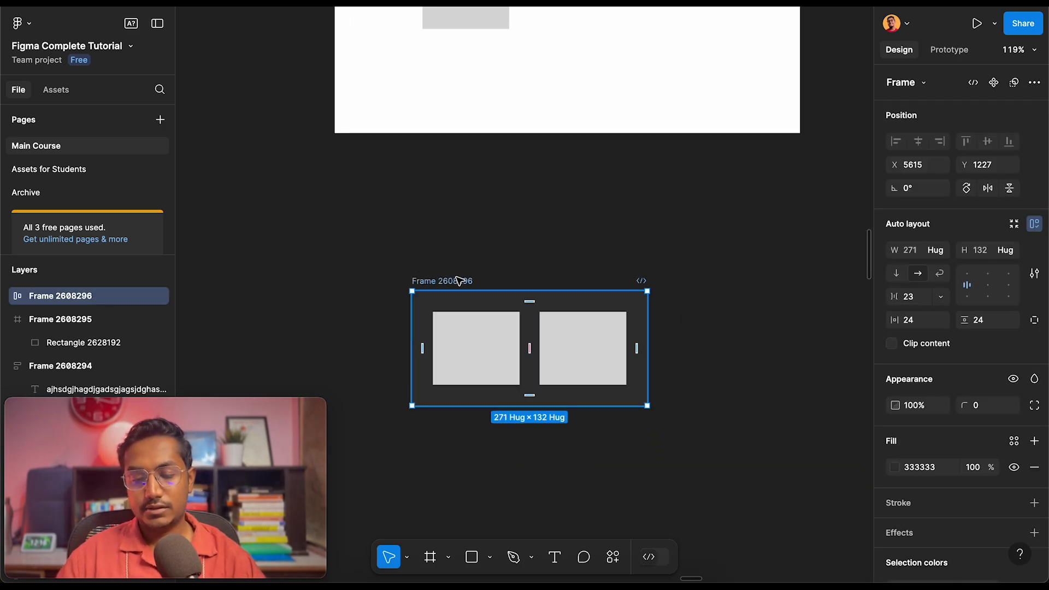
scroll(458, 280, down, 2)
click(459, 281)
click(445, 242)
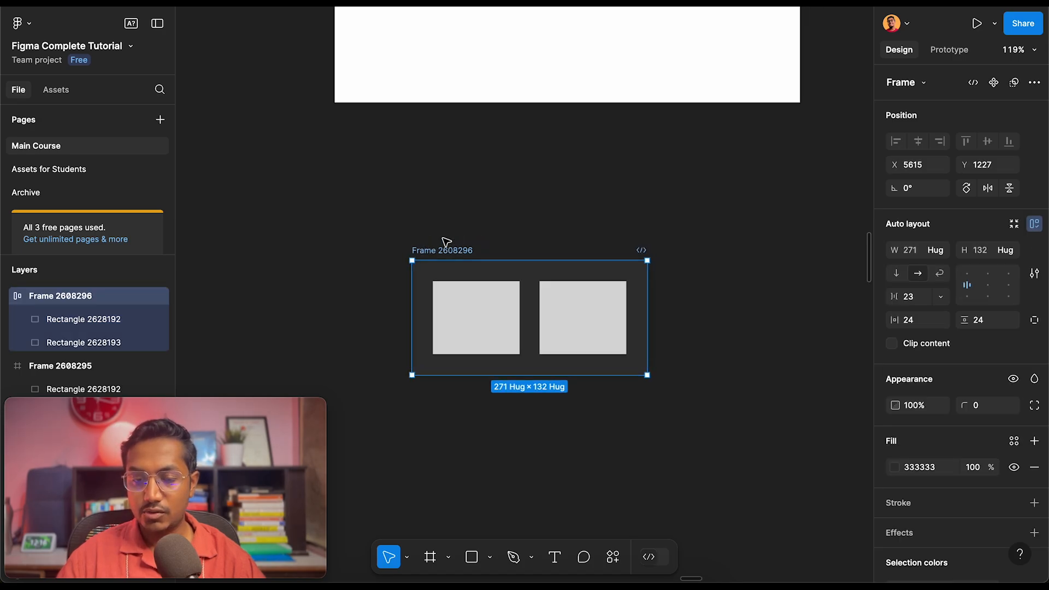
scroll(445, 238, up, 2)
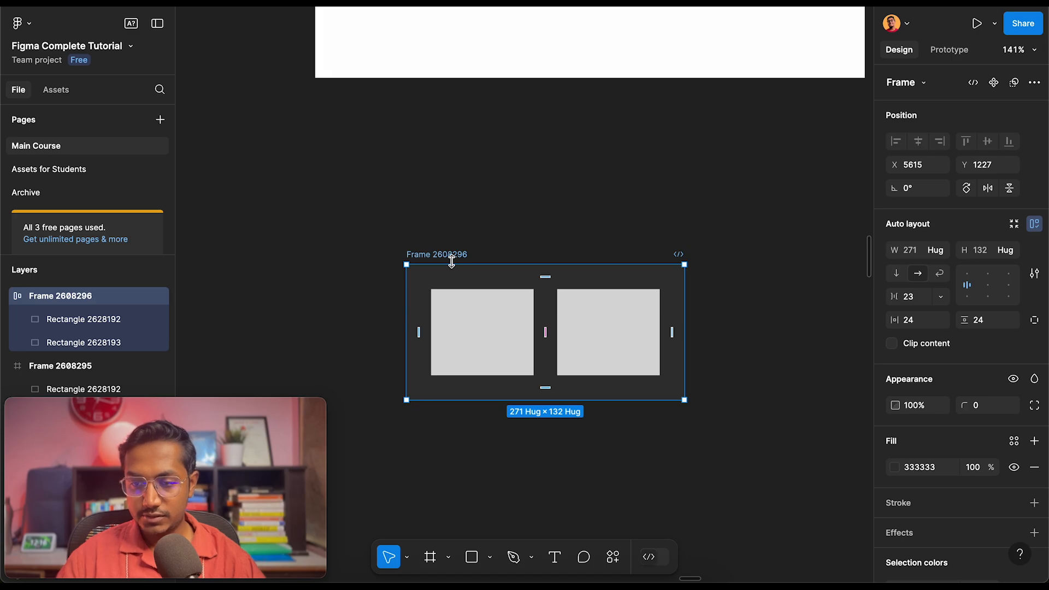
click(601, 334)
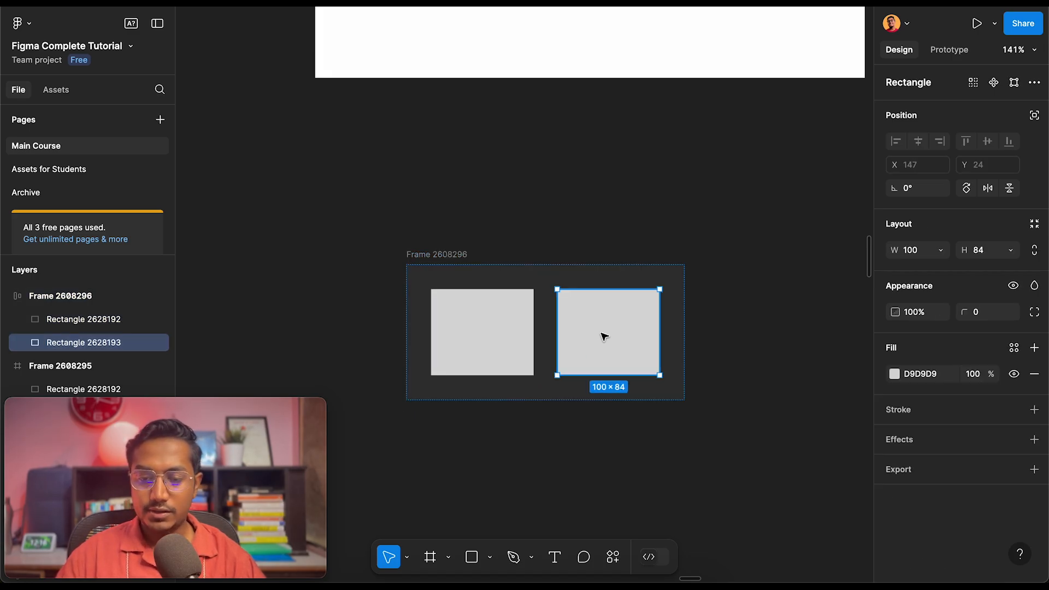
click(459, 254)
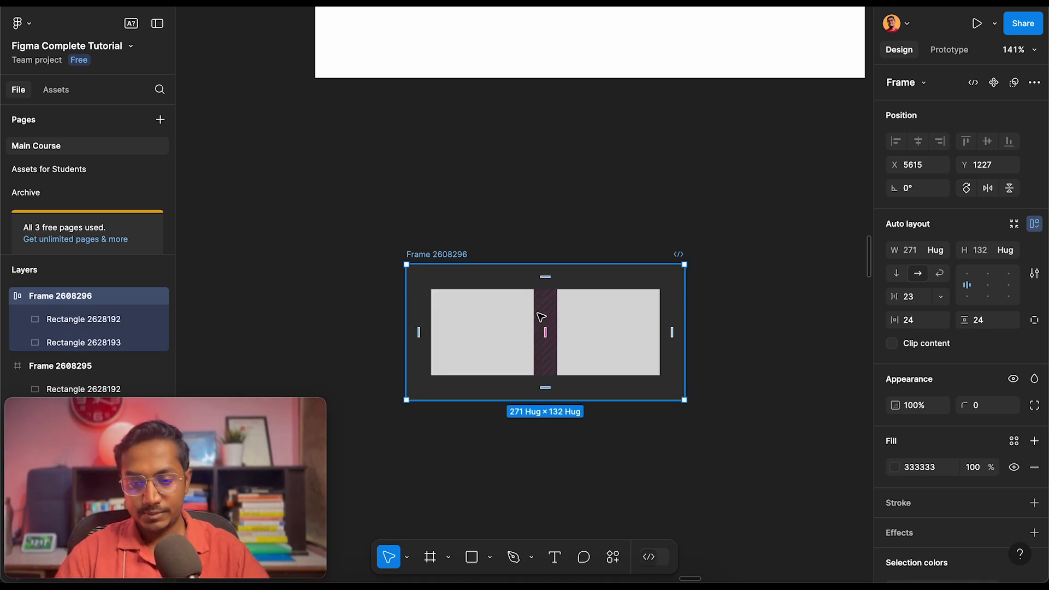
click(603, 328)
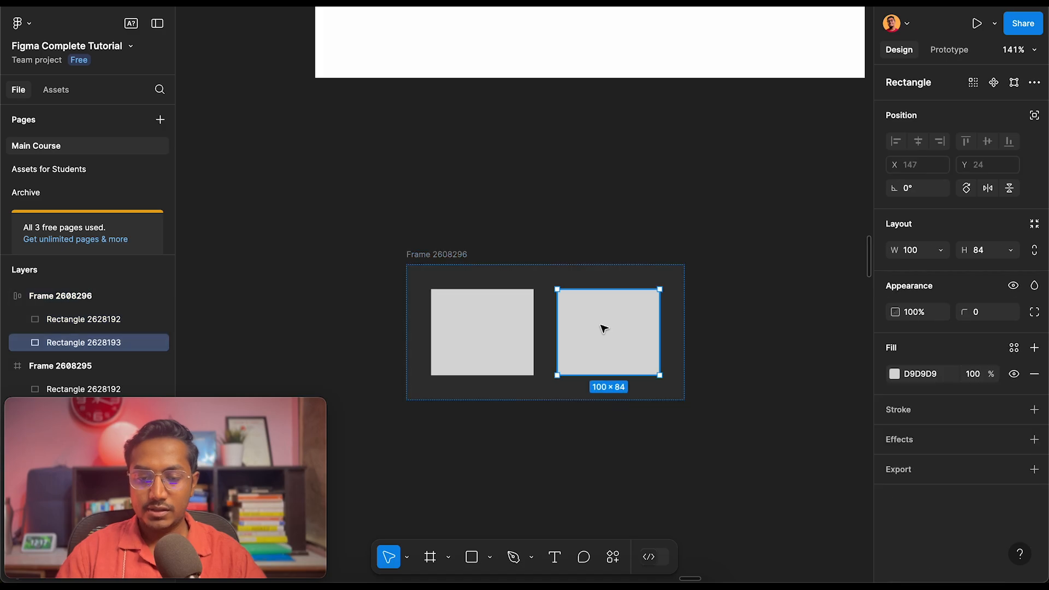
Add a rectangle about 152 × 39 between the two existing rectangles in the dark auto layout frame
scroll(602, 327, down, 3)
key(r)
mouse_move(462, 389)
mouse_down()
mouse_move(616, 424)
mouse_move(531, 337)
mouse_up()
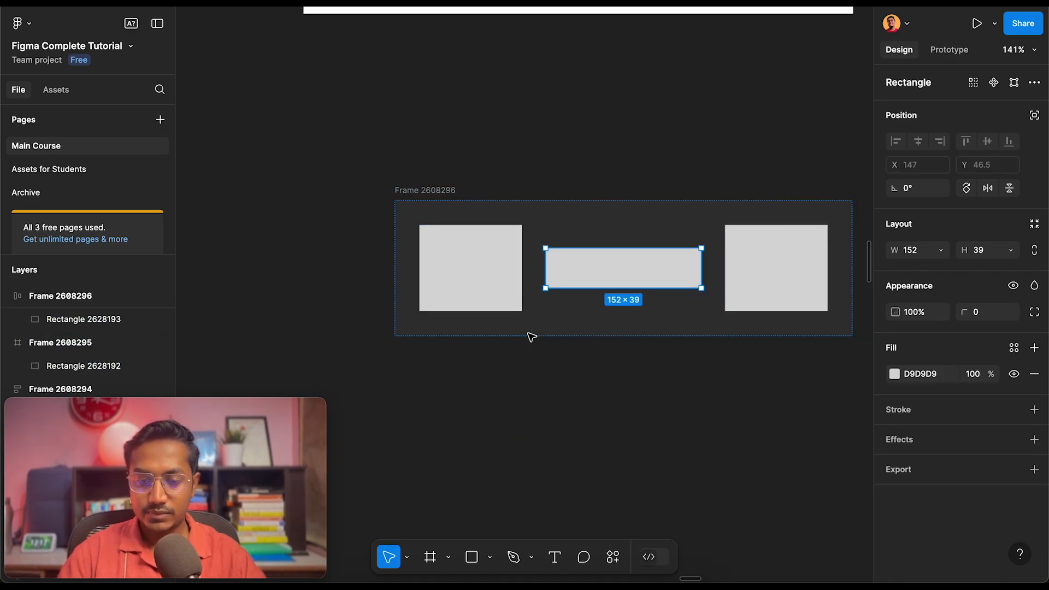
click(583, 403)
scroll(583, 403, right, 2)
scroll(583, 403, up, 1)
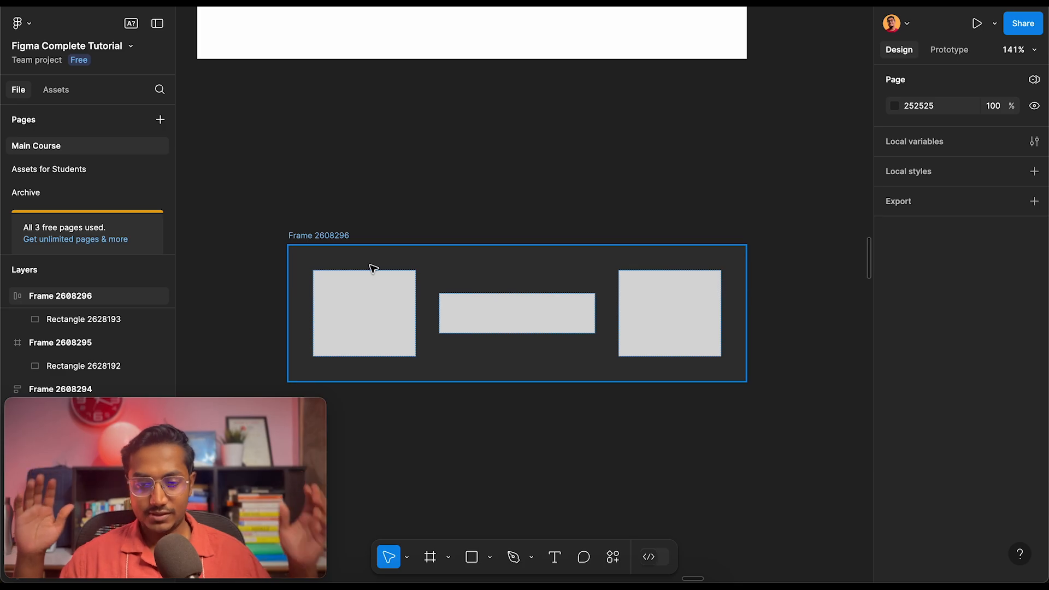
Switch the dark auto layout frame to fixed width and set its width to 300
click(483, 327)
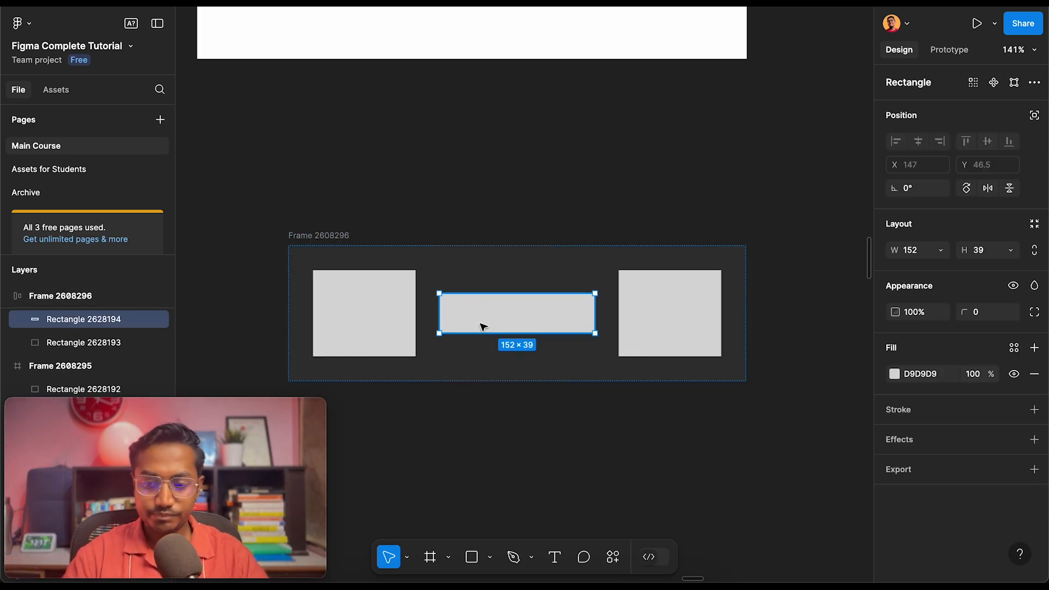
click(344, 237)
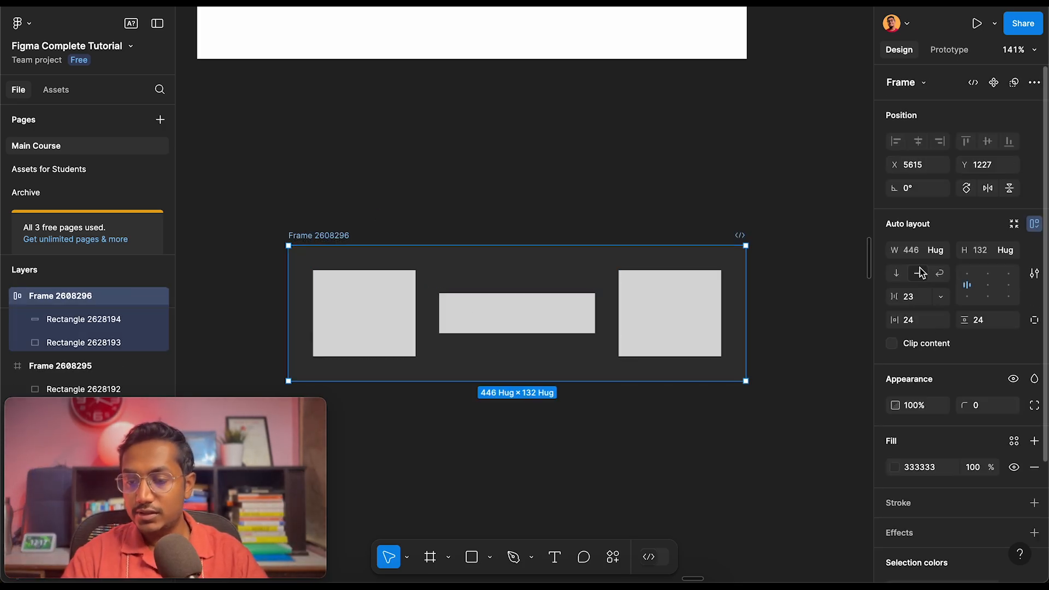
click(942, 253)
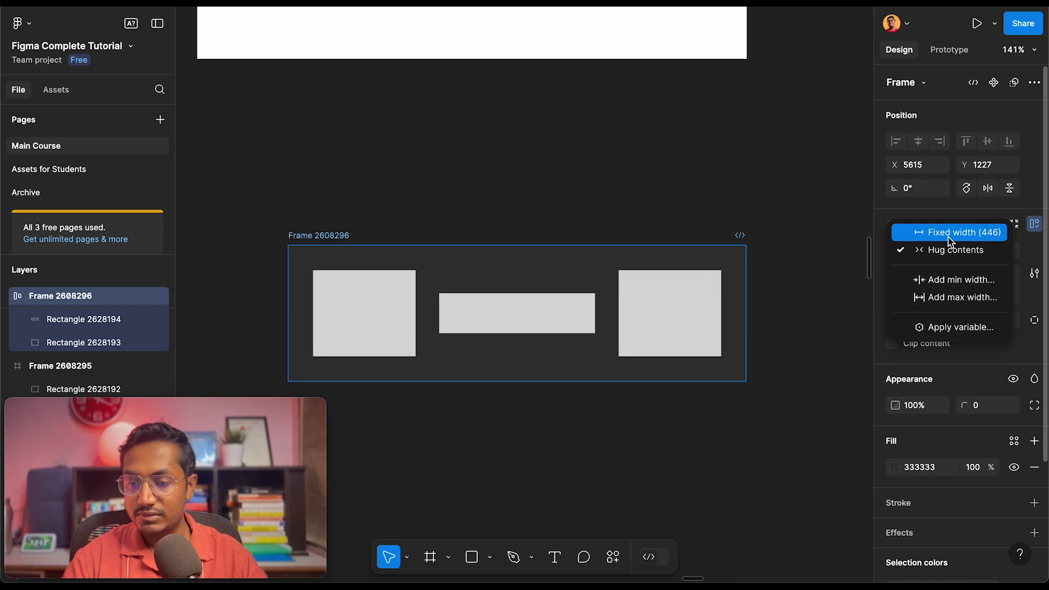
click(952, 235)
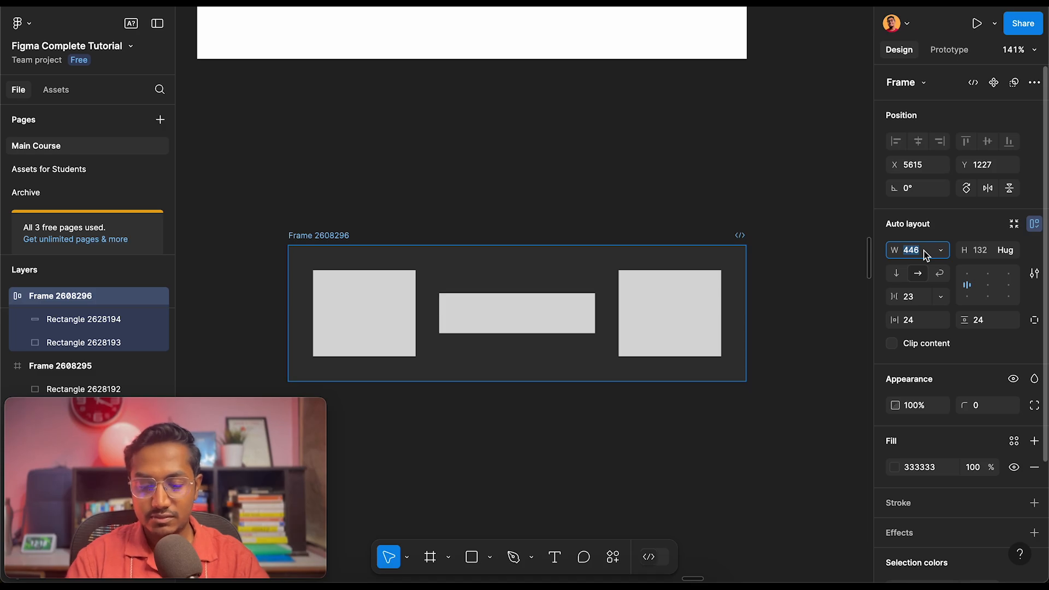
text(300)
key(Return)
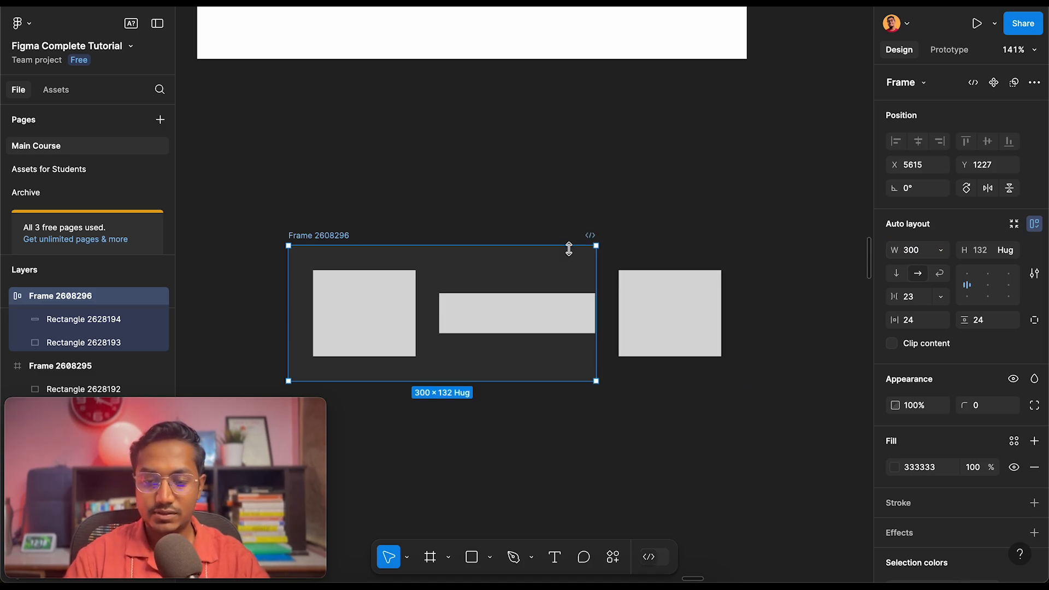
Inspect the middle and last rectangles, and move the dark auto layout frame slightly up to about X 5621, Y 1190
click(416, 170)
click(536, 312)
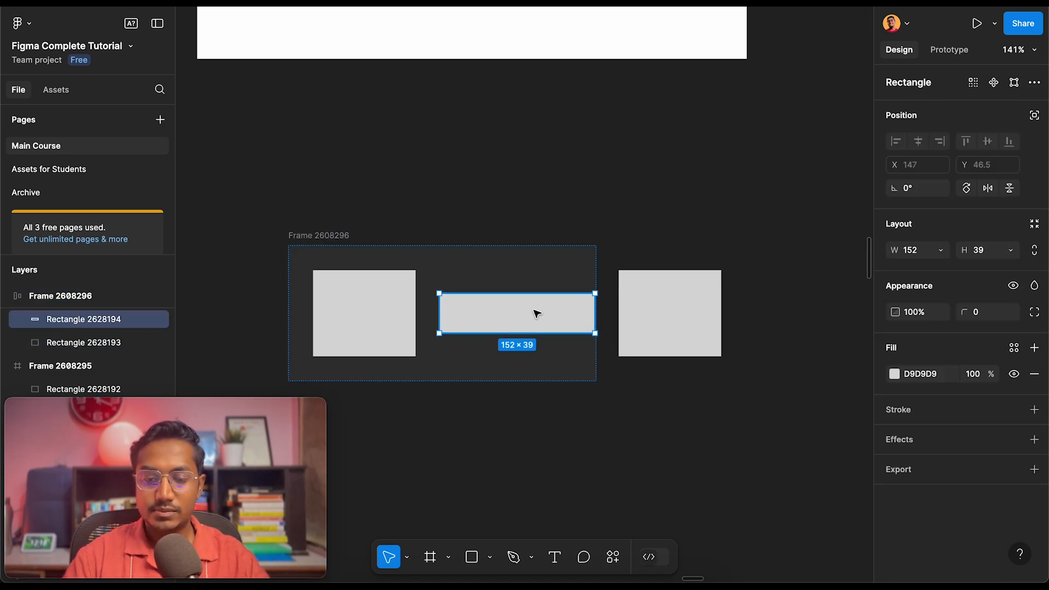
click(678, 315)
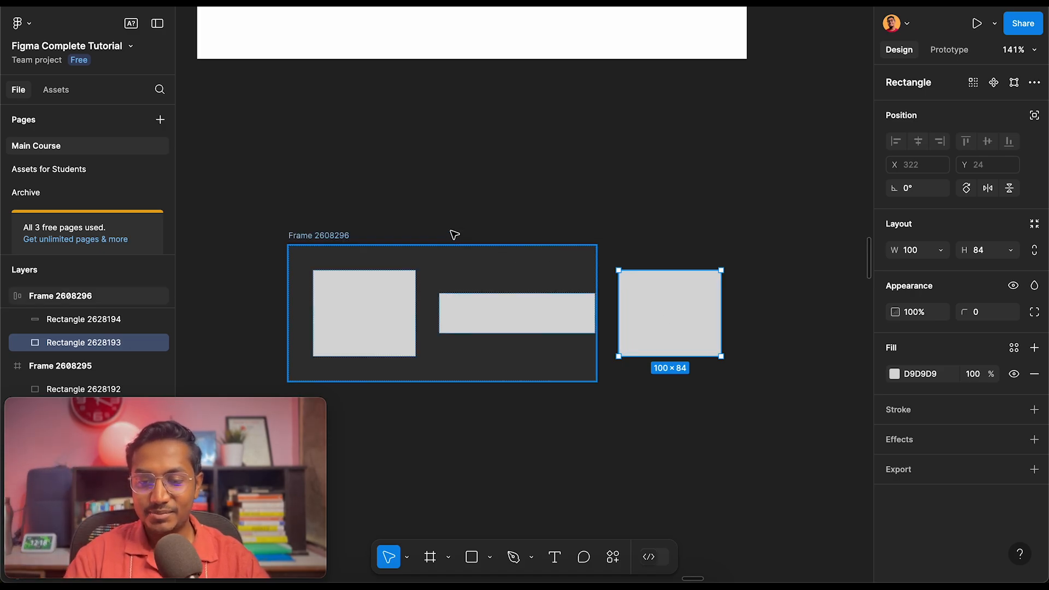
click(315, 235)
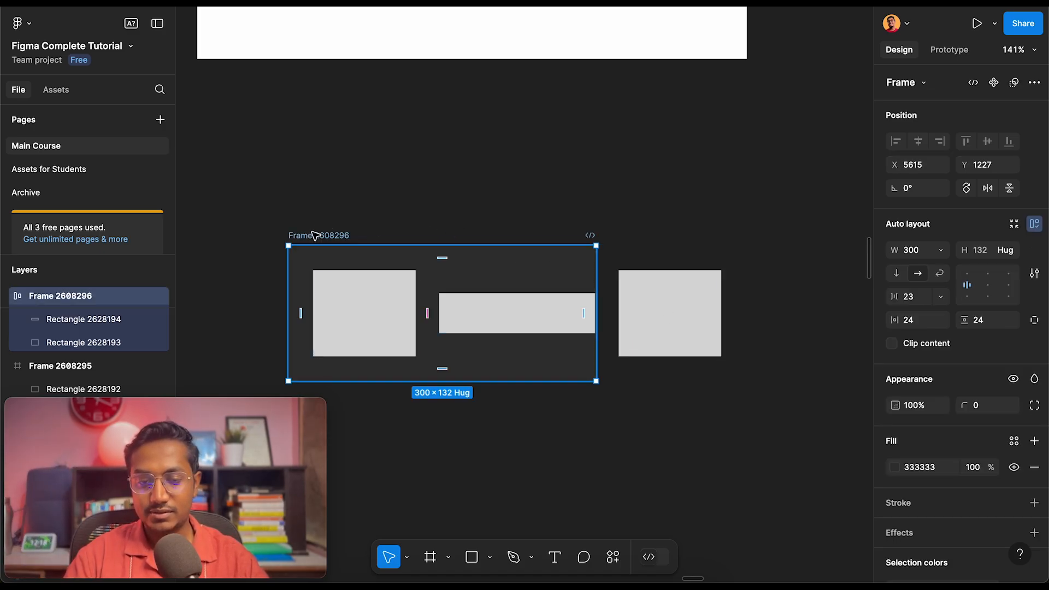
drag(315, 236, 320, 200)
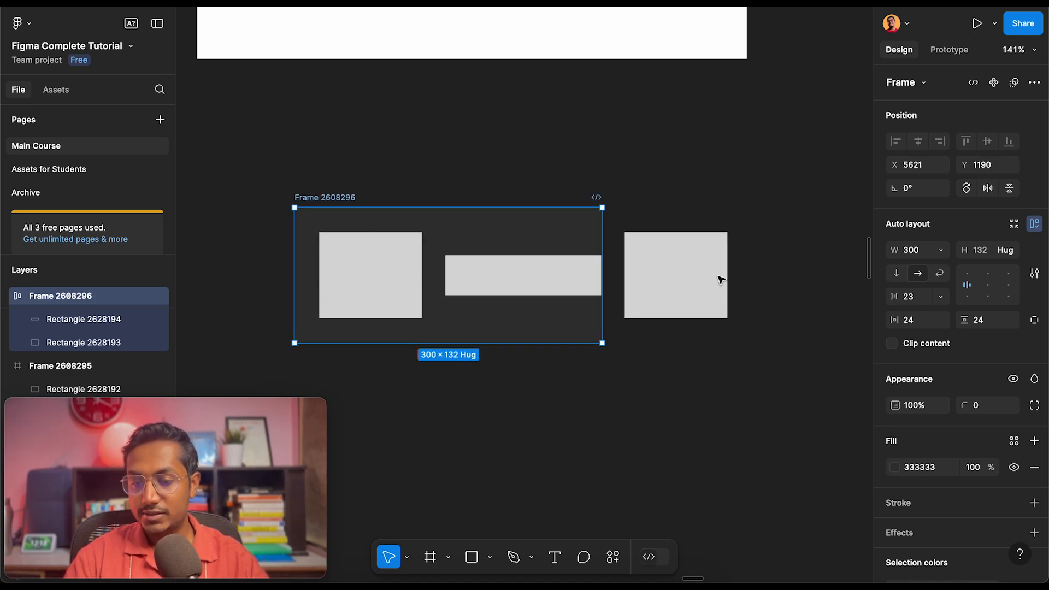
click(691, 257)
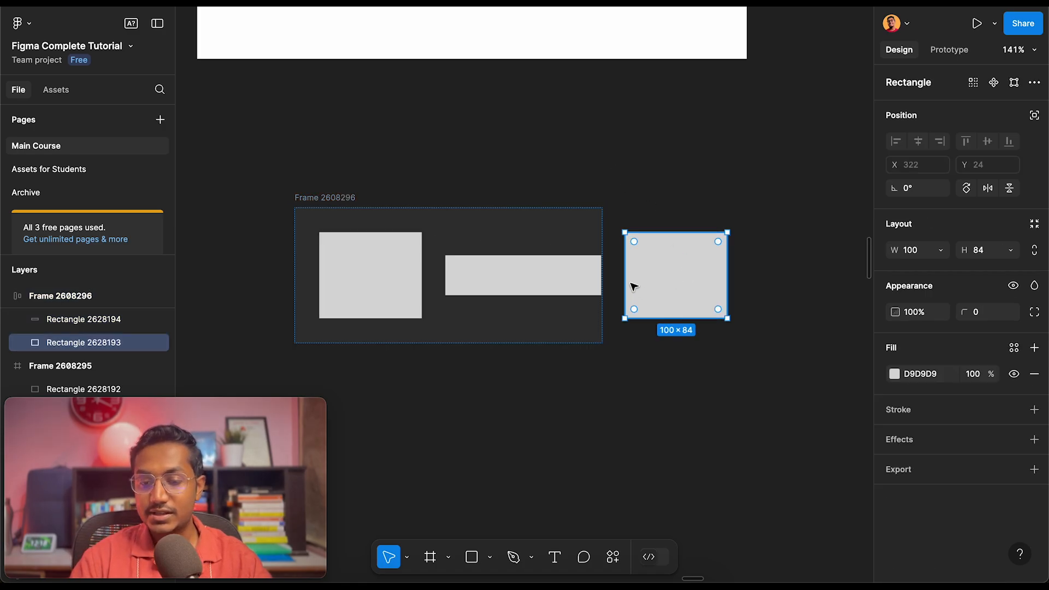
Turn on Clip content for the dark auto layout frame and clear the selection
click(349, 197)
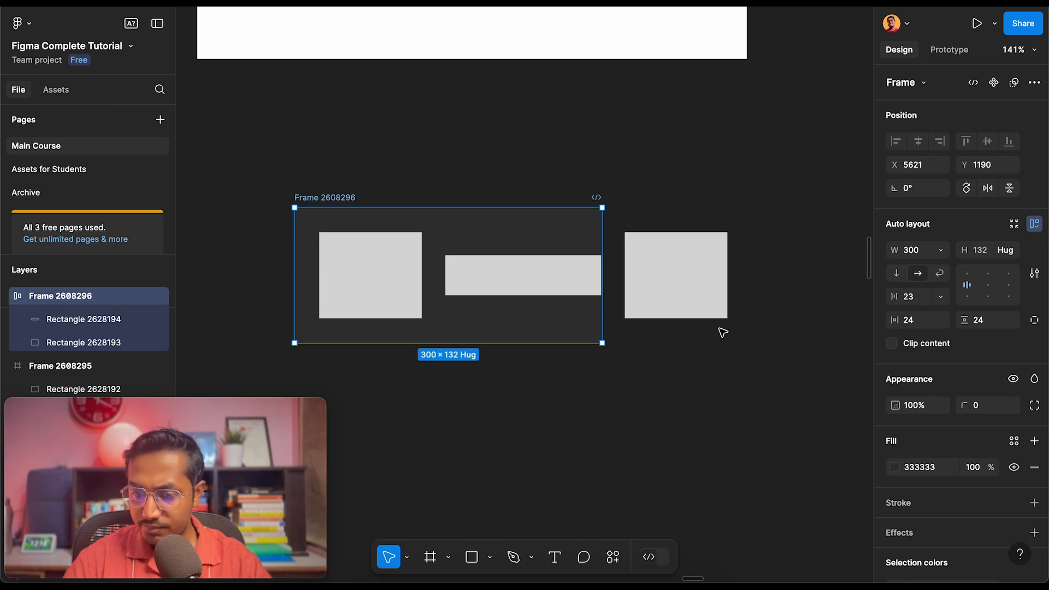
scroll(950, 369, down, 1)
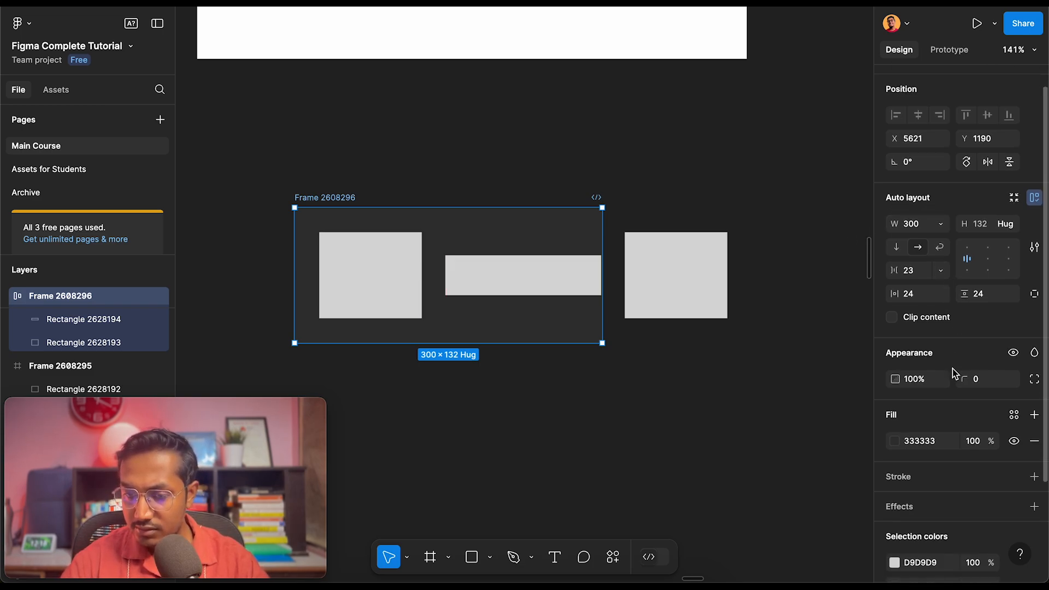
click(892, 320)
click(386, 174)
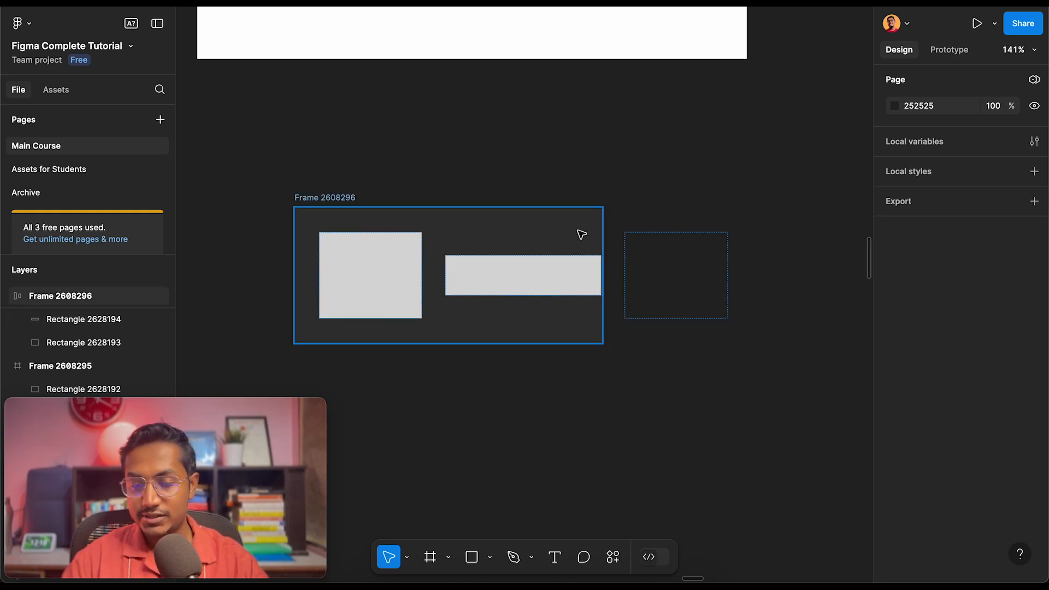
Turn off Clip content for the dark auto layout frame and set its width back to Hug contents
click(324, 201)
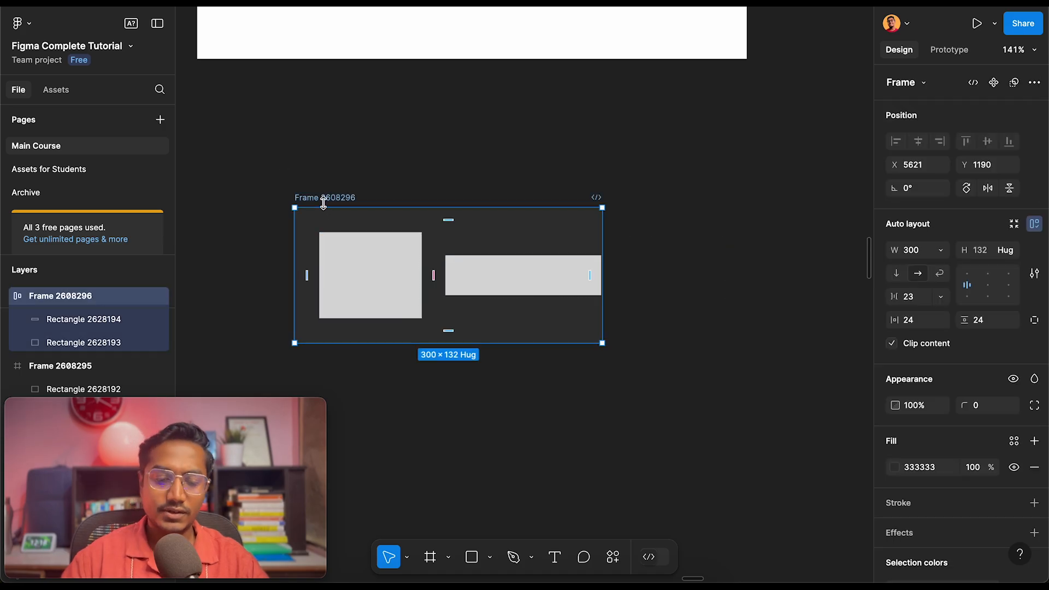
click(891, 344)
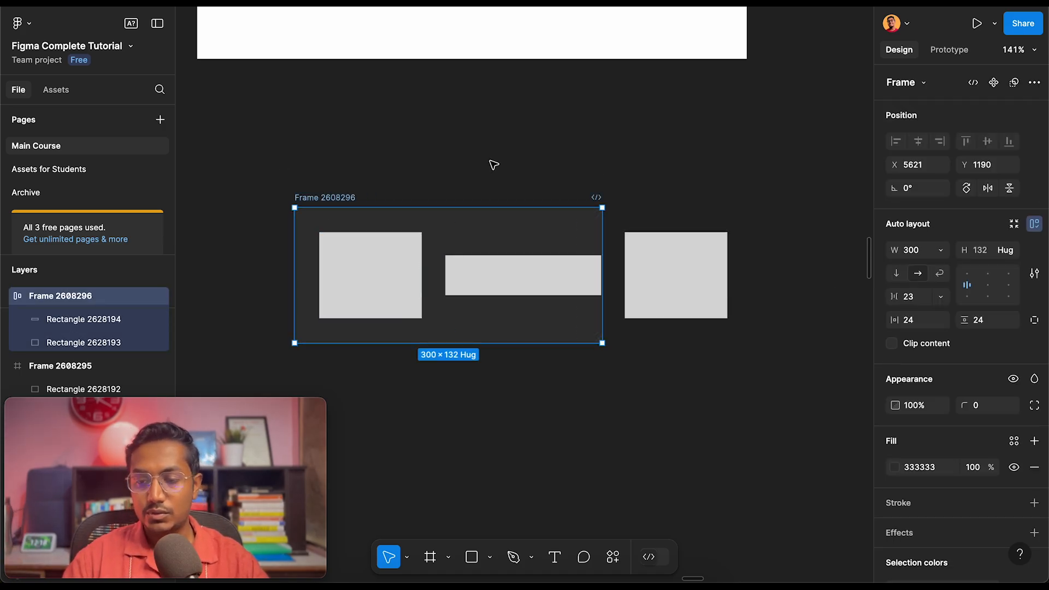
click(942, 252)
click(937, 267)
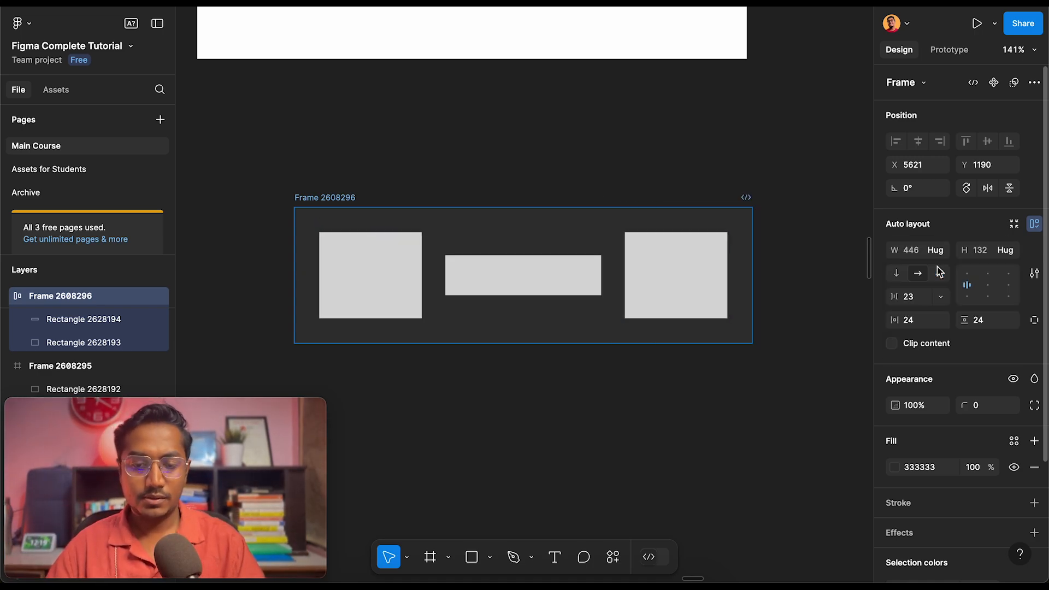
View the Auto layout topic checklist and the sample frames around it
scroll(768, 456, right, 4)
scroll(768, 456, up, 1)
scroll(768, 459, down, 8)
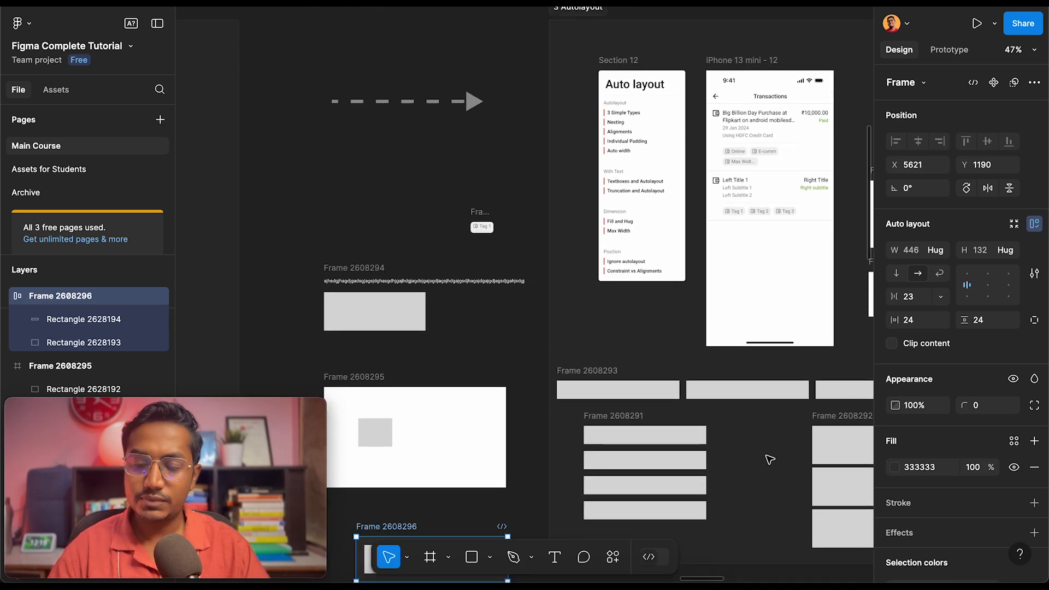
Check the width sizing options of the dark auto layout frame without changing them
scroll(769, 458, down, 7)
scroll(769, 458, left, 5)
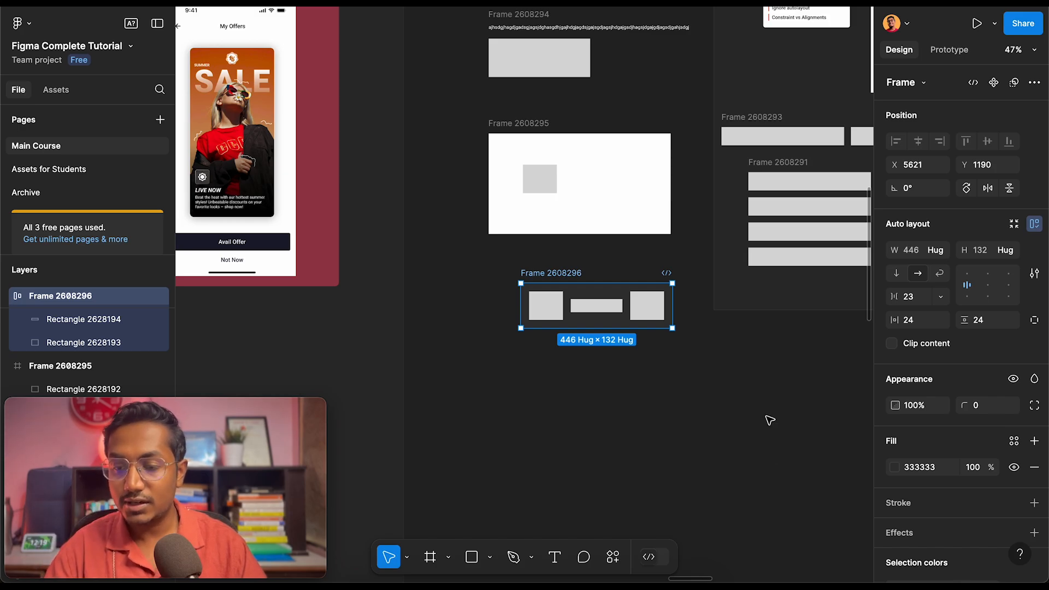
click(938, 254)
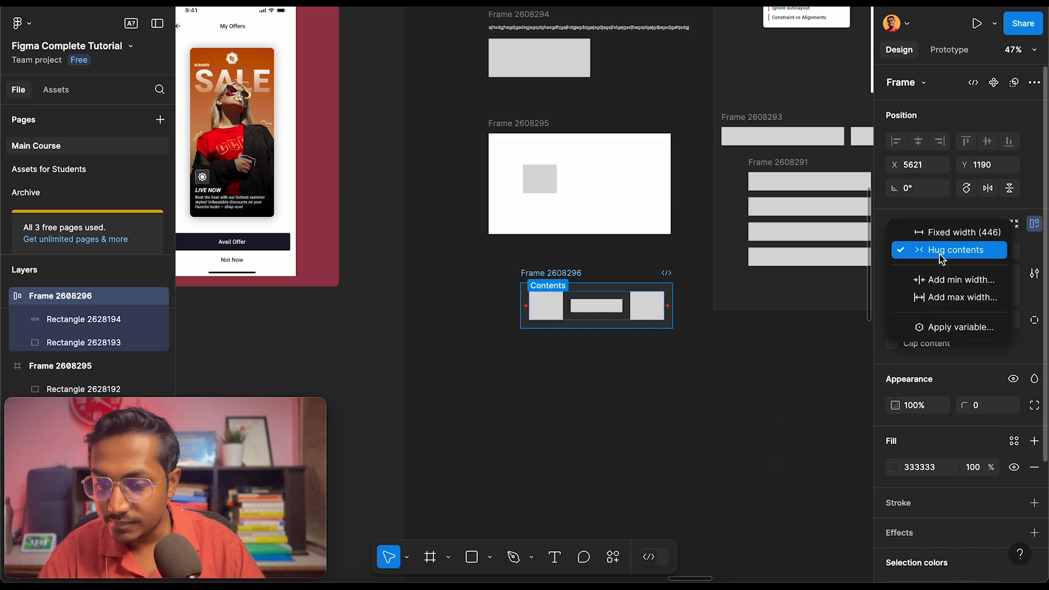
click(635, 400)
scroll(610, 406, up, 3)
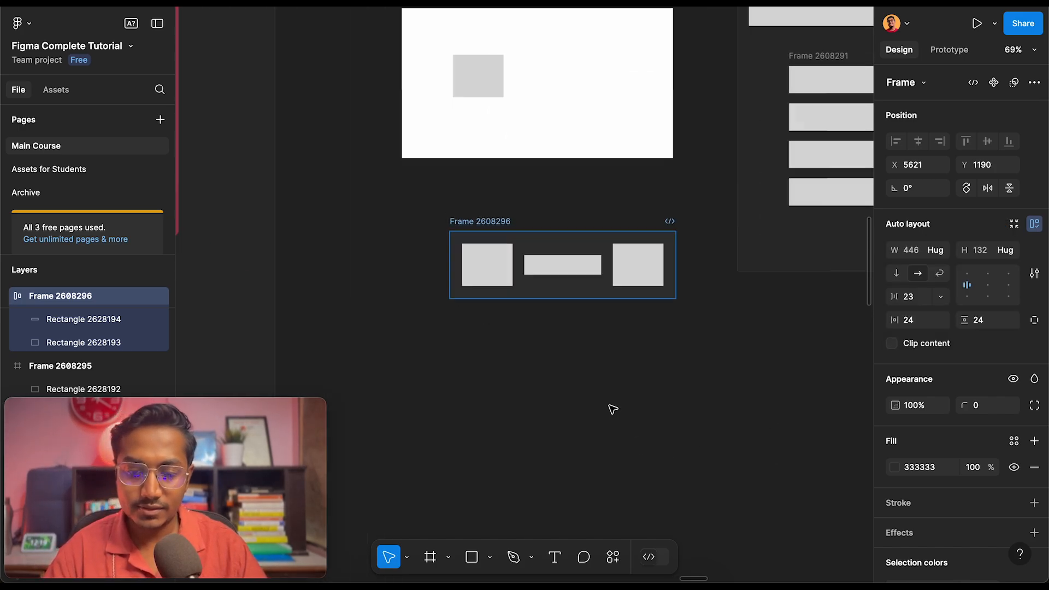
Draw a white frame about 524 × 436 below the dark auto layout frame and clear the selection
scroll(610, 406, right, 1)
scroll(610, 407, down, 1)
scroll(531, 343, down, 2)
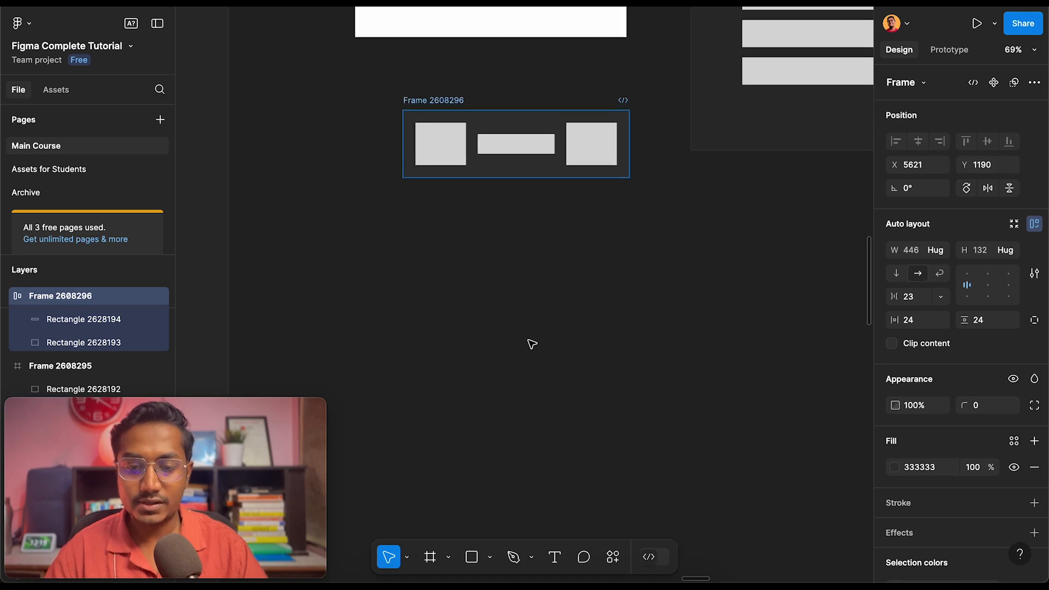
key(f)
drag(452, 250, 717, 470)
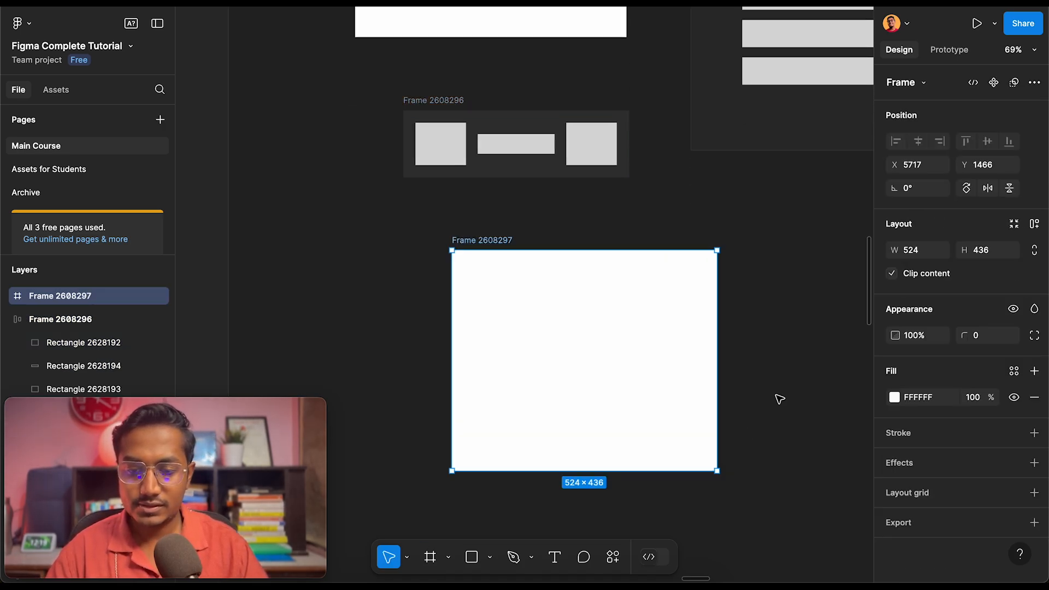
click(672, 214)
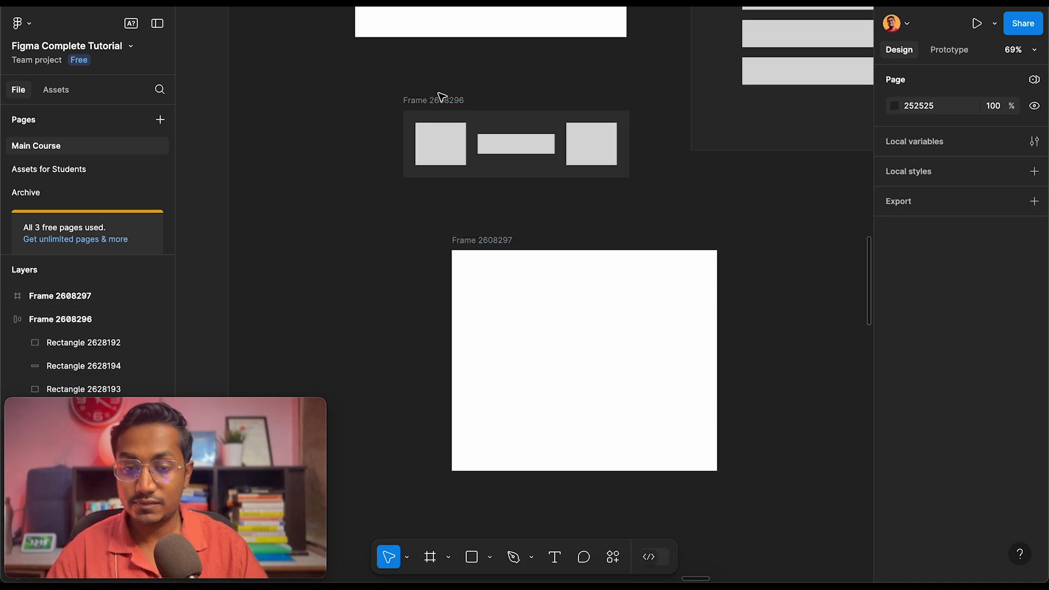
Place the dark auto layout frame inside the new white frame at about X 39, Y 94, and widen the white frame to nearly double
drag(437, 104, 506, 294)
click(489, 245)
scroll(611, 308, right, 5)
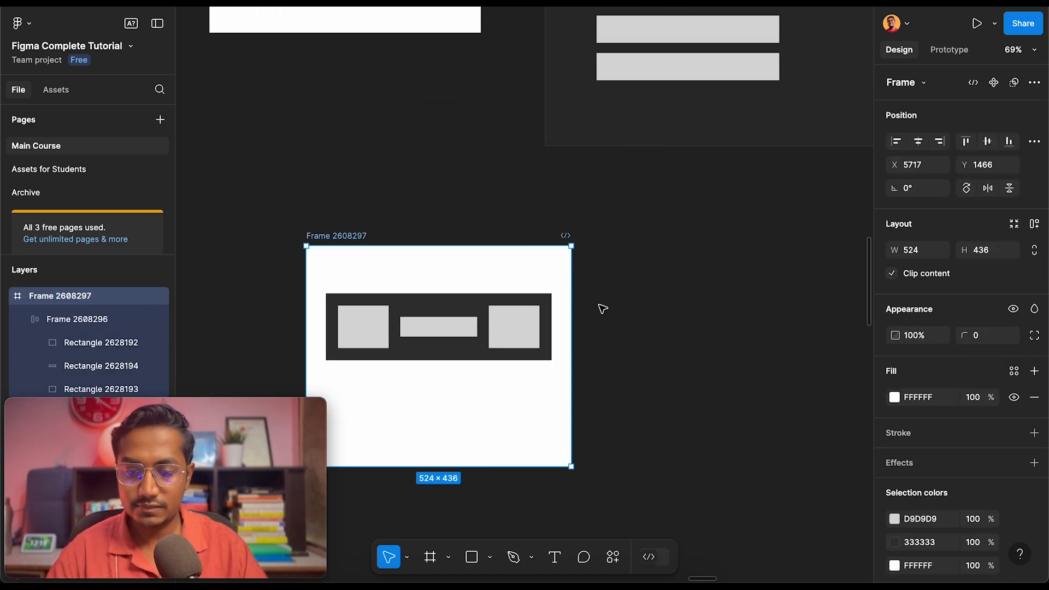
drag(573, 299, 822, 306)
click(557, 195)
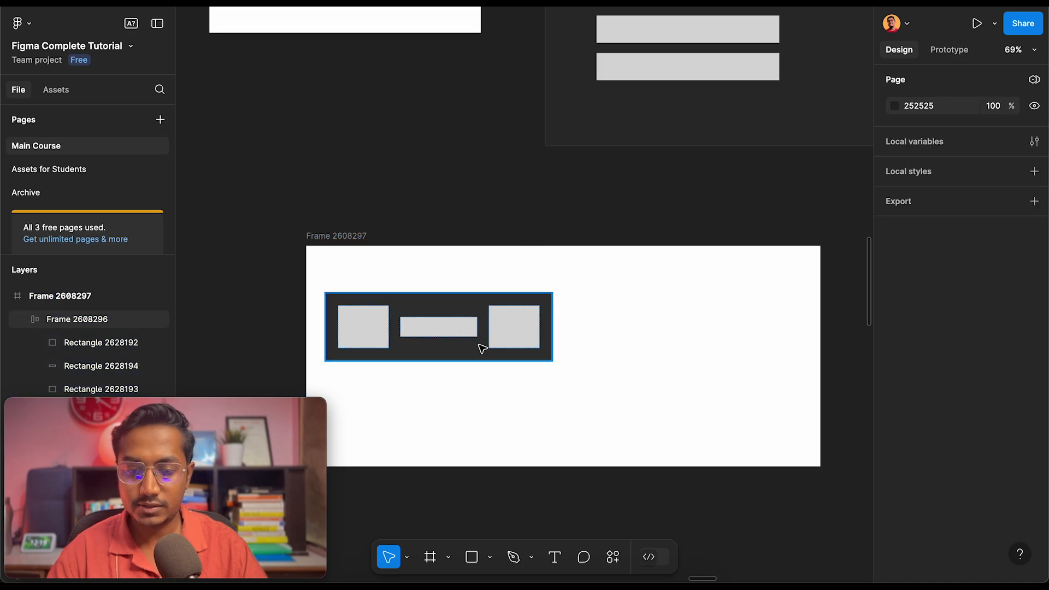
Check the nested dark frame's width sizing options and its top padding field
click(480, 354)
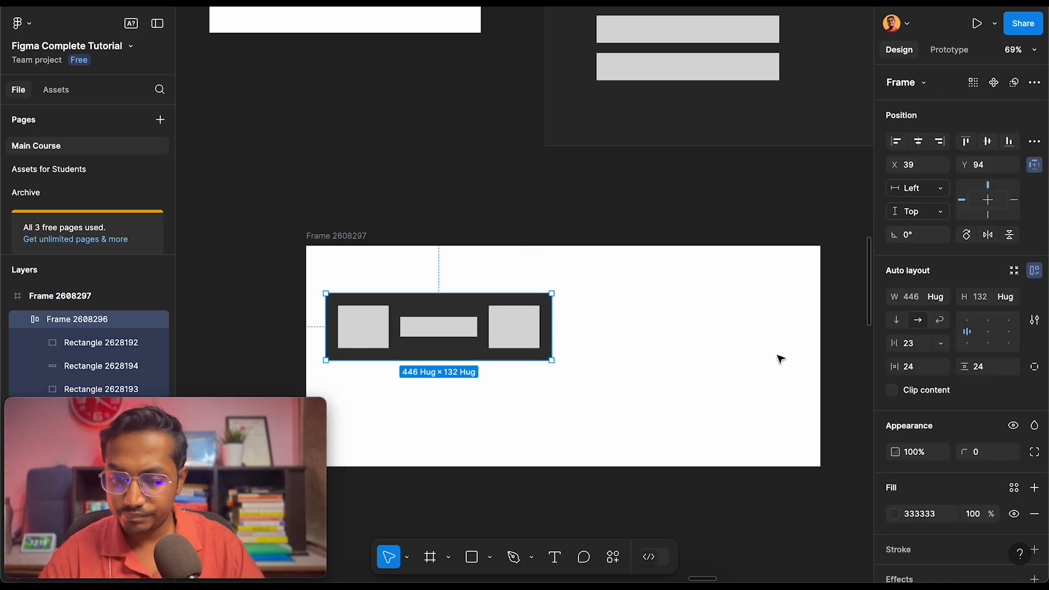
click(940, 301)
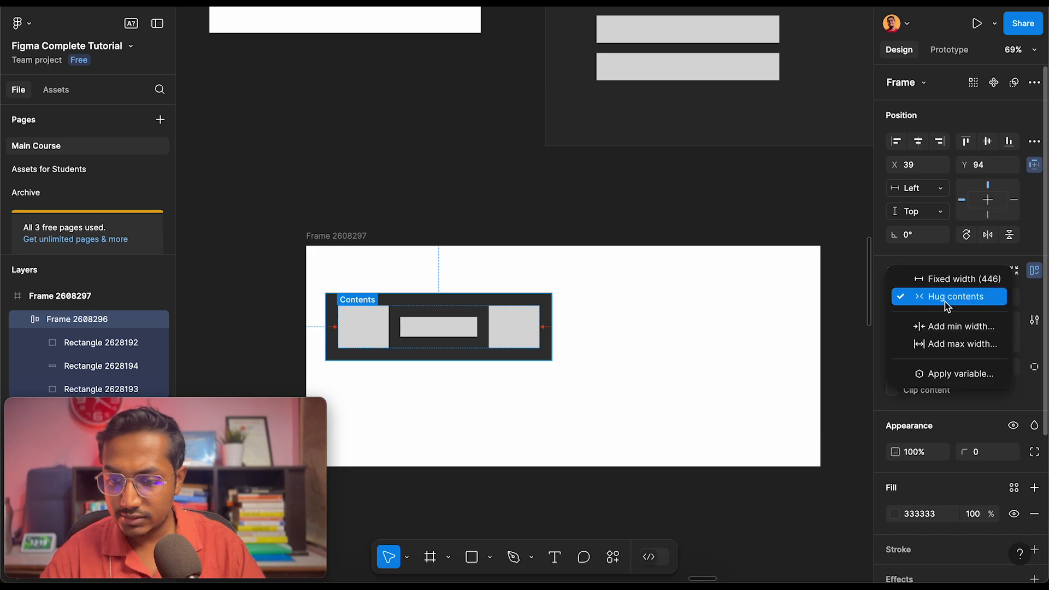
click(1018, 399)
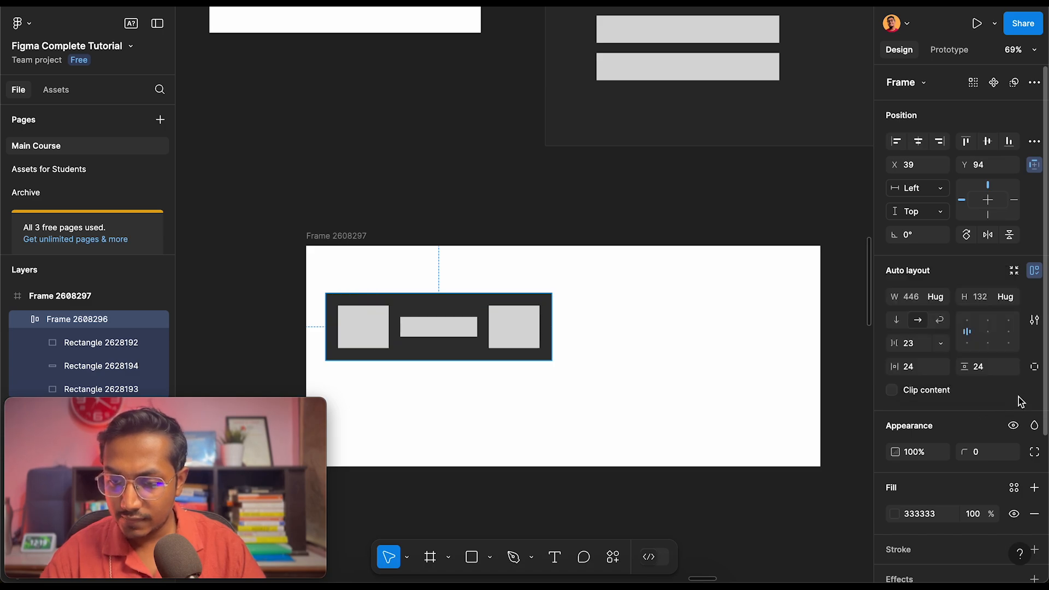
click(439, 300)
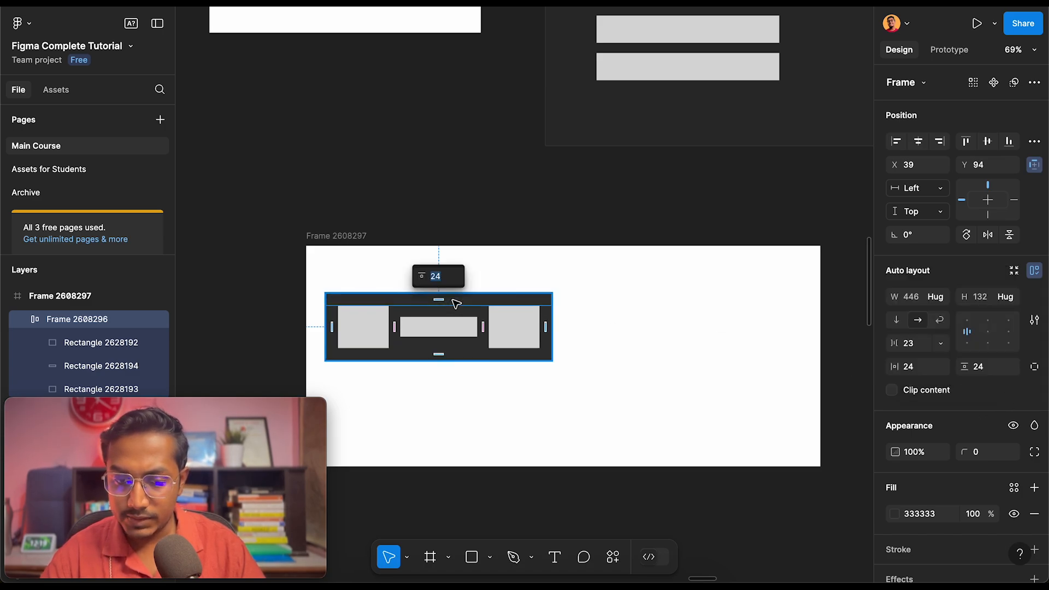
Set the horizontal gap between the dark frame's rectangles to Auto
click(941, 348)
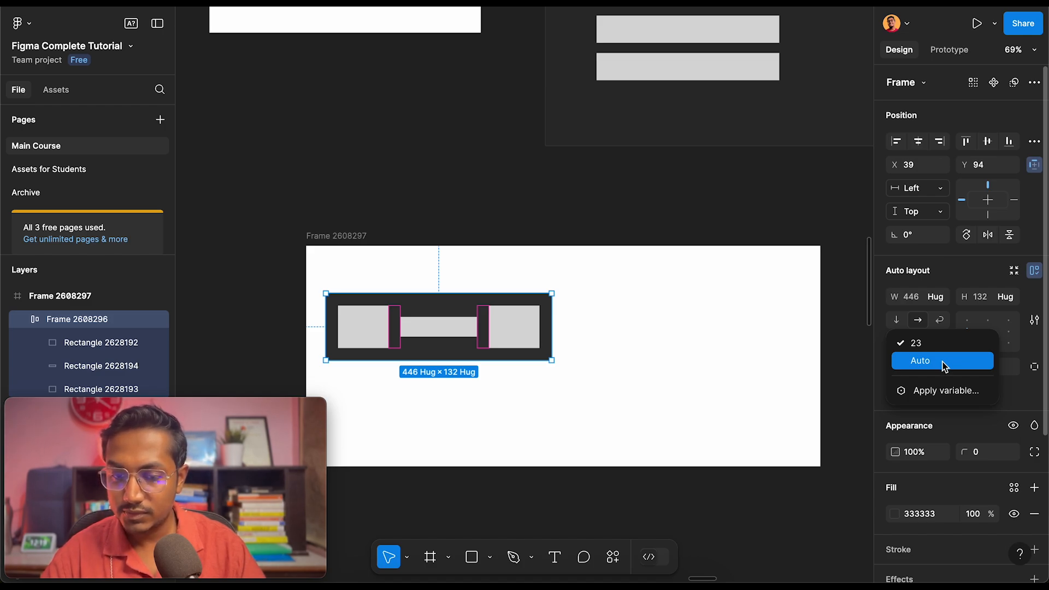
click(942, 361)
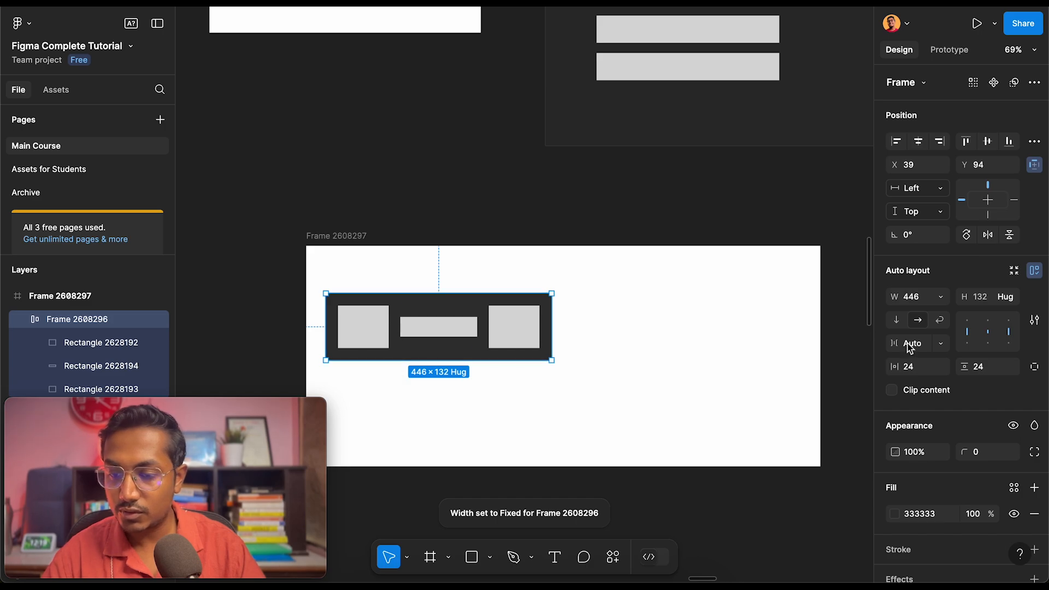
scroll(538, 412, up, 5)
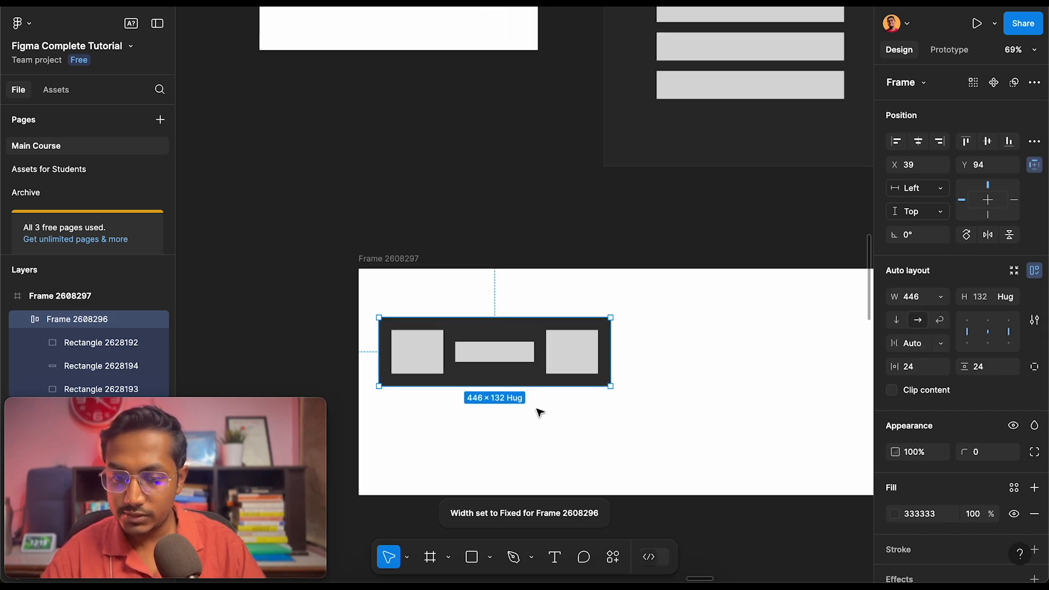
scroll(557, 355, left, 3)
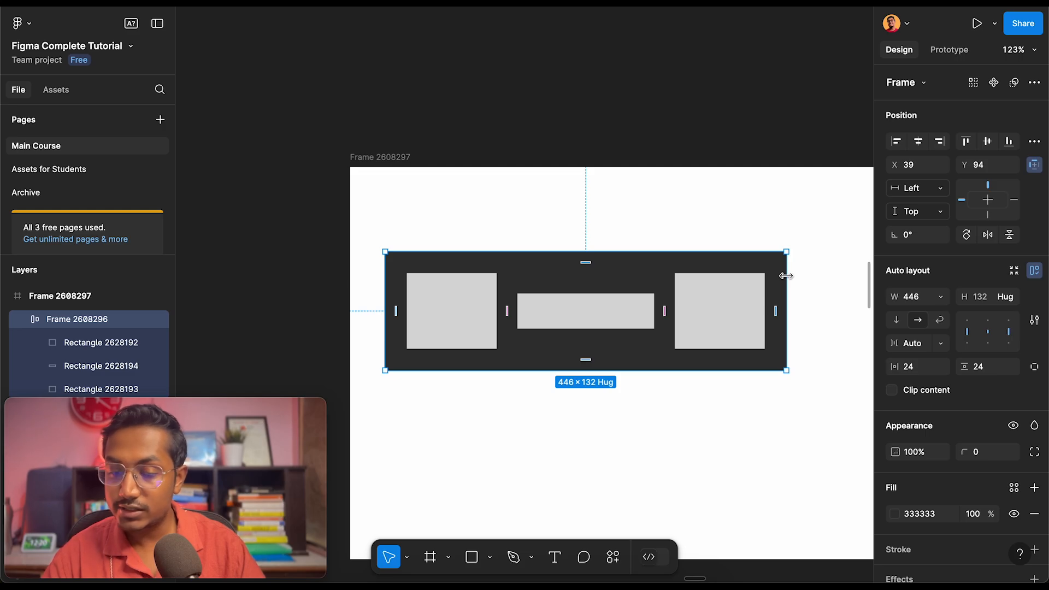
Inspect the last rectangle inside the dark auto layout frame
click(705, 303)
scroll(699, 300, up, 2)
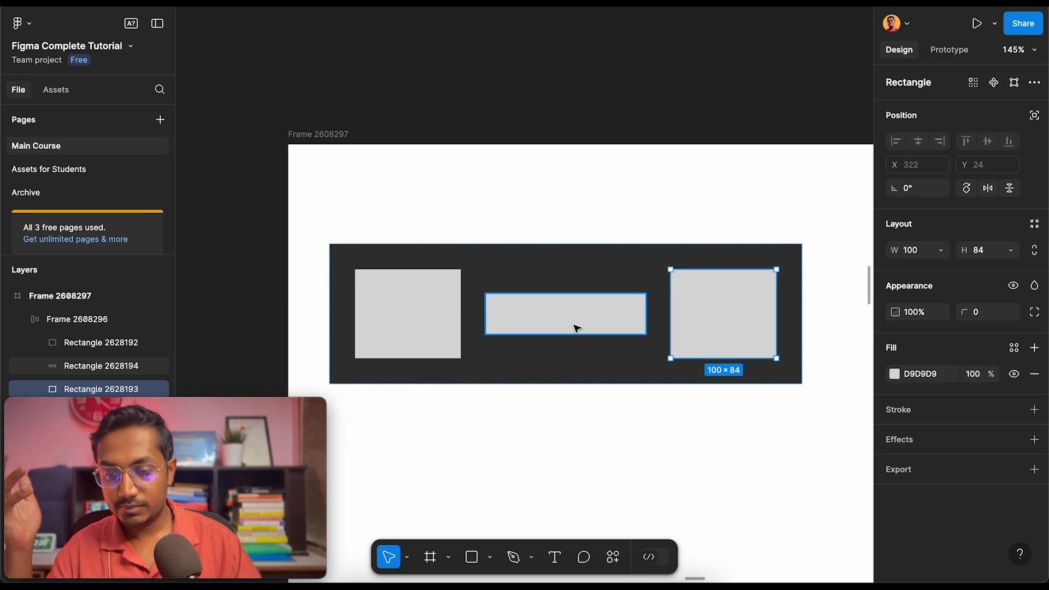
click(360, 182)
Switch the dark frame's gap from Auto to a fixed value of 24 and clear the selection
click(448, 262)
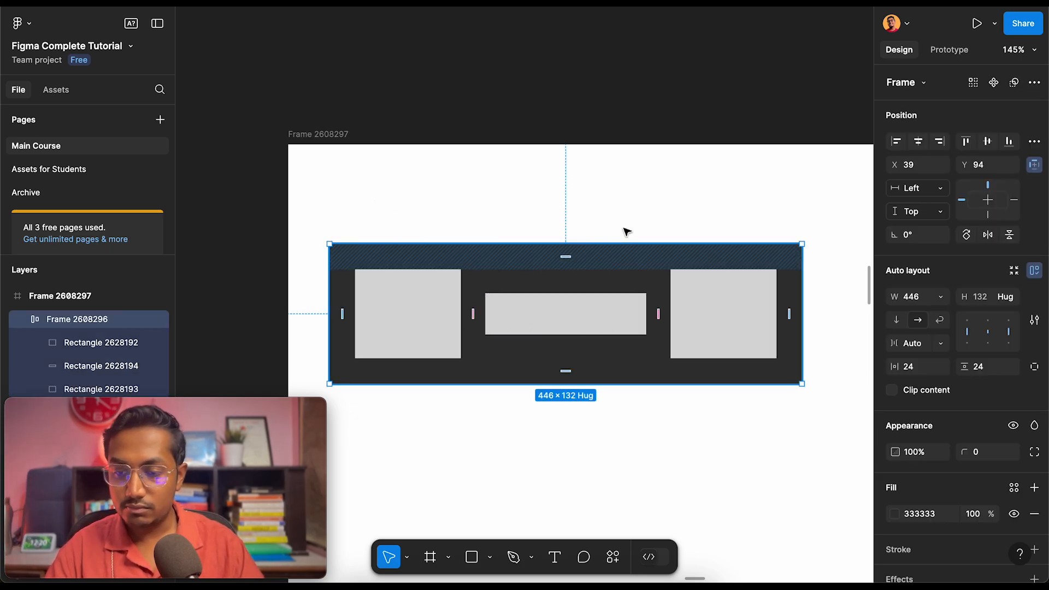
click(939, 343)
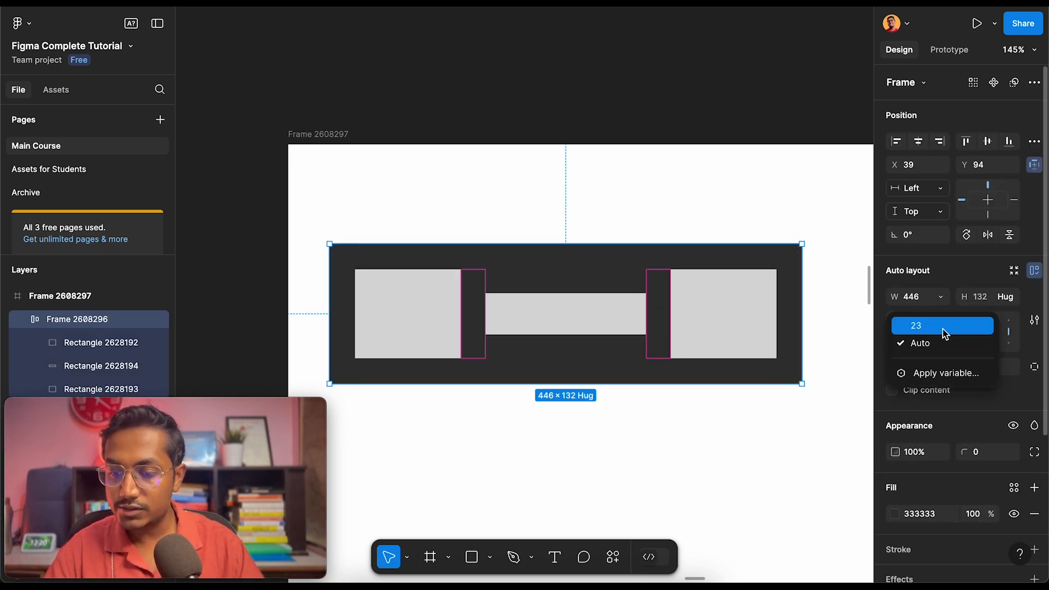
click(942, 327)
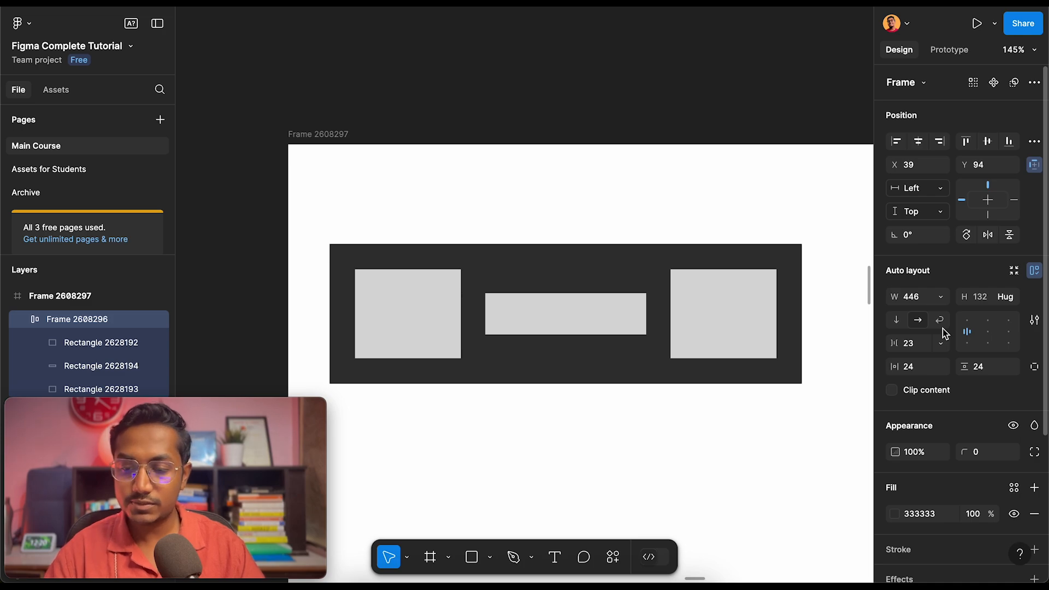
click(923, 343)
key(Up)
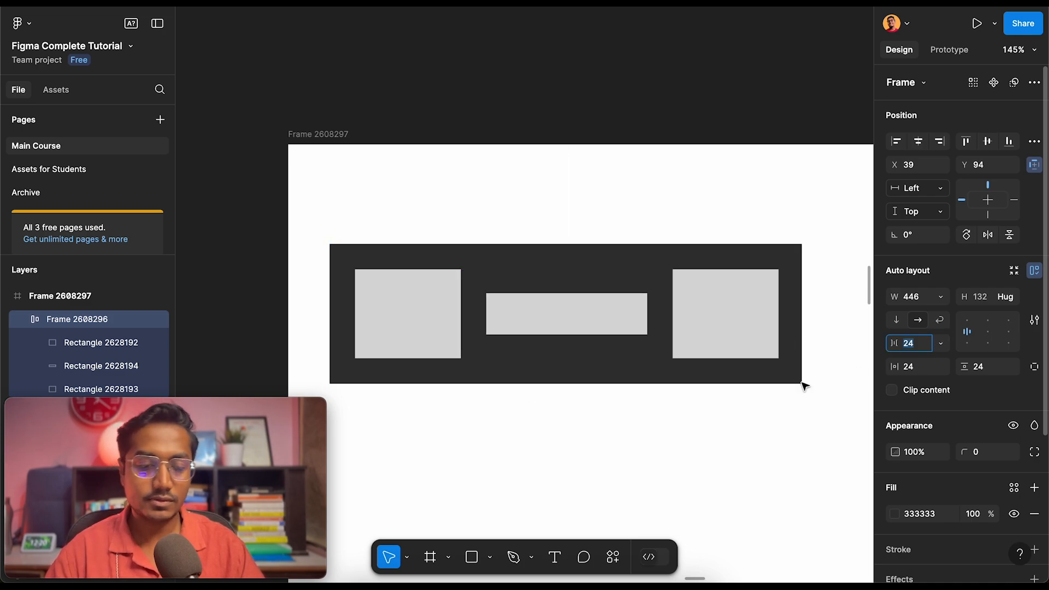
click(620, 402)
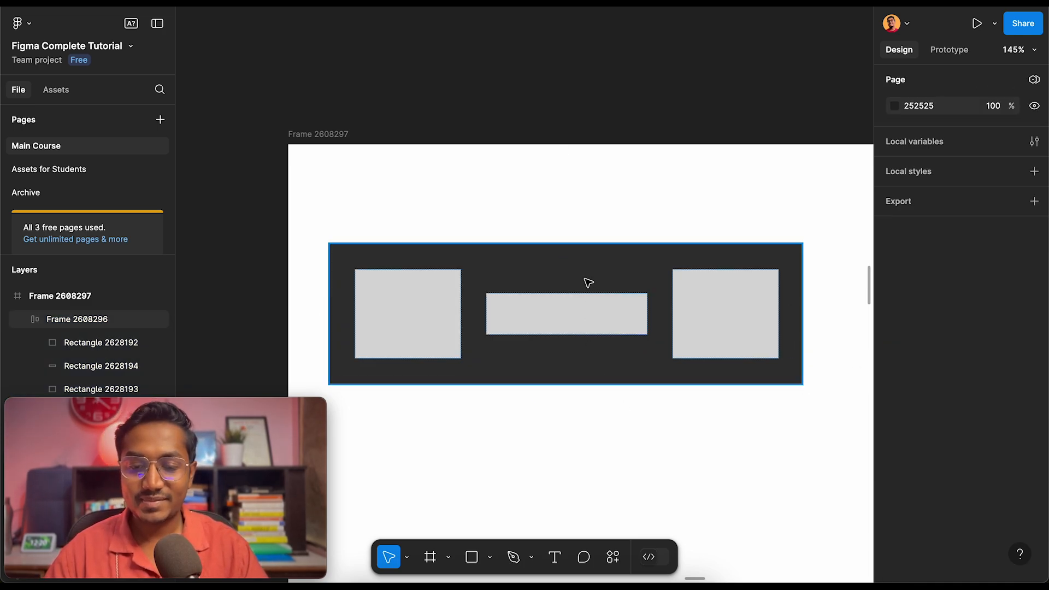
Inspect the middle rectangle and its spacing to the first rectangle in the dark frame
click(510, 323)
click(516, 326)
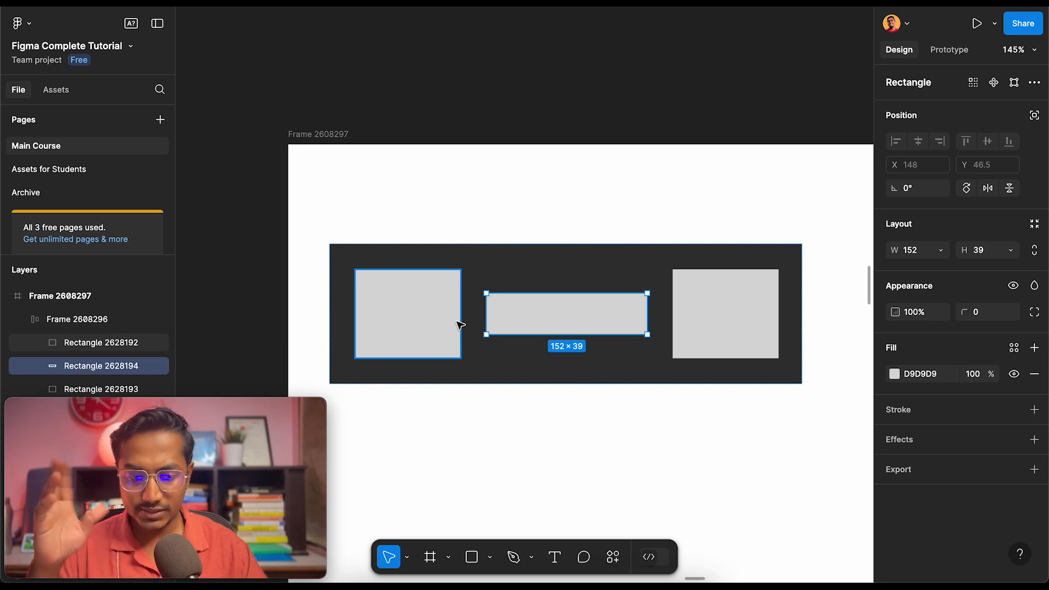
key(alt)
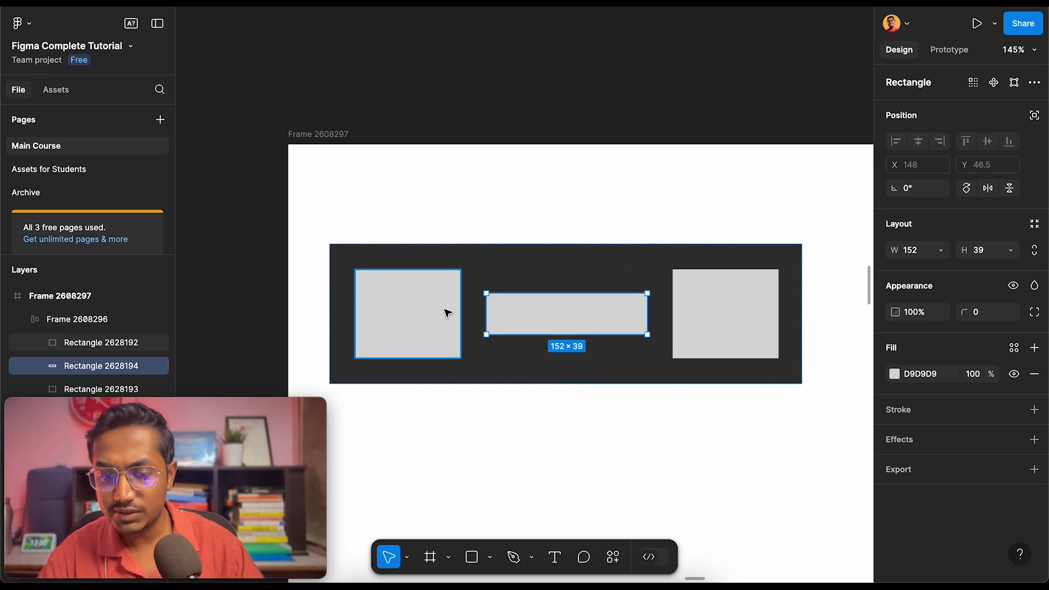
click(494, 225)
click(530, 264)
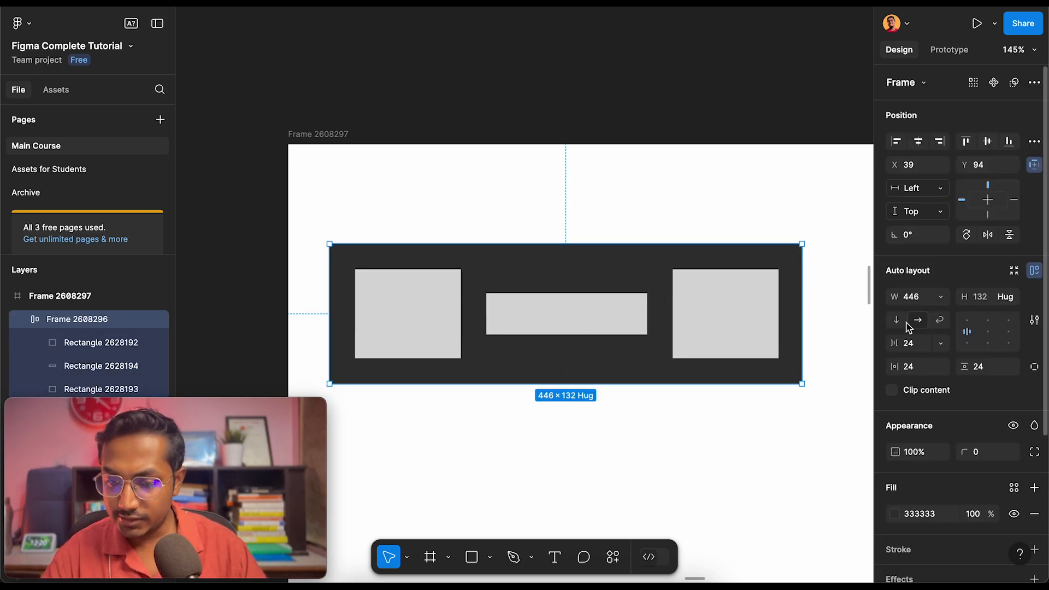
click(940, 343)
click(943, 358)
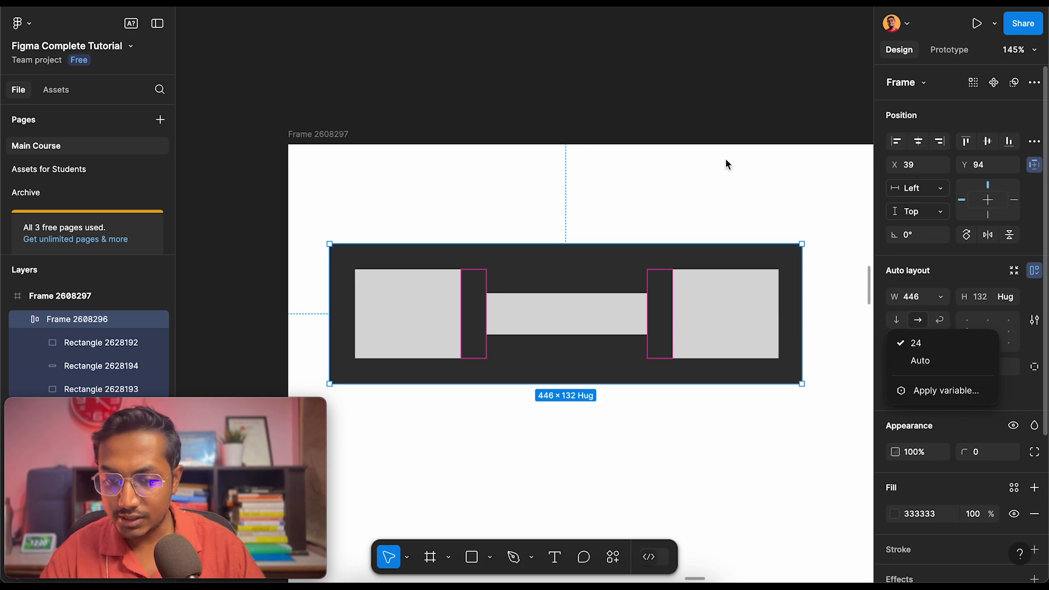
scroll(686, 201, down, 3)
click(634, 197)
click(623, 232)
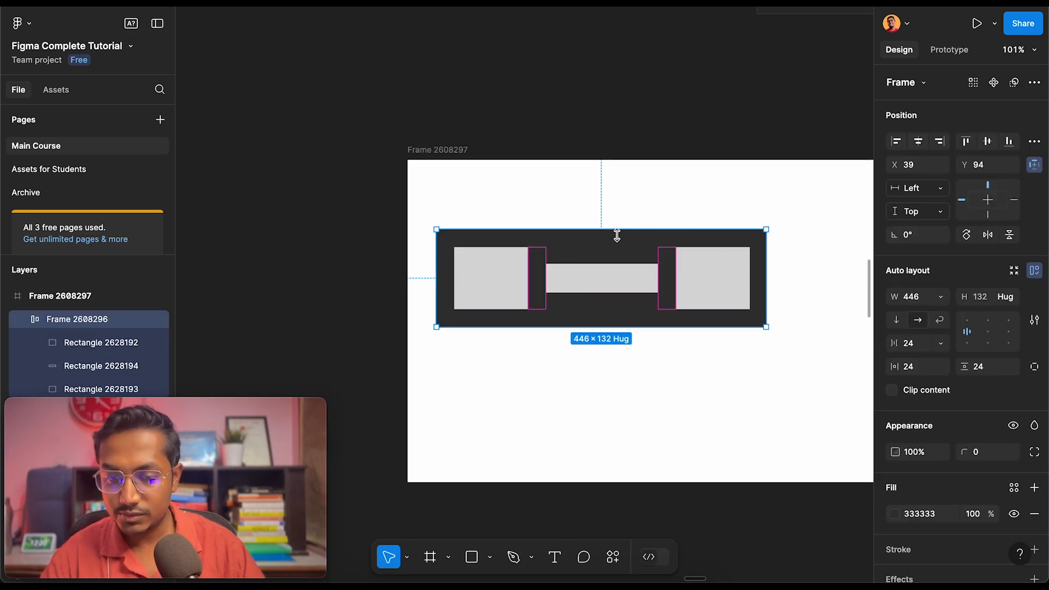
scroll(656, 251, right, 4)
mouse_move(662, 277)
mouse_down()
mouse_move(814, 285)
mouse_move(661, 278)
mouse_up()
key(Escape)
Select the dark auto layout frame and set the gap between its rectangles back to Auto
click(483, 256)
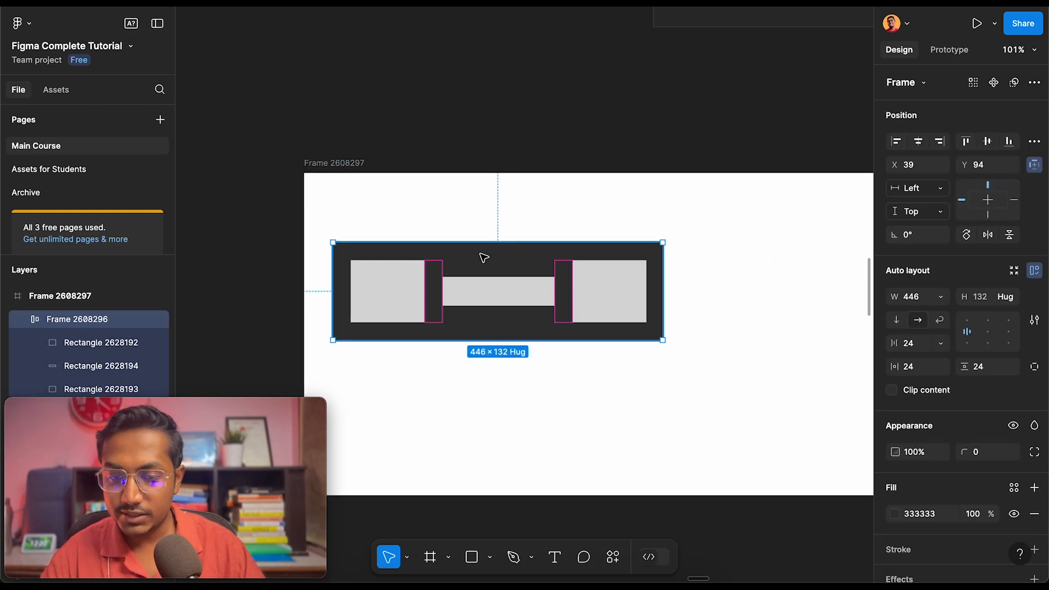
click(940, 343)
click(943, 358)
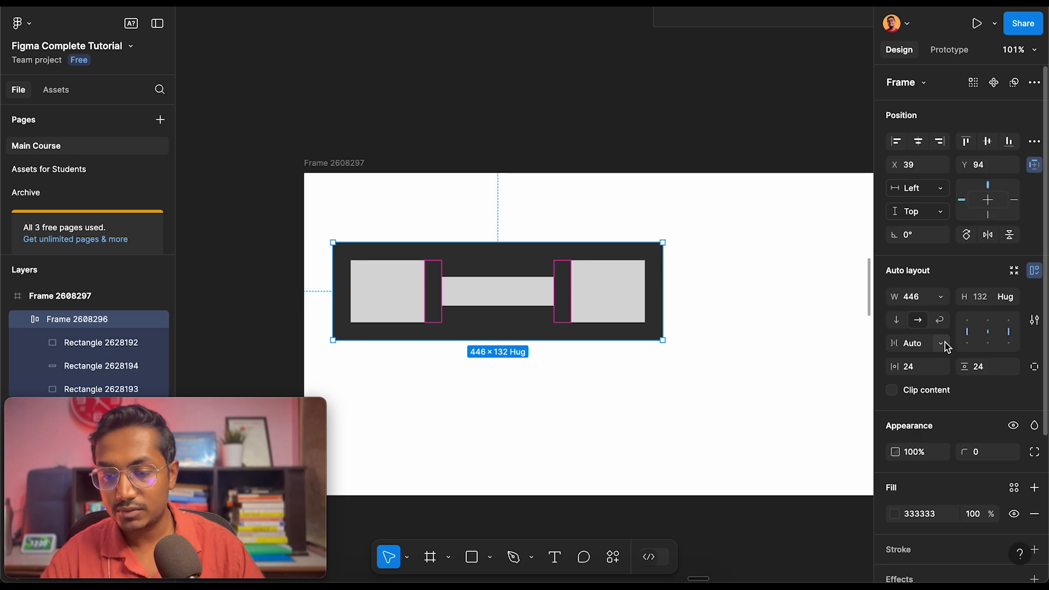
click(639, 198)
Resize the dark frame's width to about 651, then 607, and finally 744 to demonstrate the Auto gap
click(518, 269)
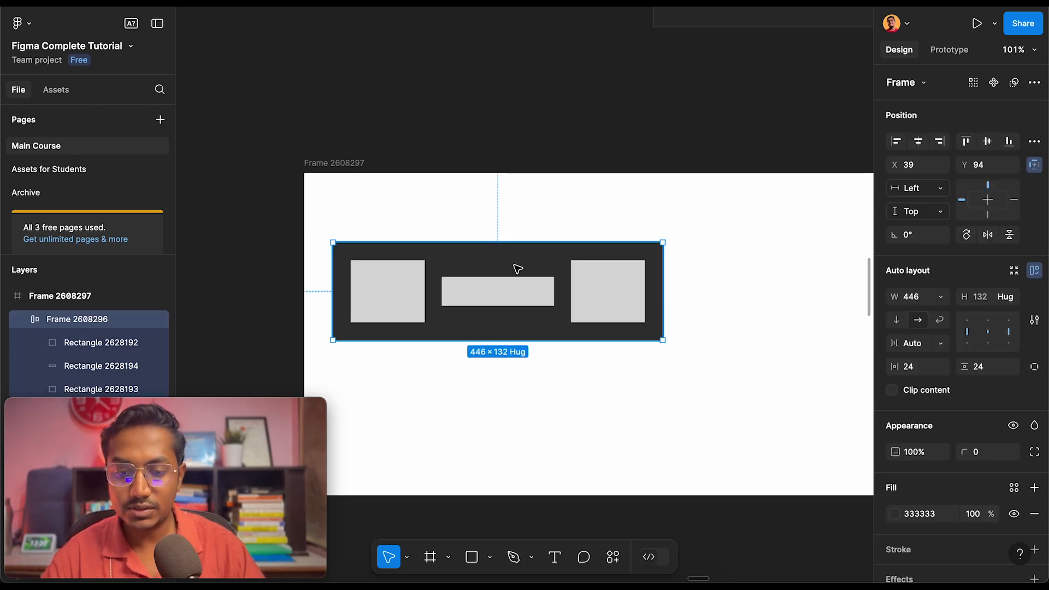
drag(662, 277, 813, 277)
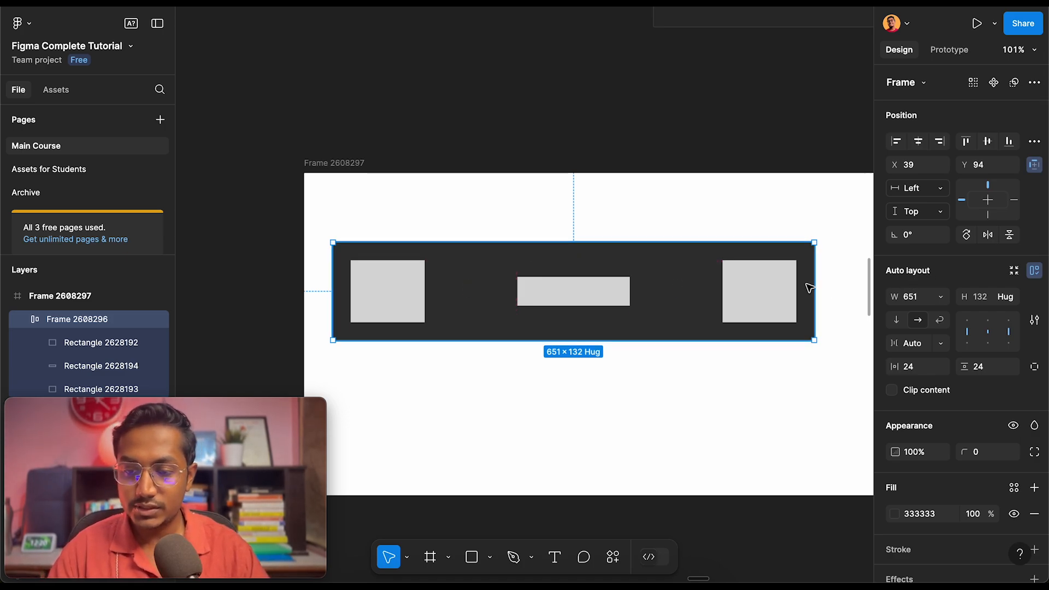
scroll(803, 284, right, 3)
drag(780, 275, 618, 266)
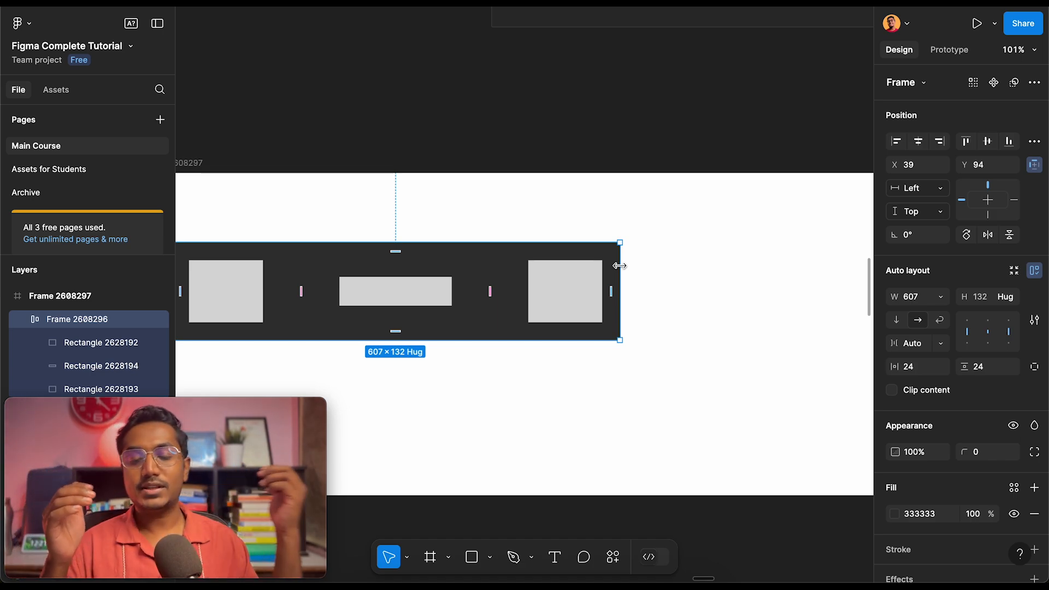
drag(619, 265, 721, 270)
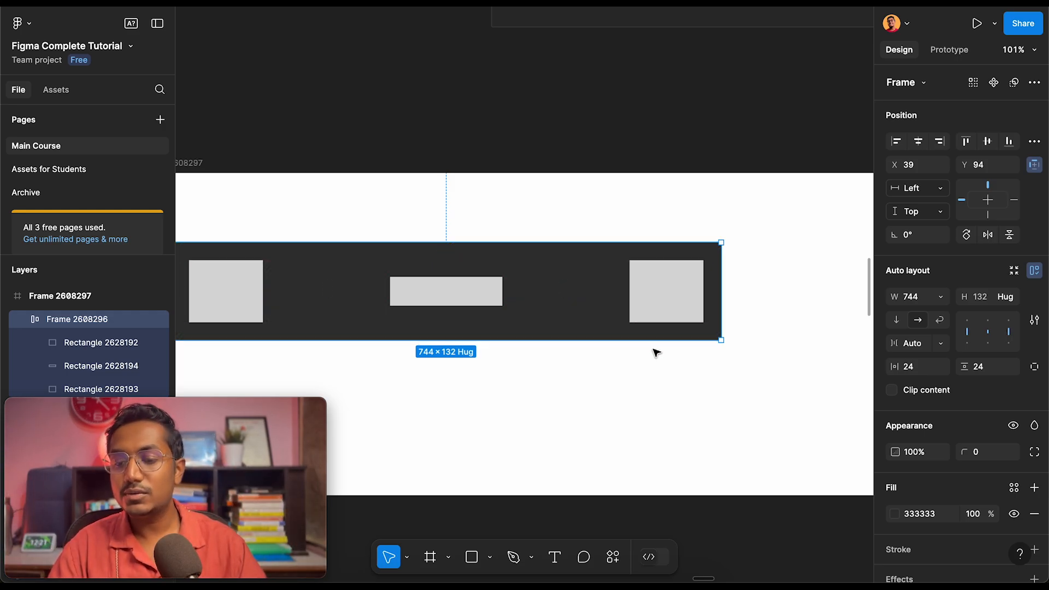
Open the gap options of the dark frame and view the surrounding sample frames
click(945, 346)
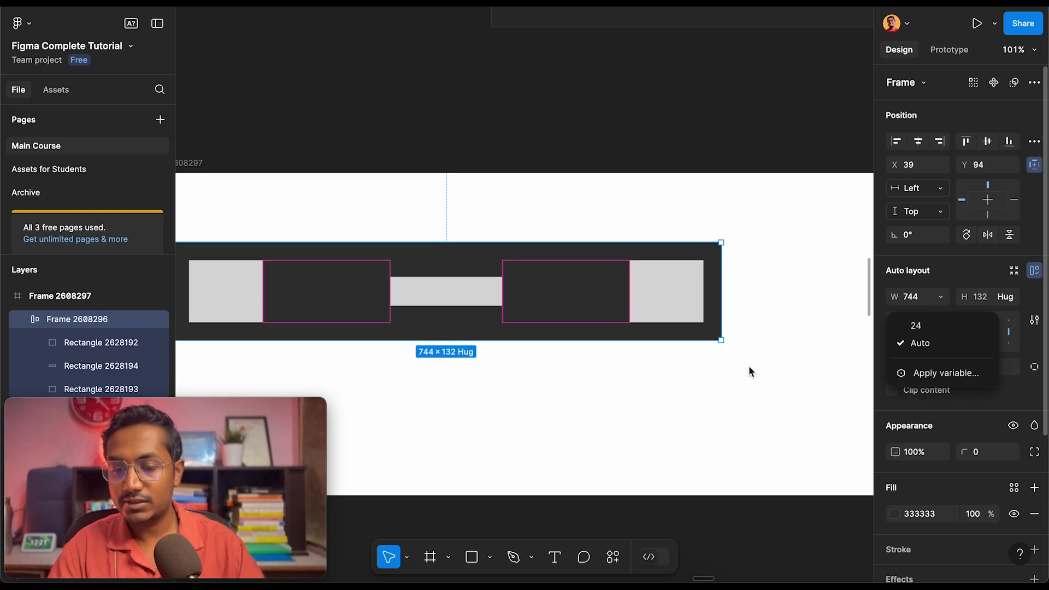
scroll(712, 364, down, 5)
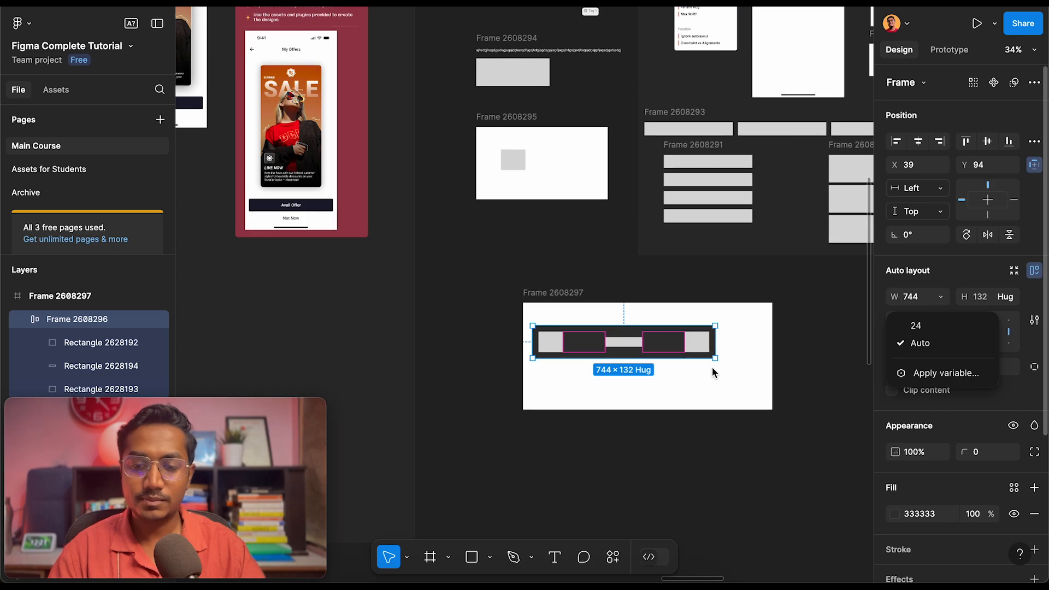
Close the gap options, look over the Transactions sample in the 3 Autolayout section, and return to the dark frame
click(590, 289)
scroll(588, 289, up, 10)
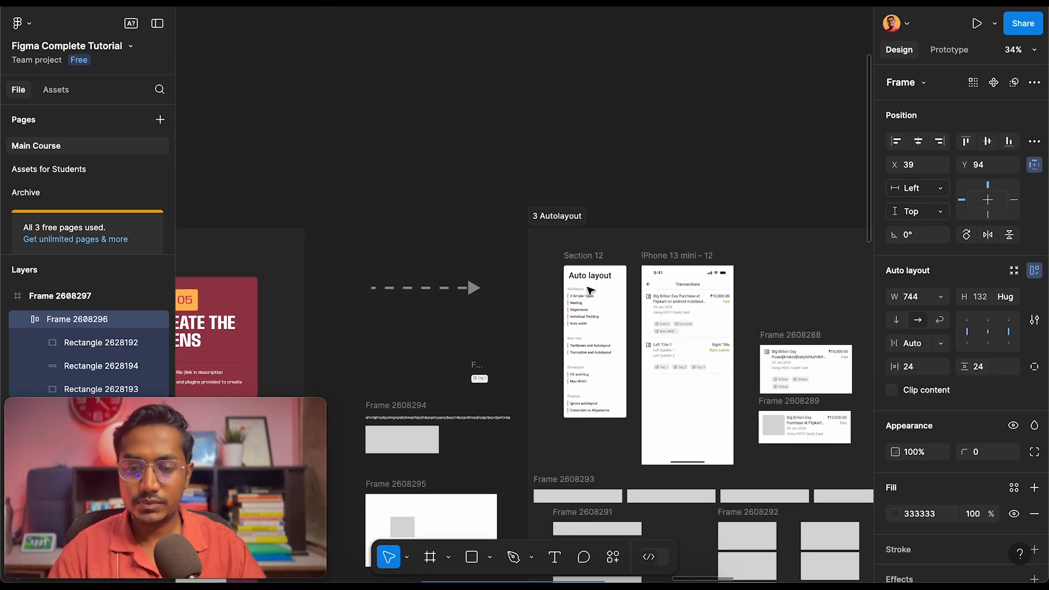
scroll(590, 289, up, 5)
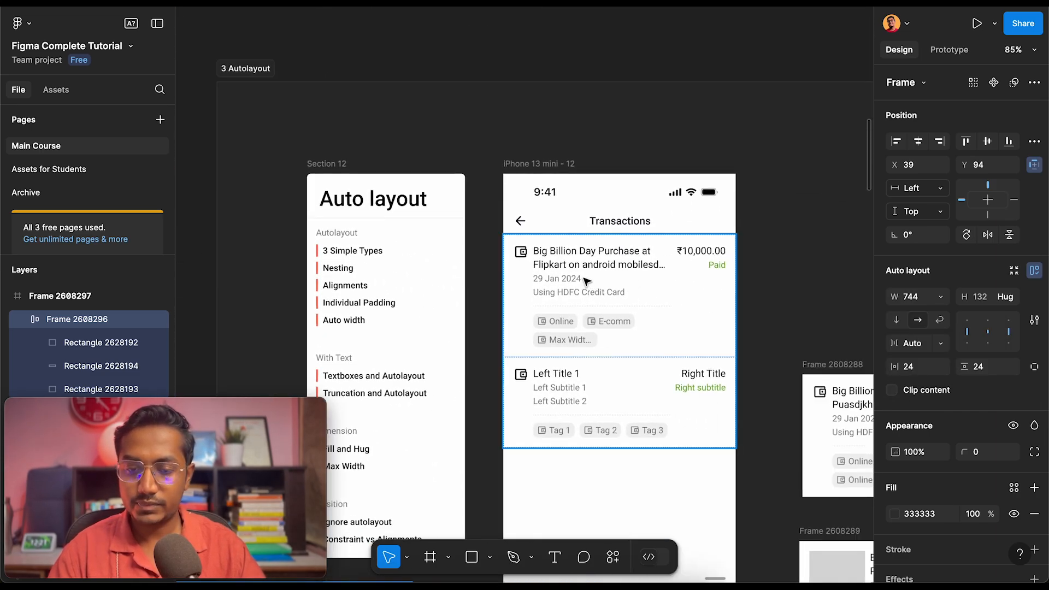
scroll(586, 281, down, 4)
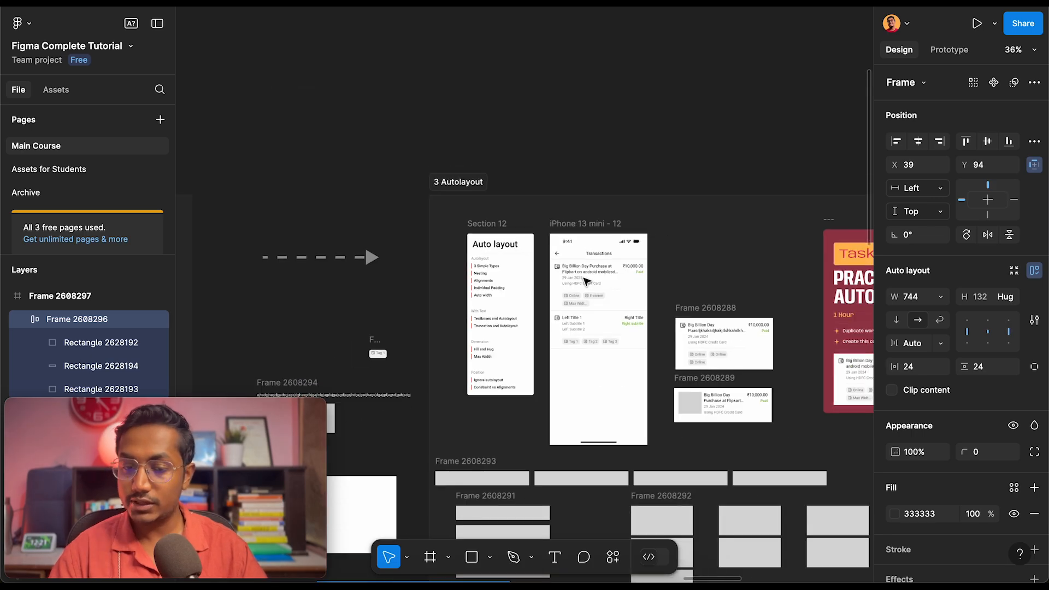
key(shift+2)
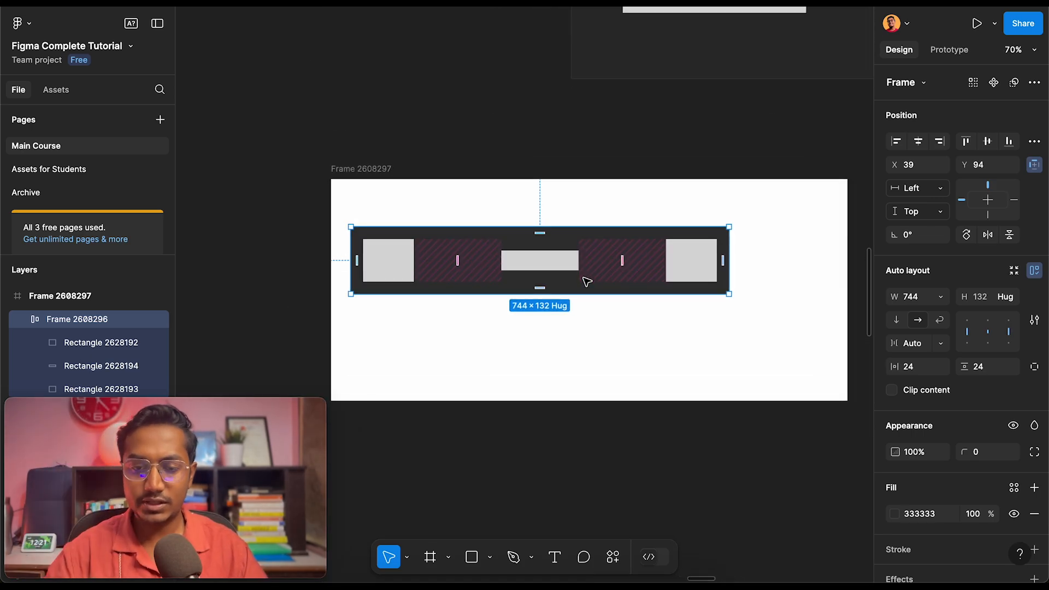
scroll(587, 281, up, 3)
scroll(587, 281, down, 3)
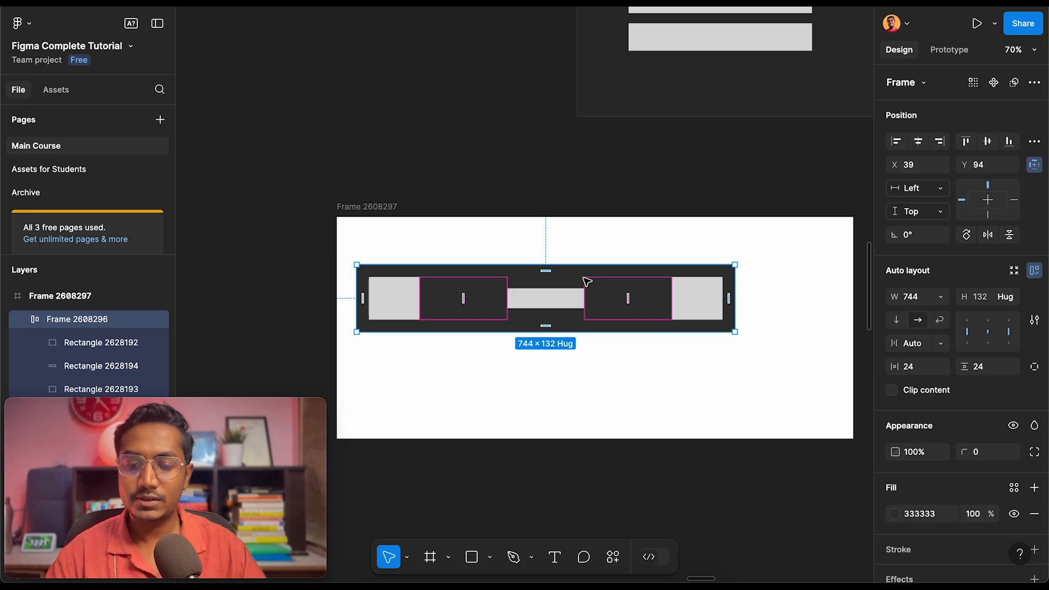
scroll(498, 342, down, 2)
scroll(498, 342, right, 2)
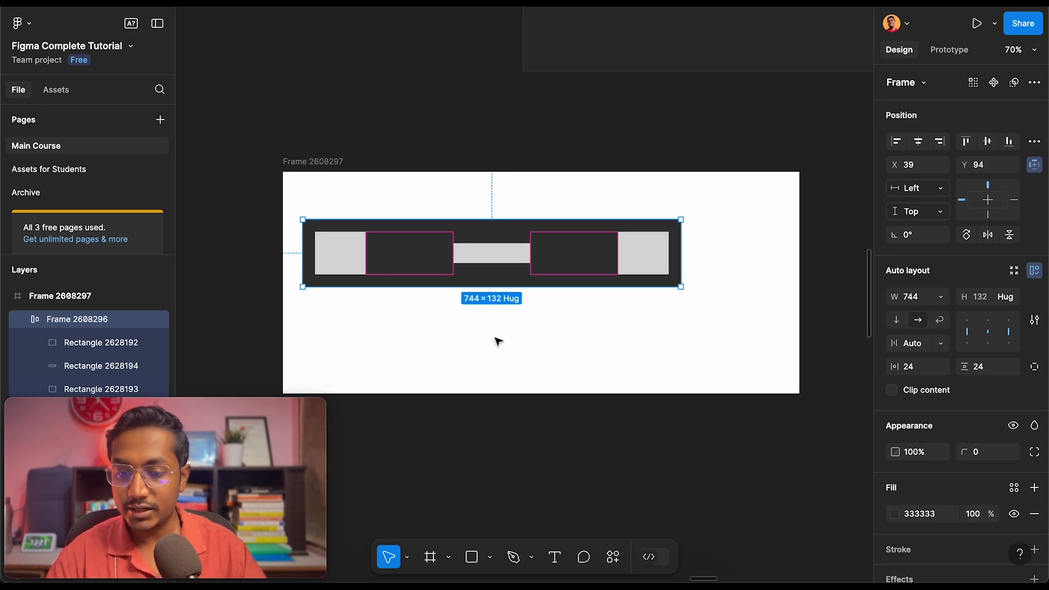
Resize the dark auto layout frame's width to about 545 and clear the selection
click(449, 188)
click(451, 234)
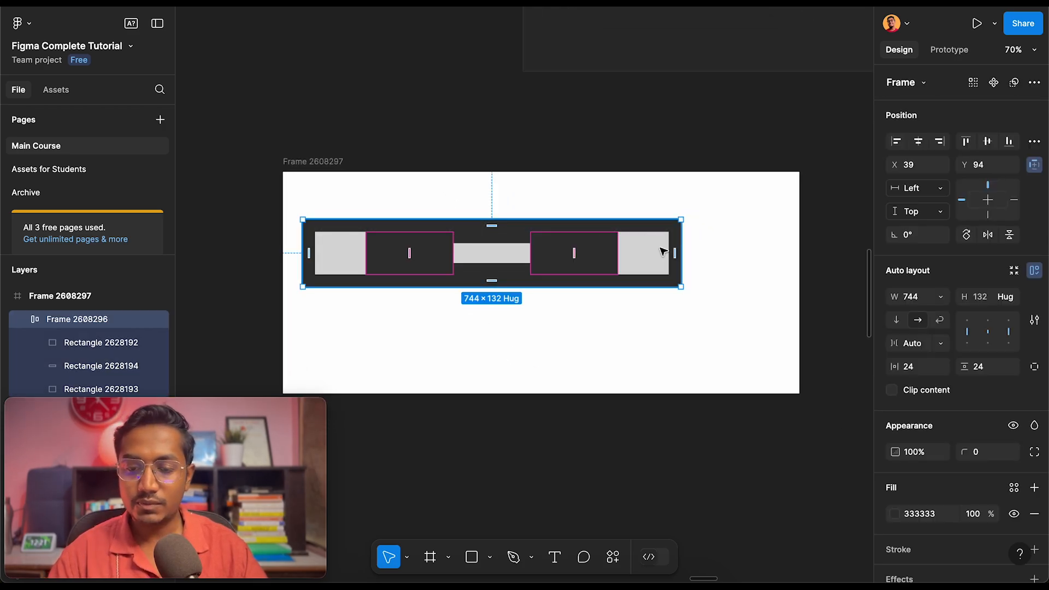
drag(686, 237, 579, 244)
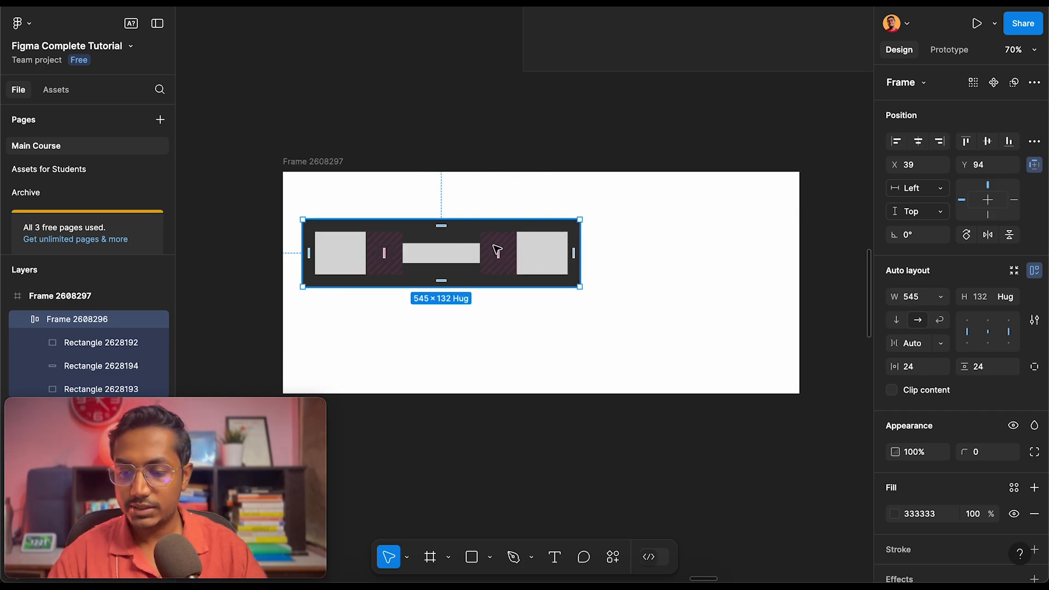
click(464, 198)
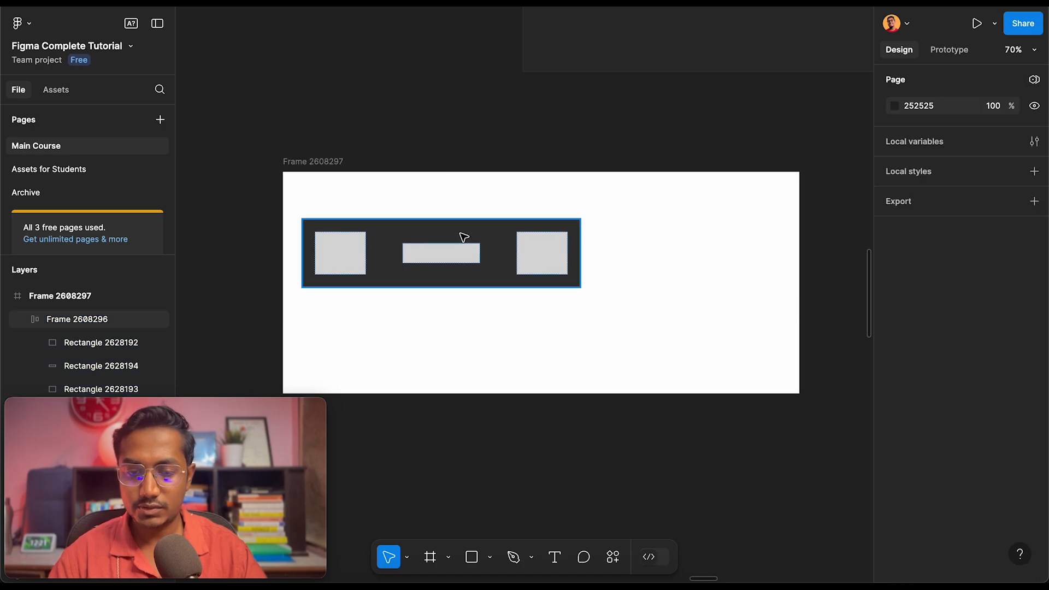
Set the width of the middle rectangle in the dark frame to Fill container
scroll(453, 257, left, 1)
scroll(454, 257, up, 1)
double_click(449, 270)
scroll(451, 273, left, 1)
scroll(451, 273, down, 1)
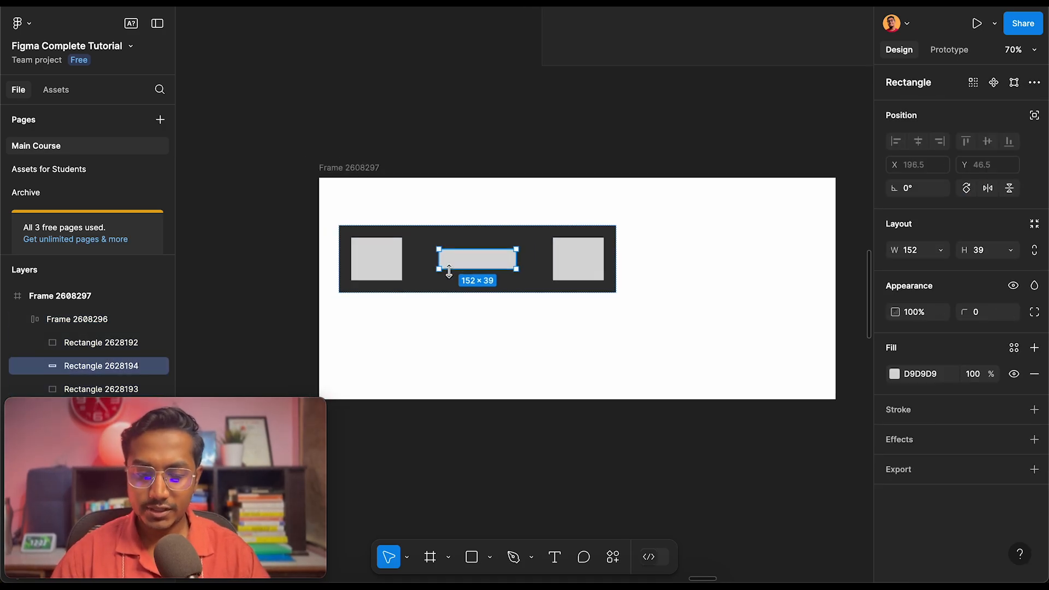
scroll(448, 270, up, 5)
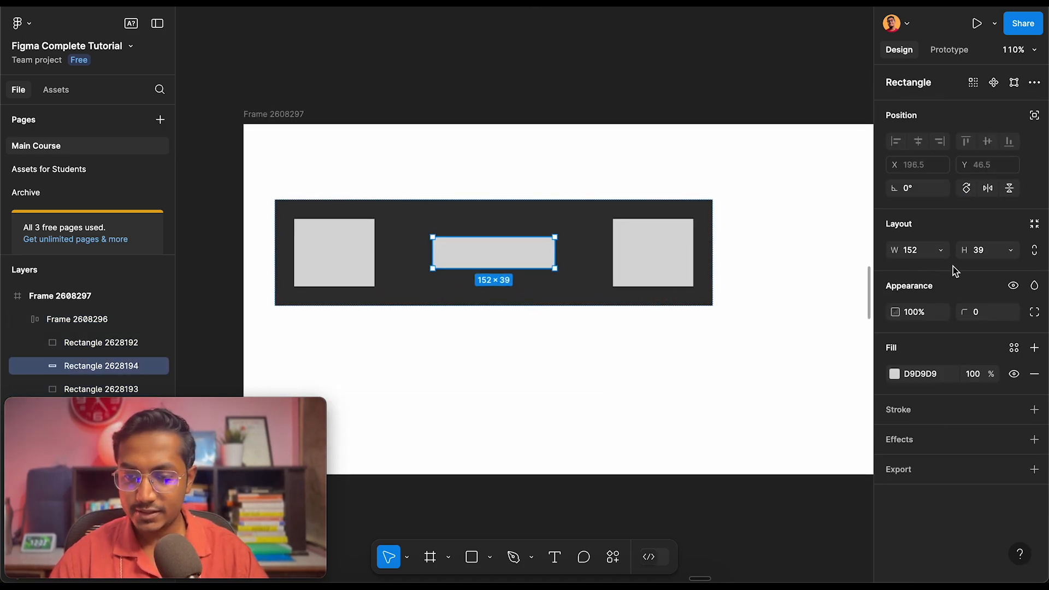
click(940, 250)
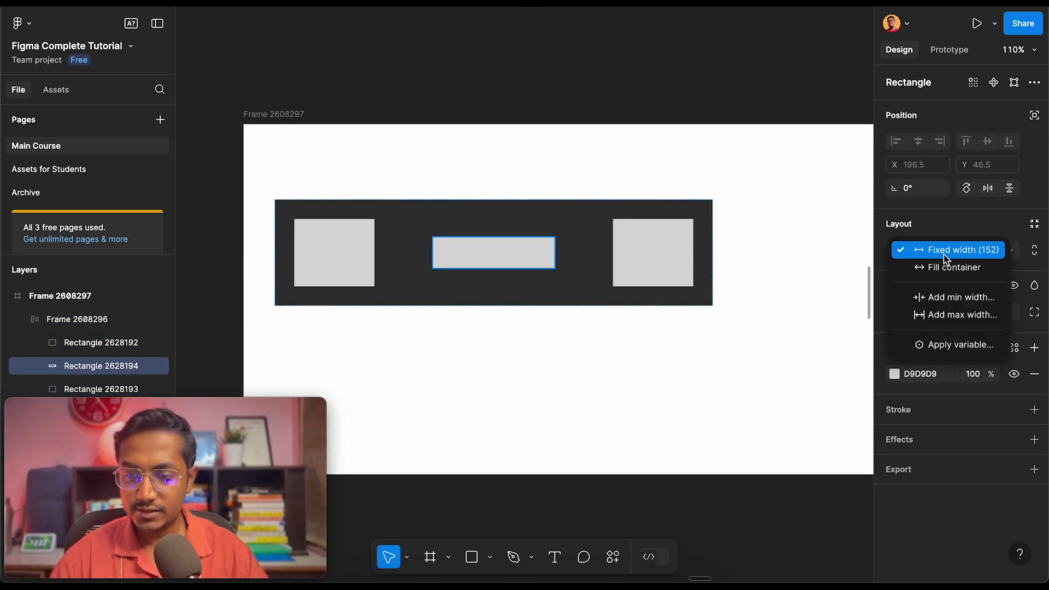
click(980, 270)
click(552, 410)
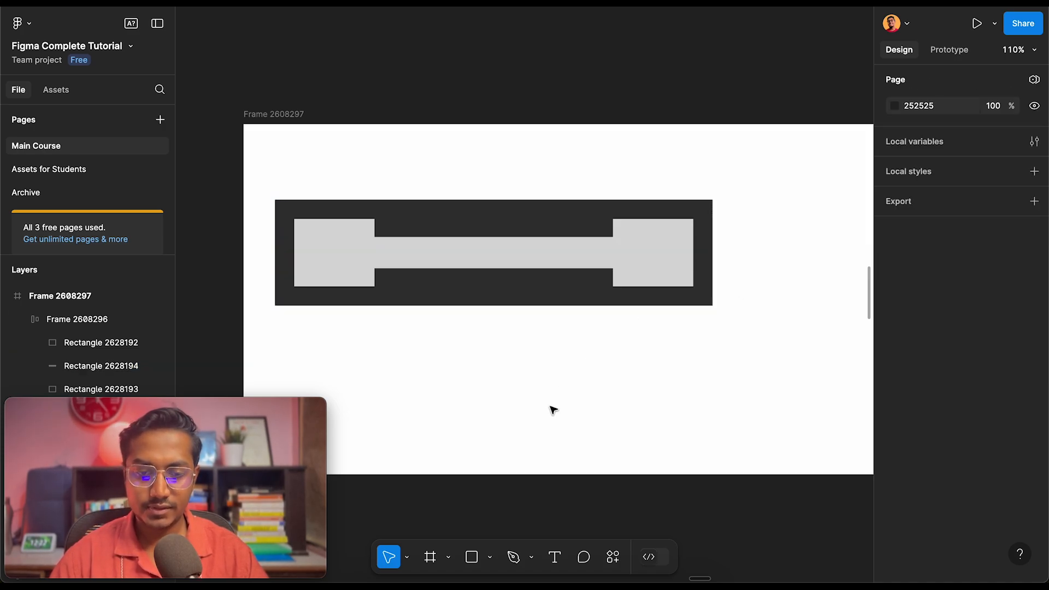
Change the middle rectangle's fill color to the muted red BD6D6D
click(415, 264)
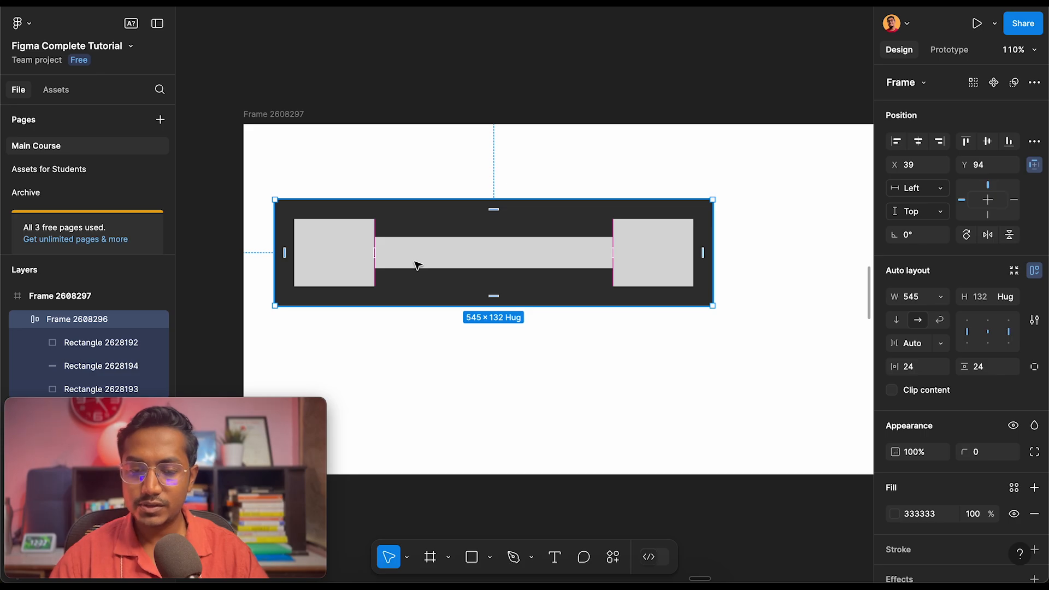
click(415, 264)
click(894, 374)
drag(753, 339, 773, 267)
click(534, 382)
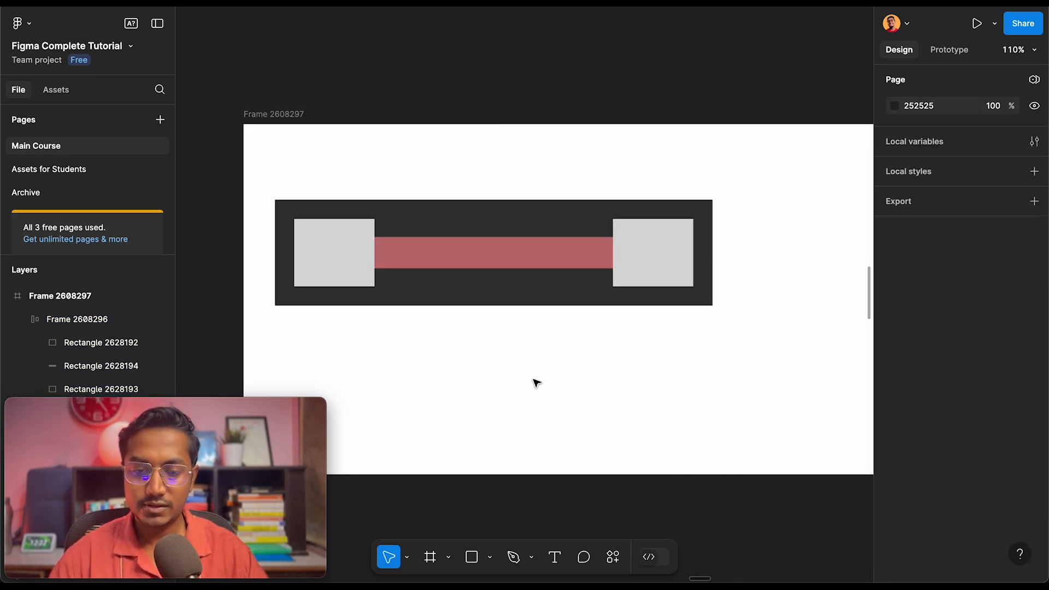
Select the red middle rectangle in the dark frame and inspect its Fill width setting
scroll(534, 381, down, 4)
scroll(534, 382, right, 1)
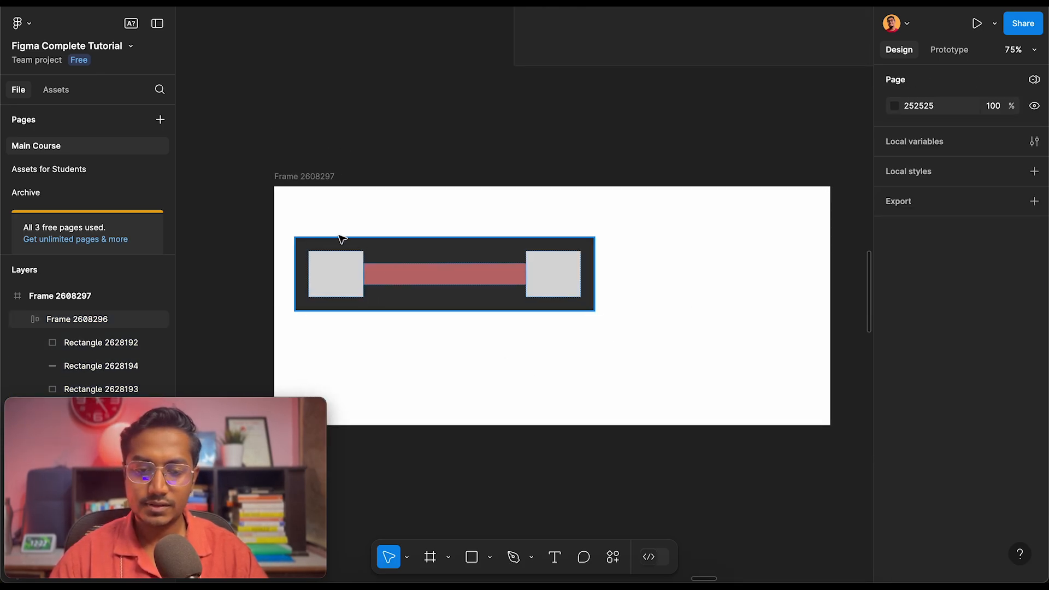
click(369, 249)
click(410, 282)
scroll(410, 282, up, 3)
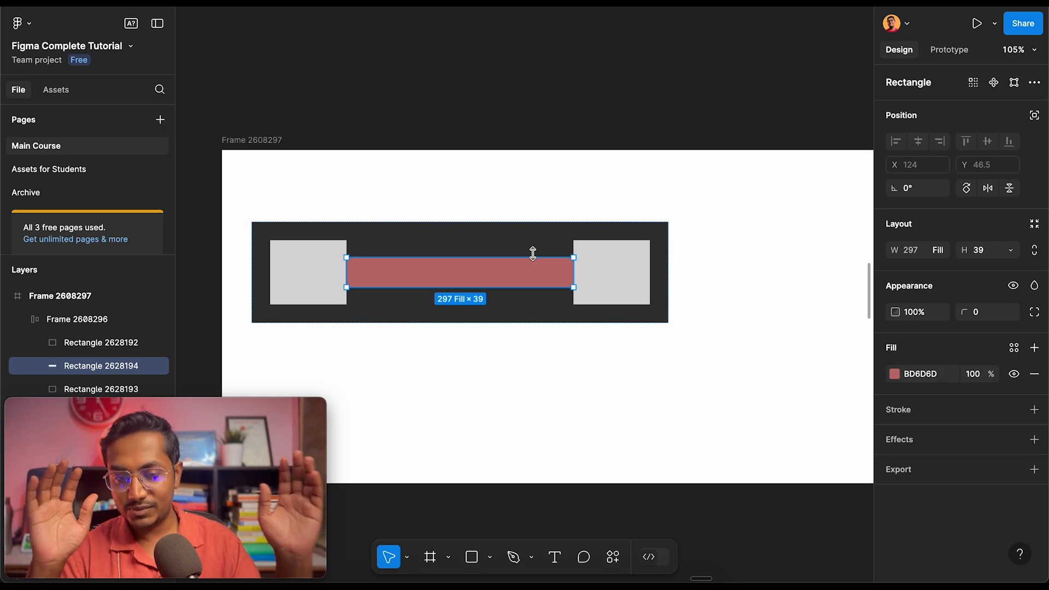
Examine the first card on the Transactions screen and the nested frame holding its title, details and tags
scroll(479, 184, down, 5)
scroll(479, 182, up, 12)
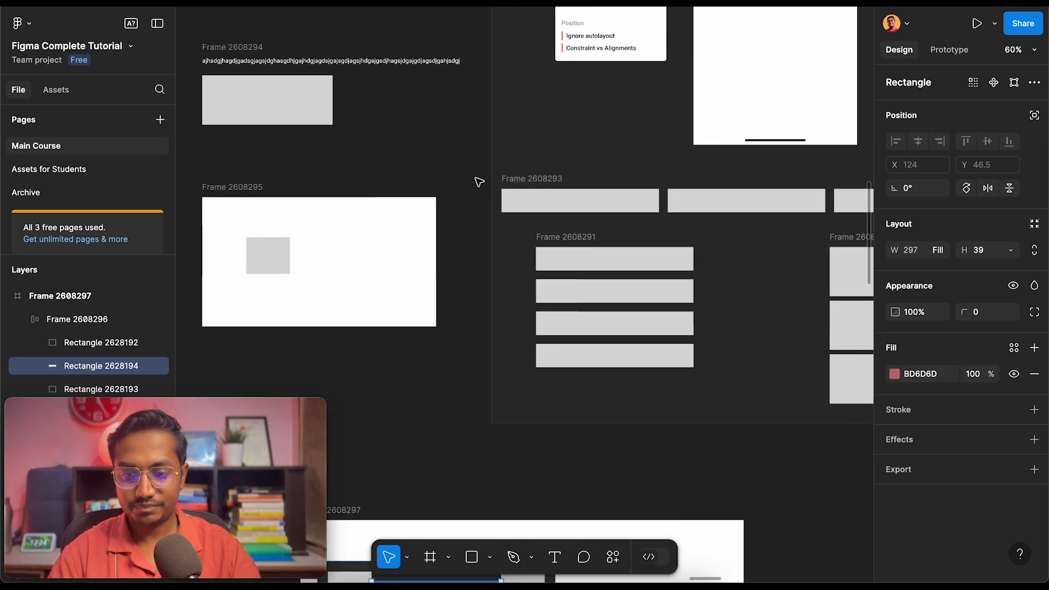
scroll(479, 182, right, 4)
scroll(479, 182, up, 1)
click(642, 180)
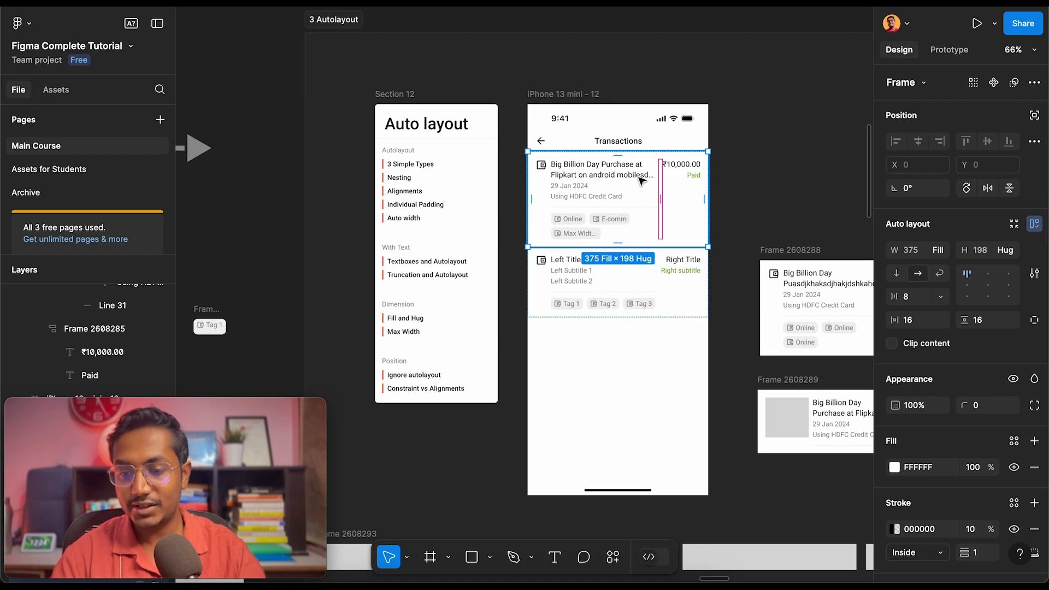
scroll(641, 180, right, 3)
scroll(499, 185, down, 5)
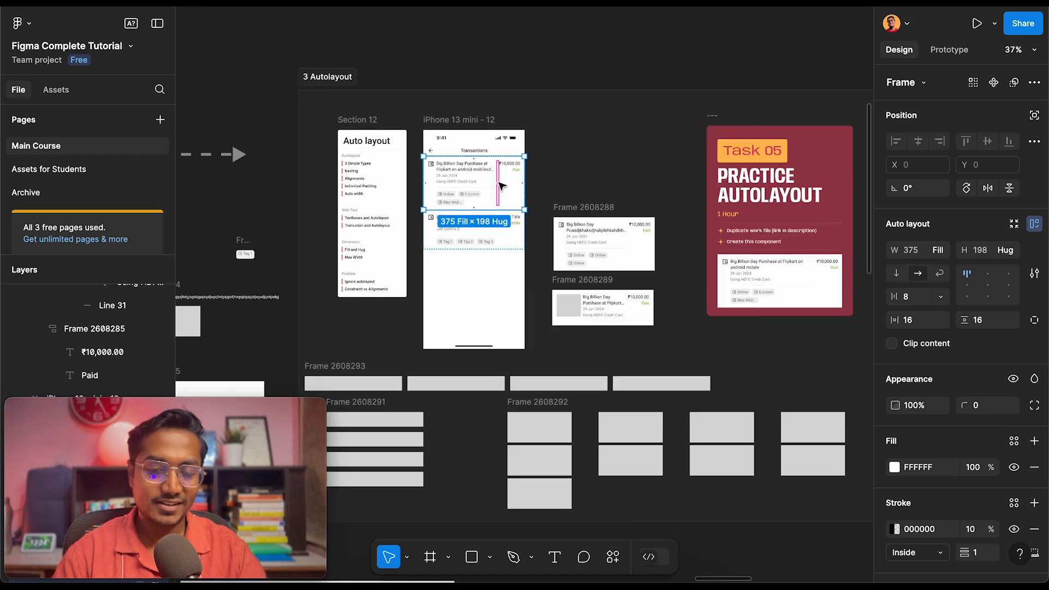
scroll(500, 186, up, 4)
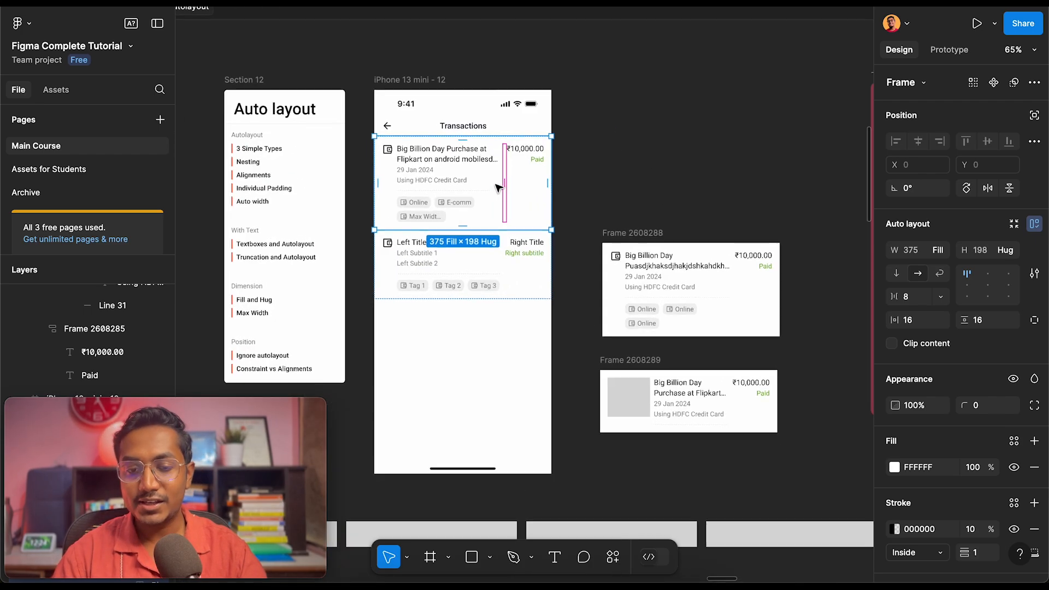
scroll(498, 187, up, 3)
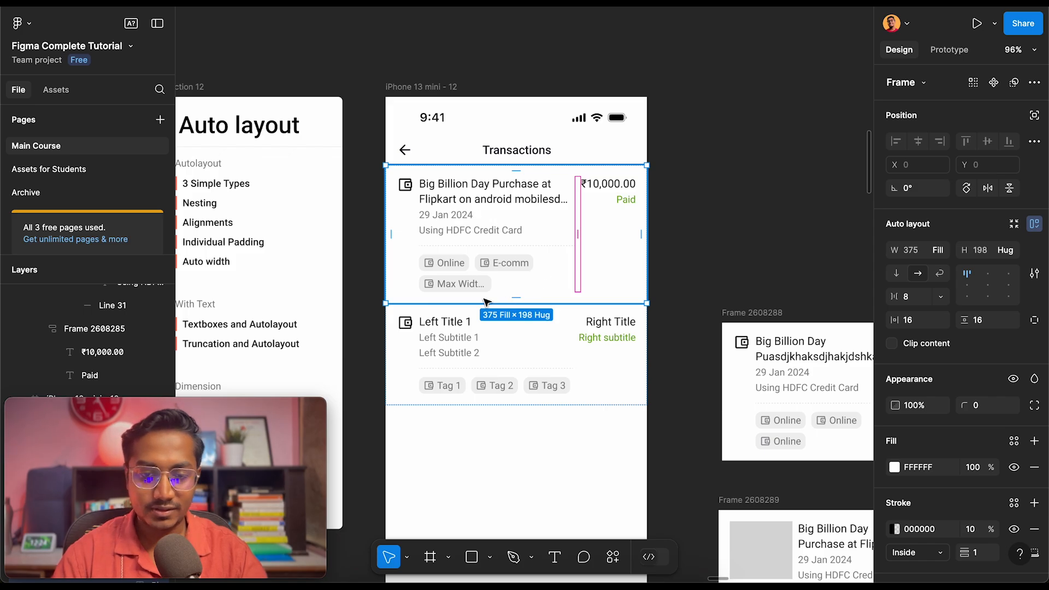
double_click(487, 212)
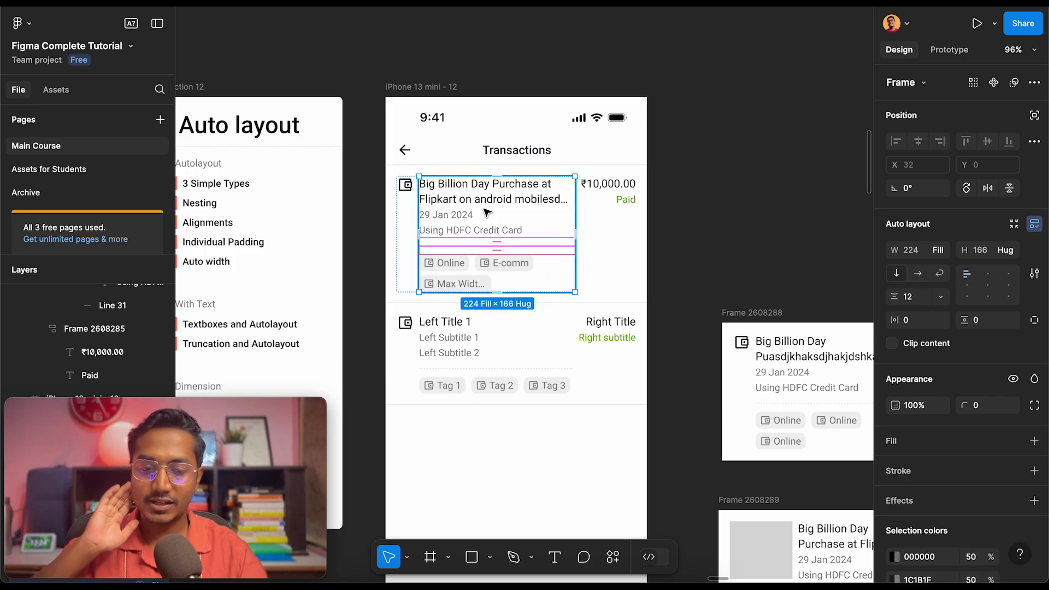
Compare the dark frame sample containing the red rectangle with the first card on the Transactions screen
scroll(486, 212, down, 20)
scroll(491, 197, down, 8)
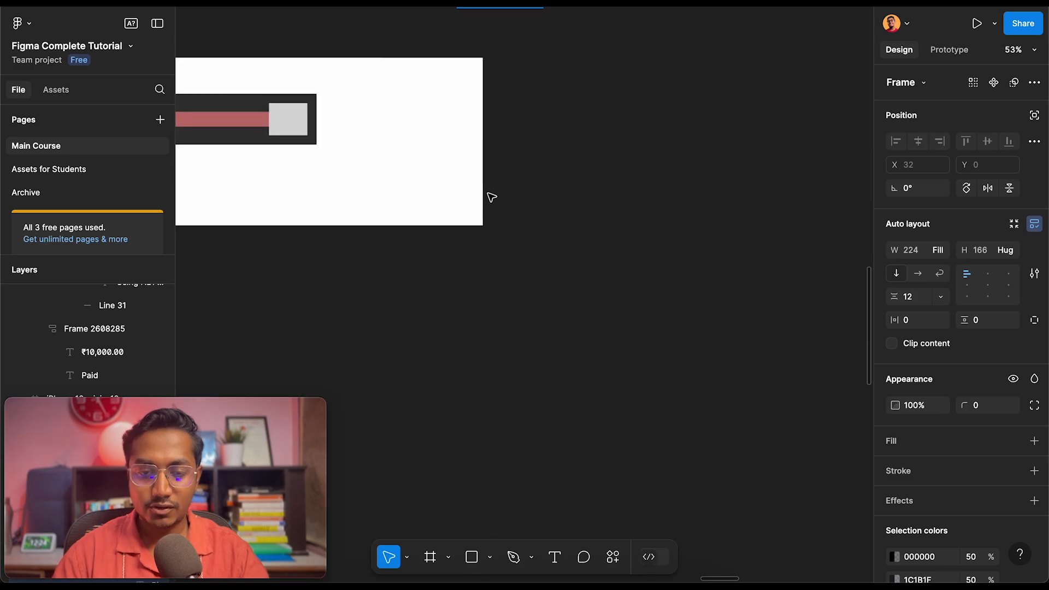
scroll(491, 197, left, 1)
scroll(491, 197, up, 5)
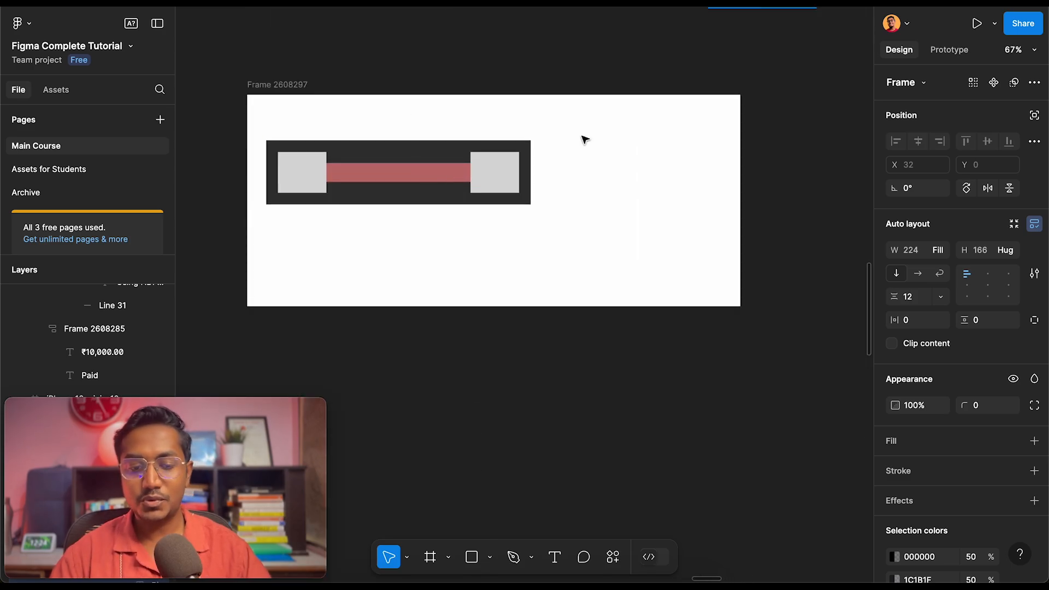
scroll(585, 140, up, 8)
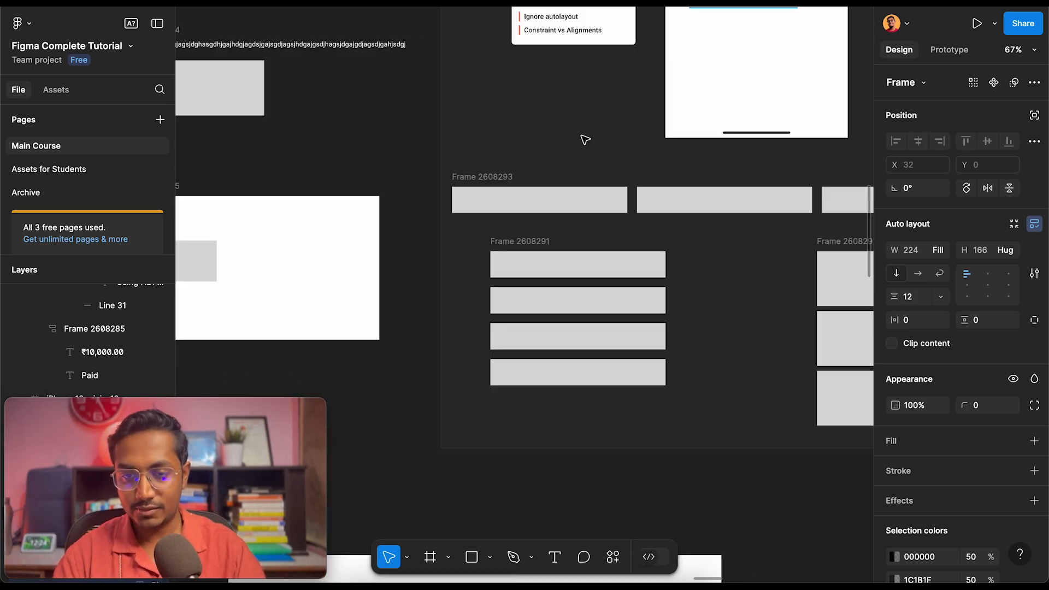
scroll(585, 140, up, 7)
scroll(585, 140, right, 3)
scroll(585, 140, up, 4)
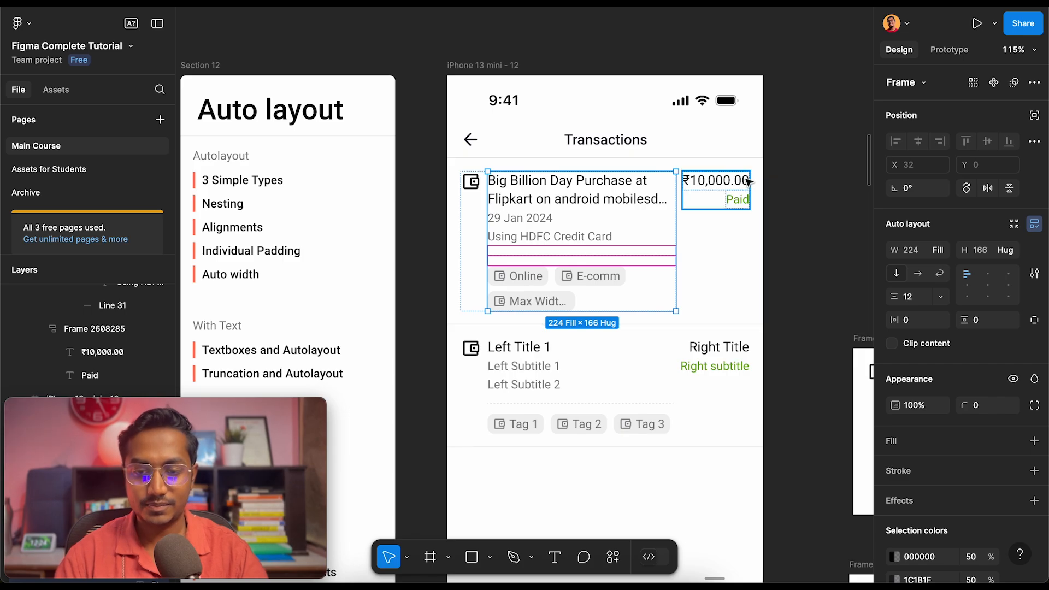
click(817, 168)
scroll(730, 206, right, 1)
scroll(730, 206, down, 1)
scroll(729, 203, left, 3)
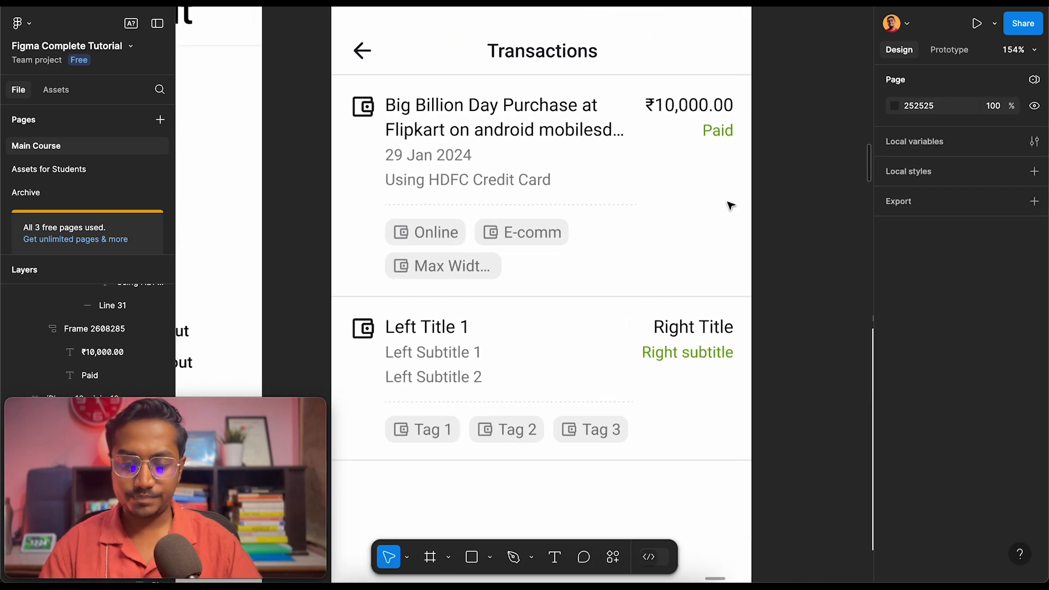
Inspect the auto layout of the first transaction card and its nested icon-and-text frame, and clear the selection
click(616, 159)
scroll(616, 160, right, 2)
scroll(579, 159, up, 1)
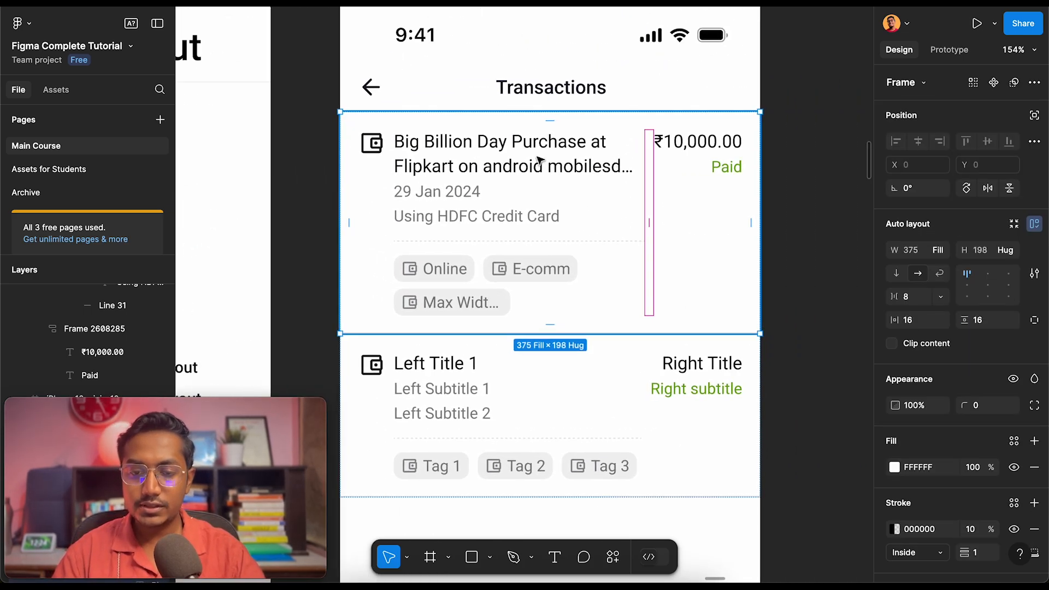
click(540, 159)
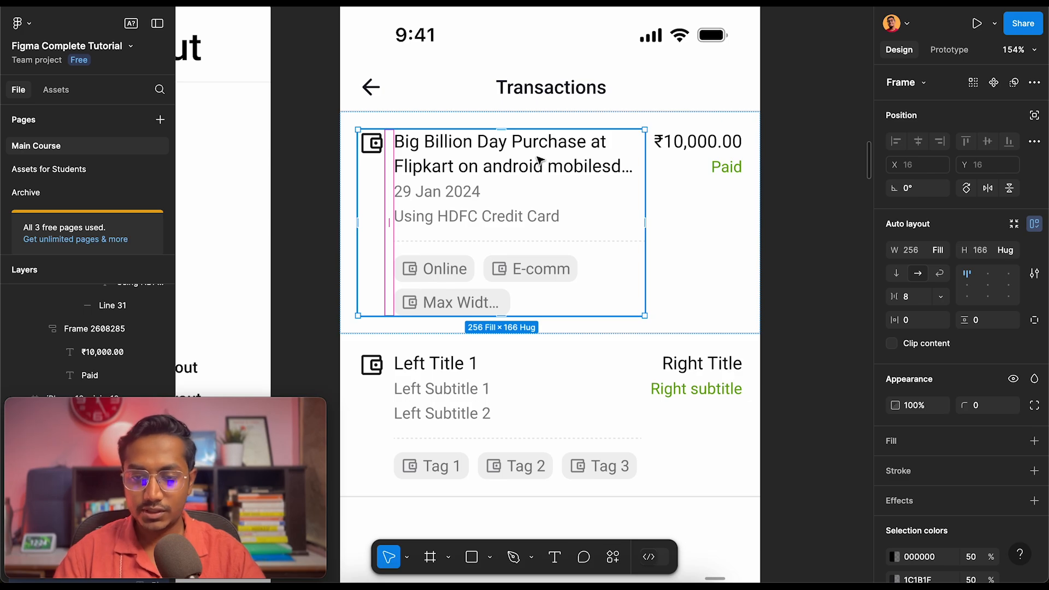
click(833, 172)
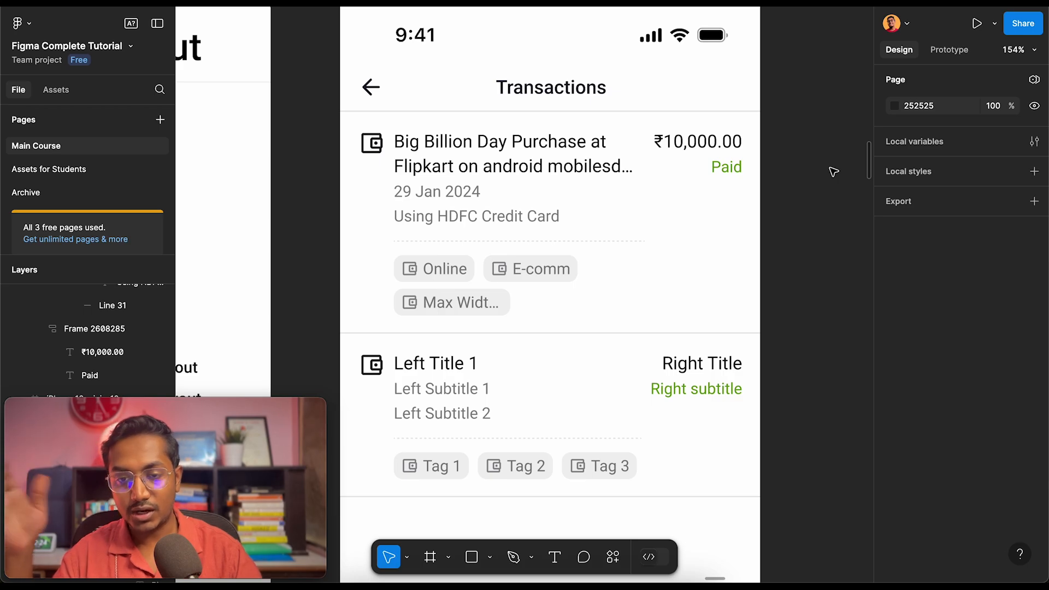
Inspect the first card's nested levels: the text column, the outer card frame and the icon-and-text frame
double_click(545, 172)
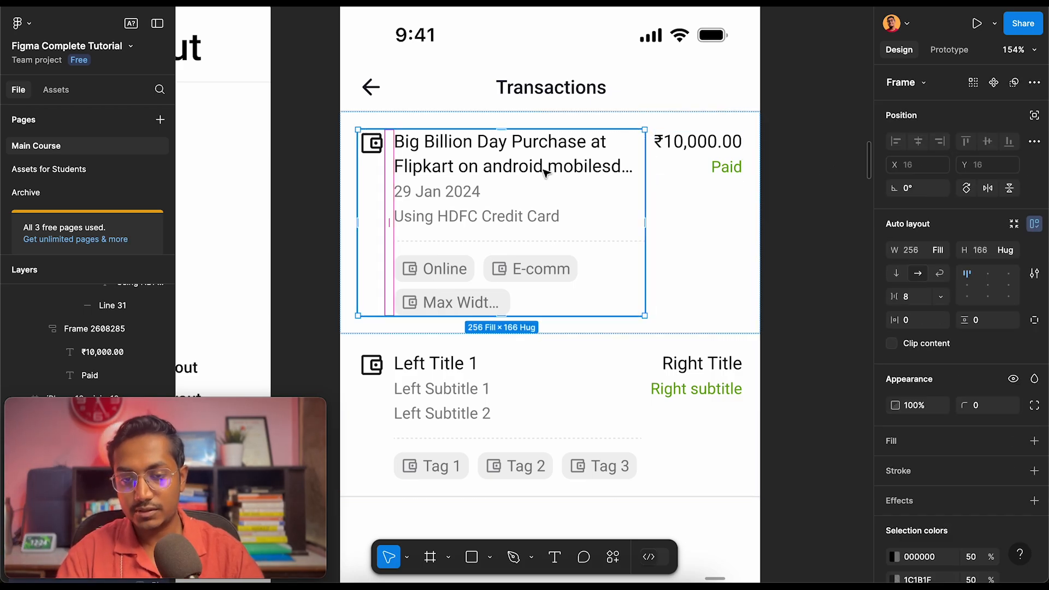
double_click(545, 172)
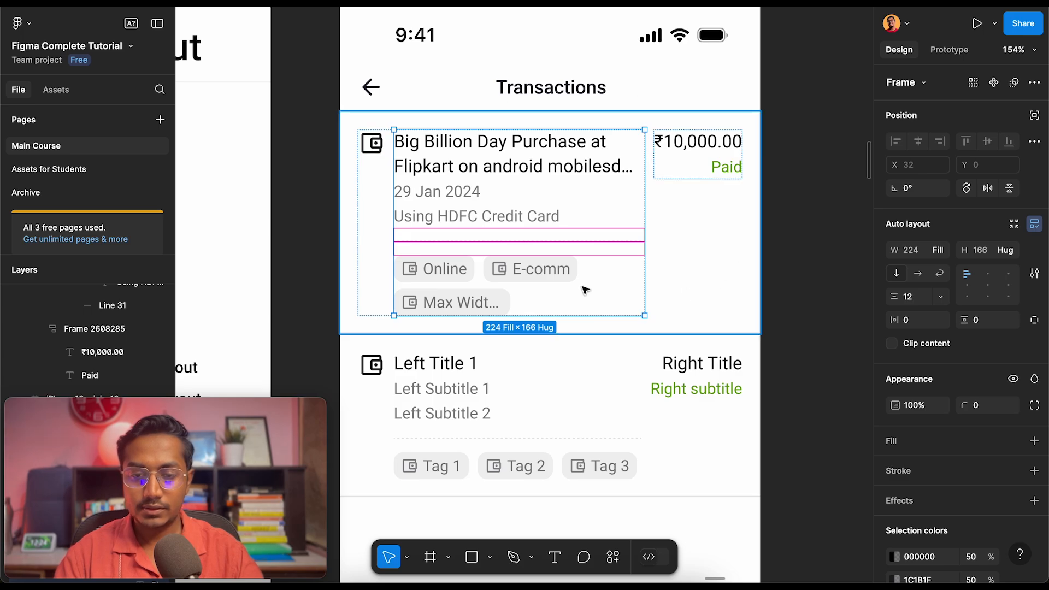
click(692, 202)
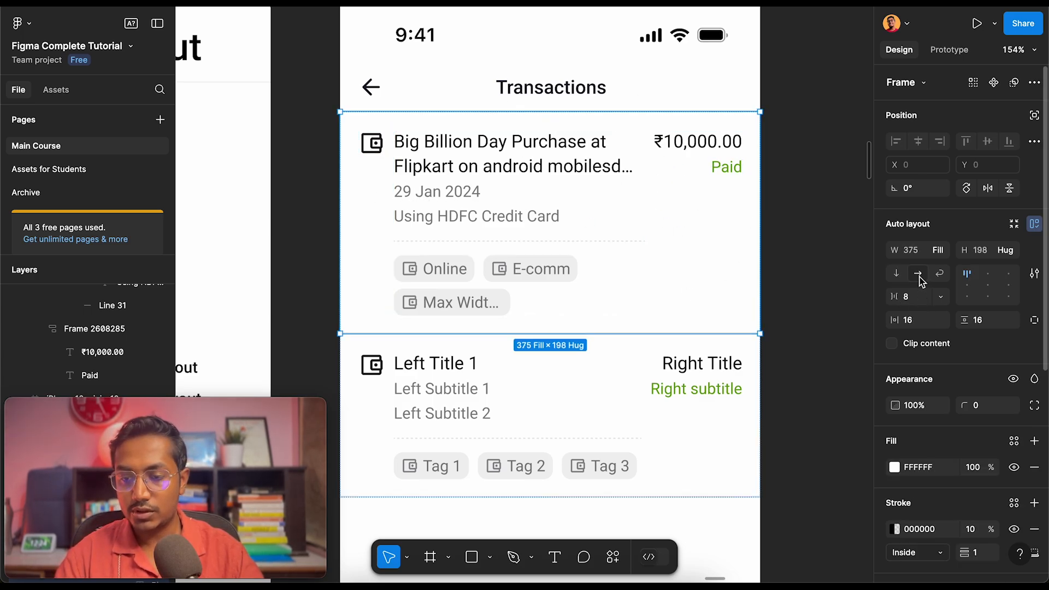
click(375, 145)
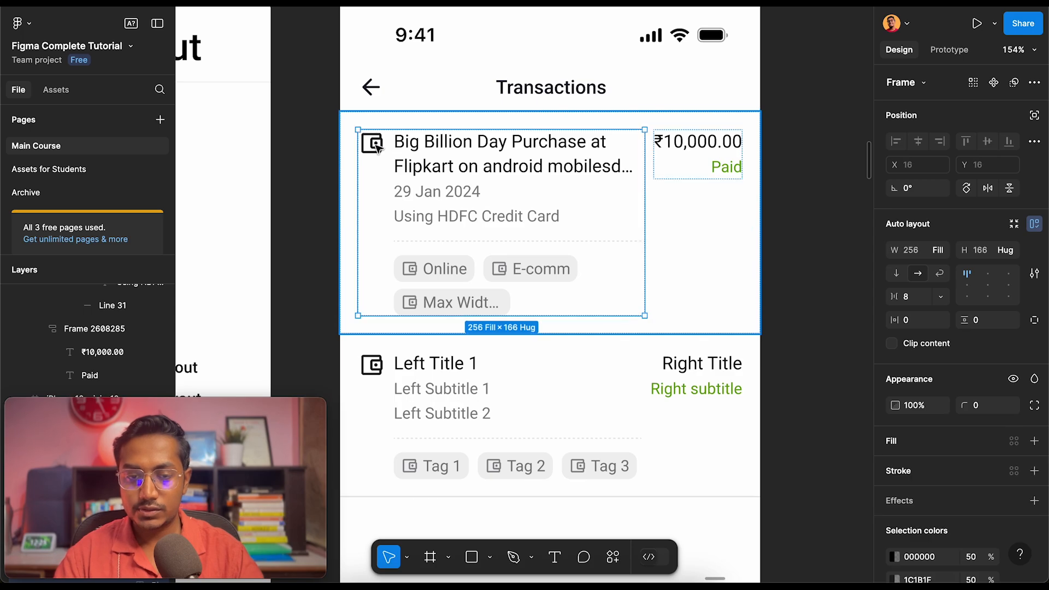
Inspect the sizing of the first transaction card's icon, text column and amount frame
click(377, 145)
click(445, 145)
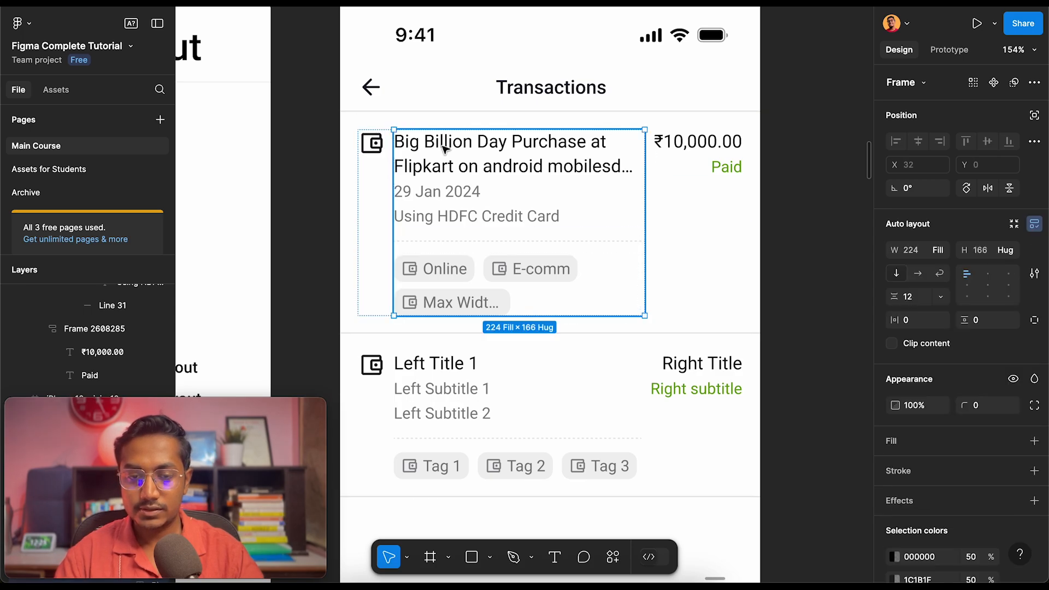
click(728, 147)
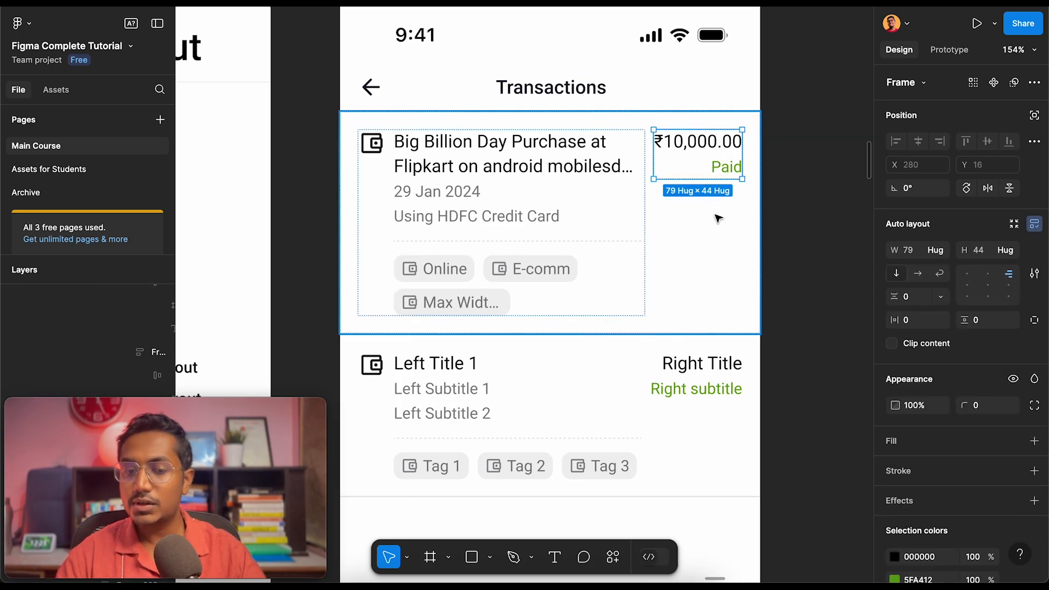
scroll(444, 171, up, 3)
double_click(323, 125)
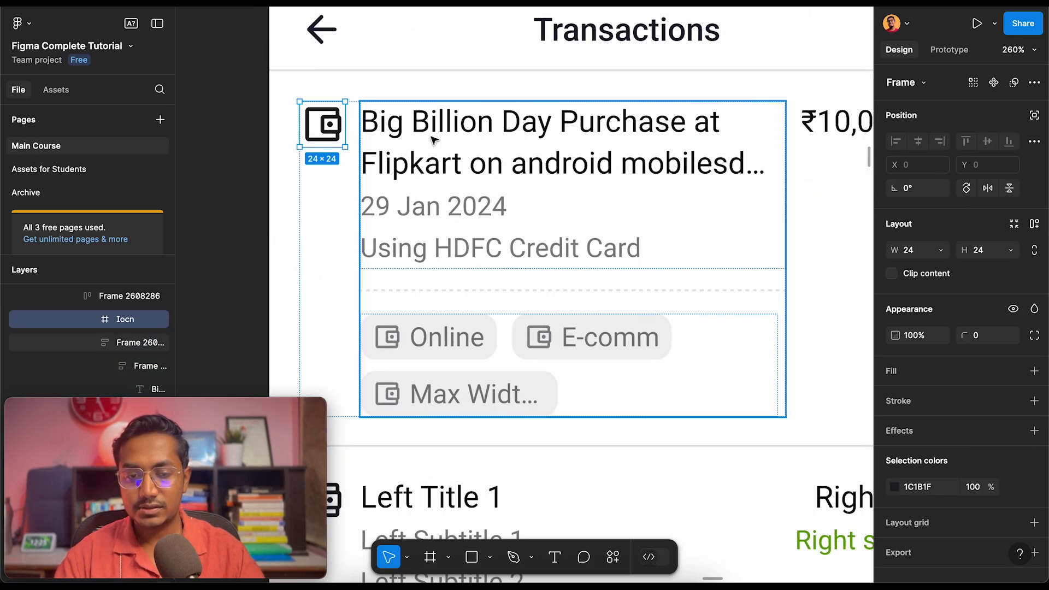
key(shift+space)
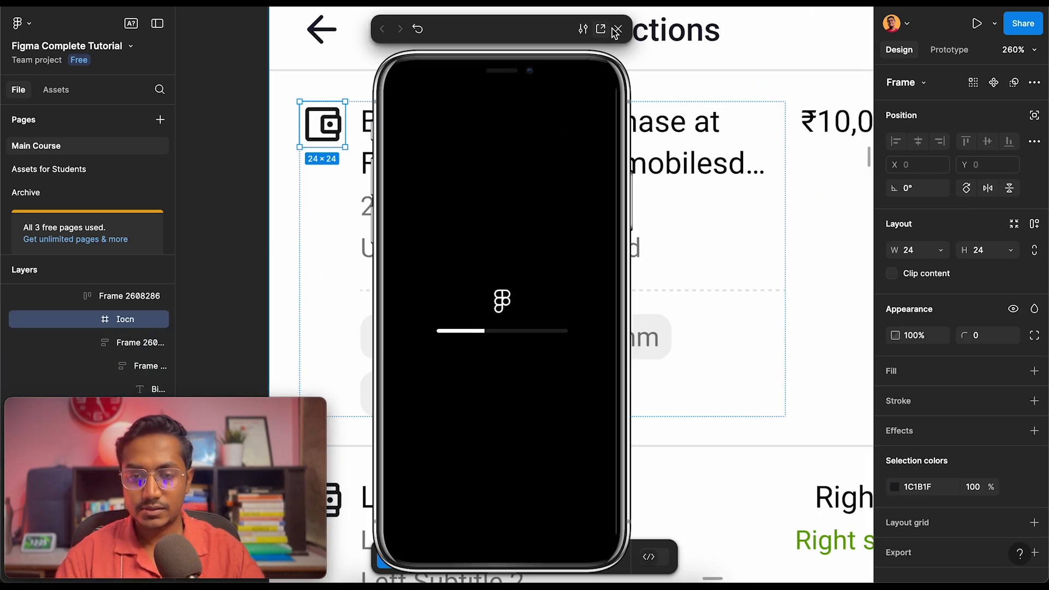
click(620, 32)
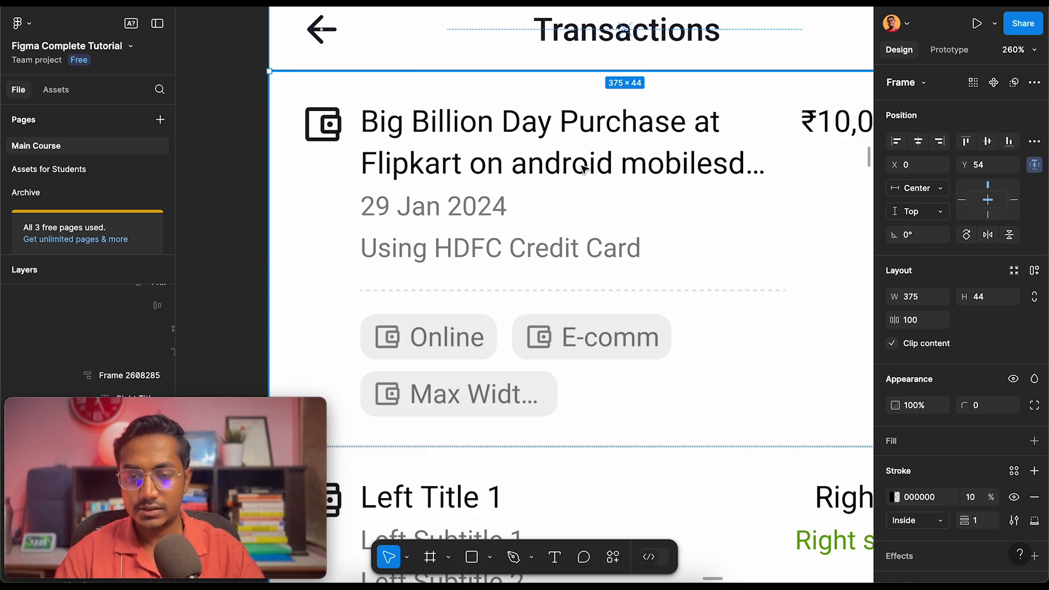
Select the first card's amount, title and wallet icon together to compare the three horizontal elements
scroll(776, 127, right, 5)
click(777, 127)
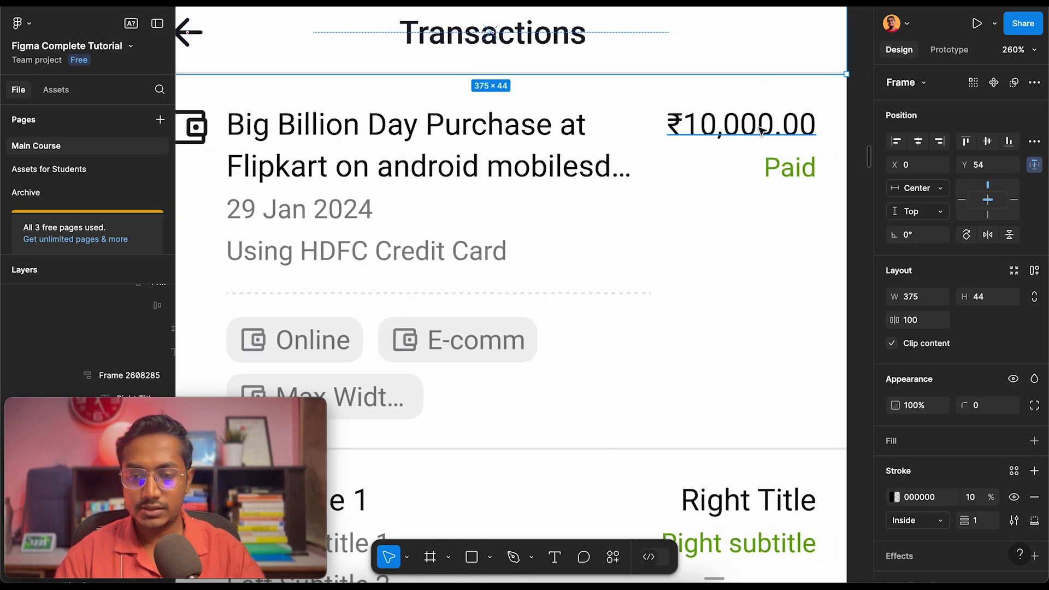
shift+click(460, 152)
scroll(458, 150, left, 6)
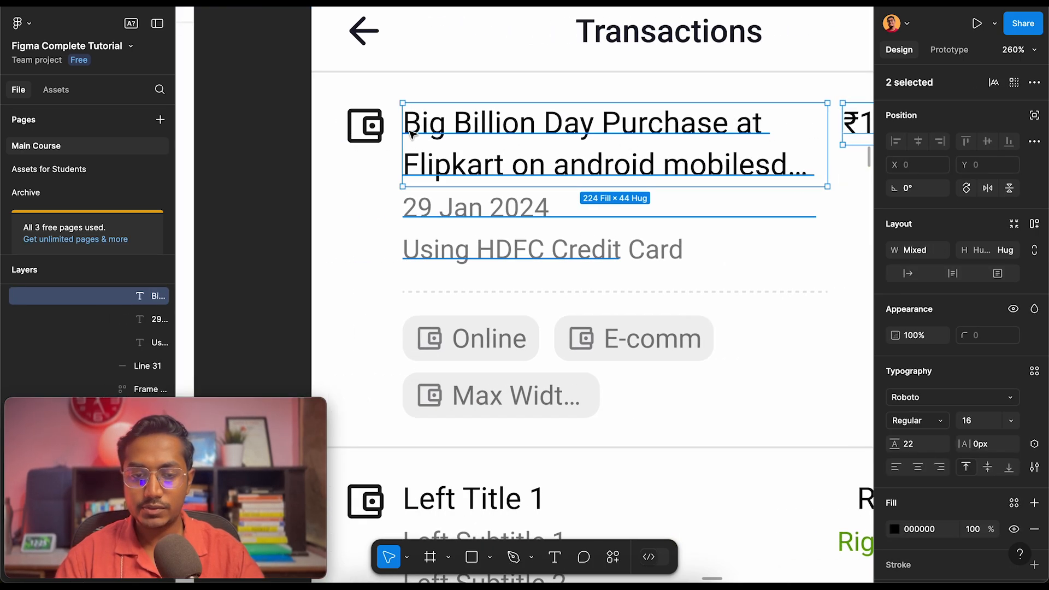
shift+click(377, 120)
scroll(377, 120, down, 3)
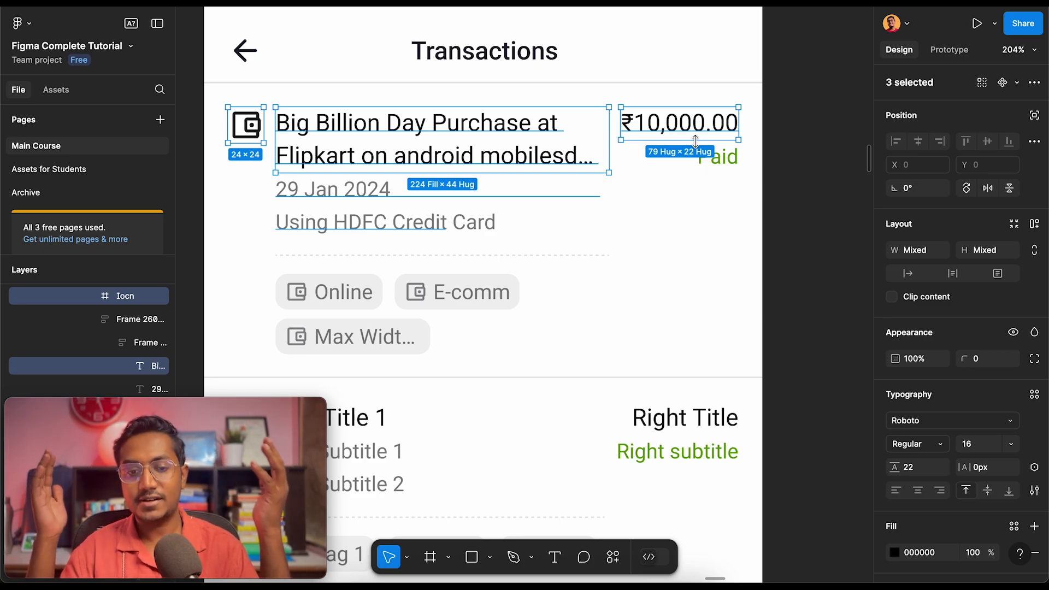
Examine the first card's full title text by highlighting its second line, and return to the outer card frame
double_click(538, 167)
click(599, 157)
drag(598, 157, 281, 152)
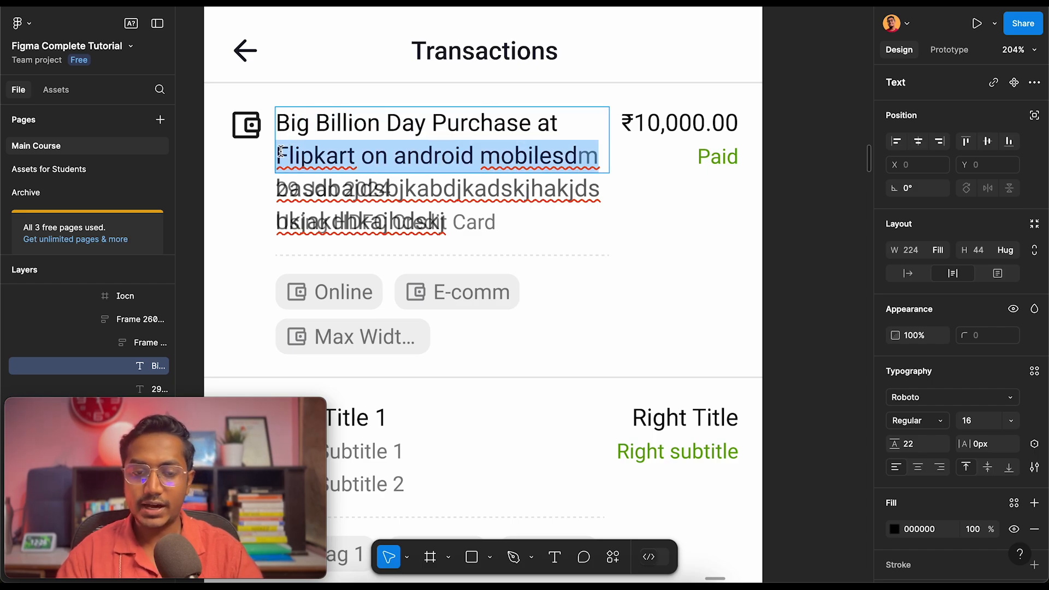
click(219, 189)
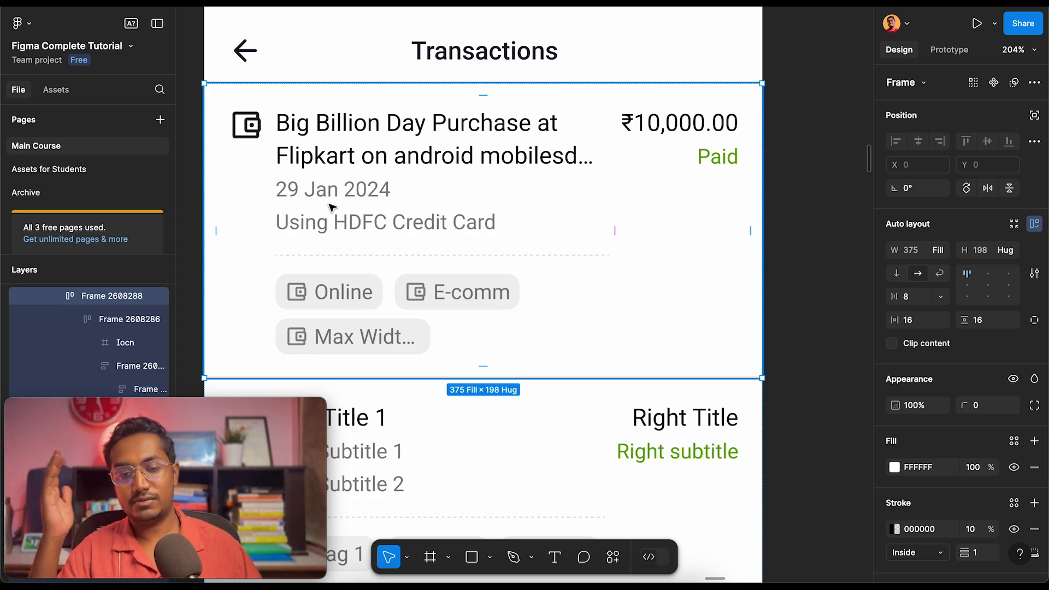
Inspect the first card's icon-and-text frame, its icon and the nested frame holding the title and details
double_click(345, 171)
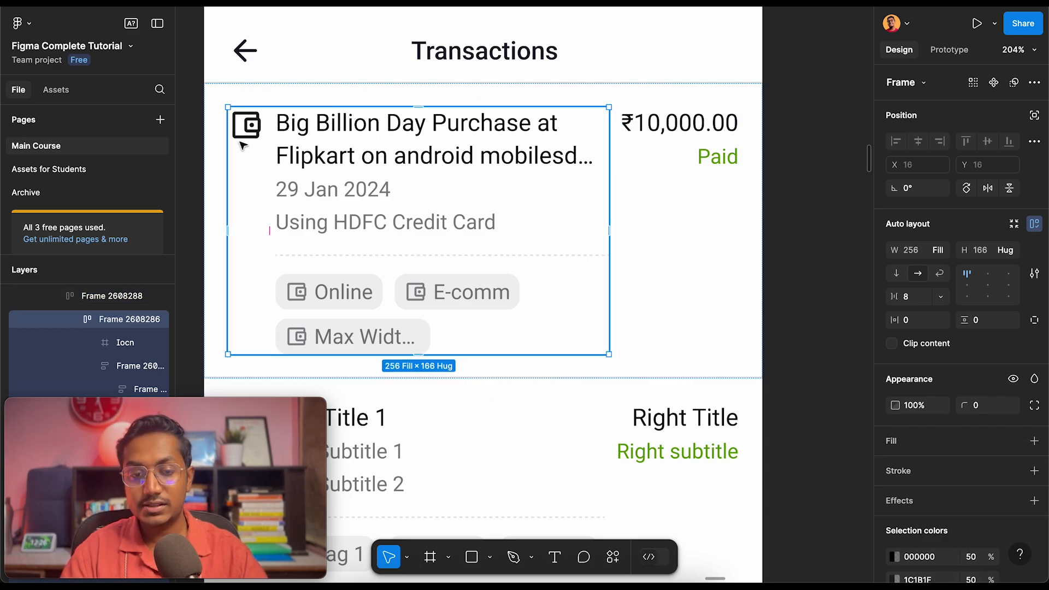
click(248, 126)
click(655, 136)
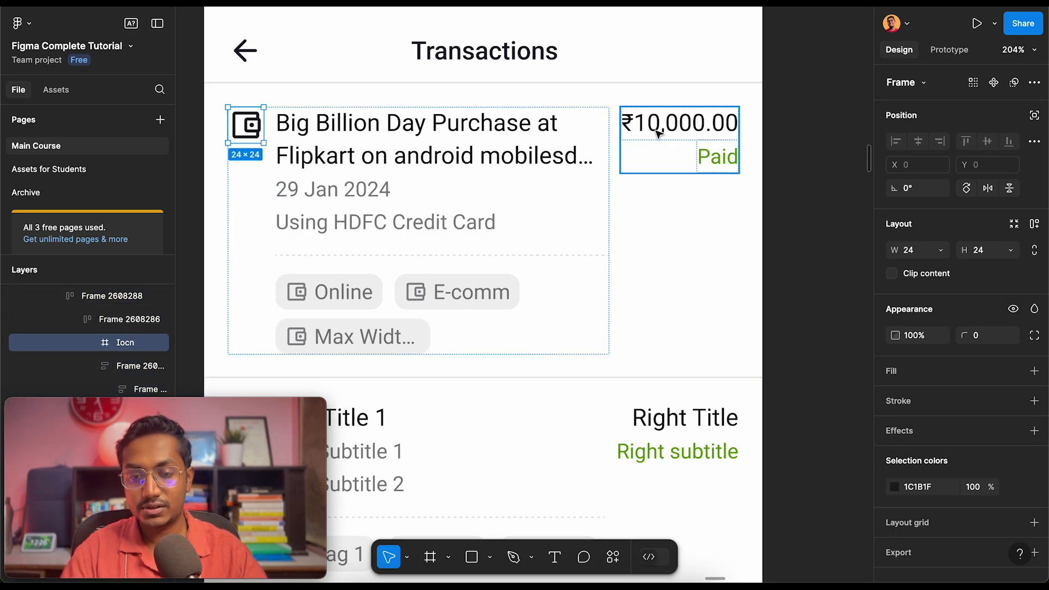
click(432, 159)
double_click(327, 206)
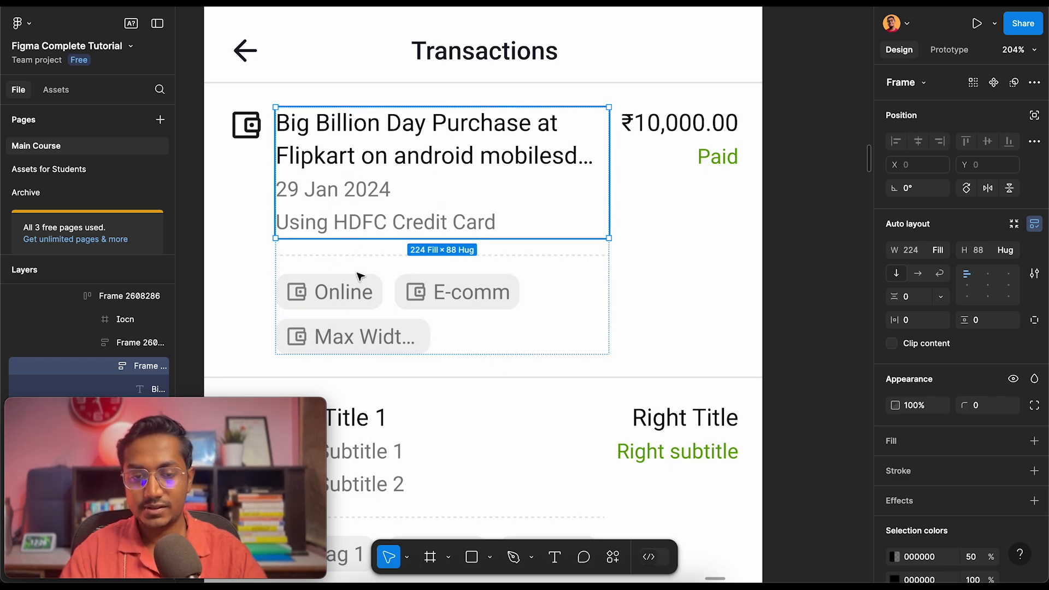
click(349, 148)
click(237, 234)
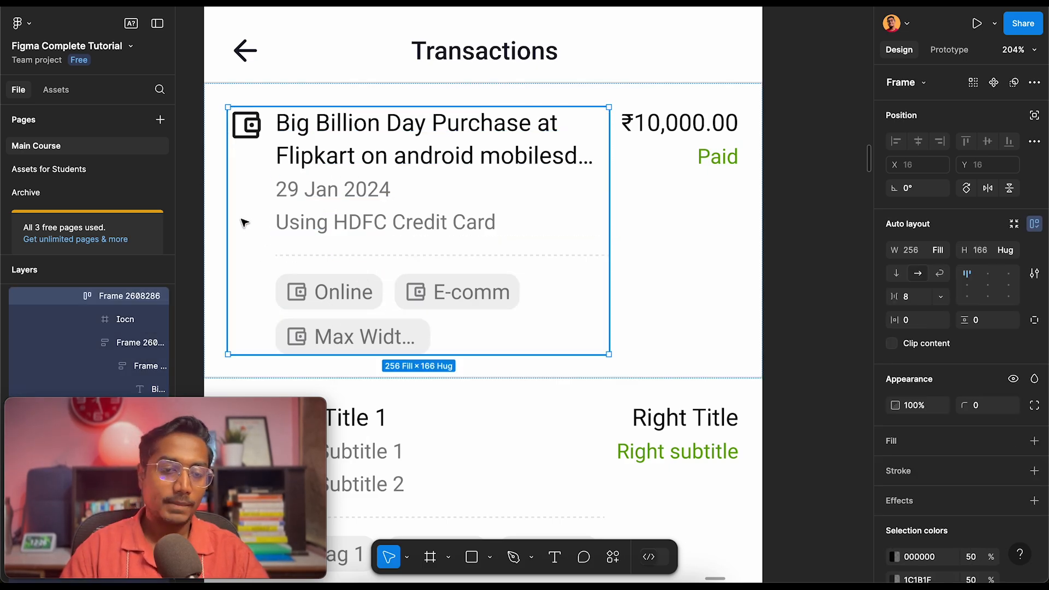
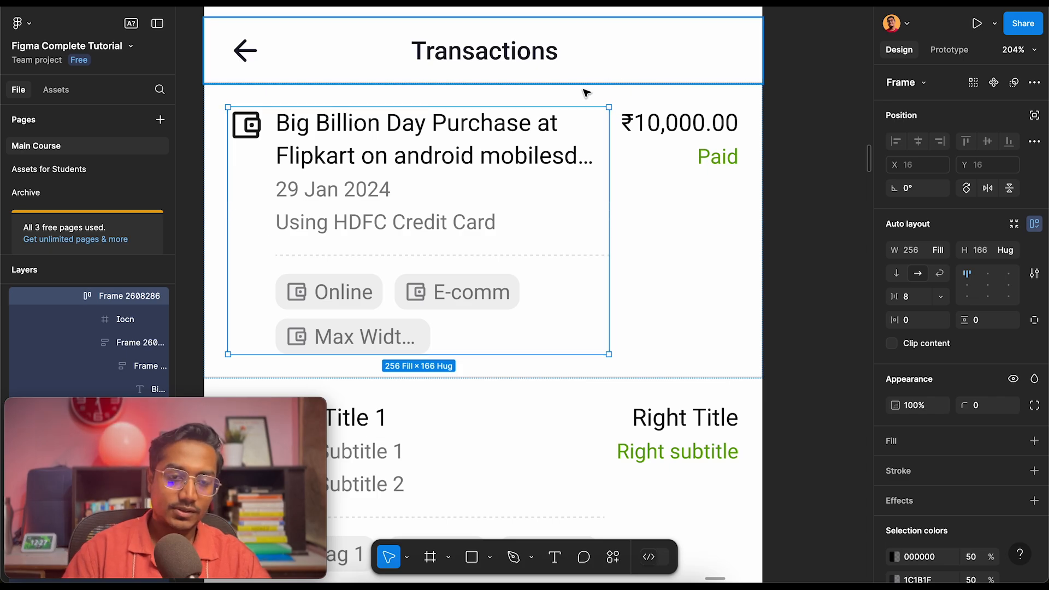
Compare the first card's fixed-size icon with the Fill-width text column beside it
double_click(367, 157)
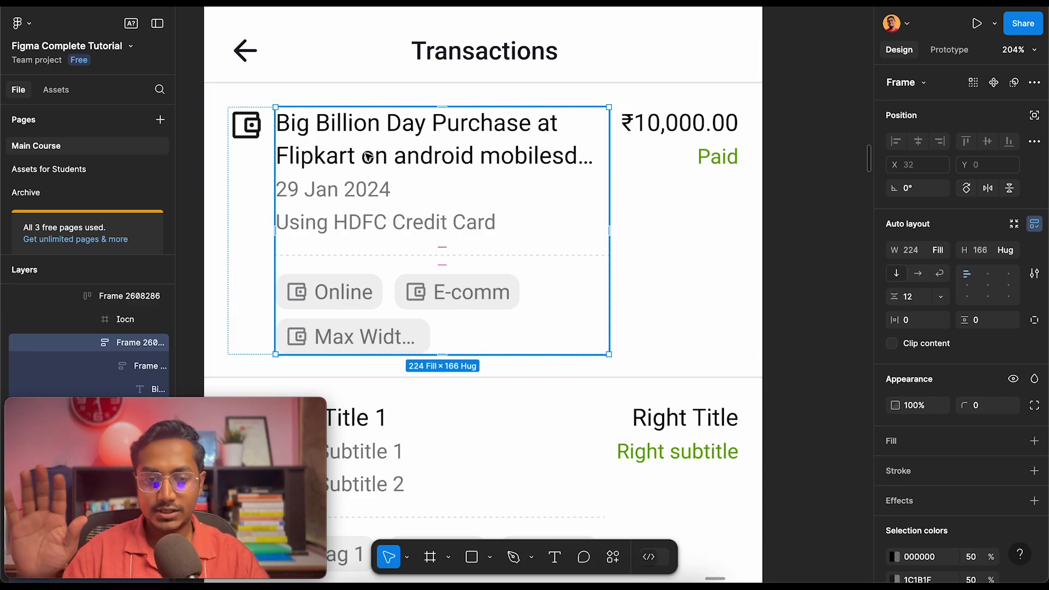
click(249, 126)
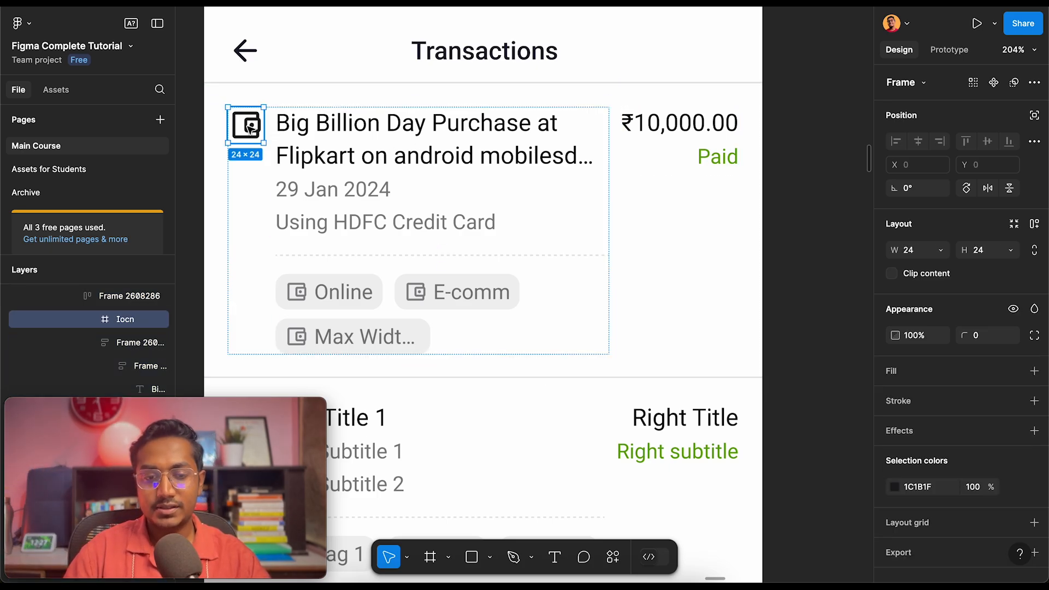
click(333, 141)
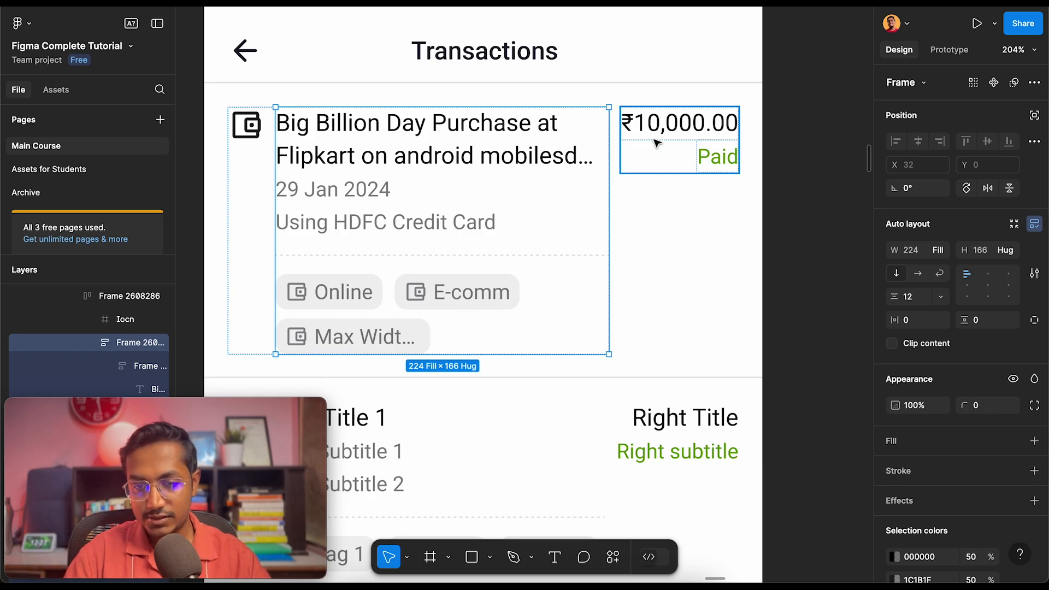
Try breaking the first card's amount onto two lines before "0.00", and remove the line break again
click(671, 125)
double_click(672, 125)
double_click(672, 124)
scroll(672, 125, up, 5)
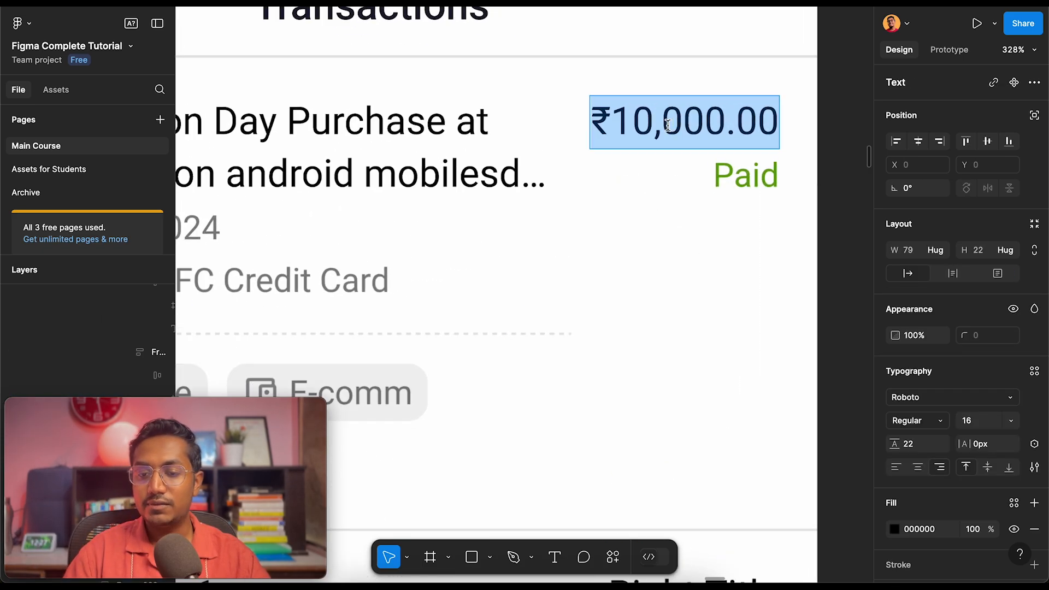
click(696, 120)
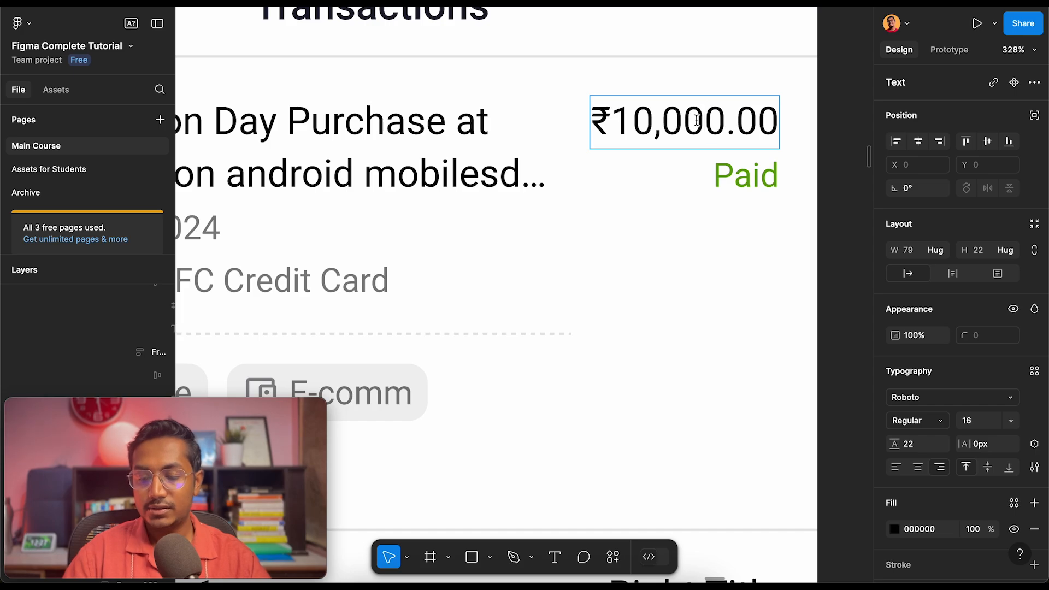
key(Return)
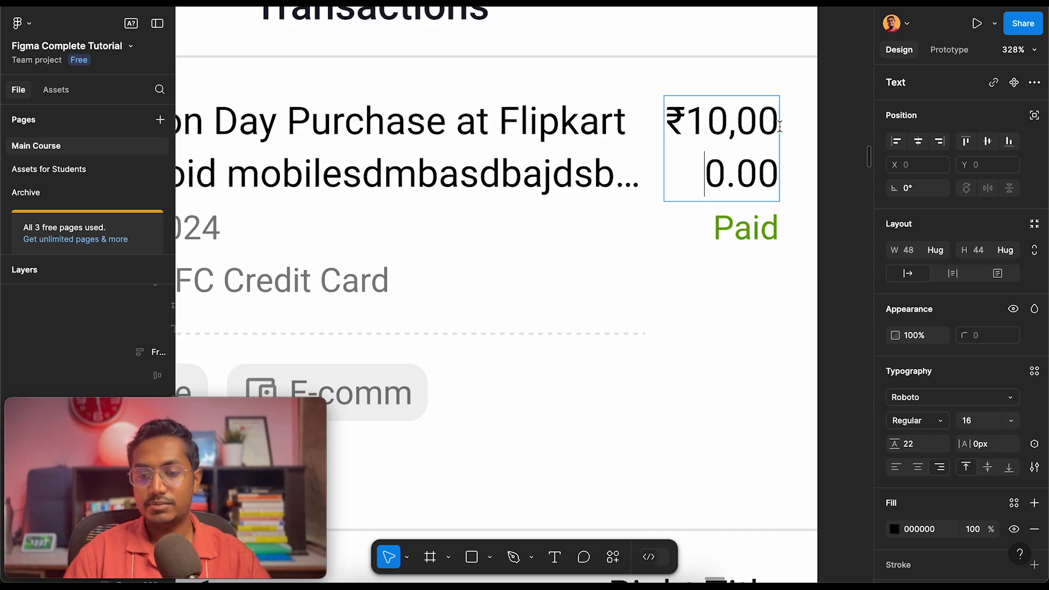
scroll(845, 192, down, 3)
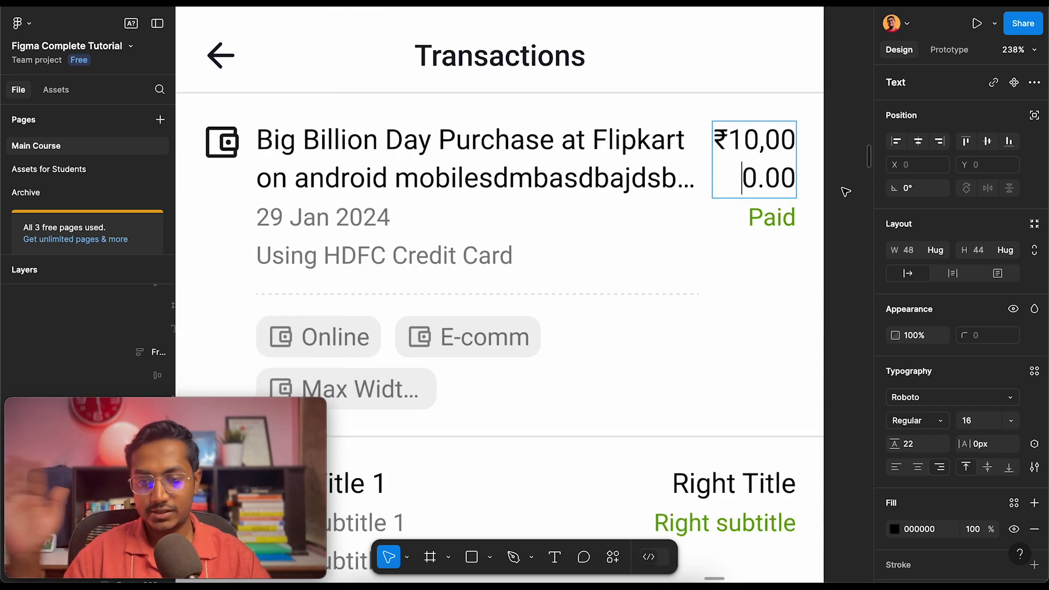
key(BackSpace)
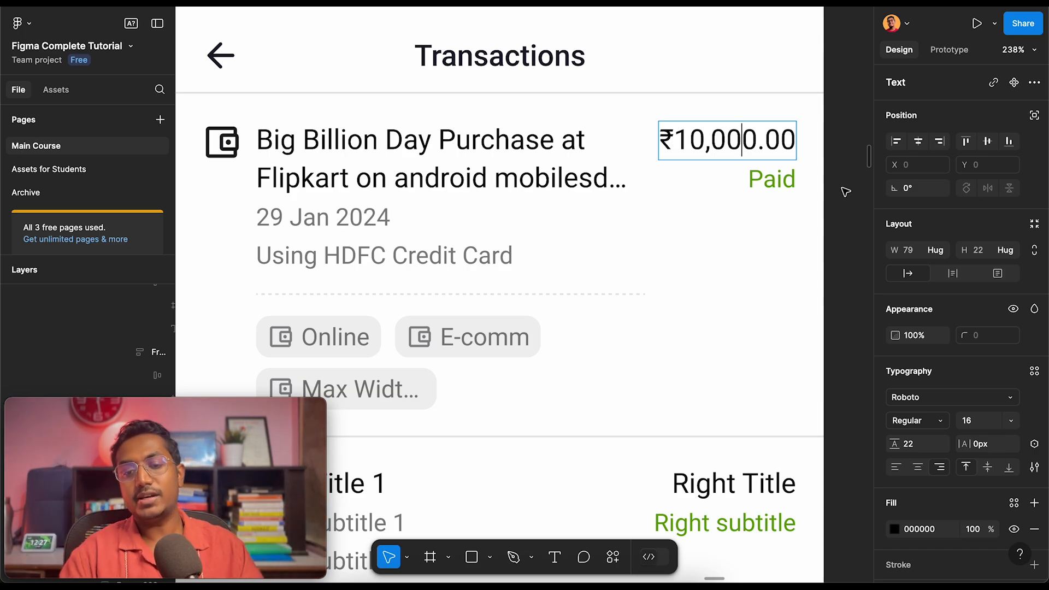
Examine the first card's untruncated title text, and compare its icon, amount frame and text column
double_click(565, 175)
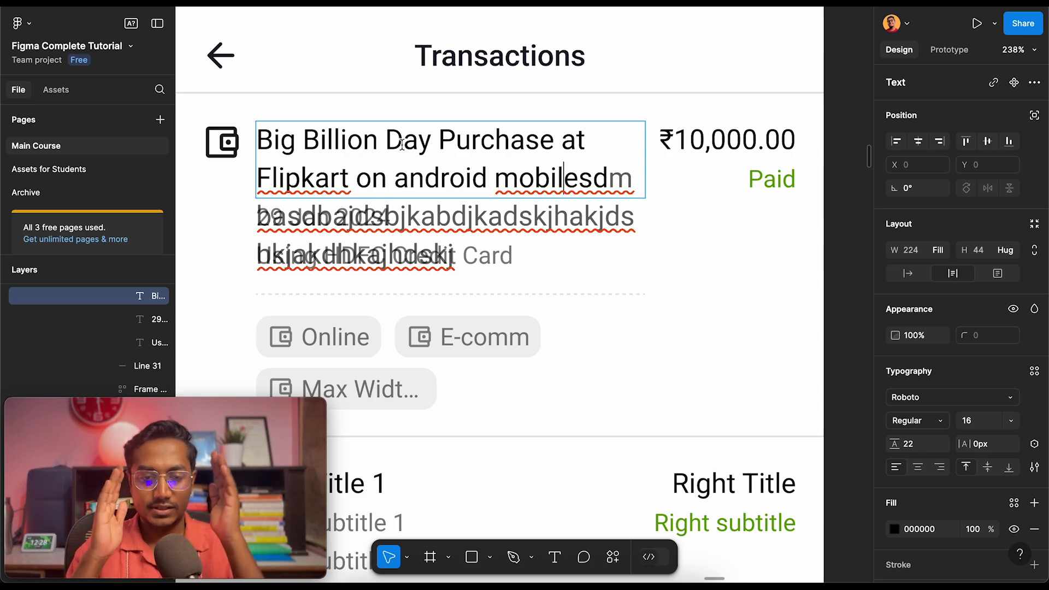
click(213, 156)
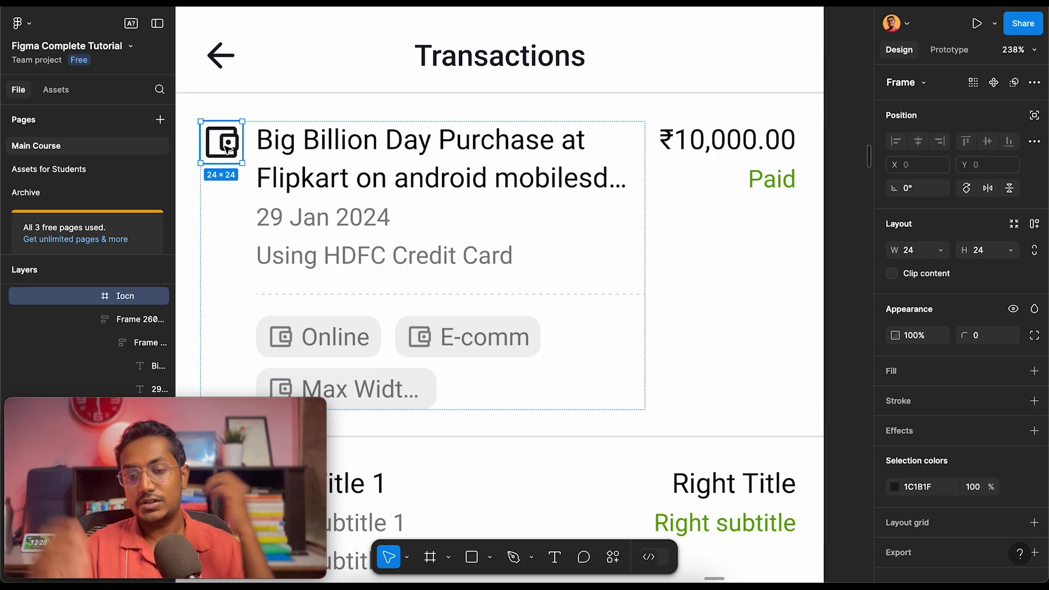
click(742, 161)
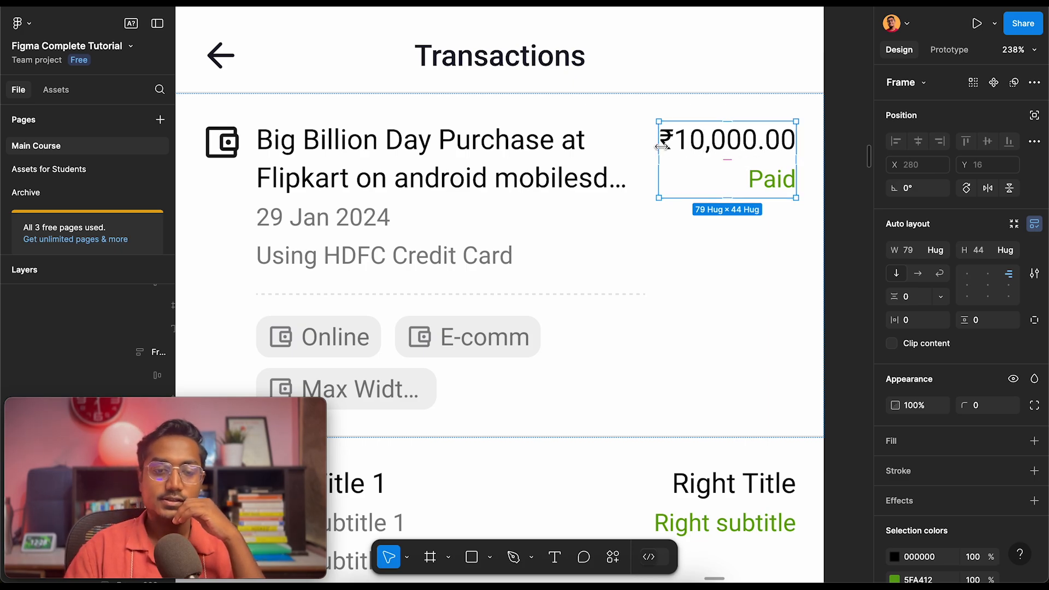
click(224, 154)
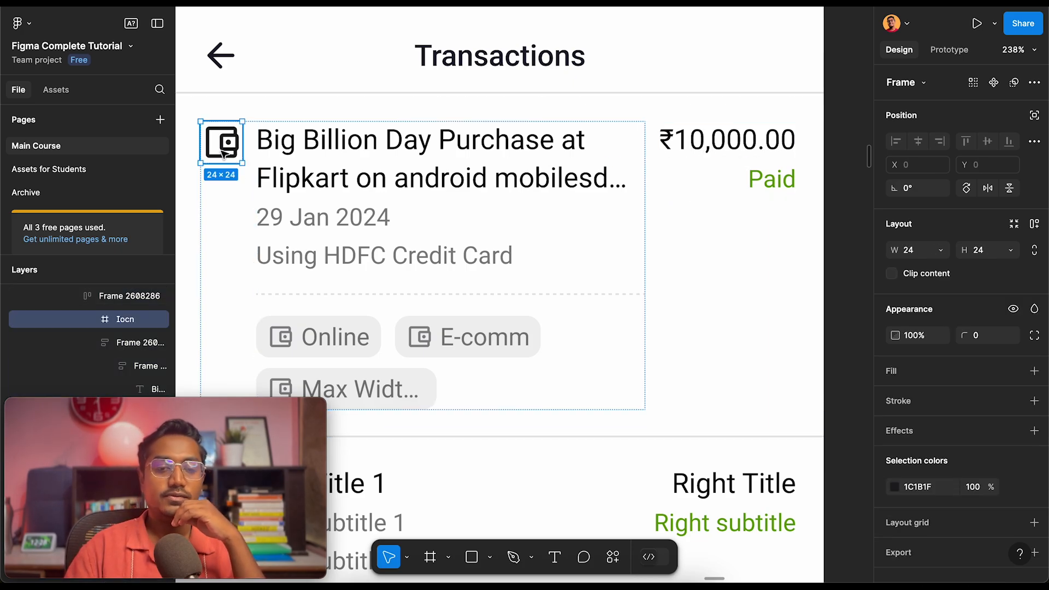
click(339, 169)
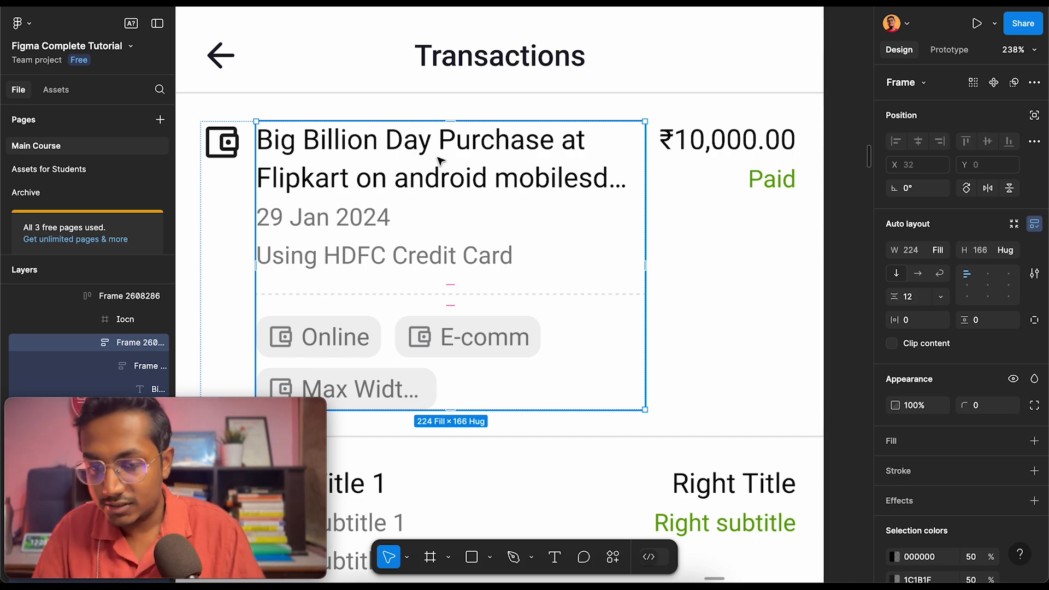
Check the width settings of the first card's icon, amount frame, amount text and text column
scroll(440, 160, down, 2)
scroll(440, 160, left, 2)
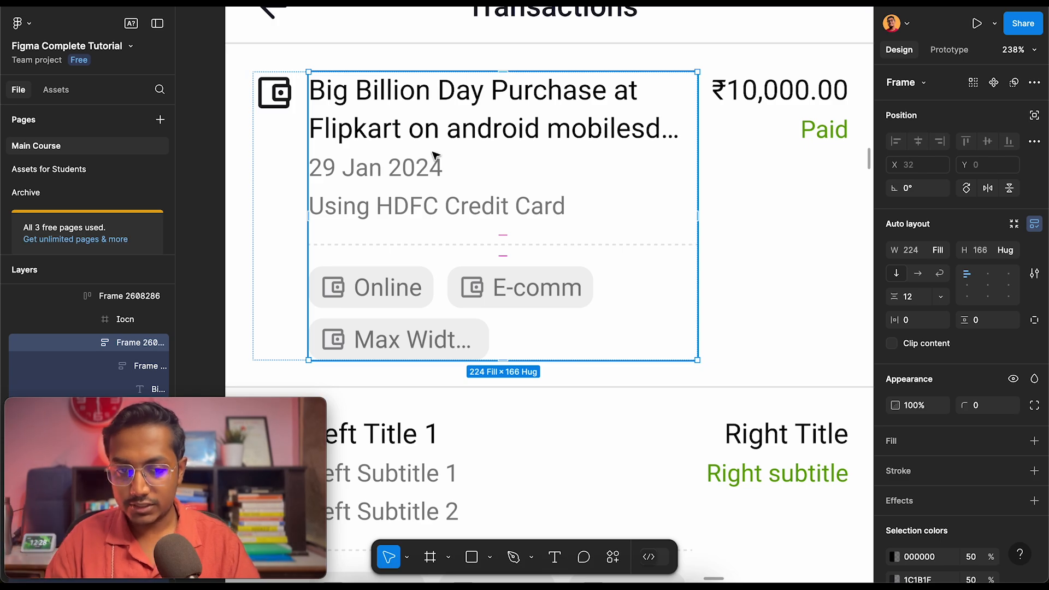
click(278, 100)
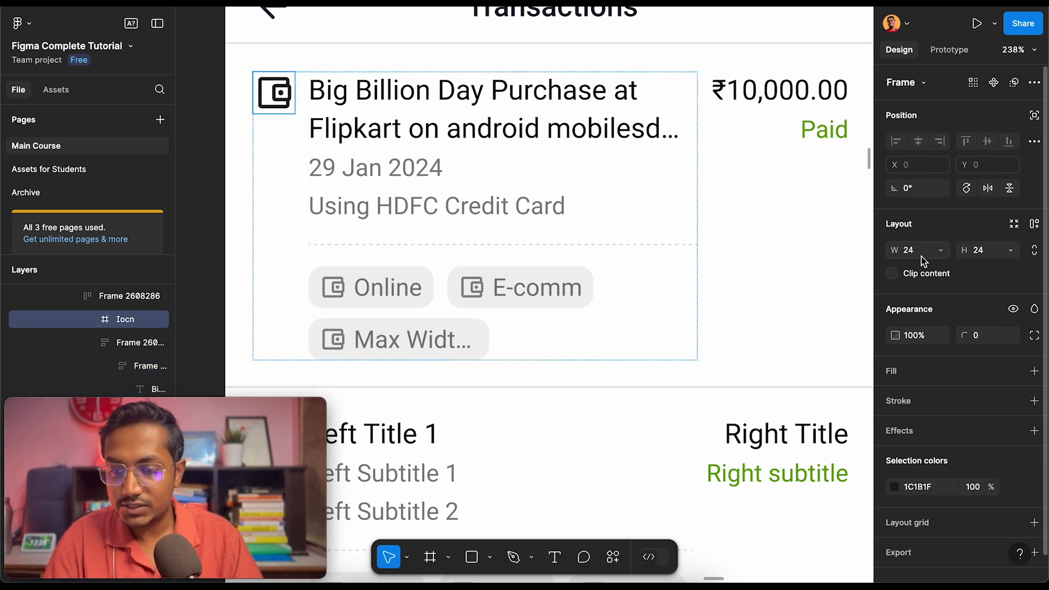
click(762, 100)
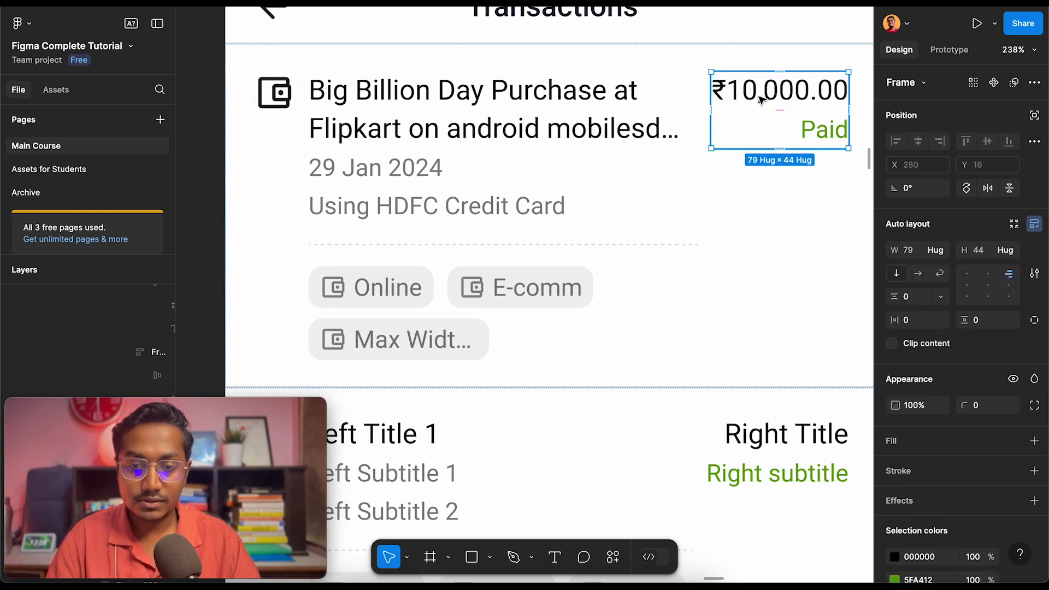
click(761, 100)
double_click(790, 98)
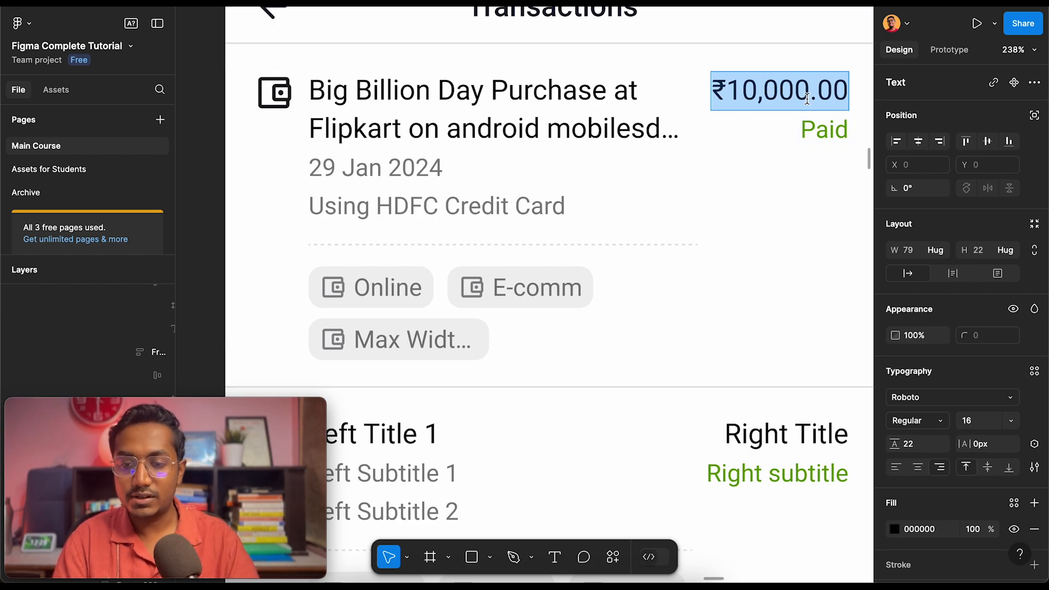
click(421, 119)
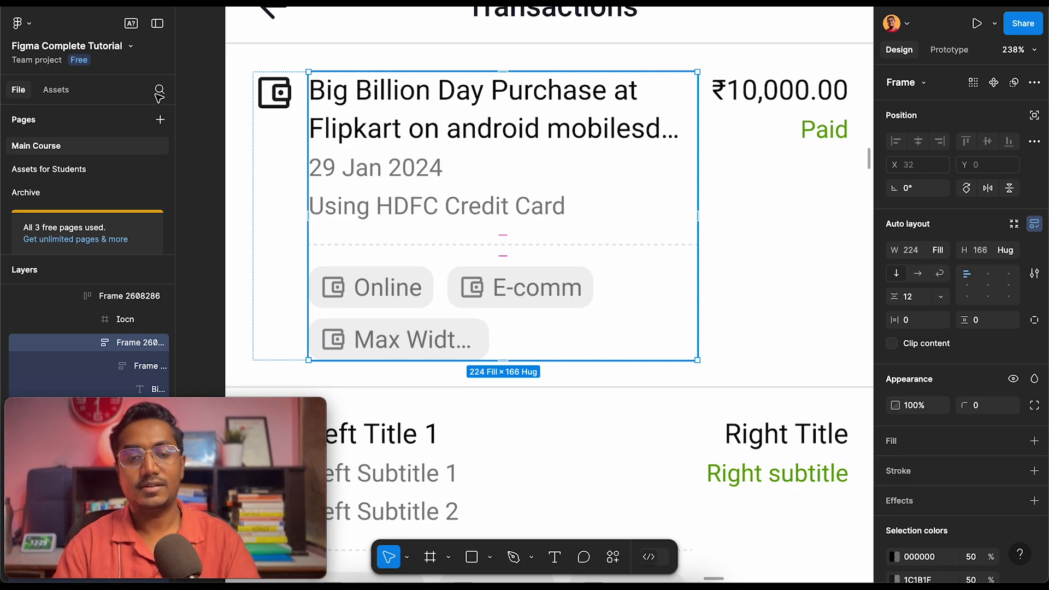
Place a copy of the first transaction card on the empty canvas above the sample card with the long title
click(184, 123)
ctrl+scroll(183, 123, down, 5)
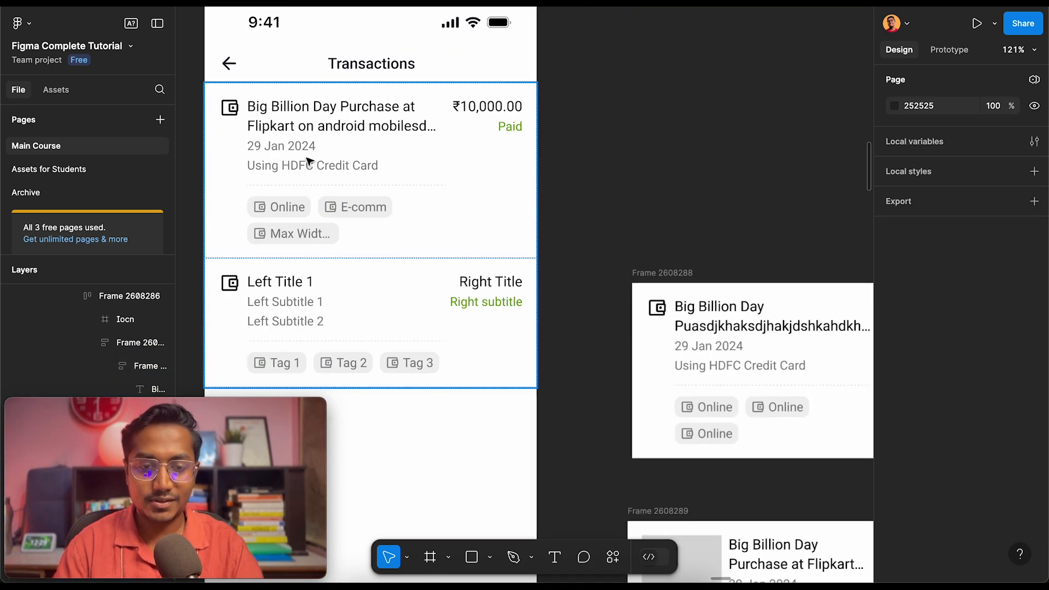
click(310, 161)
ctrl+scroll(310, 161, down, 3)
drag(319, 142, 621, 93)
ctrl+scroll(621, 93, up, 3)
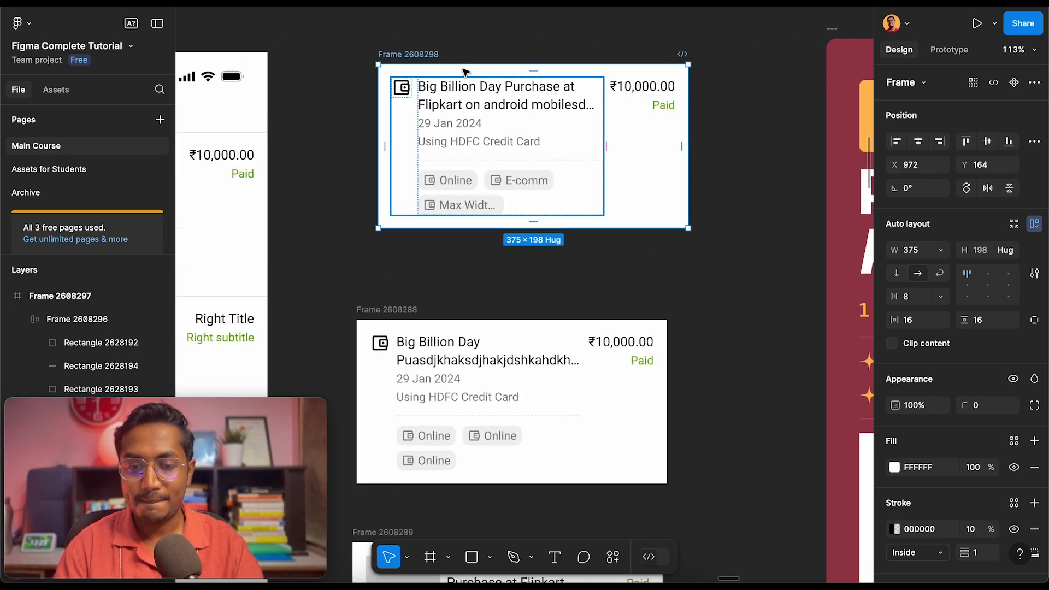
Move the copied transaction card slightly, then widen it in stages and narrow it again to test its Fill text column
drag(413, 58, 372, 59)
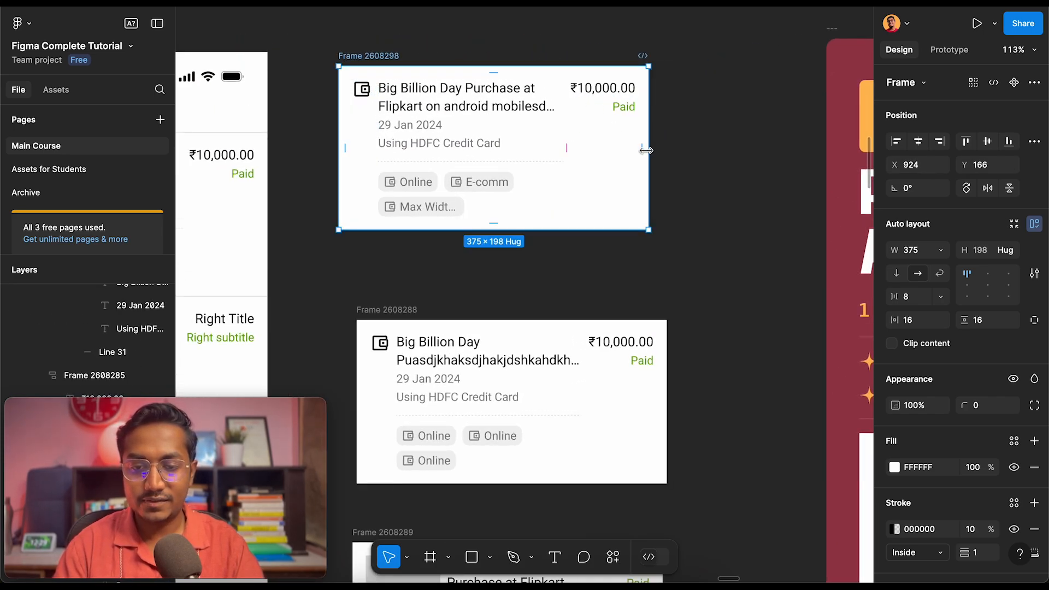
drag(648, 148, 701, 146)
click(503, 108)
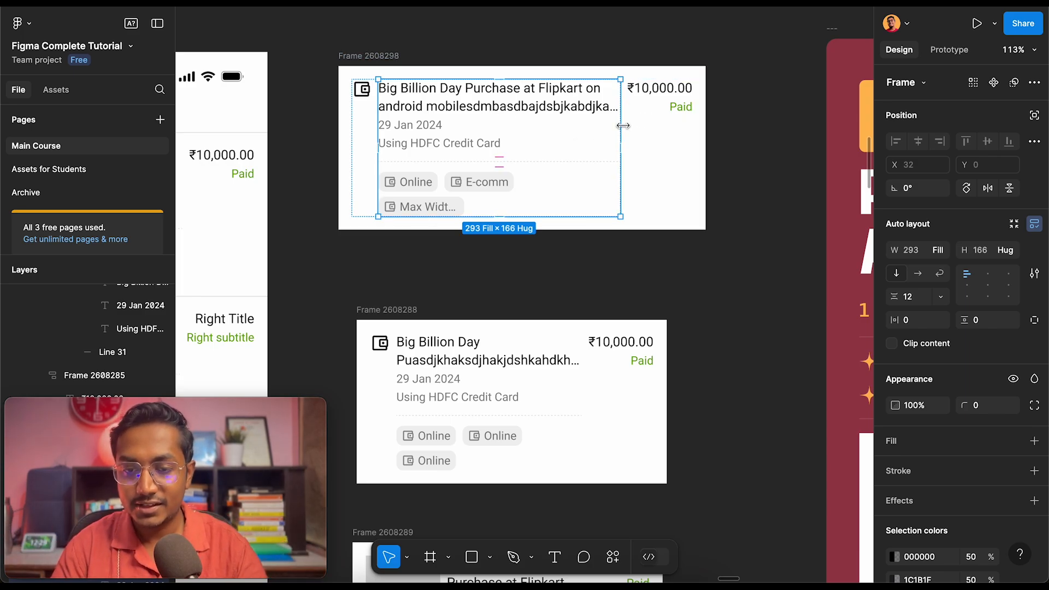
click(699, 125)
drag(705, 130, 777, 131)
click(632, 96)
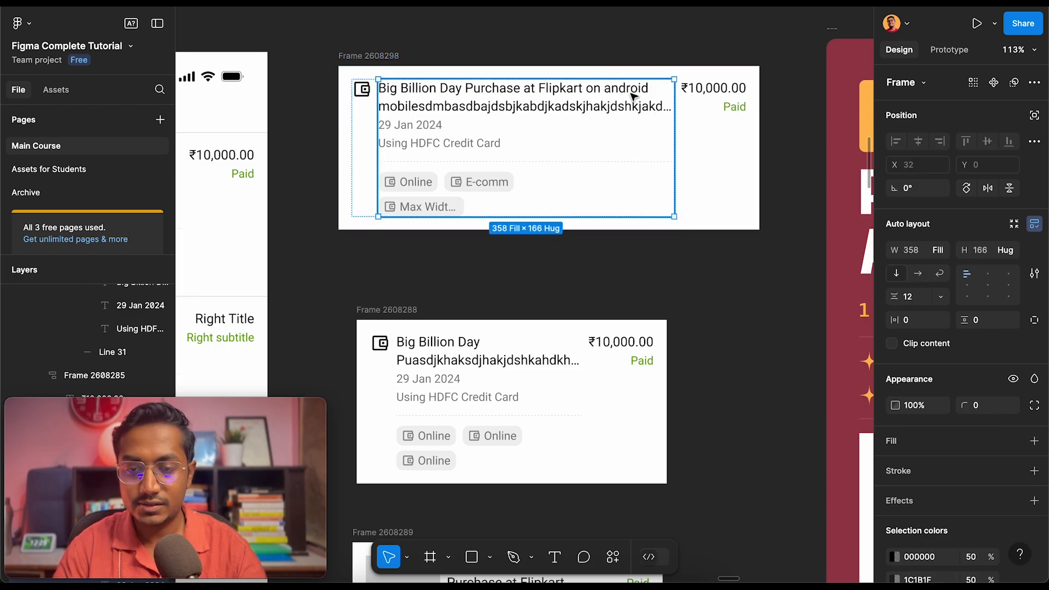
click(389, 57)
drag(695, 103, 629, 101)
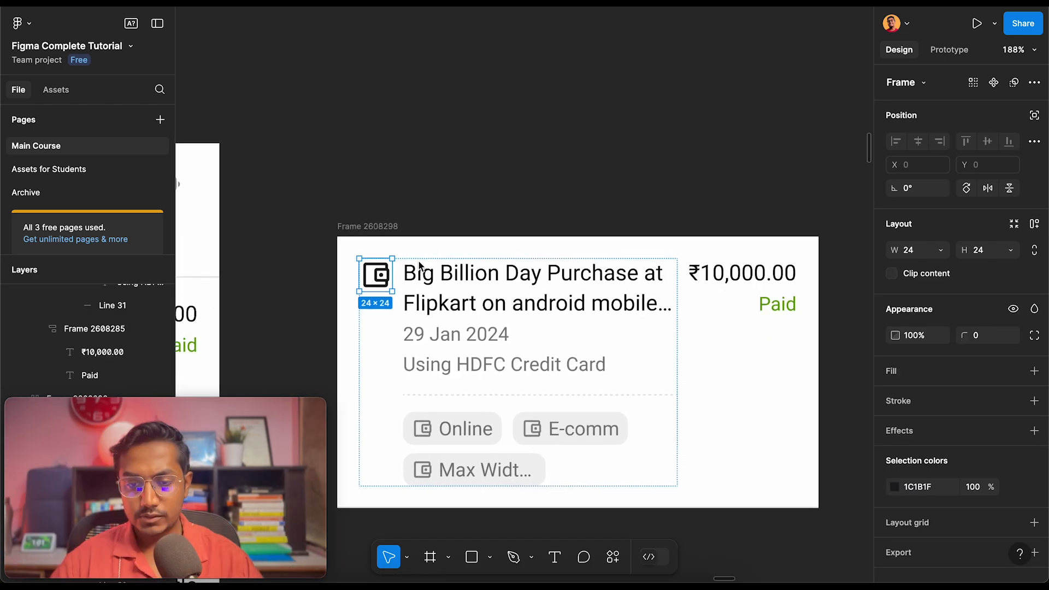
Copy the card's icon, title text and ₹10,000.00 amount onto the empty canvas above it
scroll(418, 260, right, 2)
scroll(427, 286, up, 2)
scroll(415, 328, left, 2)
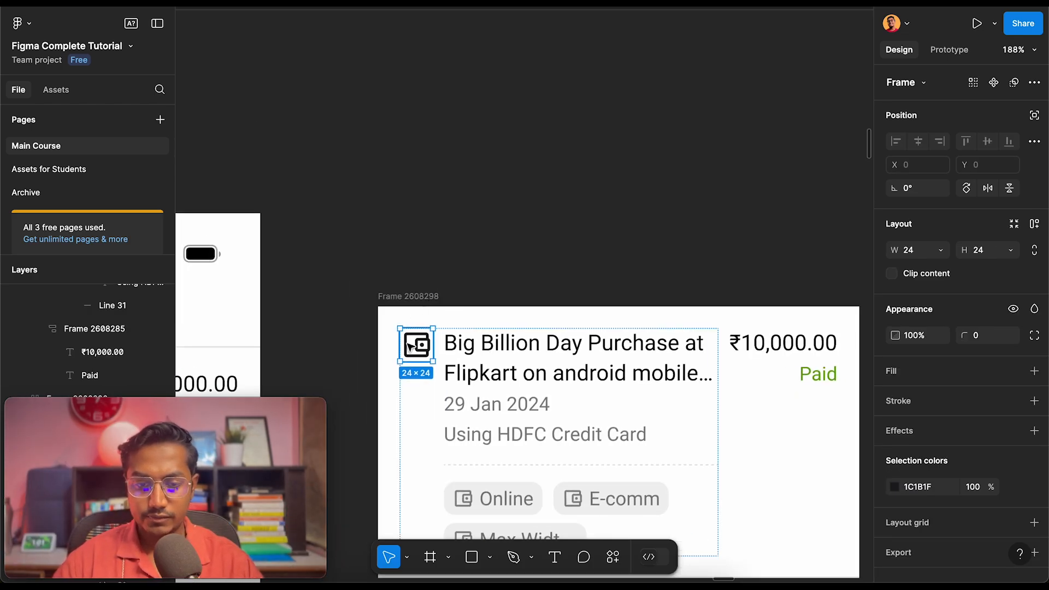
drag(419, 344, 419, 104)
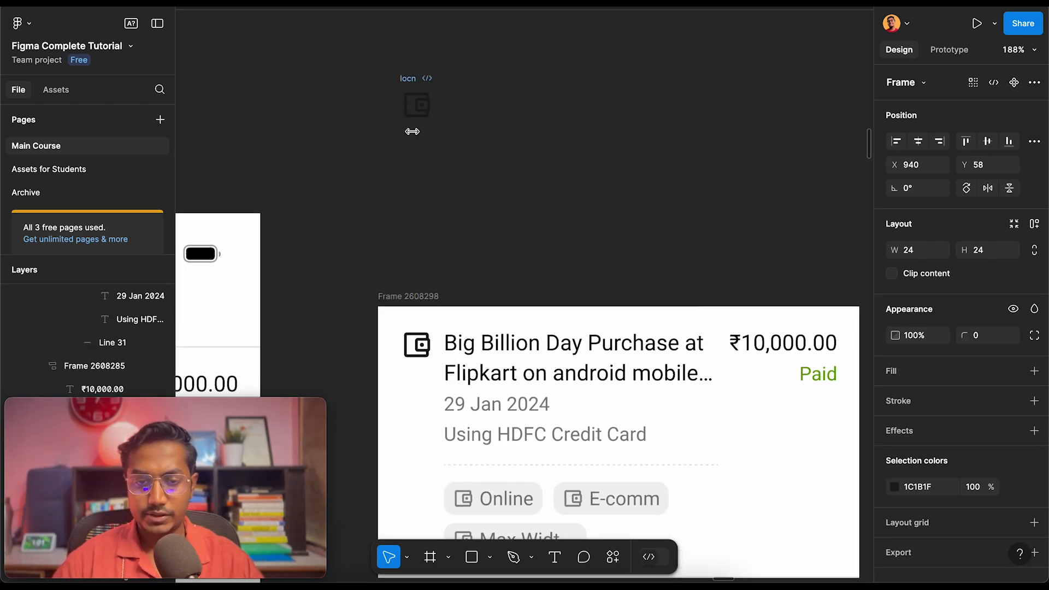
click(524, 358)
drag(545, 365, 539, 122)
scroll(546, 246, up, 2)
scroll(546, 246, right, 3)
click(655, 389)
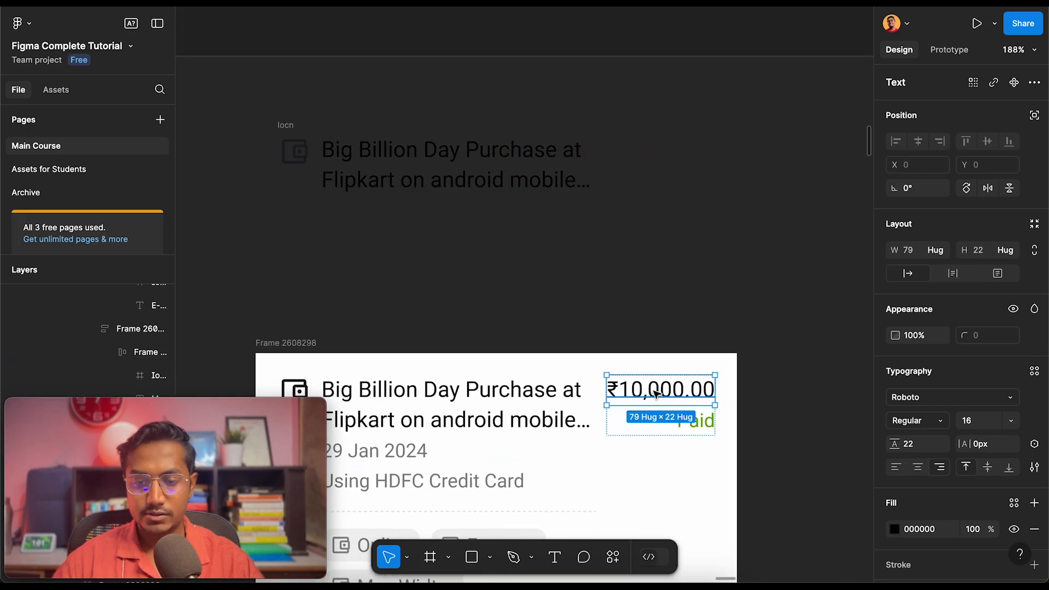
drag(655, 251, 655, 157)
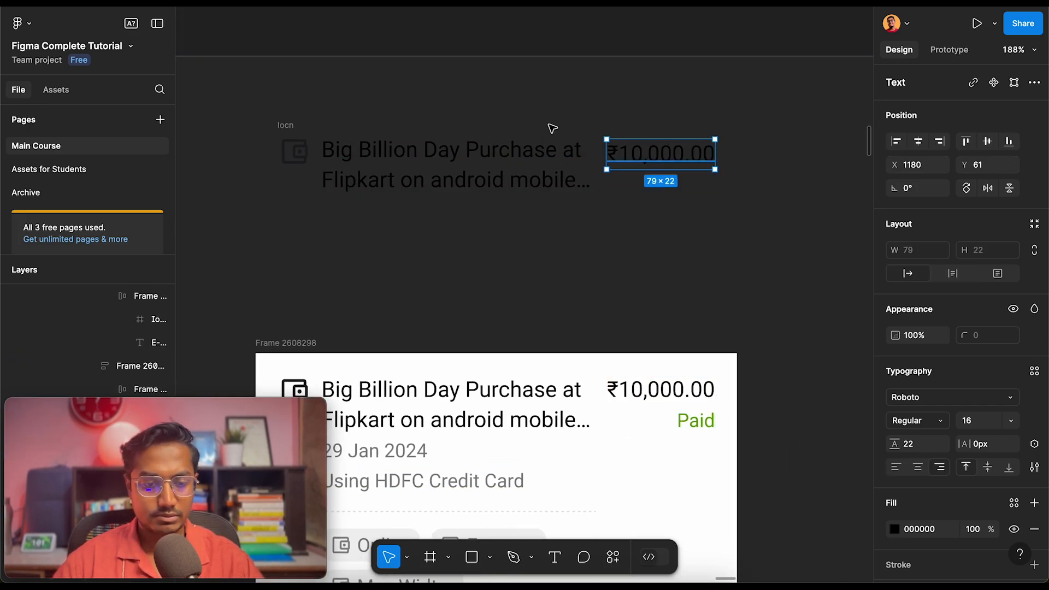
Examine the size settings of the loose title, amount and icon copies
click(450, 106)
click(409, 167)
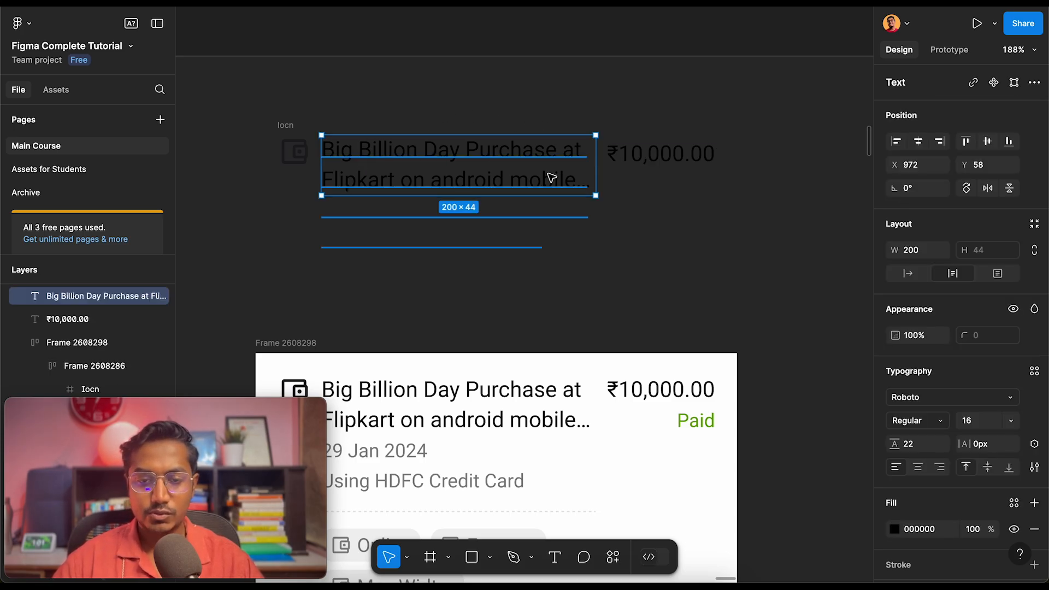
click(655, 157)
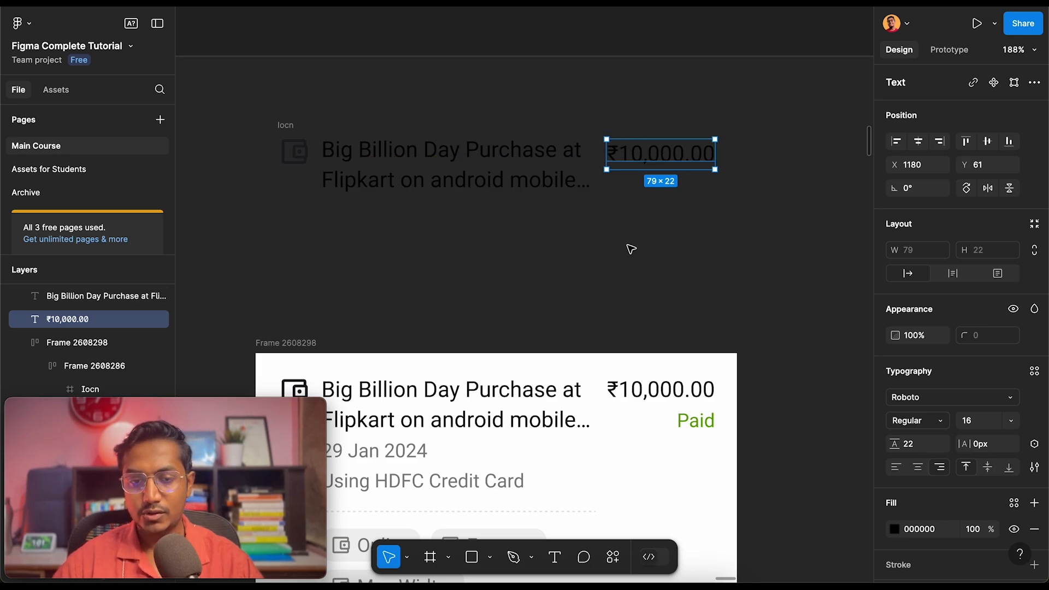
click(433, 167)
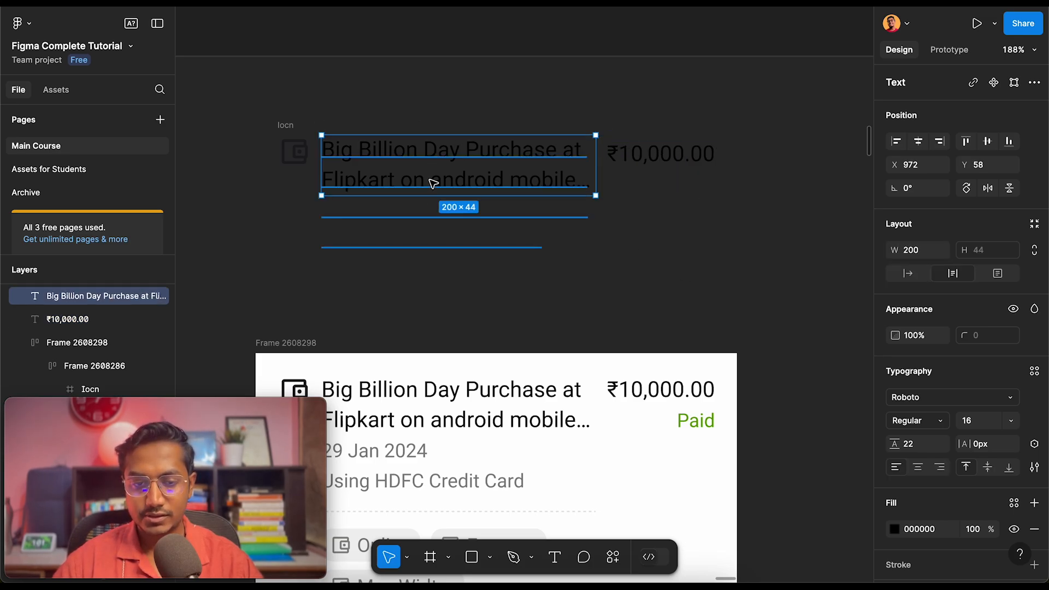
click(293, 147)
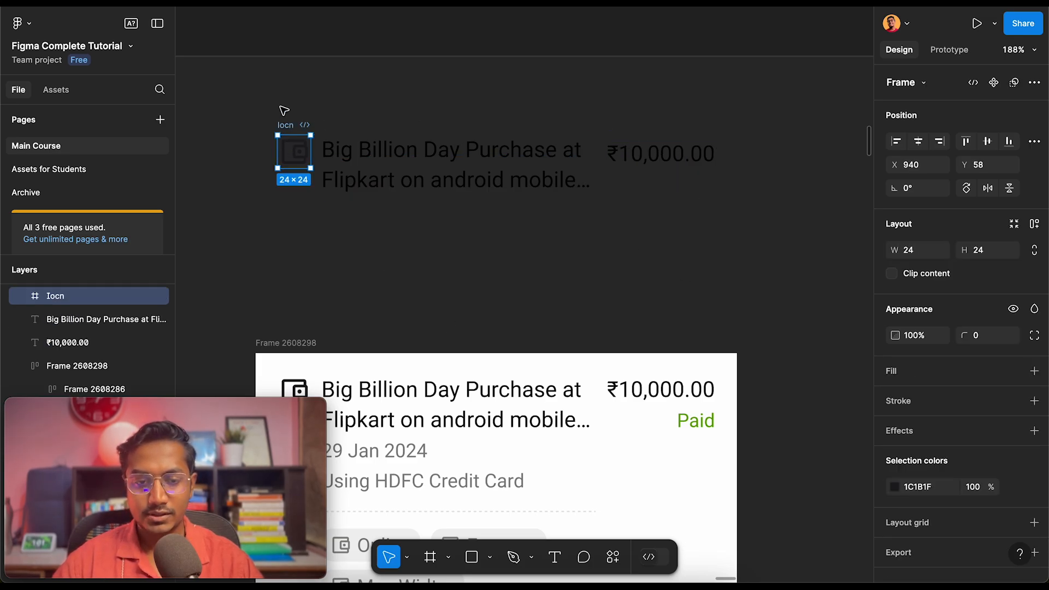
click(346, 107)
click(363, 156)
click(309, 123)
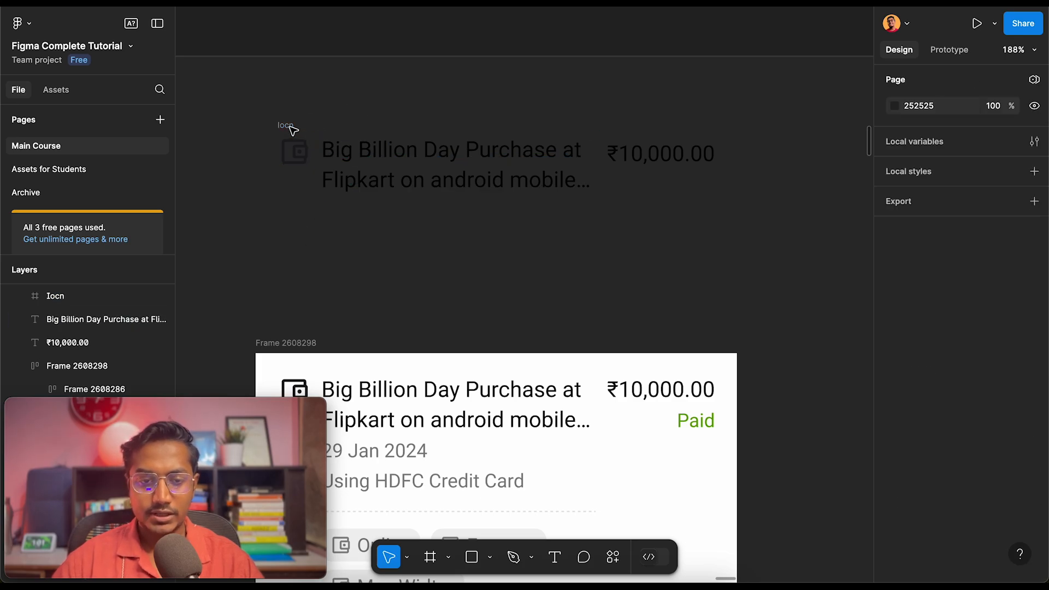
click(368, 168)
click(391, 127)
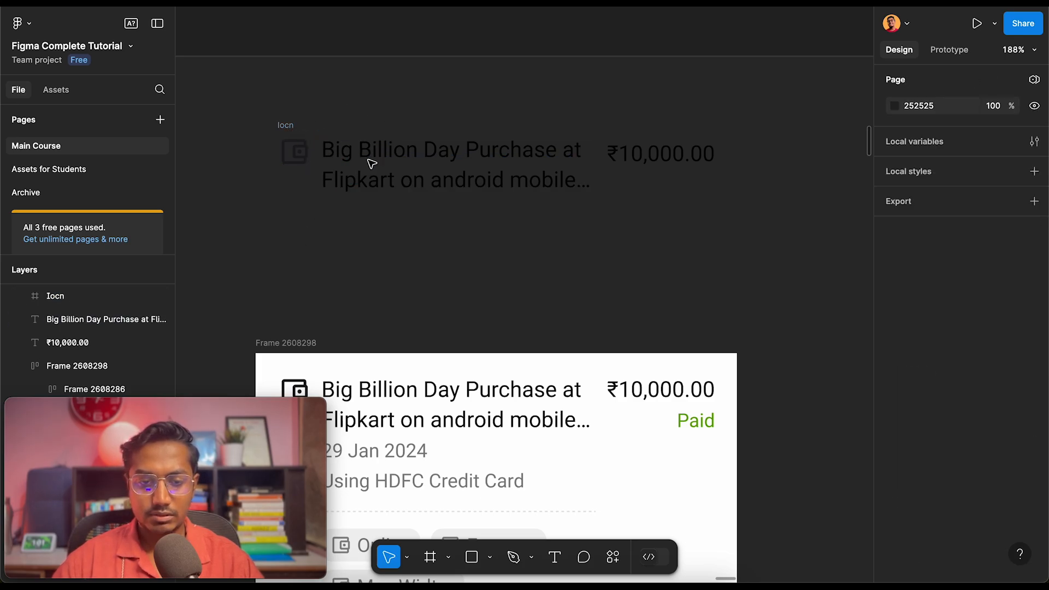
Copy the card's "29 Jan 2024" and "Using HDFC Credit Card" lines below the loose title
click(385, 456)
drag(385, 456, 382, 208)
click(402, 481)
drag(403, 480, 382, 243)
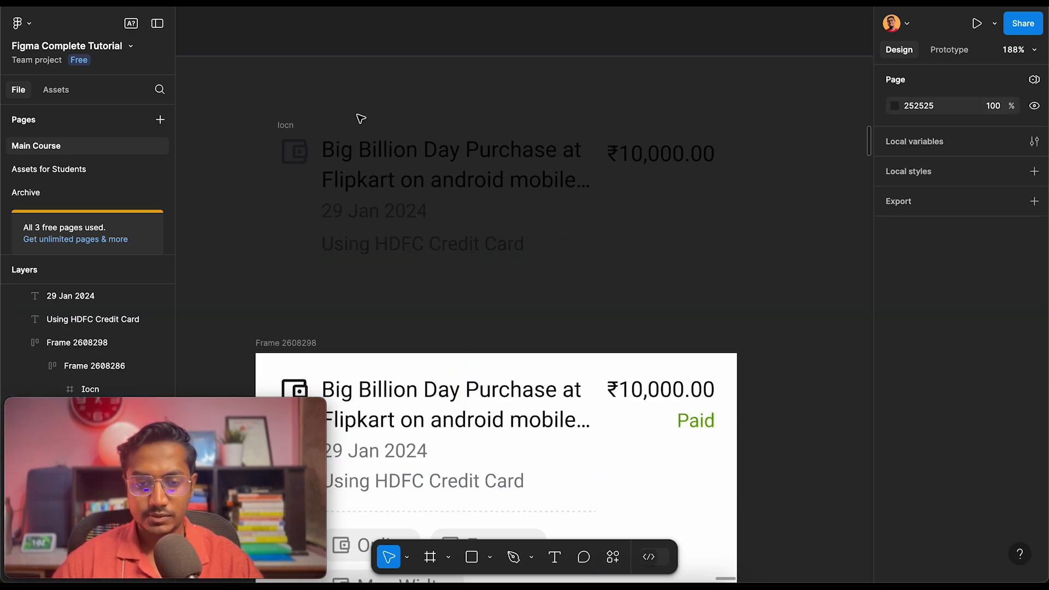
Wrap the loose title, date and payment method texts in a vertical auto layout with a gap of 2
drag(363, 113, 458, 300)
key(shift+a)
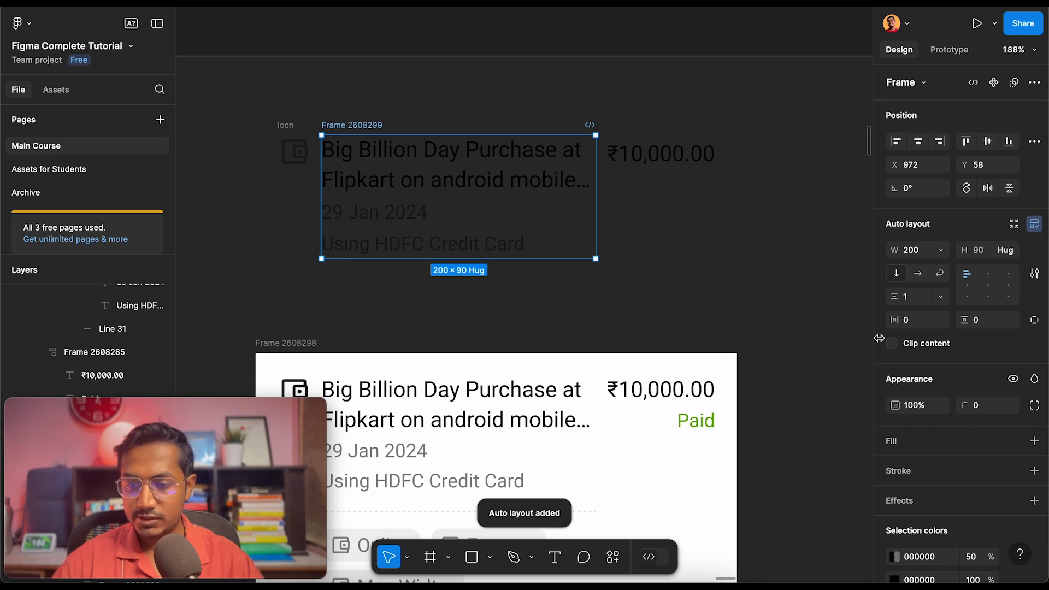
key(Up)
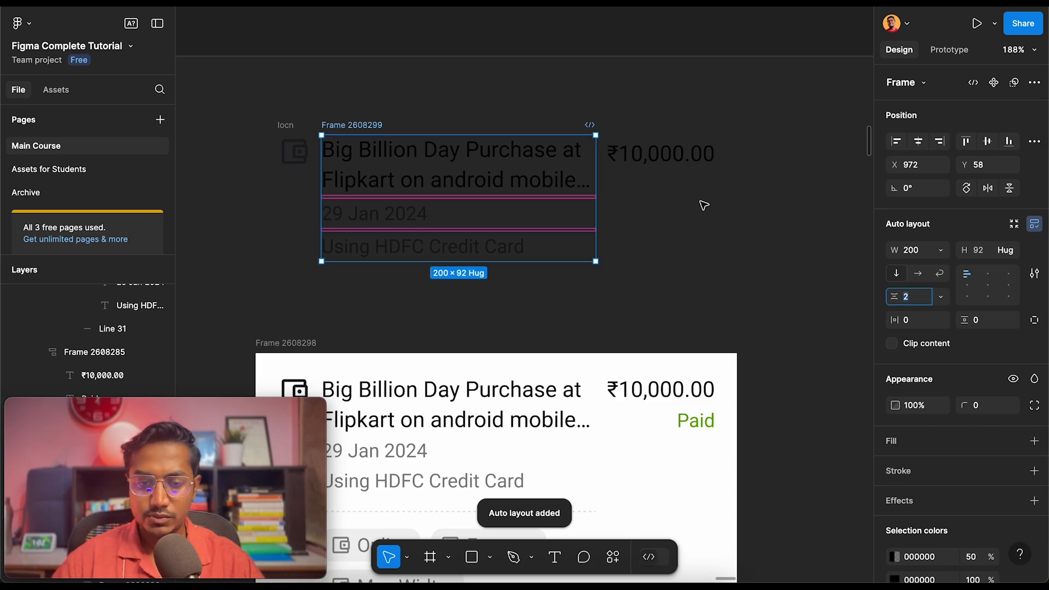
click(681, 281)
click(356, 126)
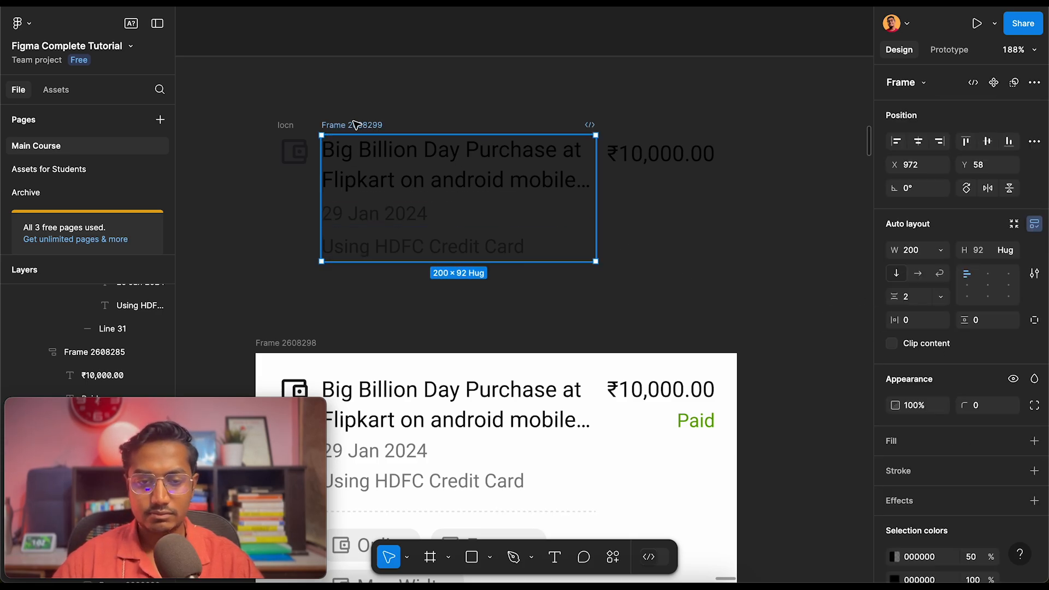
click(289, 127)
shift+click(360, 125)
shift+click(654, 147)
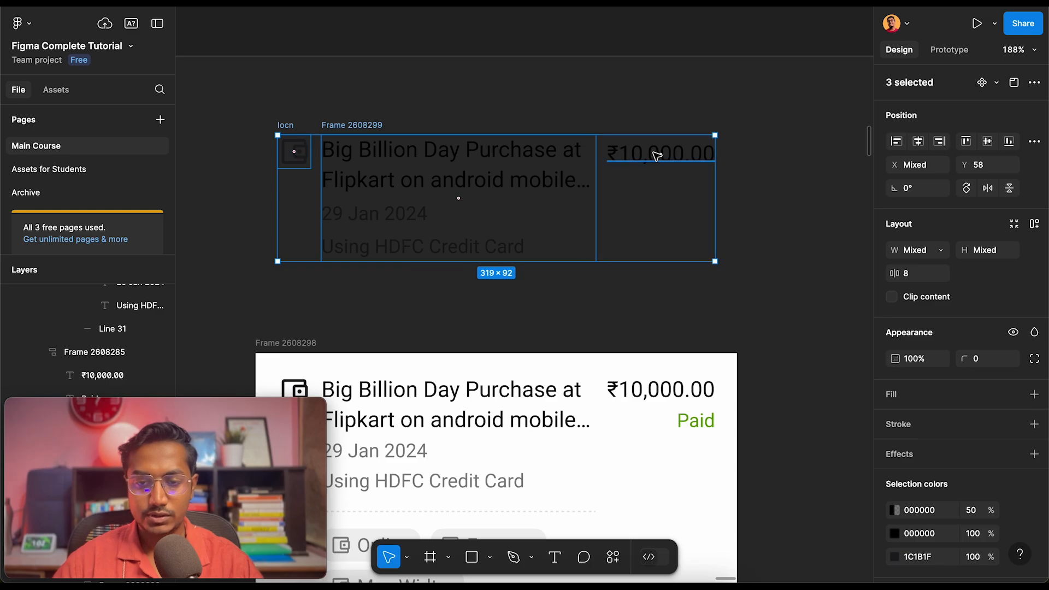
click(445, 108)
Combine the loose icon and the text column in a horizontal auto layout with a gap of 8
click(357, 125)
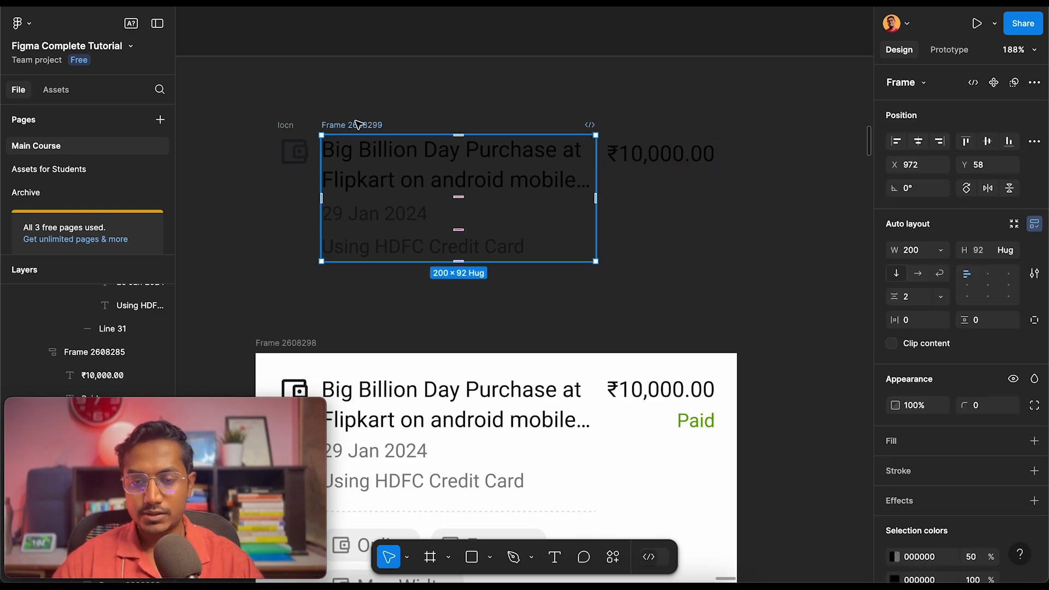
click(290, 127)
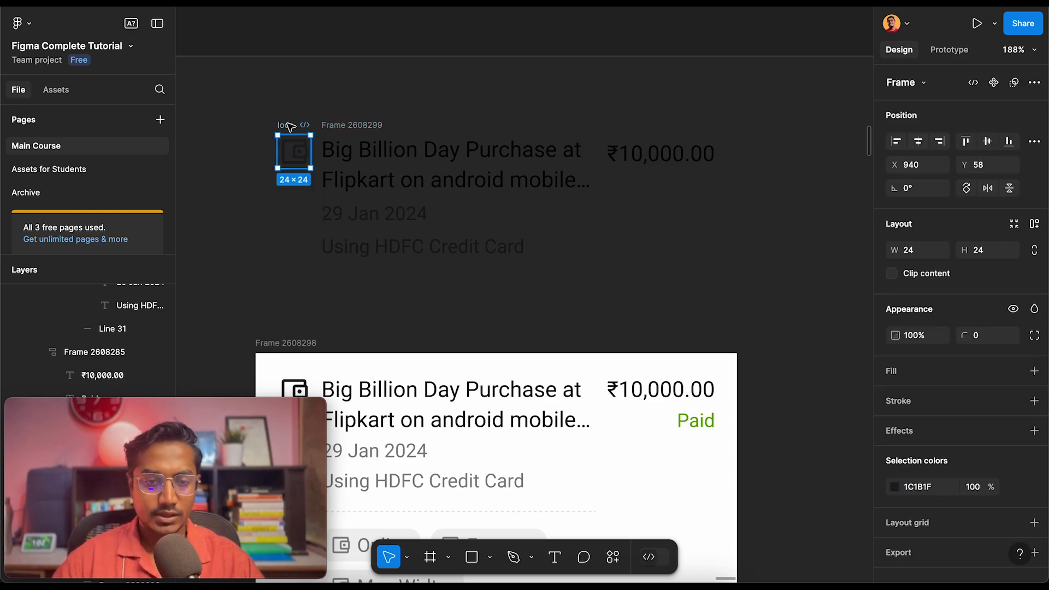
shift+click(370, 126)
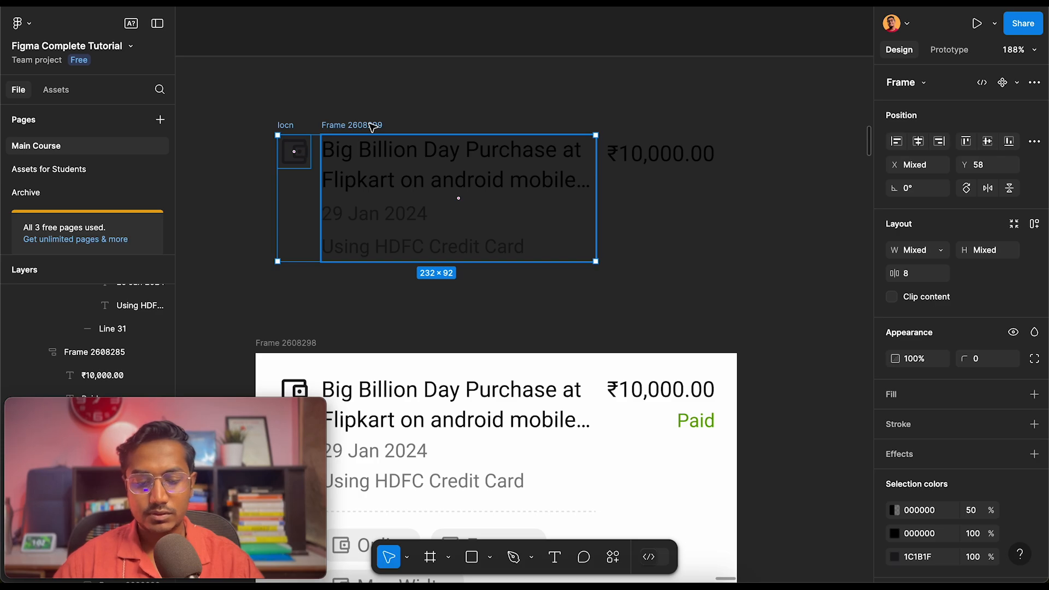
key(shift+a)
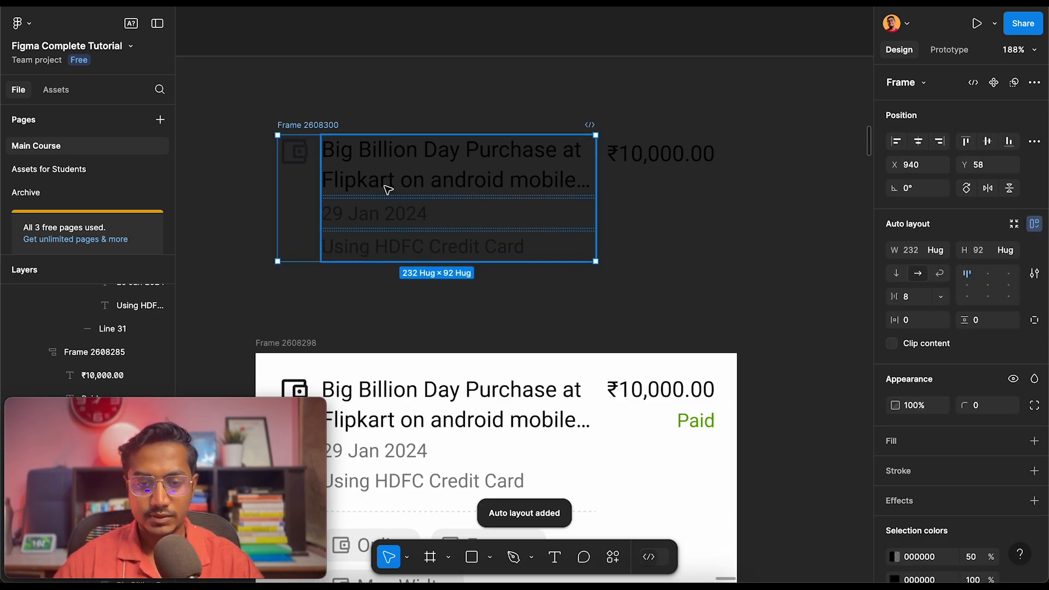
Try deleting the icon from its auto layout beside the text column, and undo the deletion
click(368, 180)
click(363, 179)
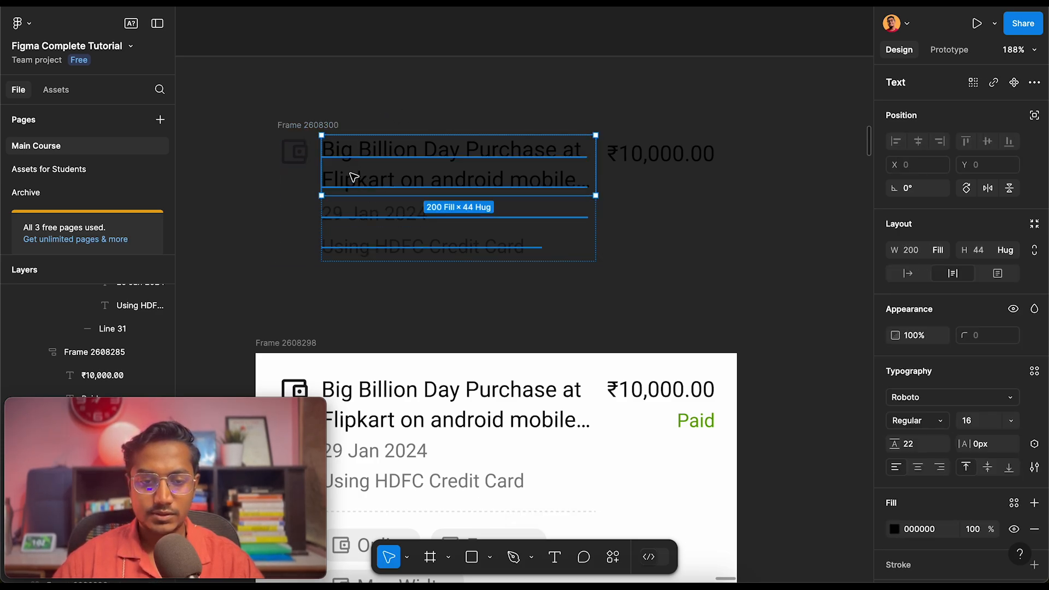
click(296, 154)
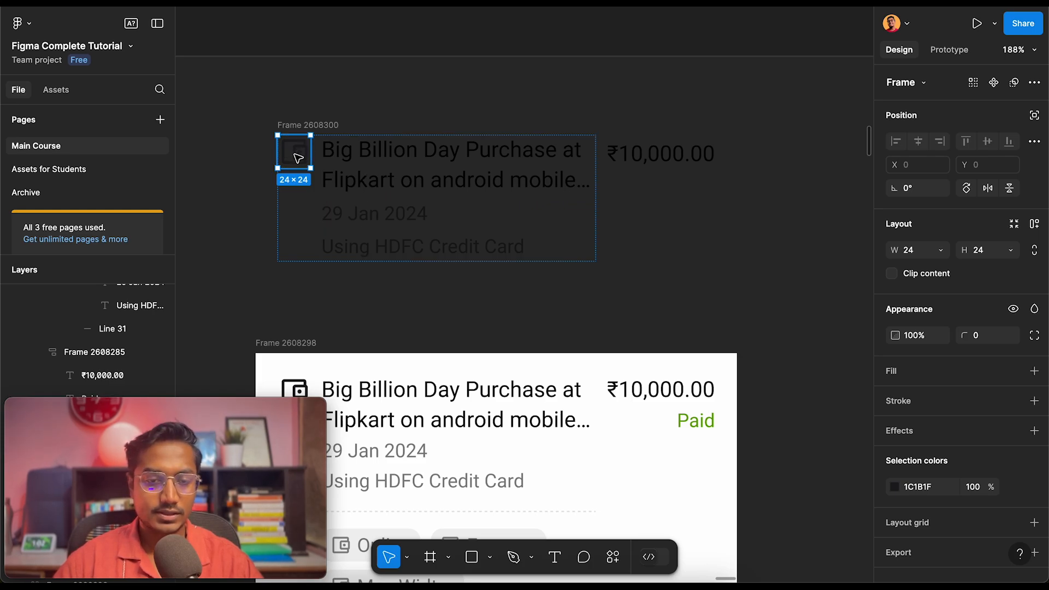
key(Delete)
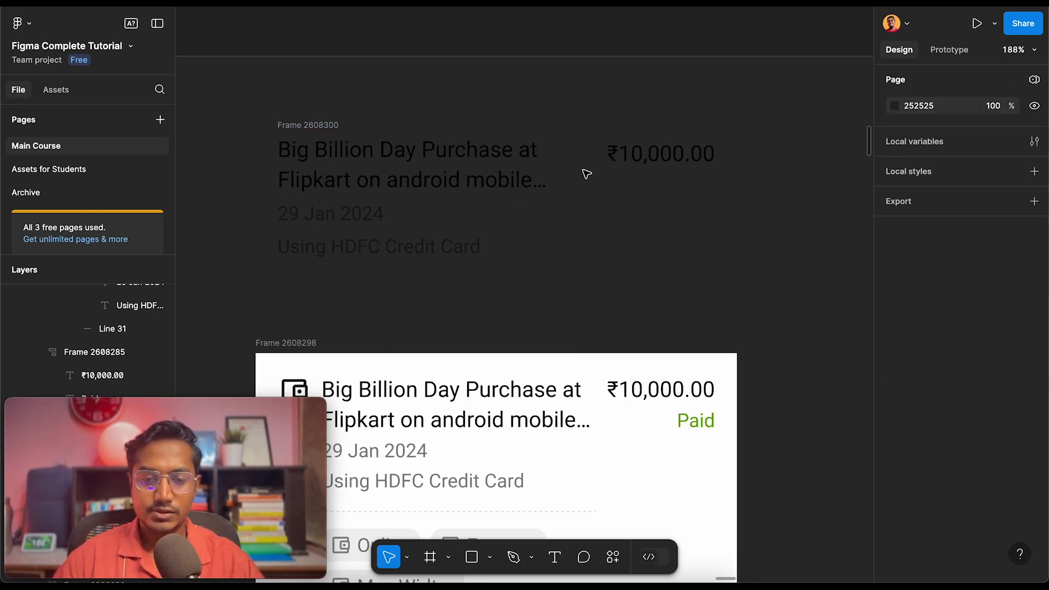
key(ctrl+z)
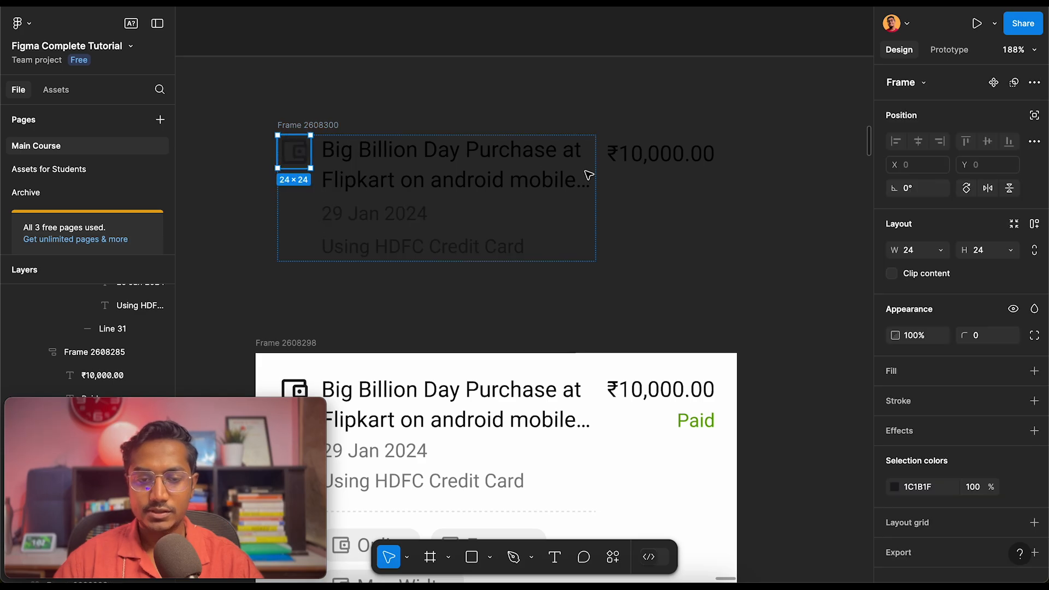
click(372, 106)
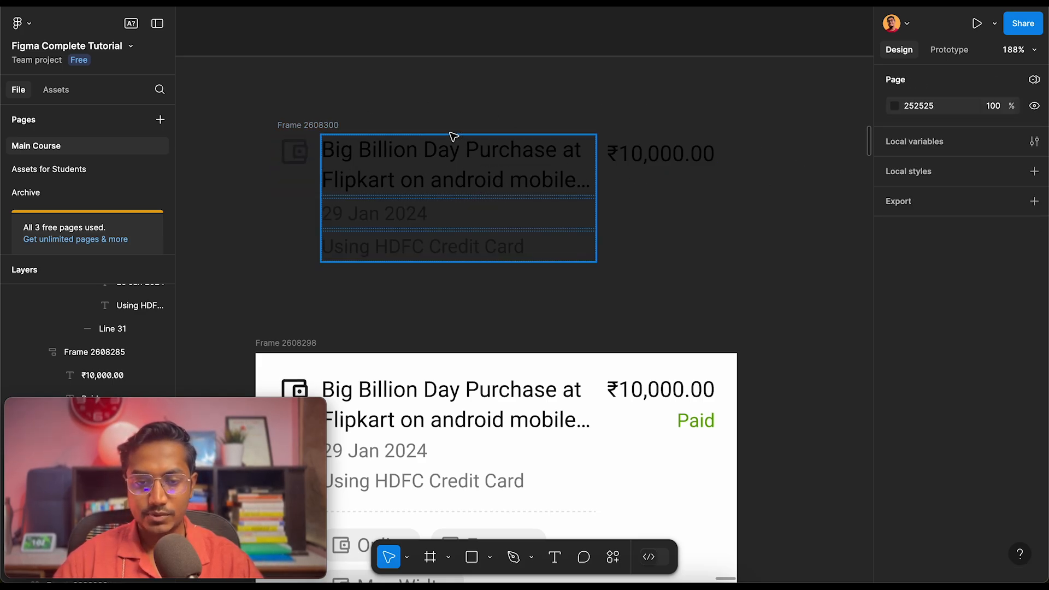
Combine the icon-and-text frame and the loose amount in one horizontal auto layout with a gap of 8
drag(233, 93, 806, 316)
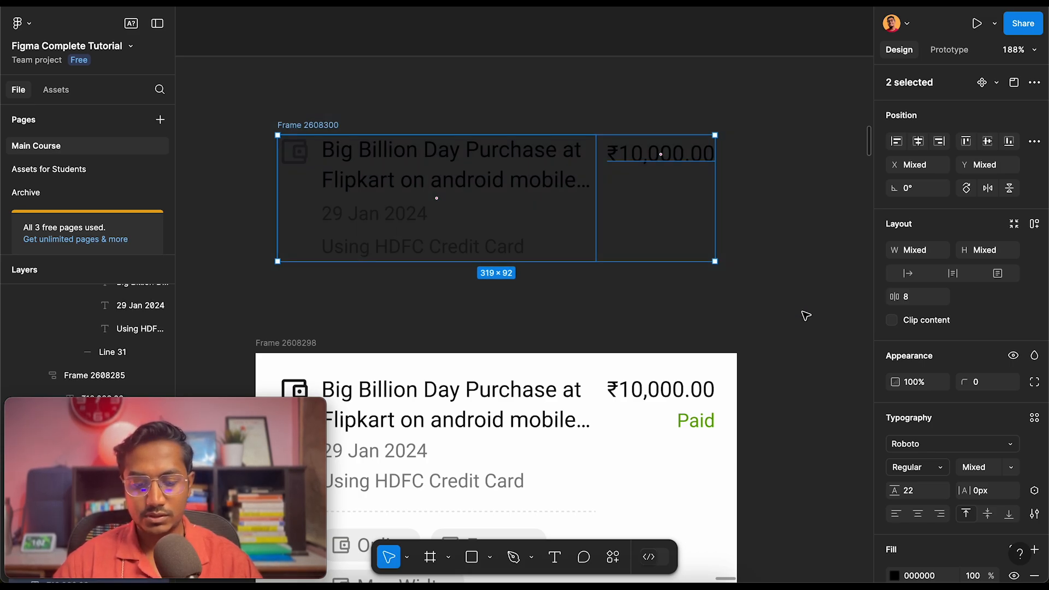
key(shift+a)
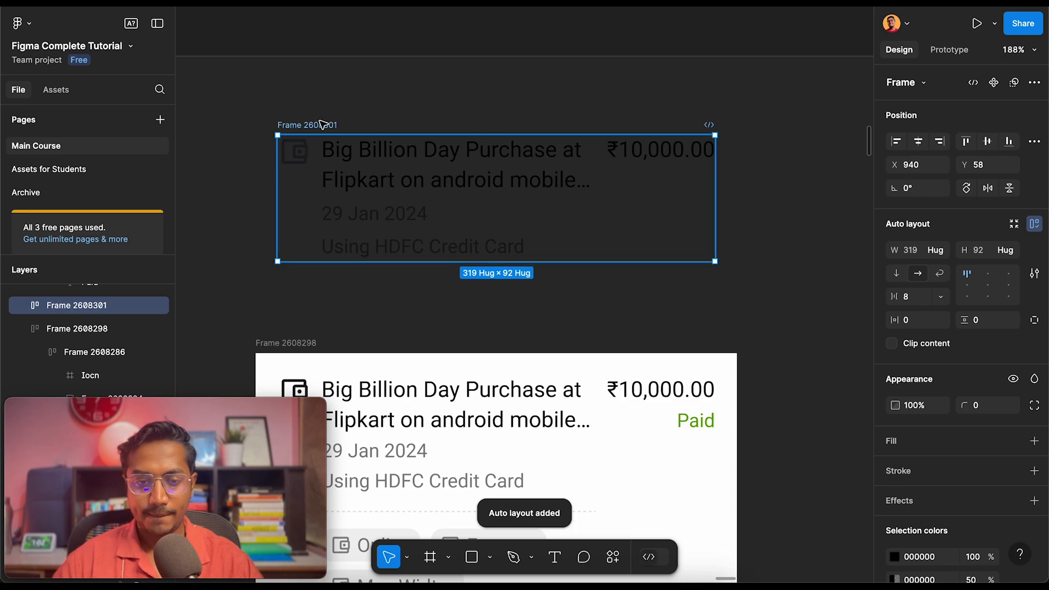
scroll(351, 81, down, 3)
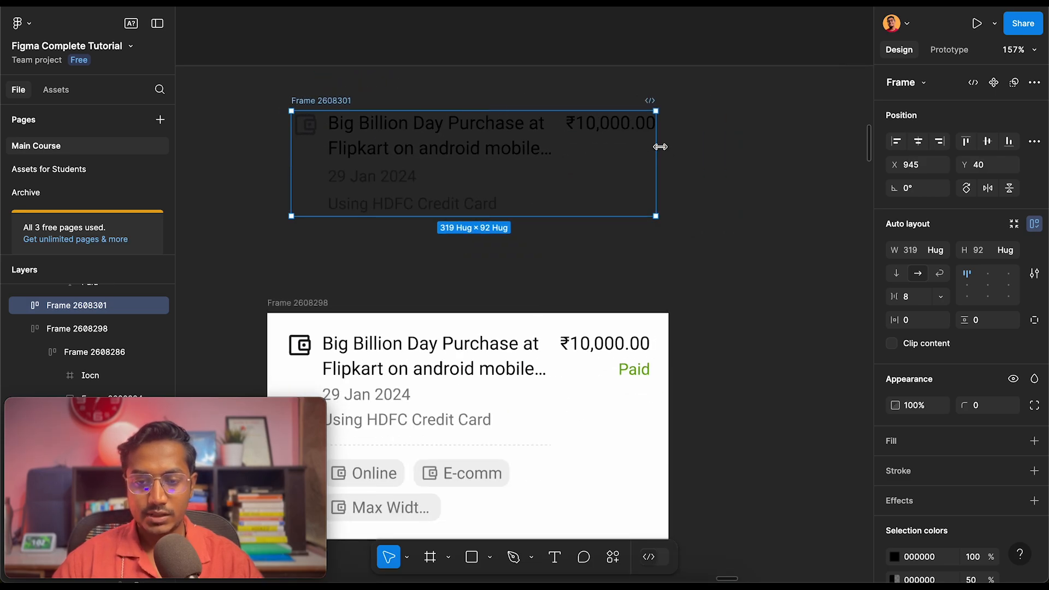
mouse_move(659, 143)
mouse_down()
mouse_move(829, 143)
mouse_move(609, 115)
mouse_move(794, 127)
mouse_move(657, 143)
mouse_up()
Check the width and height settings of the new frame's amount, outer auto layout and nested icon-and-text frame
click(611, 134)
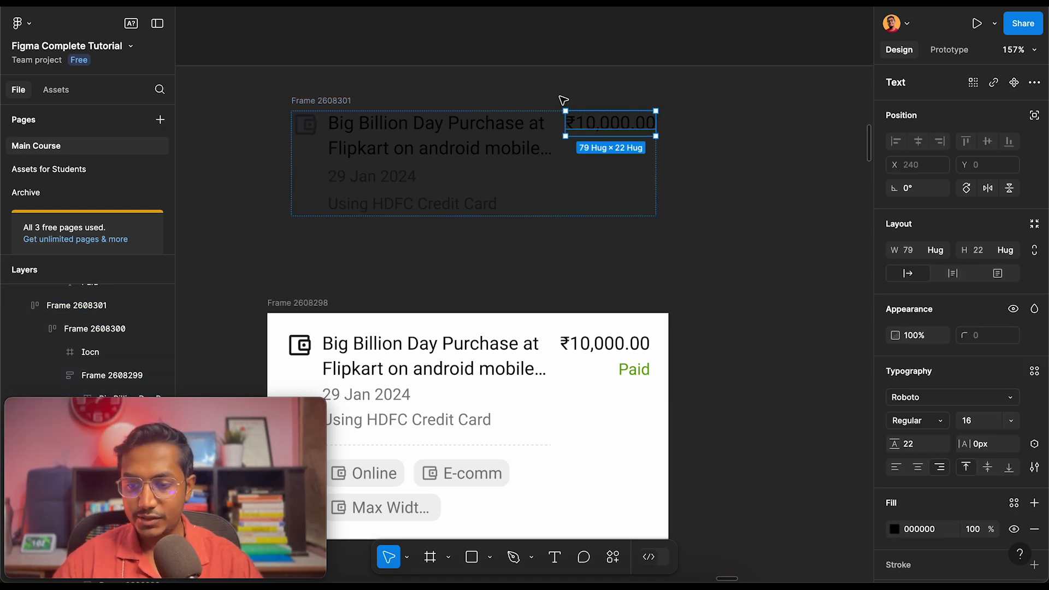
click(334, 101)
scroll(336, 101, up, 2)
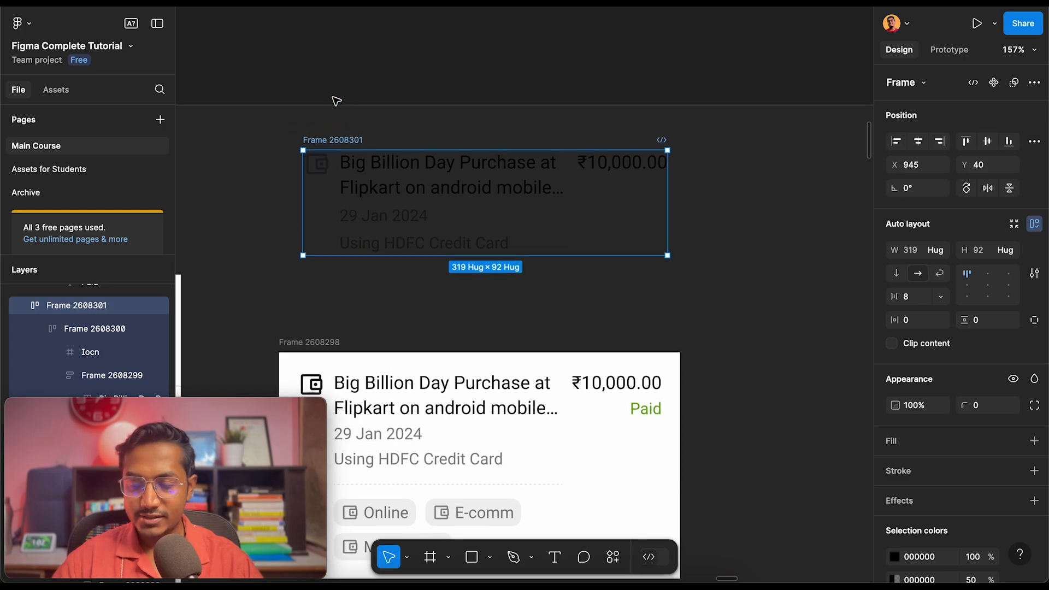
click(433, 208)
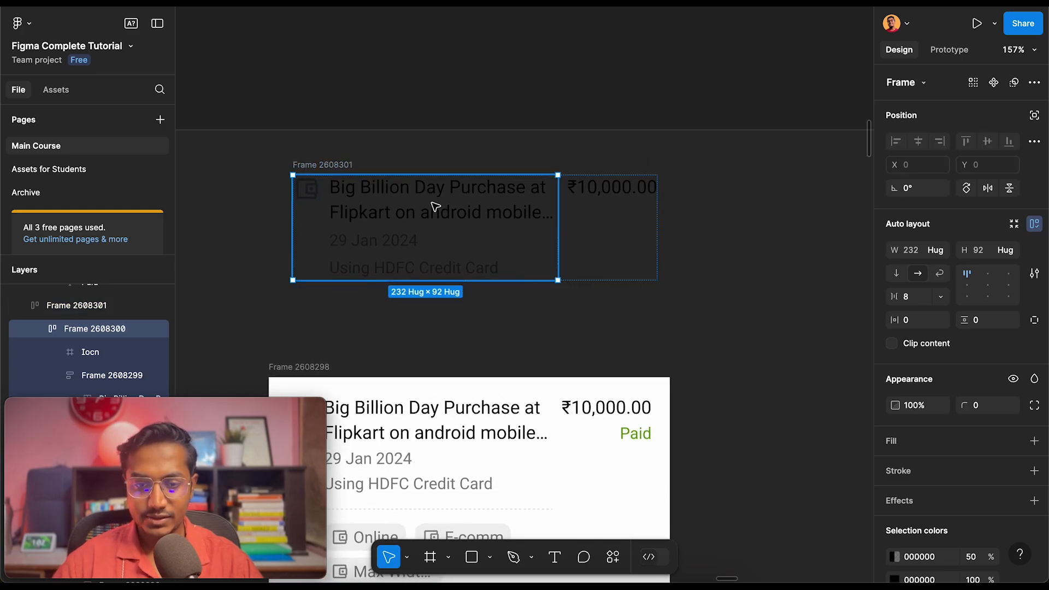
click(435, 206)
click(492, 159)
double_click(441, 237)
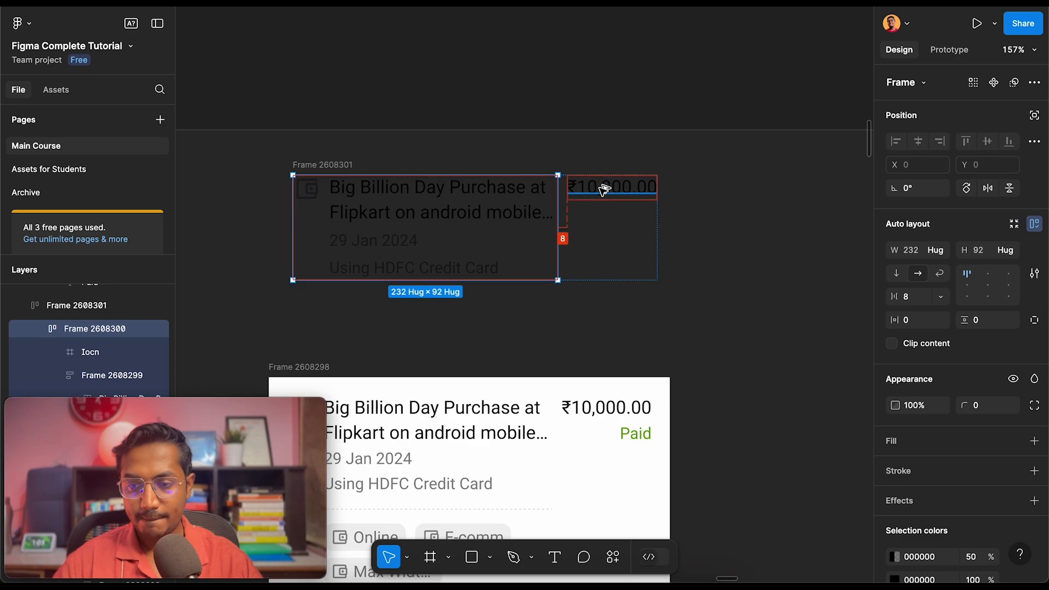
Set the nested icon-and-text frame's width to Fill container and widen the outer frame to about 467
click(936, 252)
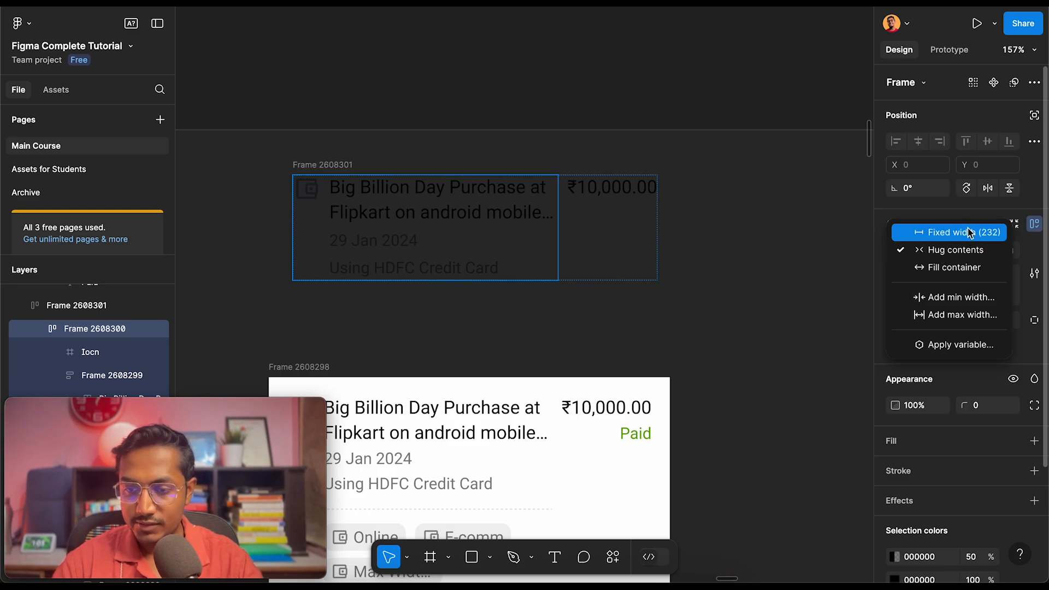
click(975, 269)
click(340, 140)
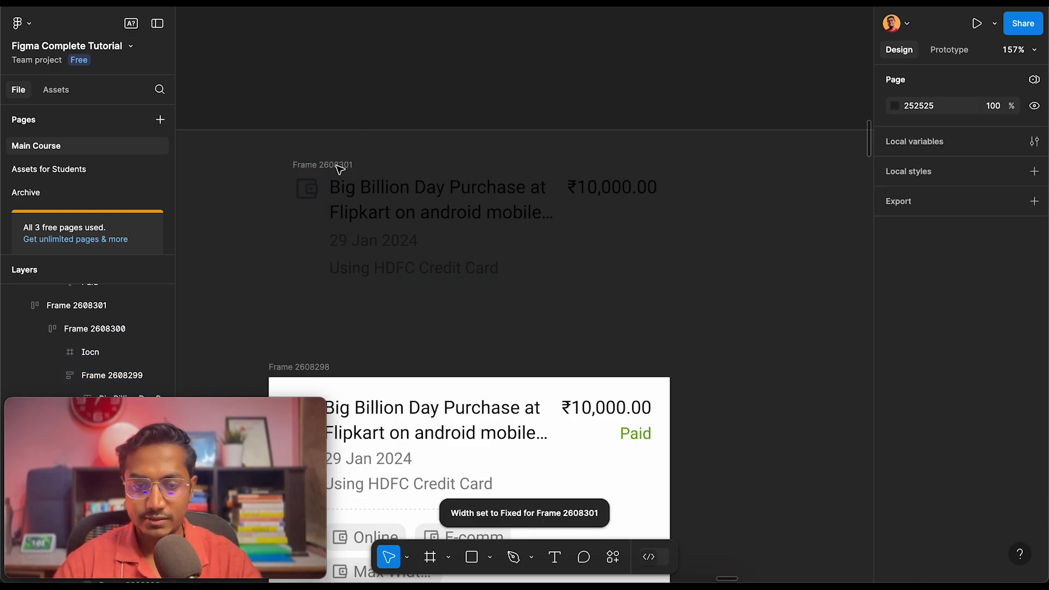
click(339, 165)
drag(677, 236, 845, 237)
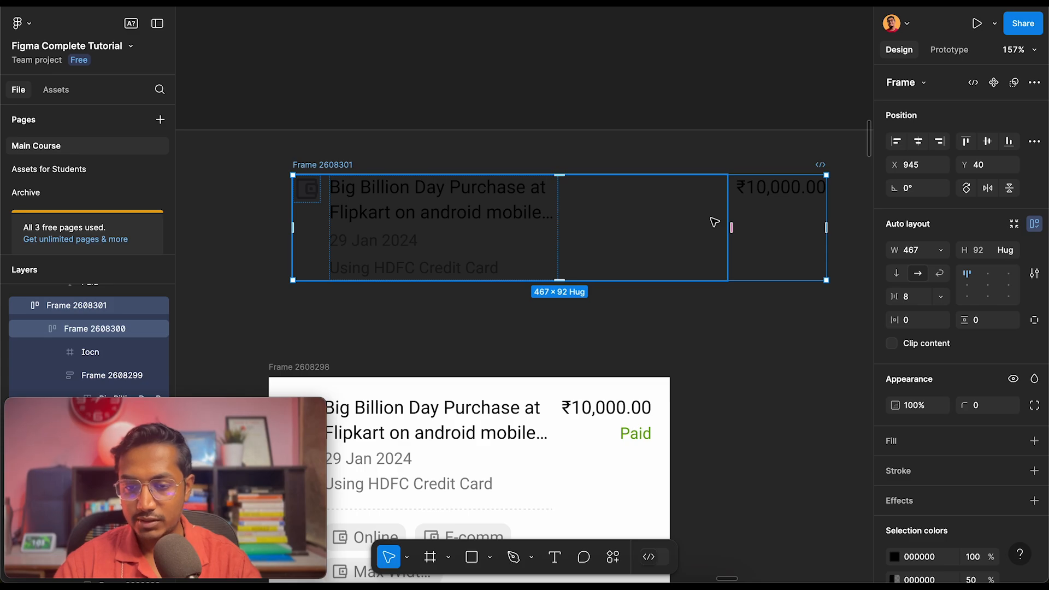
Set the text column's width to Fill container and check the width settings of its title, date and card lines
double_click(412, 209)
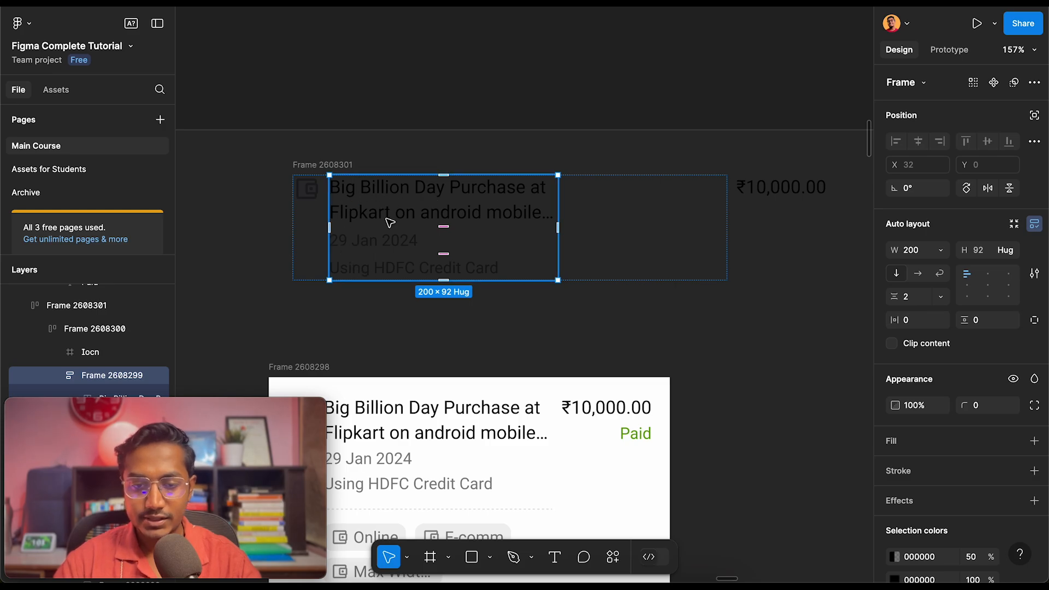
click(941, 254)
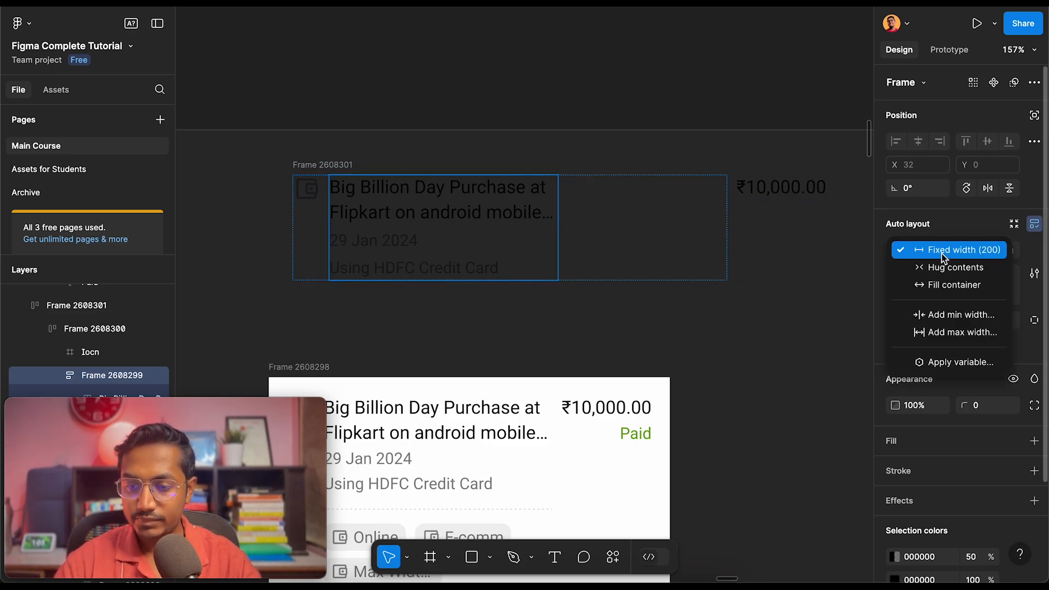
click(964, 289)
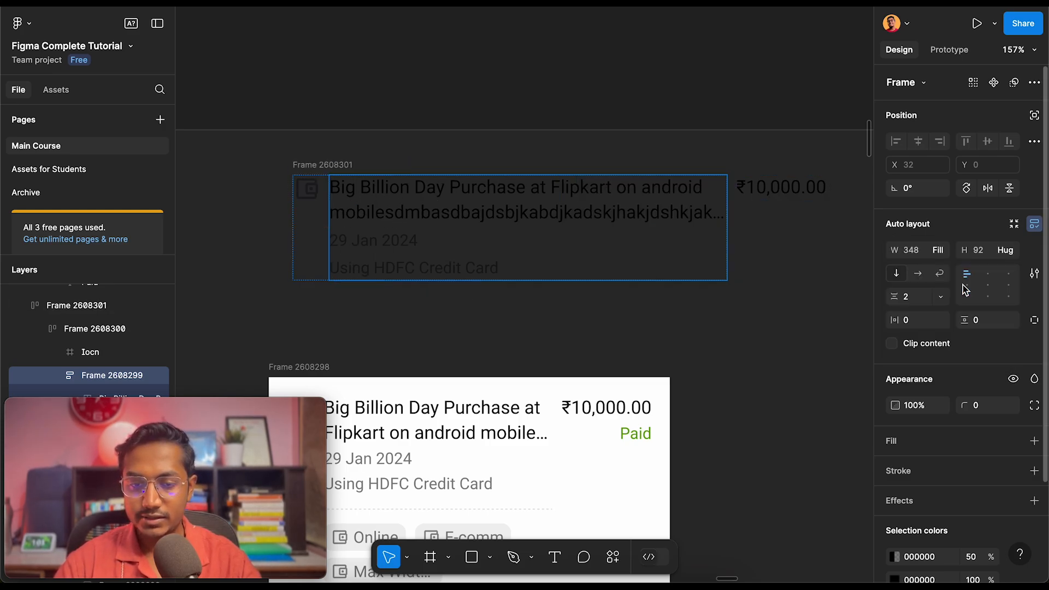
click(380, 201)
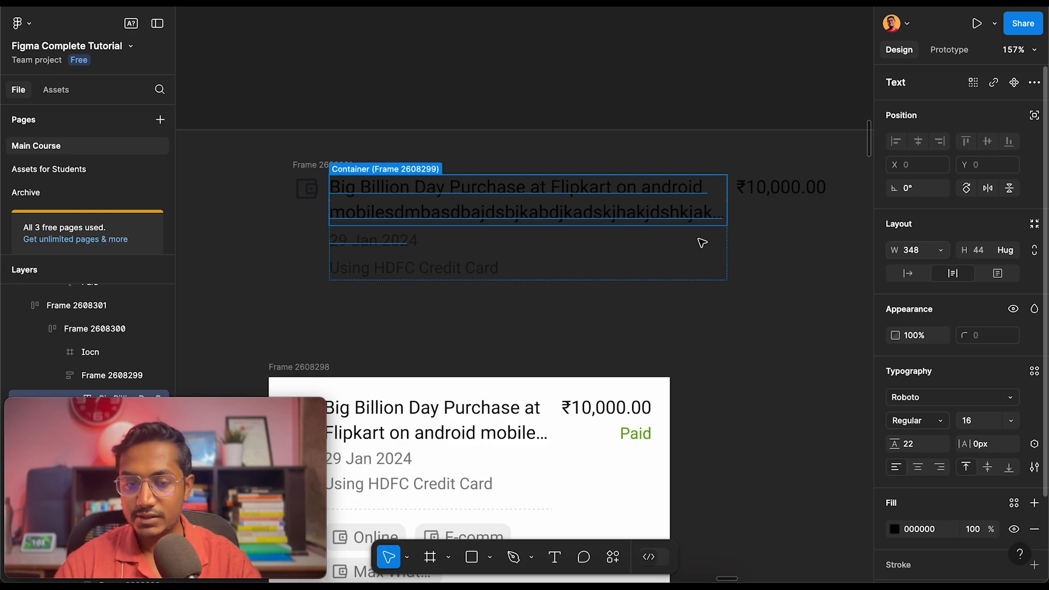
click(352, 241)
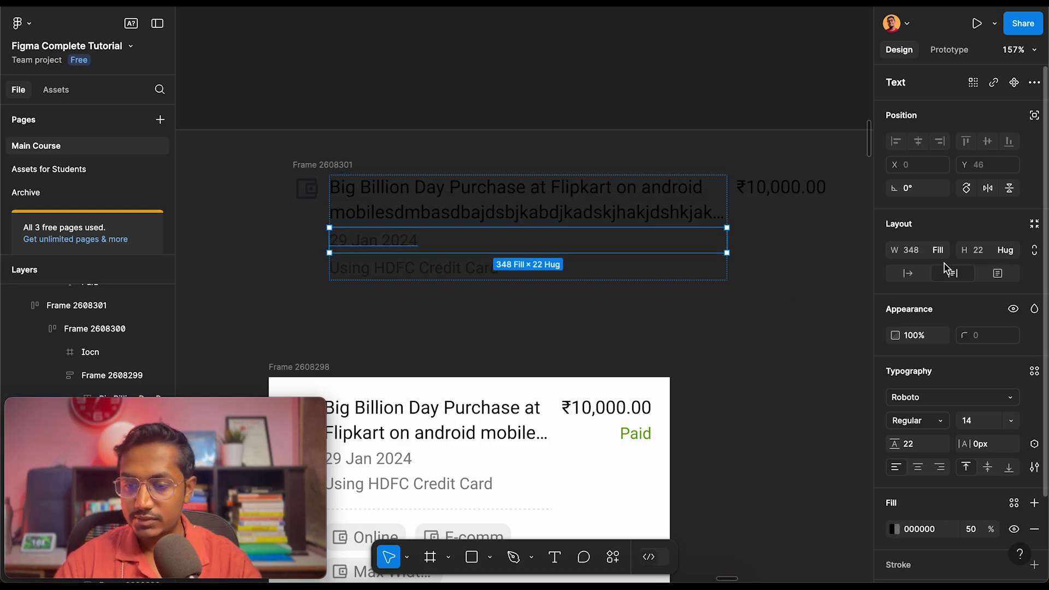
click(444, 273)
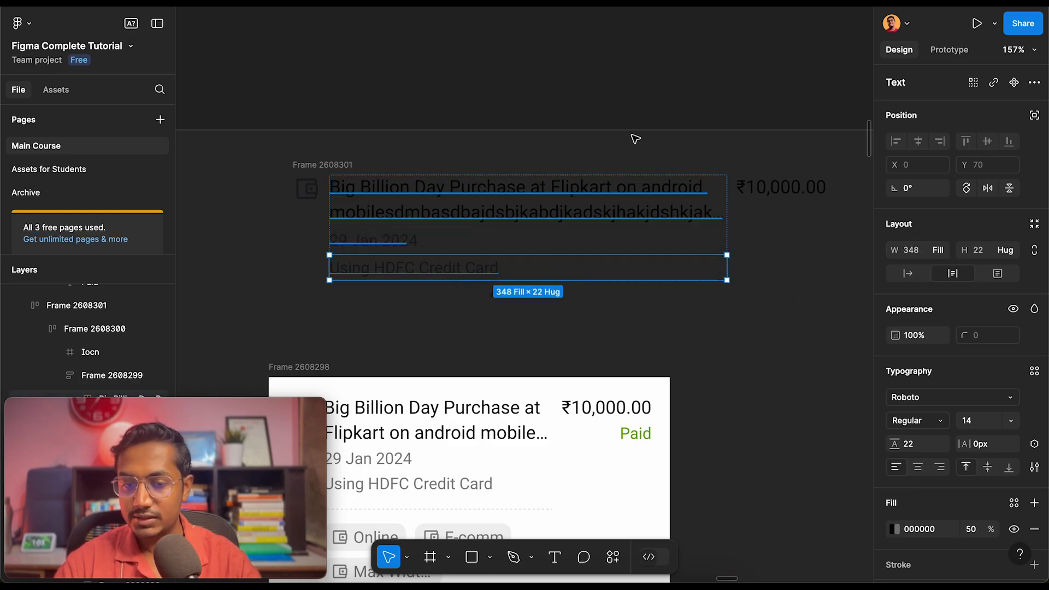
Narrow the outer auto layout frame to a width of about 363
click(576, 112)
click(327, 164)
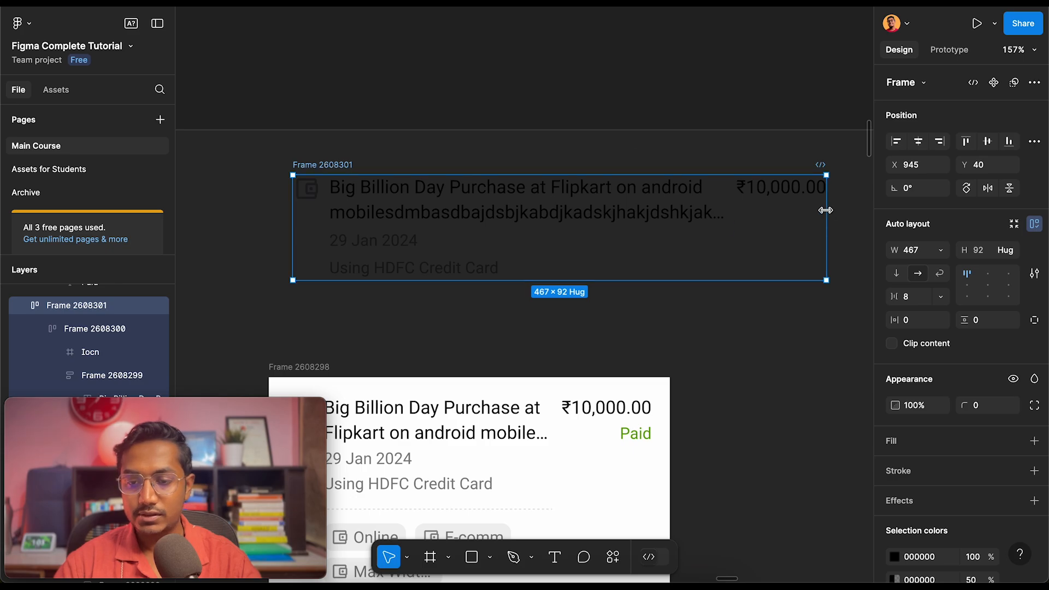
drag(824, 207, 708, 203)
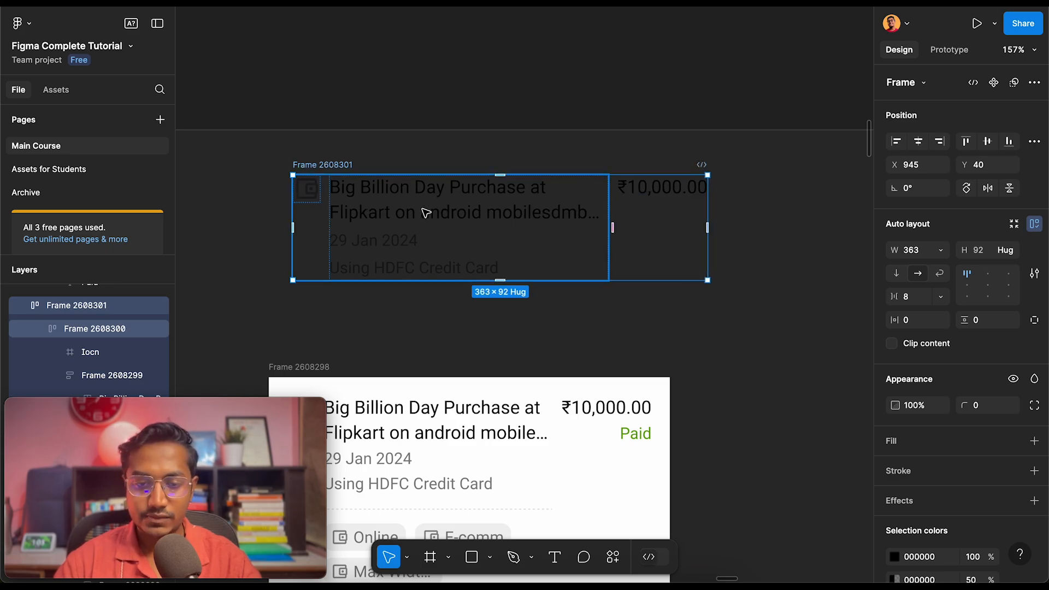
Replace the outer frame's amount text with "asdasd", trying a longer string of the same letters on the way
click(679, 194)
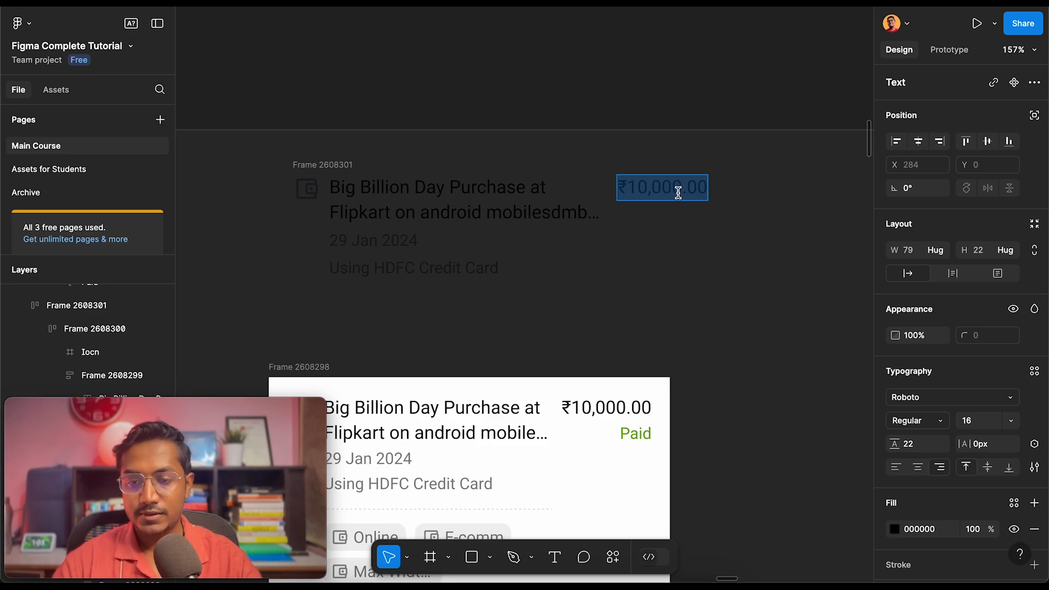
text(asdas)
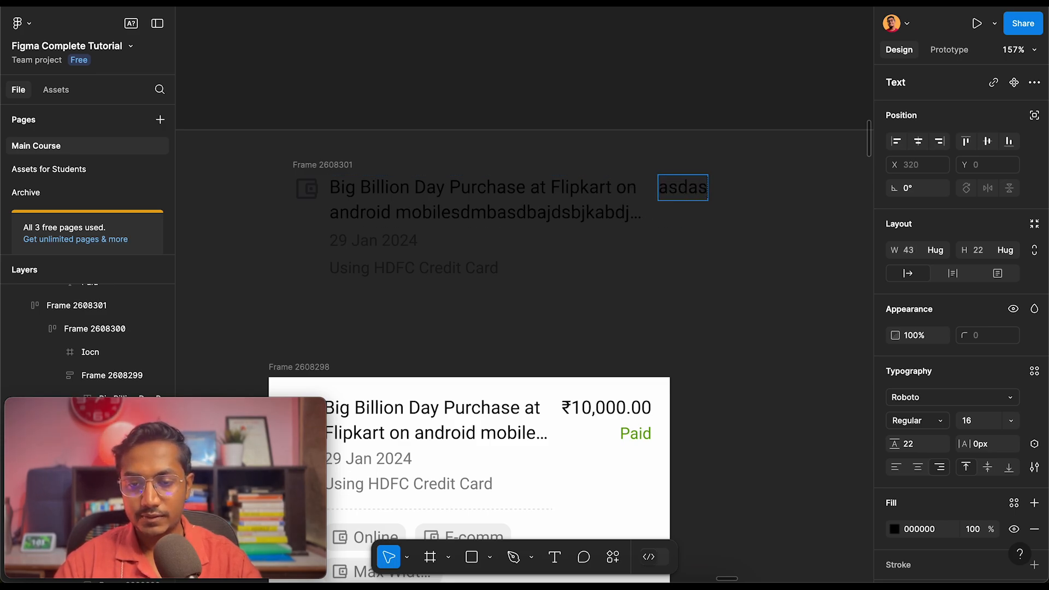
text(dasdasdasd)
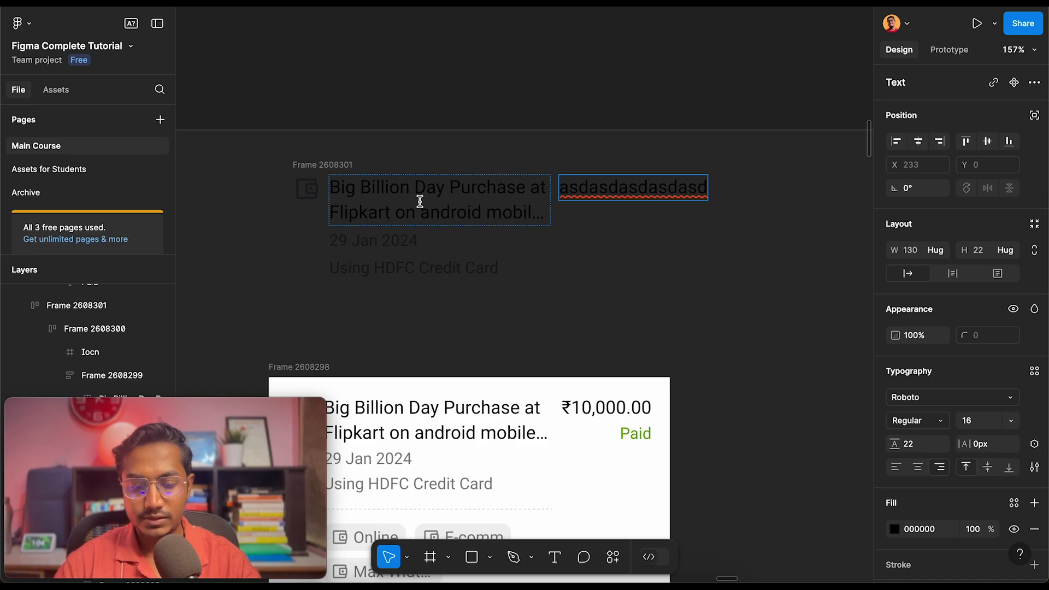
key(BackSpace)
key(BackSpace)
key(BackSpace)
key(BackSpace)
key(BackSpace)
key(BackSpace)
key(BackSpace)
key(BackSpace)
key(BackSpace)
key(Escape)
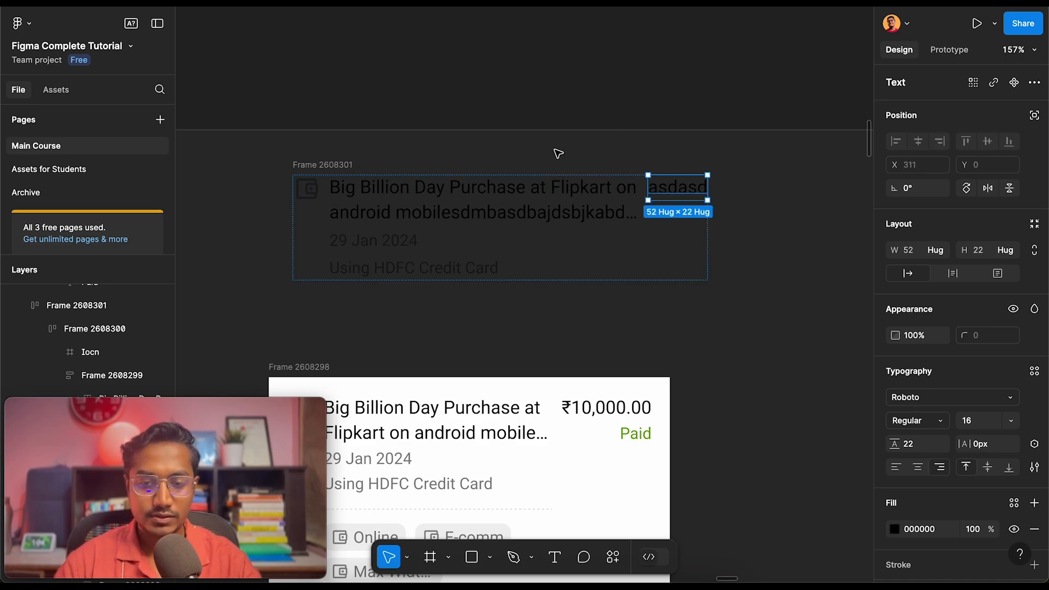
Place loose copies of the "asdasd" text and the white card's green Paid label together on the empty canvas
scroll(550, 328, down, 3)
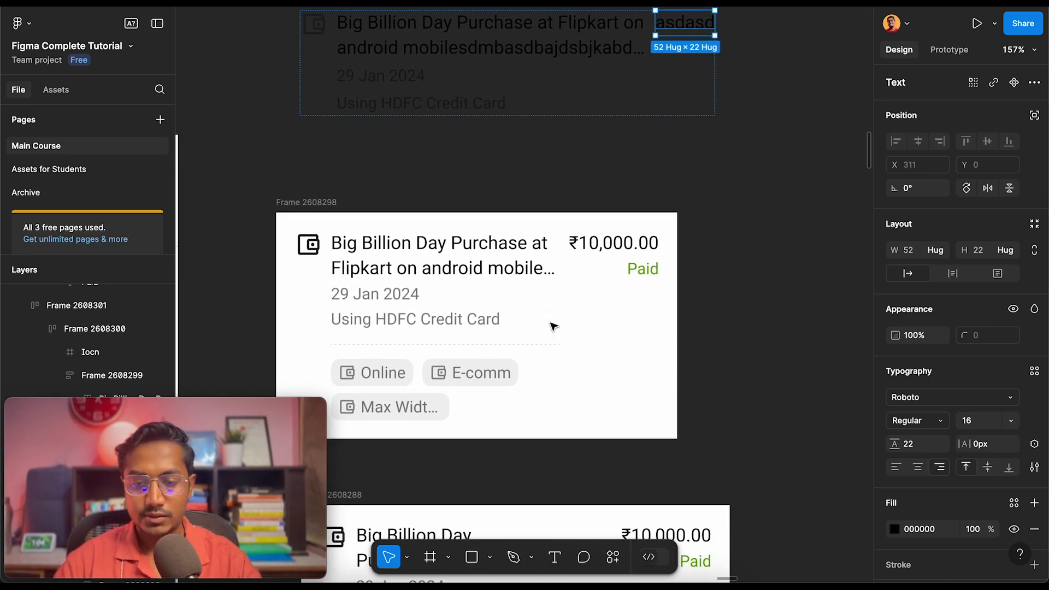
click(637, 353)
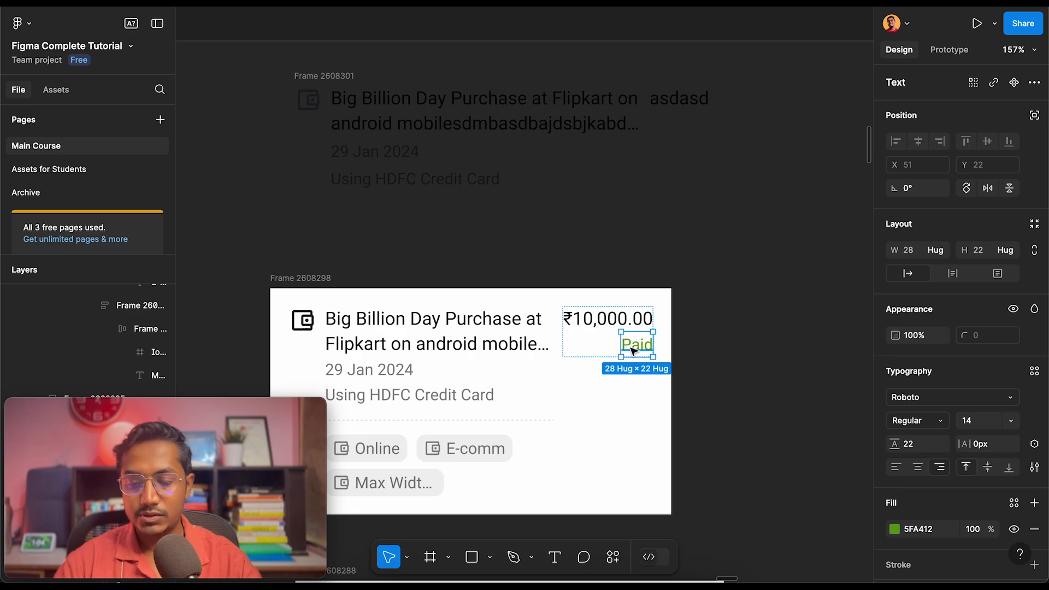
scroll(724, 215, up, 2)
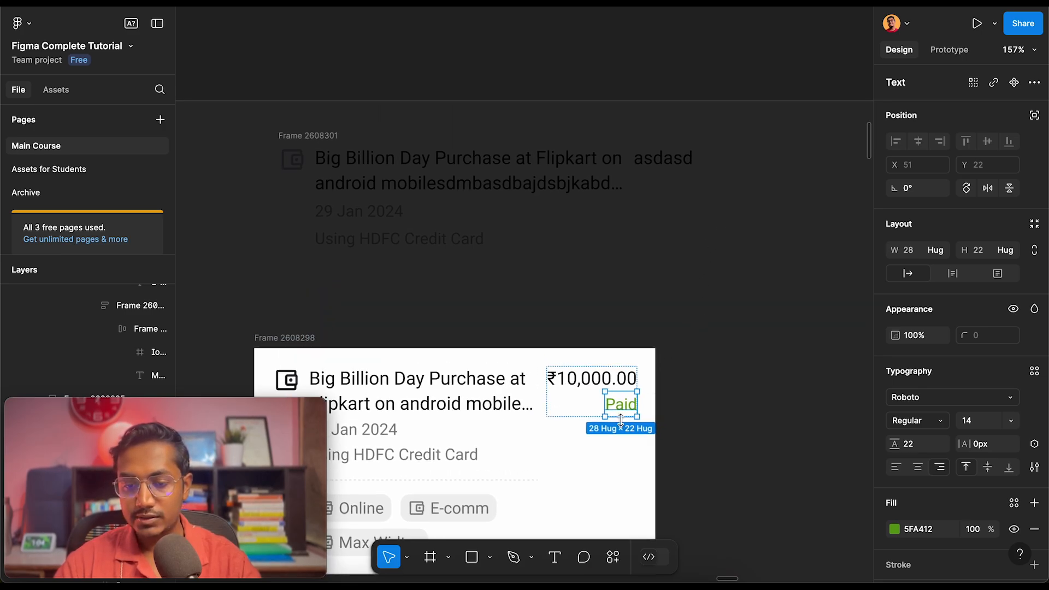
click(669, 171)
scroll(639, 270, right, 2)
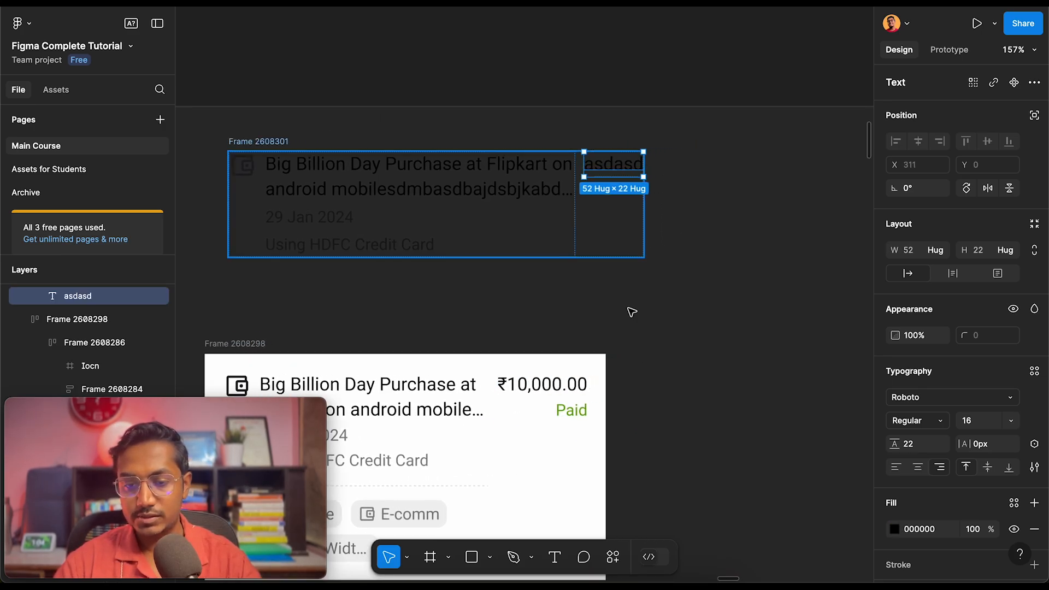
drag(601, 164, 734, 281)
click(577, 408)
drag(578, 408, 763, 306)
Try combining the loose "asdasd" and Paid copies in a vertical auto layout and pasting it over the frame's amount text
drag(795, 363, 695, 251)
key(shift+a)
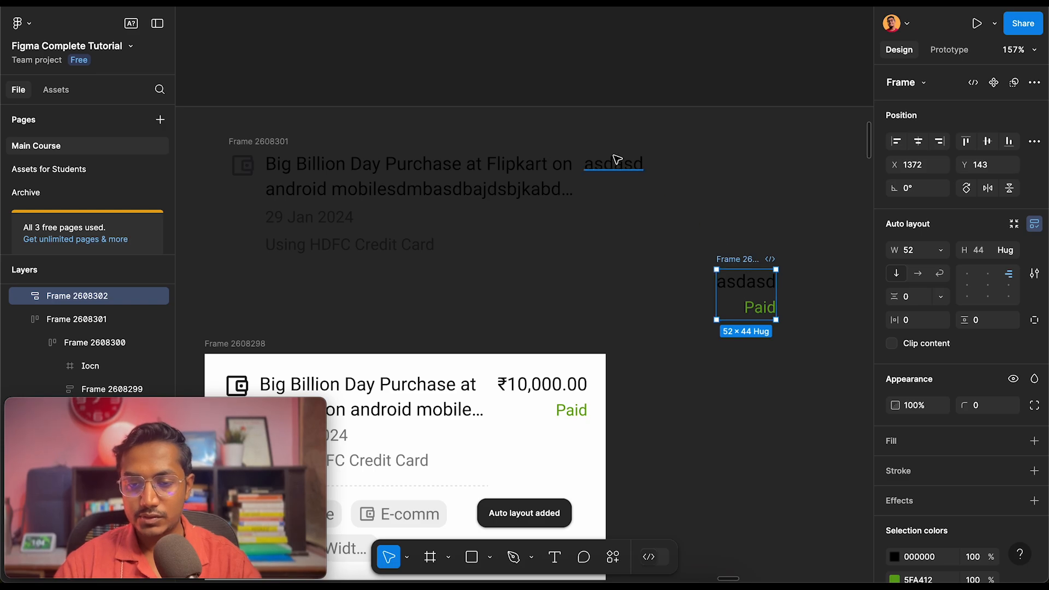
click(615, 168)
right_click(613, 171)
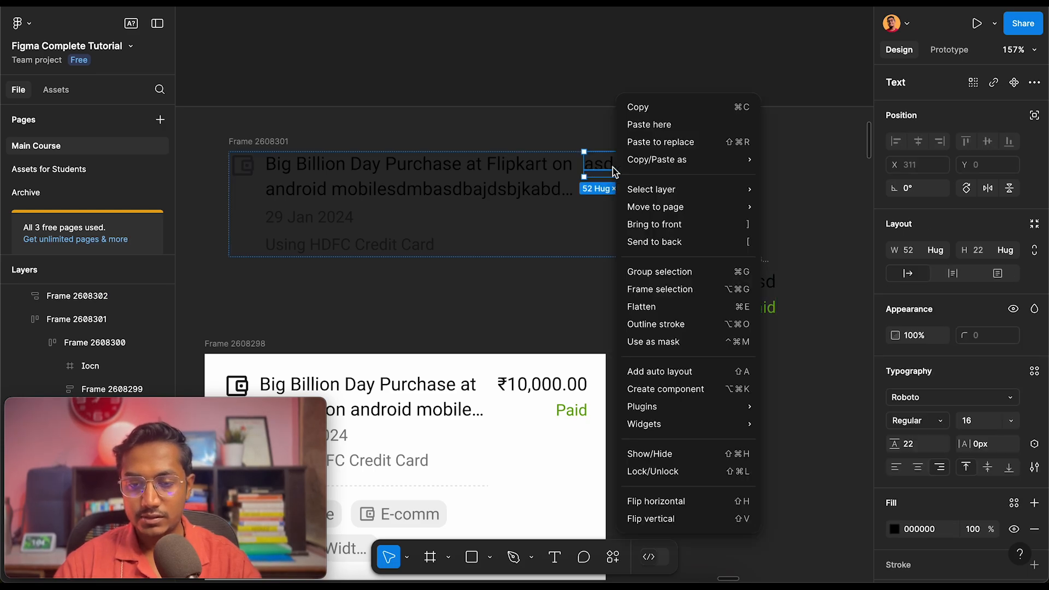
click(660, 142)
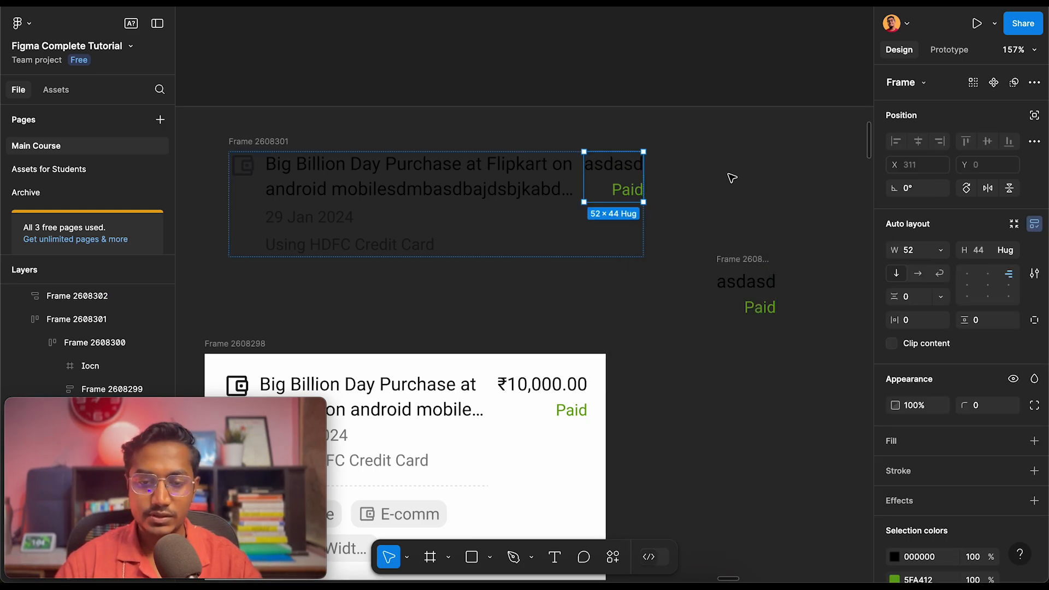
click(732, 178)
click(498, 176)
click(622, 175)
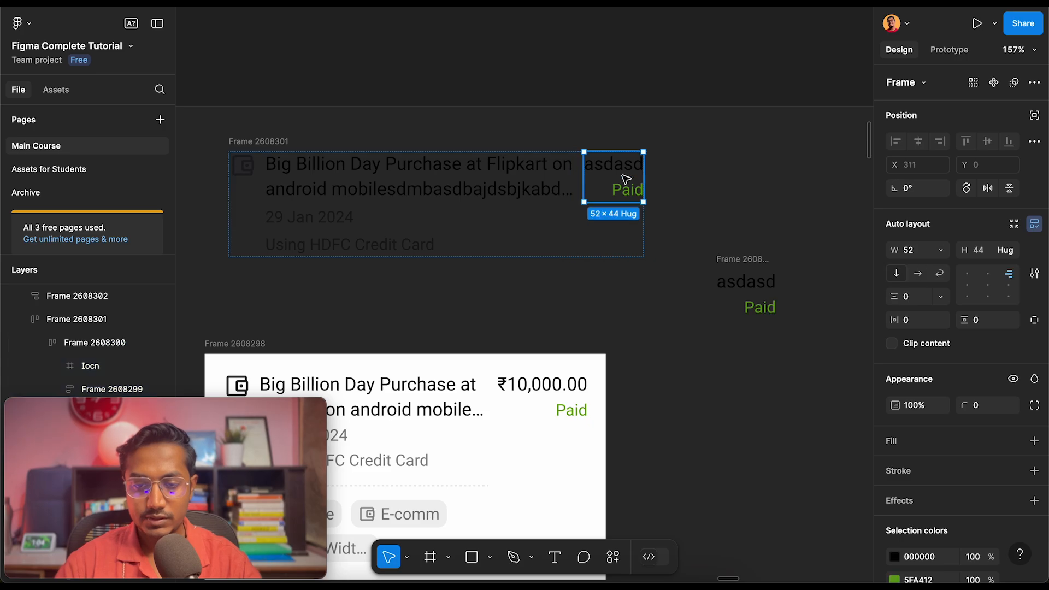
click(434, 174)
click(606, 175)
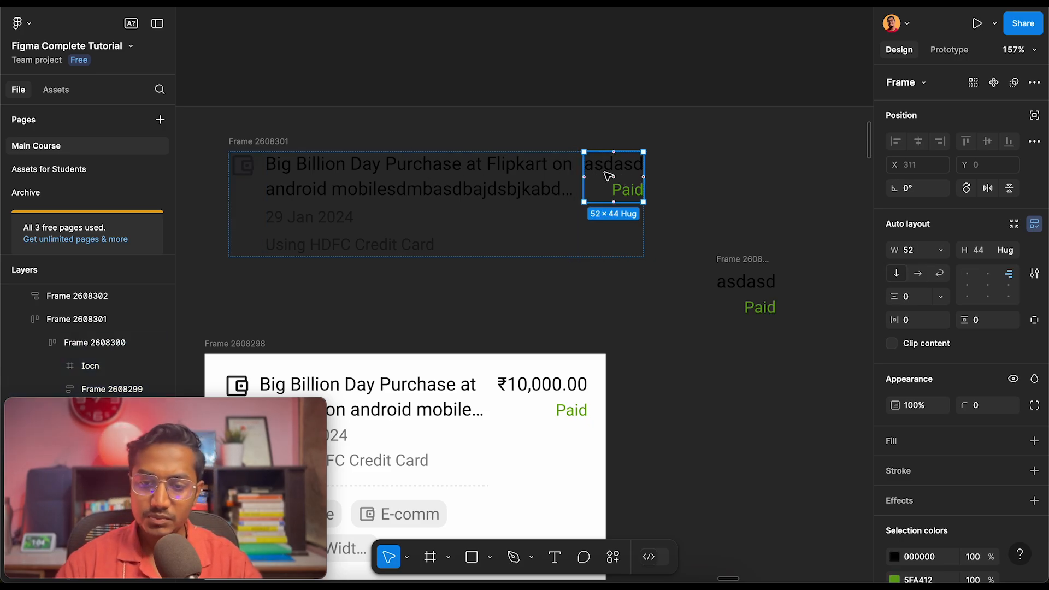
Undo the pasted replacement of the amount text and the auto layout around the two loose copies
key(super+z)
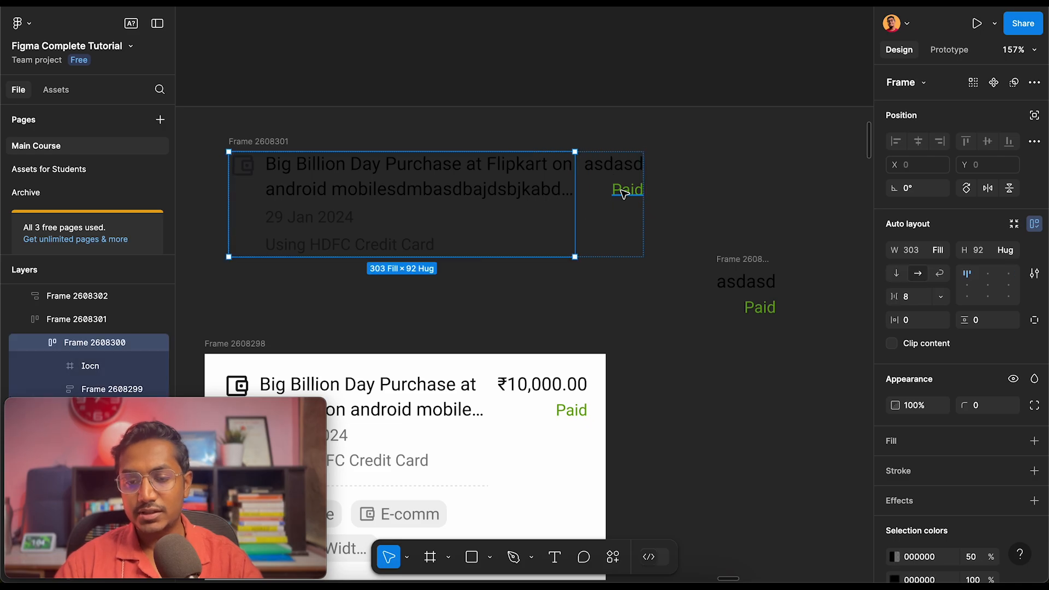
key(super+z)
key(super+z)
key(super+z)
key(super+z)
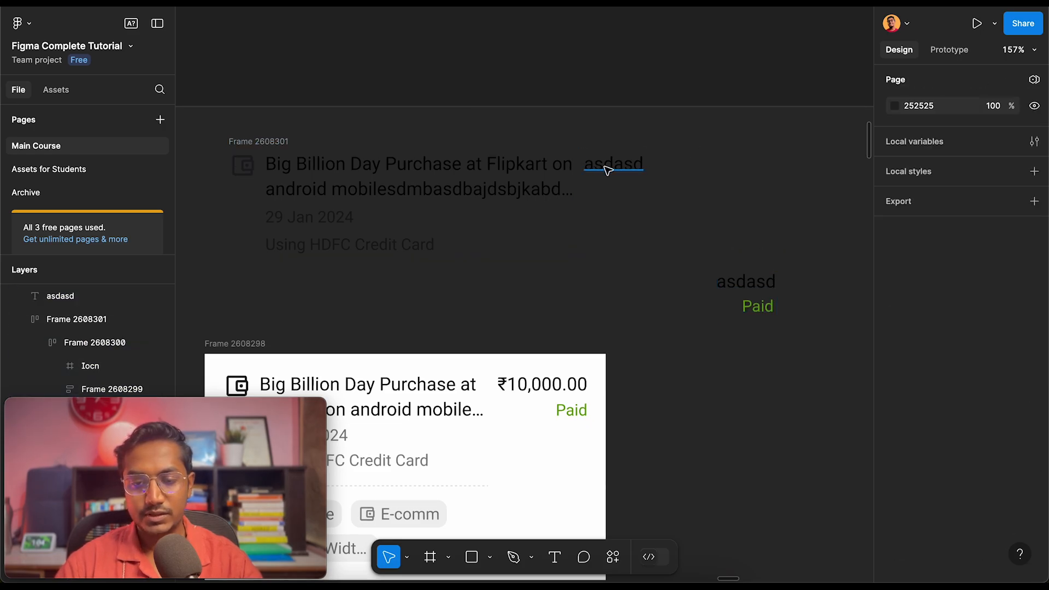
Duplicate the "asdasd" text inside the outer auto layout frame
click(608, 169)
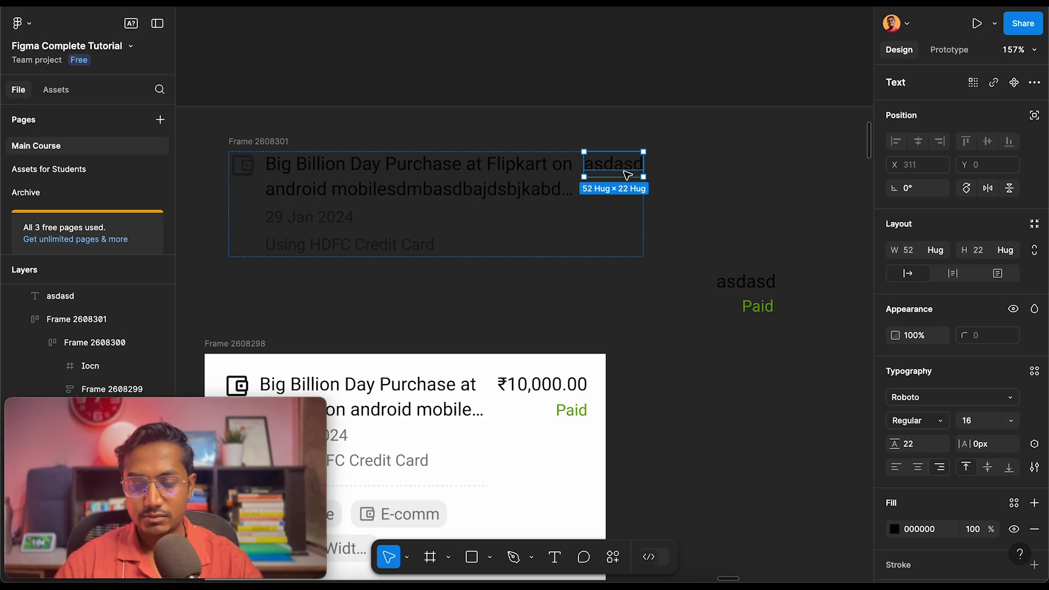
key(super+d)
click(558, 167)
click(652, 177)
click(637, 175)
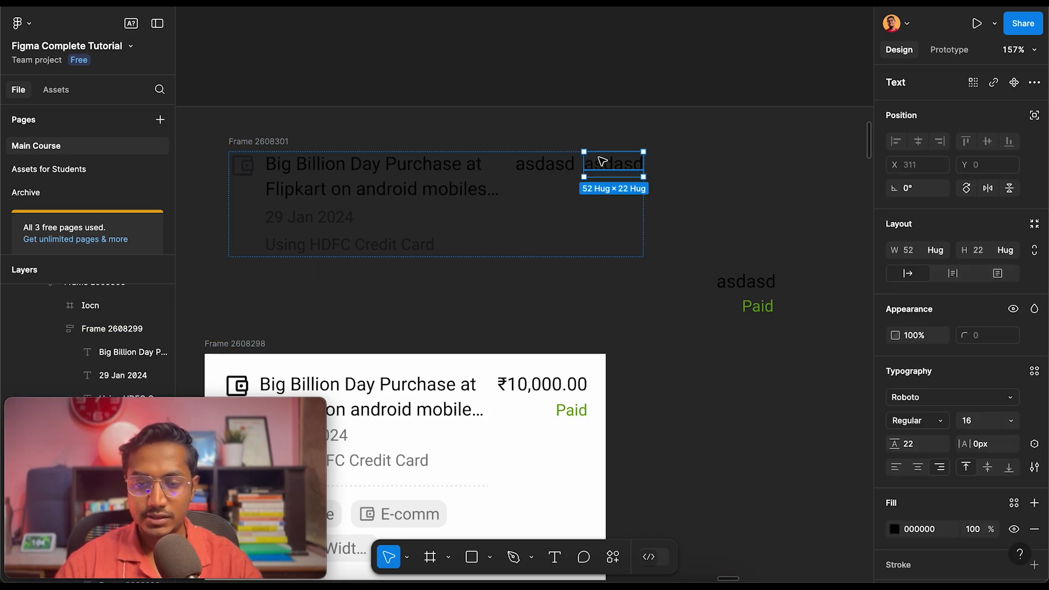
click(545, 176)
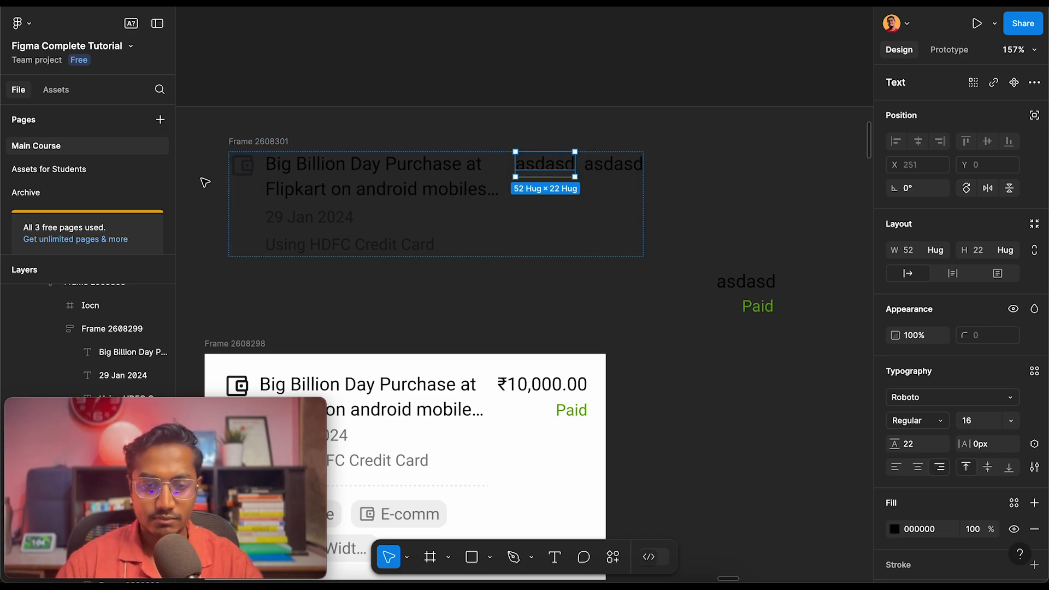
Combine the two "asdasd" texts in a nested auto layout with vertical direction and a gap of 2
click(628, 173)
shift+click(557, 177)
key(shift+a)
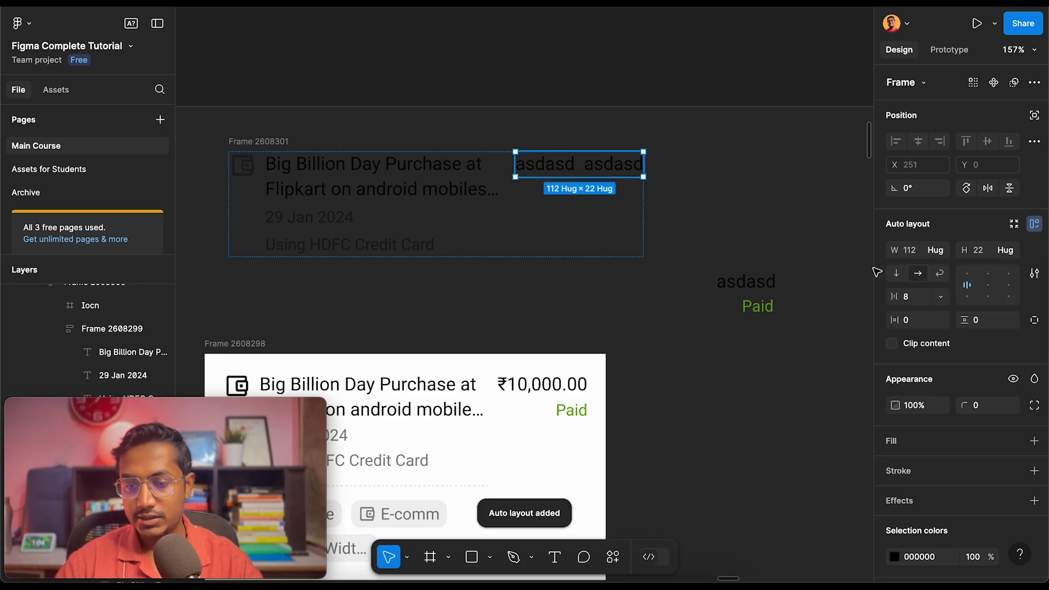
click(897, 272)
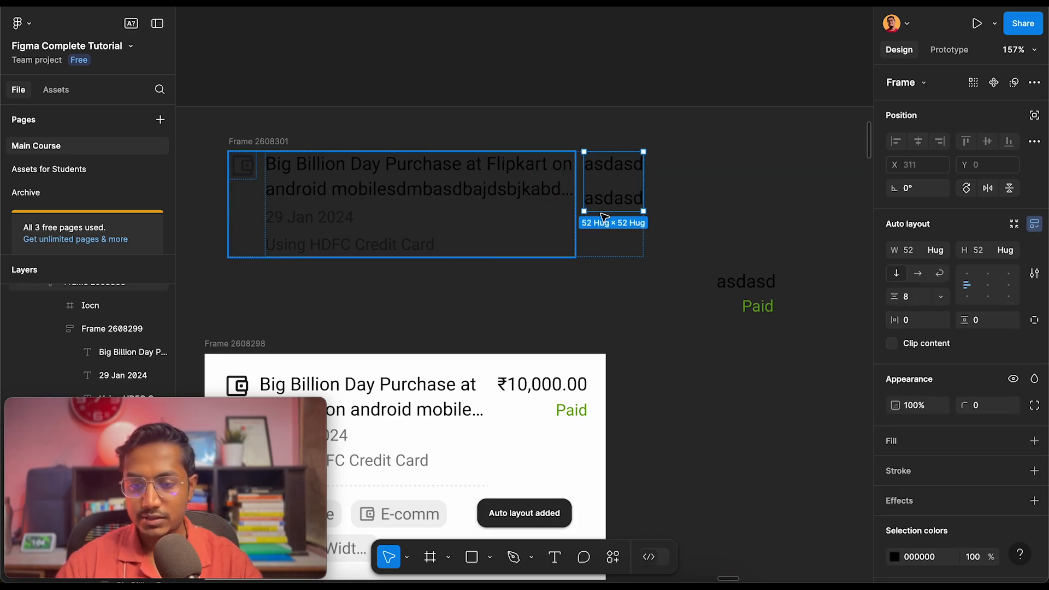
click(915, 297)
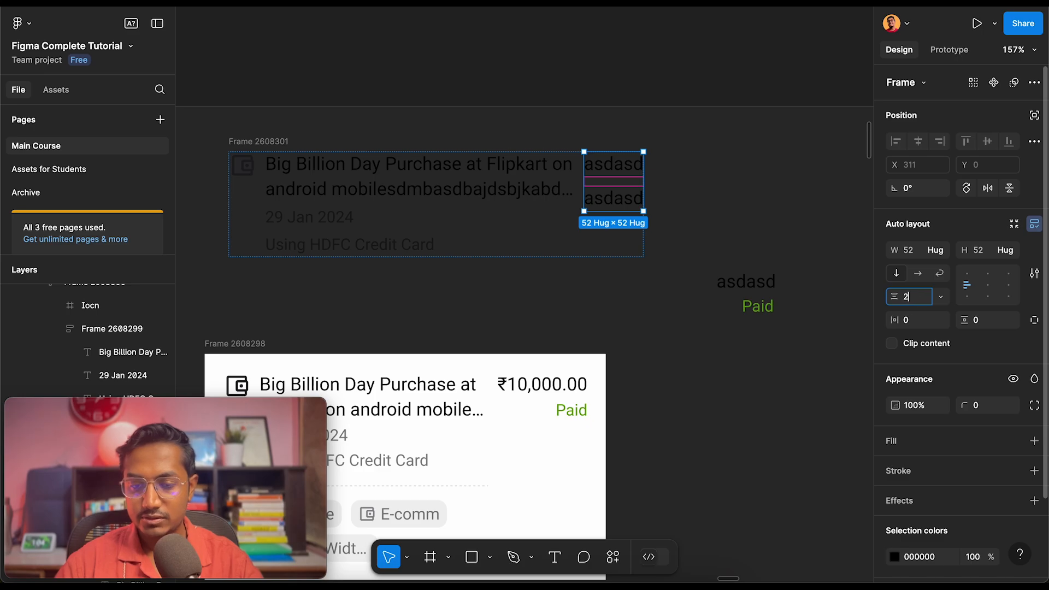
key(Return)
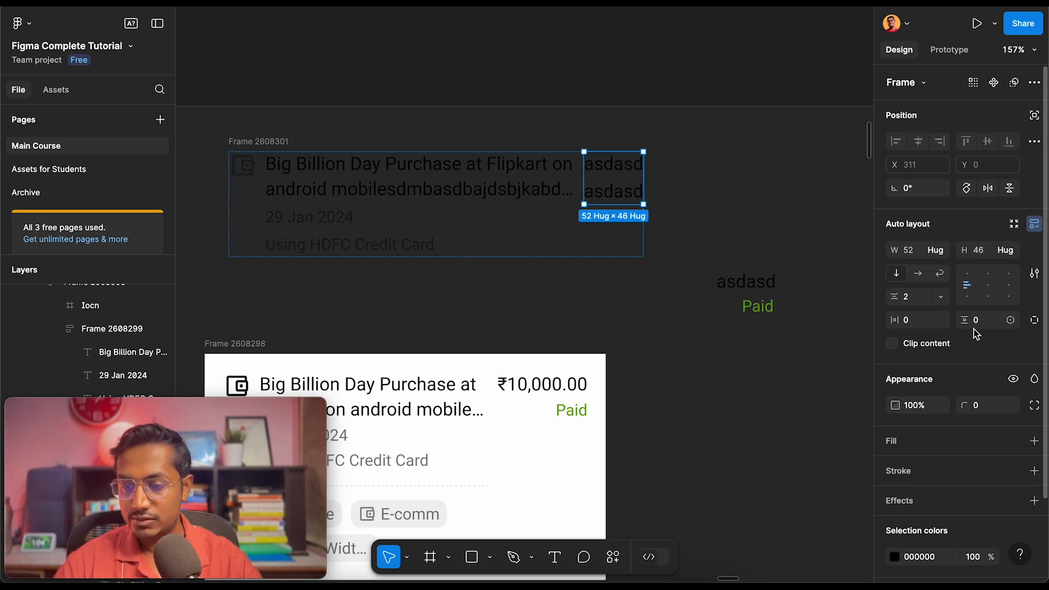
Change the fill of the lower "asdasd" text in the nested frame to green 76C526
scroll(633, 194, up, 5)
double_click(611, 201)
scroll(610, 203, down, 4)
scroll(611, 202, right, 4)
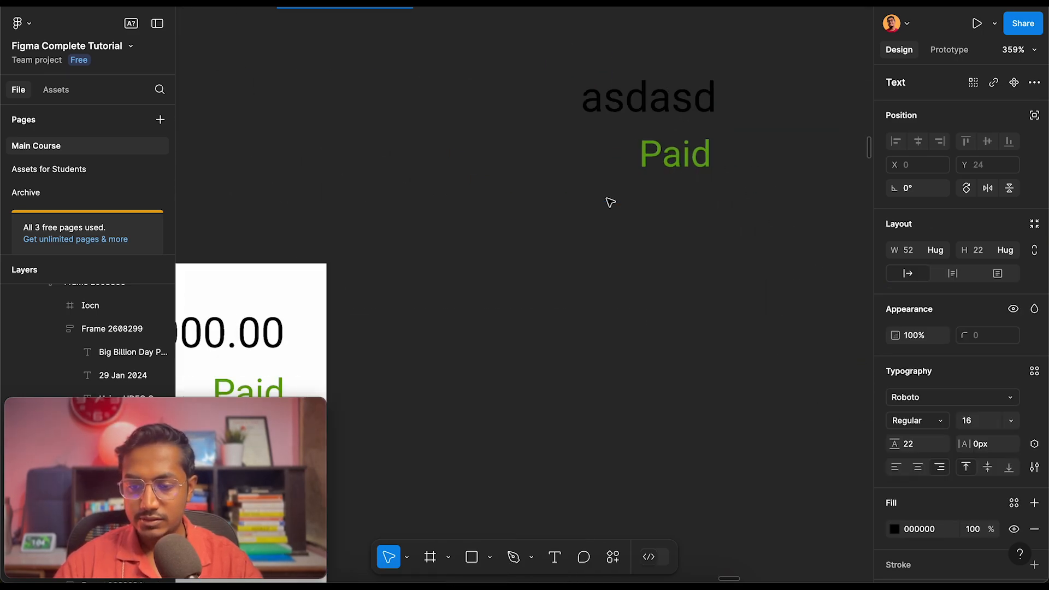
click(894, 528)
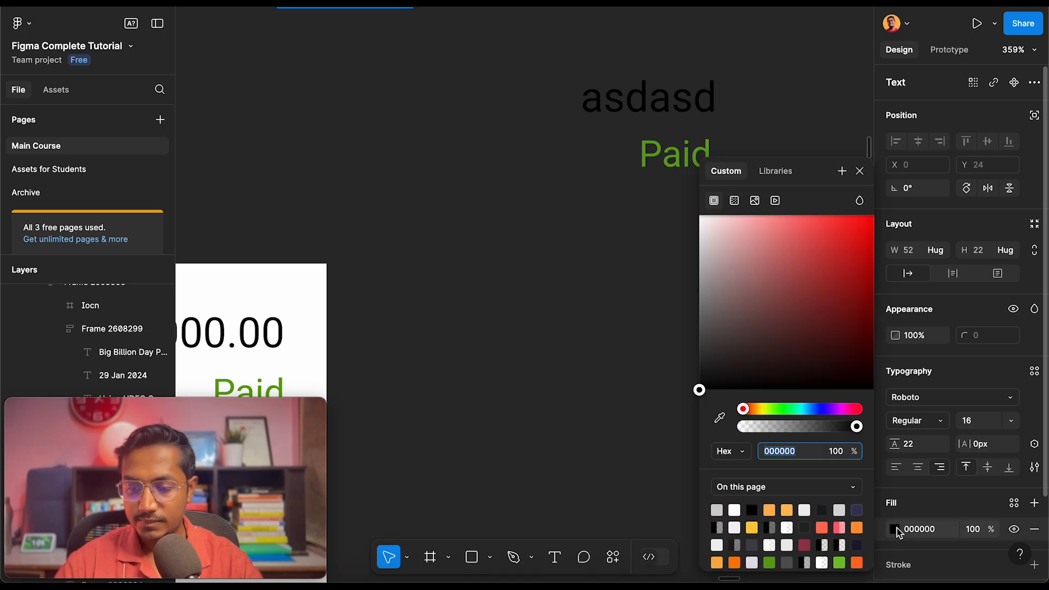
click(839, 562)
scroll(490, 108, up, 2)
scroll(490, 107, right, 2)
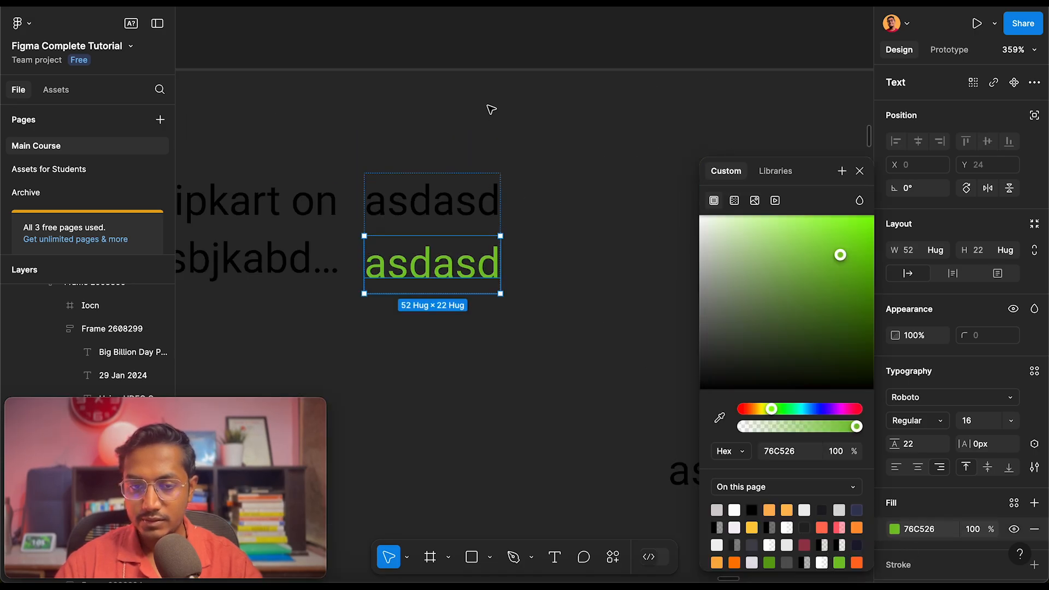
scroll(615, 325, left, 1)
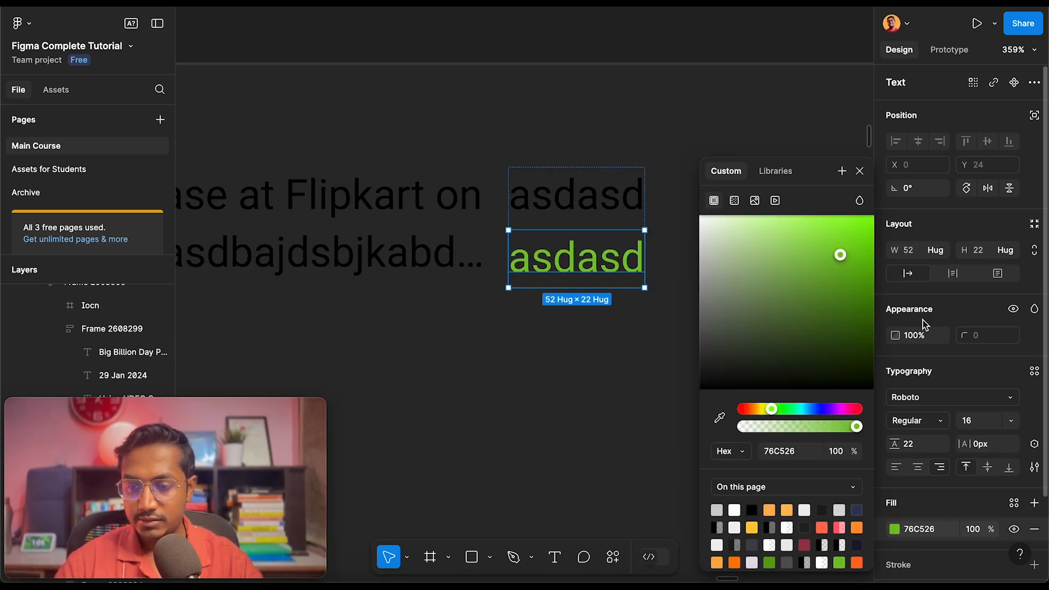
Set the green "asdasd" text's font size to 12
click(978, 426)
text(12)
key(Return)
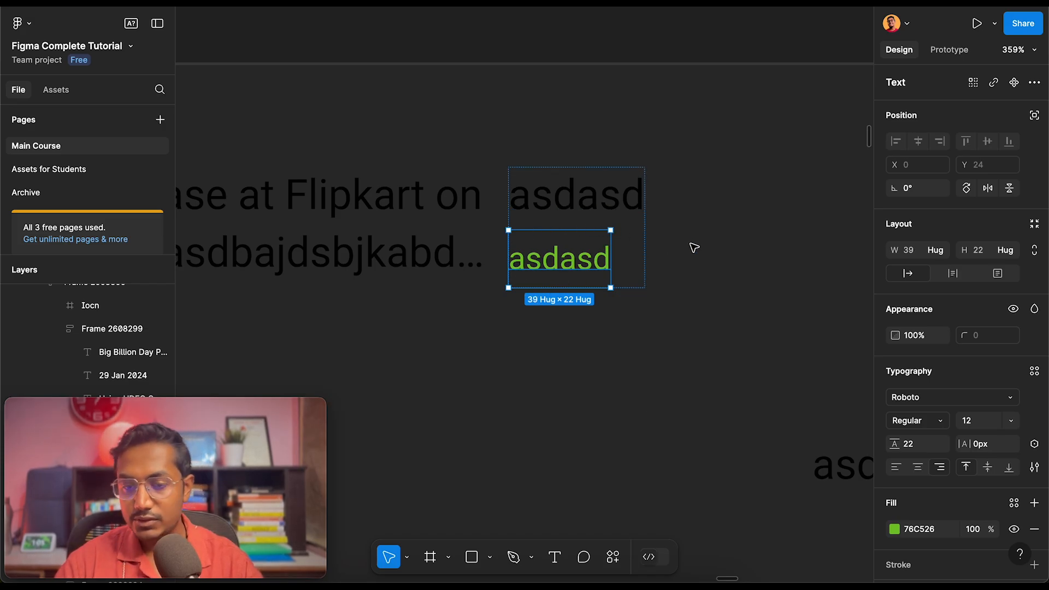
Try making the green "asdasd" text fill the width of its nested auto layout frame, and undo it
click(643, 243)
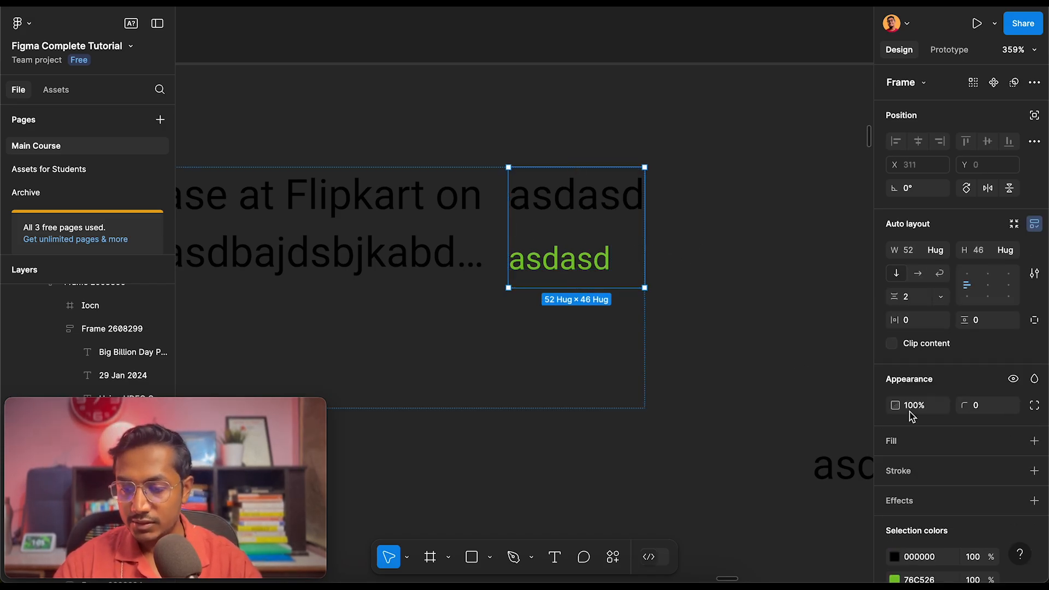
scroll(950, 426, down, 3)
scroll(955, 377, up, 3)
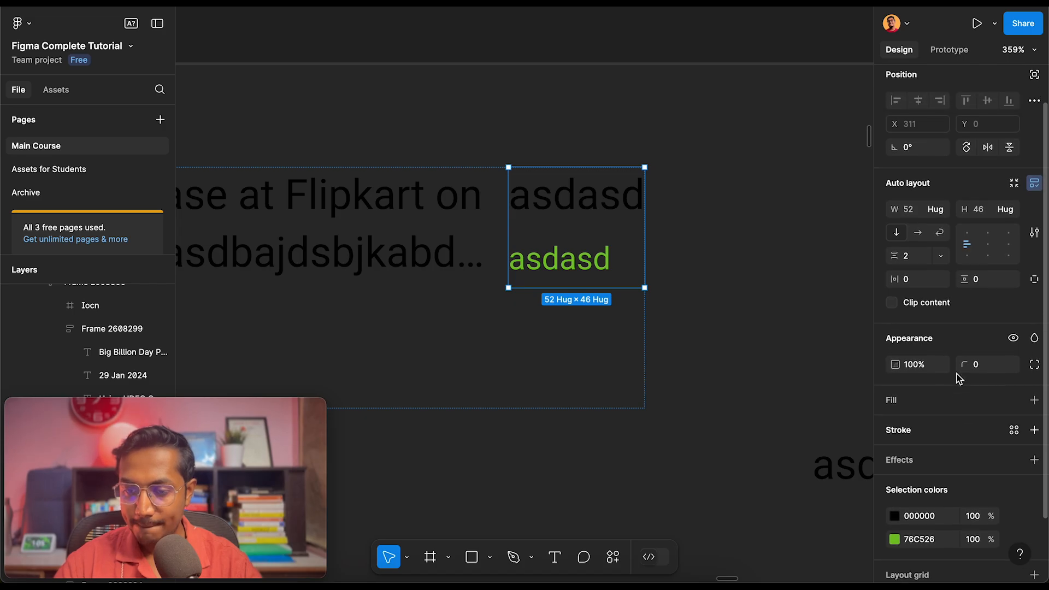
scroll(946, 350, down, 3)
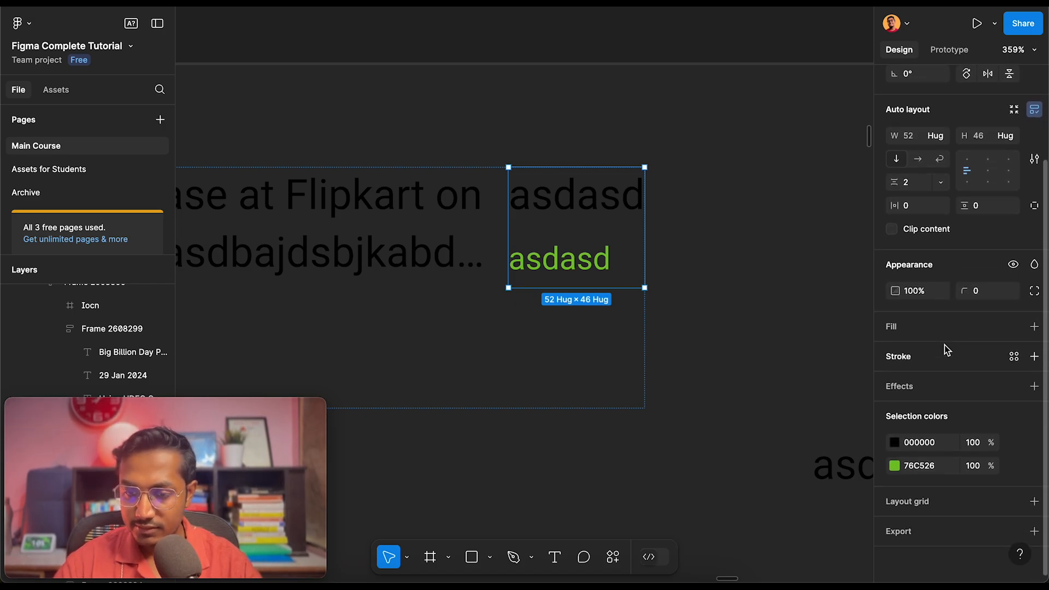
scroll(947, 349, up, 3)
click(607, 262)
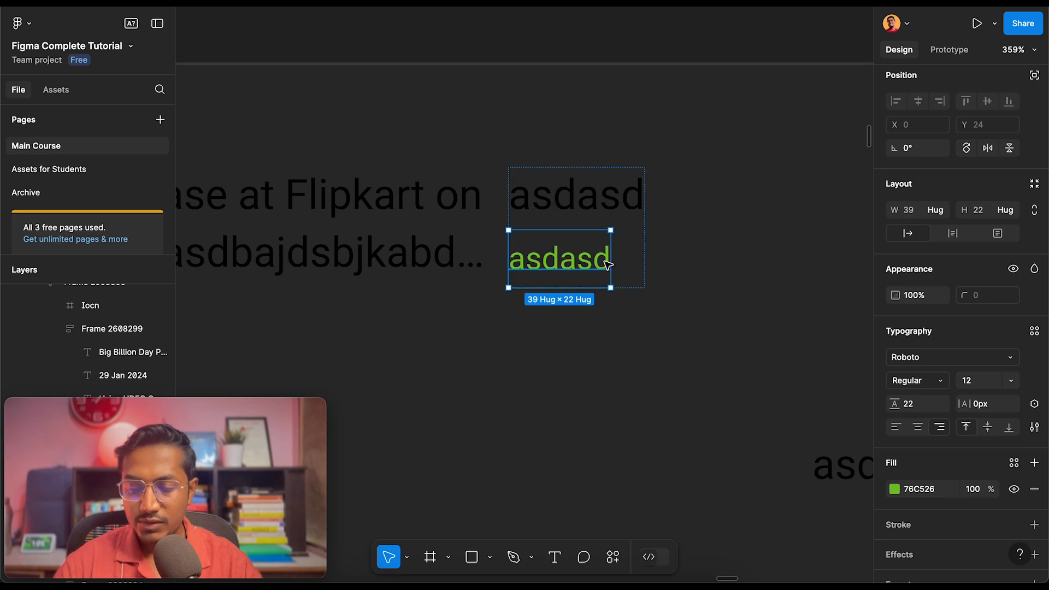
click(946, 213)
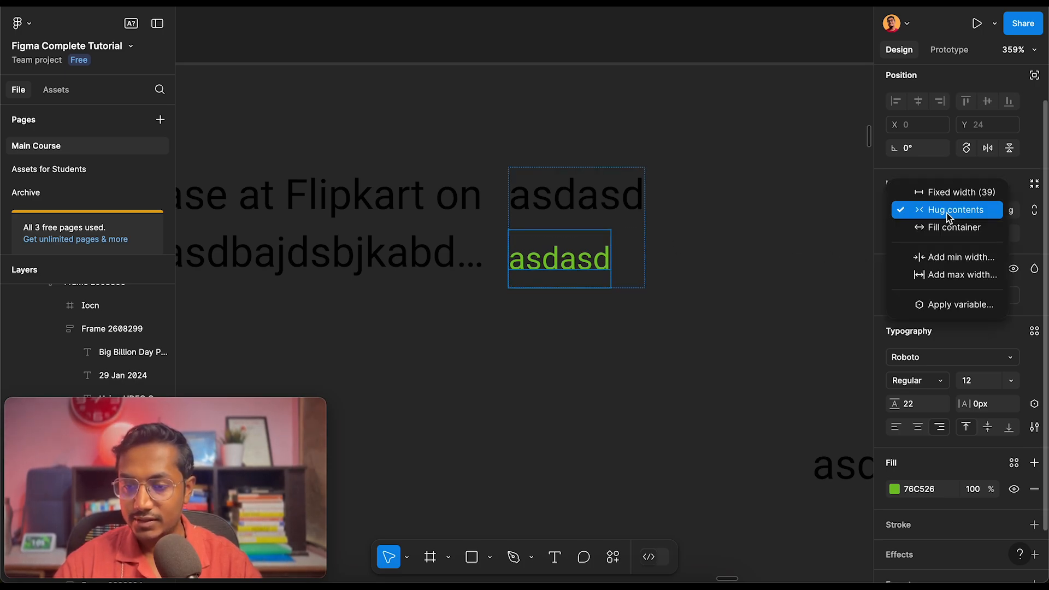
click(992, 230)
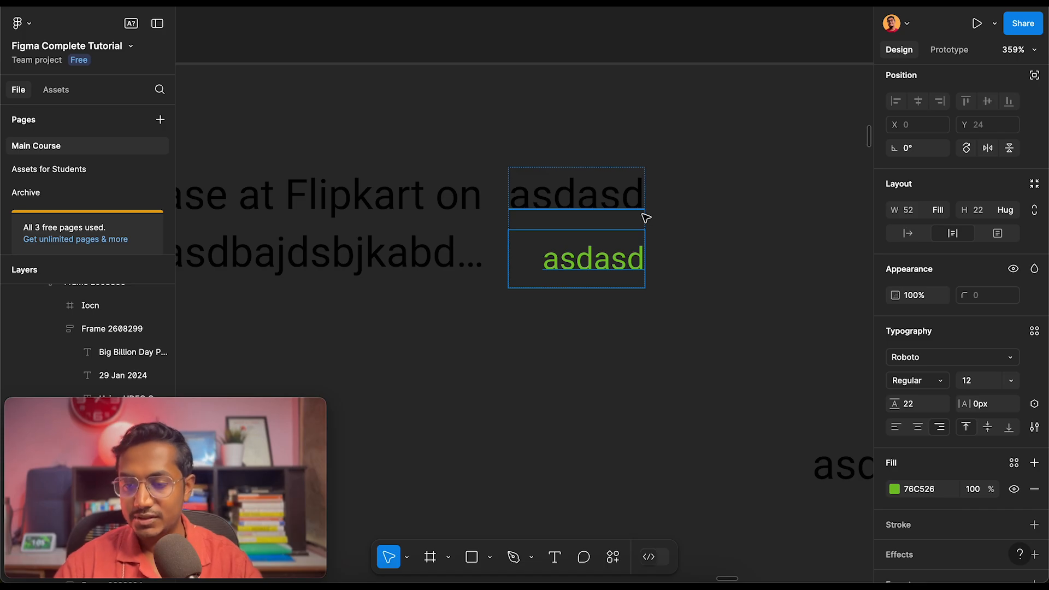
double_click(626, 237)
Align the contents of the nested amount frame to its right edge
scroll(938, 283, down, 1)
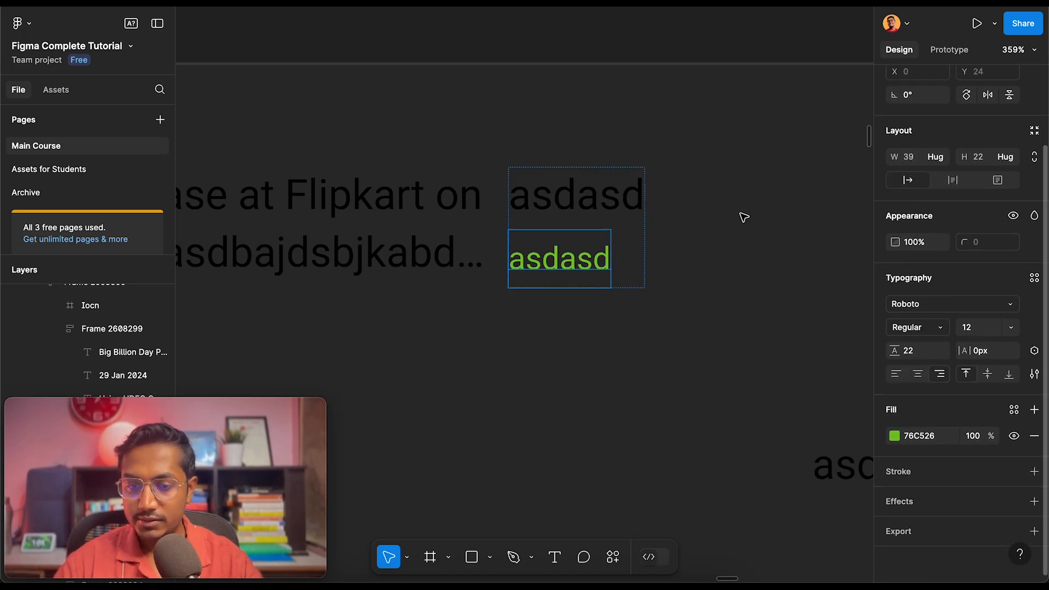
click(642, 240)
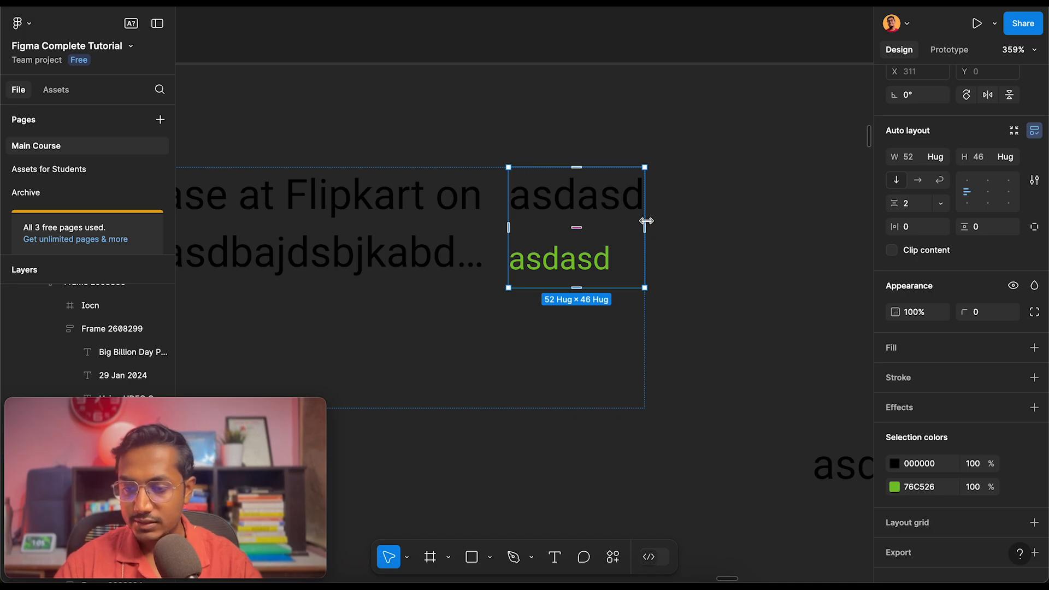
click(1012, 194)
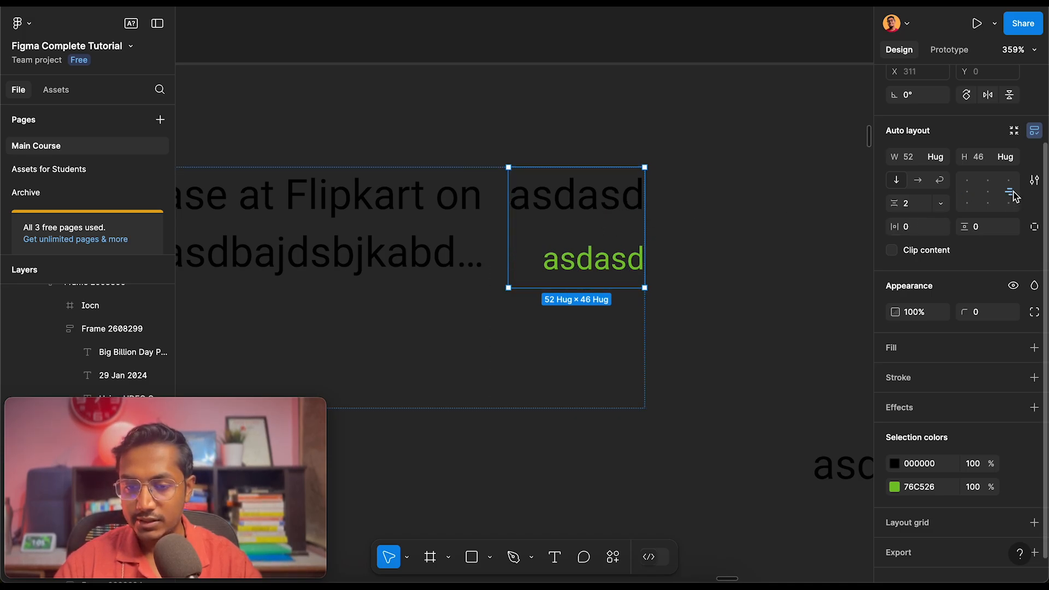
Set the green "asdasd" text's width to Fill container within the right-aligned nested frame
click(605, 261)
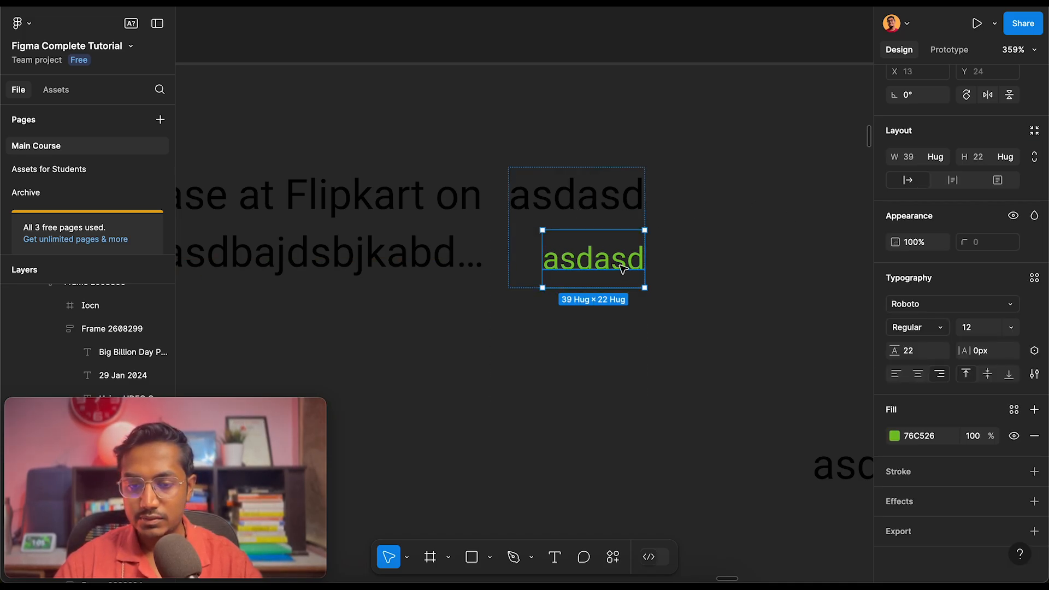
click(935, 157)
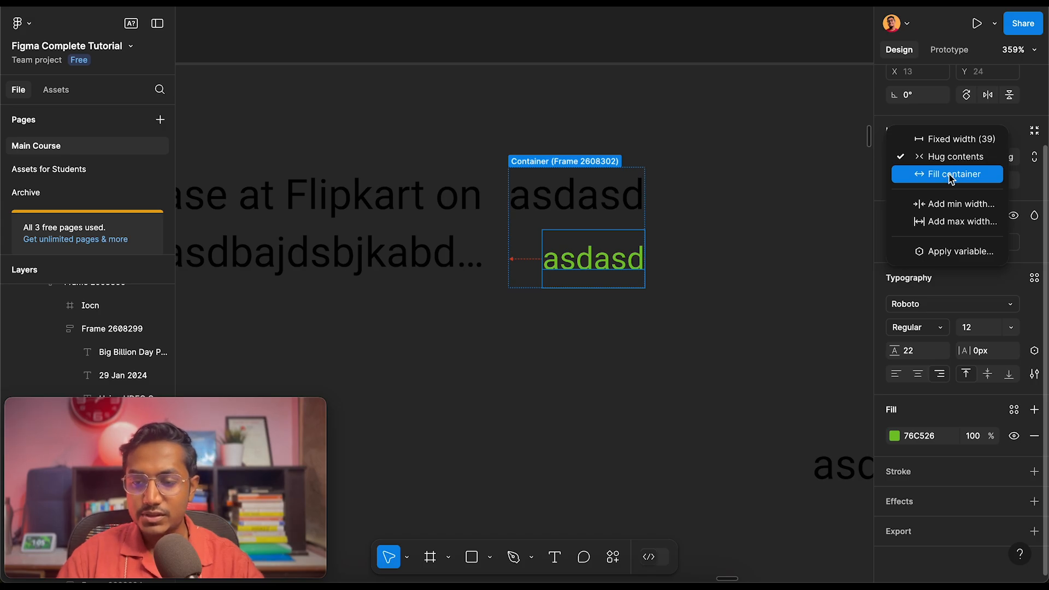
click(950, 179)
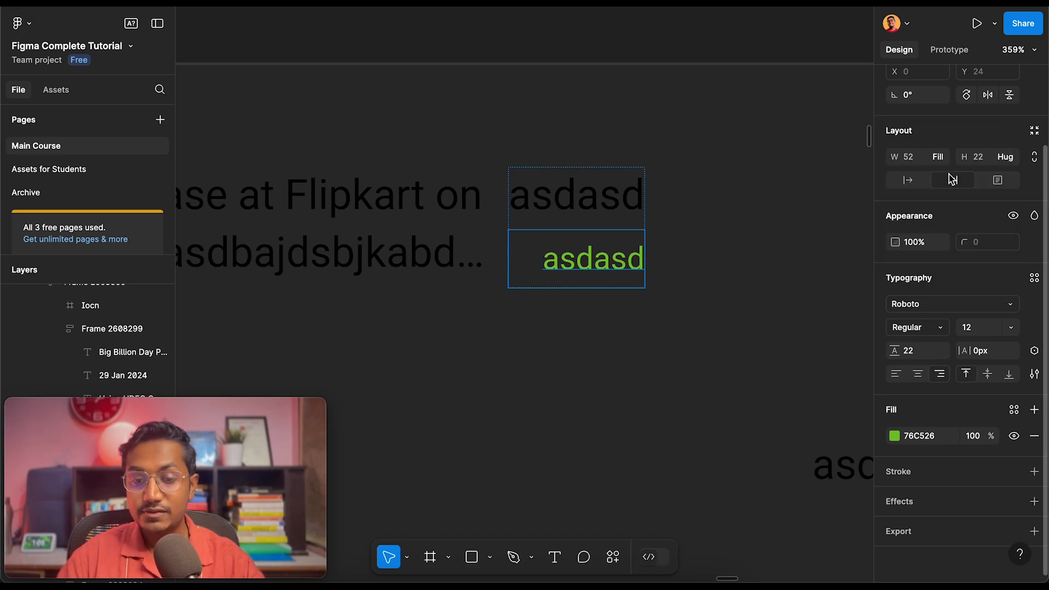
Try replacing the black amount text with the longer "asdasdasdasdasdasd", and undo it
click(620, 204)
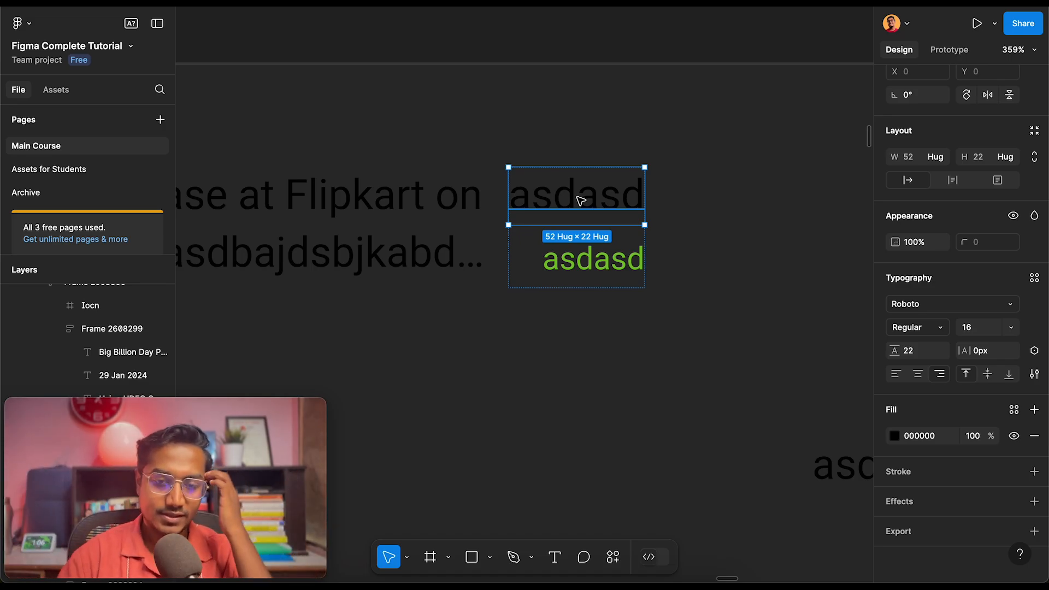
scroll(580, 201, down, 5)
click(303, 208)
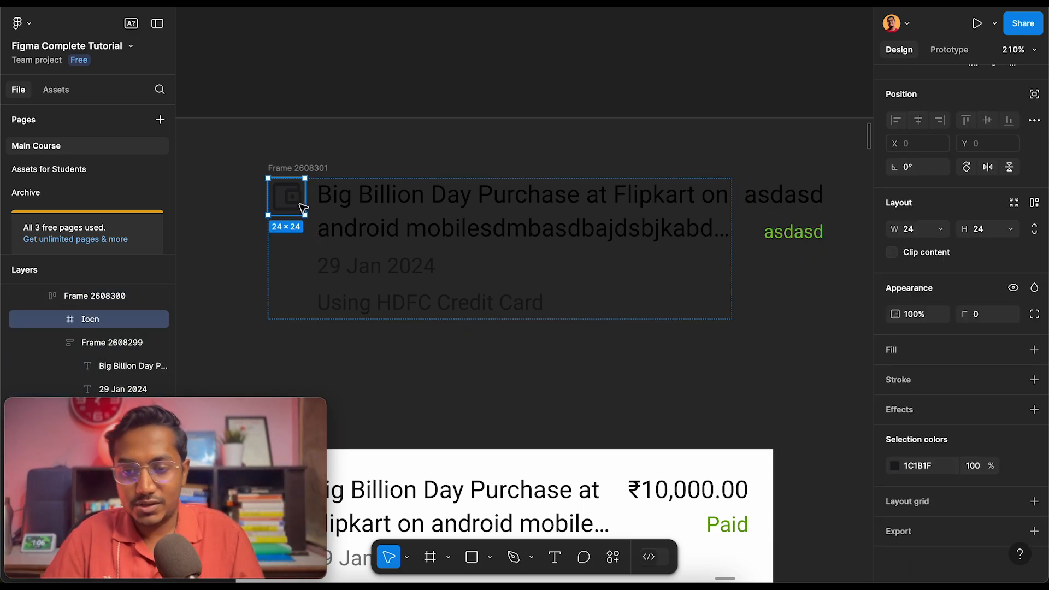
click(463, 206)
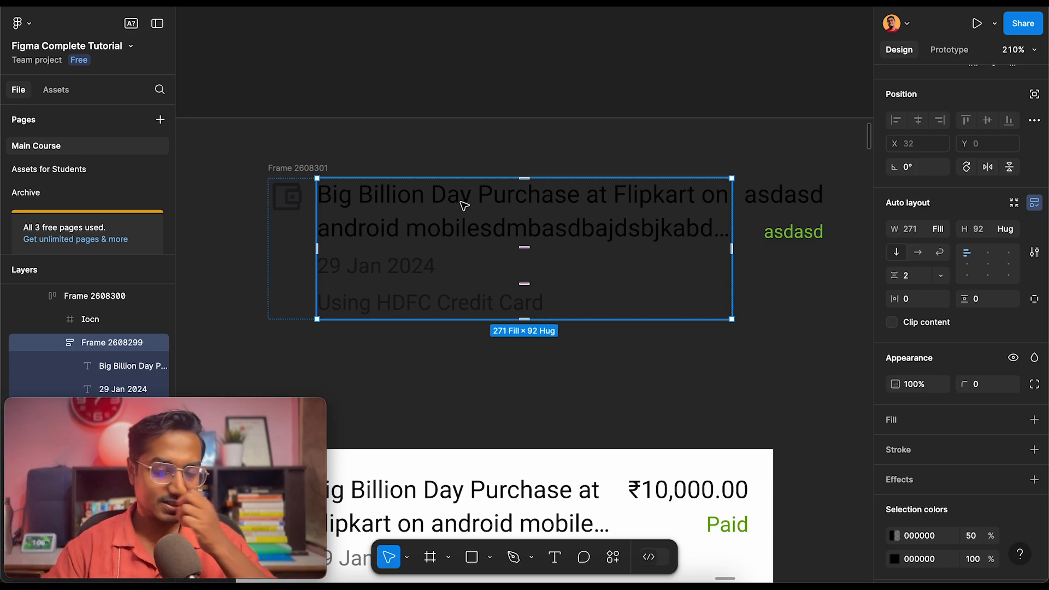
click(787, 199)
click(786, 198)
double_click(786, 197)
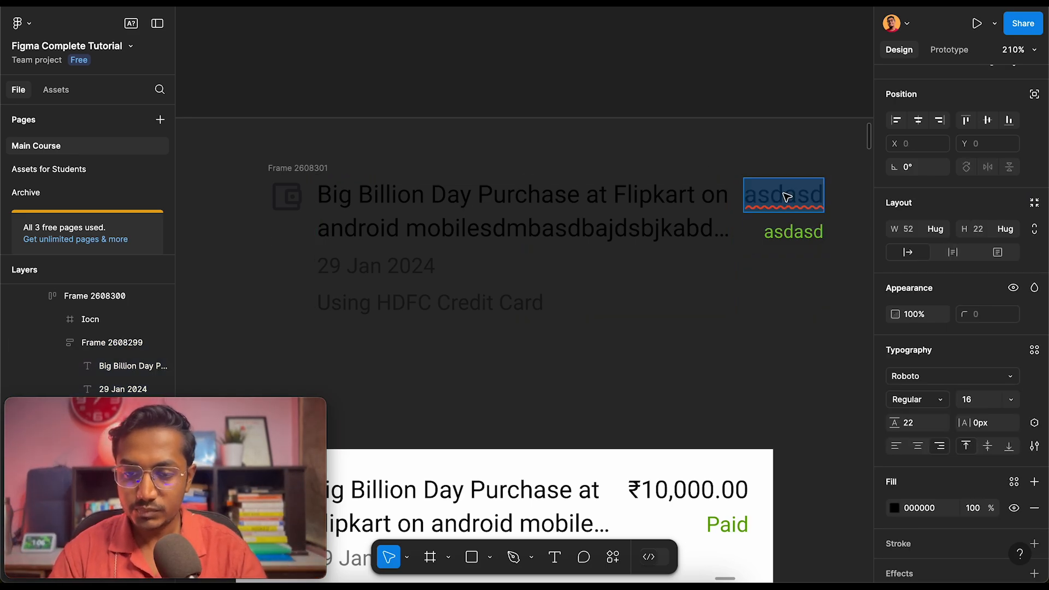
text(asdasdasdasdasdasd)
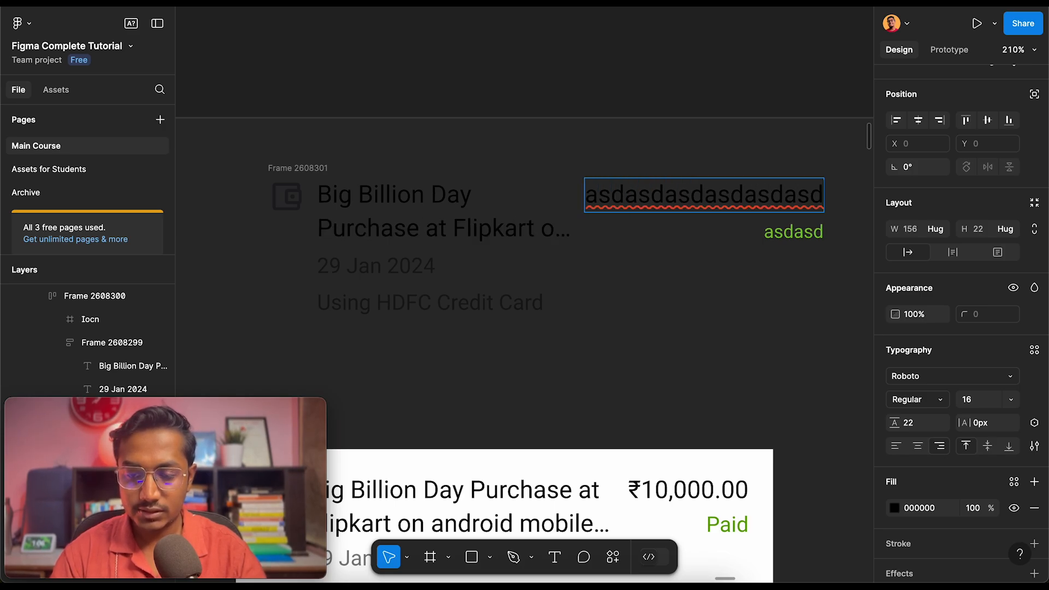
key(ctrl+z)
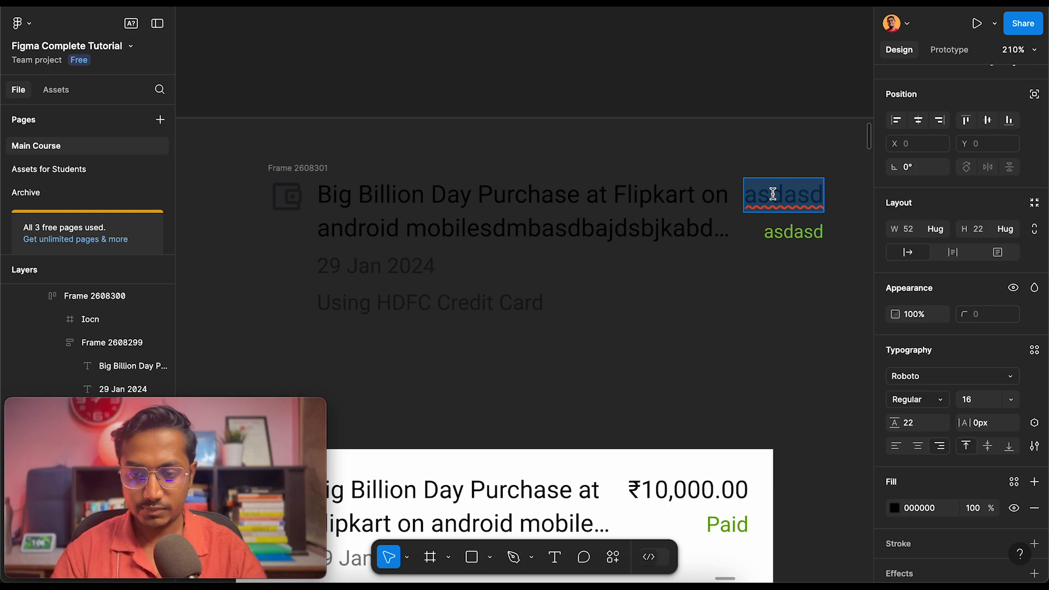
Replace the black "asdasd" amount text with "10.0"
click(790, 234)
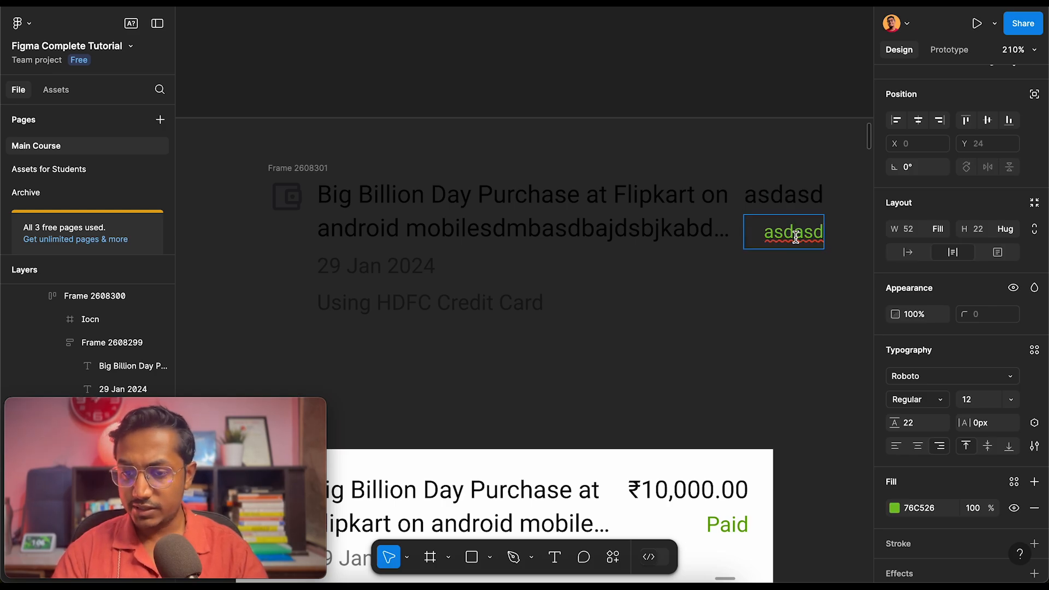
double_click(780, 196)
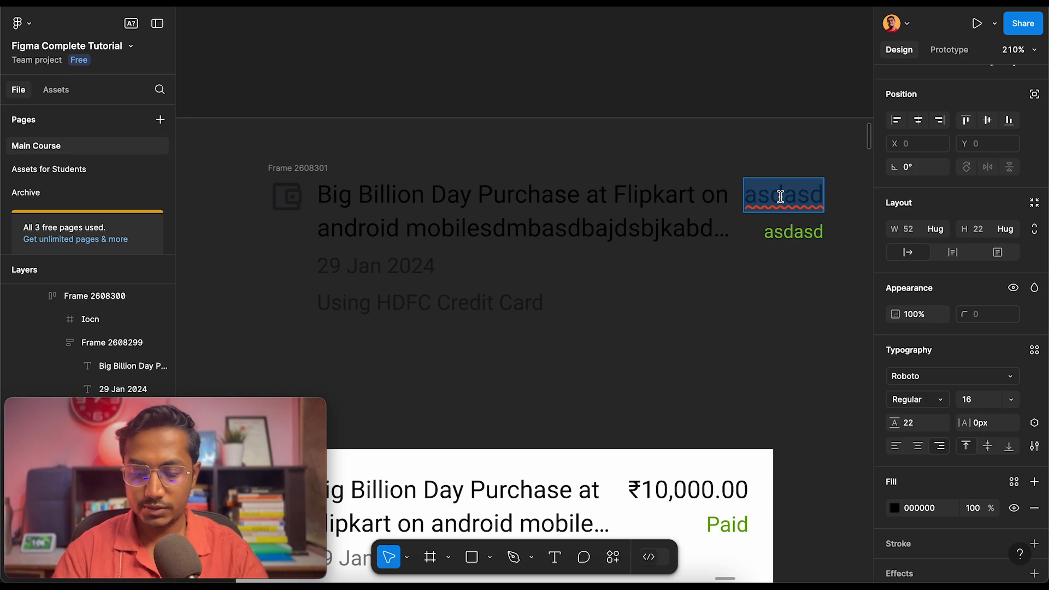
text(10.0)
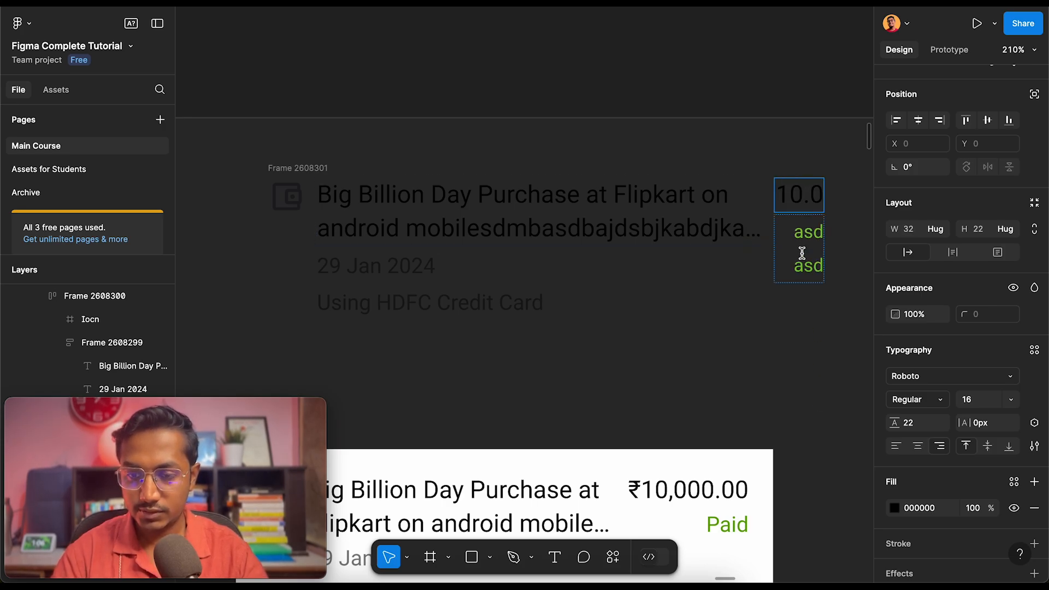
key(Escape)
Set the green "asdasd" text's width to Hug contents
click(814, 245)
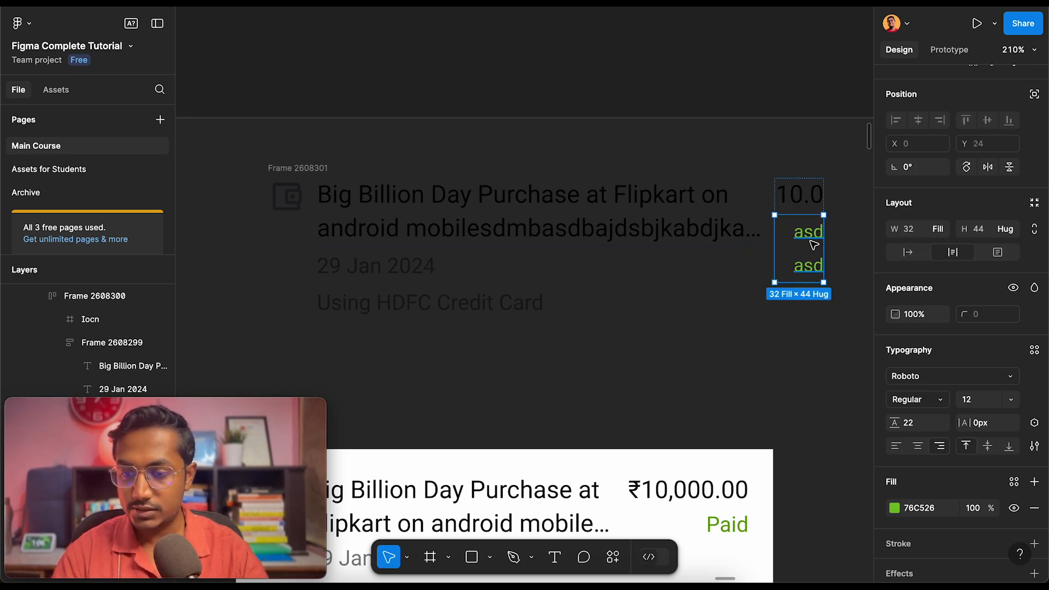
click(938, 228)
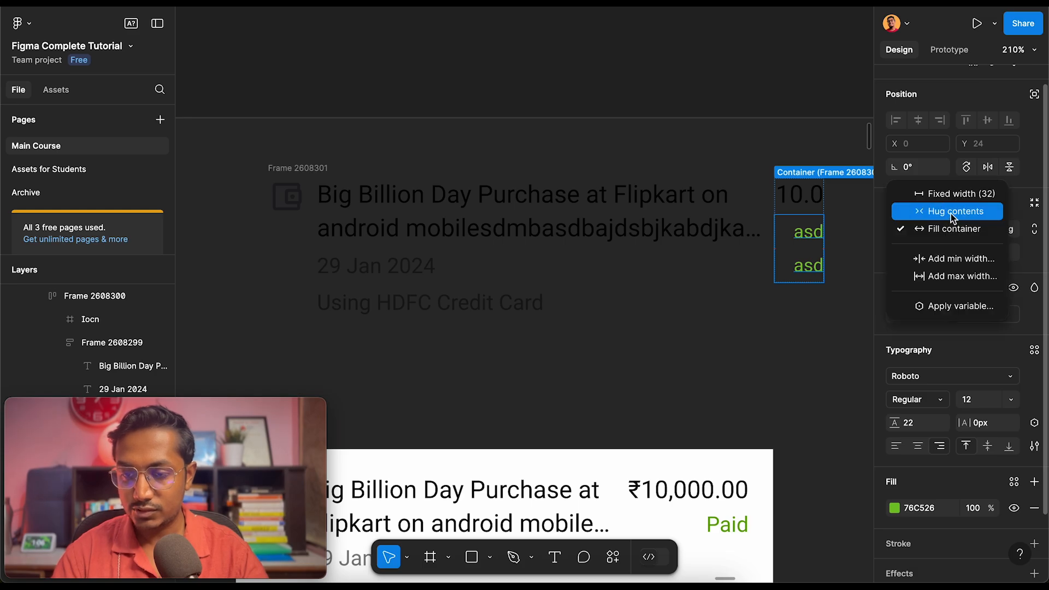
click(950, 214)
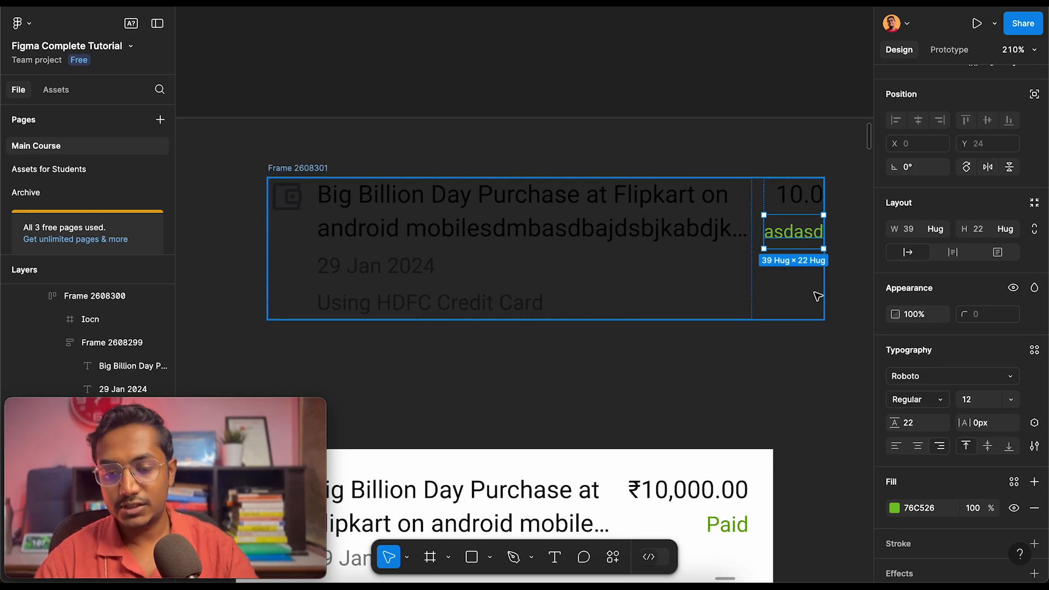
Examine the Fill and Hug sizing of the outer frame, the purchase title, the amount and the green text
click(856, 290)
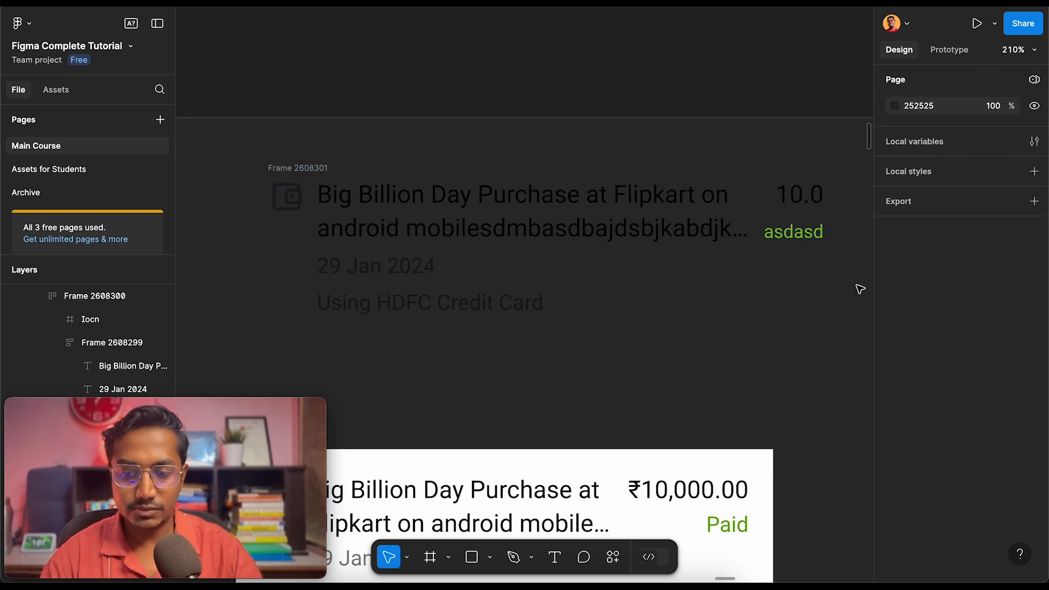
click(291, 170)
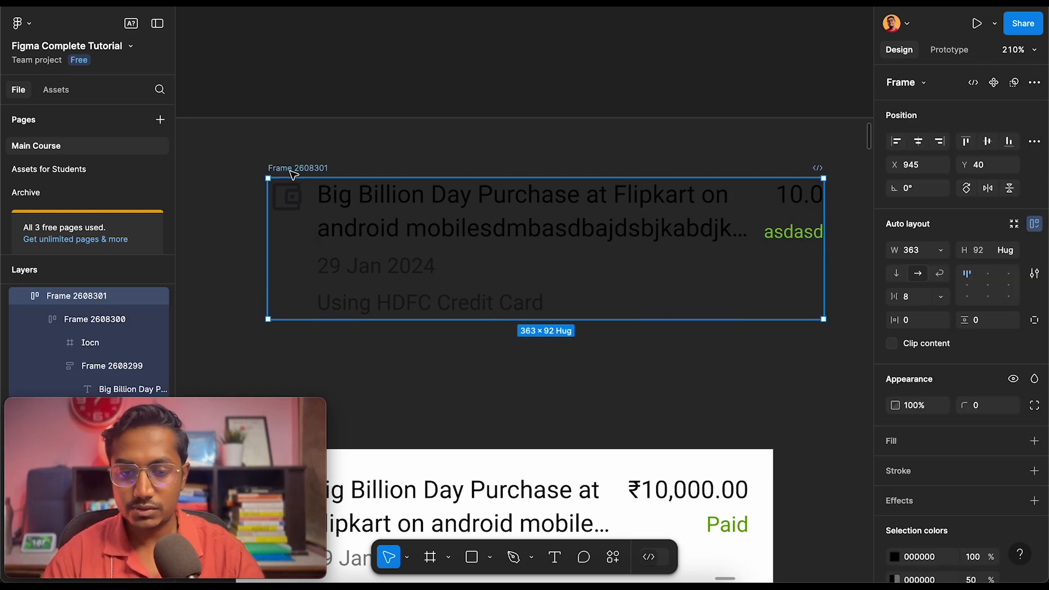
click(793, 229)
double_click(794, 231)
click(810, 205)
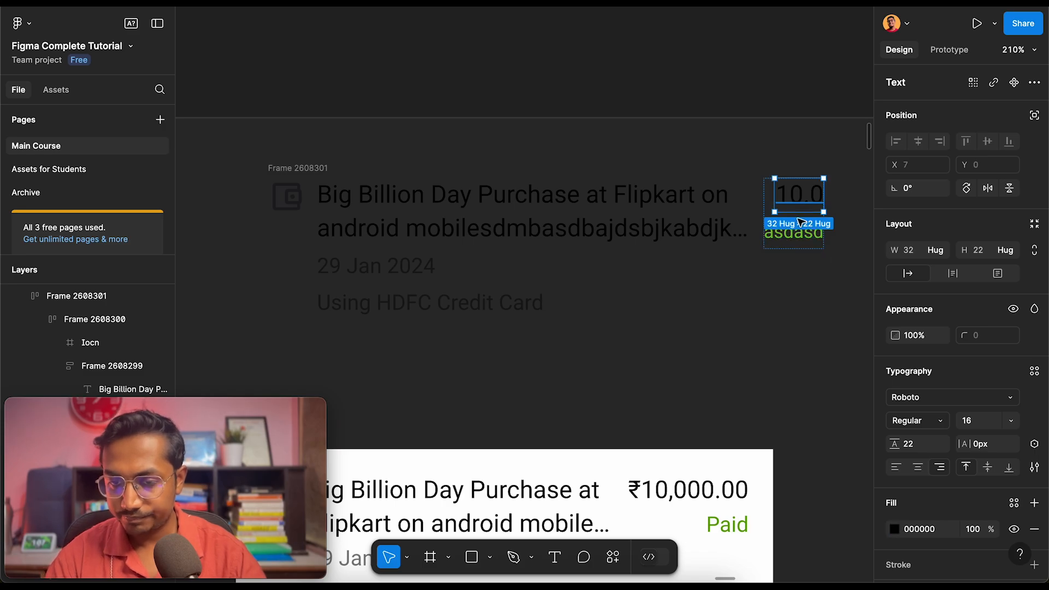
click(303, 169)
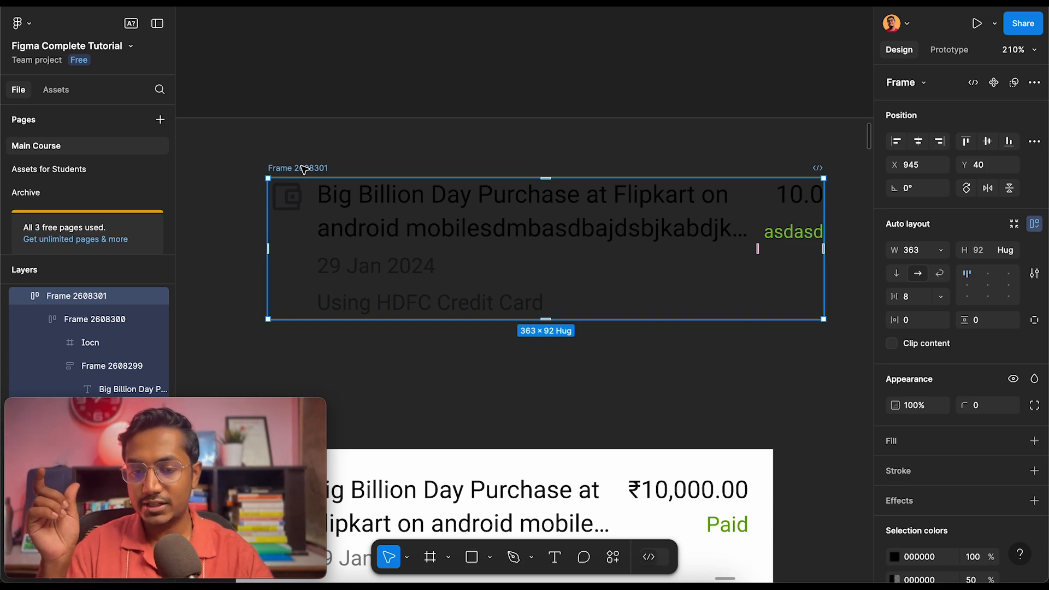
super+click(492, 224)
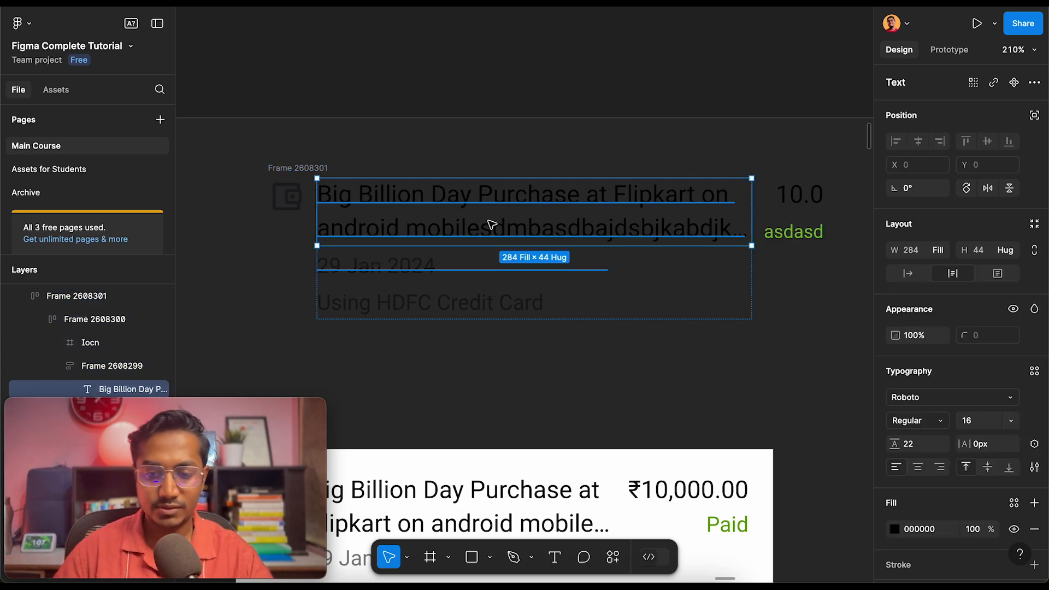
click(808, 203)
double_click(803, 201)
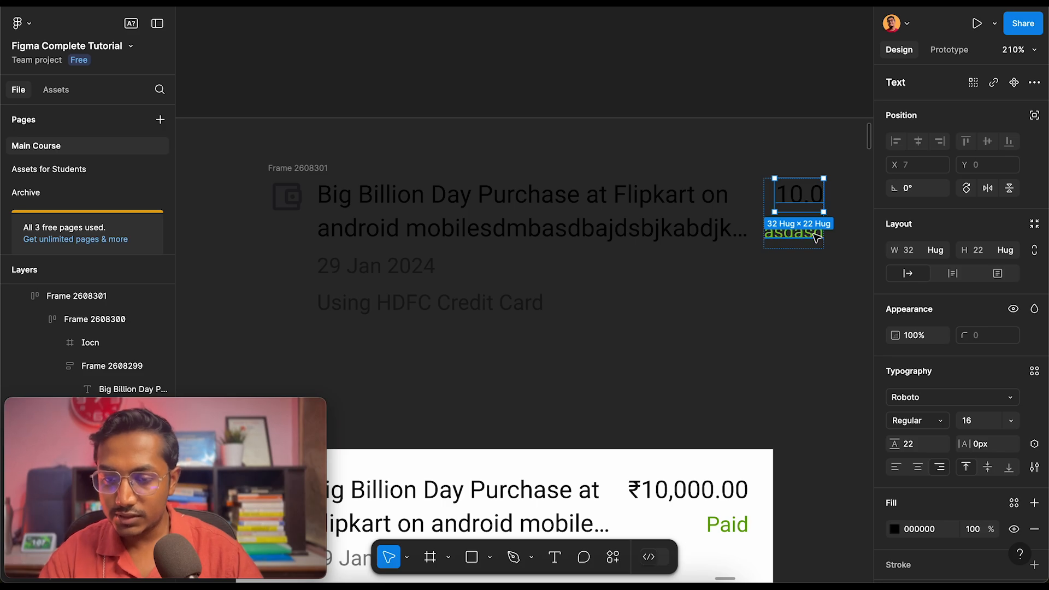
Examine the width and height sizing of the amount text, its enclosing frame, the purchase details frame, the title and the outer frame
click(816, 236)
click(812, 205)
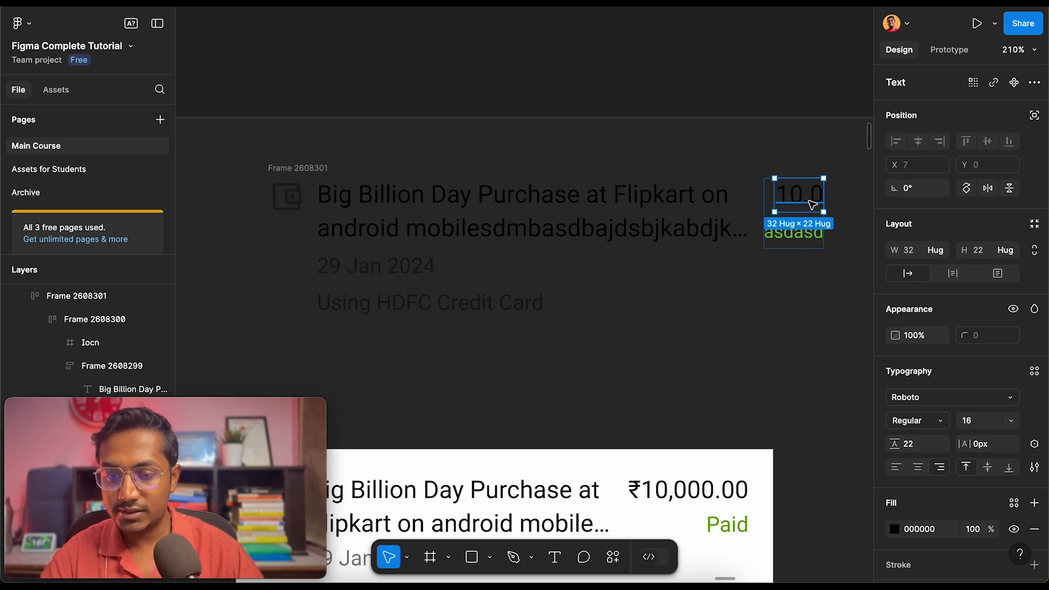
key(Escape)
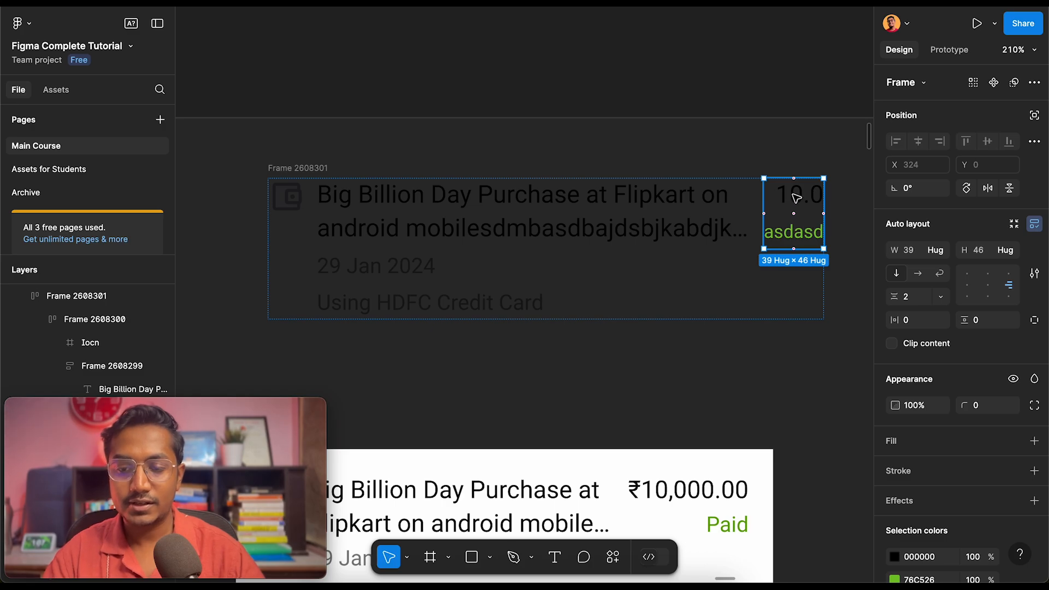
click(808, 204)
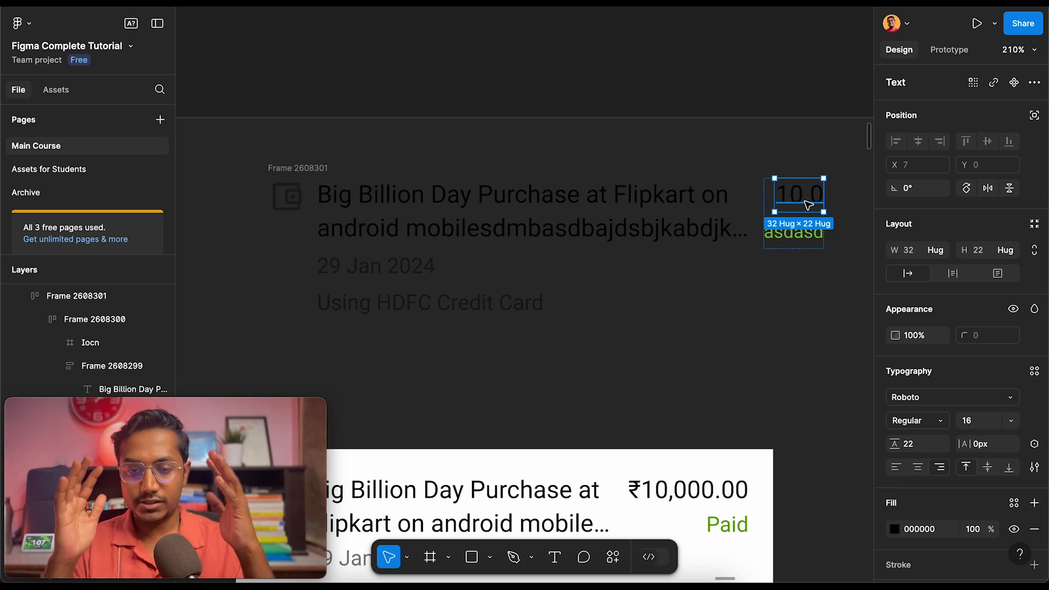
click(484, 210)
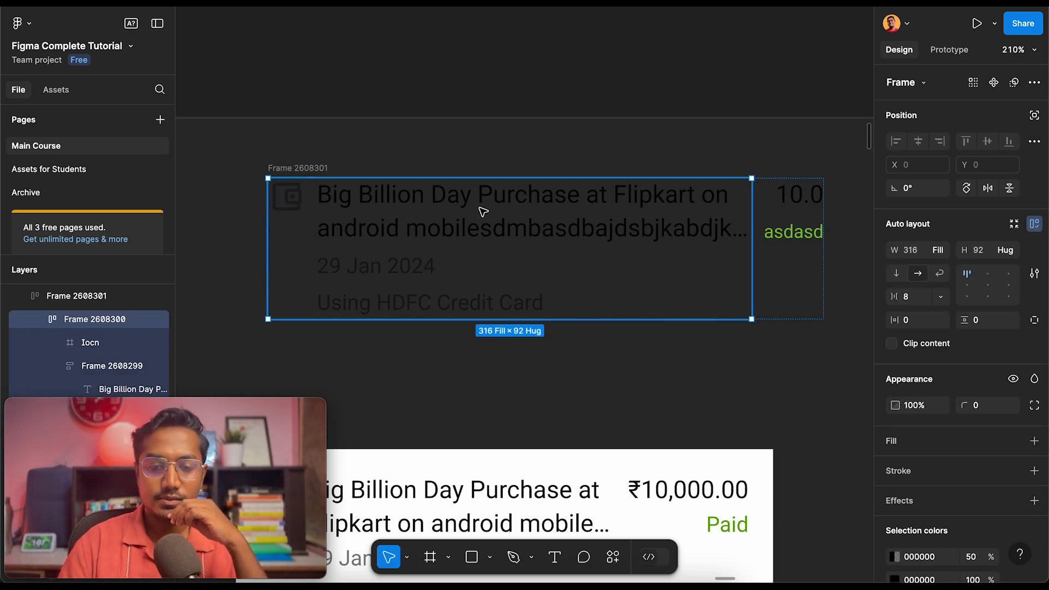
click(414, 216)
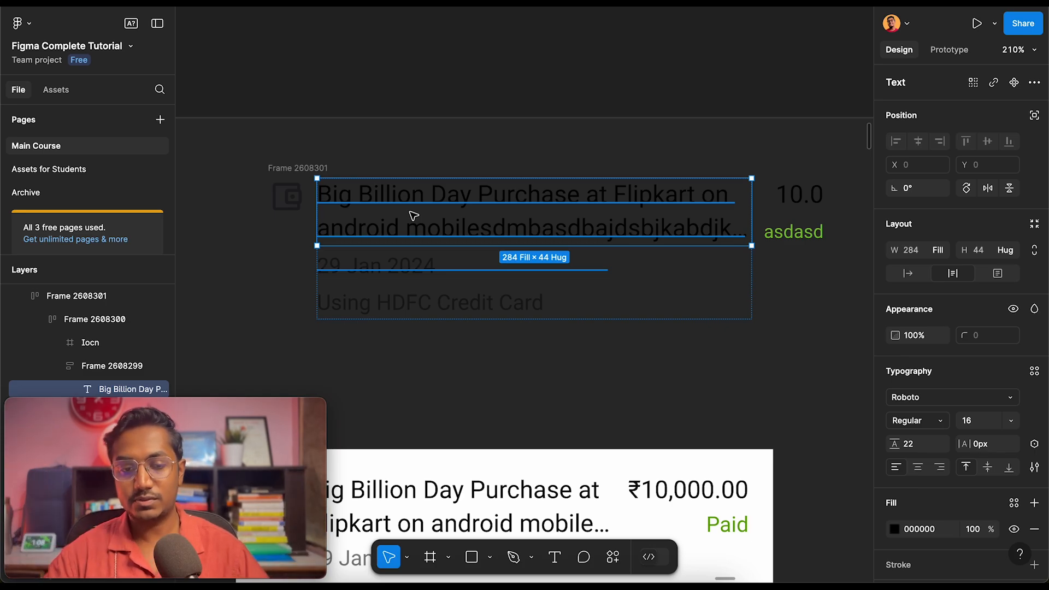
click(305, 167)
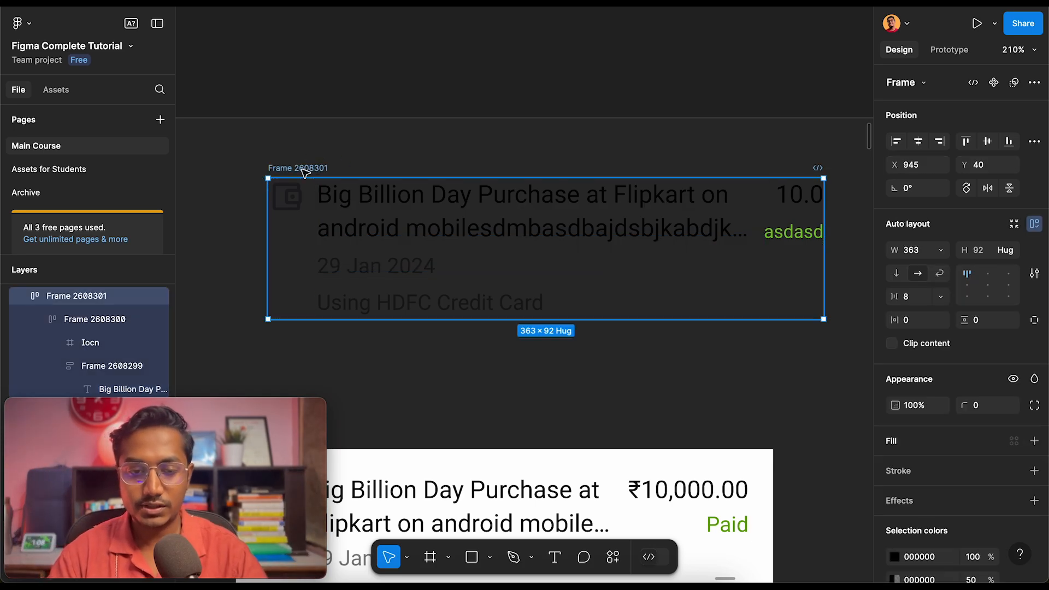
Inspect the wallet icon's fixed size in the rebuilt card, plus the auto layout settings of the outer frame and amount-and-status frame
click(298, 212)
click(298, 212)
scroll(298, 212, up, 5)
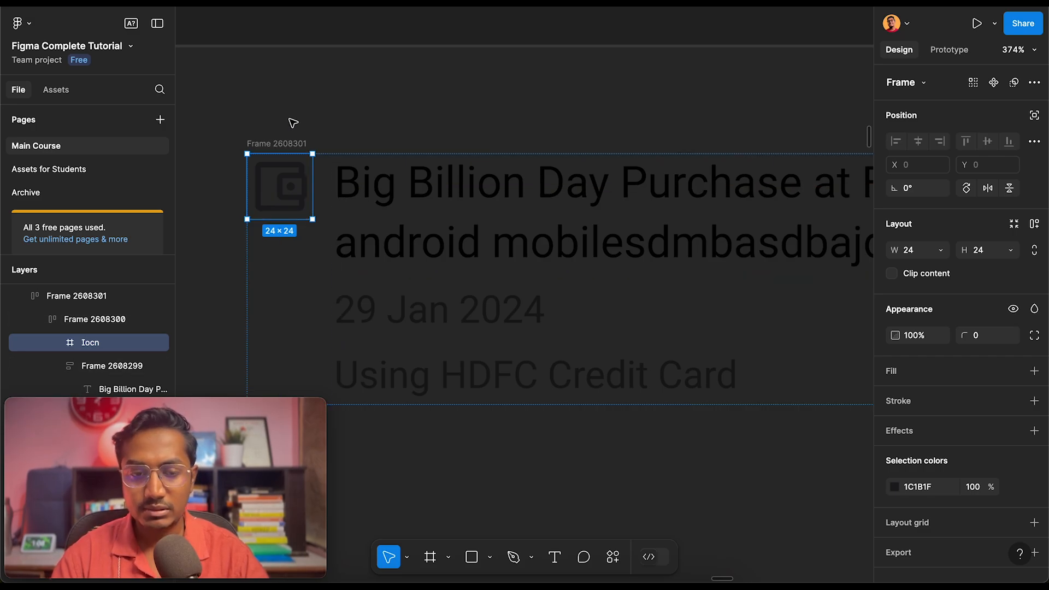
click(293, 122)
scroll(302, 133, down, 5)
click(302, 132)
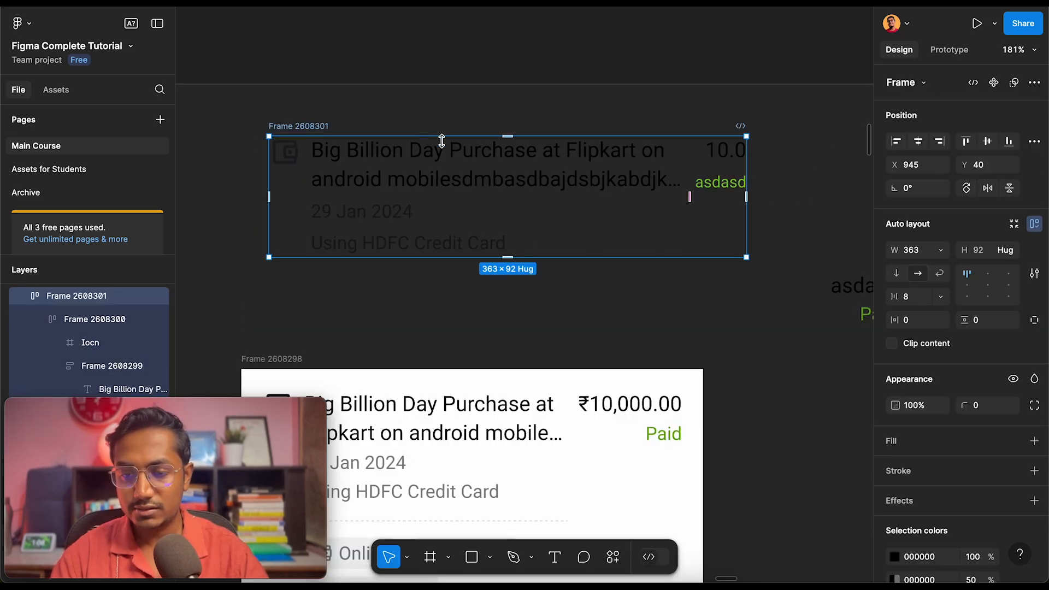
click(718, 164)
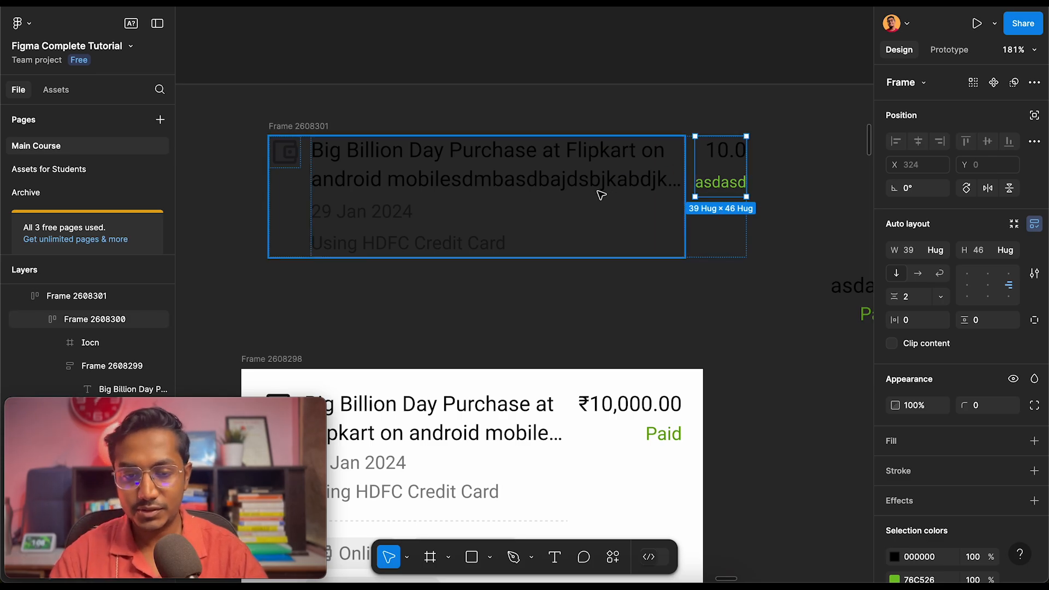
click(423, 108)
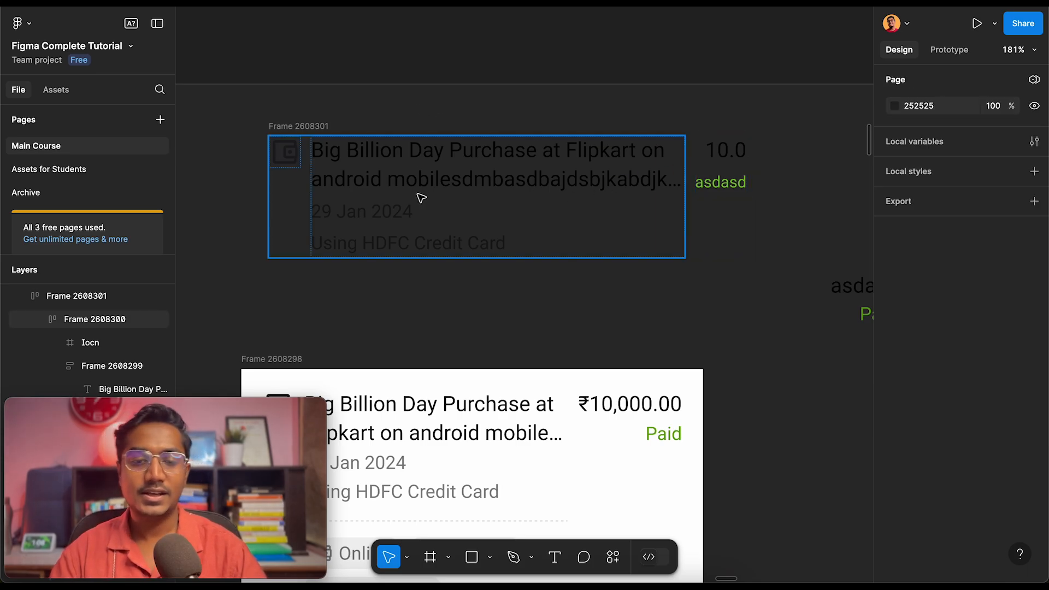
Inspect the spacing and sizing of the details column with its divider and tags in the finished white reference card
scroll(421, 197, down, 10)
click(370, 188)
double_click(370, 188)
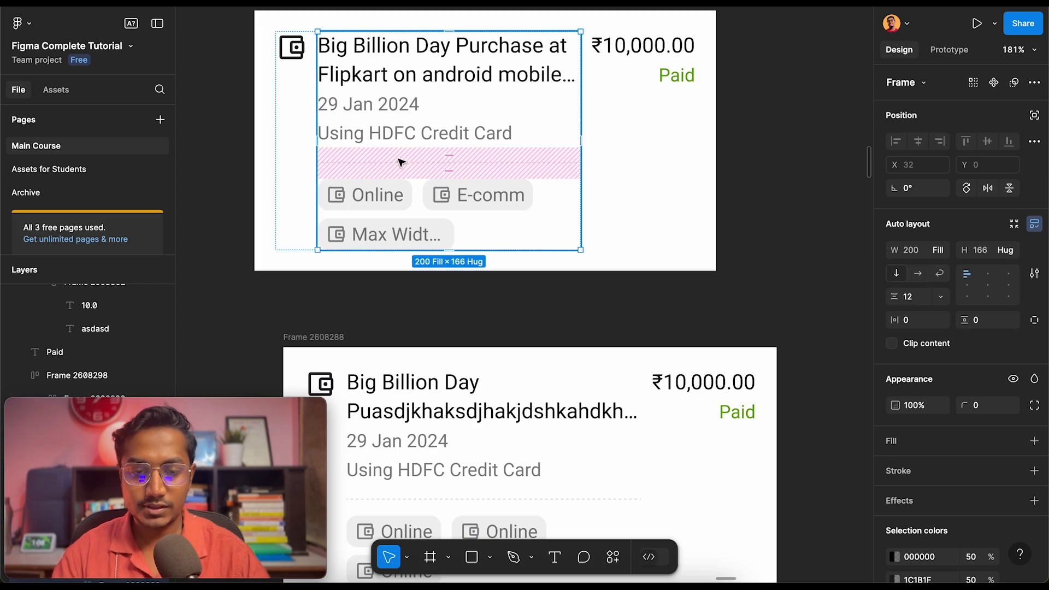
scroll(295, 235, up, 4)
scroll(295, 235, left, 2)
click(280, 231)
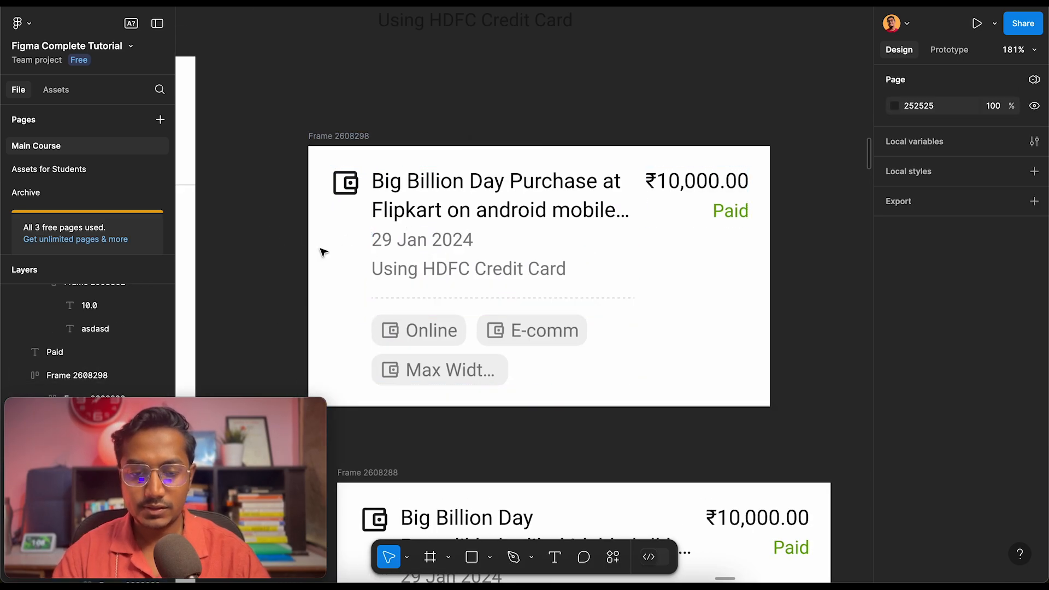
Examine the dashed divider in the Frame 2608298 card and the title and detail texts in Frame 2608301
super+click(459, 300)
scroll(461, 304, up, 10)
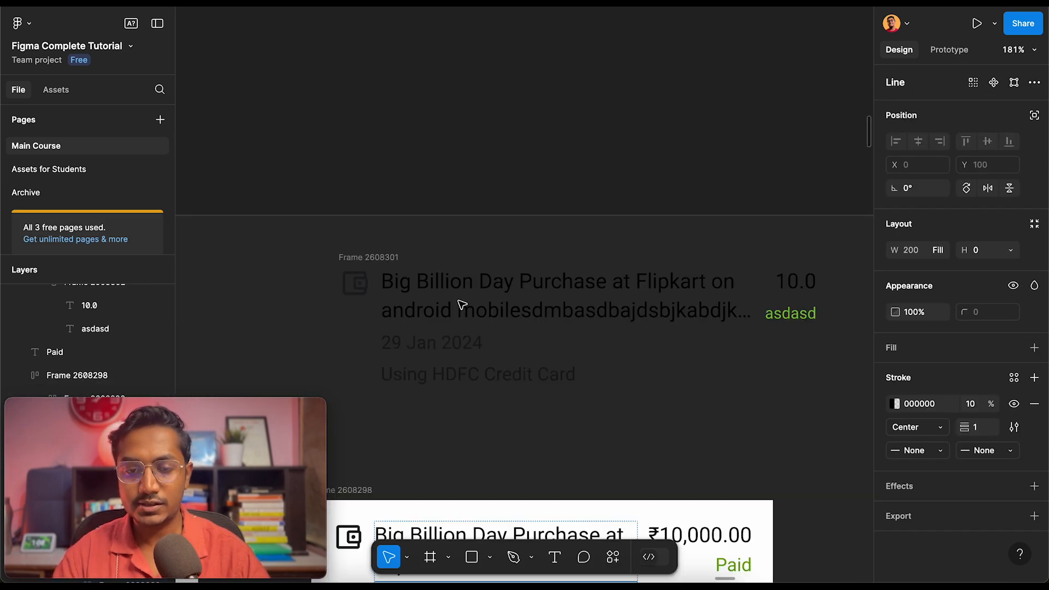
click(440, 312)
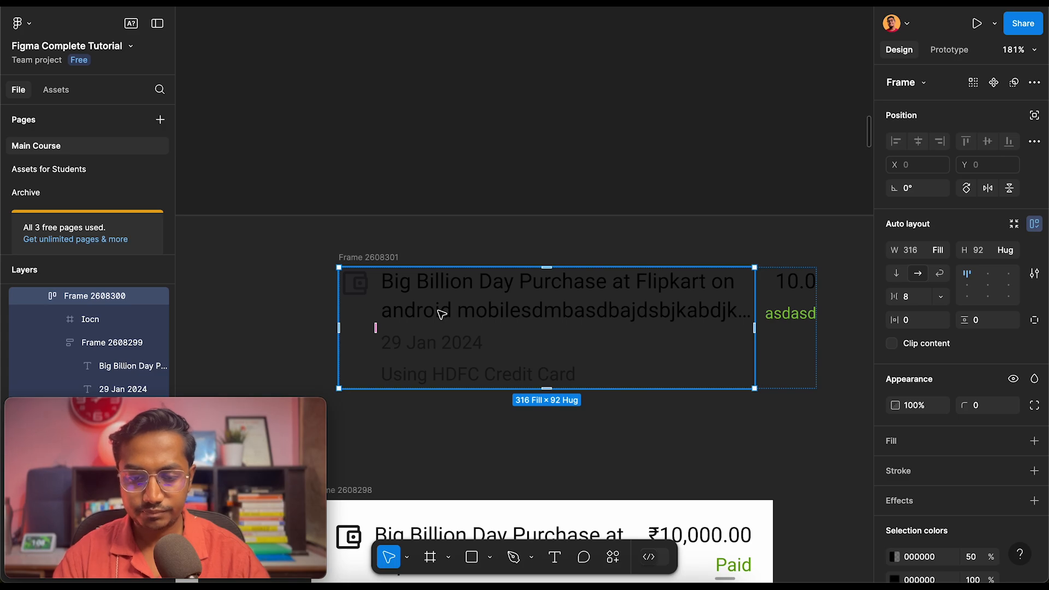
double_click(440, 313)
click(437, 312)
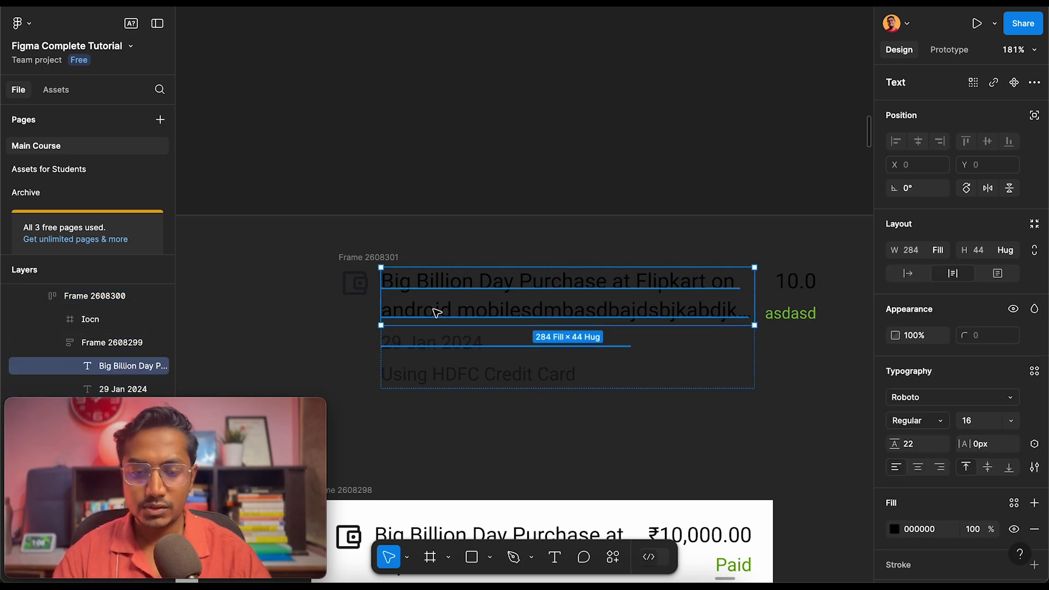
scroll(435, 309, down, 4)
click(429, 329)
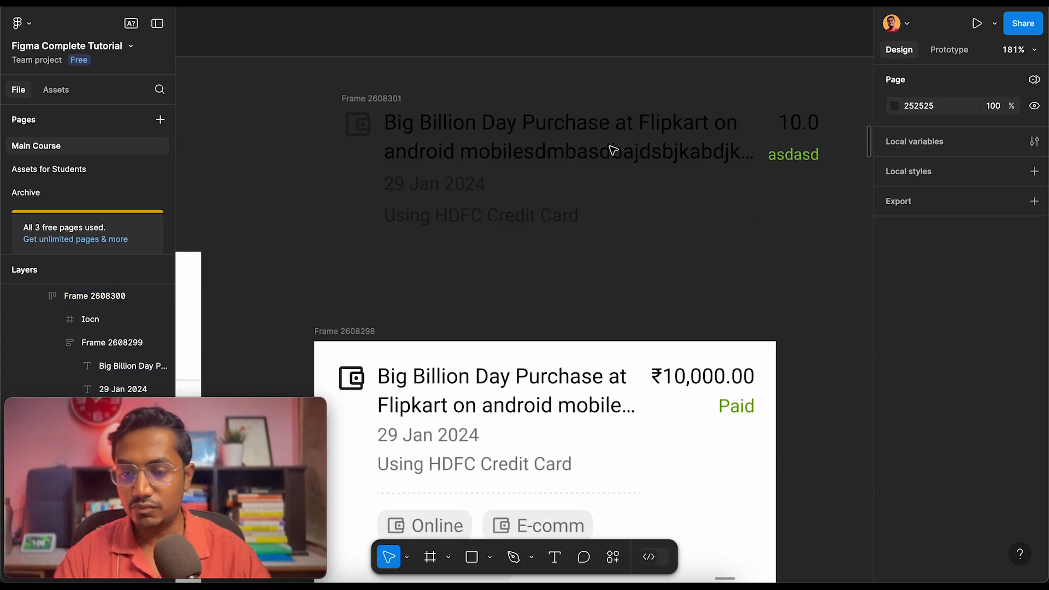
scroll(464, 117, down, 10)
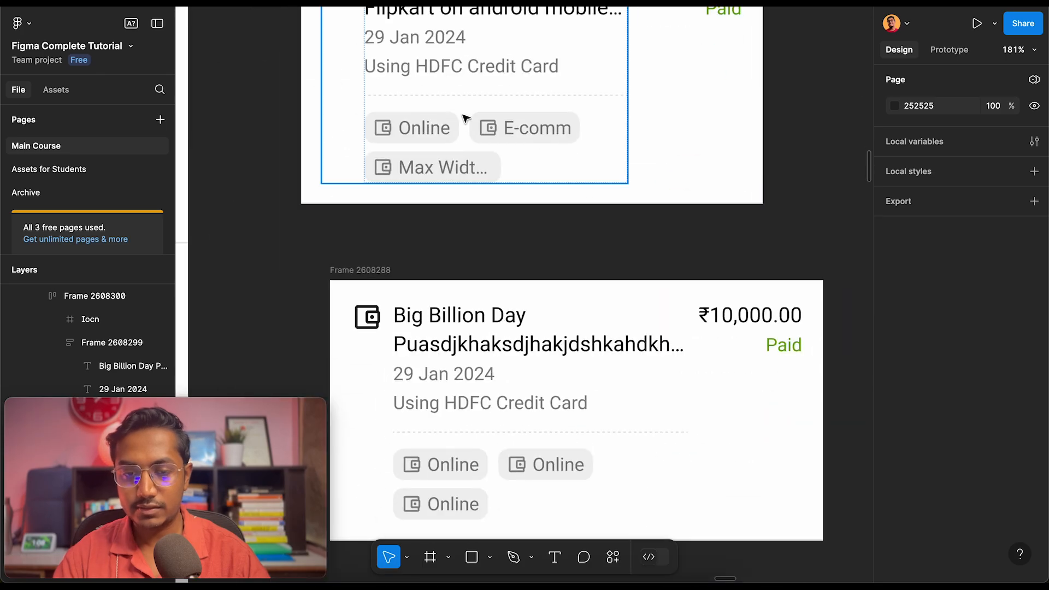
scroll(451, 155, up, 3)
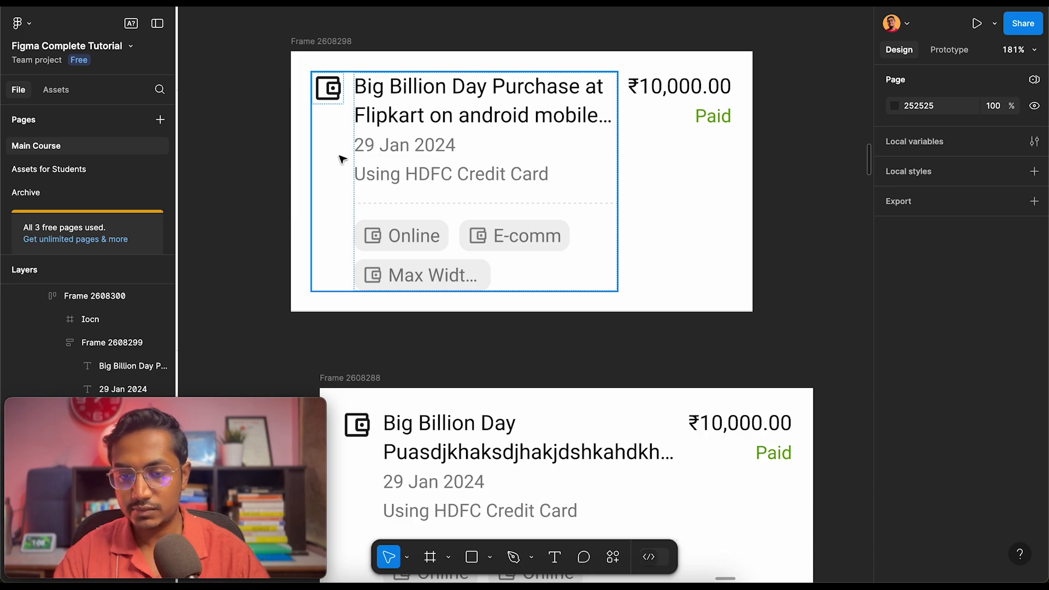
Paste the dashed divider line from the Frame 2608298 card into Frame 2608301's text stack, beneath the credit card line
click(546, 204)
scroll(548, 209, up, 5)
scroll(548, 209, up, 3)
click(462, 386)
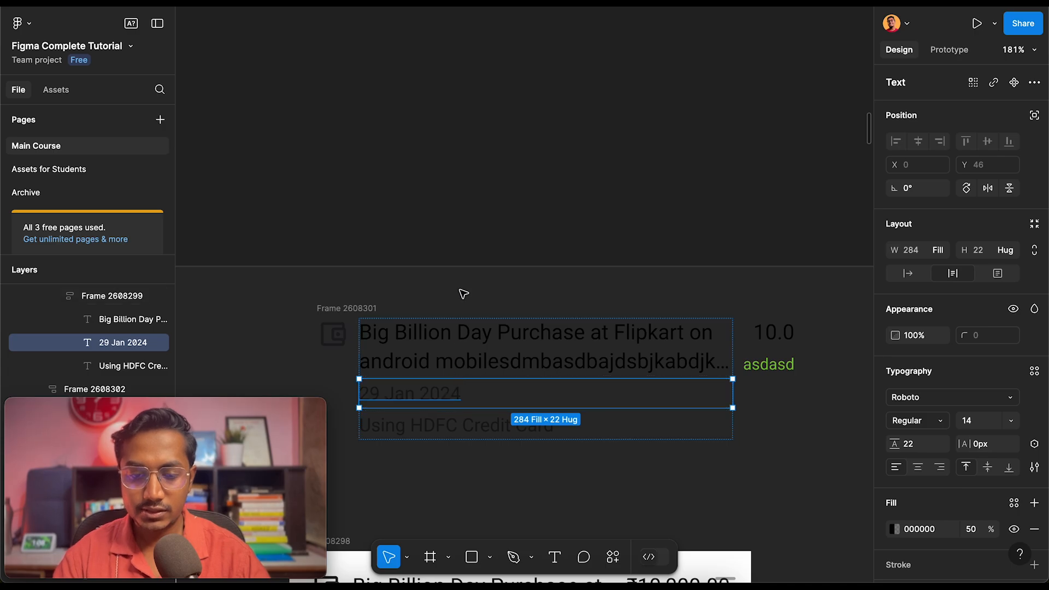
click(441, 298)
click(421, 363)
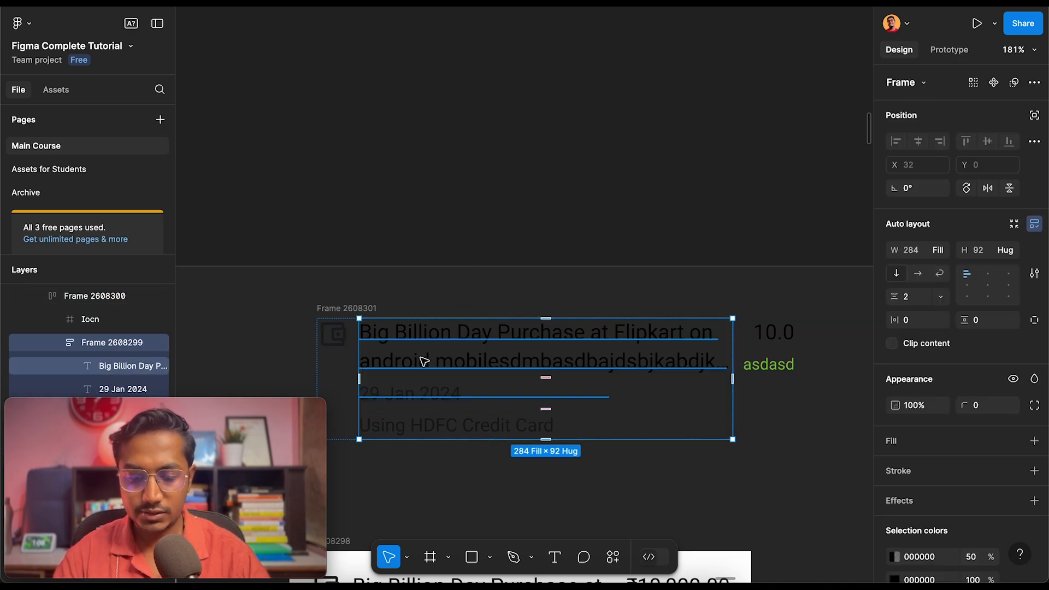
key(super+v)
scroll(409, 401, down, 3)
click(408, 403)
scroll(416, 382, up, 5)
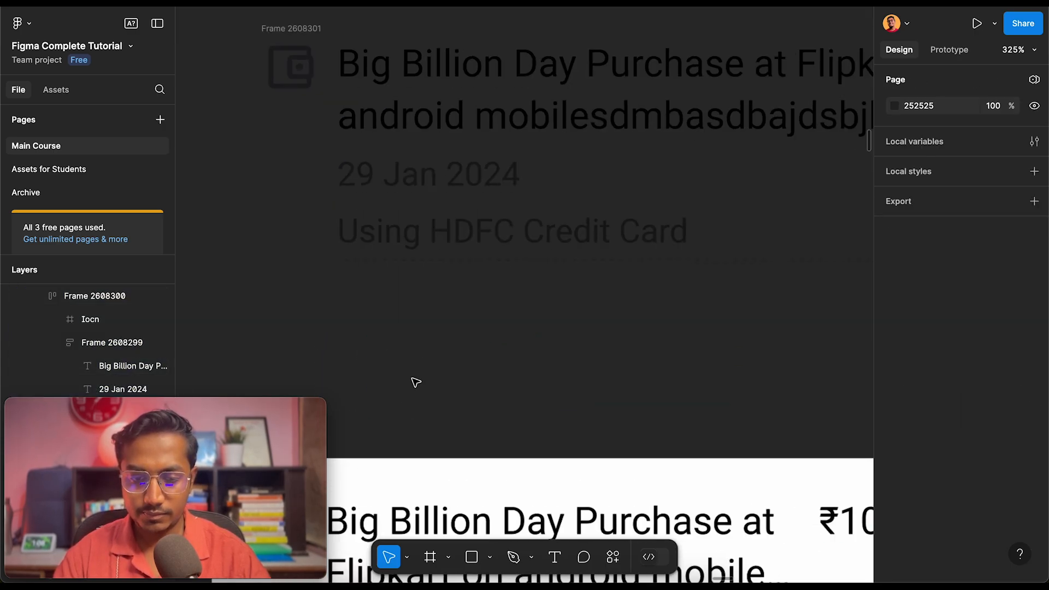
Examine the pasted divider's placement and its gap to the "Using HDFC Credit Card" text up close
scroll(416, 382, up, 3)
click(389, 337)
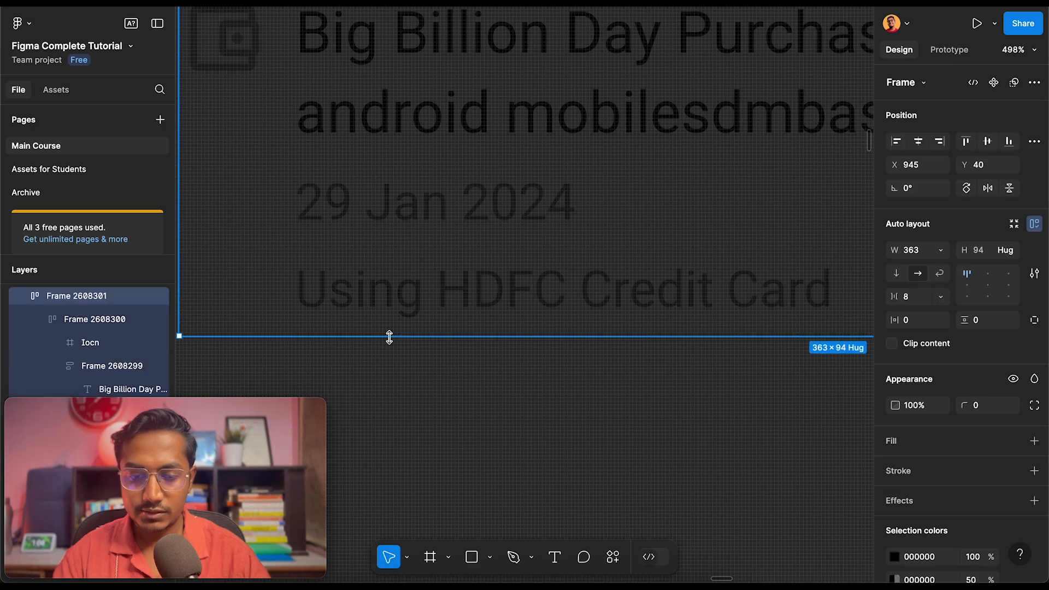
scroll(391, 334, up, 10)
click(337, 307)
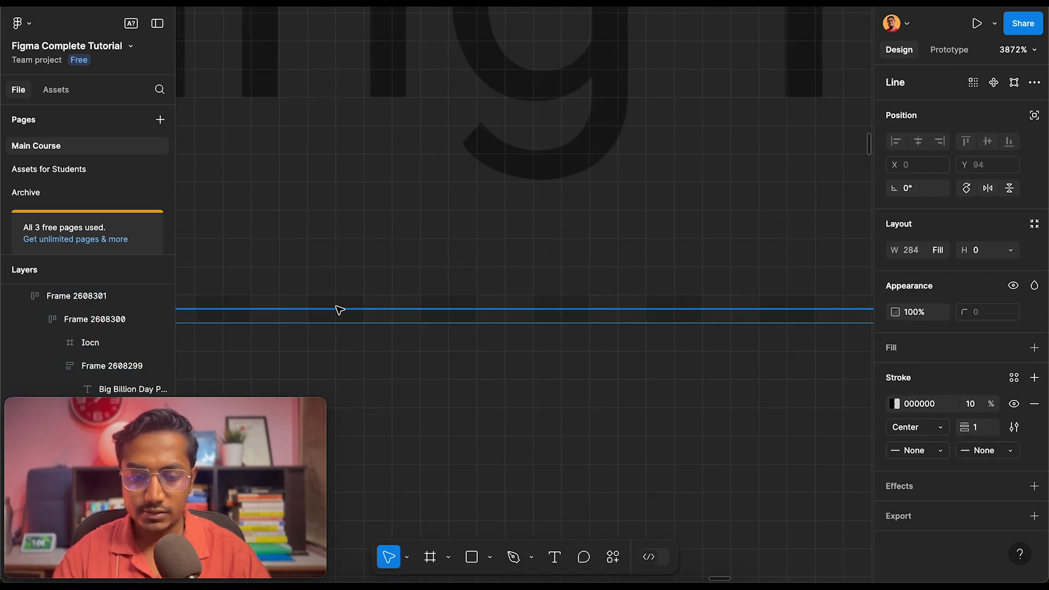
scroll(337, 307, down, 9)
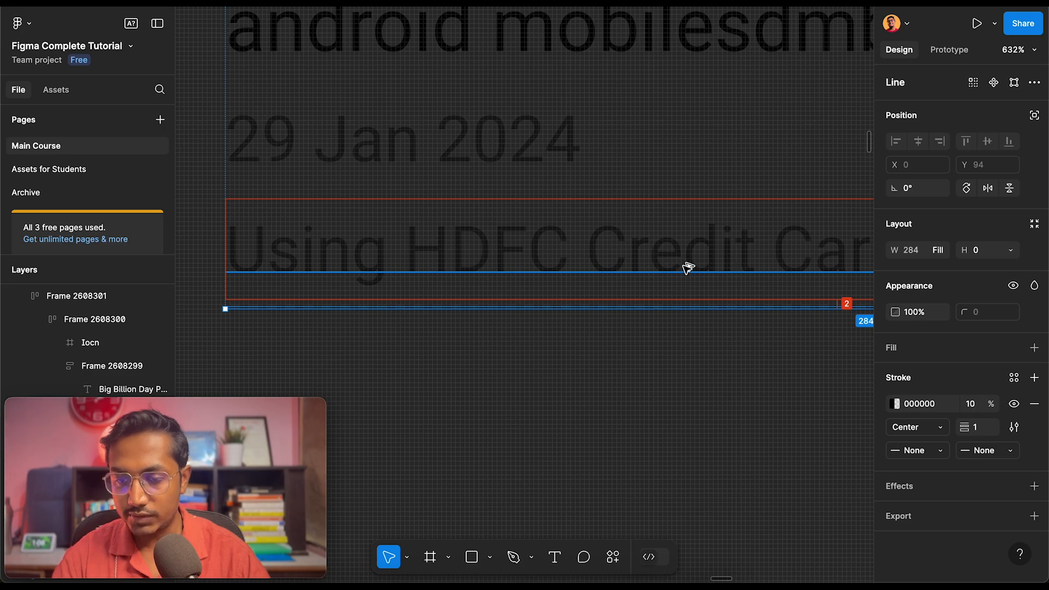
scroll(839, 309, up, 14)
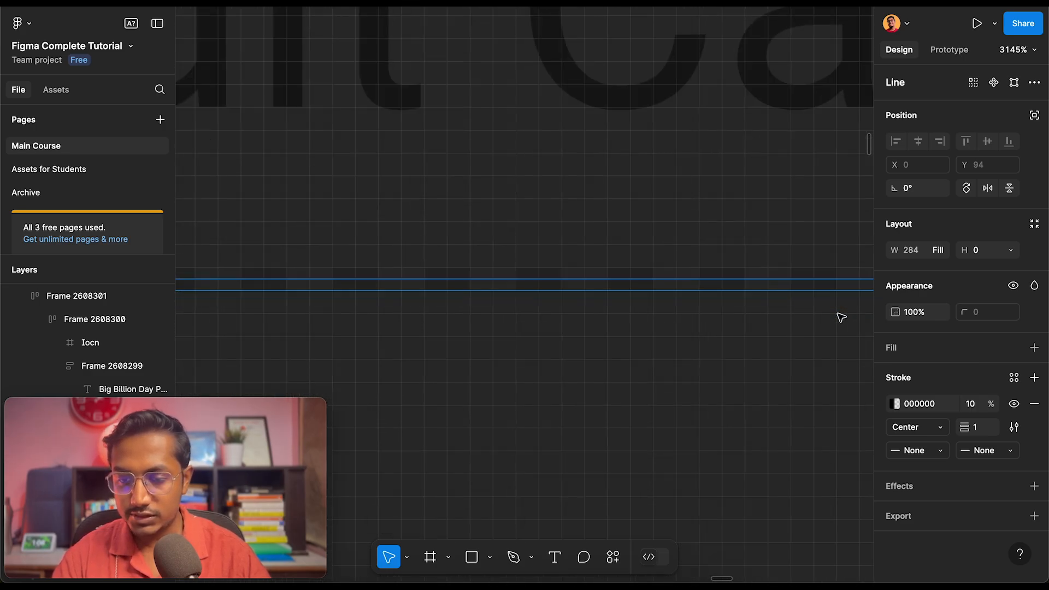
scroll(713, 268, down, 12)
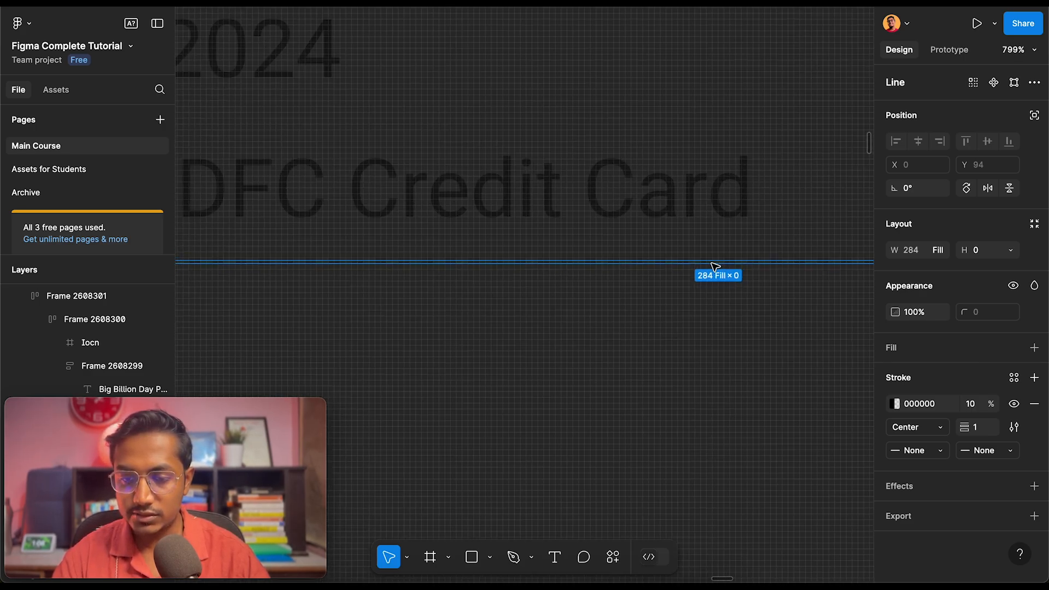
scroll(703, 270, down, 3)
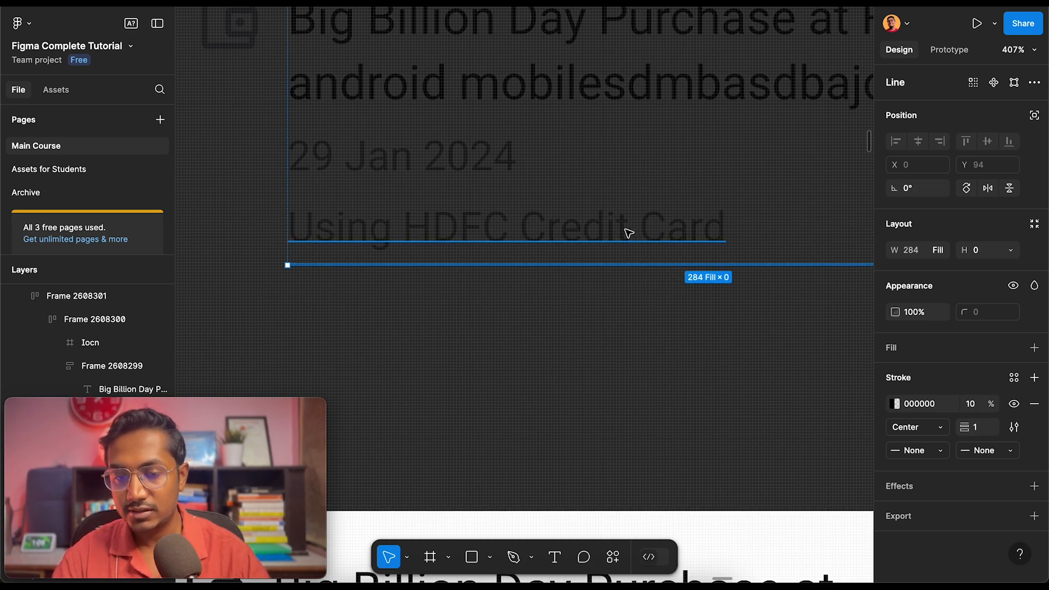
Take the divider line out of Frame 2608301's text stack and delete it
click(417, 159)
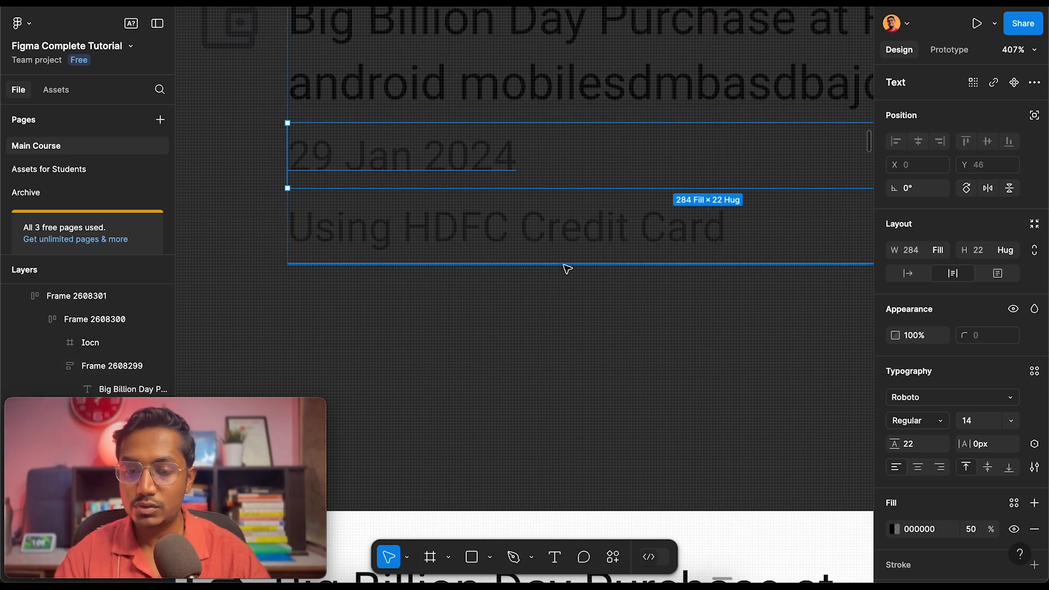
scroll(564, 269, up, 3)
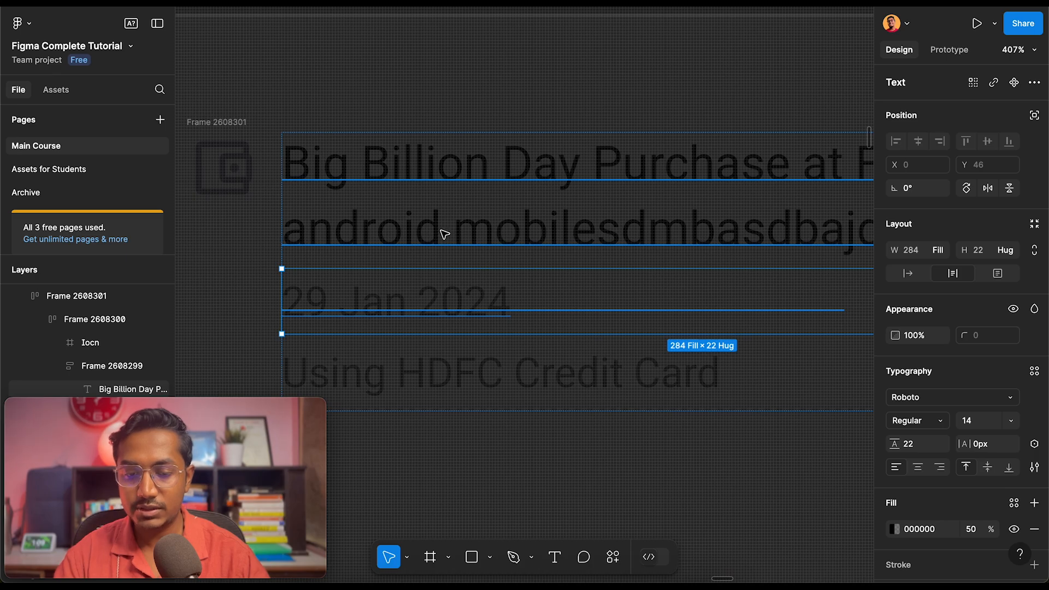
click(516, 409)
key(ctrl+v)
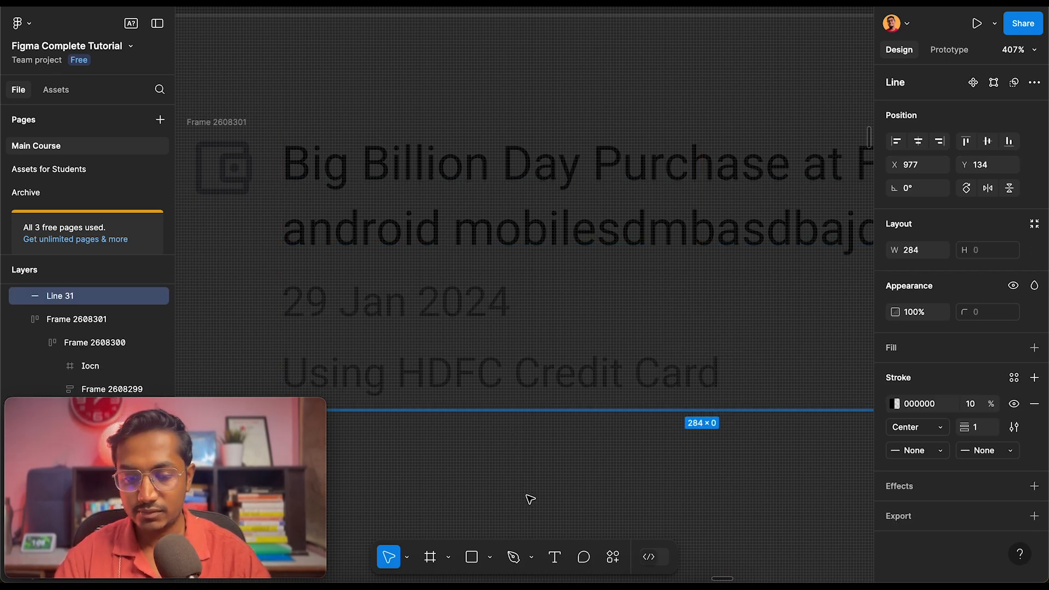
key(Delete)
scroll(527, 451, down, 3)
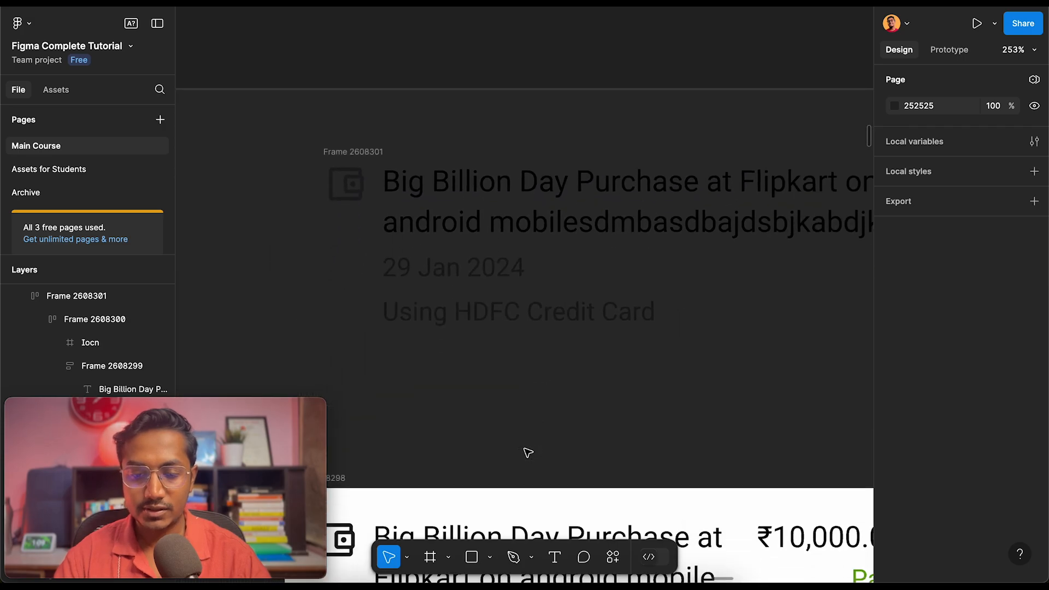
Compare the auto layout spacing of the text stacks in Frame 2608301 and Frame 2608298, and check the reference divider line
click(464, 266)
scroll(464, 266, down, 8)
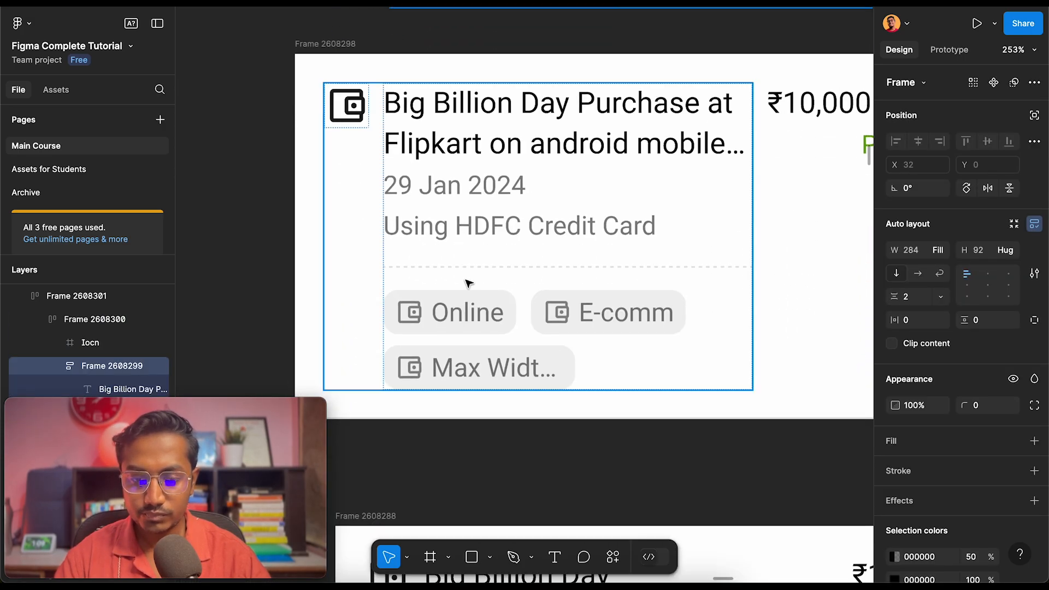
click(467, 281)
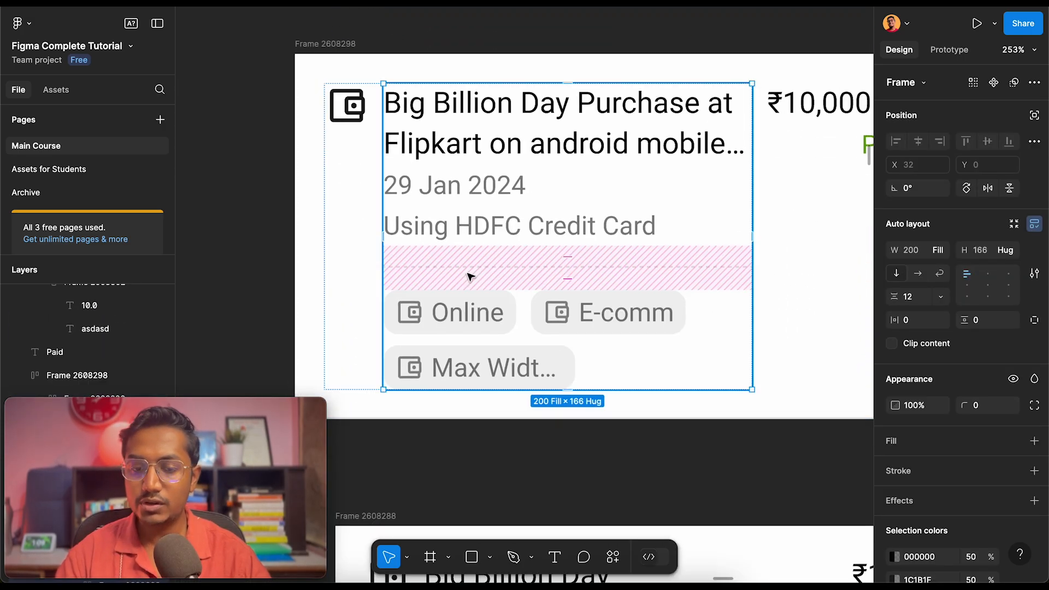
scroll(469, 270, up, 7)
click(468, 227)
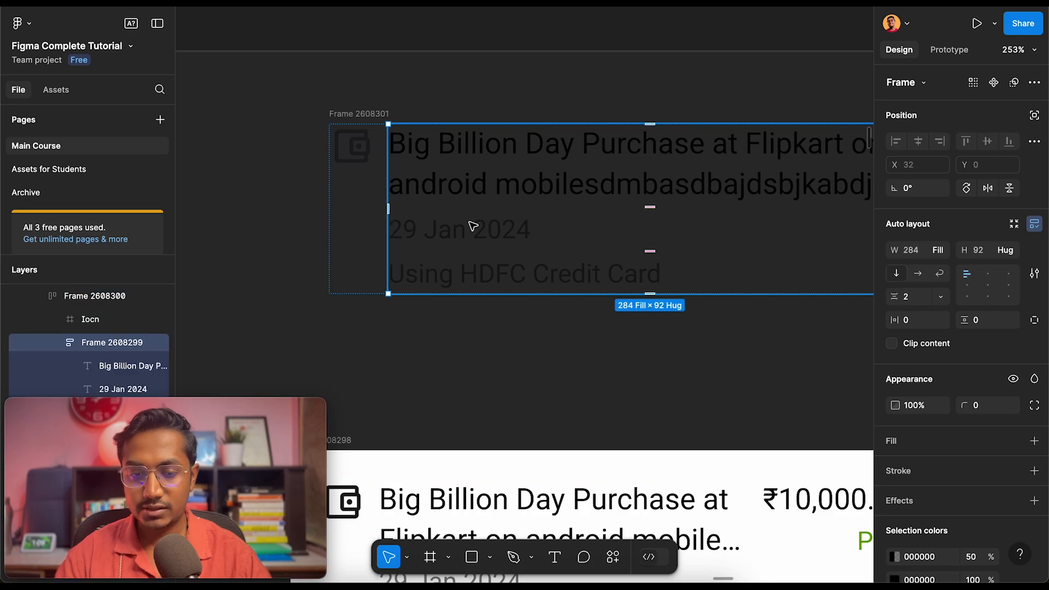
scroll(468, 235, down, 2)
click(468, 282)
scroll(475, 410, down, 3)
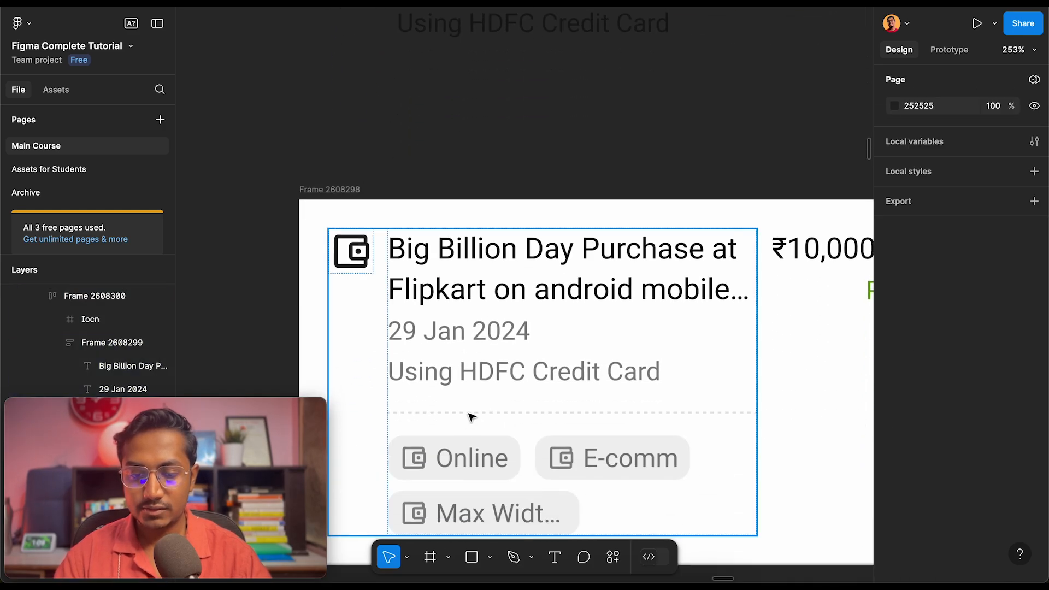
click(471, 415)
click(471, 415)
scroll(471, 415, up, 7)
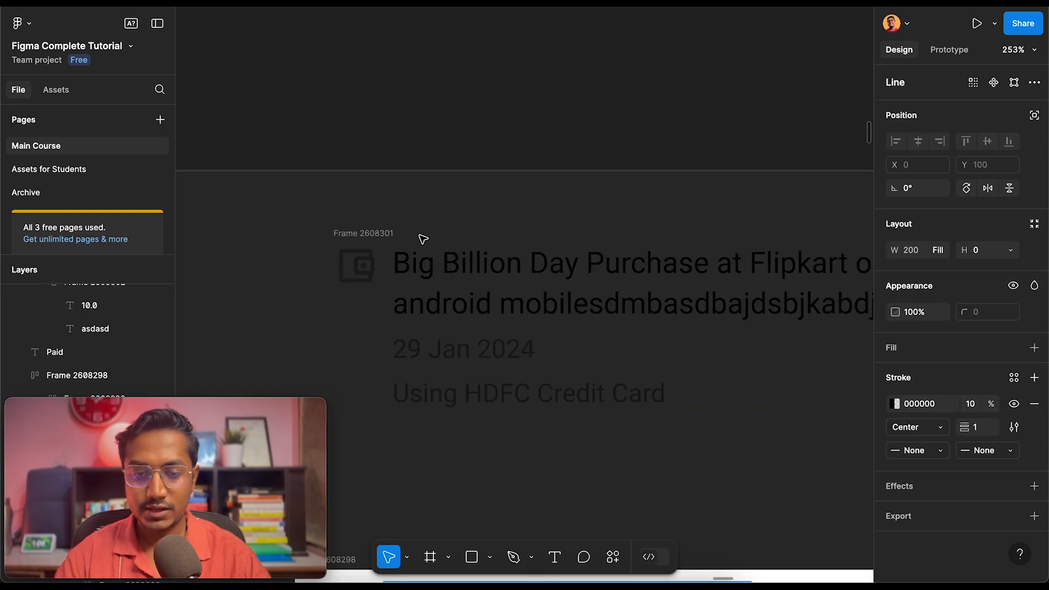
Duplicate the text stack with title, date and payment method inside Frame 2608301
click(408, 272)
scroll(383, 234, right, 2)
scroll(382, 234, down, 1)
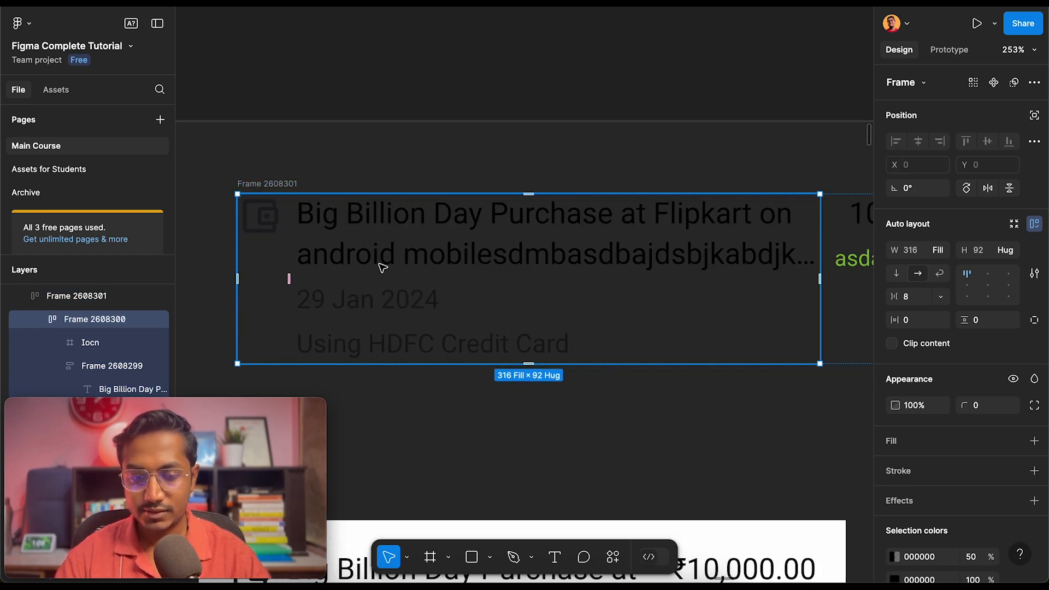
click(382, 268)
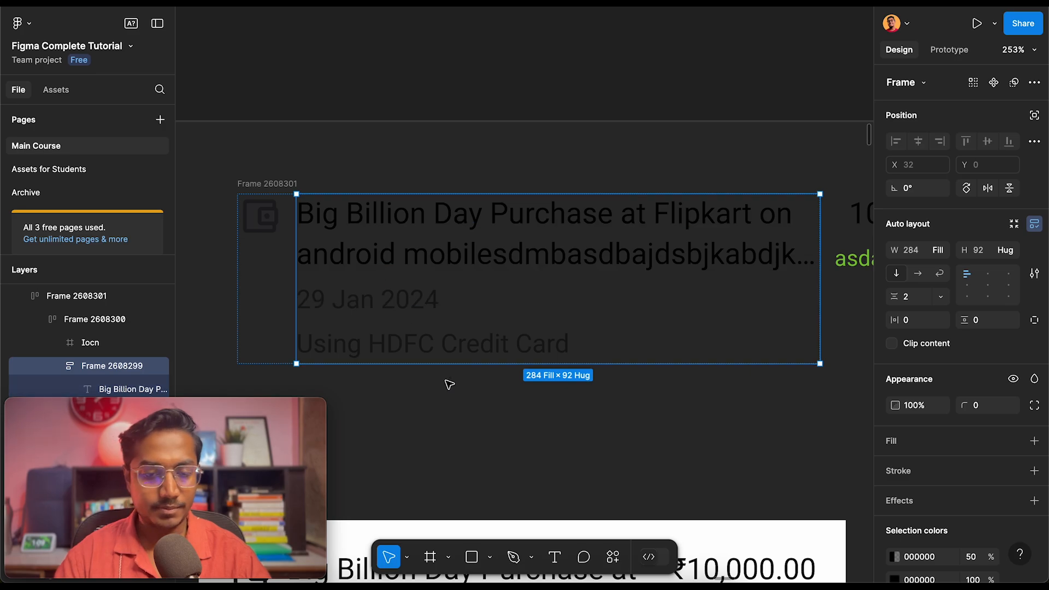
scroll(449, 384, down, 2)
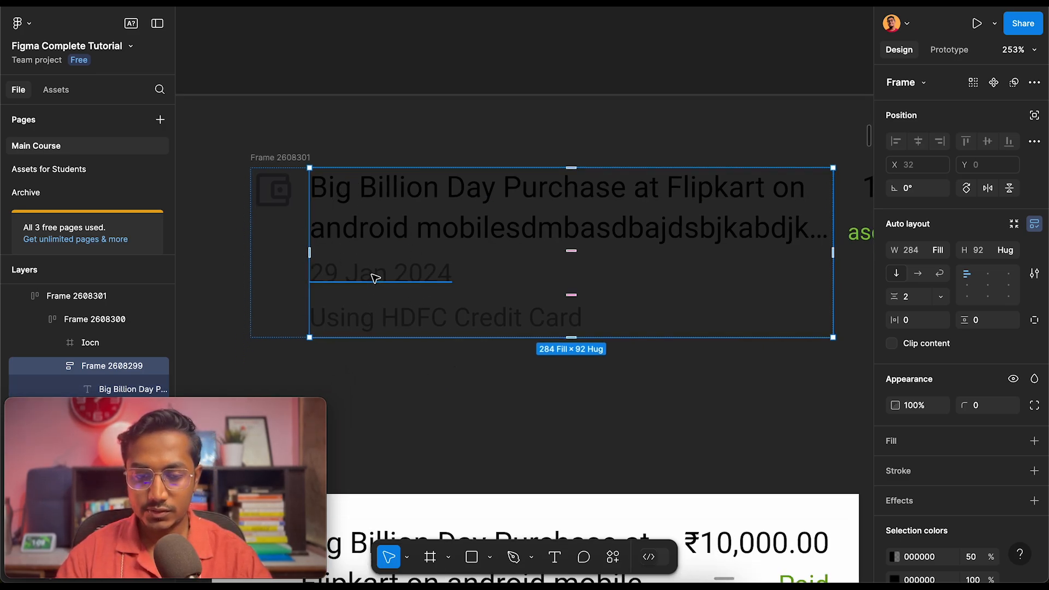
key(ctrl+d)
click(424, 234)
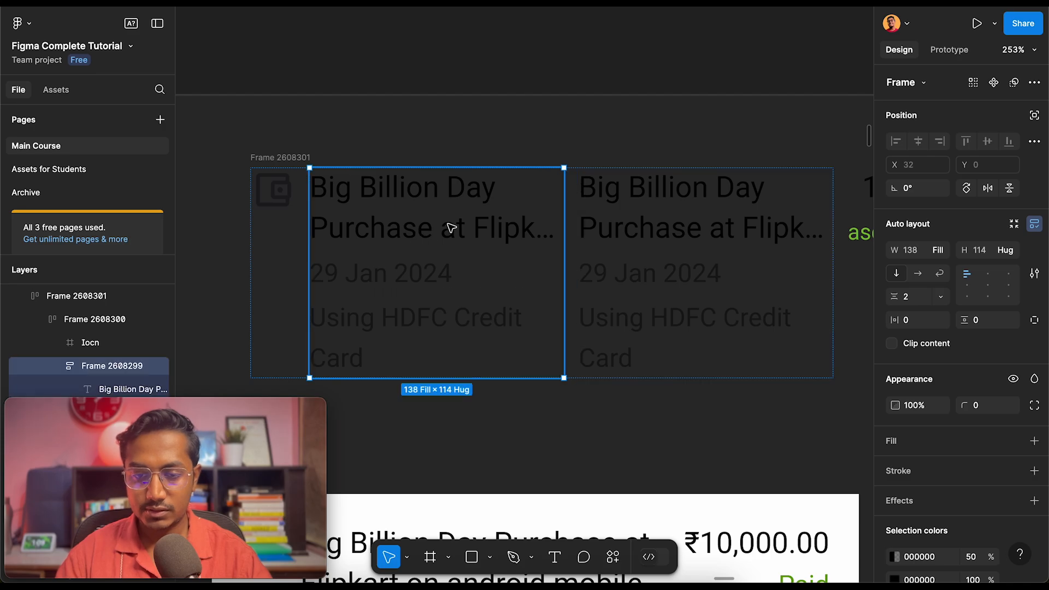
Wrap both text stacks in a new auto layout frame with vertical direction
shift+click(674, 241)
key(shift+a)
scroll(488, 204, down, 4)
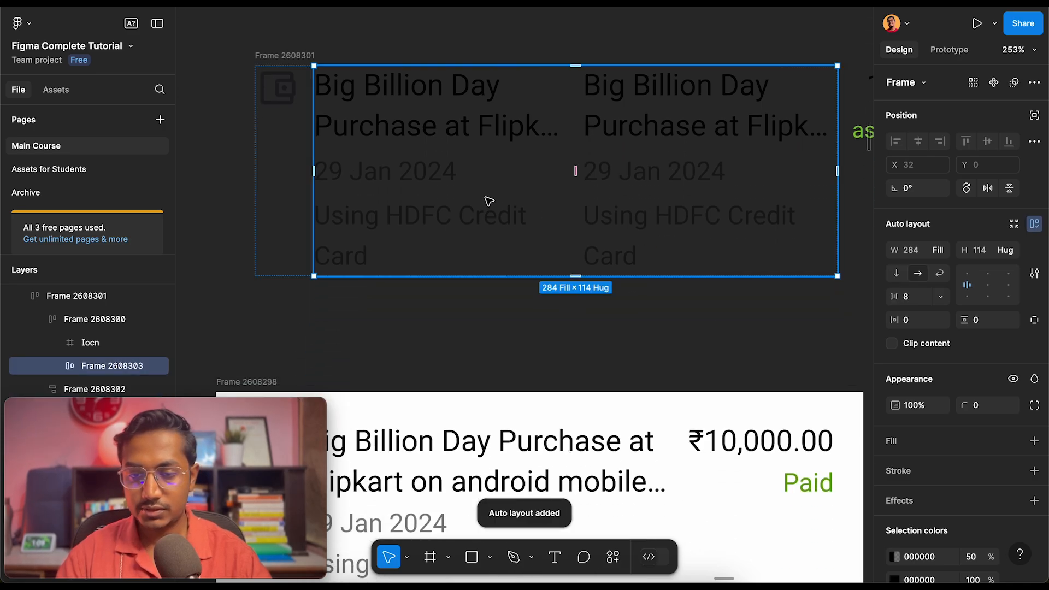
click(896, 273)
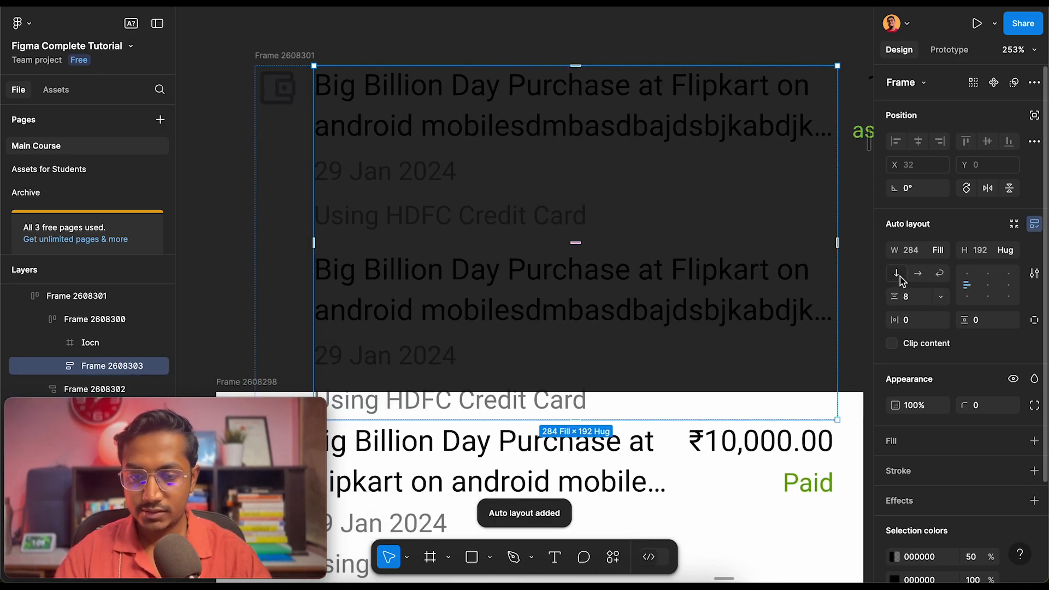
scroll(595, 247, down, 3)
click(389, 222)
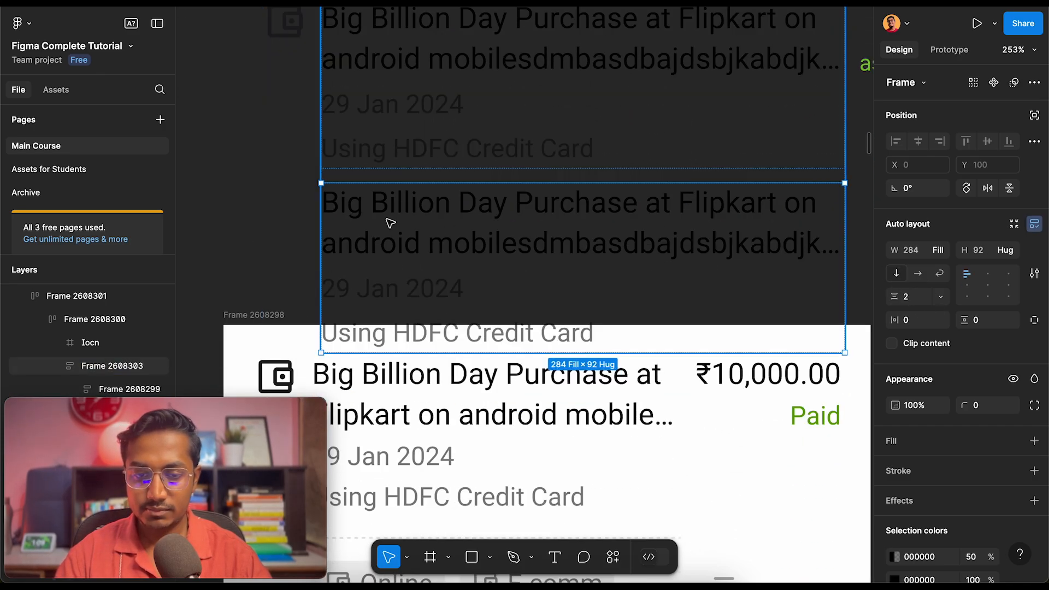
click(396, 102)
click(421, 331)
scroll(429, 275, up, 8)
scroll(429, 275, down, 4)
drag(377, 273, 398, 150)
key(ctrl+z)
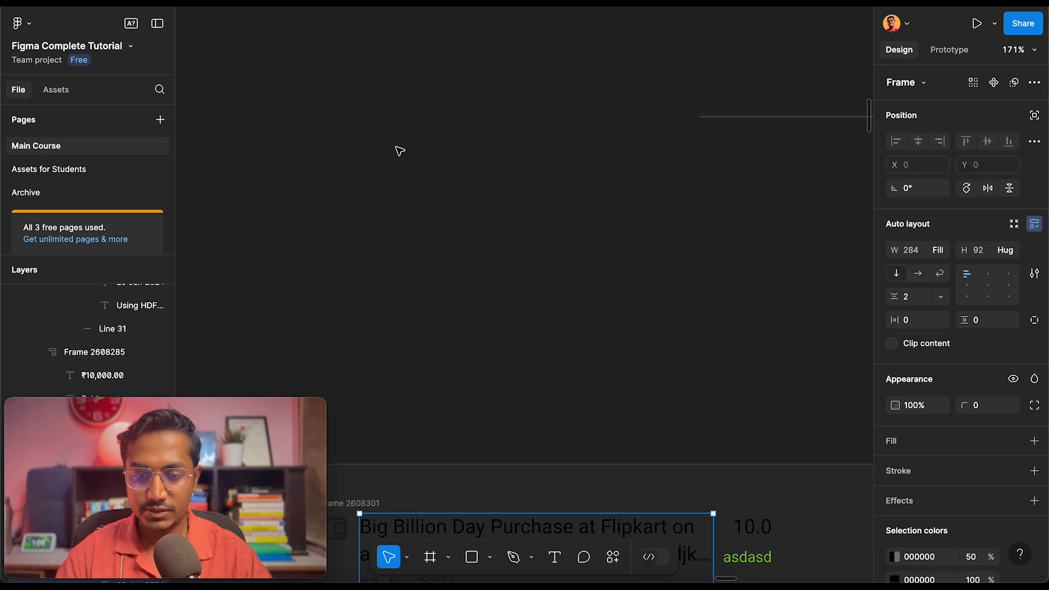
Undo the vertical auto layout wrapper and the text stack duplication so Frame 2608301 holds a single stack
scroll(400, 150, down, 7)
scroll(400, 151, up, 2)
key(ctrl+z)
key(ctrl+z)
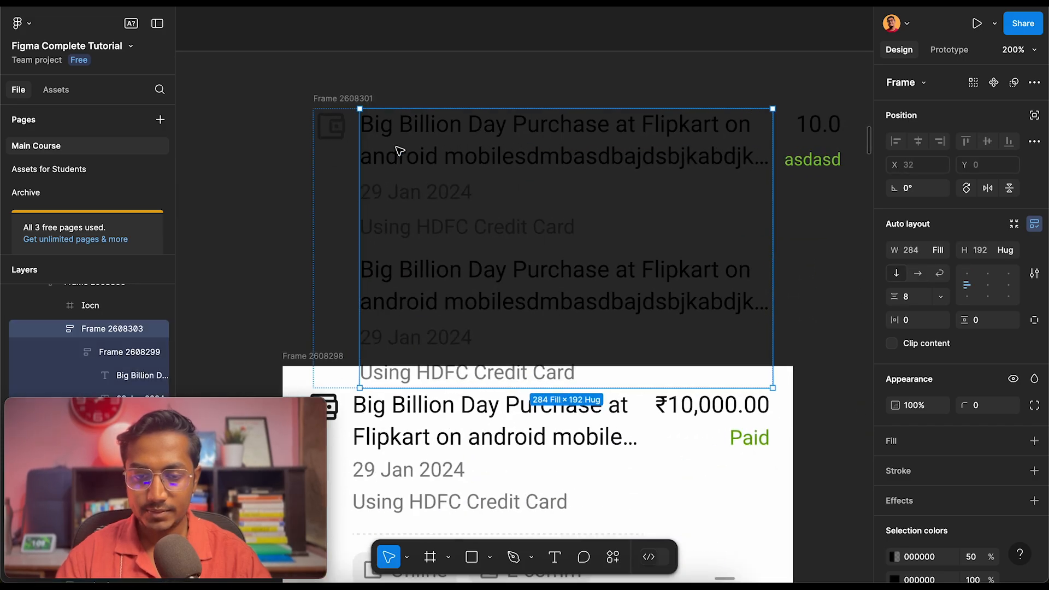
key(ctrl+z)
key(ctrl+z)
key(ctrl+z)
key(ctrl+z)
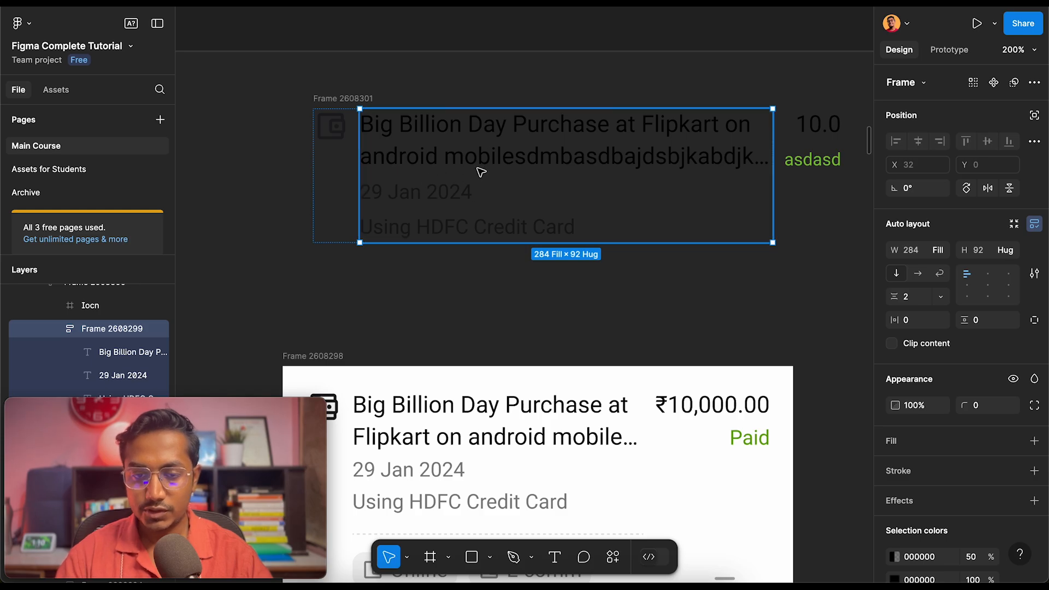
scroll(478, 205, up, 2)
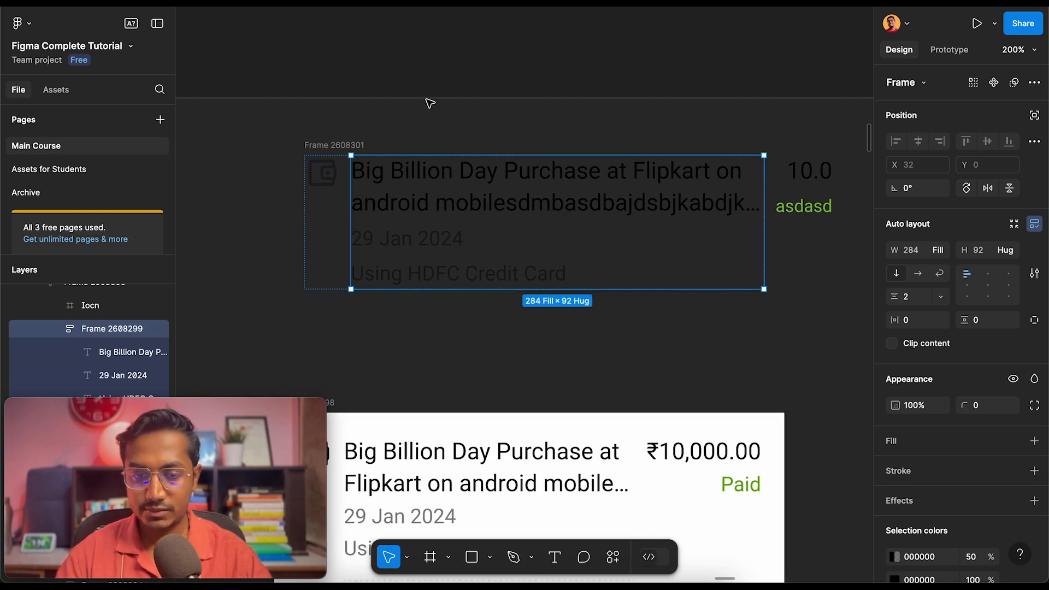
Draw three placeholder rectangles above Frame 2608301 for its icon, text and amount, the text one about 259 × 18 and the amount one about 36 × 18
key(r)
mouse_move(313, 106)
mouse_down()
mouse_move(346, 131)
mouse_move(379, 116)
mouse_move(736, 120)
mouse_up()
scroll(376, 190, right, 3)
scroll(377, 189, up, 2)
drag(219, 175, 719, 171)
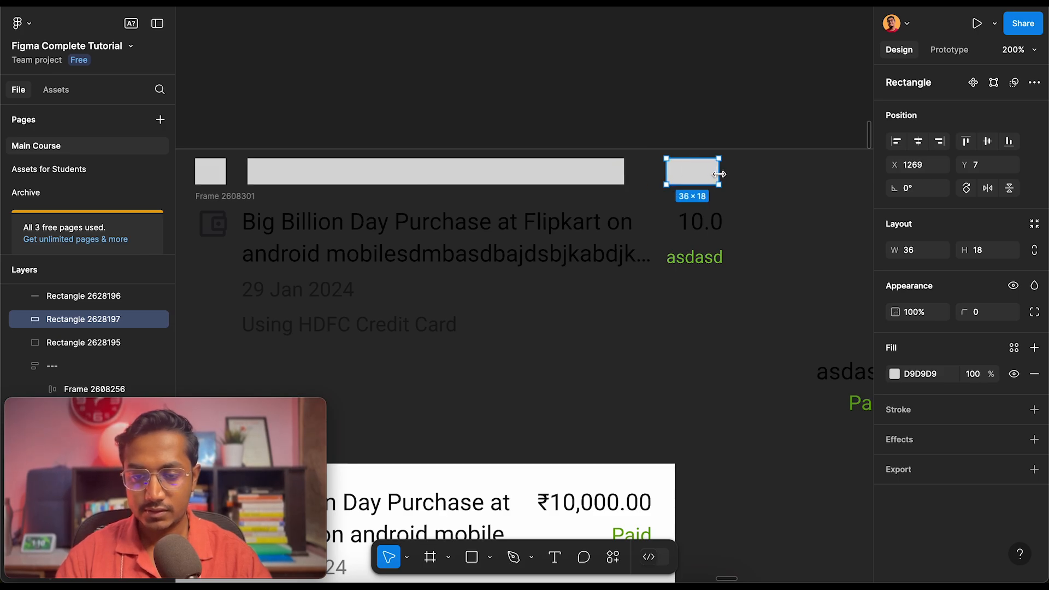
click(357, 175)
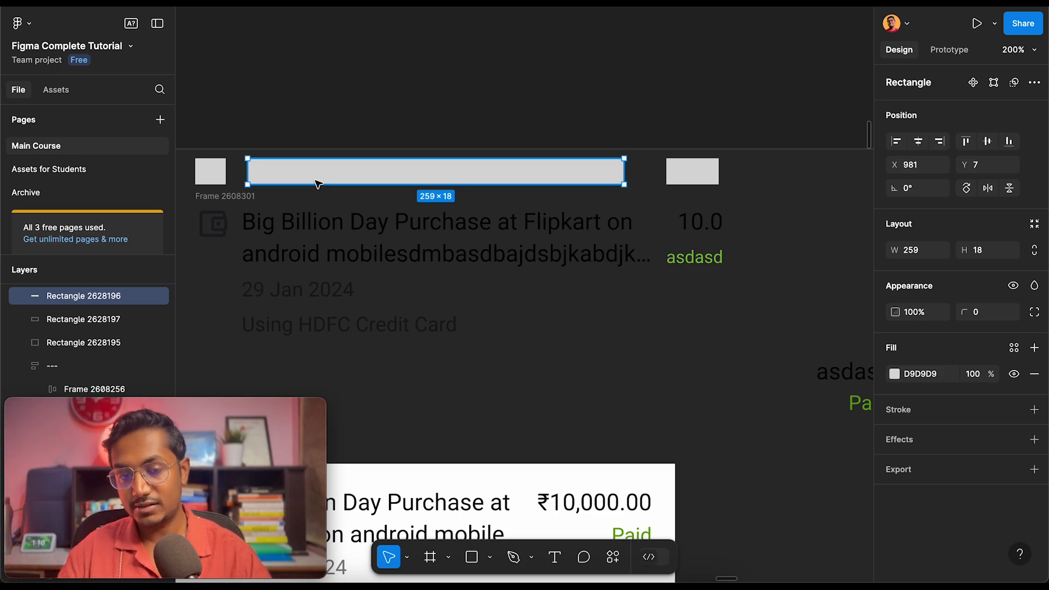
Move the three placeholder rectangles up out of the section and duplicate the wide one directly below itself
drag(210, 115, 715, 171)
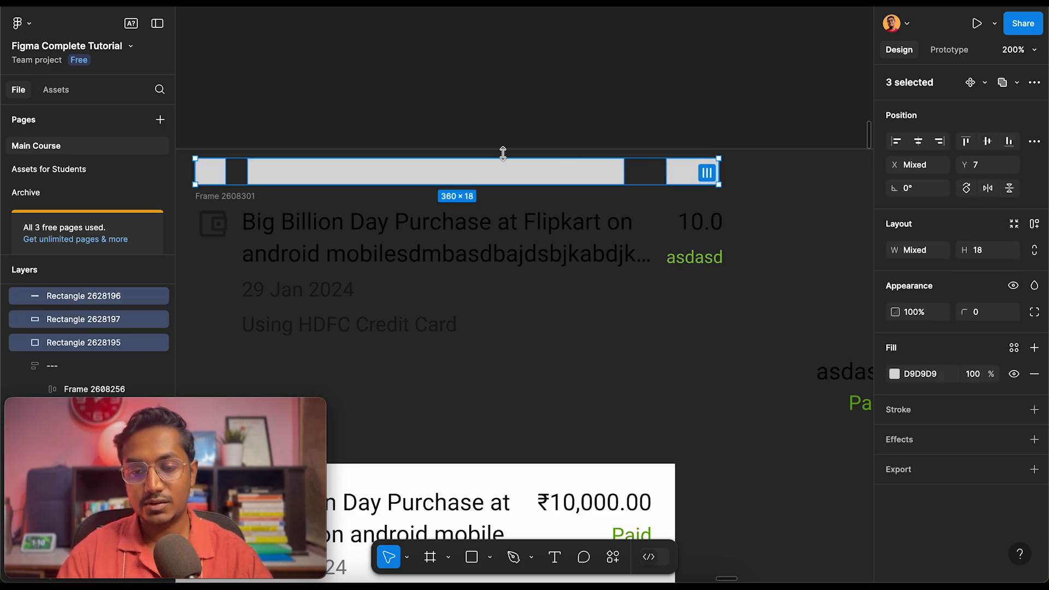
drag(494, 187, 494, 71)
key(super+z)
drag(485, 169, 488, 8)
click(472, 61)
alt+drag(370, 29, 372, 70)
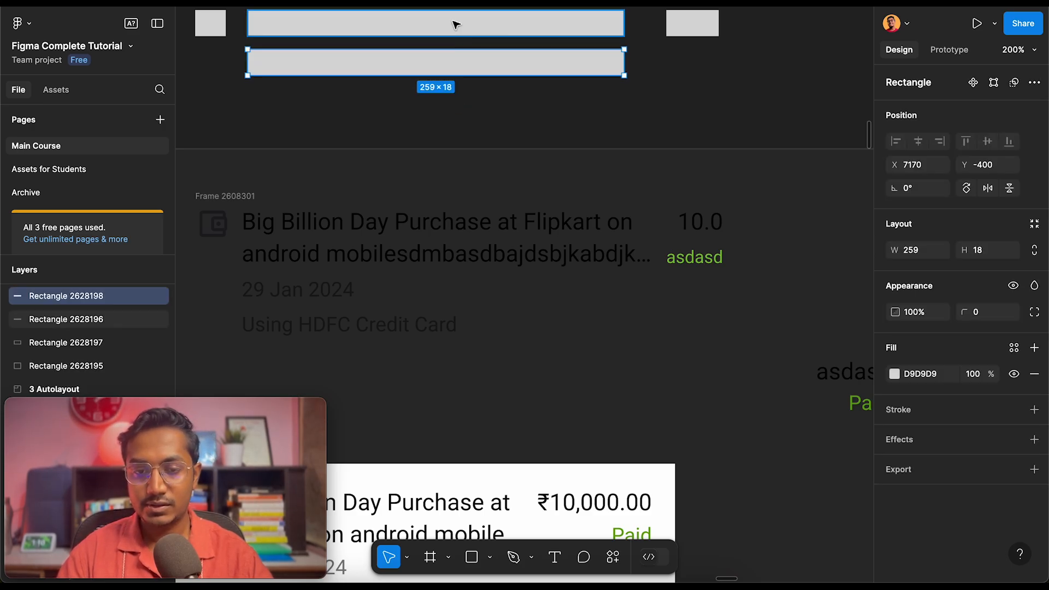
Draw a thin bar about 243 × 4 inside the upper wide placeholder and fill it with 7B6E6E
scroll(452, 26, up, 5)
key(r)
scroll(326, 82, left, 3)
drag(316, 77, 740, 86)
click(893, 375)
drag(757, 312, 718, 305)
Duplicate the thin bar twice inside the wide placeholder and space the three bars evenly as text lines
click(595, 127)
alt+drag(574, 89, 593, 129)
click(595, 33)
click(592, 85)
ctrl+scroll(590, 79, up, 3)
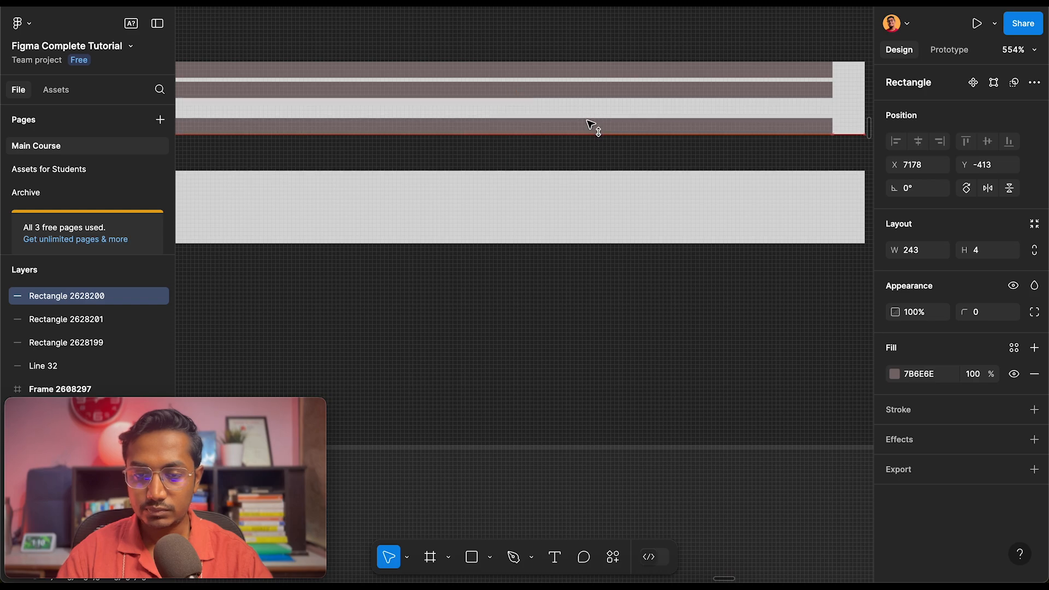
drag(580, 93, 577, 100)
ctrl+scroll(574, 106, down, 2)
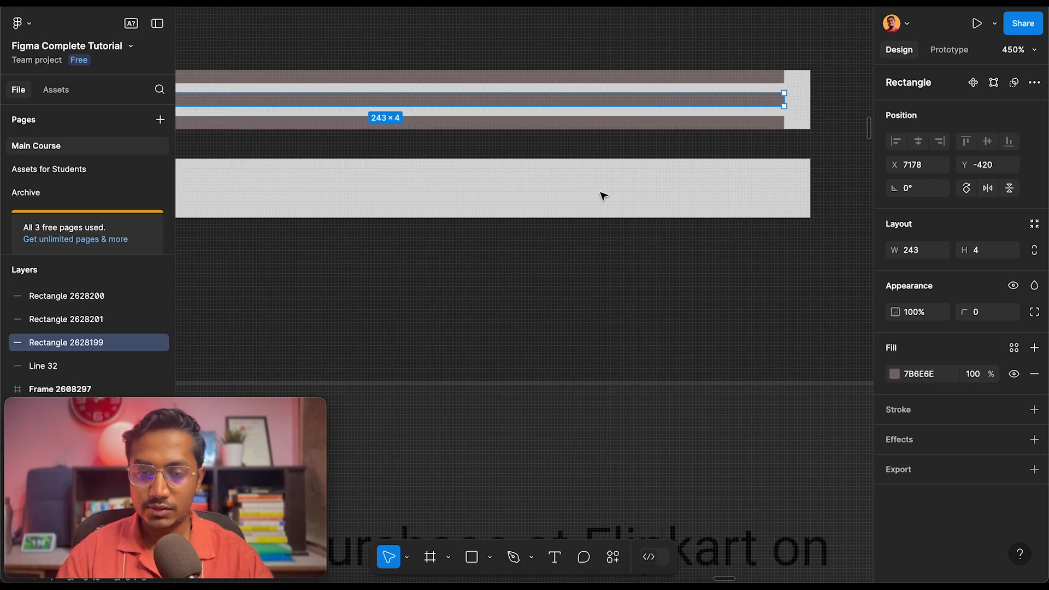
Delete the spare wide rectangle beneath the placeholder with the three bars
click(610, 188)
scroll(604, 201, left, 3)
ctrl+scroll(487, 166, down, 2)
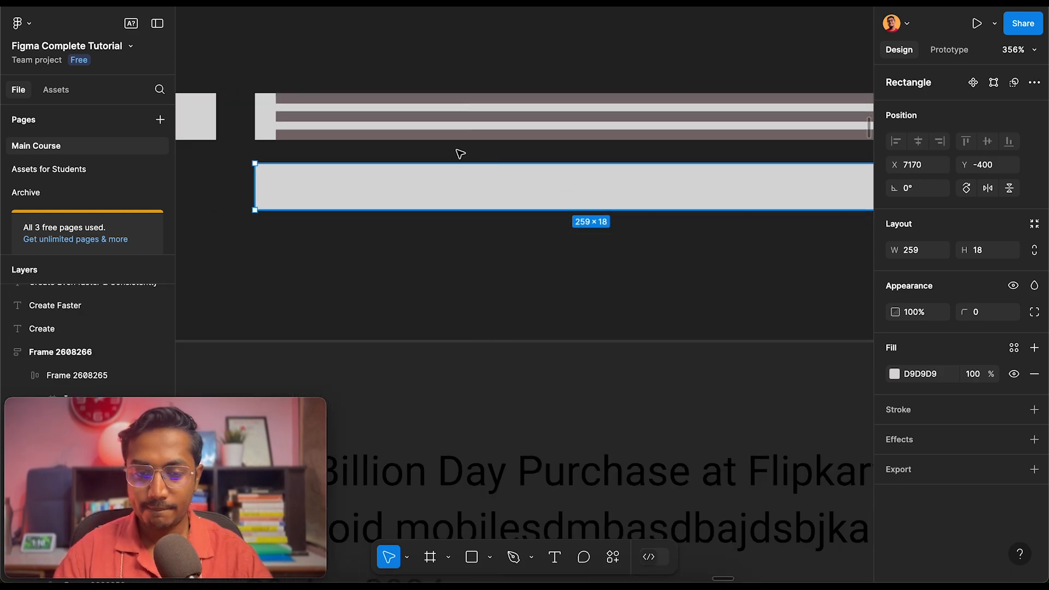
key(Delete)
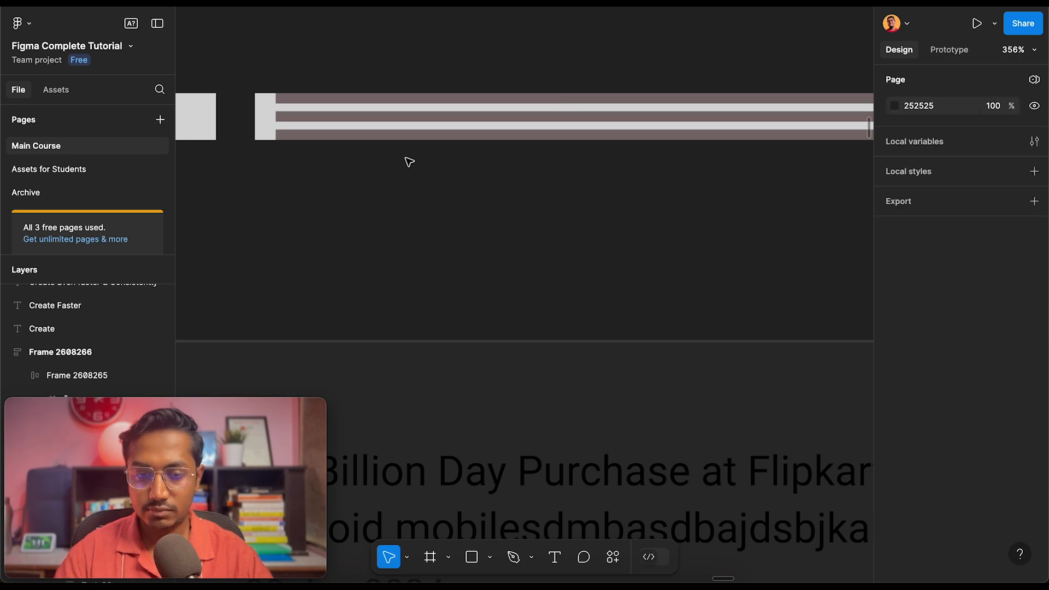
Place two copies of the thin bar beneath the wide placeholder, both widened to 259 × 4 to match its edges
alt+drag(375, 138, 354, 182)
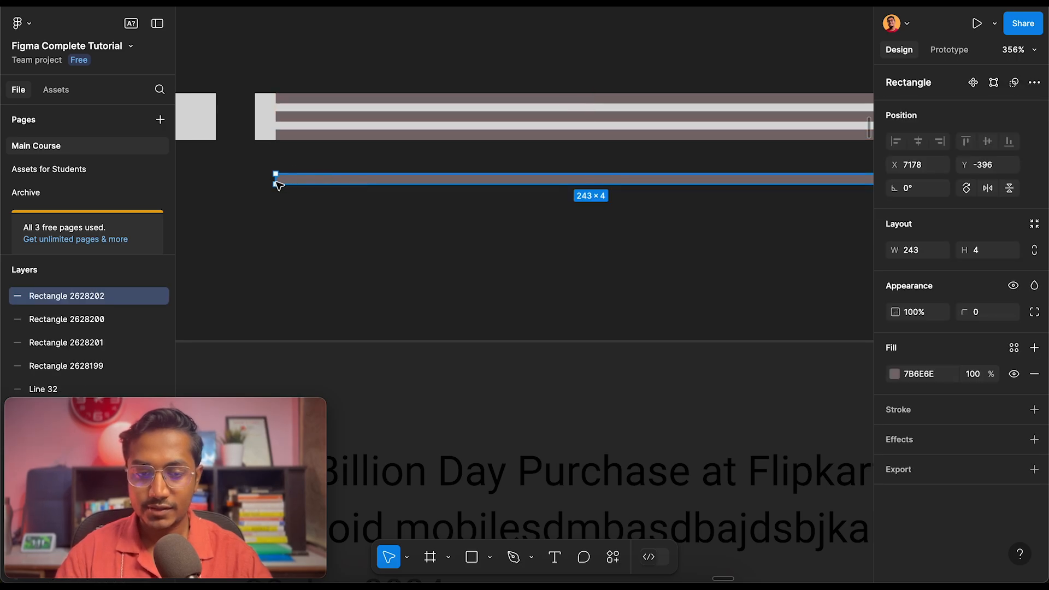
drag(273, 182, 255, 182)
scroll(344, 155, right, 5)
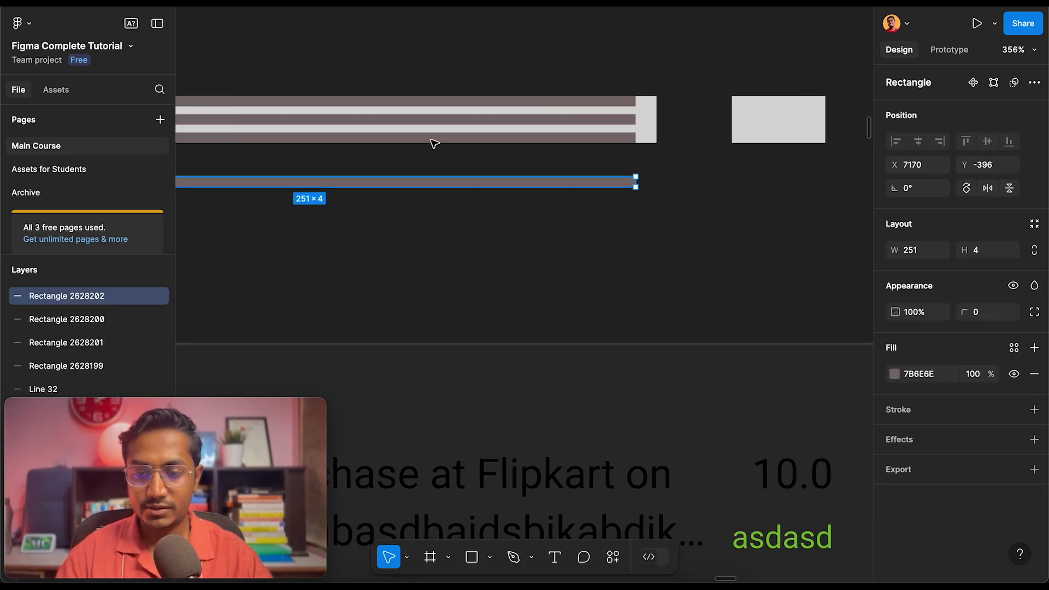
drag(639, 186, 620, 225)
scroll(657, 186, down, 3)
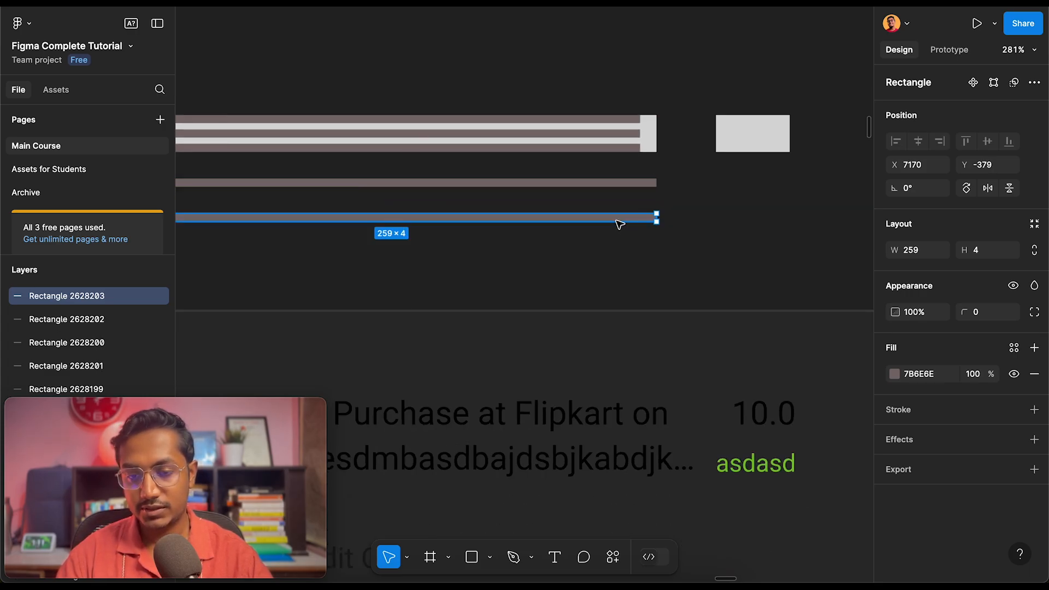
click(637, 281)
Compare the auto layout settings of the outer and inner text frames inside Frame 2608298
scroll(637, 281, down, 5)
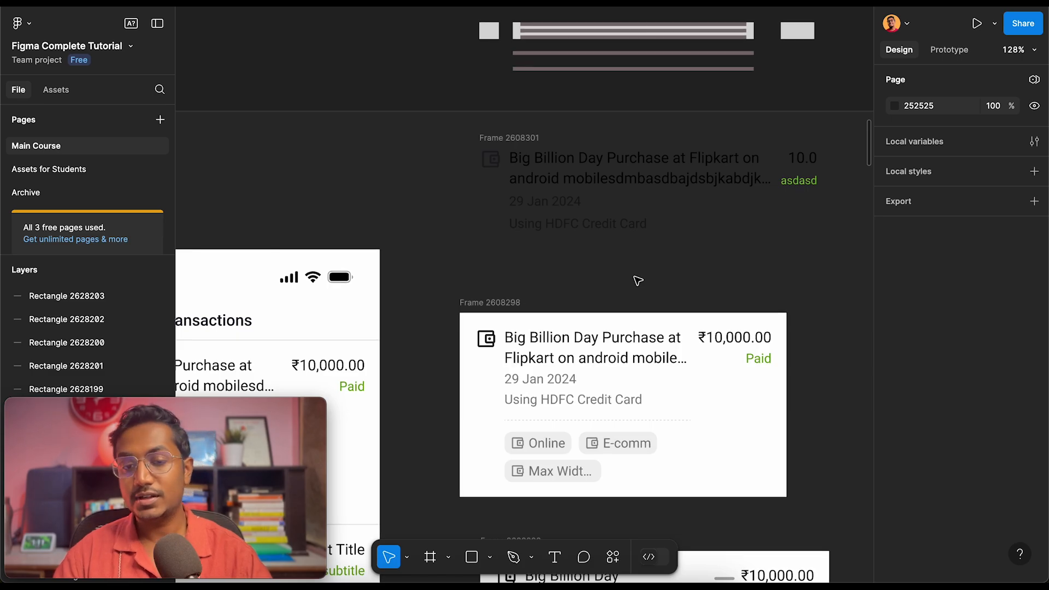
double_click(568, 373)
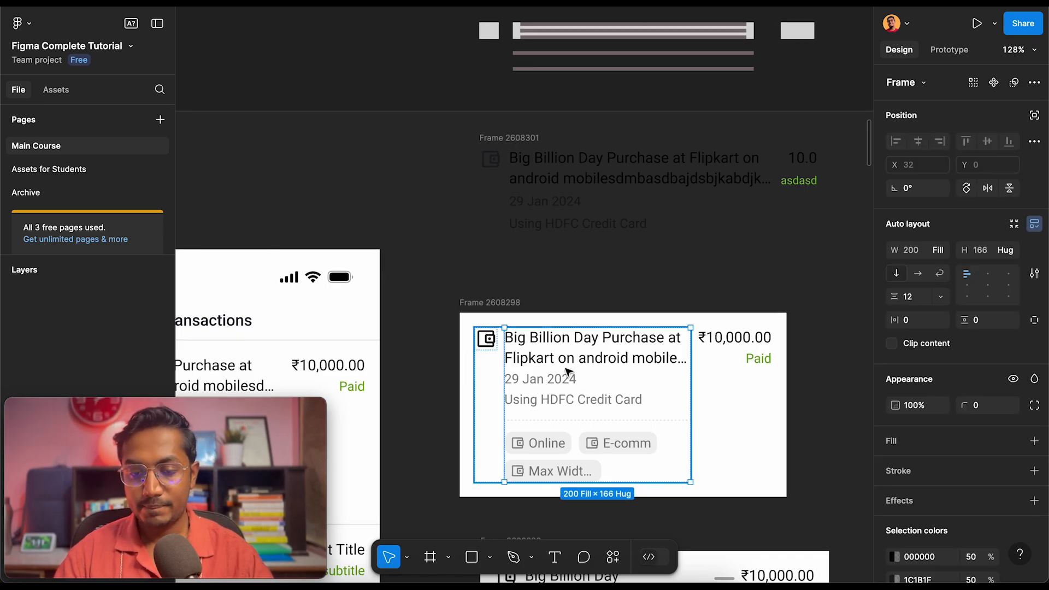
scroll(568, 371, down, 1)
scroll(568, 373, up, 3)
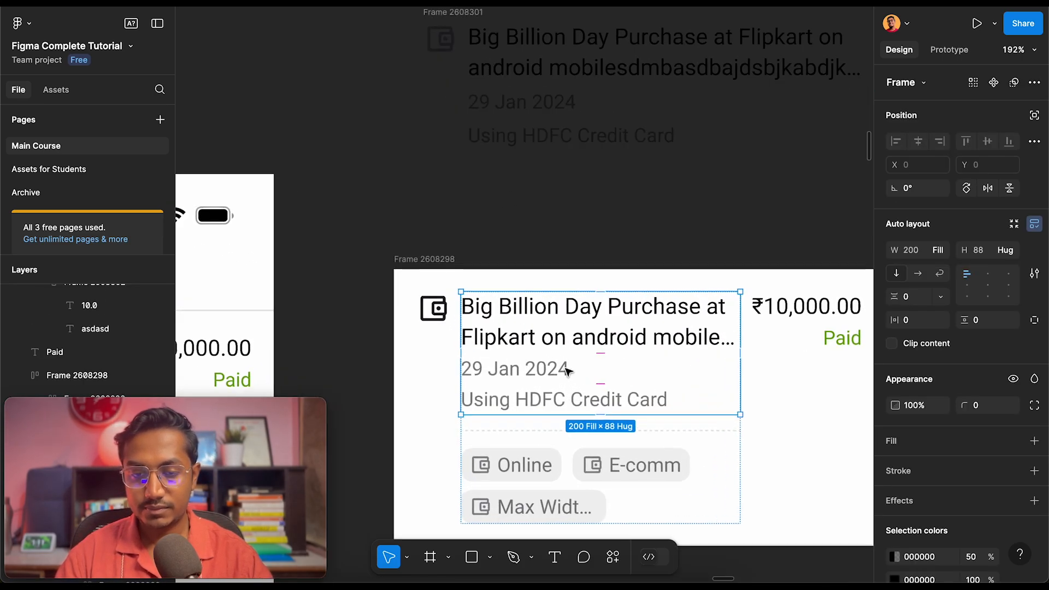
scroll(567, 372, up, 3)
Duplicate the text stack holding the title, date and payment method inside Frame 2608301
click(514, 253)
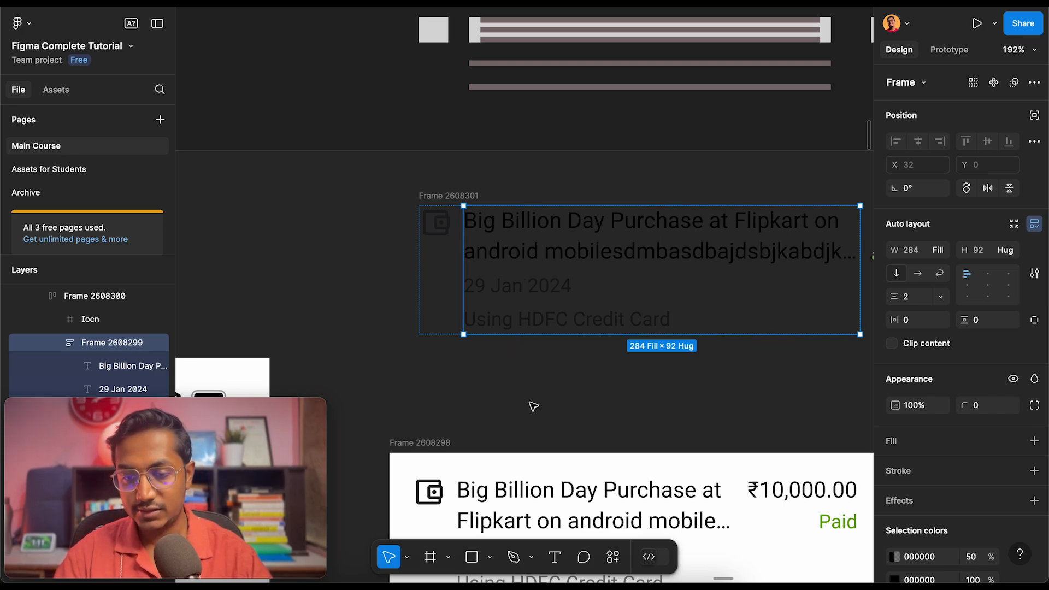
scroll(533, 406, right, 4)
scroll(533, 406, up, 1)
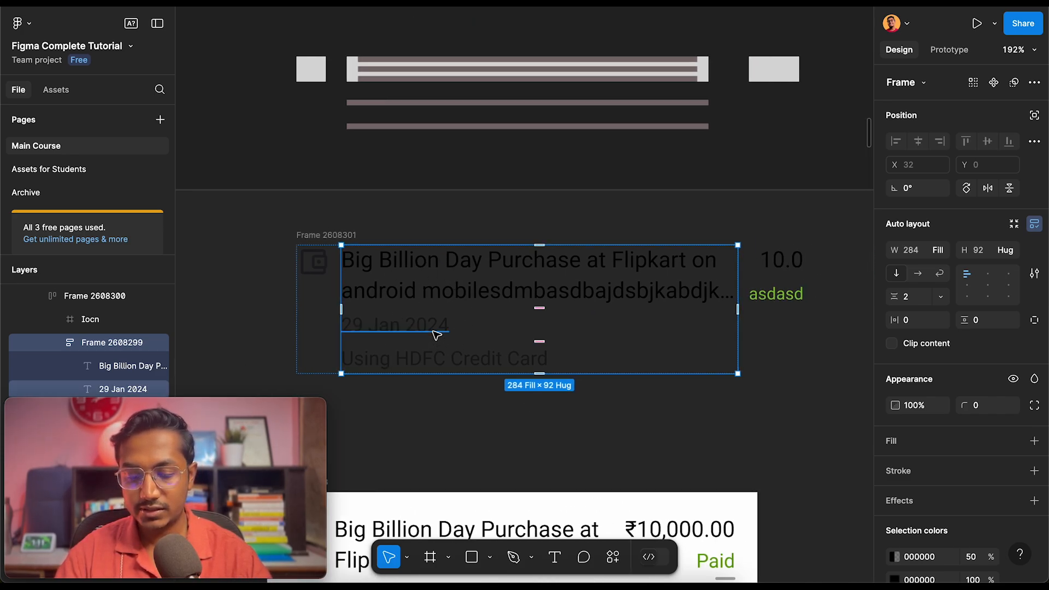
key(ctrl+d)
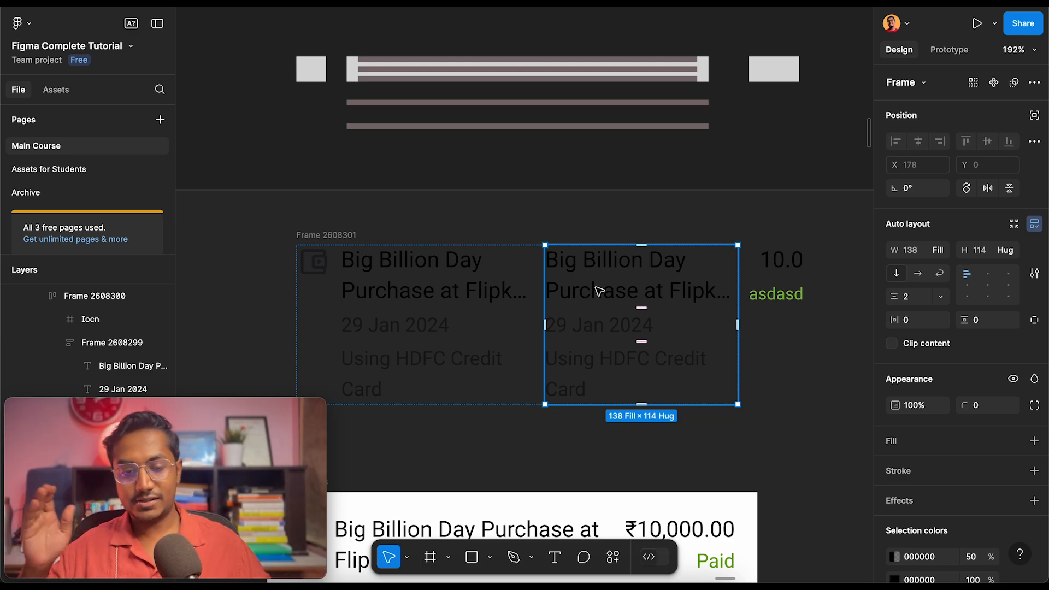
Wrap the two text stacks of Frame 2608301 in a new auto layout frame with vertical direction
click(428, 293)
shift+click(609, 286)
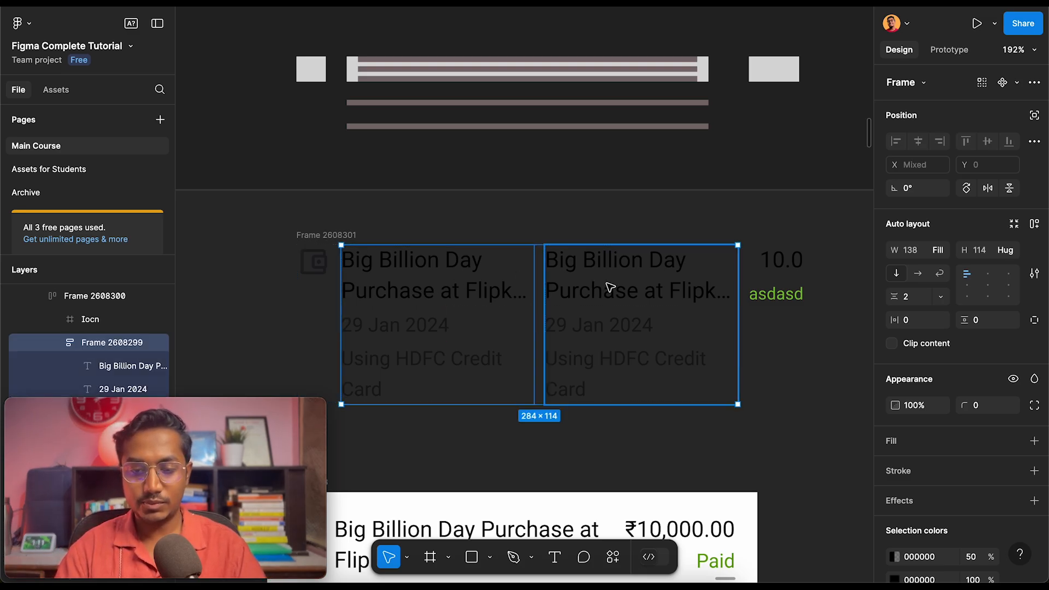
key(shift+a)
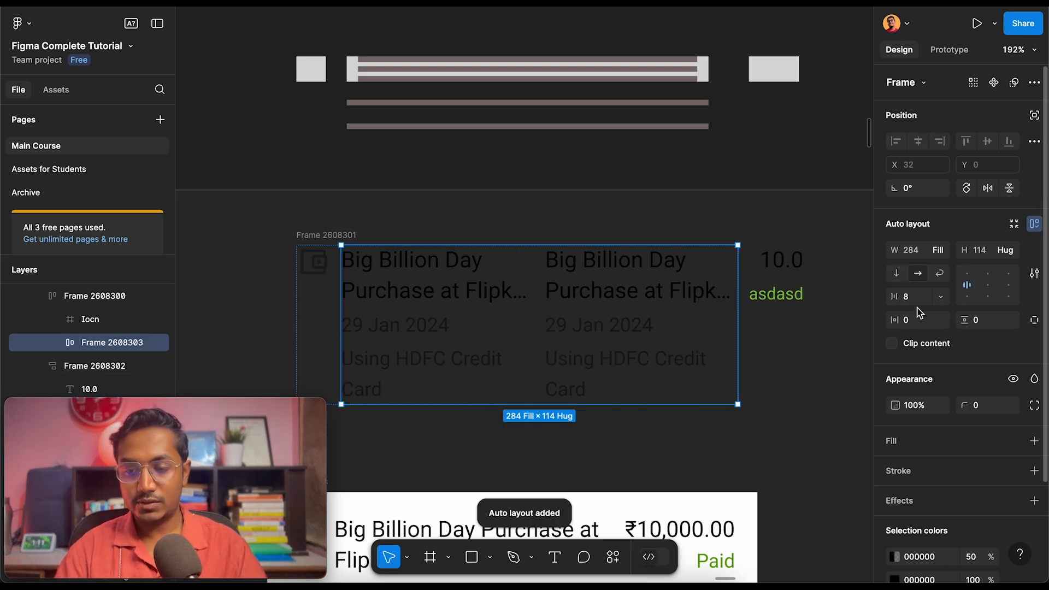
click(897, 273)
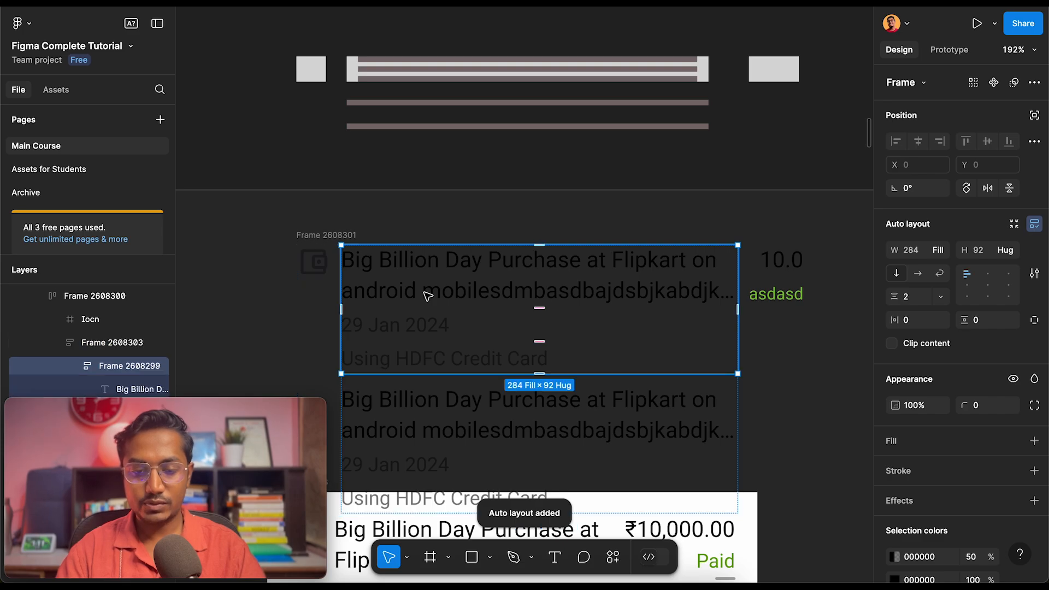
scroll(426, 297, down, 3)
click(417, 283)
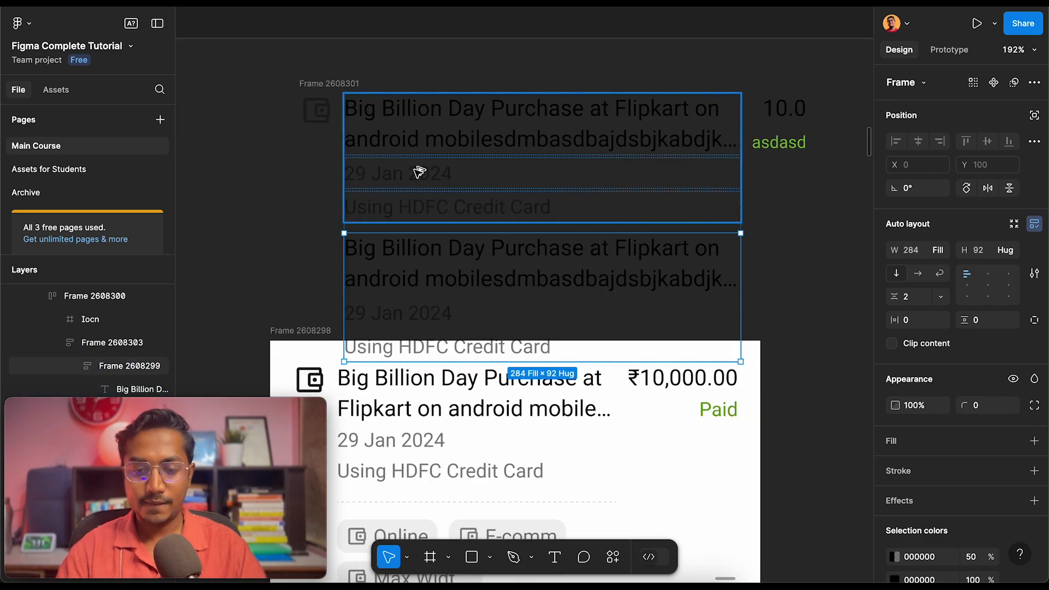
Duplicate the placeholder row of icon, text and amount blocks into the empty space above the original
scroll(472, 264, up, 6)
click(411, 377)
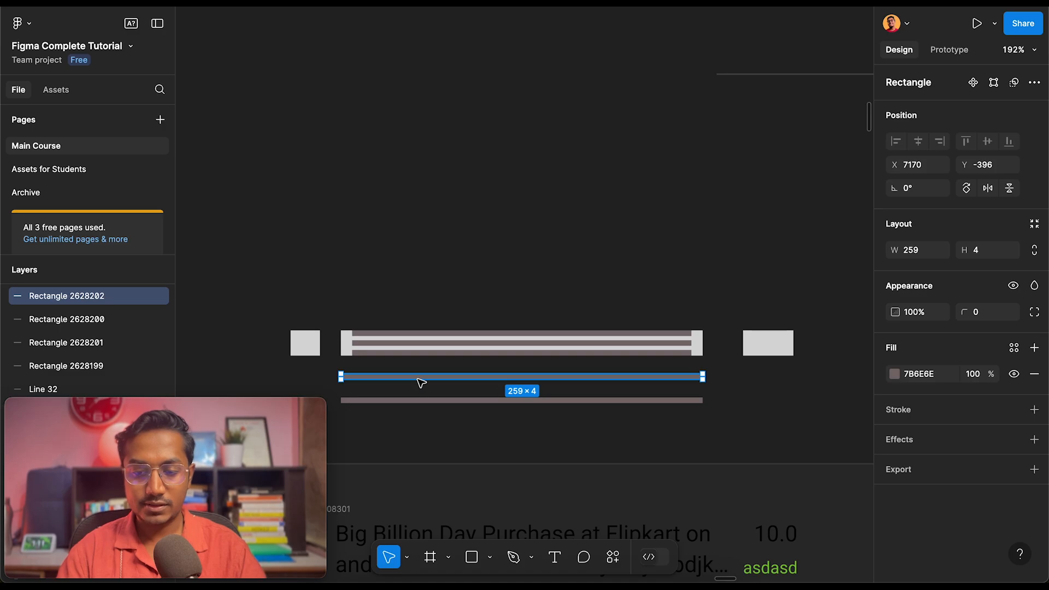
drag(285, 305, 798, 364)
alt+drag(599, 349, 603, 231)
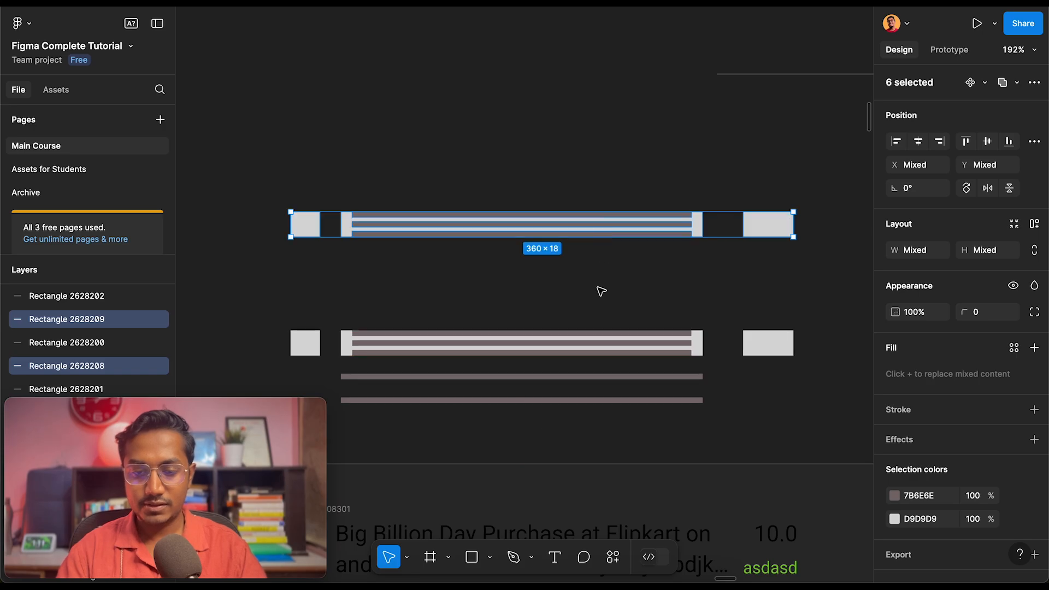
Narrow the text block with its bars in the upper placeholder row to about 158 × 18
key(Escape)
click(582, 377)
drag(700, 260, 387, 159)
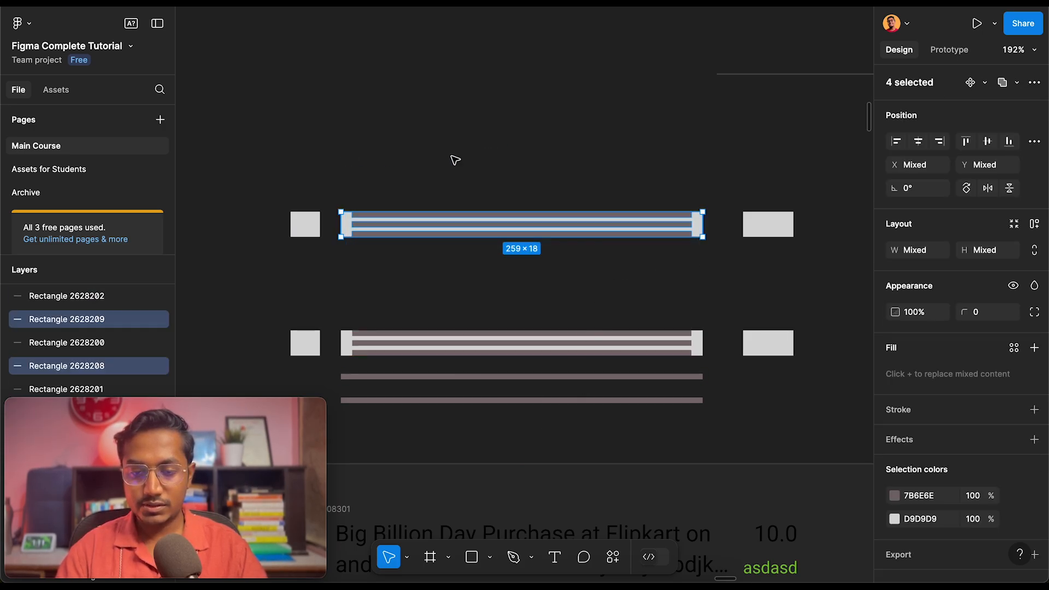
drag(707, 222, 561, 229)
Check the auto layout direction and spacing of Frame 2608301
scroll(562, 228, down, 2)
scroll(562, 228, down, 5)
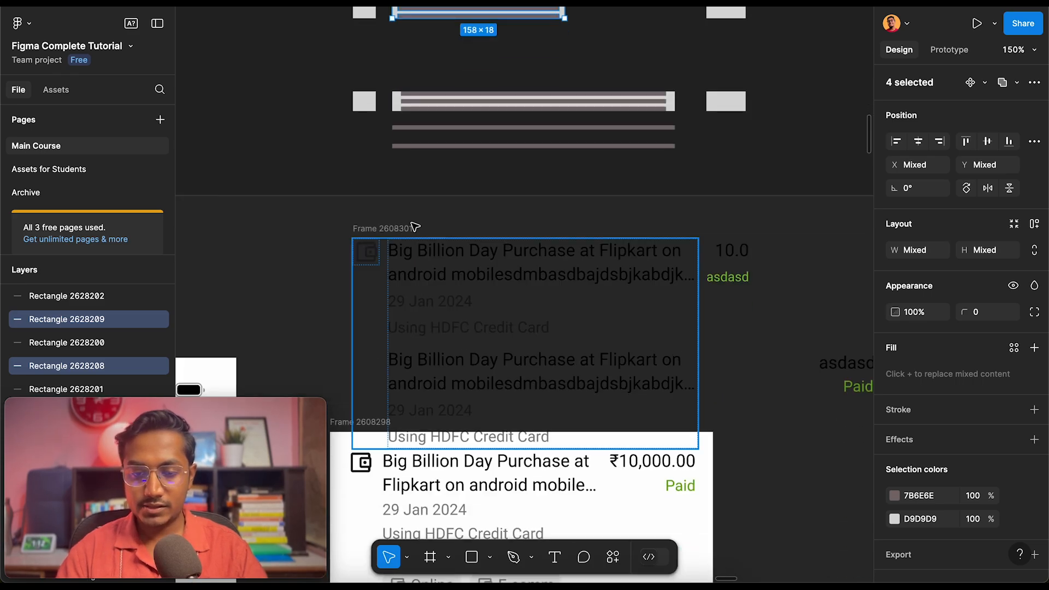
click(382, 228)
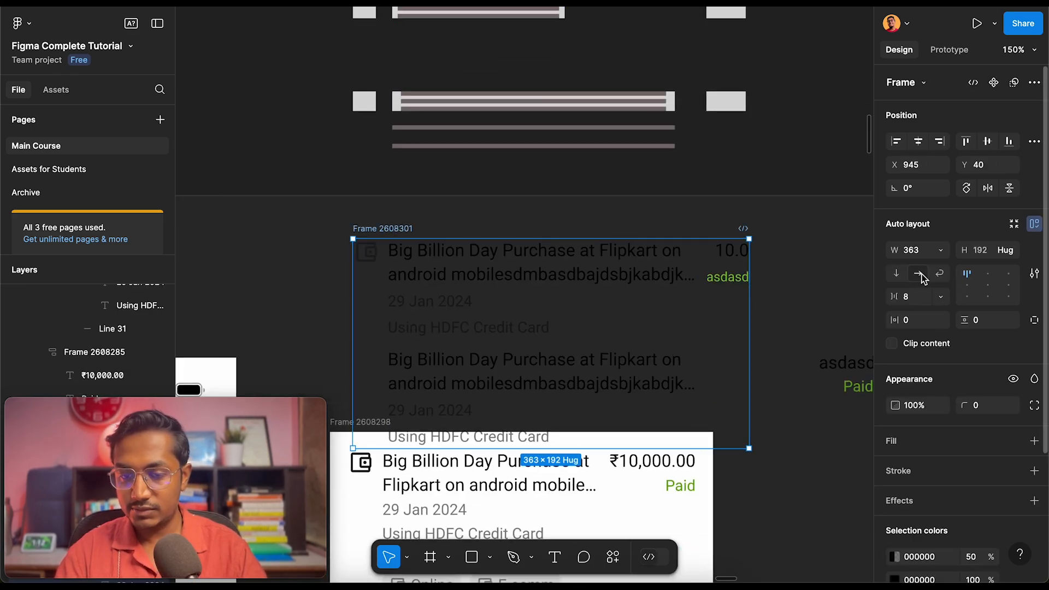
Place a copy of the thin bar, about 91 × 4, between the text block and amount block of the upper placeholder row
scroll(660, 206, up, 4)
scroll(660, 206, up, 3)
drag(478, 285, 473, 113)
scroll(766, 91, right, 3)
scroll(765, 90, up, 1)
scroll(772, 144, right, 4)
scroll(770, 120, up, 1)
scroll(473, 114, left, 10)
scroll(462, 107, left, 3)
scroll(492, 114, right, 4)
scroll(492, 114, up, 2)
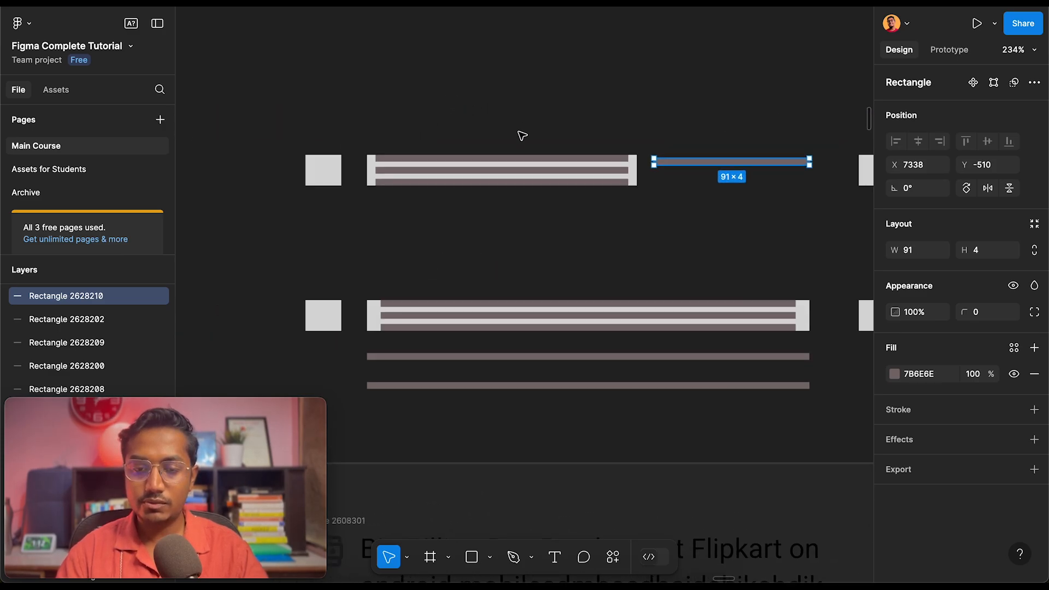
Narrow the upper row's text block further and extend the neighbouring bar towards it to about 119 × 4
click(361, 145)
drag(361, 144, 638, 227)
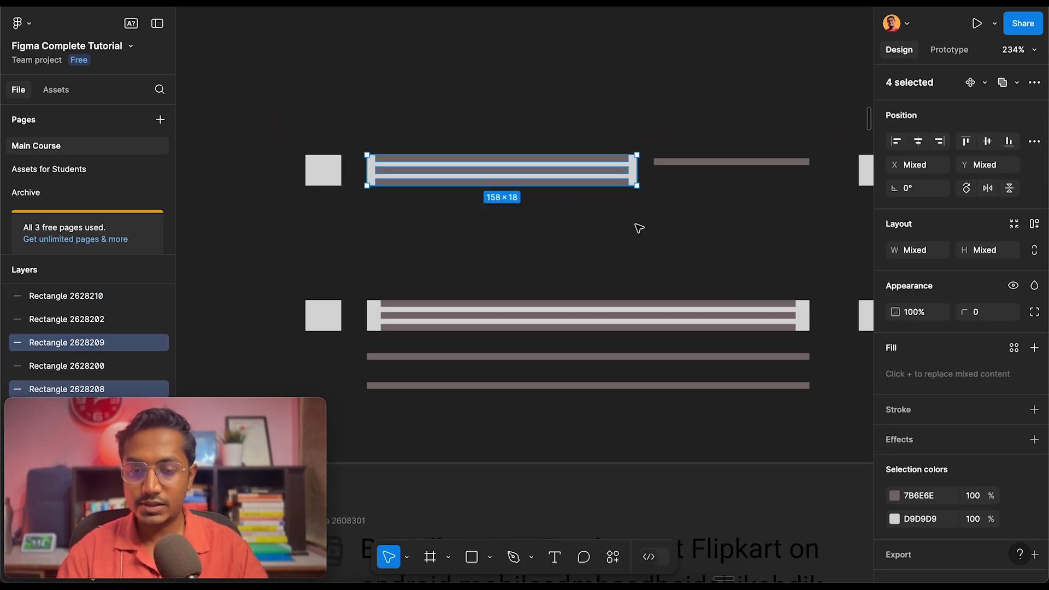
drag(635, 173, 606, 162)
click(667, 162)
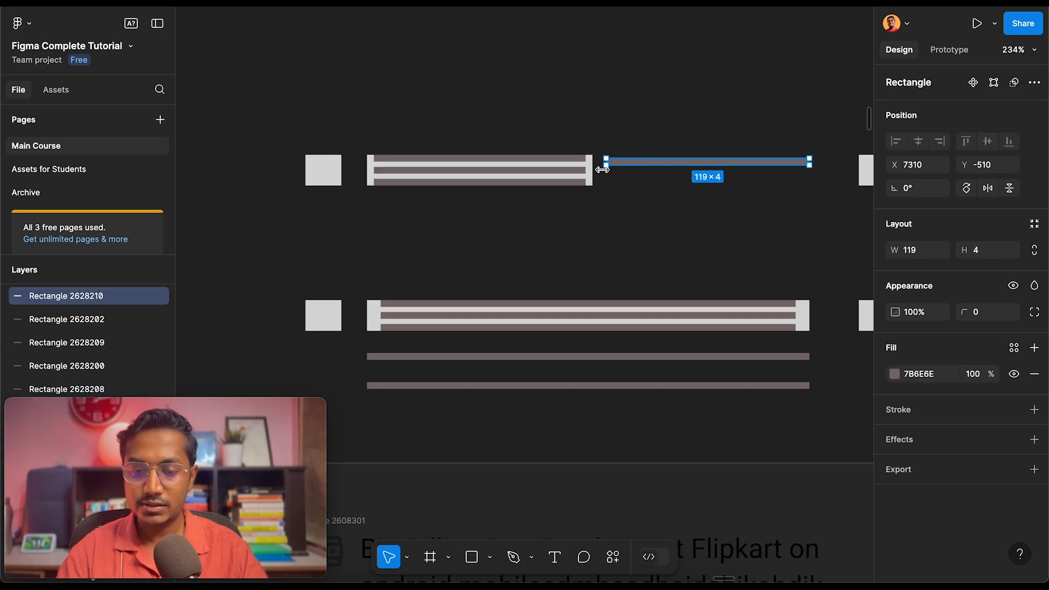
scroll(811, 340, right, 5)
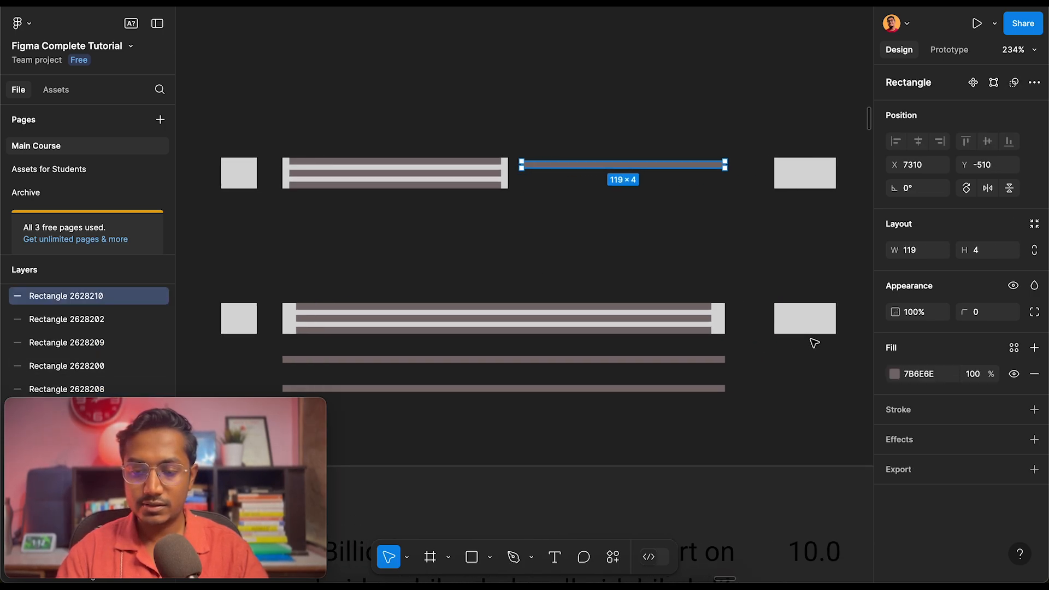
scroll(702, 330, down, 2)
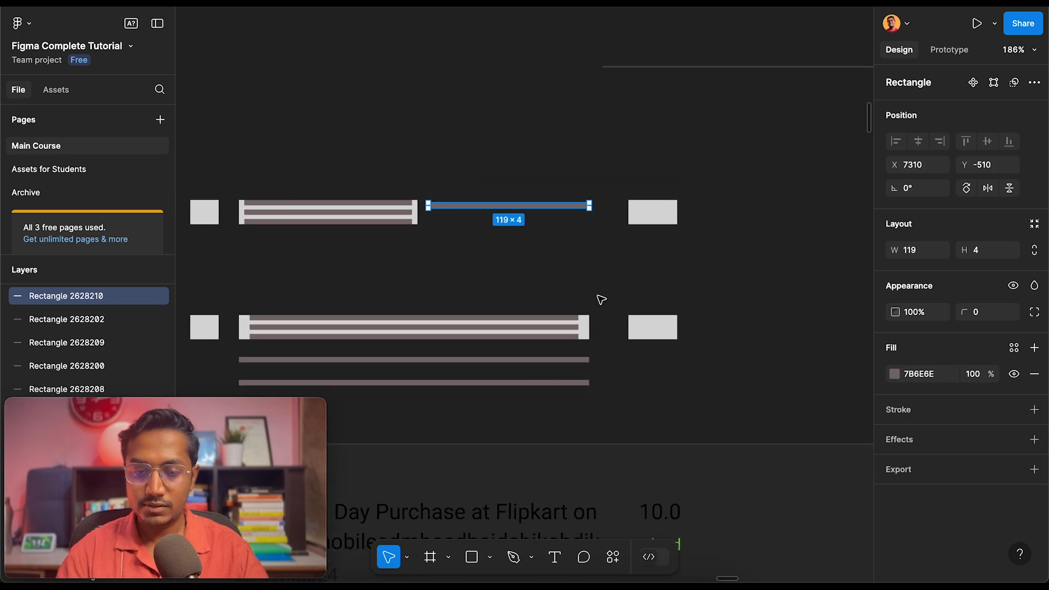
Add a placeholder row copy between the existing two, with a full-width bar between its text block and outward-moved amount block
drag(197, 311, 692, 344)
drag(520, 333, 518, 285)
drag(543, 365, 753, 276)
click(633, 251)
drag(514, 274, 862, 273)
scroll(657, 265, down, 5)
click(459, 225)
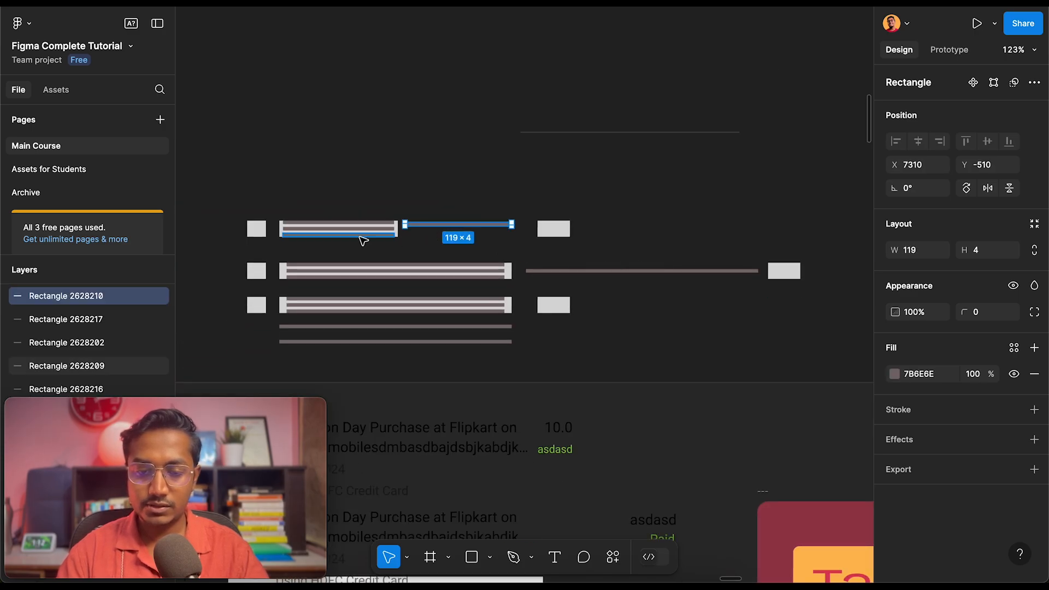
Set the width of Frame 2608301 to hug its contents
scroll(348, 229, down, 3)
scroll(347, 230, left, 3)
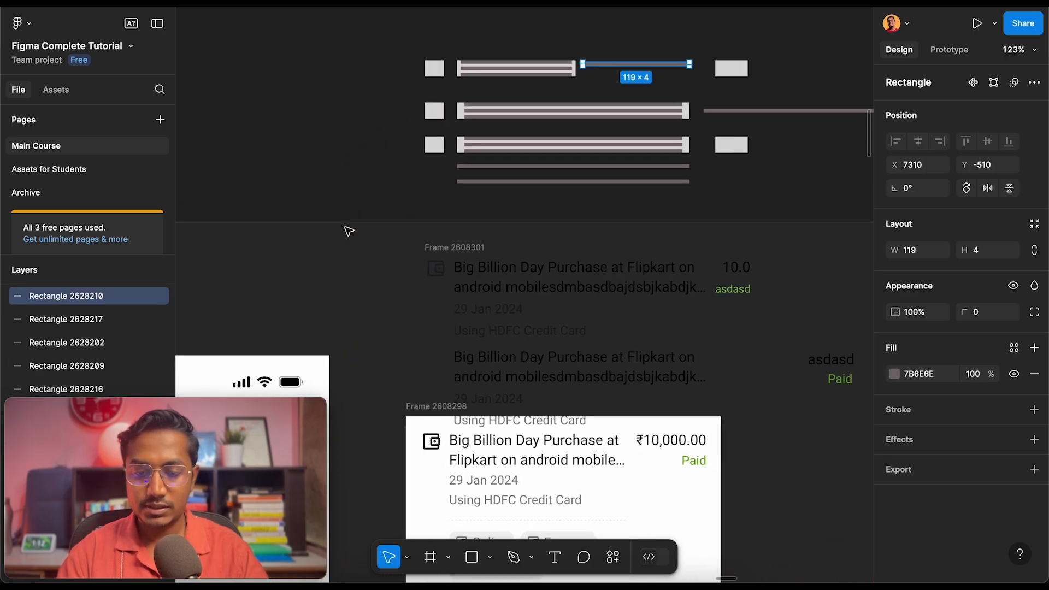
click(474, 249)
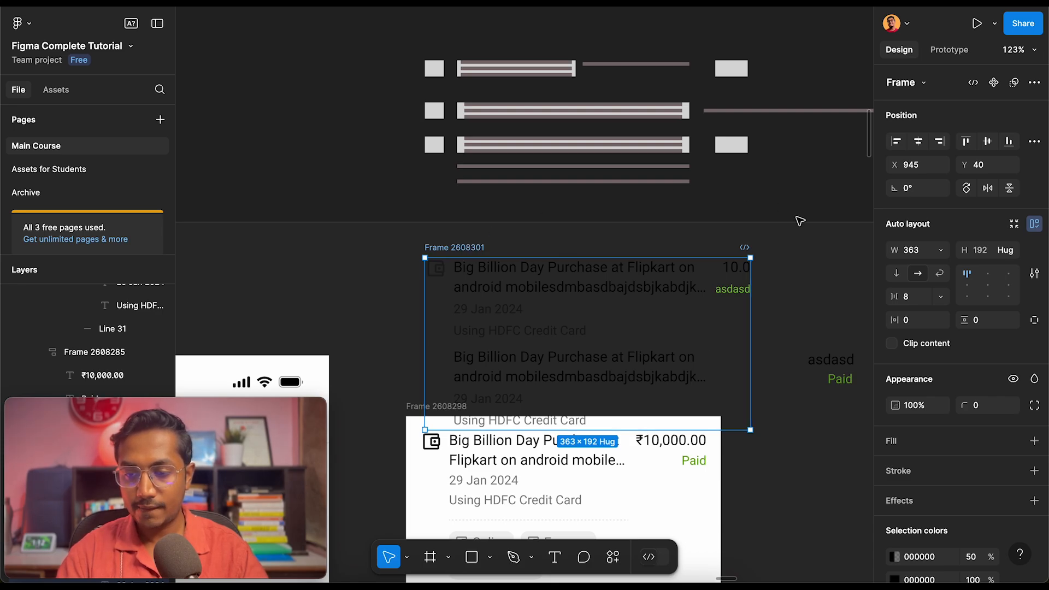
click(940, 250)
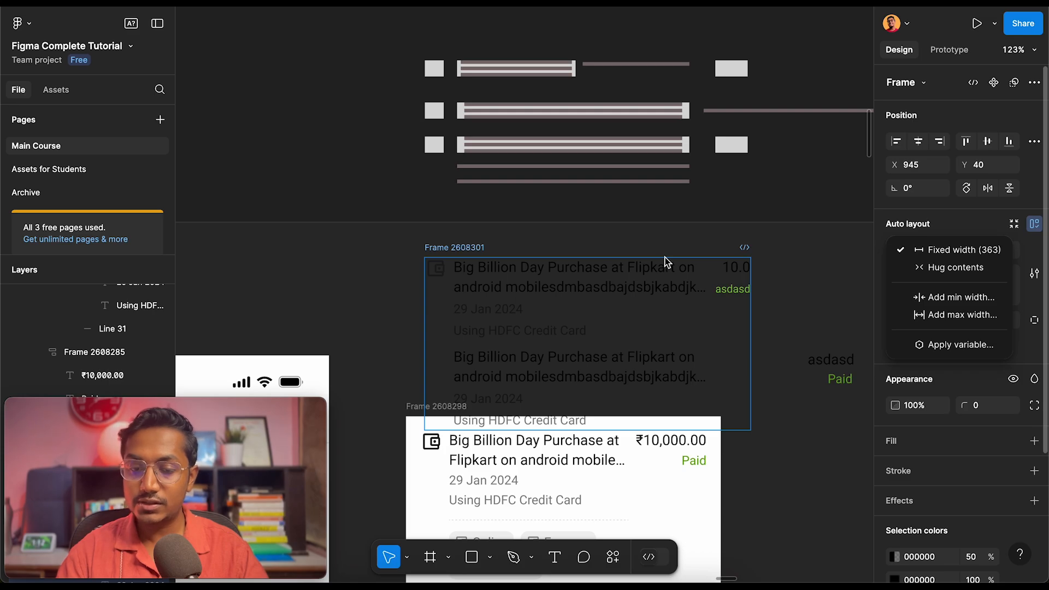
click(388, 278)
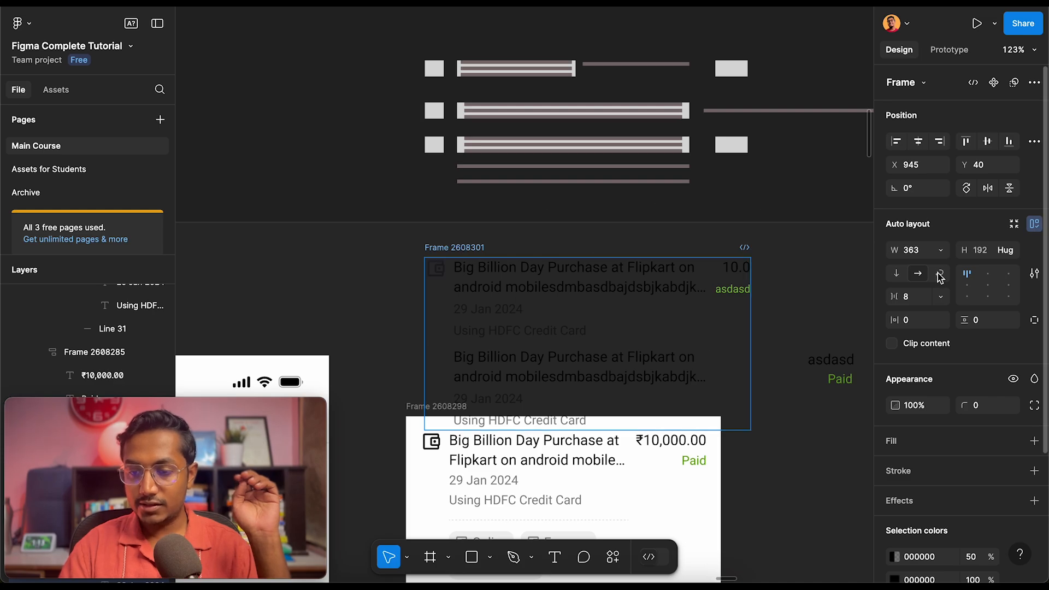
click(938, 252)
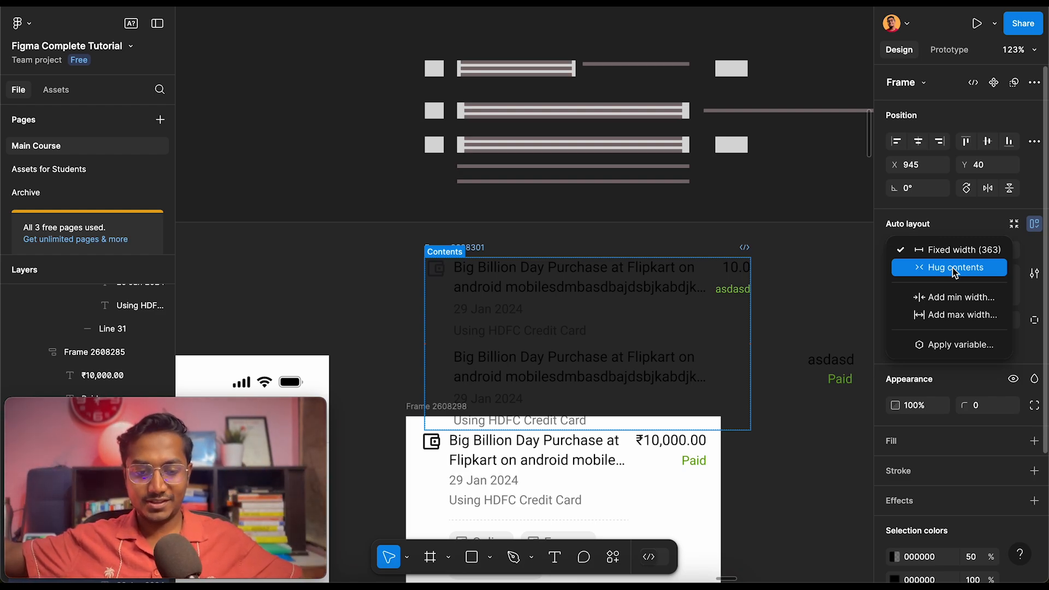
click(952, 268)
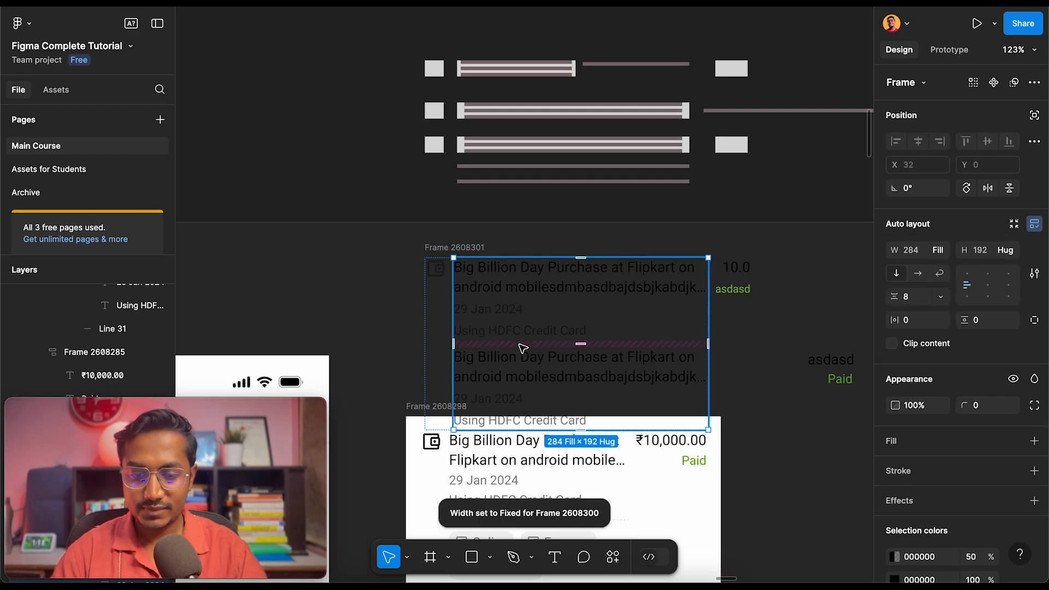
Delete the lower duplicate text block in Frame 2608301 and check the width sizing of the remaining text details frame
double_click(525, 365)
key(Delete)
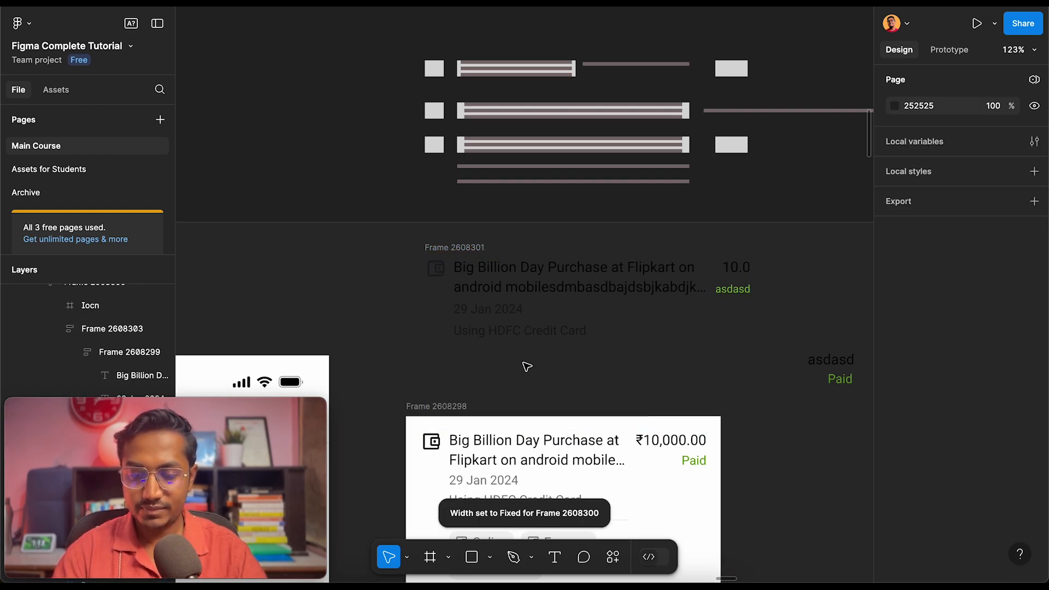
double_click(511, 284)
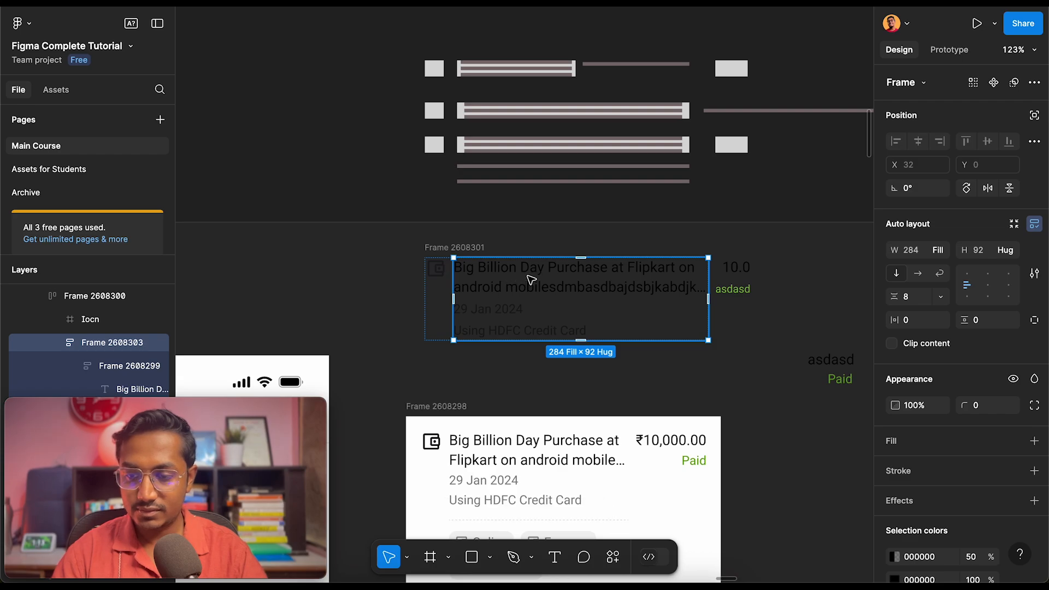
click(938, 250)
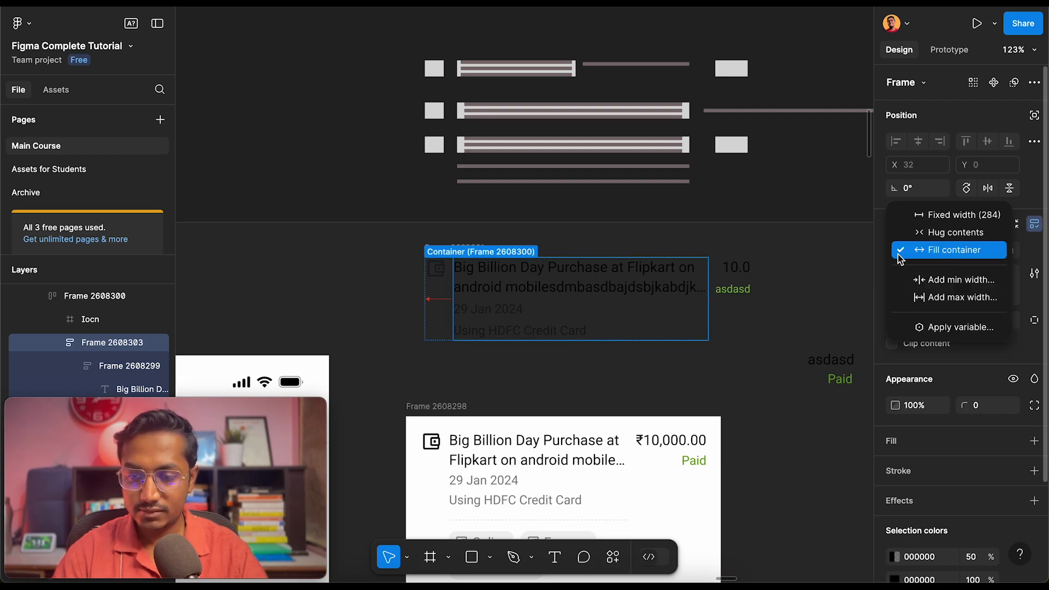
click(466, 249)
click(462, 249)
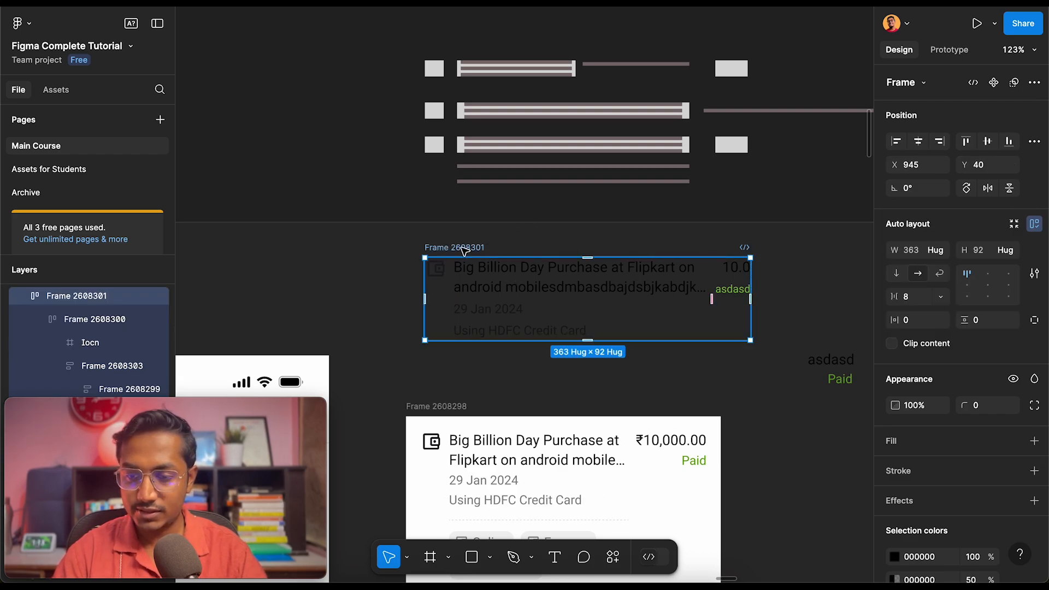
Try duplicating the text details frame beside itself in Frame 2608300, and undo the copy
click(523, 286)
click(523, 286)
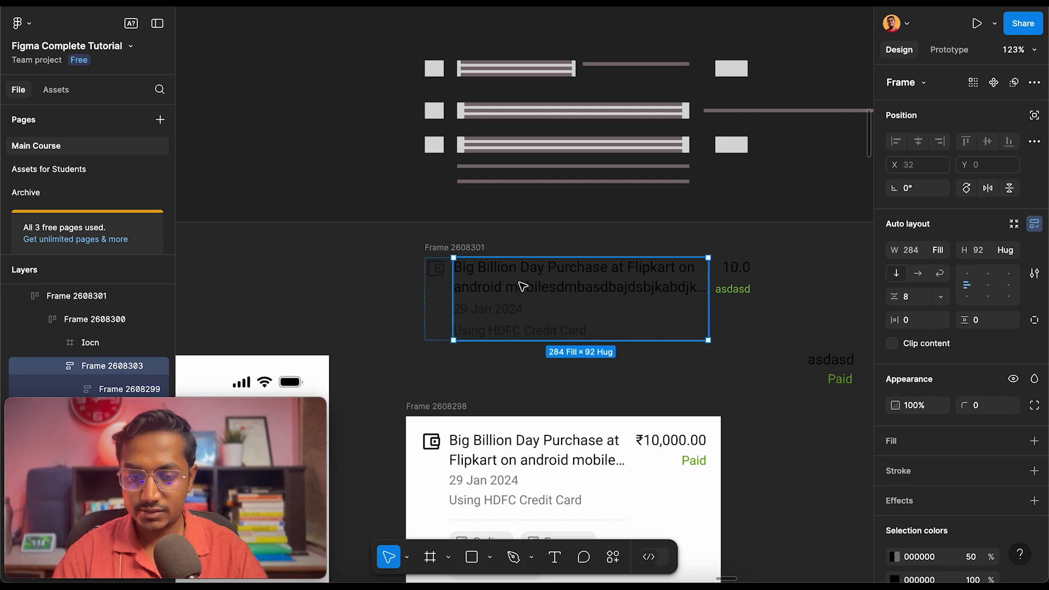
key(ctrl+d)
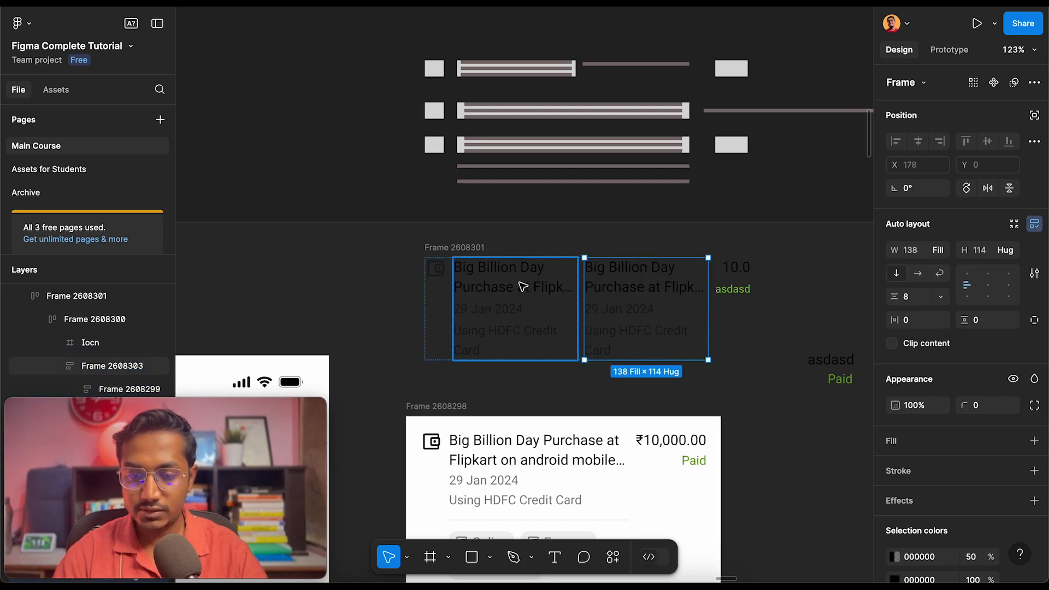
key(ctrl+z)
click(471, 247)
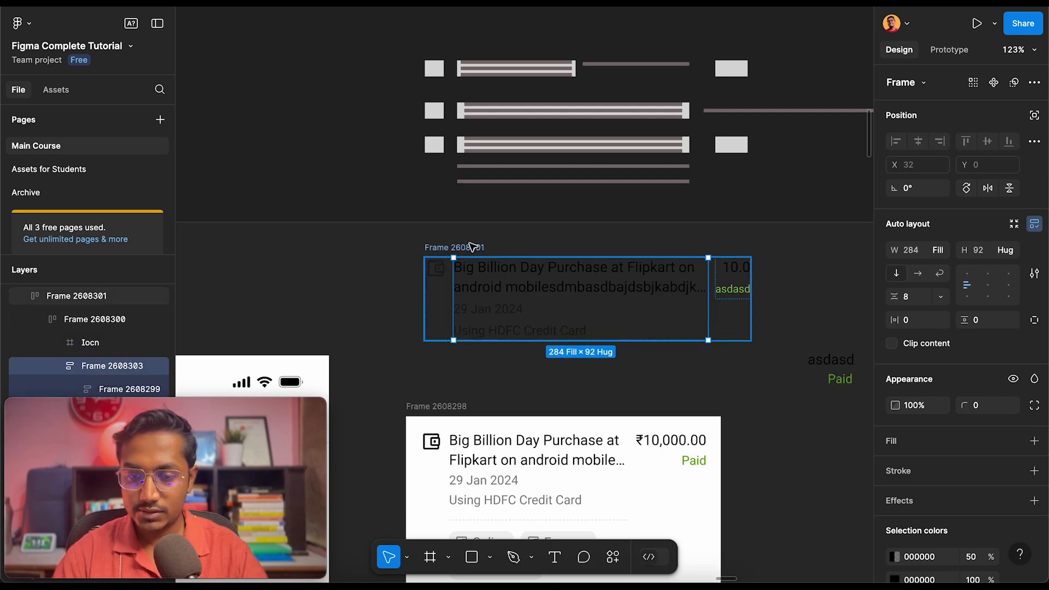
Inspect the nested text frames down to the title, try another duplicate of the text block, and undo it
click(645, 291)
click(643, 290)
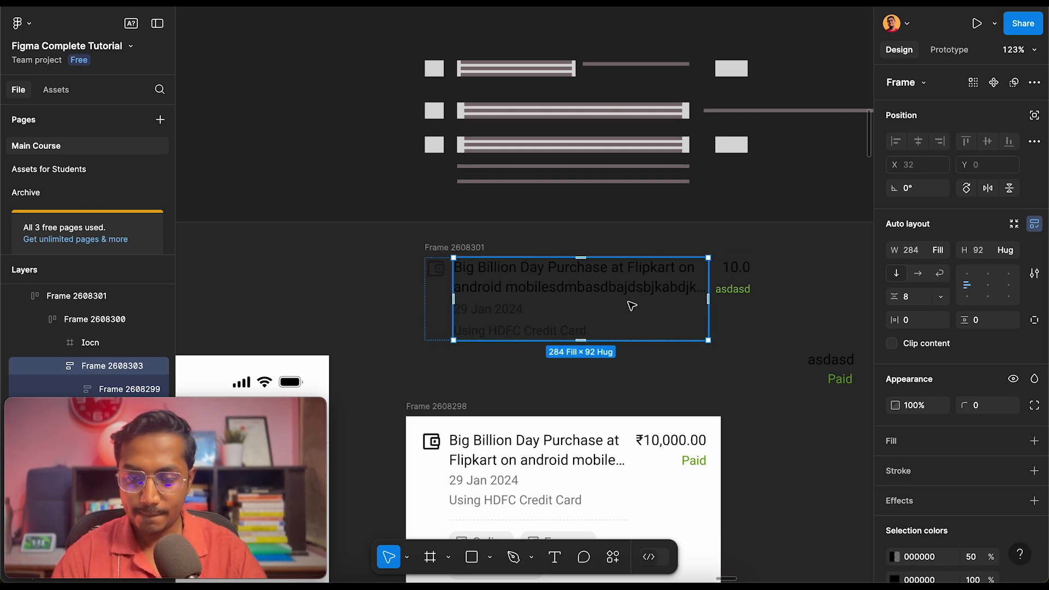
click(576, 299)
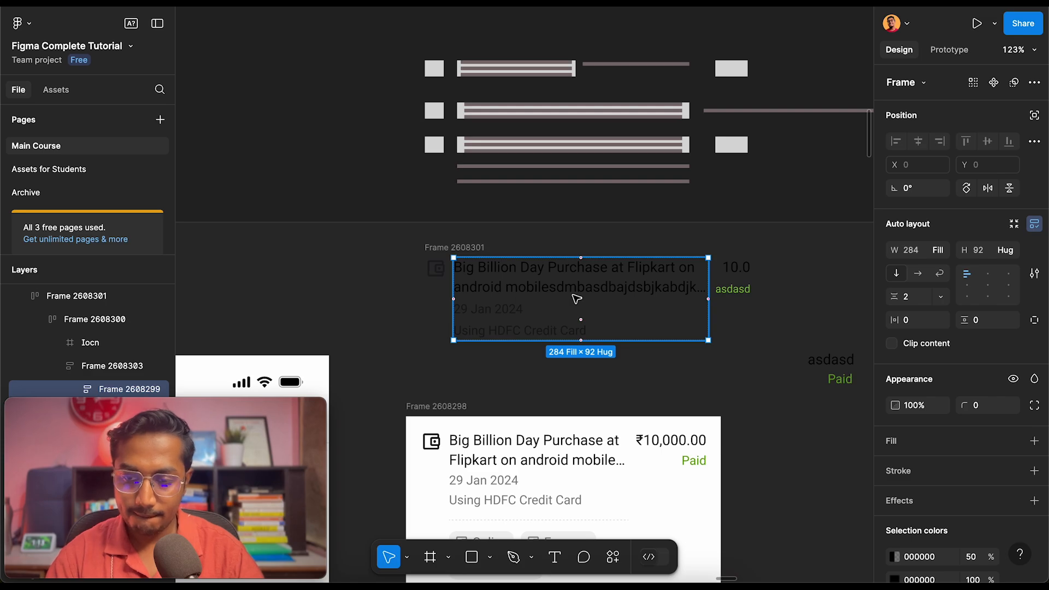
click(576, 298)
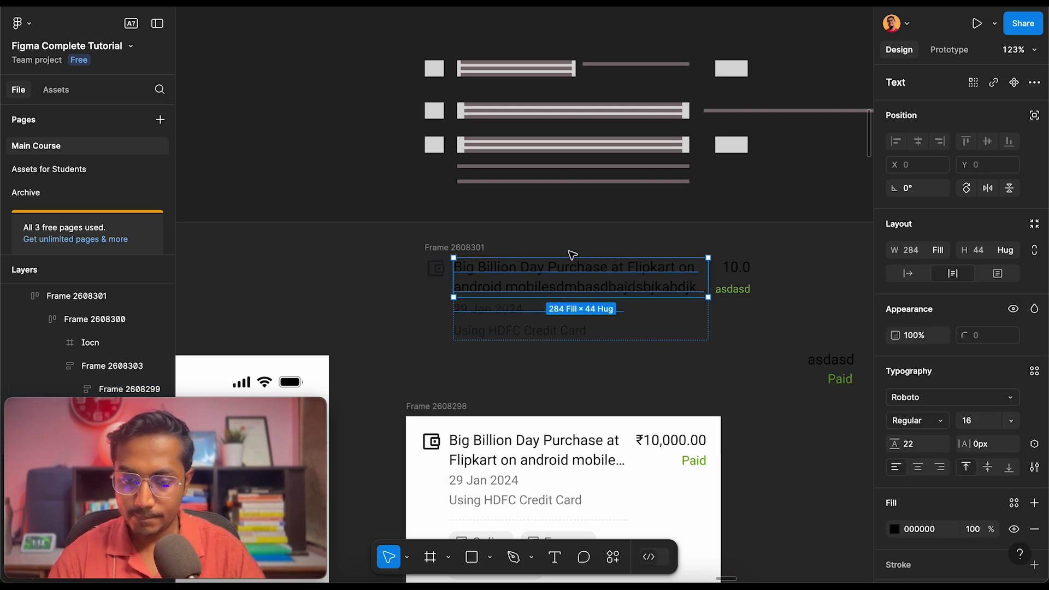
click(574, 250)
click(555, 300)
click(555, 302)
key(ctrl+d)
key(ctrl+z)
click(474, 250)
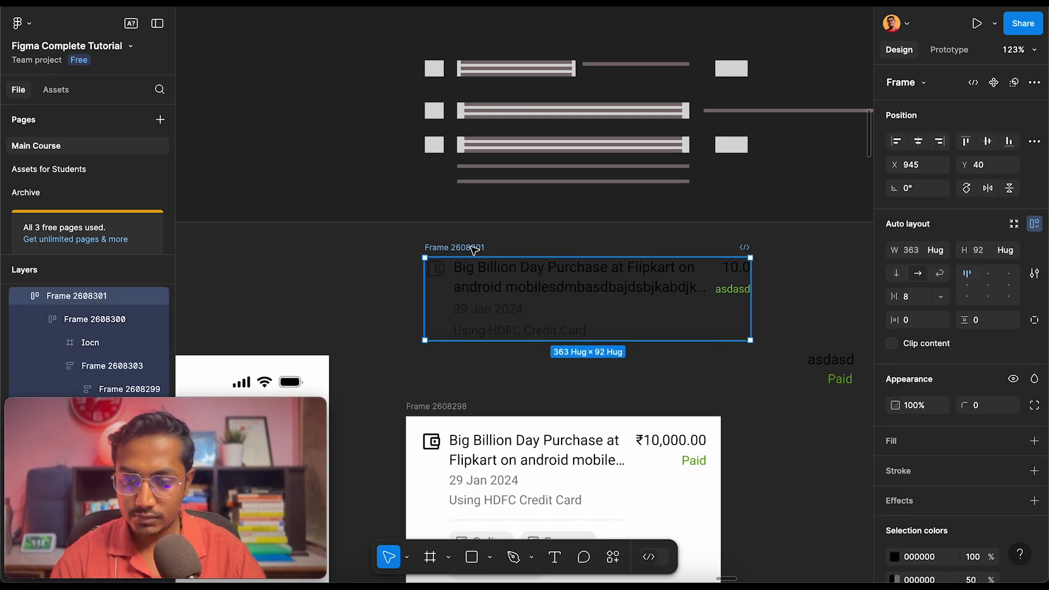
Set the width of Frame 2608300, which holds the icon and text details, to hug its contents
click(694, 297)
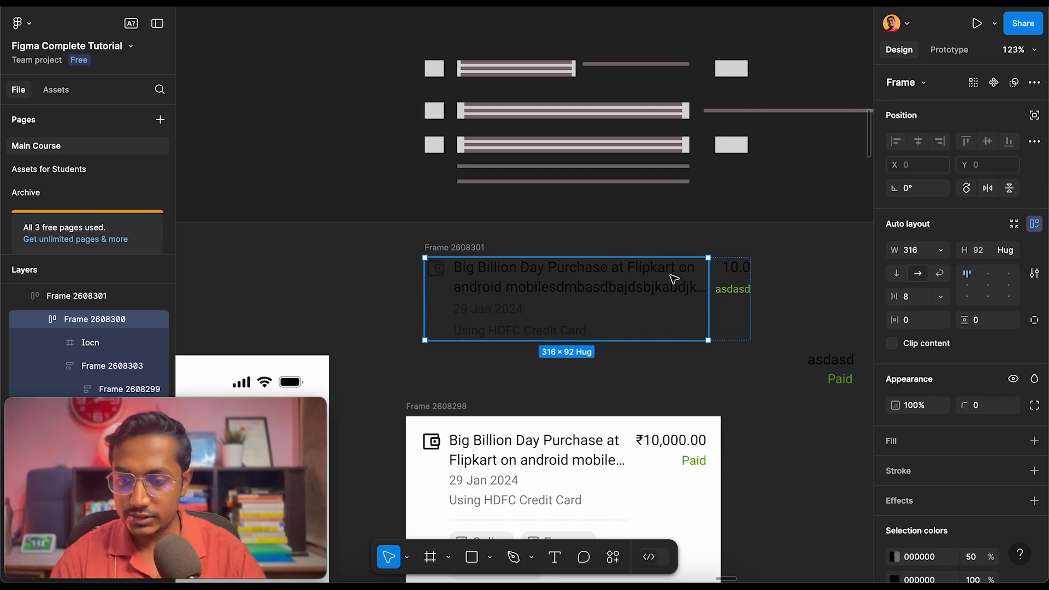
click(939, 251)
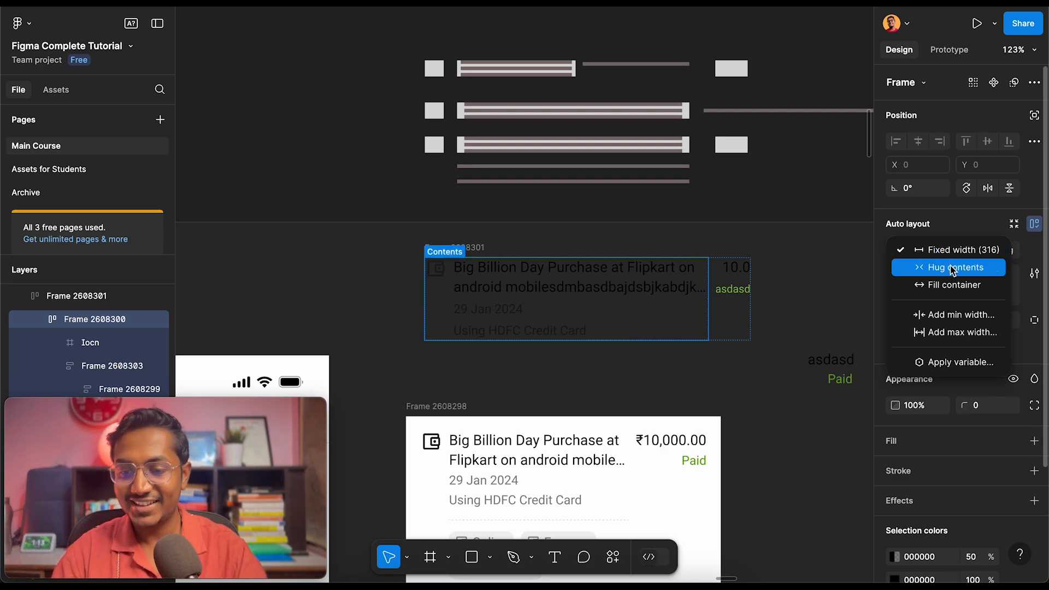
click(500, 287)
click(511, 295)
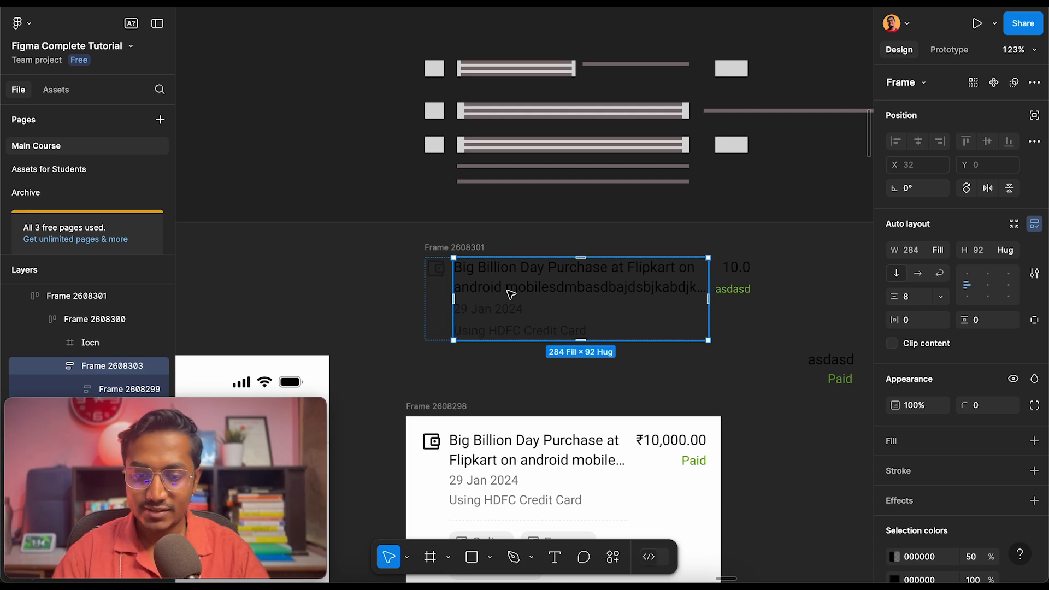
scroll(510, 295, up, 5)
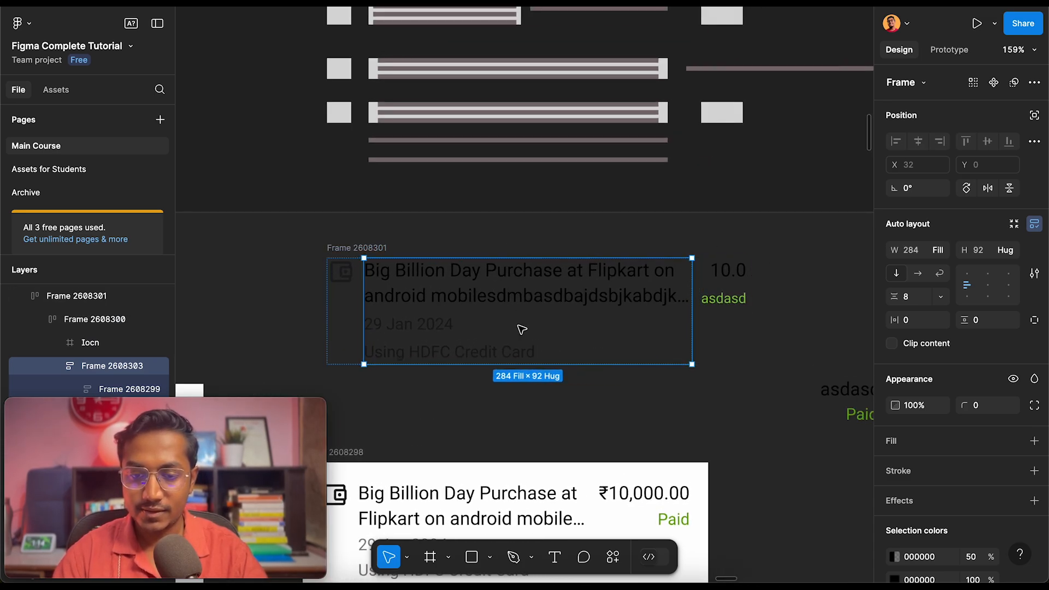
click(354, 323)
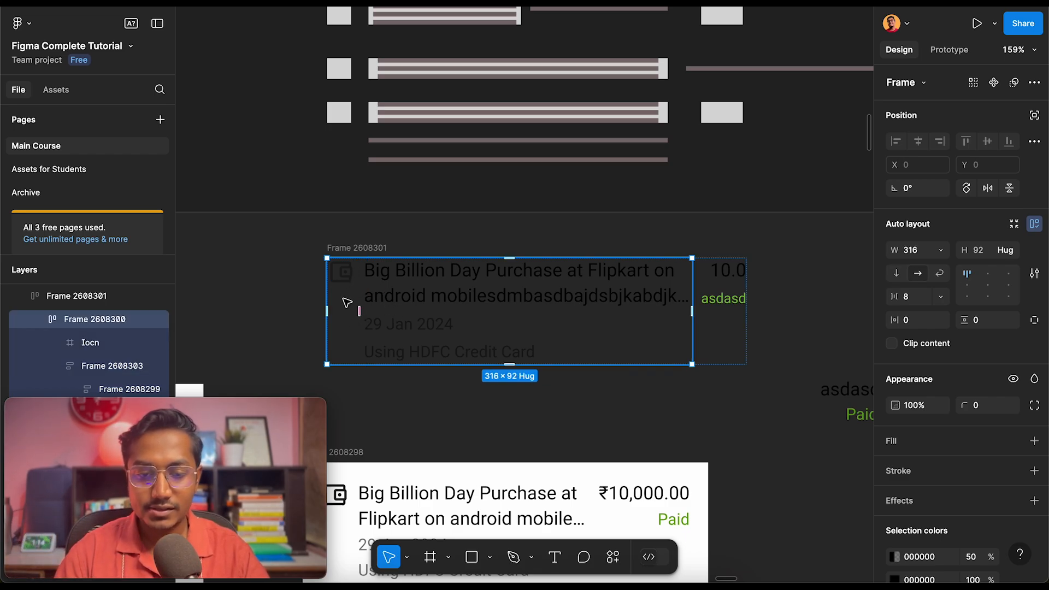
click(939, 250)
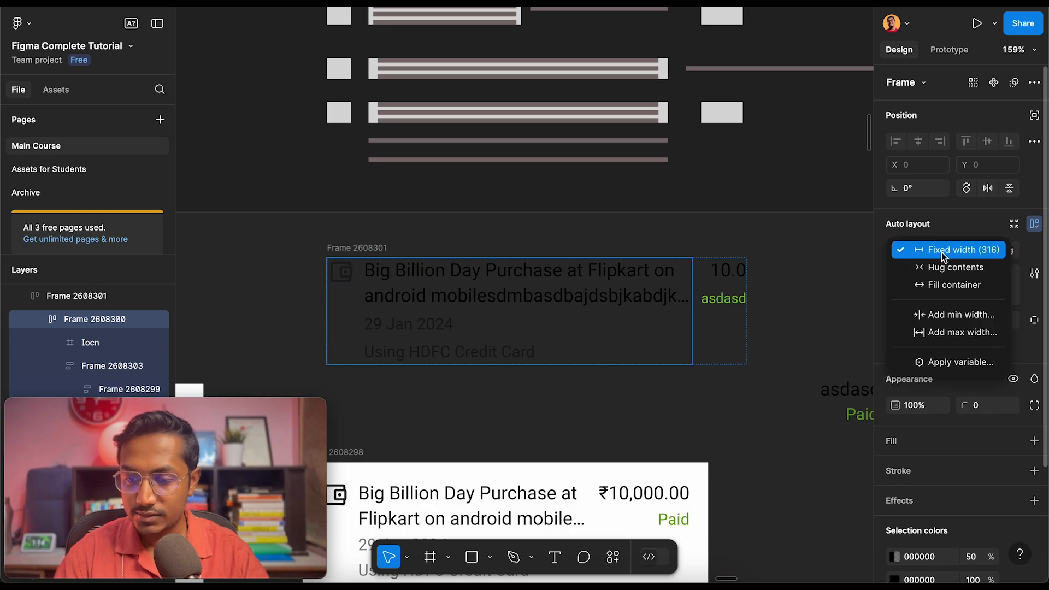
click(948, 268)
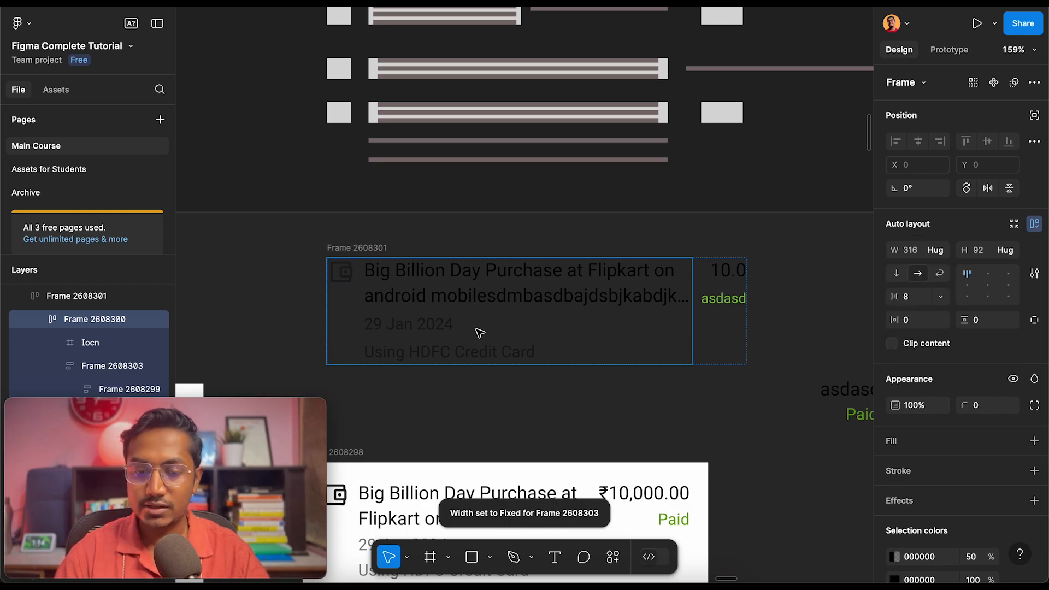
Duplicate the text details frame inside Frame 2608300 and check the sizing of the outer Frame 2608301
click(403, 271)
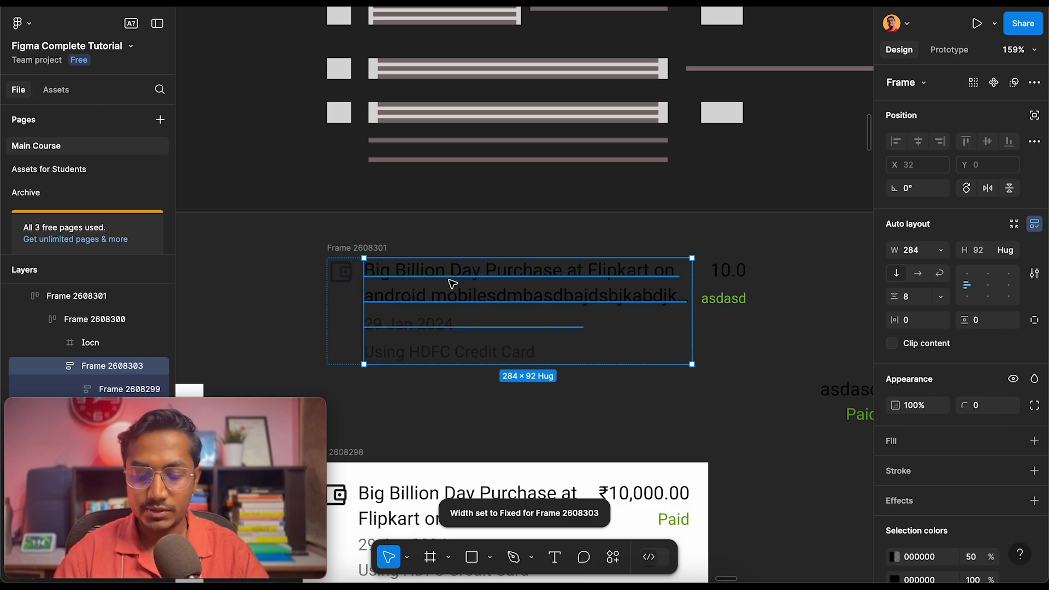
key(ctrl+d)
scroll(452, 283, down, 3)
scroll(452, 283, right, 4)
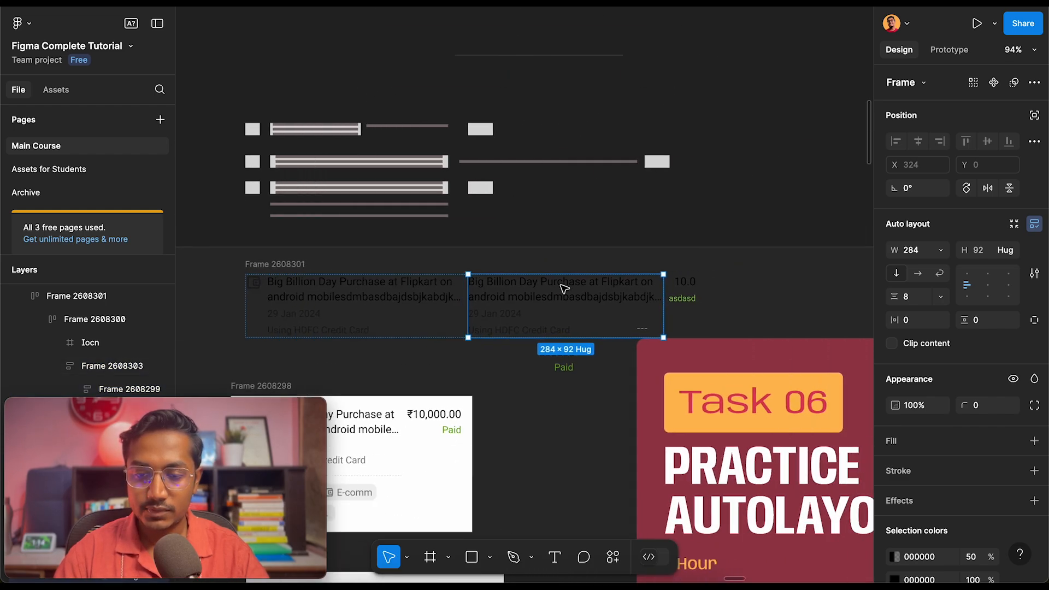
click(533, 248)
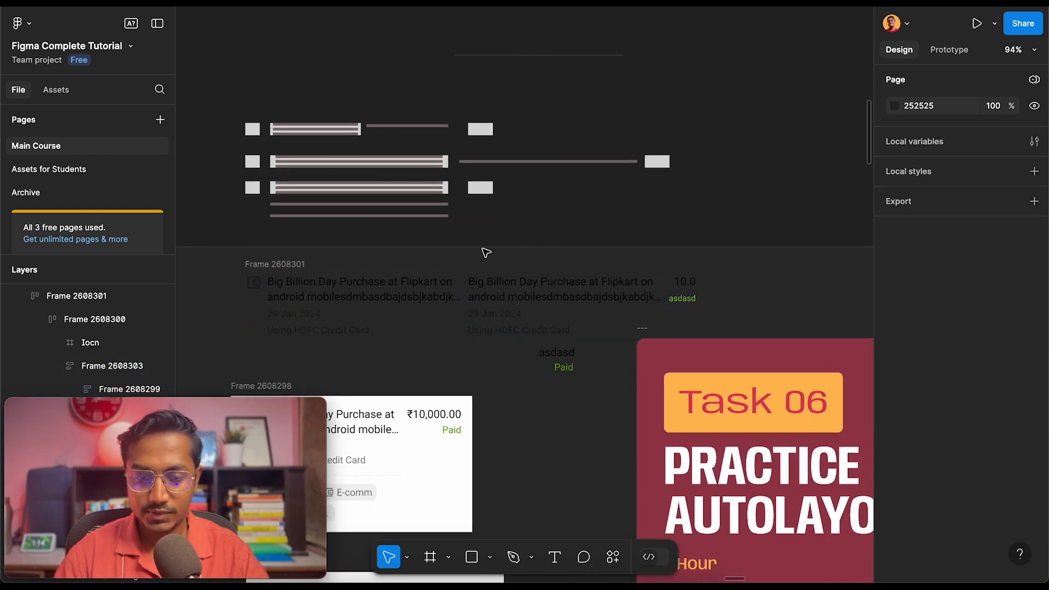
click(275, 265)
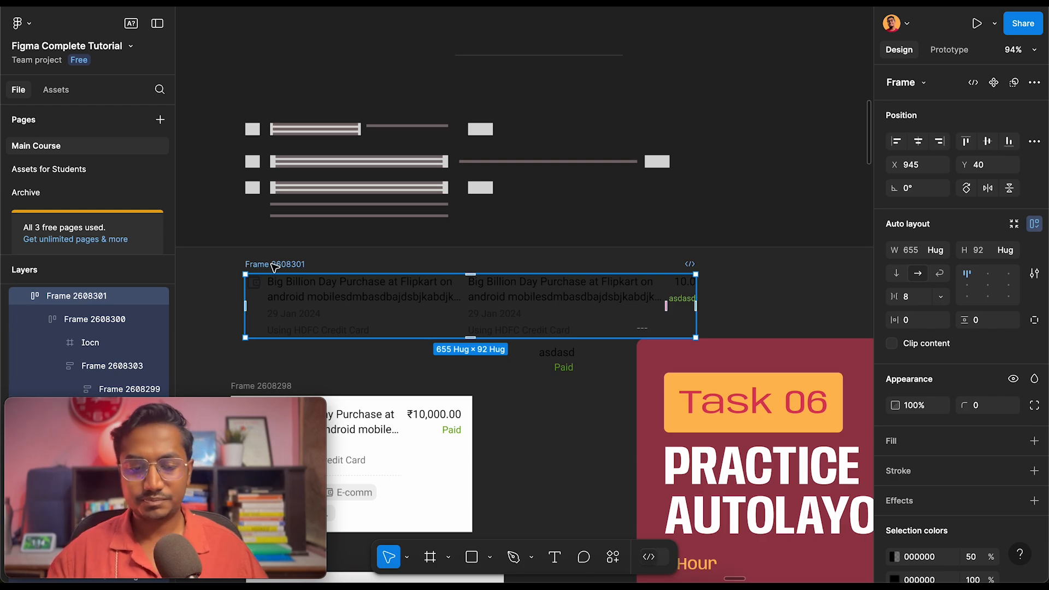
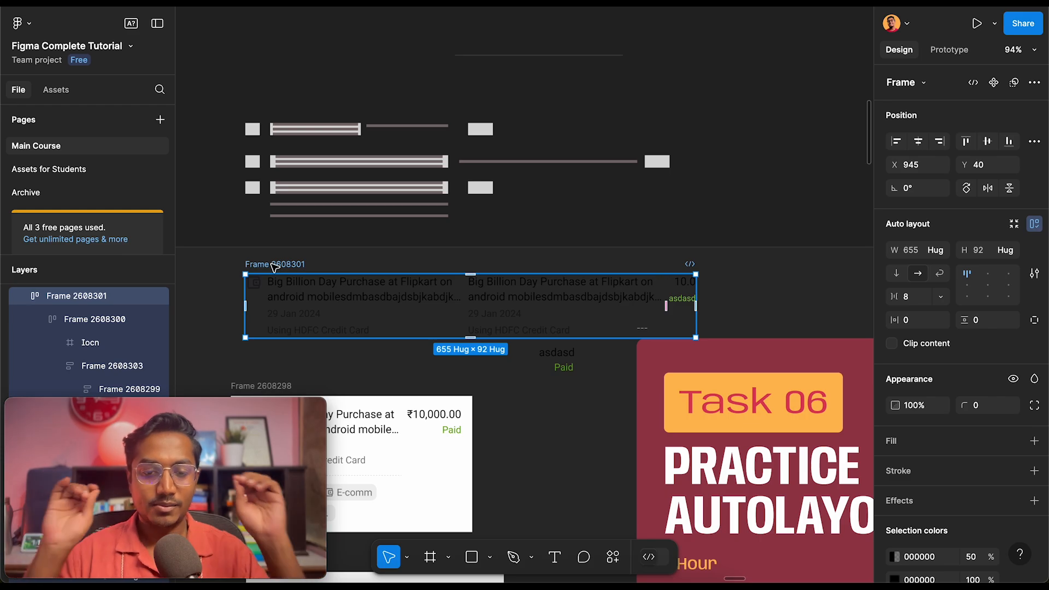
Compare the nested text frames and their sizing in the Frame 2608298 card with those in Frame 2608301
scroll(226, 289, down, 3)
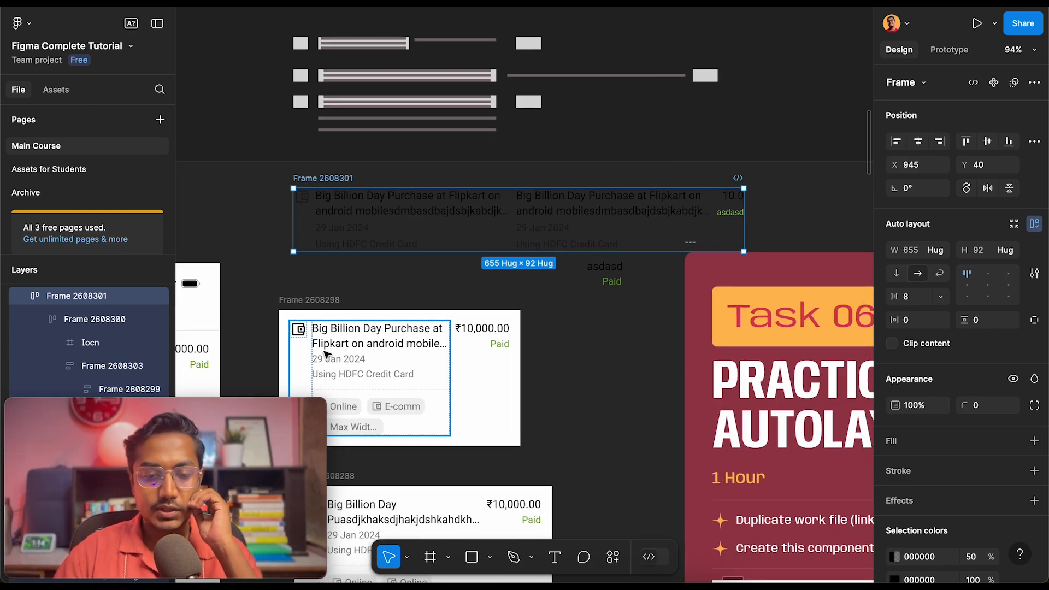
double_click(365, 338)
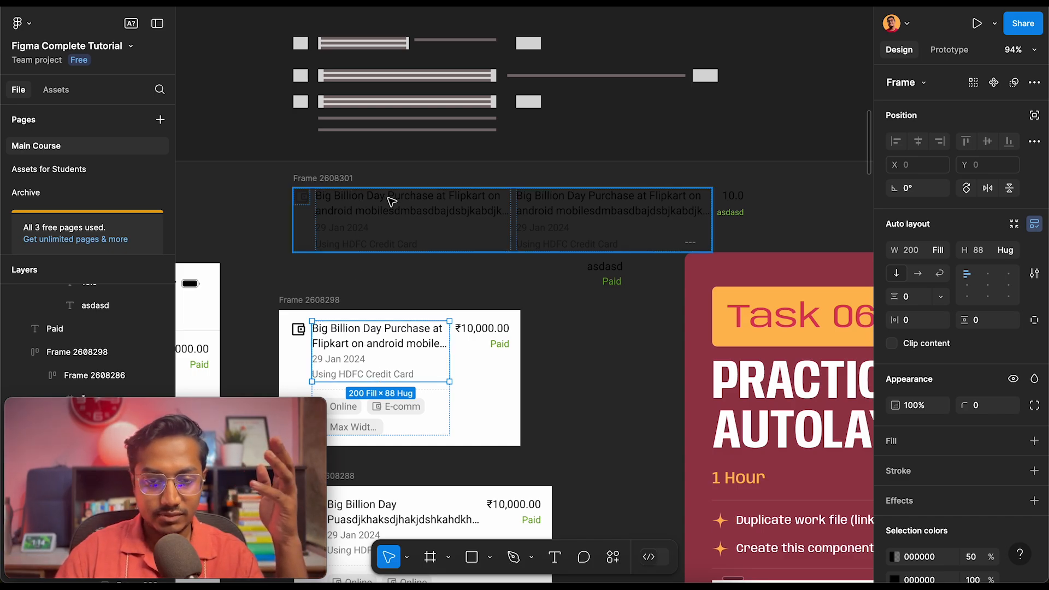
scroll(393, 202, up, 3)
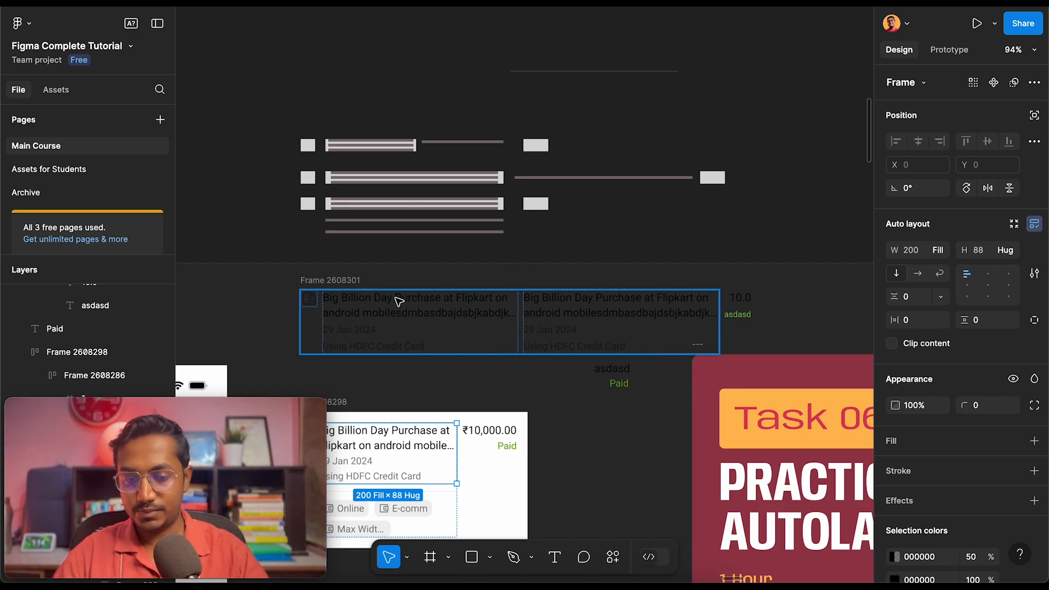
click(397, 315)
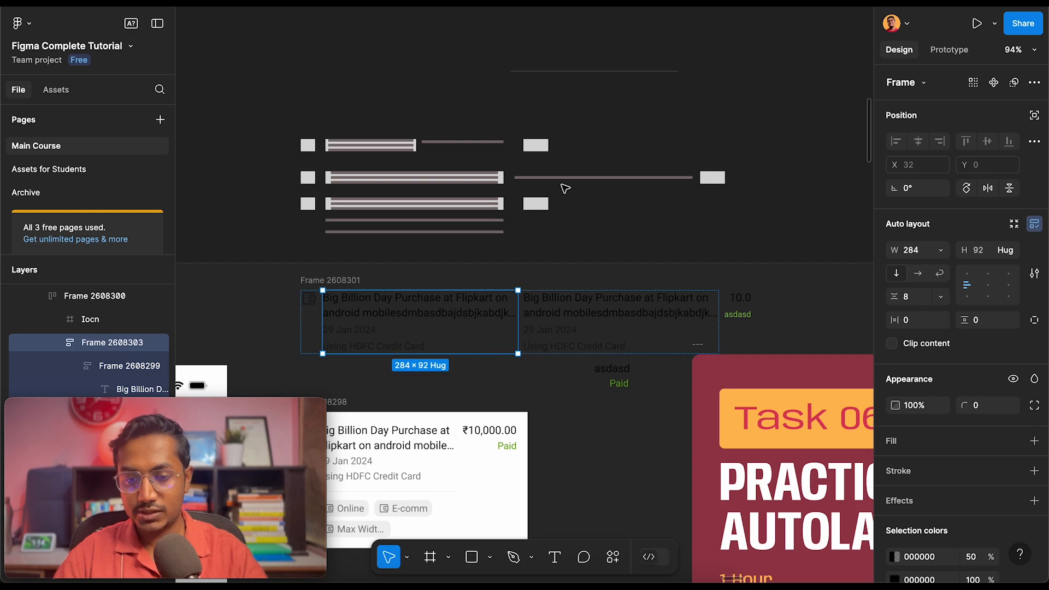
scroll(364, 344, down, 5)
scroll(364, 344, left, 4)
click(435, 306)
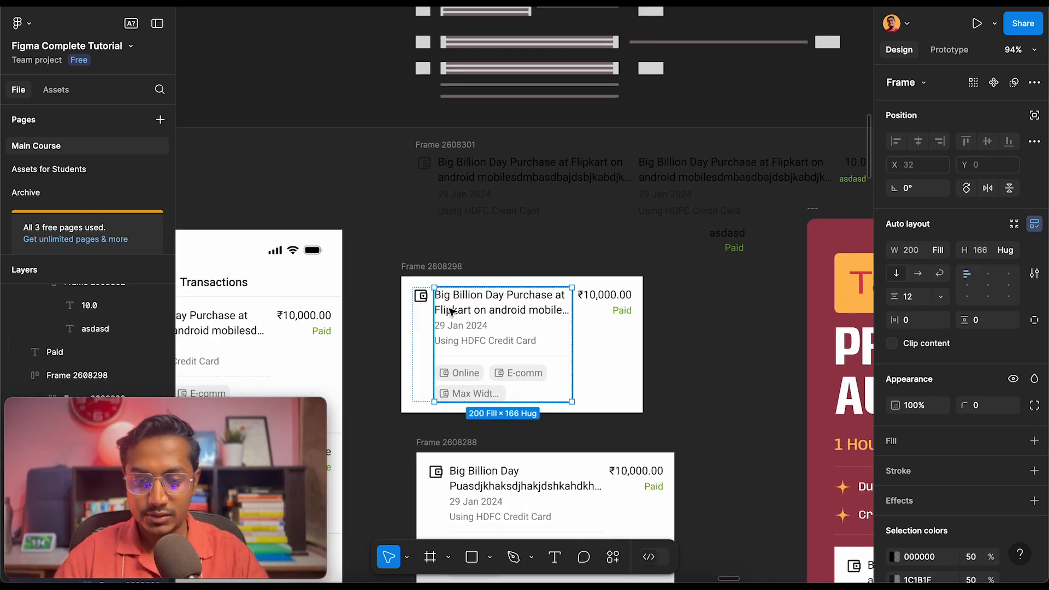
click(498, 189)
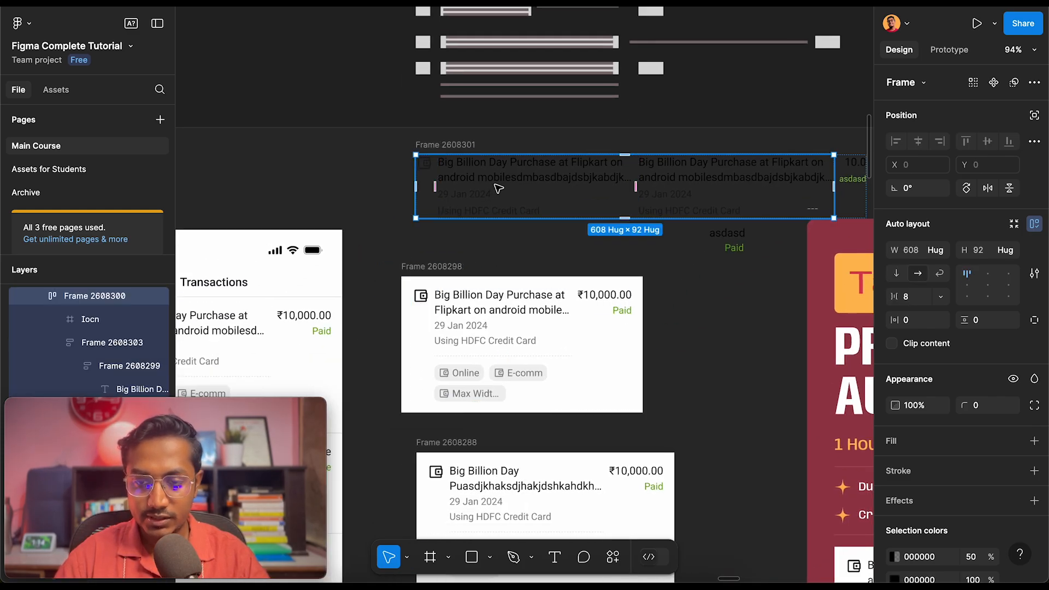
Set the width of Frame 2608300, which holds the icon and both text blocks, to fixed at 608
double_click(498, 187)
scroll(522, 131, up, 2)
scroll(522, 131, right, 2)
click(523, 130)
click(502, 211)
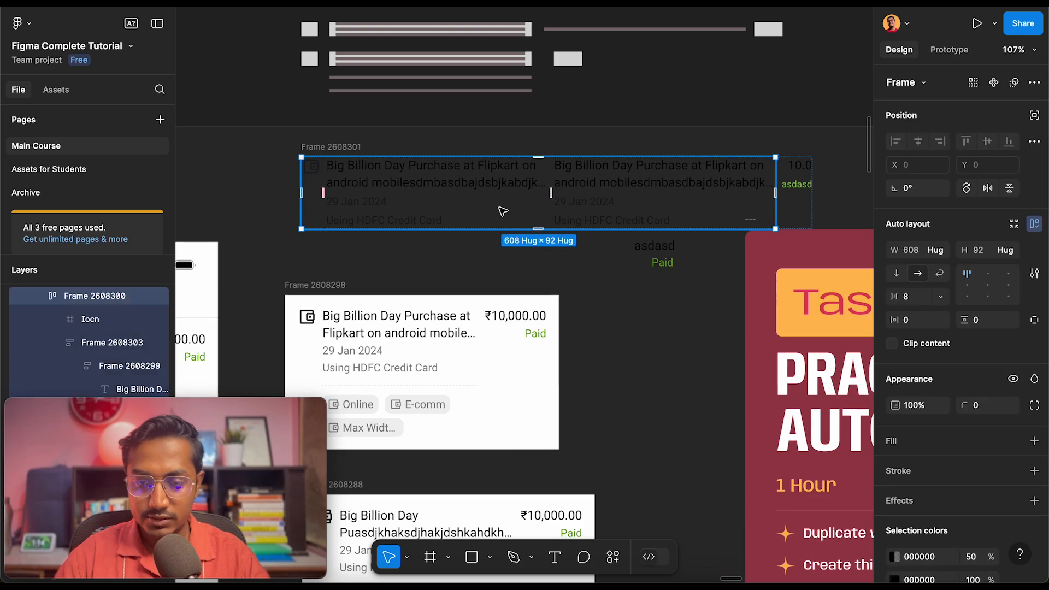
click(947, 250)
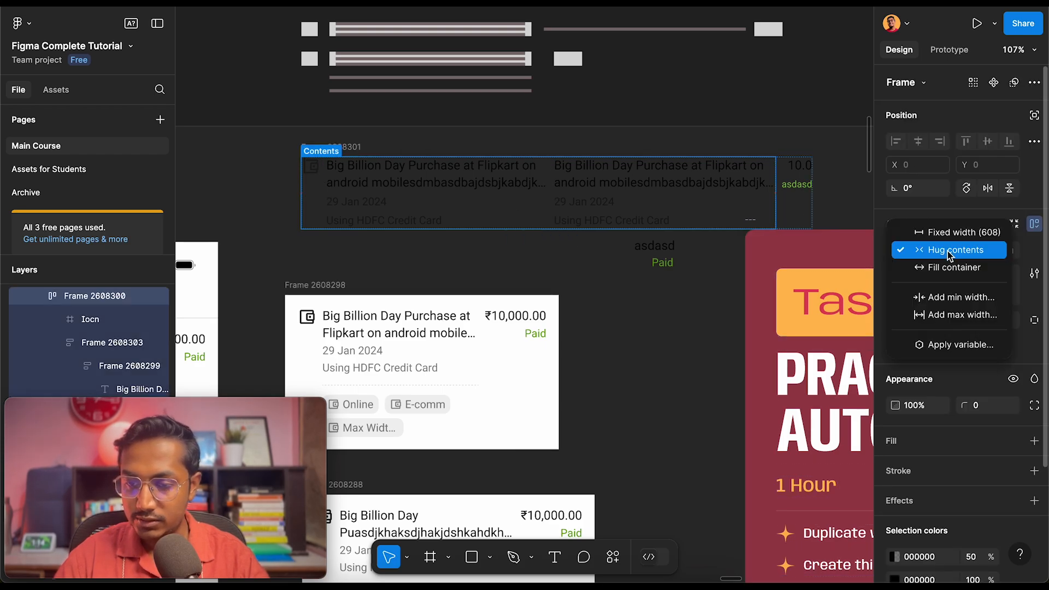
click(952, 235)
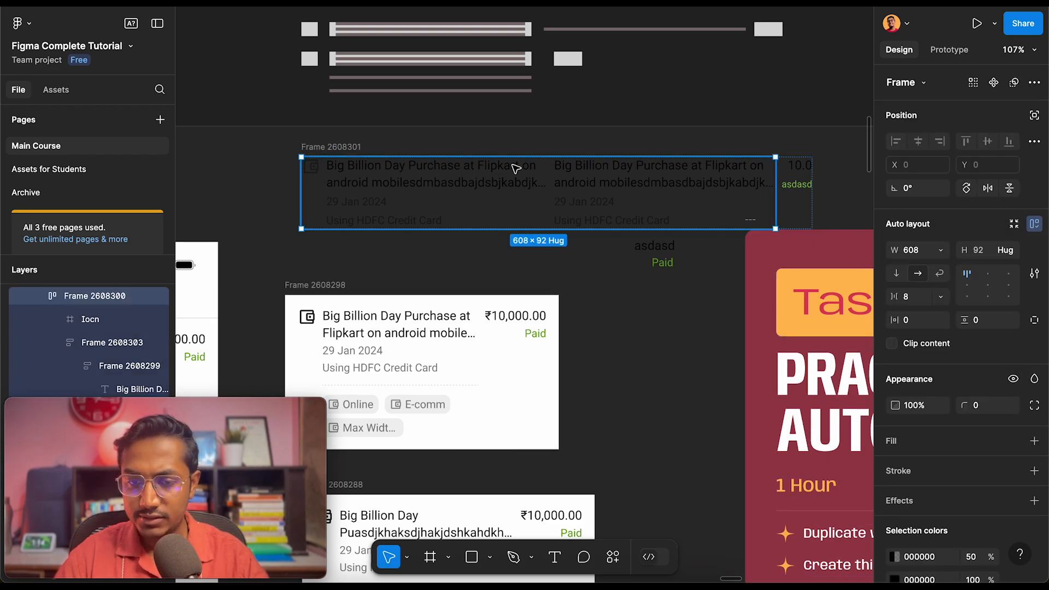
Set the first text details frame inside Frame 2608300 to fill the container width and delete its duplicate beside it
click(456, 206)
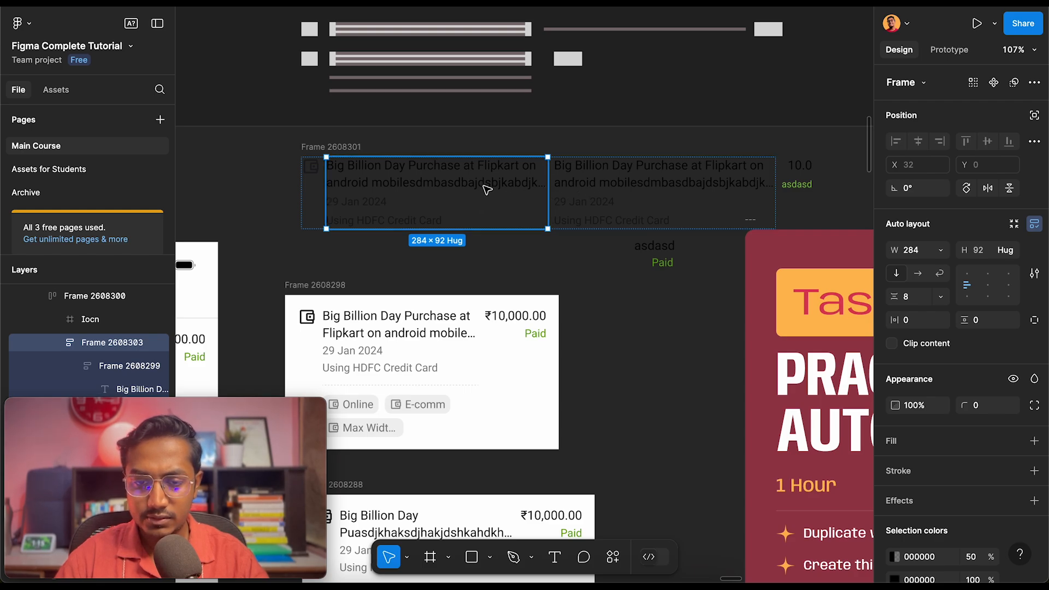
click(939, 251)
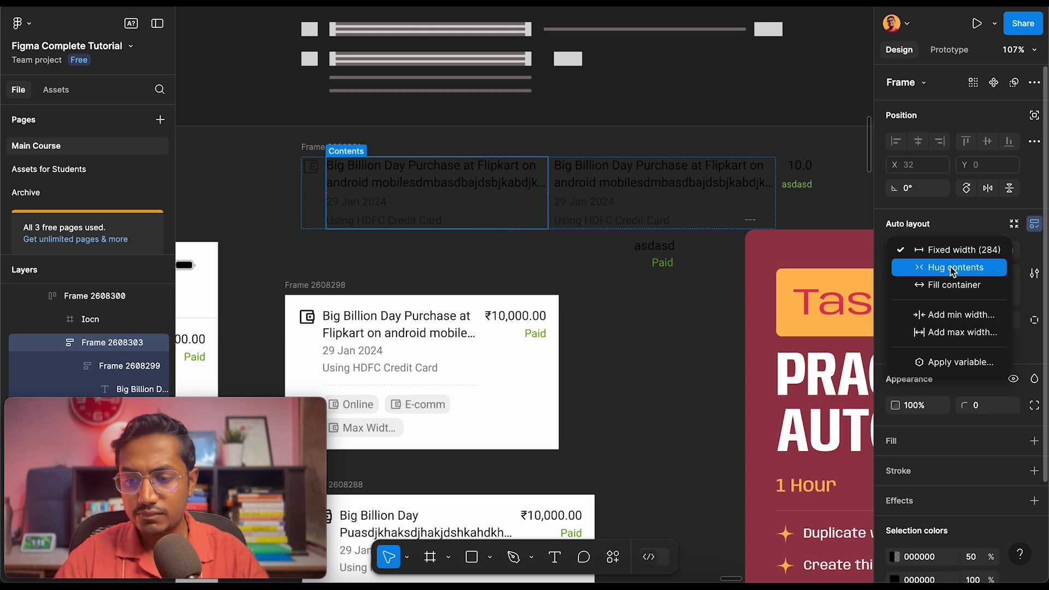
click(959, 286)
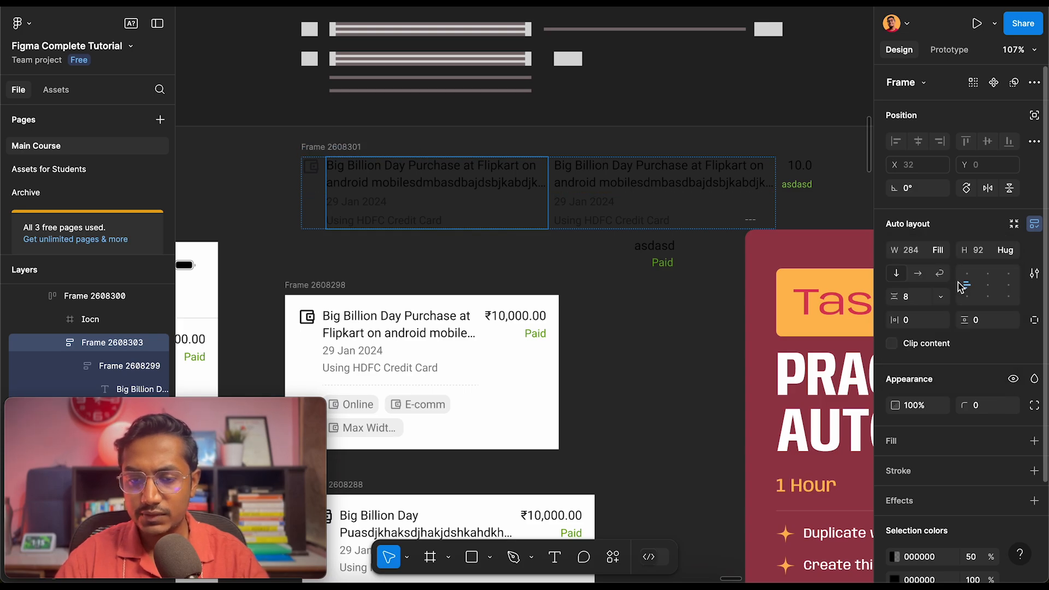
click(654, 191)
key(Delete)
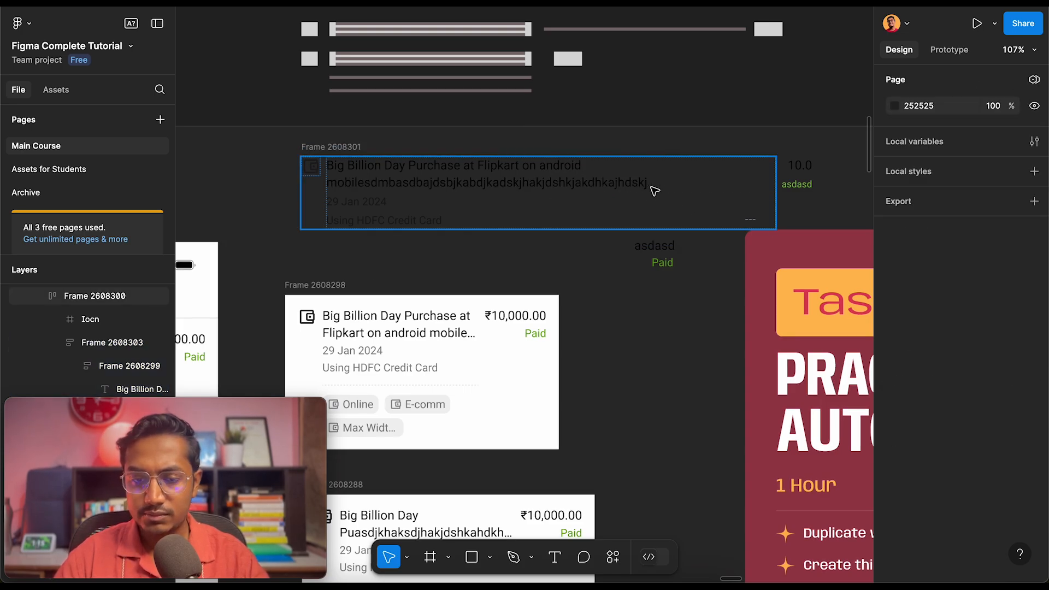
Set the width of Frame 2608300 to fill its container, the outer Frame 2608301
click(441, 187)
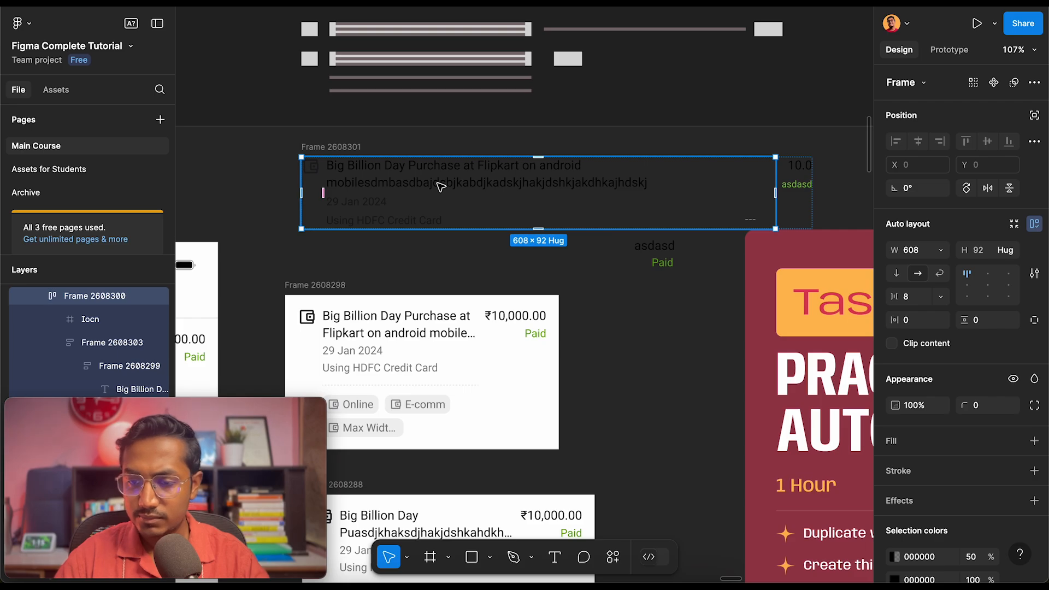
scroll(441, 186, right, 2)
click(941, 253)
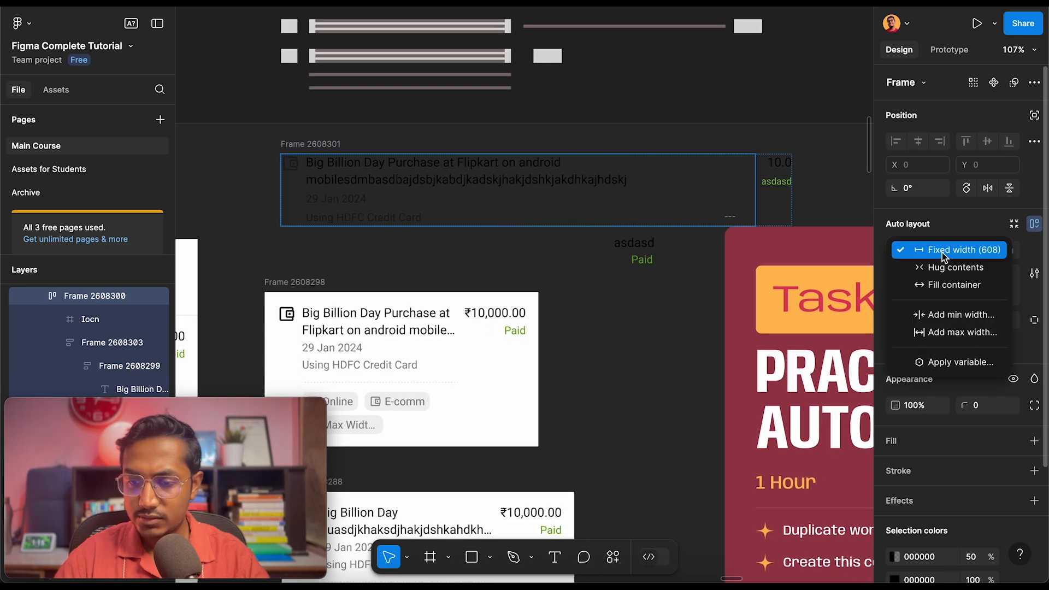
click(959, 285)
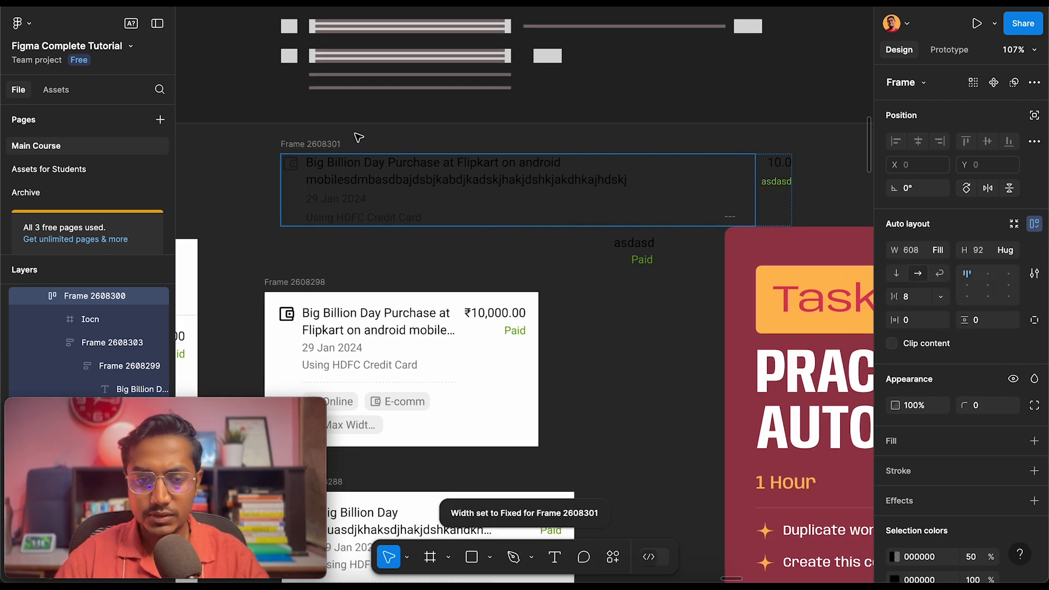
Switch the width of the outer Frame 2608301 to hug contents and back to fixed
key(shift+Return)
click(940, 250)
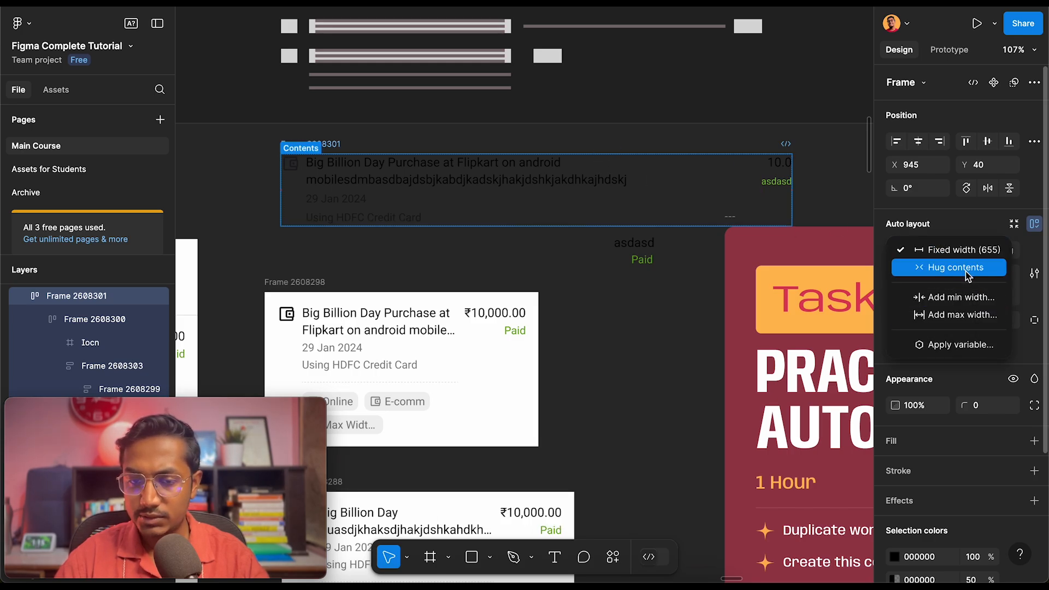
click(929, 267)
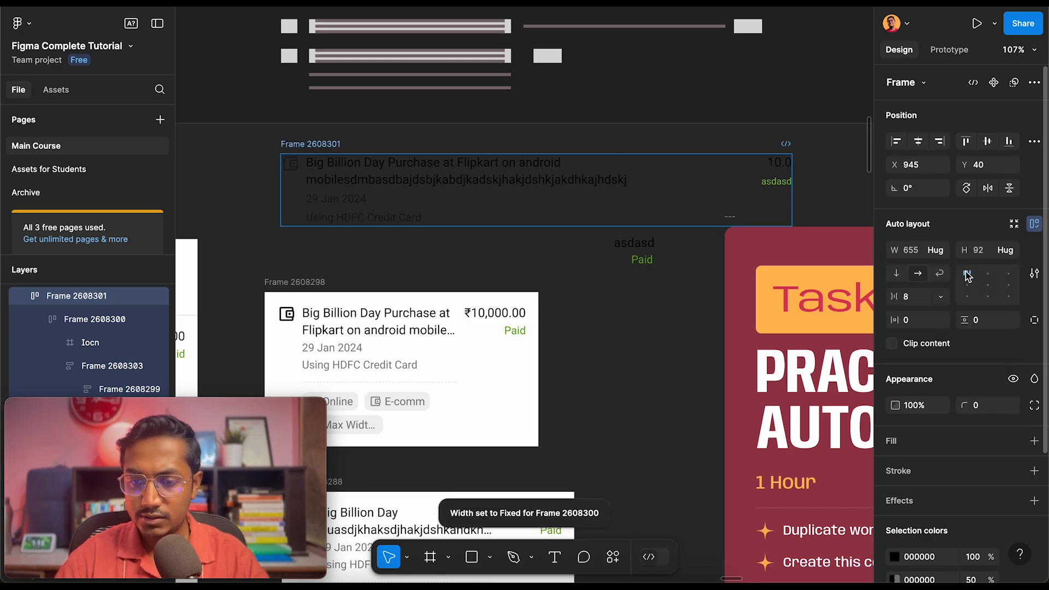
click(942, 251)
click(953, 234)
click(326, 135)
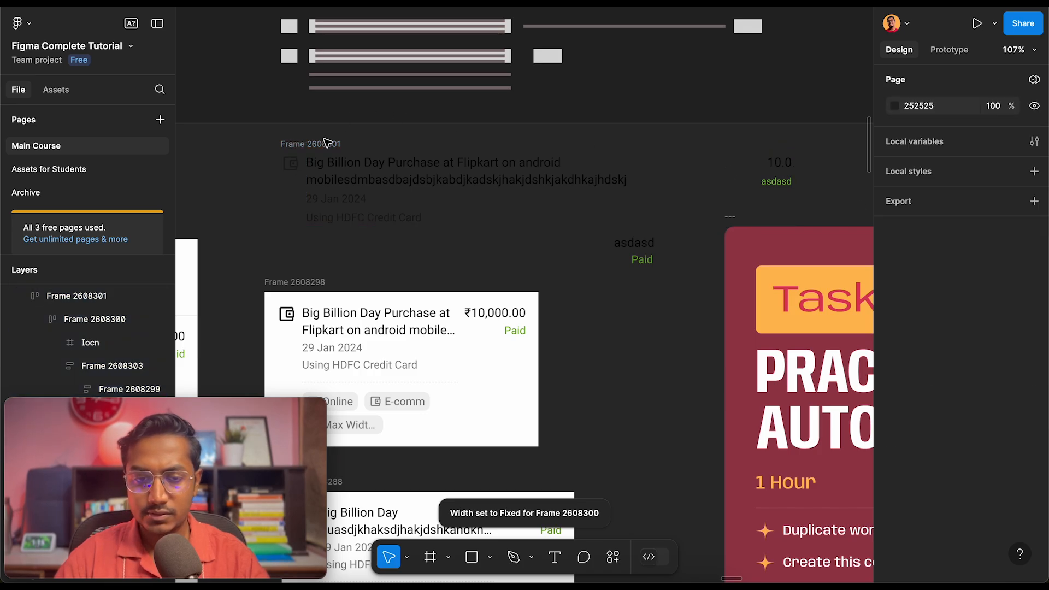
Undo a trial narrowing of Frame 2608301 and check the width sizing of the text details frame inside it
click(328, 138)
drag(791, 171, 714, 175)
key(ctrl+z)
double_click(531, 183)
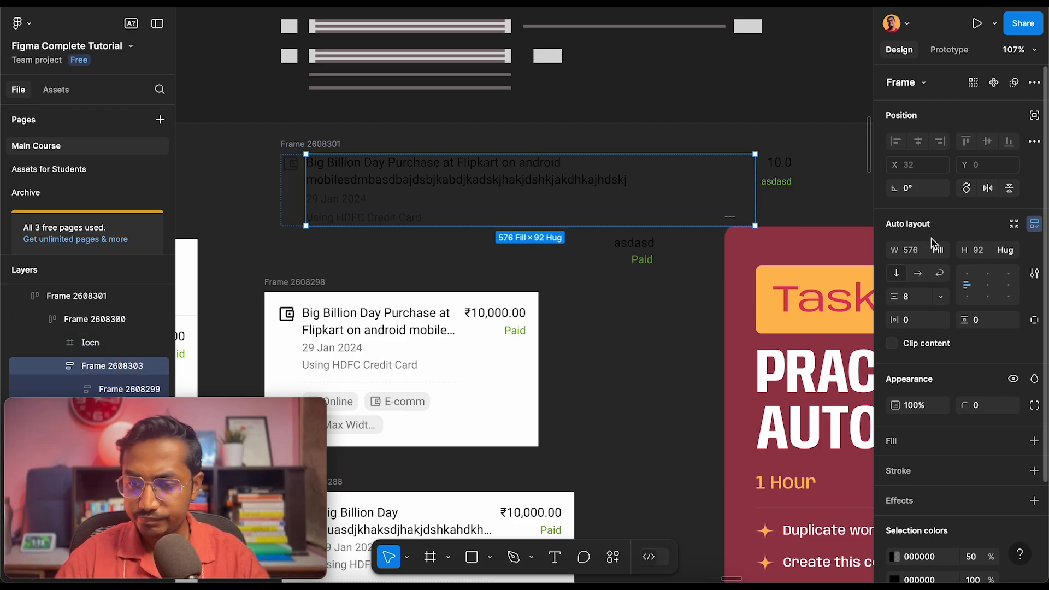
click(940, 250)
click(947, 250)
click(468, 129)
Set the width of Frame 2608300 to fill container and narrow the outer Frame 2608301 to about 330
click(435, 198)
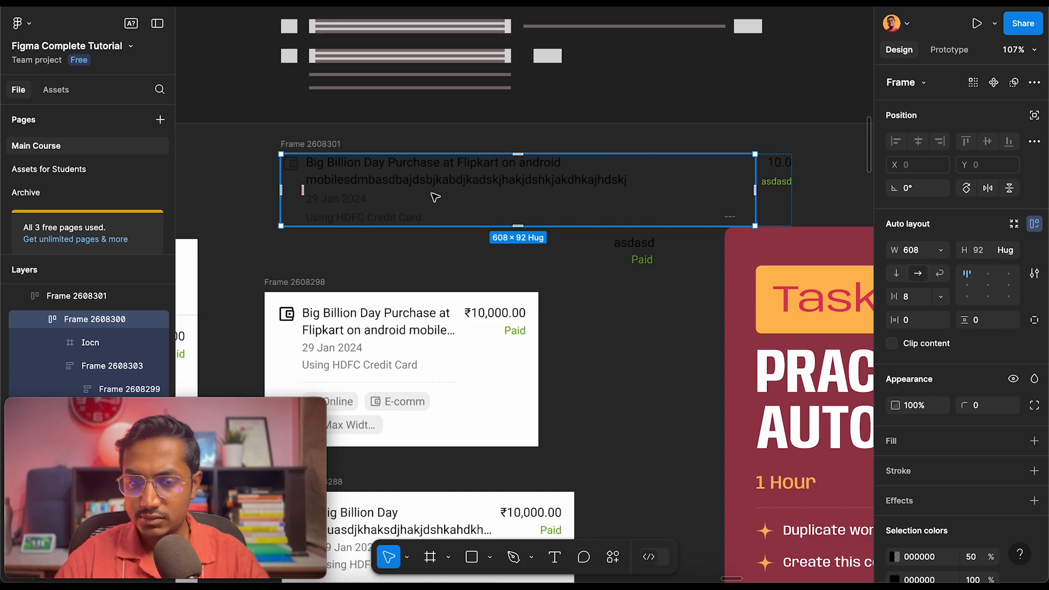
click(945, 255)
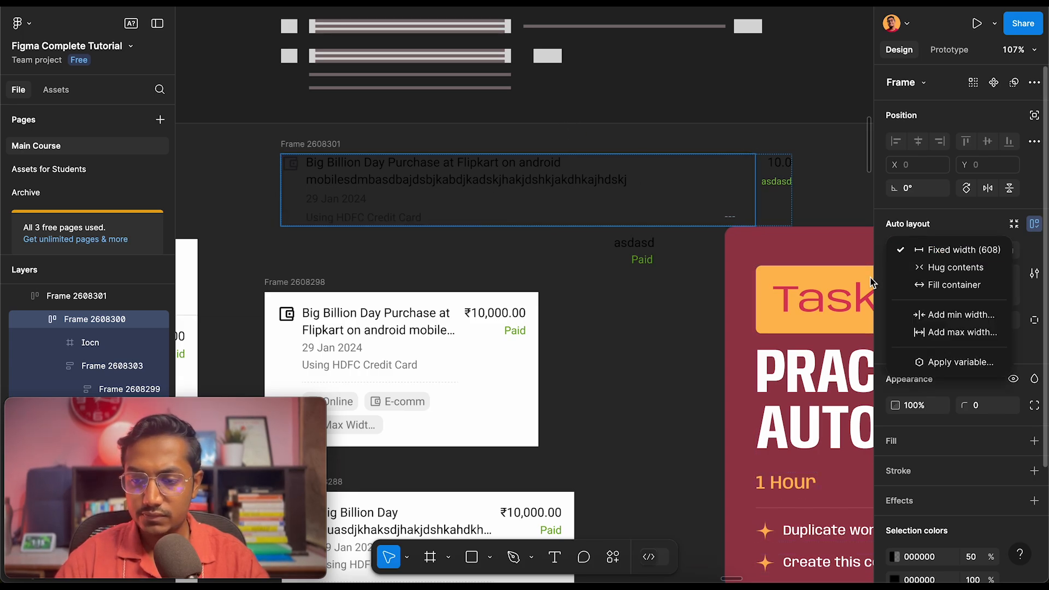
click(953, 286)
click(315, 145)
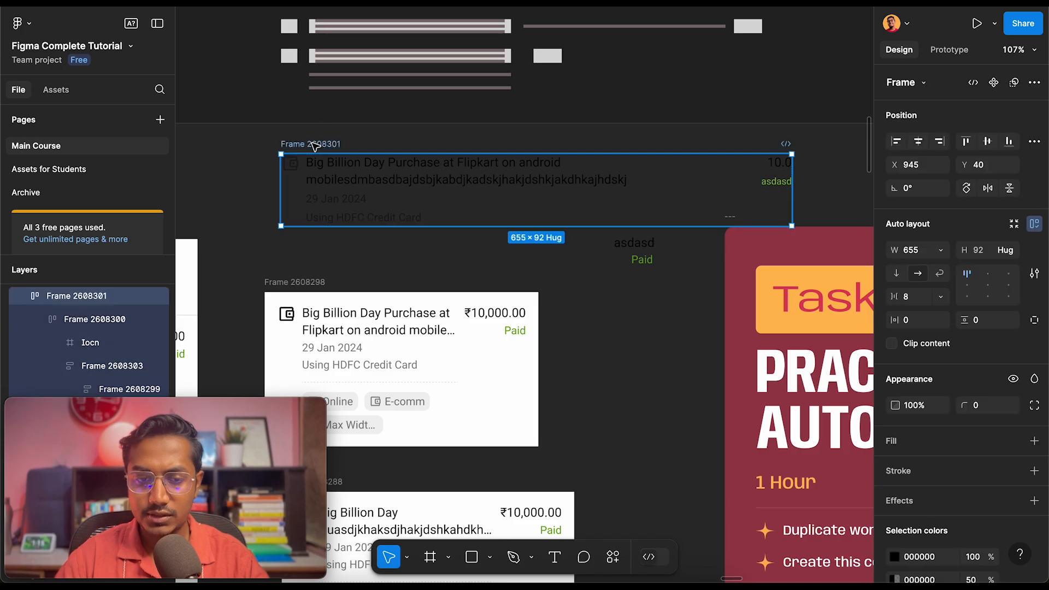
drag(792, 179, 538, 178)
scroll(538, 179, up, 5)
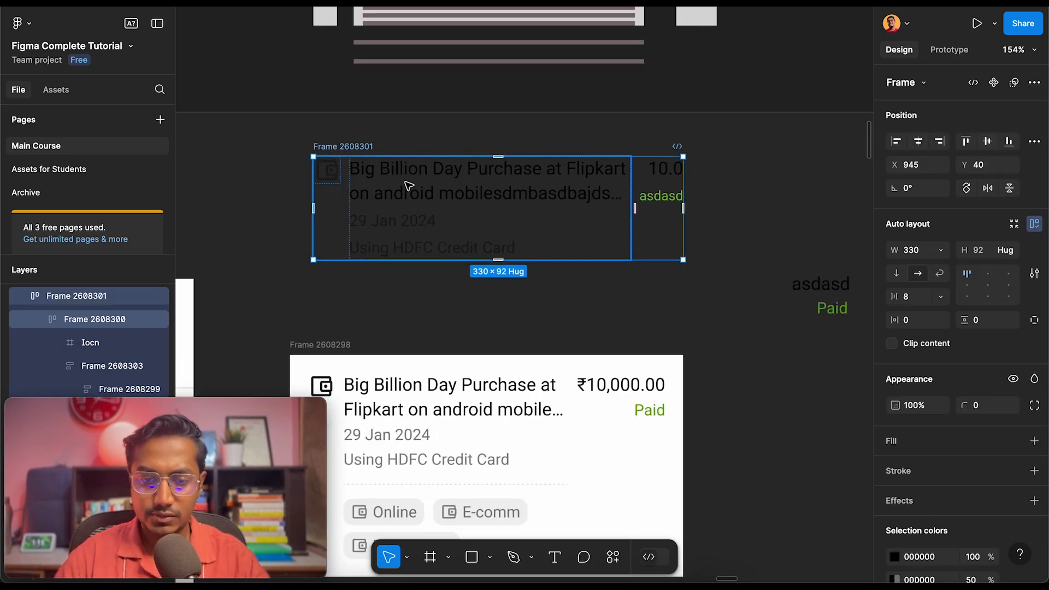
Compare the text details frame in Frame 2608301 with the lines beneath the lowest wireframe row
click(409, 186)
scroll(404, 180, up, 2)
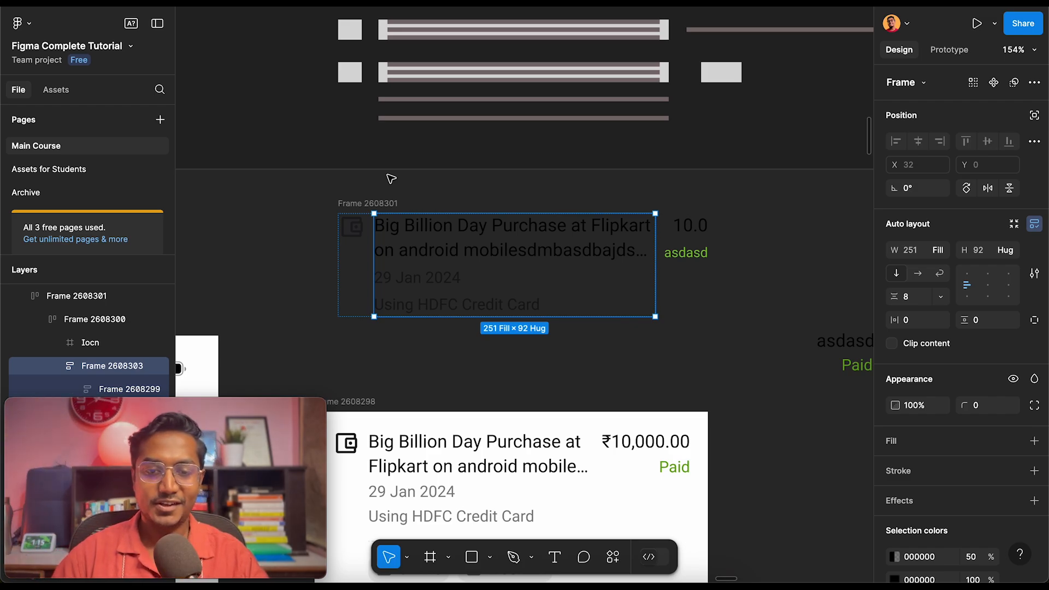
scroll(391, 179, up, 3)
scroll(424, 274, down, 4)
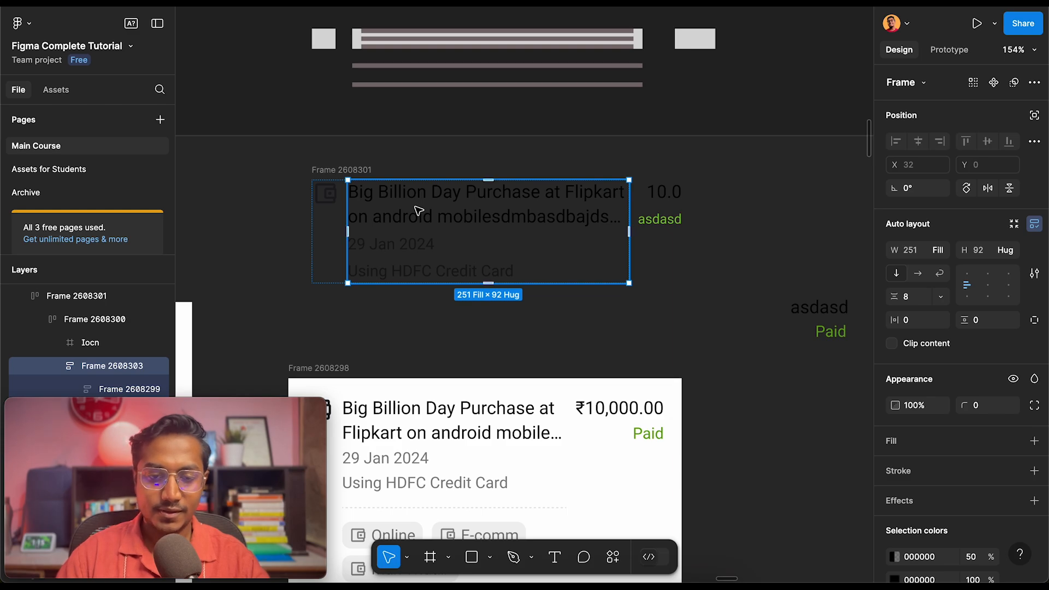
scroll(432, 242, up, 2)
click(392, 159)
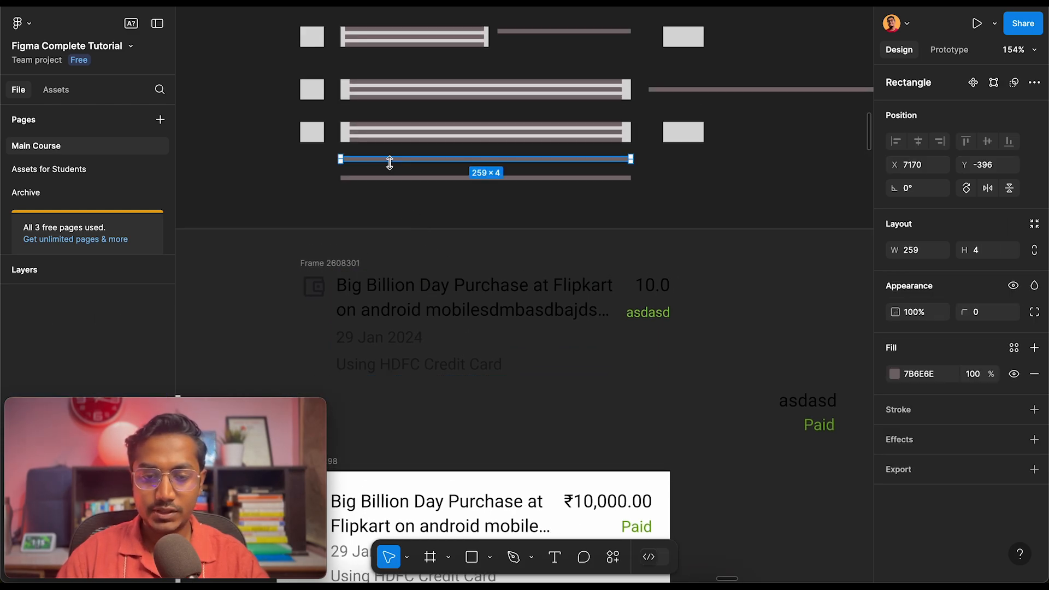
key(alt)
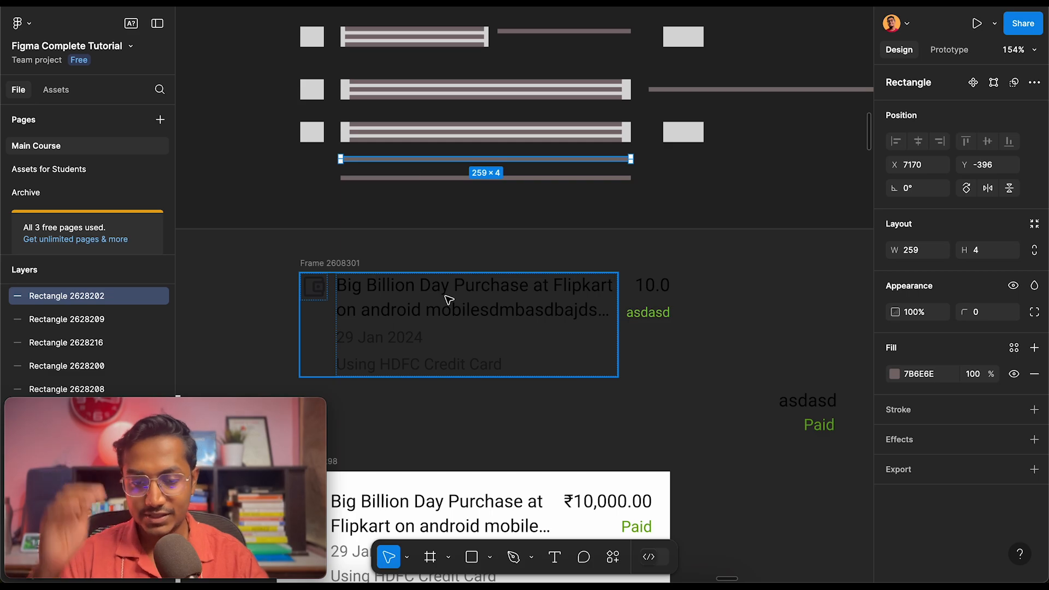
Duplicate the text details frame and wrap both copies in an auto layout frame with vertical flow
click(405, 302)
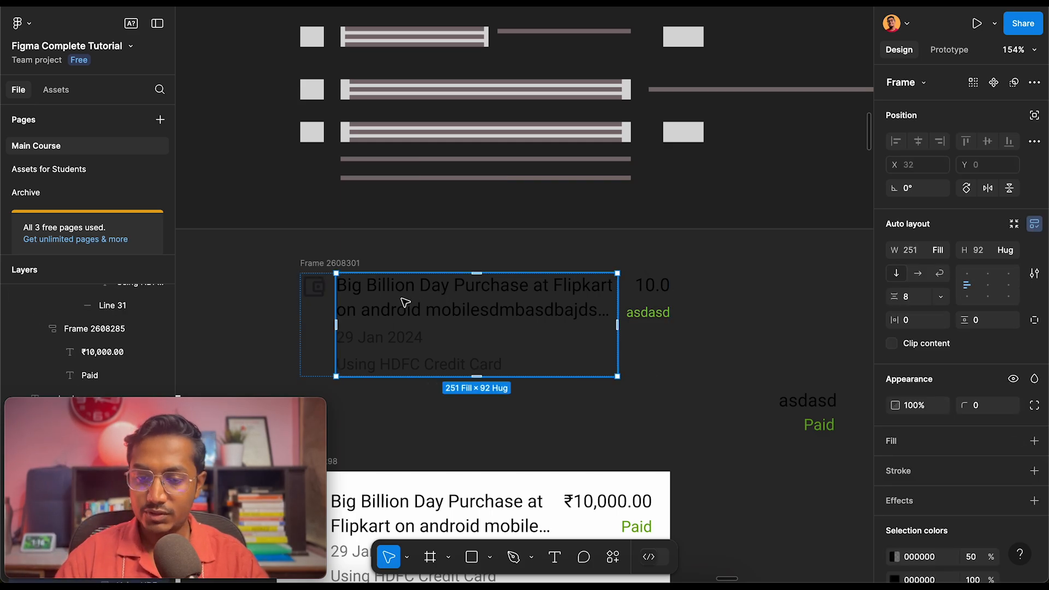
key(ctrl+d)
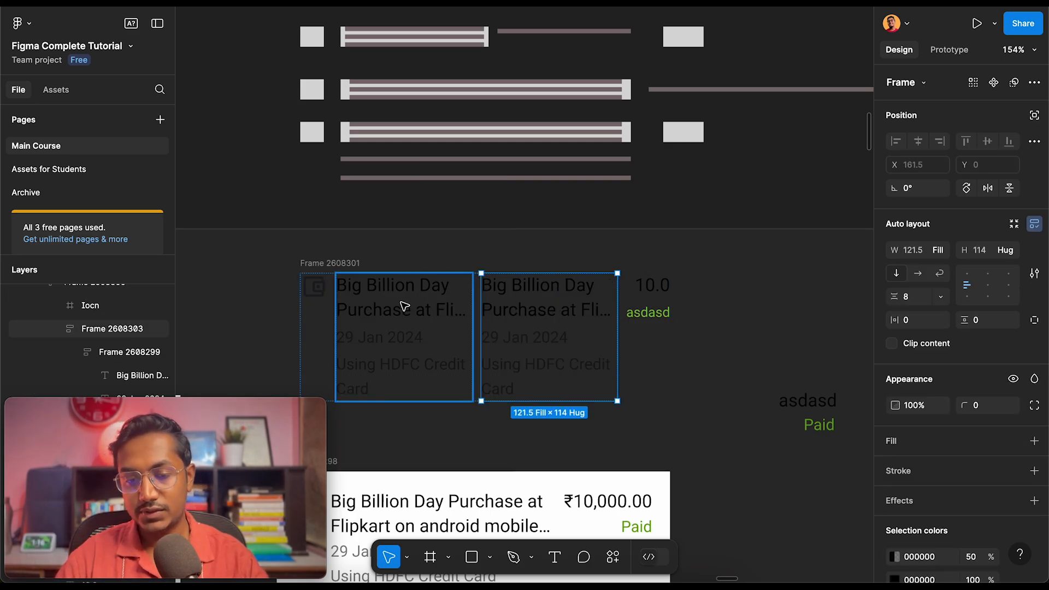
click(401, 304)
shift+click(544, 308)
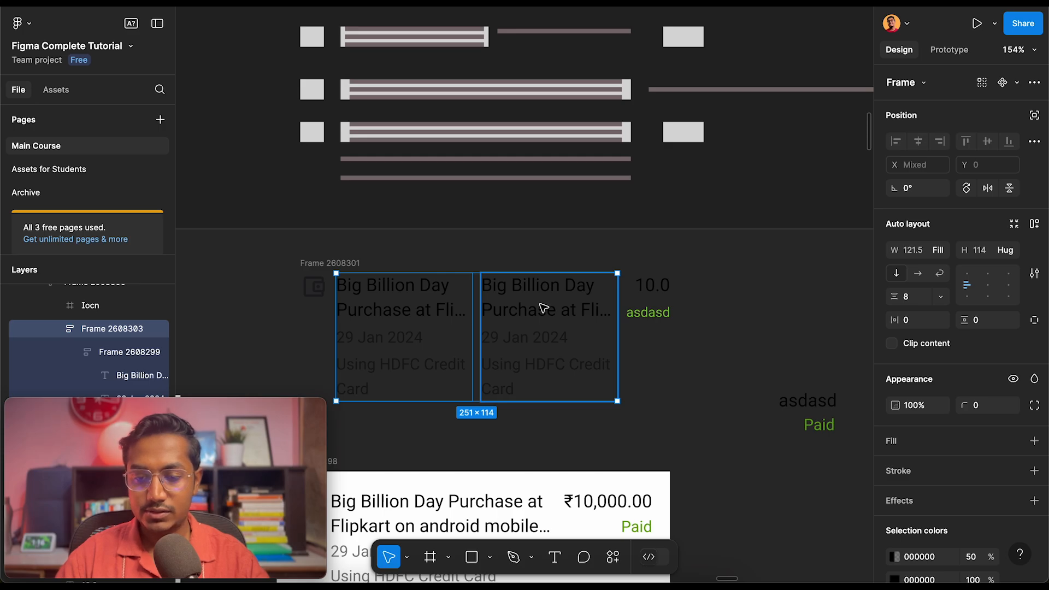
key(shift+a)
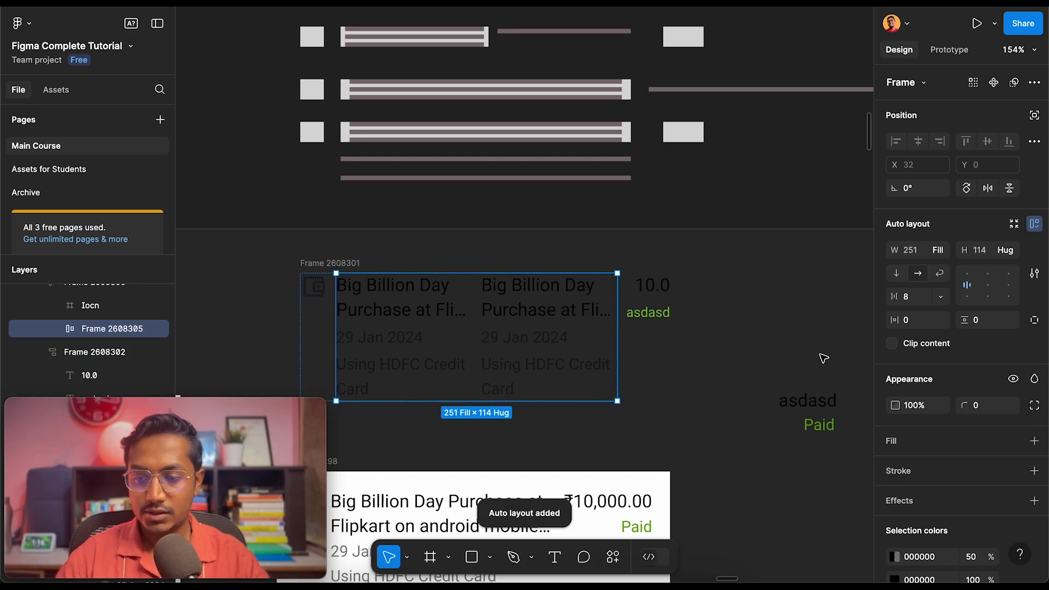
click(896, 274)
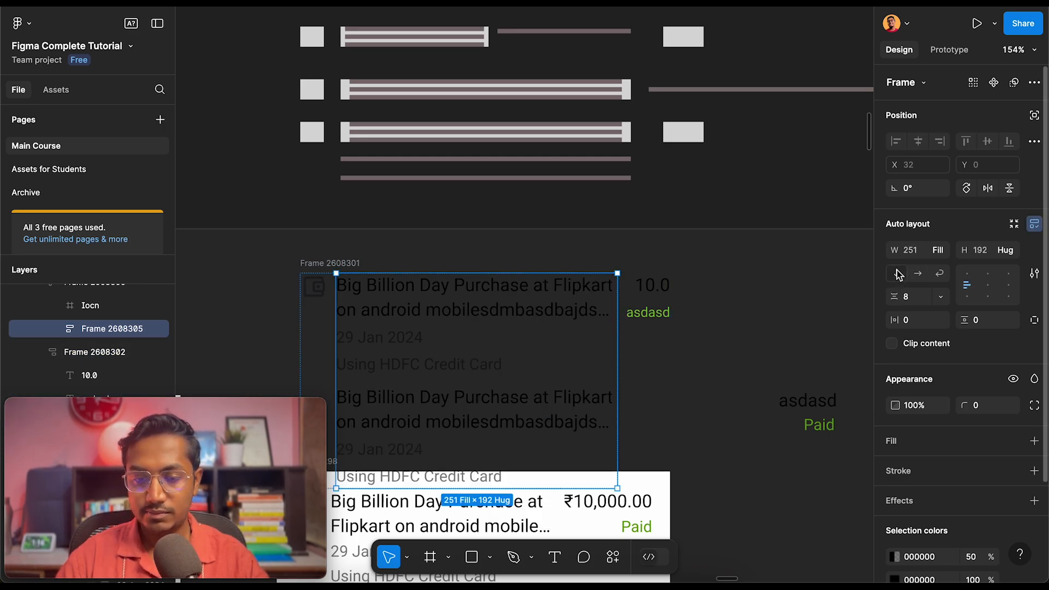
Delete the long line extending beyond the text block in the middle wireframe row
scroll(482, 193, up, 3)
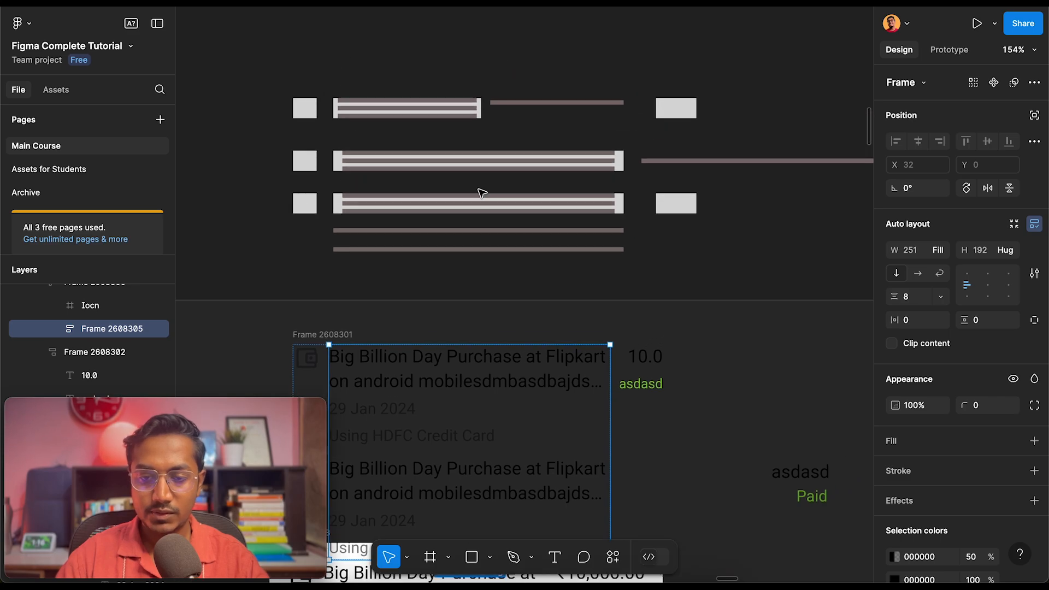
scroll(482, 192, up, 2)
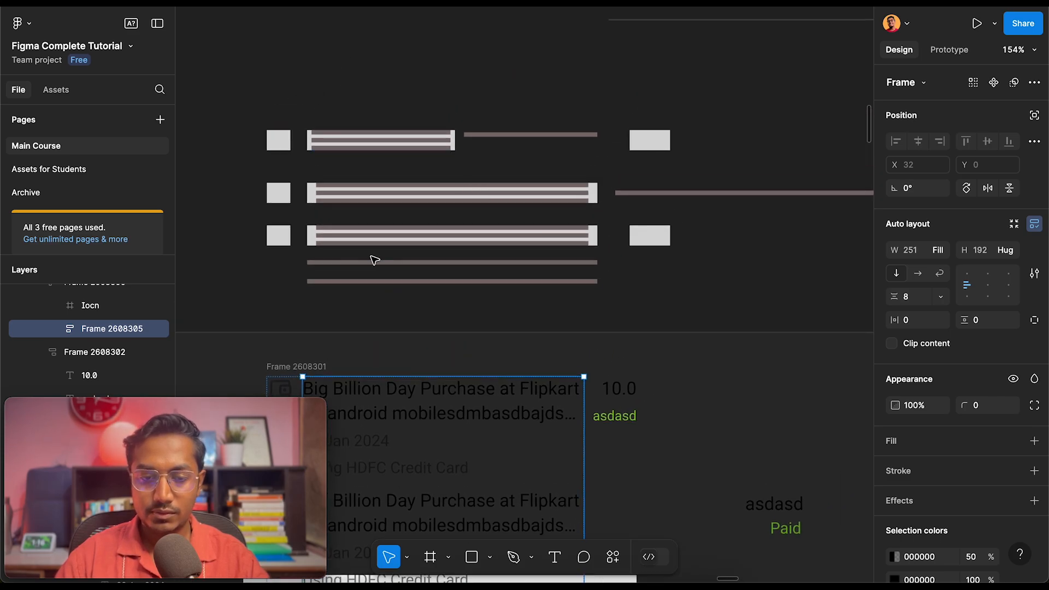
click(685, 192)
key(Delete)
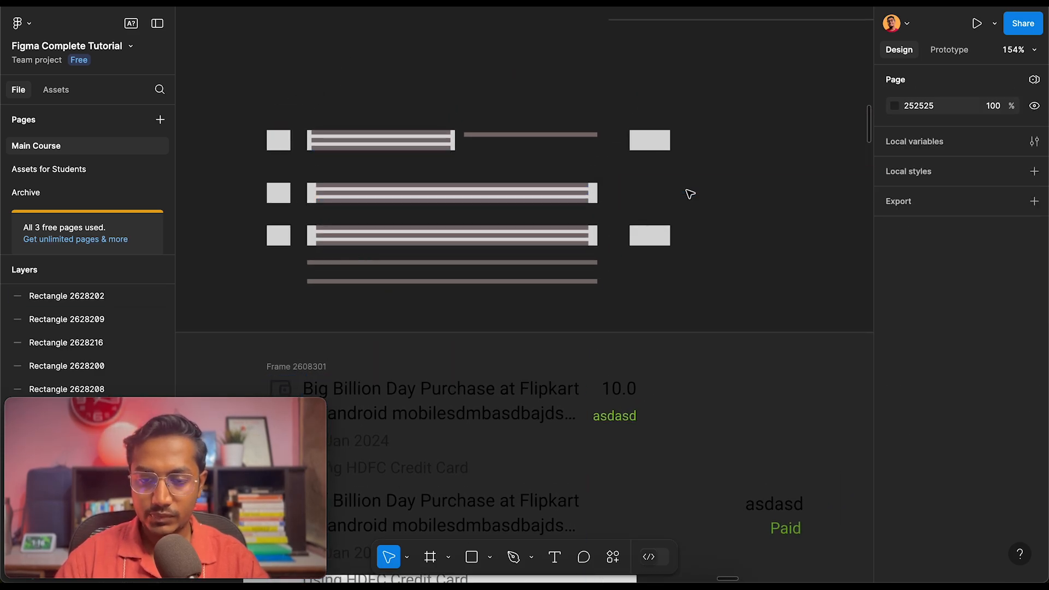
Copy the end box from the lowest wireframe row into the middle row and move that completed row above the others
drag(645, 185, 240, 206)
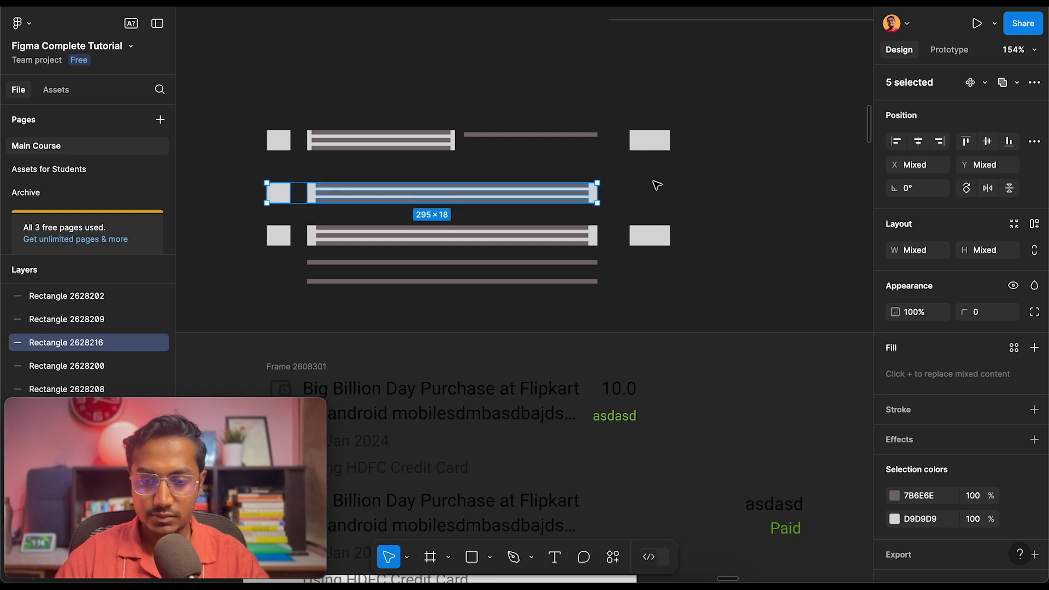
click(655, 232)
drag(655, 232, 651, 198)
drag(712, 182, 304, 75)
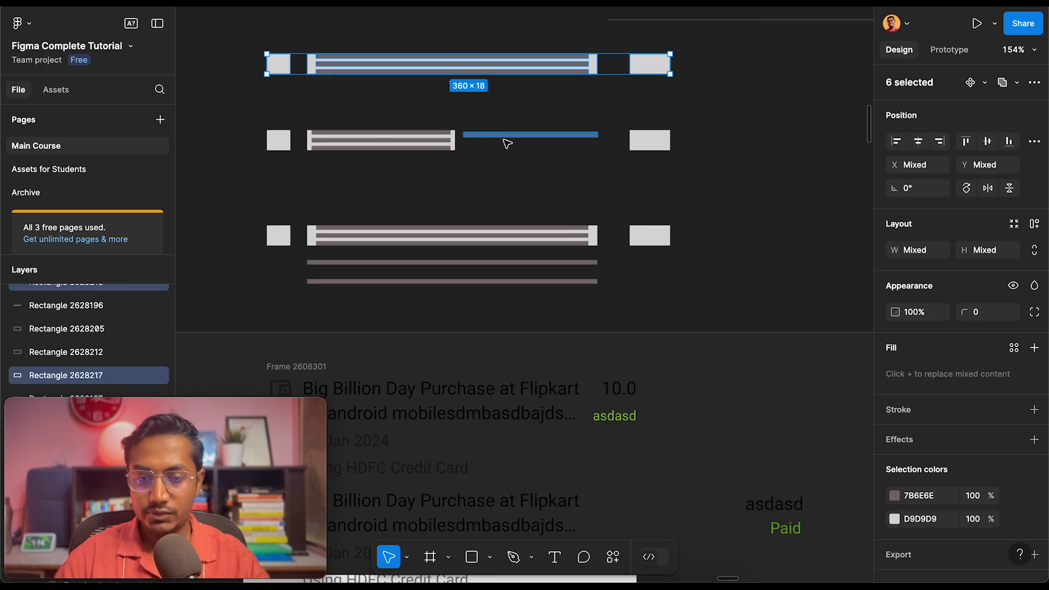
Compare the line beside the text block in the middle wireframe row with the lines beneath the lowest row's block
click(514, 135)
click(474, 263)
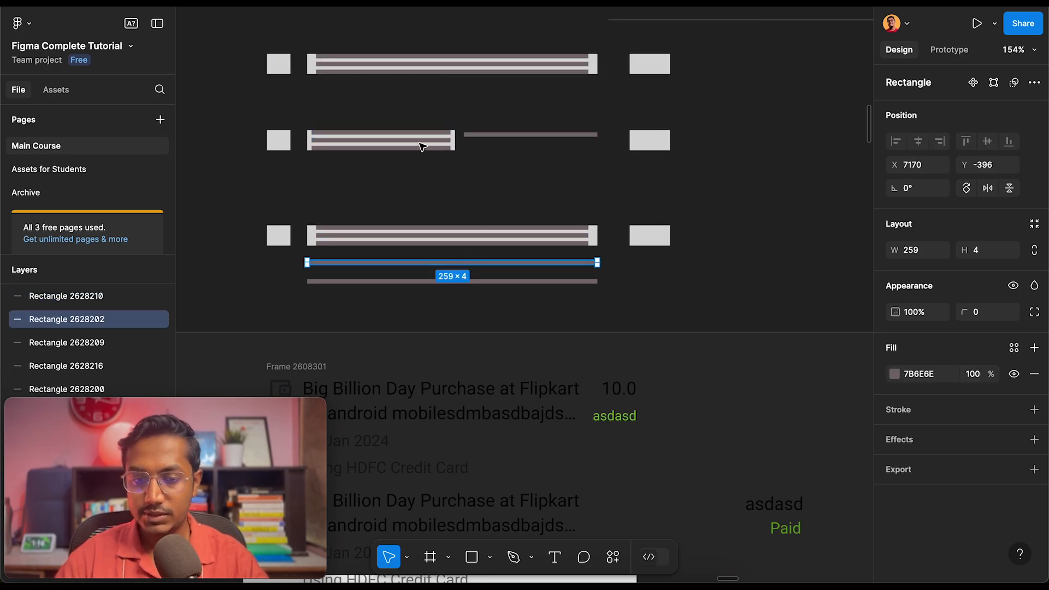
click(499, 137)
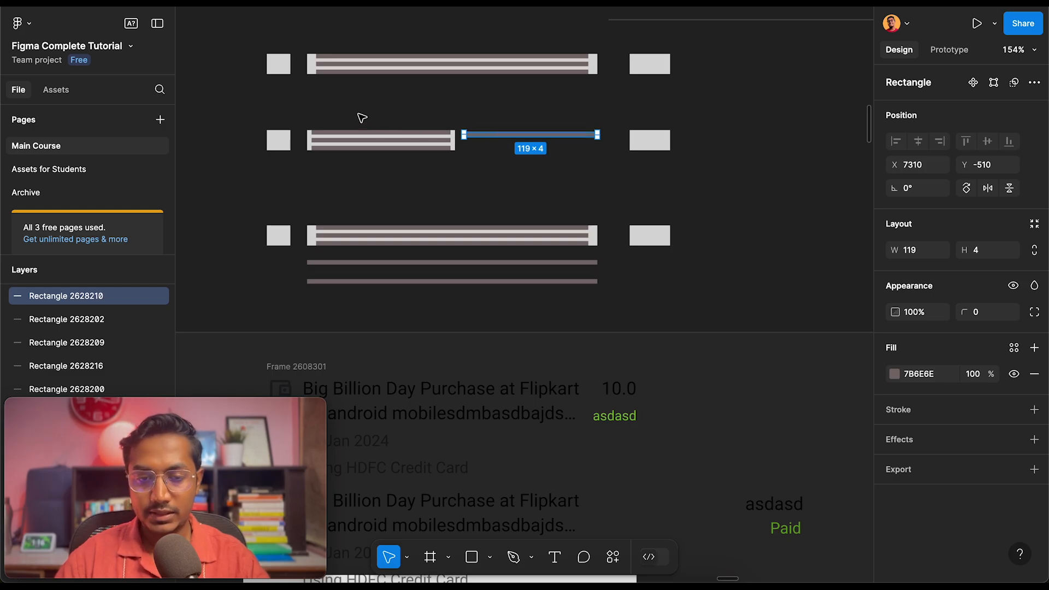
click(311, 120)
drag(298, 119, 606, 169)
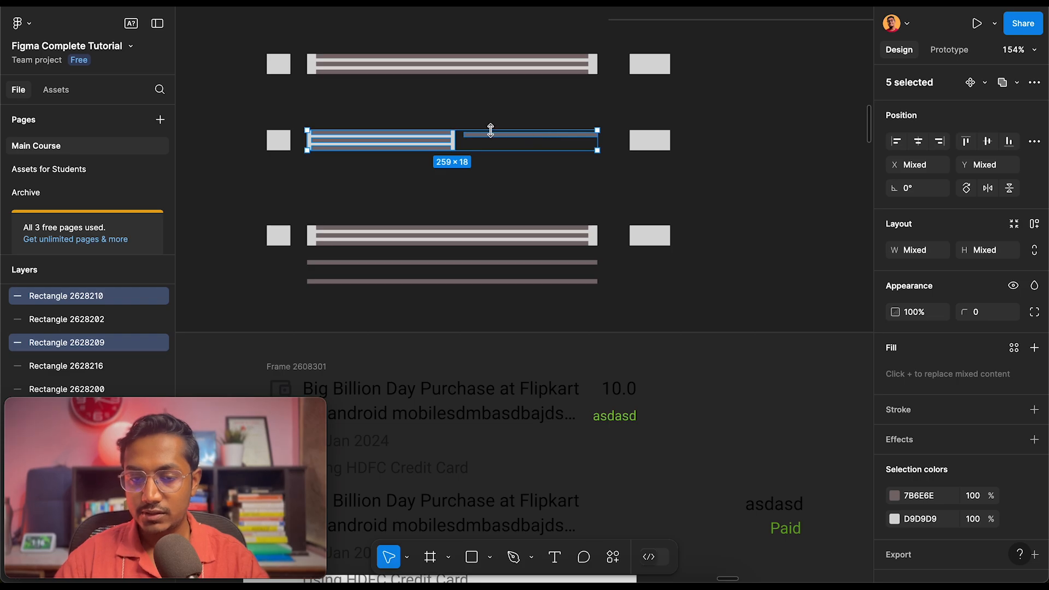
Move the 119 px line beside the middle wireframe row's text block to directly beneath that block, aligned with its start
click(518, 137)
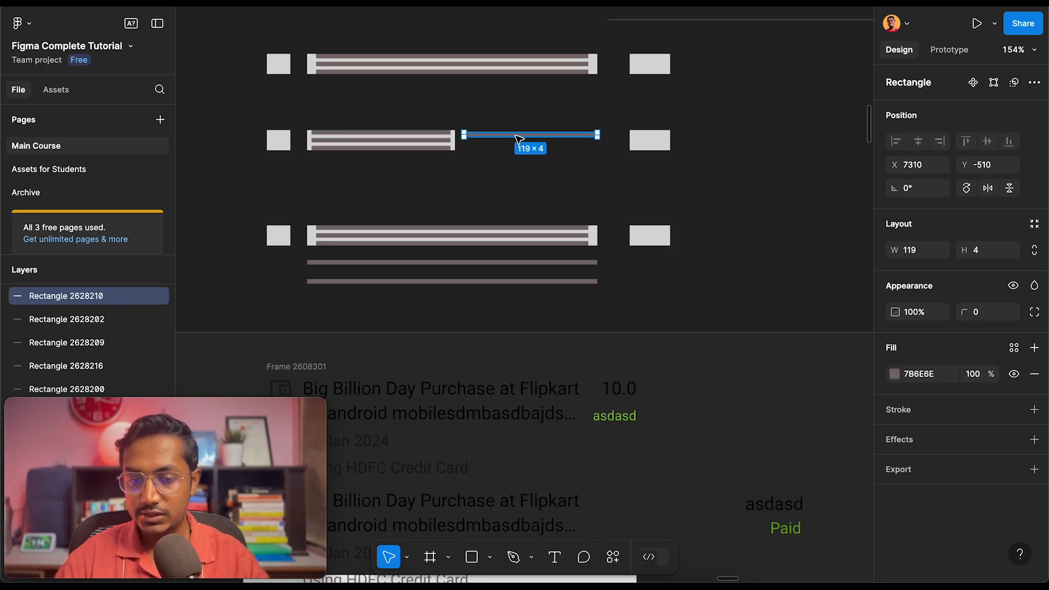
drag(519, 138, 360, 176)
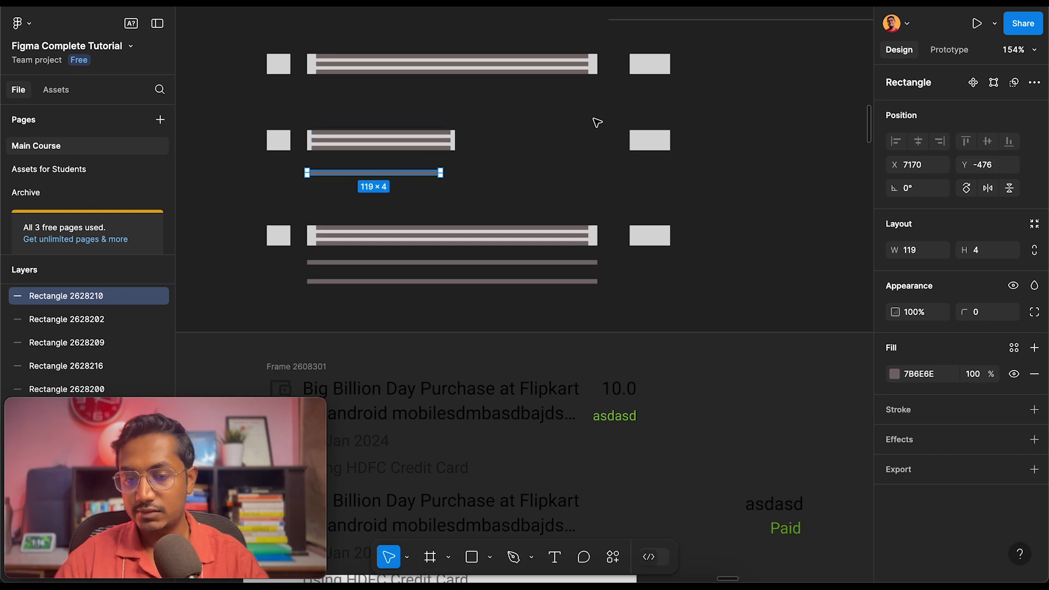
scroll(580, 217, down, 5)
click(443, 170)
click(444, 170)
Move the rebuilt transaction card frame out of the overlapping area to the empty canvas above the wireframe rows
click(466, 276)
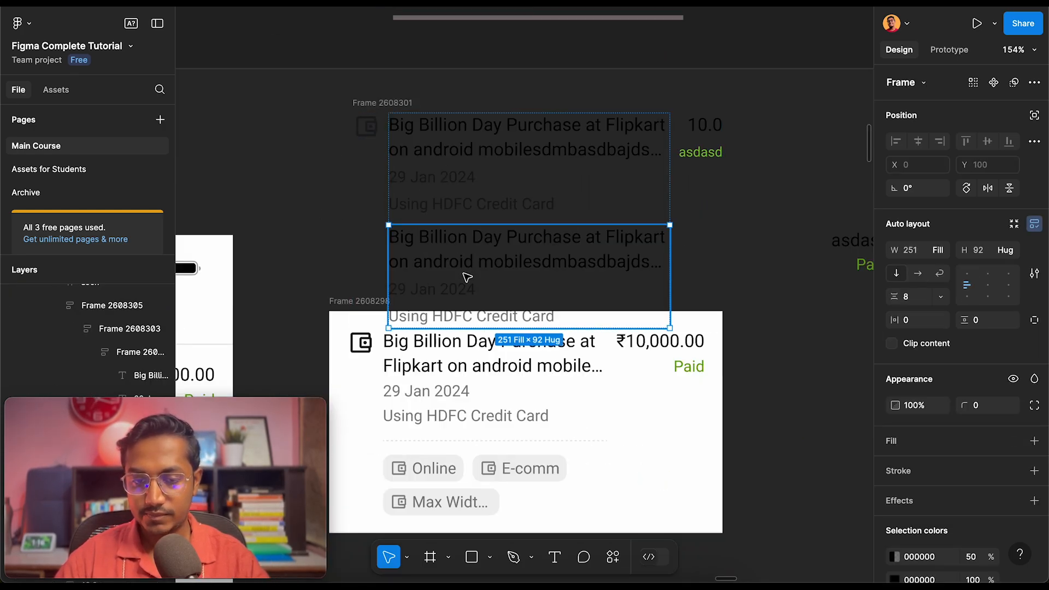
click(387, 104)
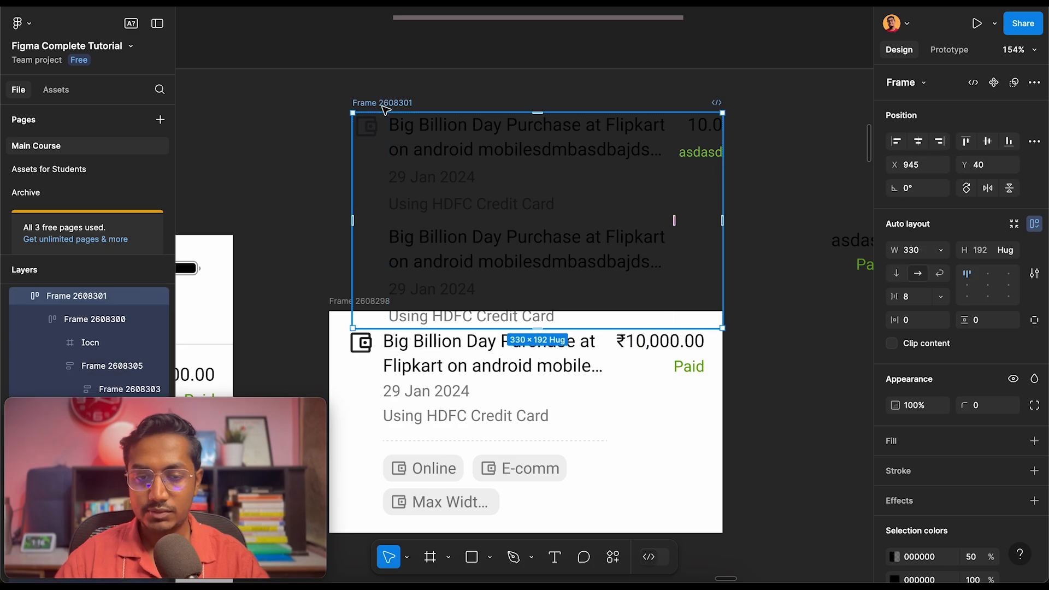
scroll(387, 110, up, 4)
scroll(363, 238, down, 3)
drag(388, 271, 479, 99)
Set the vertical gap between the two stacked text details frames in the rebuilt card to 16
double_click(517, 83)
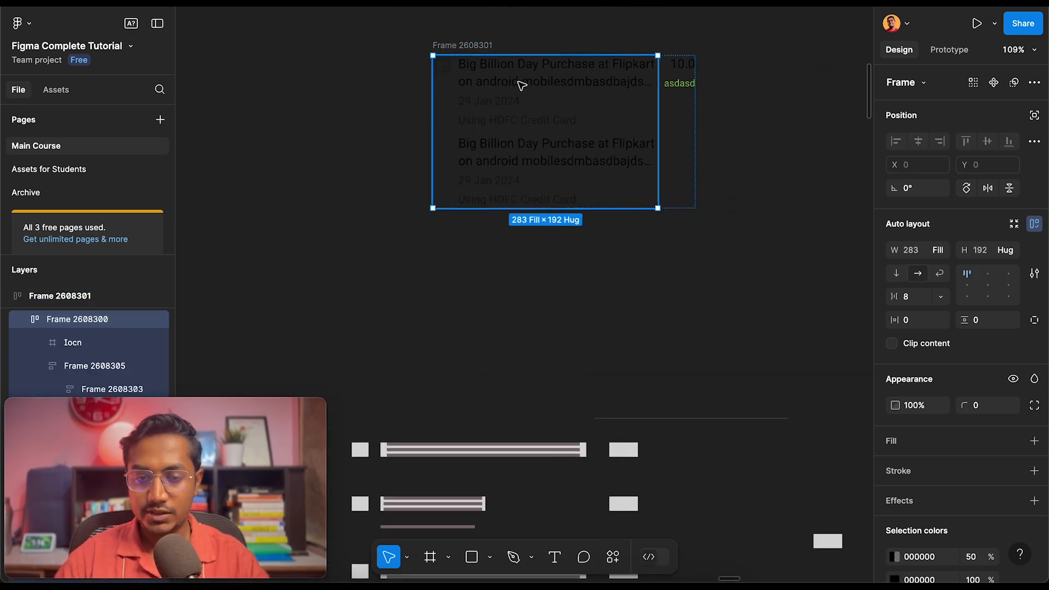
double_click(520, 84)
scroll(519, 84, up, 1)
scroll(523, 103, up, 1)
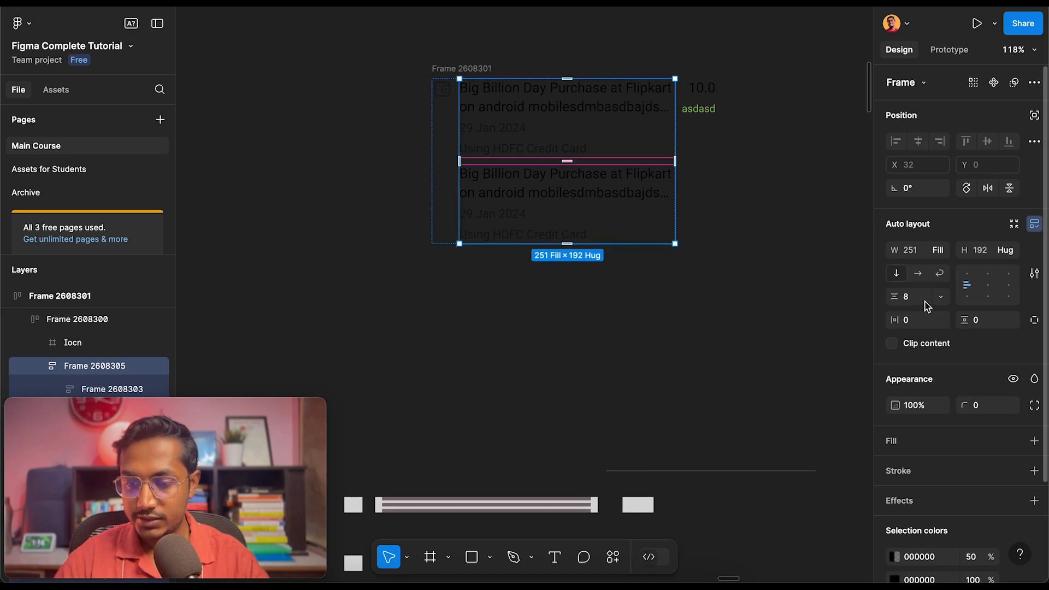
text(16)
key(Return)
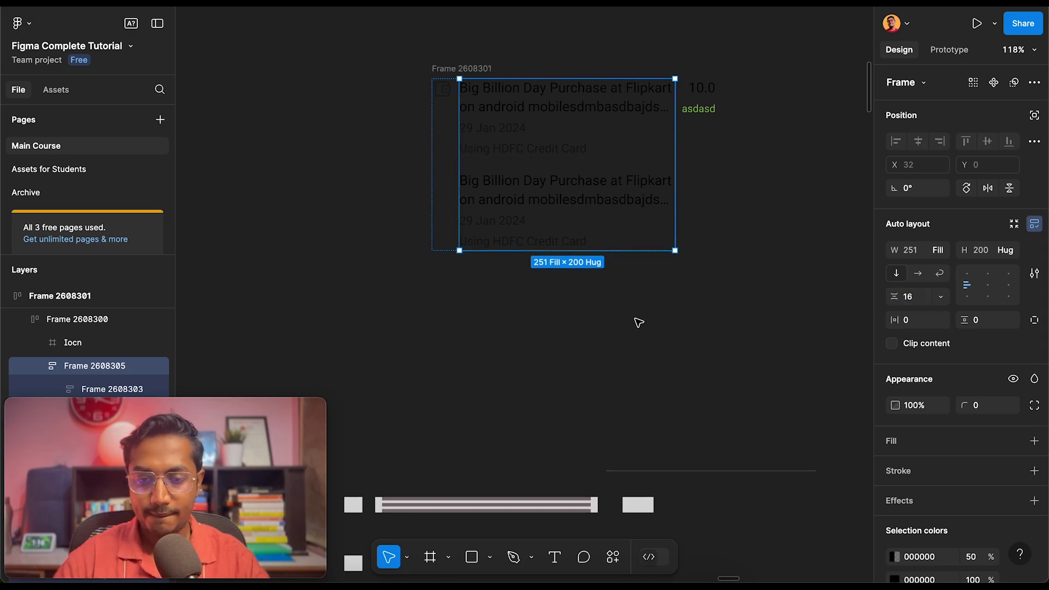
Examine the two stacked text details frames and their nested text, and compare the structure with the wireframe rows
click(599, 336)
scroll(599, 336, up, 2)
click(488, 223)
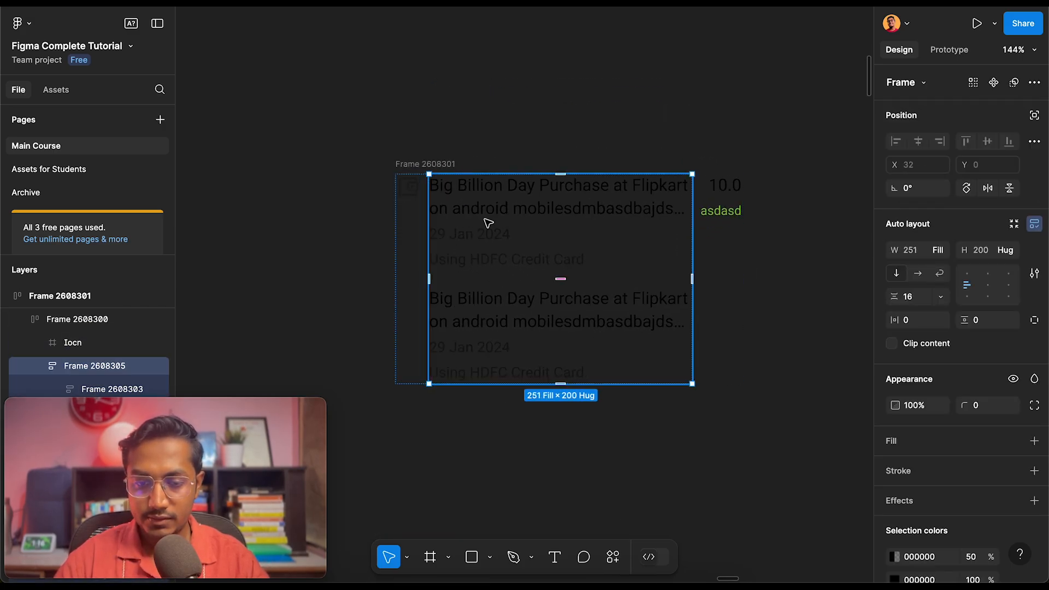
click(498, 299)
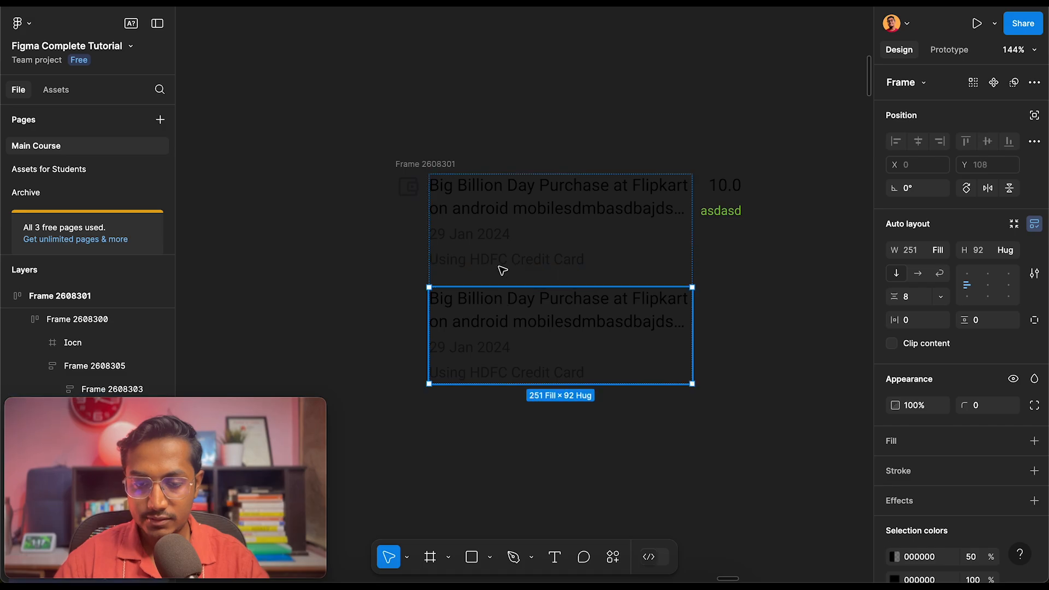
click(499, 225)
double_click(498, 226)
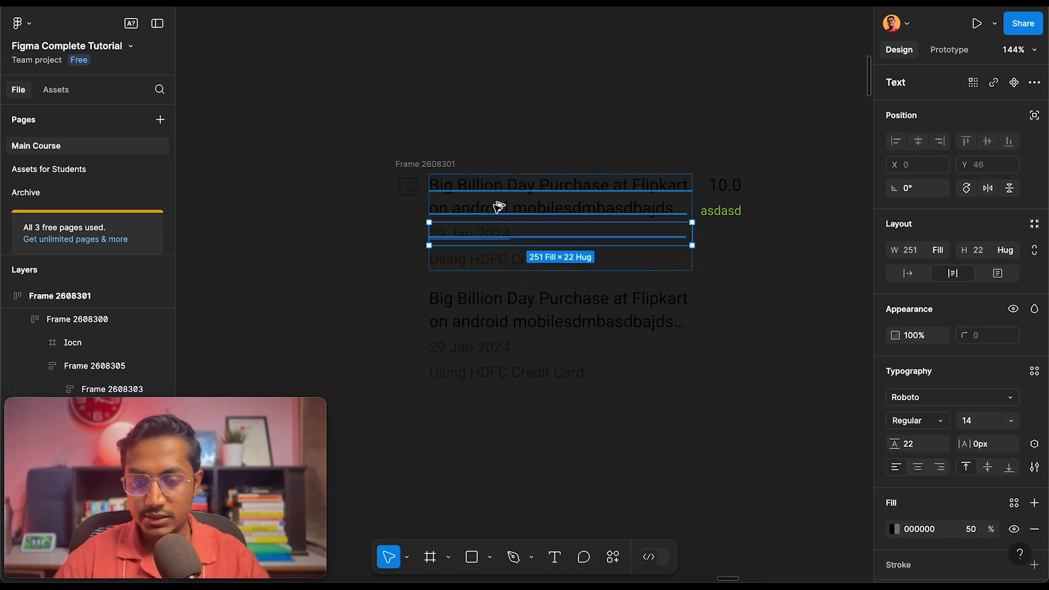
click(651, 477)
scroll(651, 478, down, 4)
scroll(650, 477, down, 7)
scroll(671, 298, up, 3)
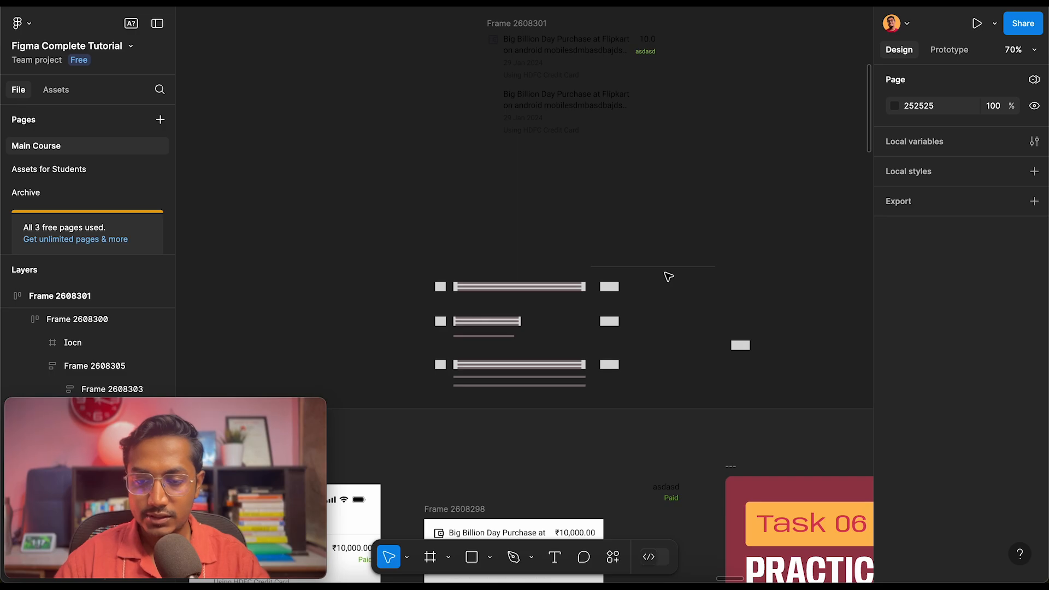
Add a white FFFFFF fill to the rebuilt transaction card's outer frame
click(669, 268)
scroll(656, 269, up, 2)
ctrl+scroll(498, 171, up, 3)
click(492, 180)
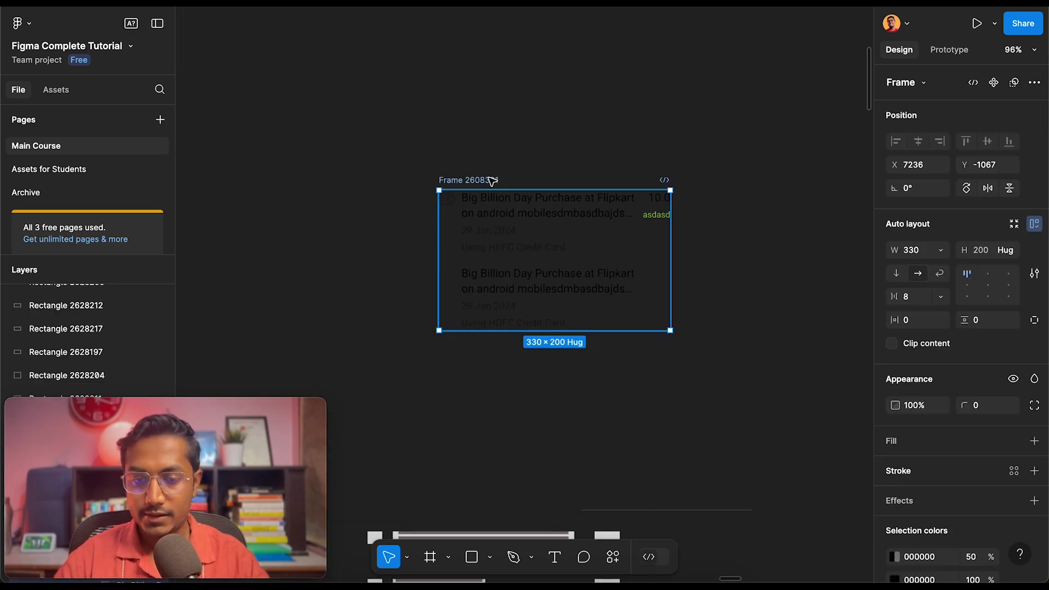
click(904, 441)
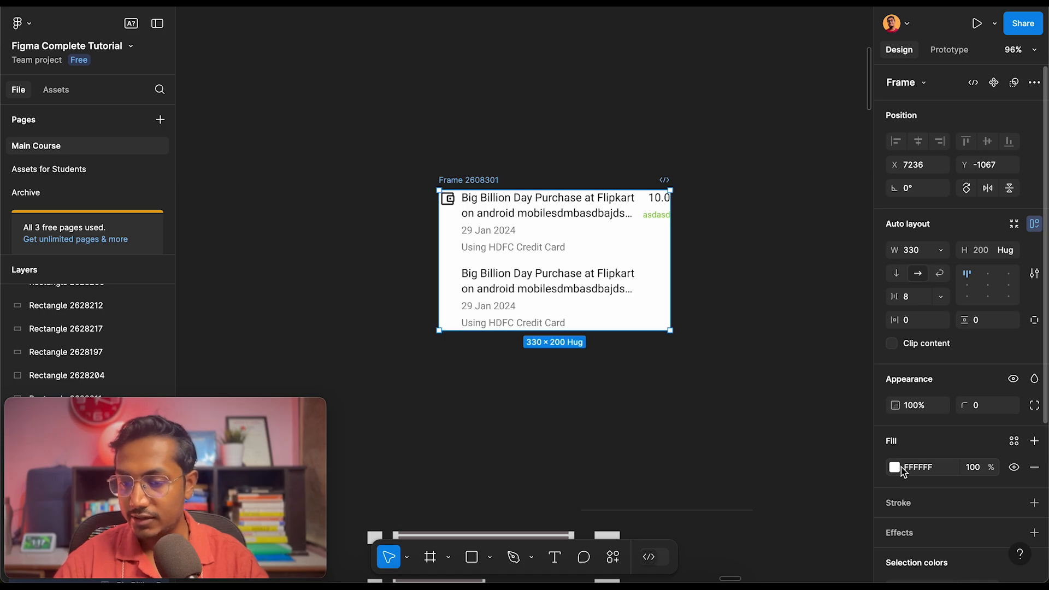
click(461, 138)
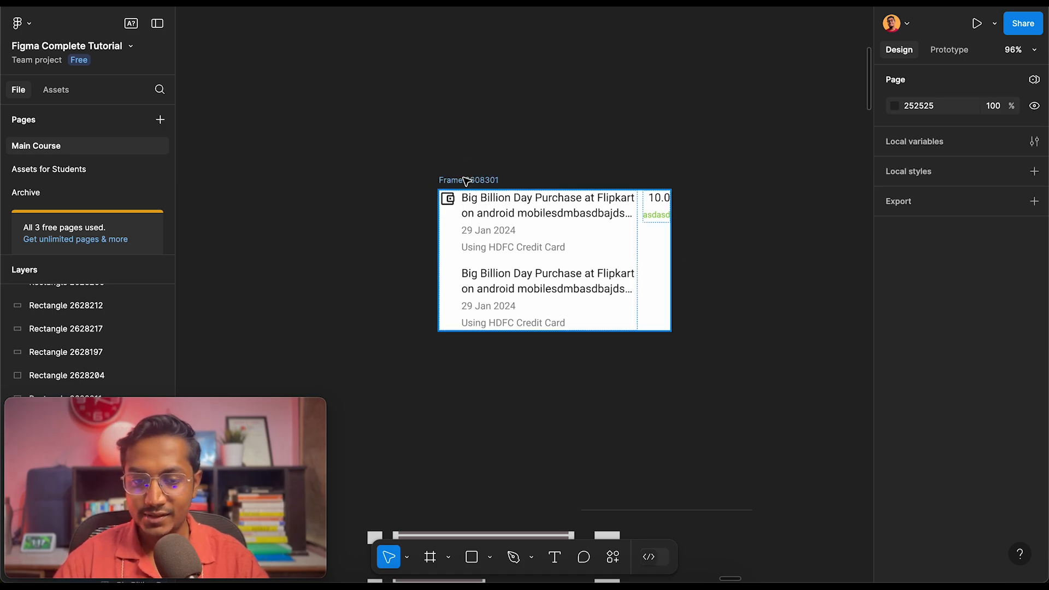
Set the outer card frame's horizontal and vertical padding to 16
click(466, 181)
click(918, 323)
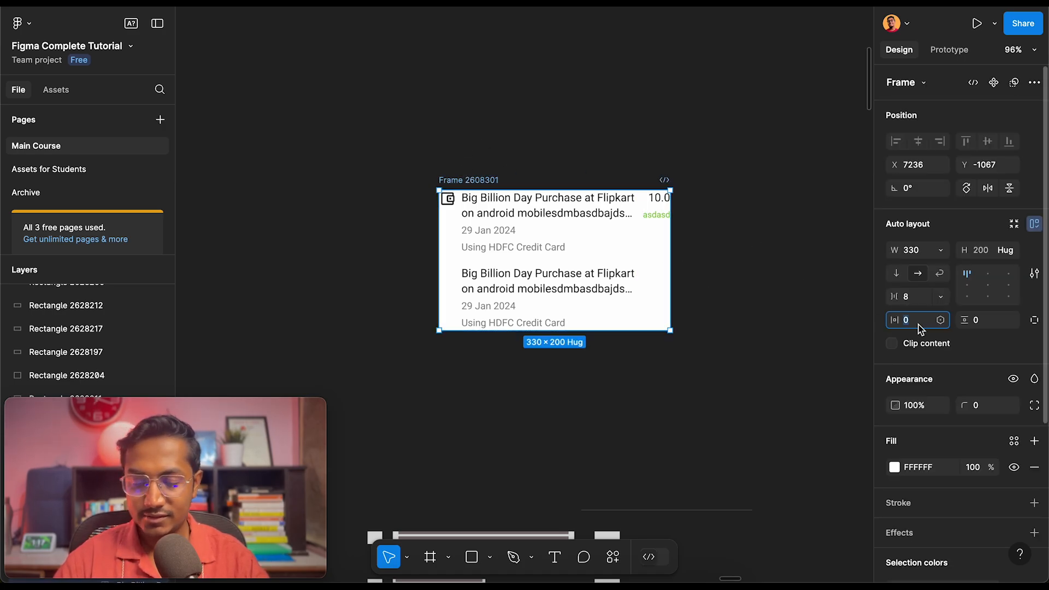
text(16)
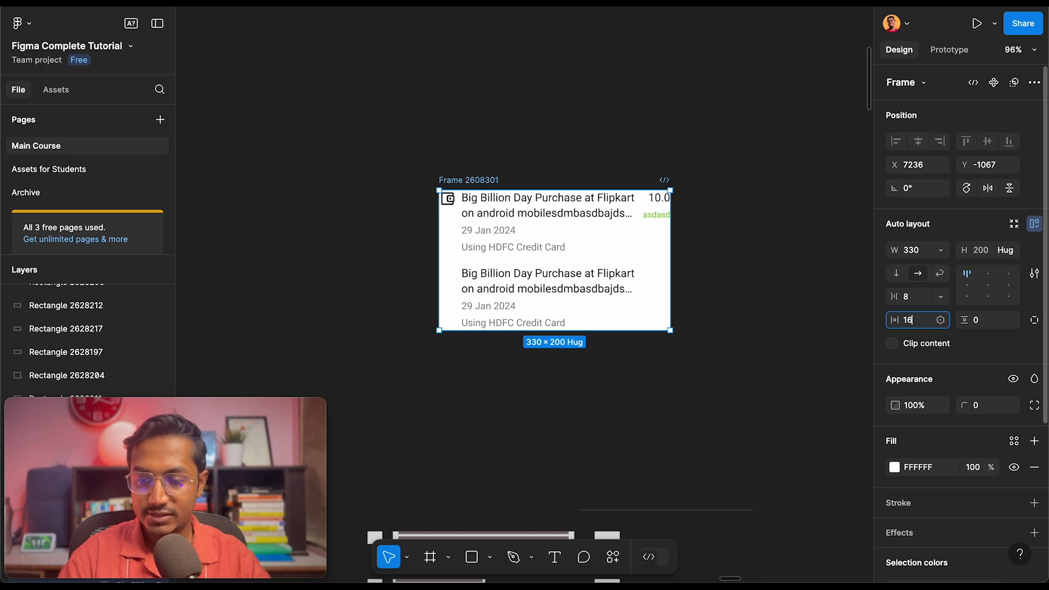
click(991, 317)
text(16)
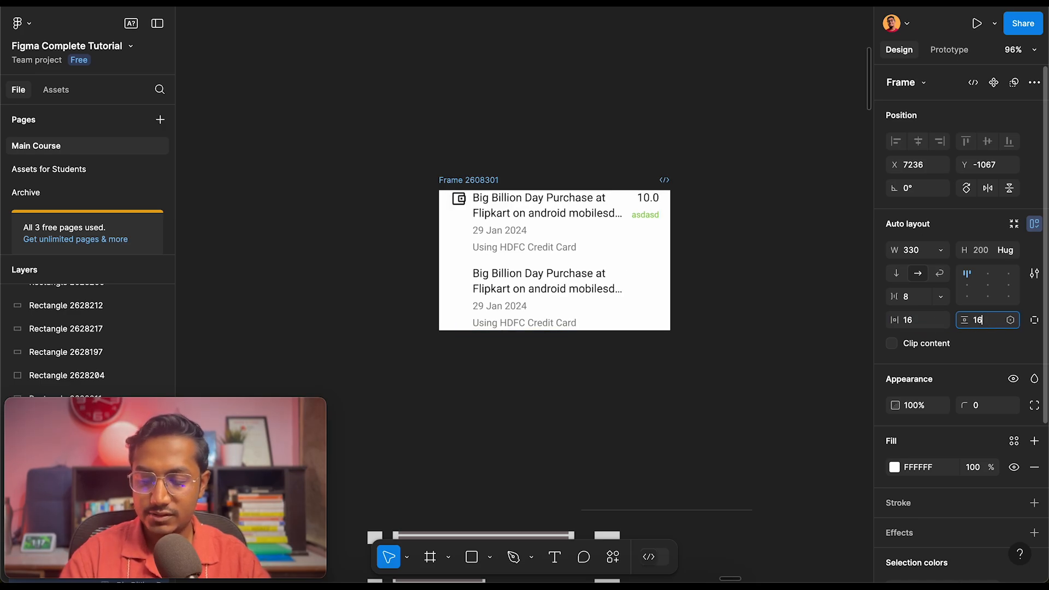
key(Return)
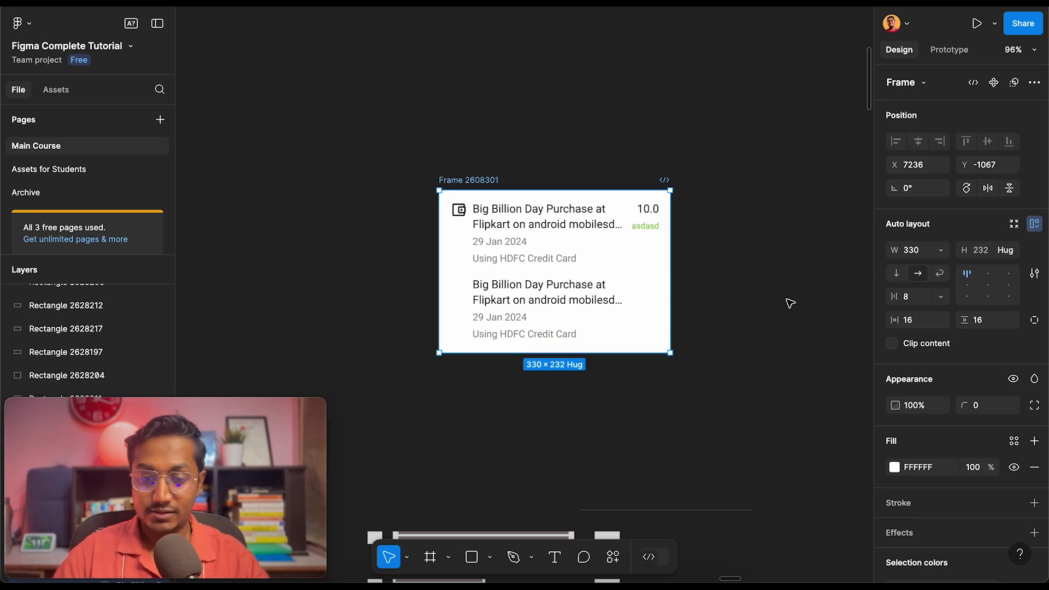
Move the loose 4B4B4B line beneath the card and paste a copy of it into the frame holding the stacked details
click(786, 308)
drag(694, 510, 592, 441)
click(615, 409)
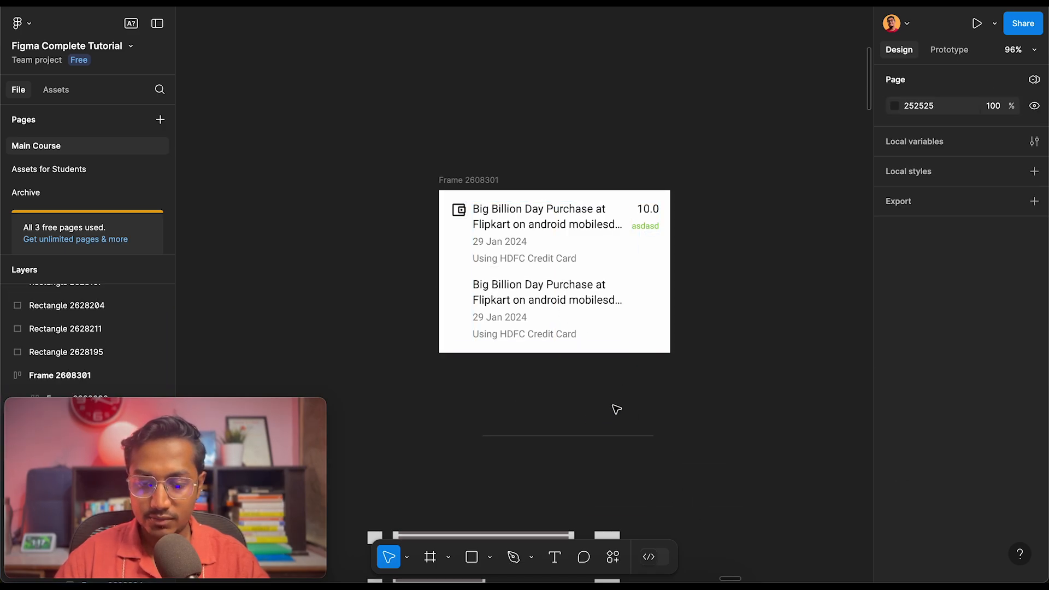
click(593, 437)
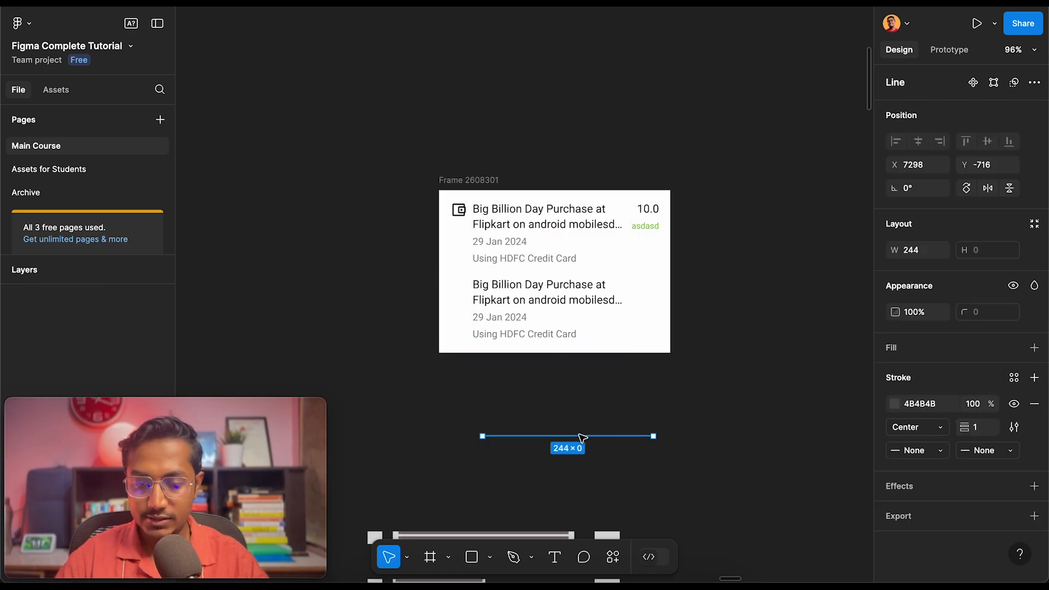
click(524, 251)
scroll(524, 251, up, 3)
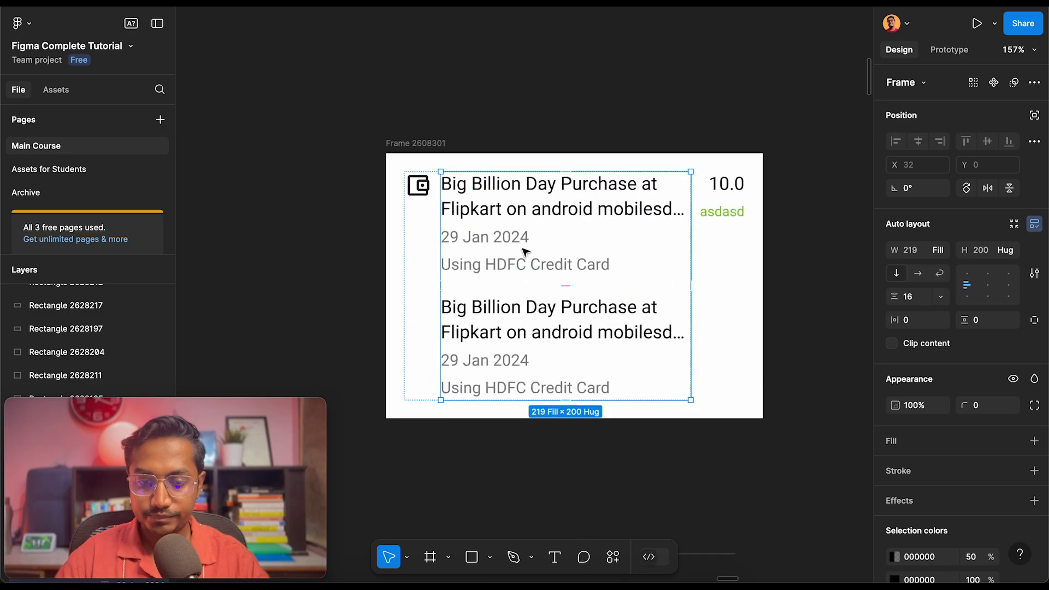
key(ctrl+z)
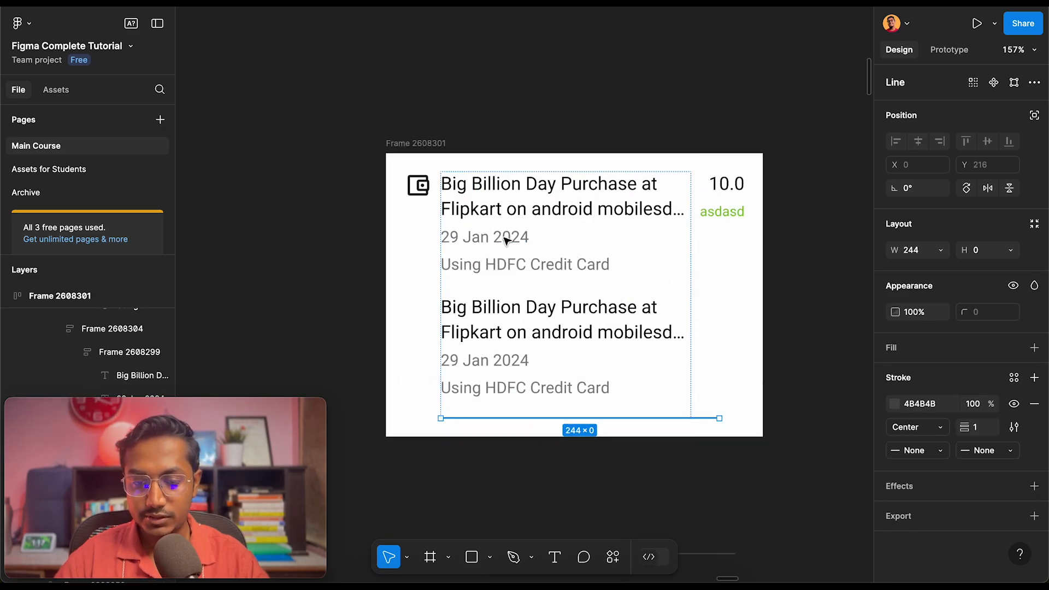
click(720, 457)
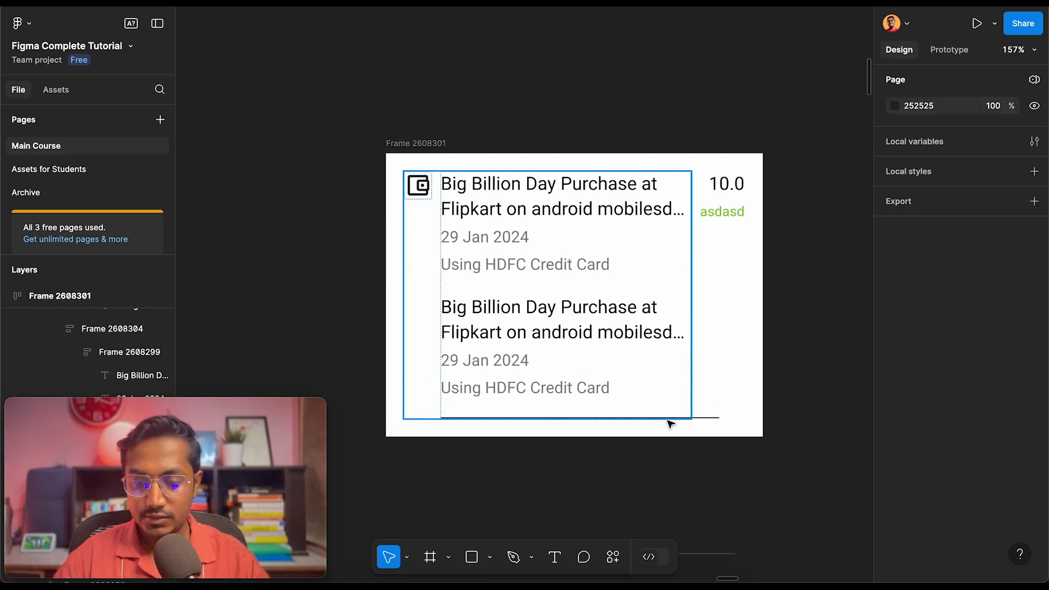
click(716, 418)
double_click(717, 418)
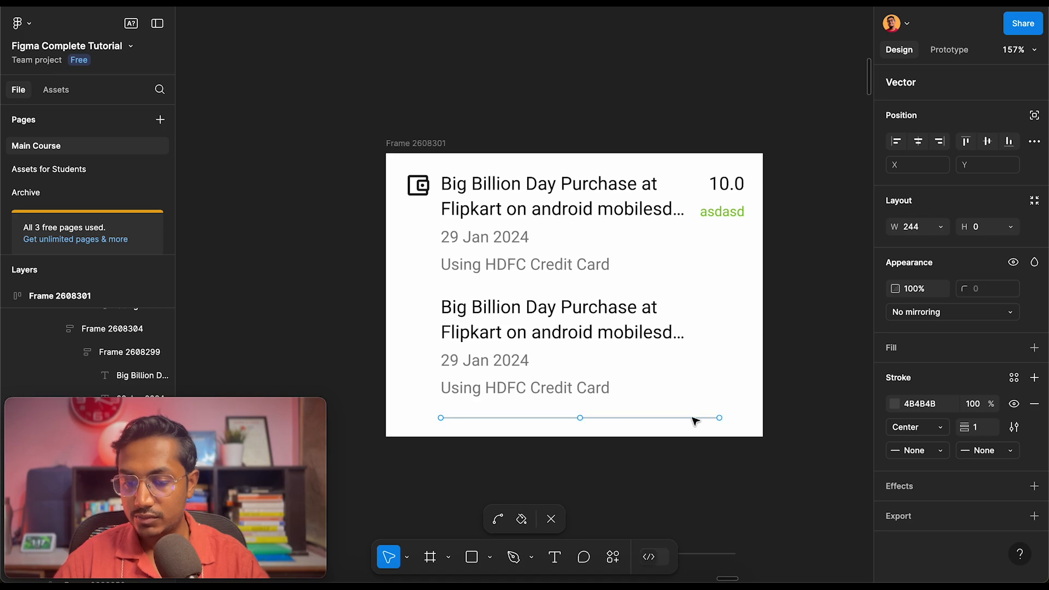
click(727, 478)
scroll(726, 477, up, 5)
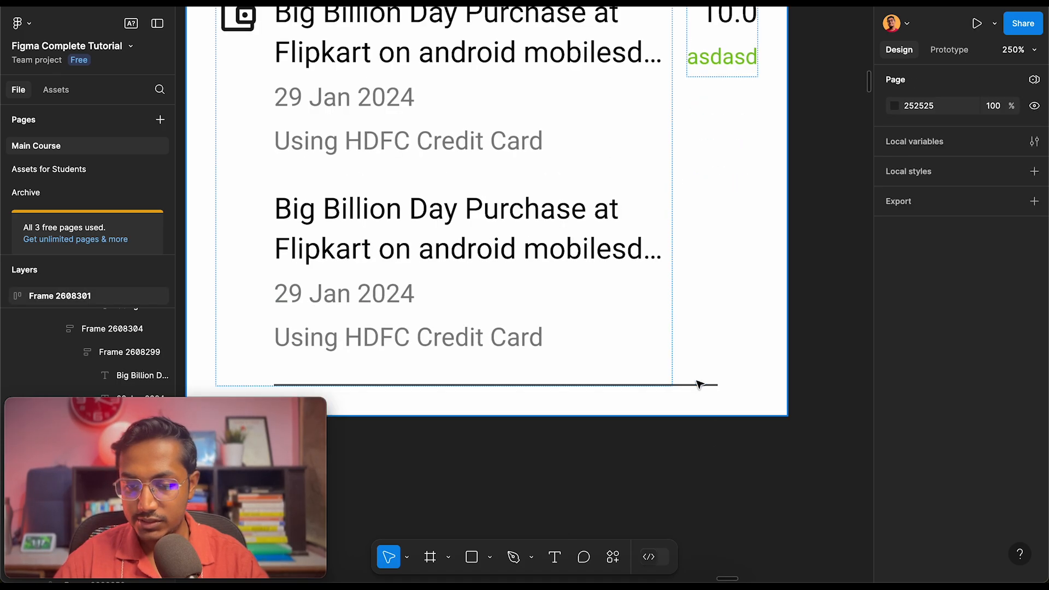
click(694, 386)
double_click(694, 386)
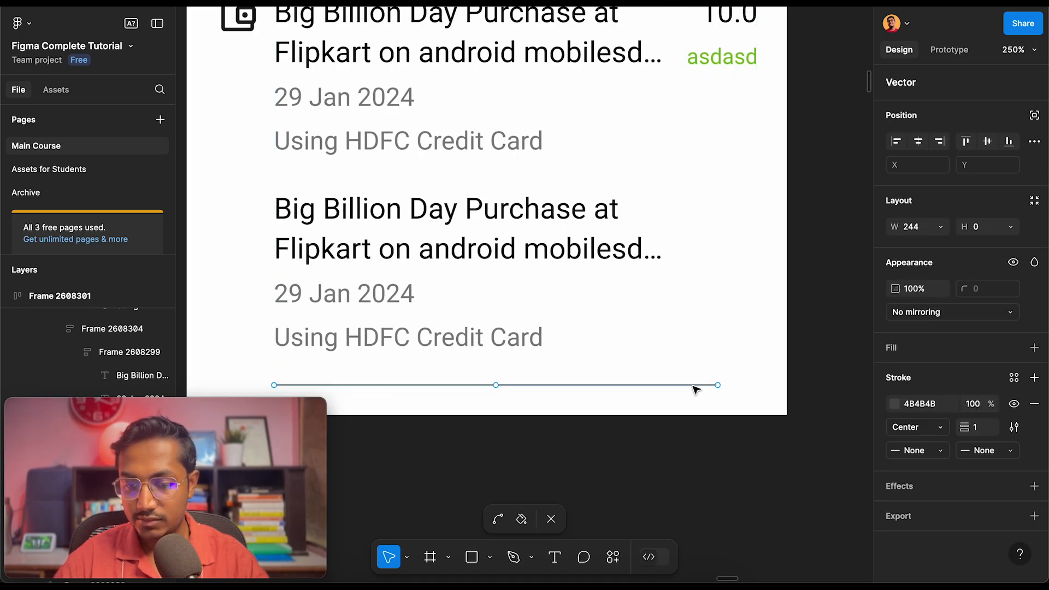
key(Escape)
click(714, 460)
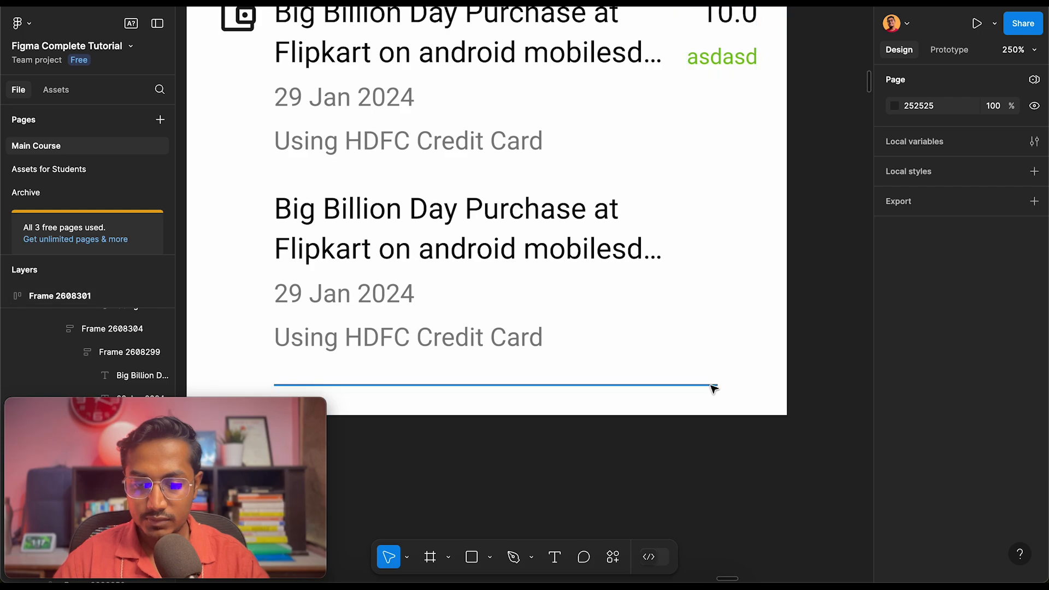
Set the pasted line's width to fill its container and move it up between the two text details frames
click(713, 387)
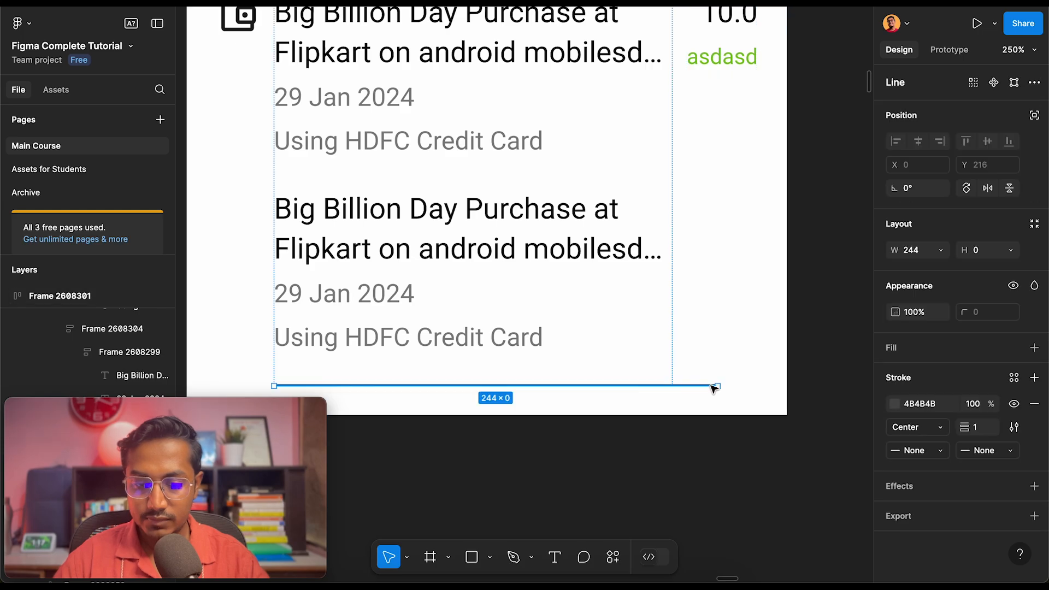
click(939, 250)
click(959, 269)
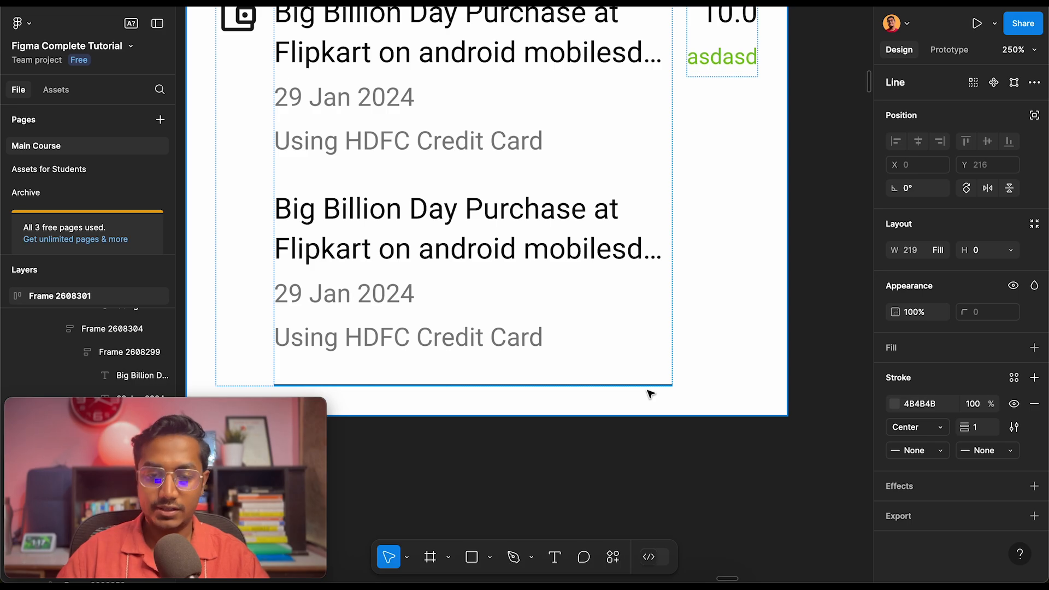
key(Up)
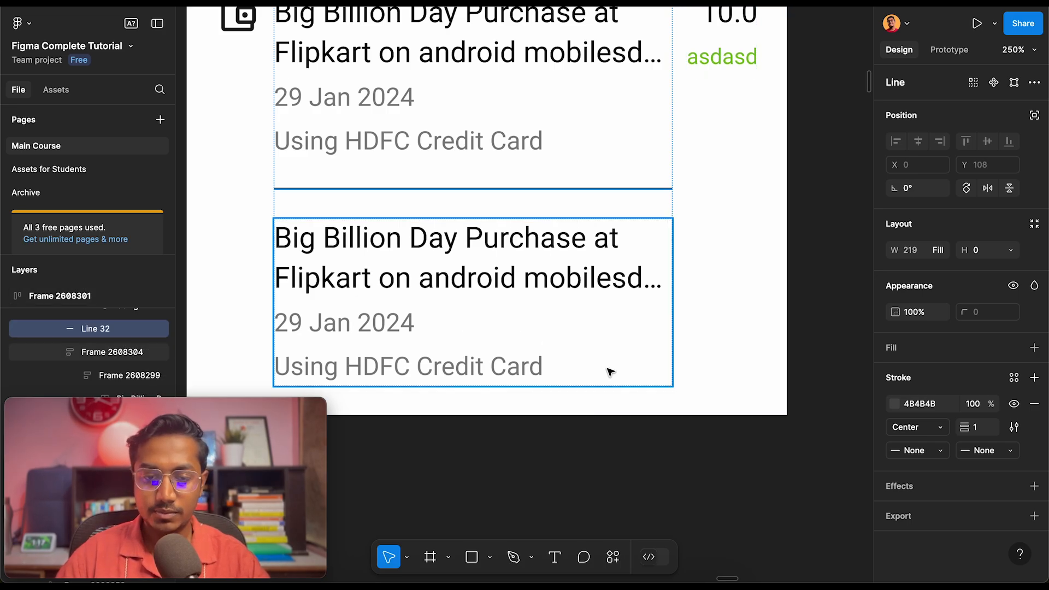
scroll(610, 371, down, 5)
click(614, 454)
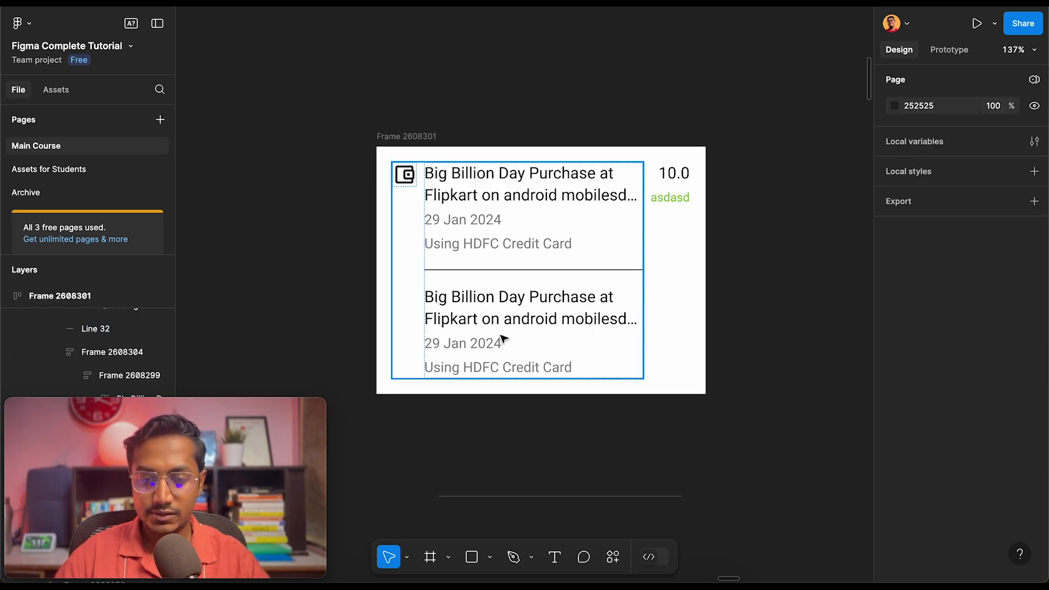
Examine the rebuilt card's divider and lower details frame, and how the original card's wrapping tags frame and its tags are set up
scroll(502, 338, down, 2)
click(503, 227)
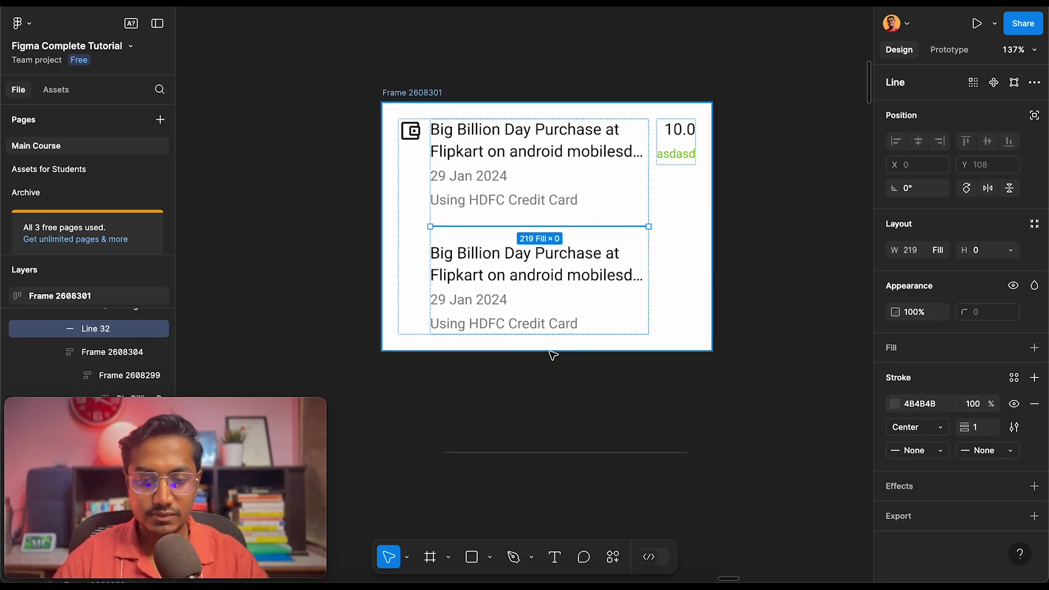
scroll(498, 398, up, 2)
click(517, 255)
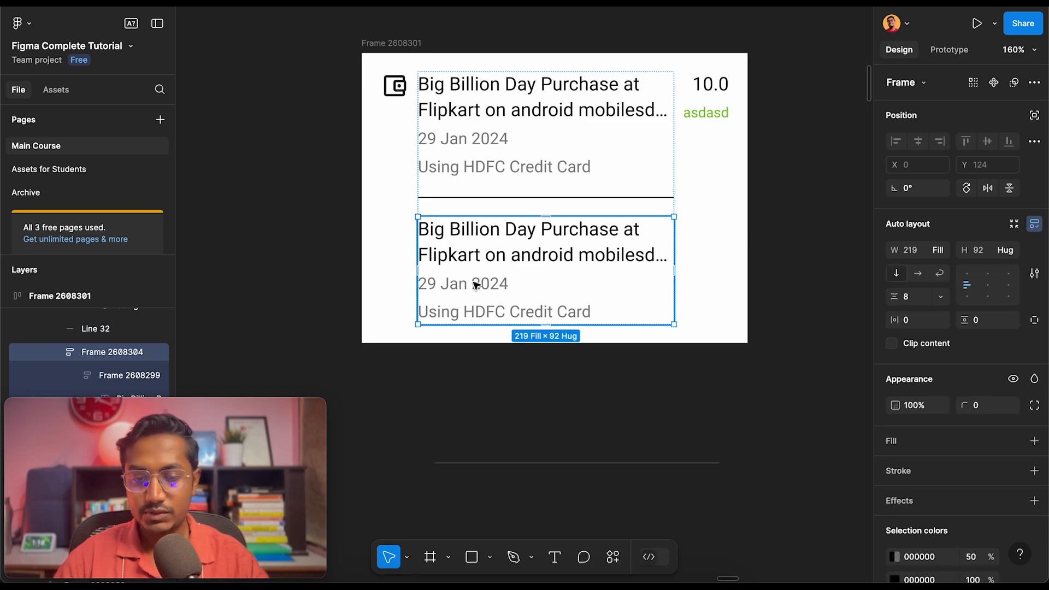
scroll(477, 286, down, 3)
scroll(481, 295, down, 10)
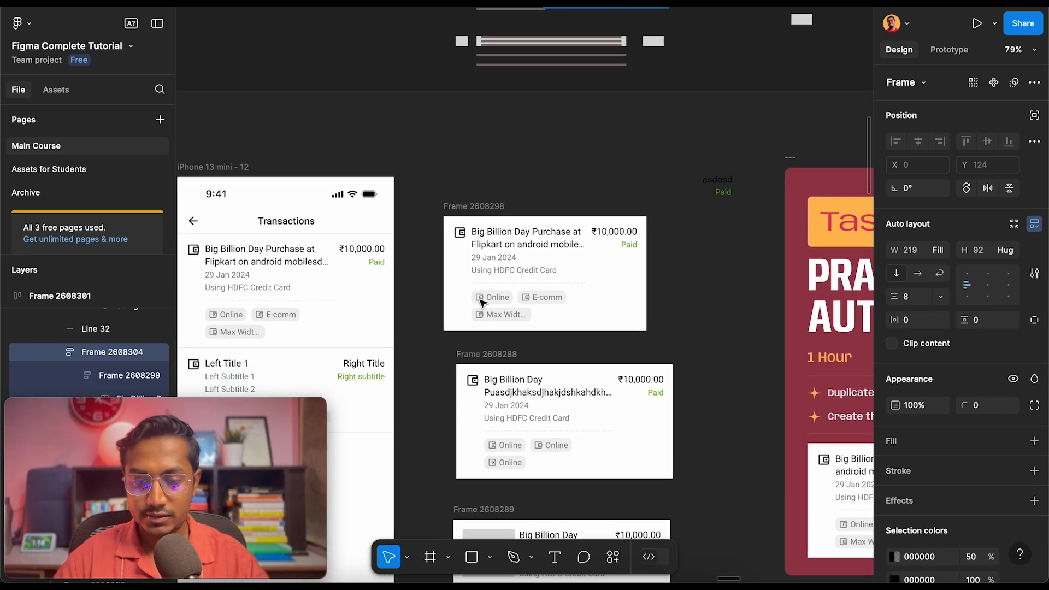
double_click(482, 303)
scroll(478, 299, up, 5)
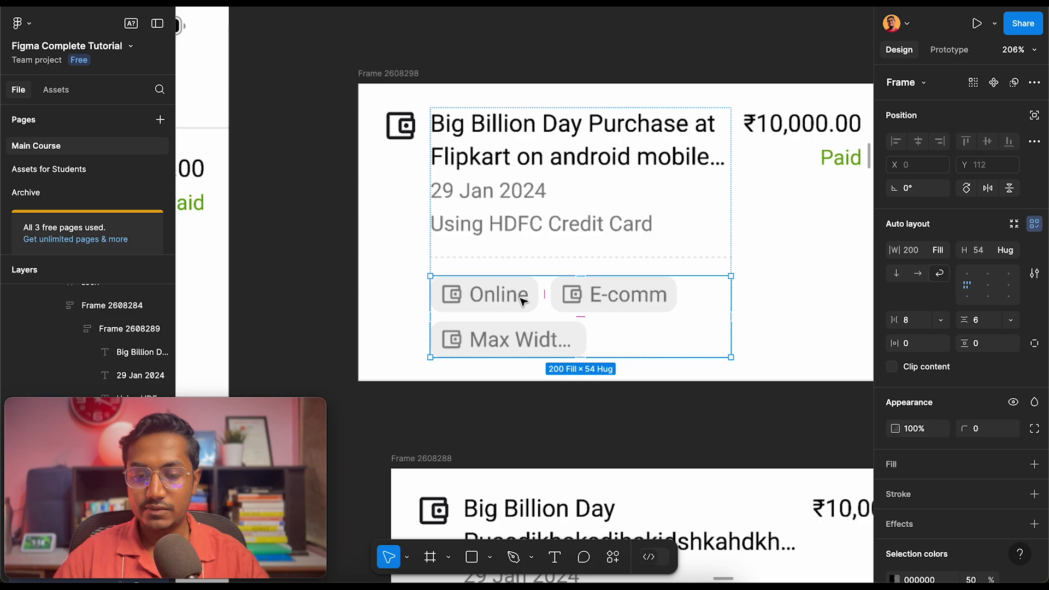
click(471, 295)
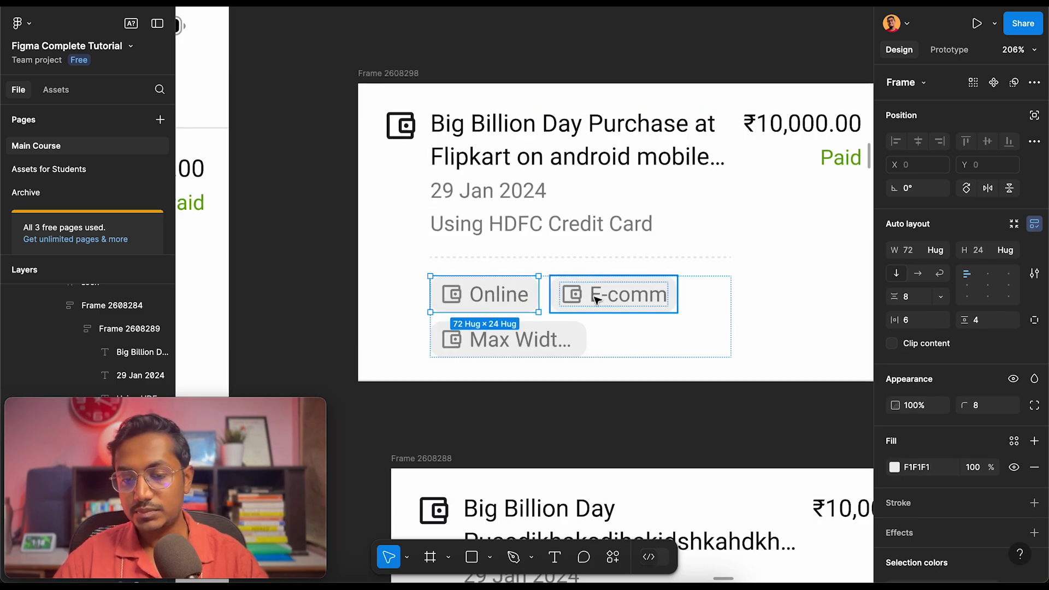
scroll(575, 314, right, 3)
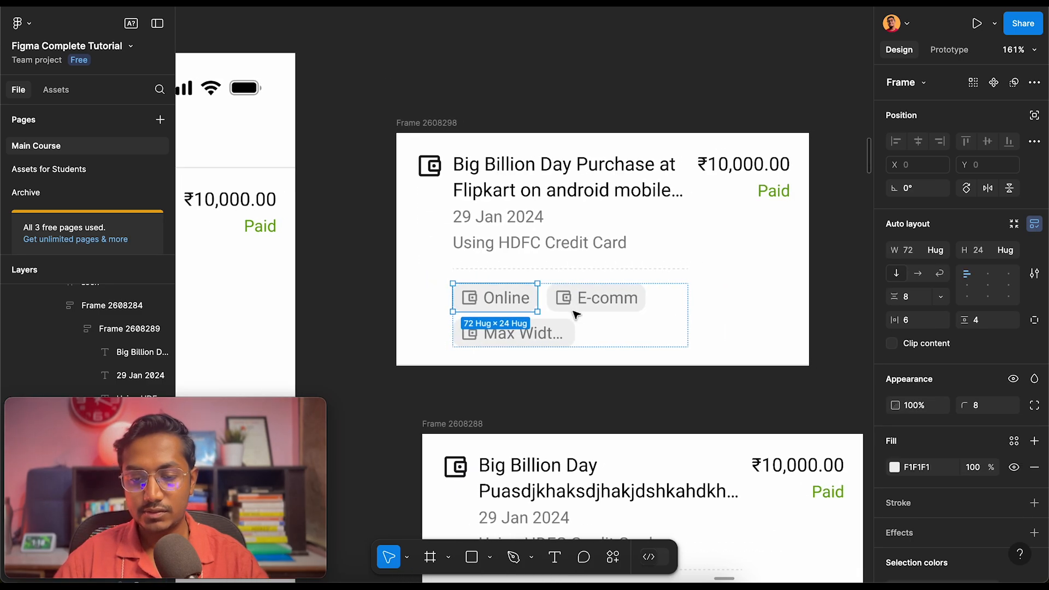
click(541, 307)
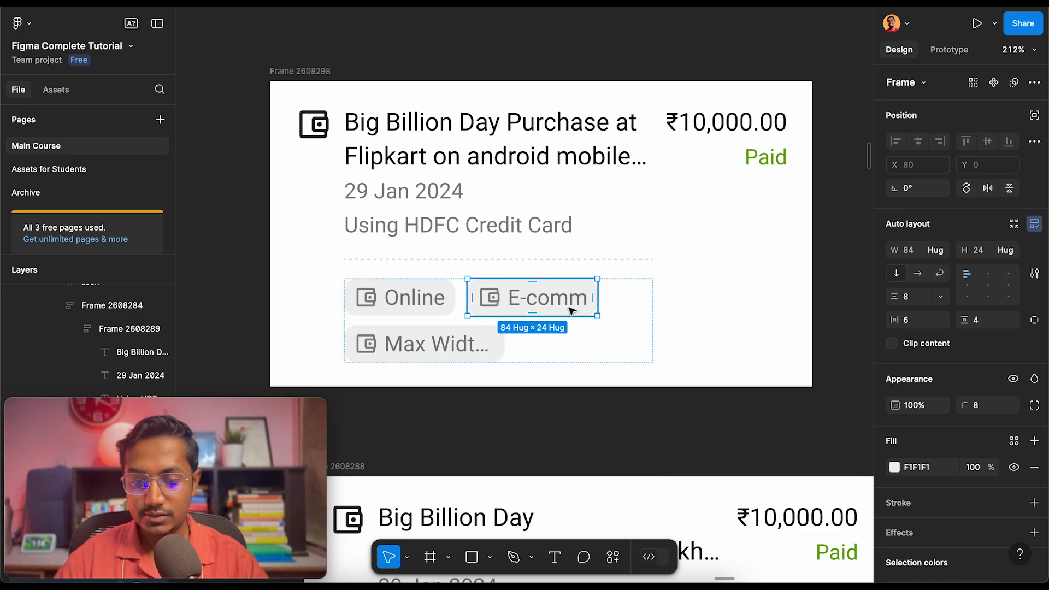
scroll(571, 312, down, 3)
click(614, 314)
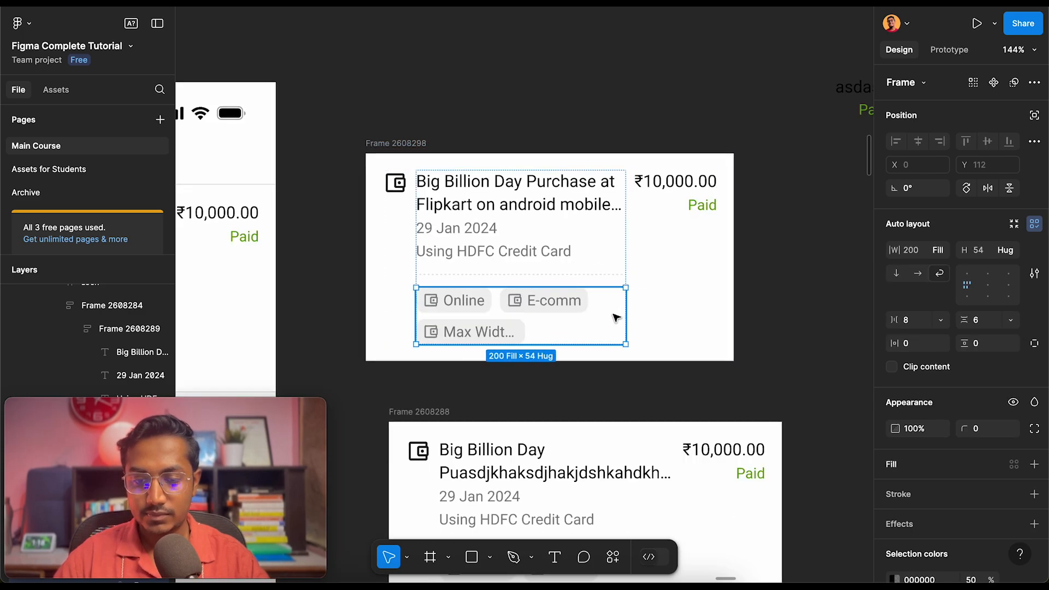
Switch the original card's tags frame to vertical flow, and undo a trial switch to horizontal flow
click(896, 274)
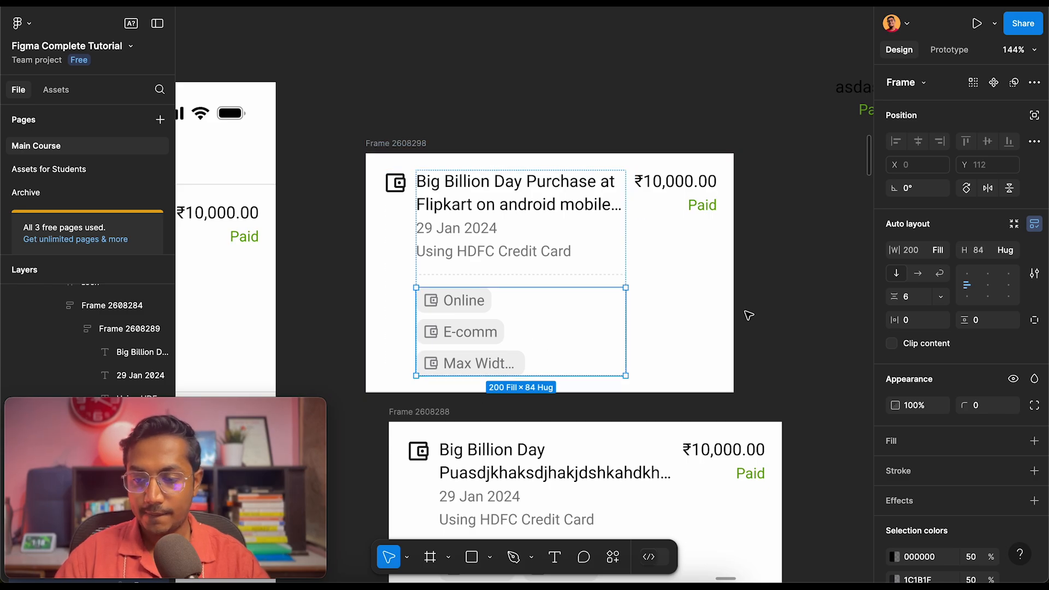
click(917, 273)
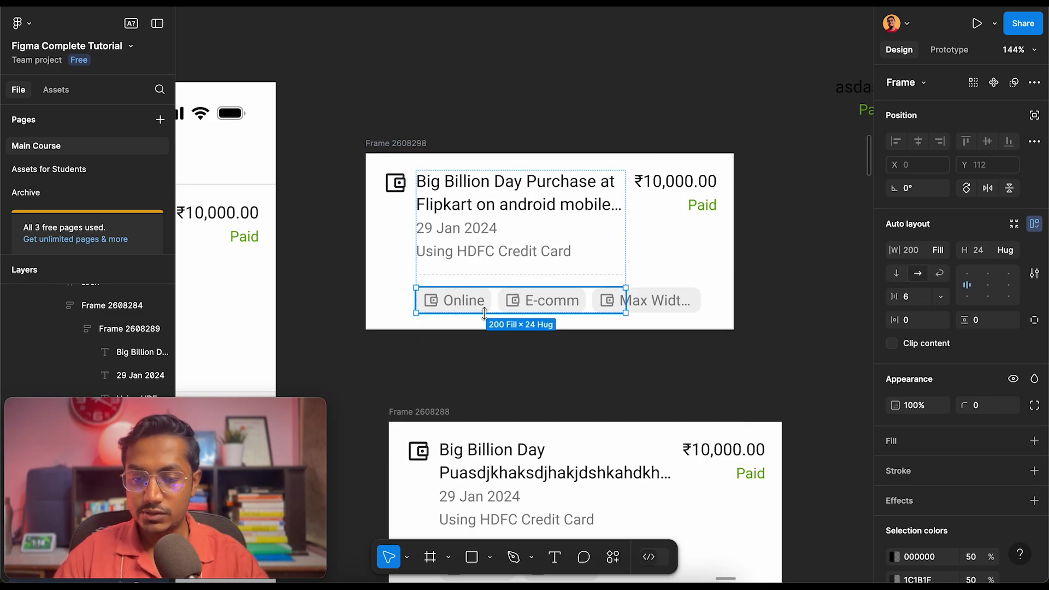
scroll(415, 284, right, 5)
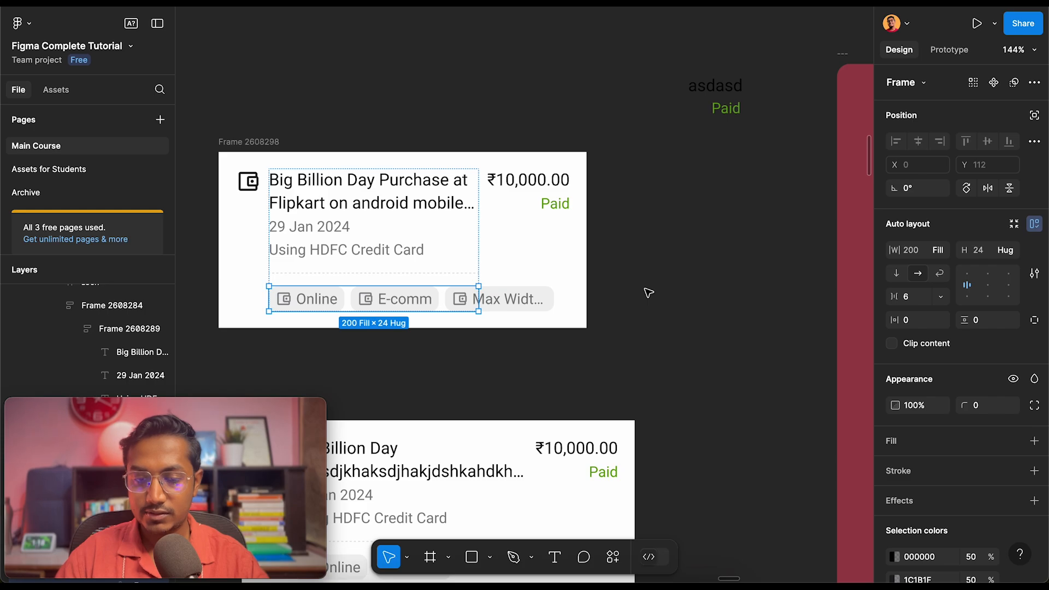
key(ctrl+z)
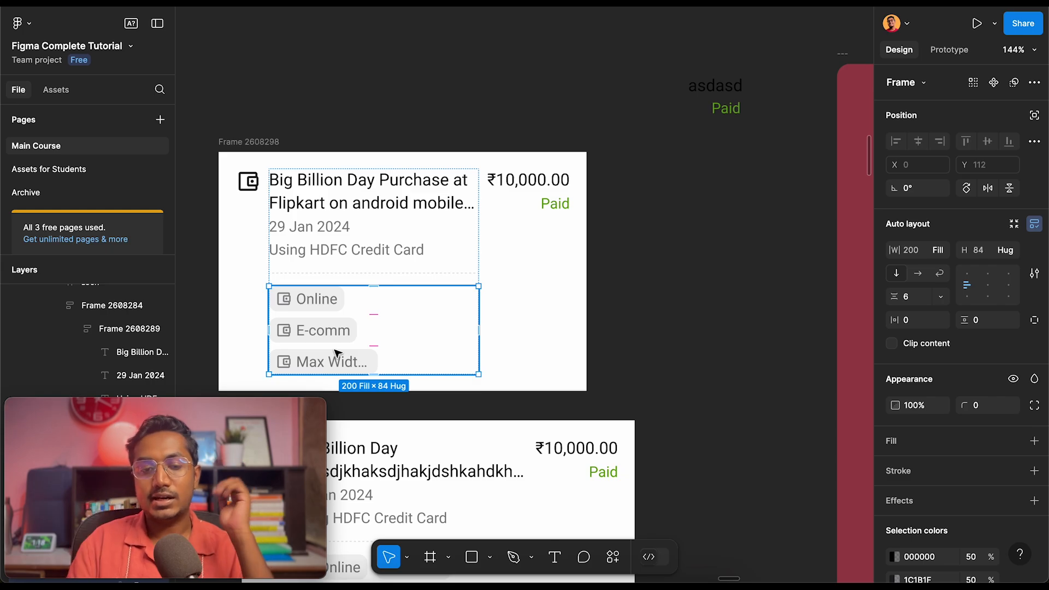
Examine the text details frame, its title text and the stacked tags frame in the original card
click(326, 206)
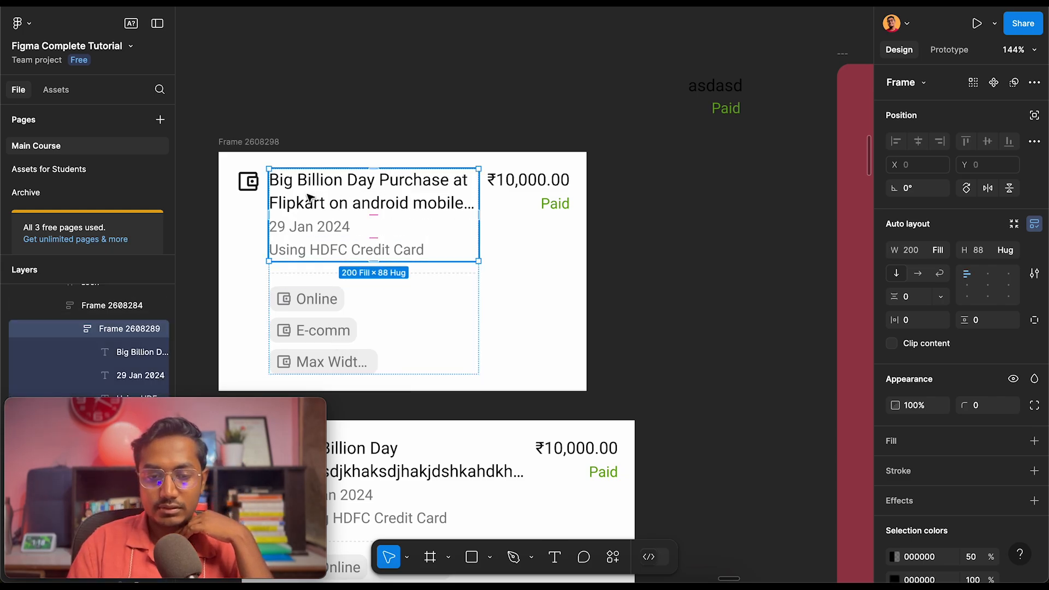
double_click(397, 192)
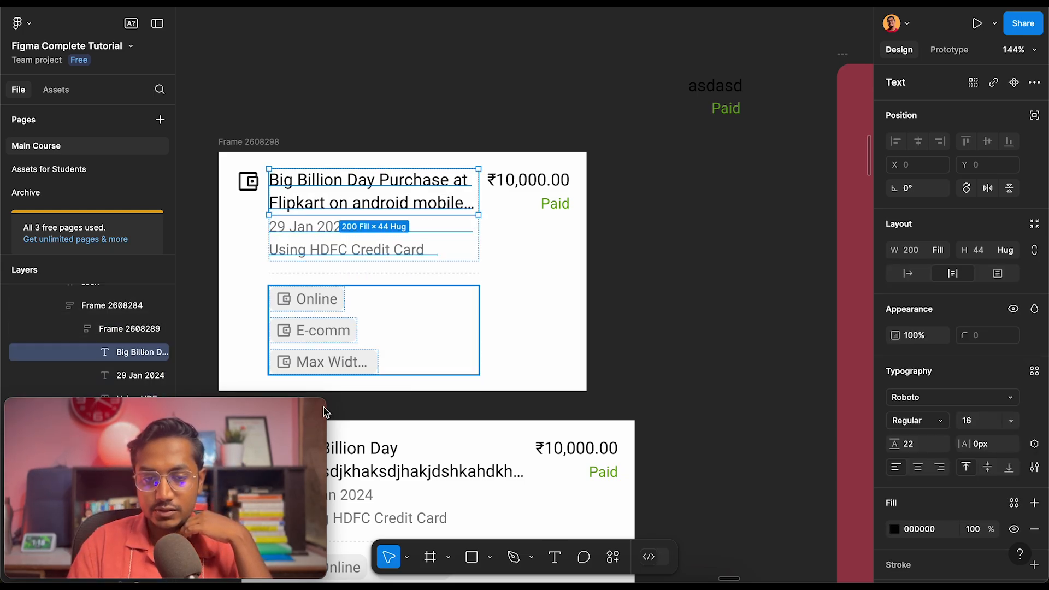
scroll(517, 192, up, 10)
scroll(517, 193, left, 4)
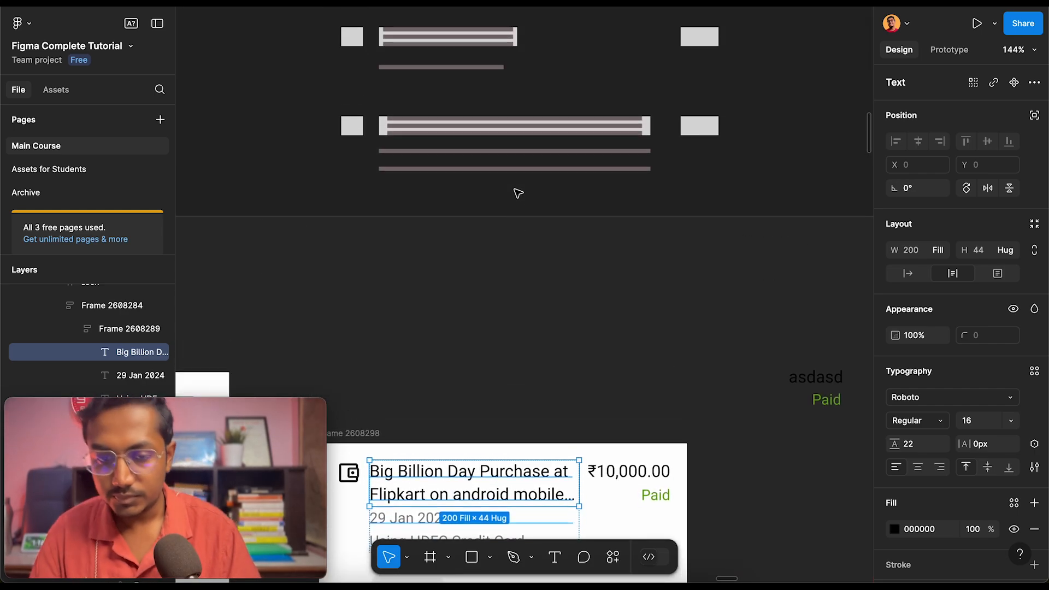
scroll(517, 192, down, 8)
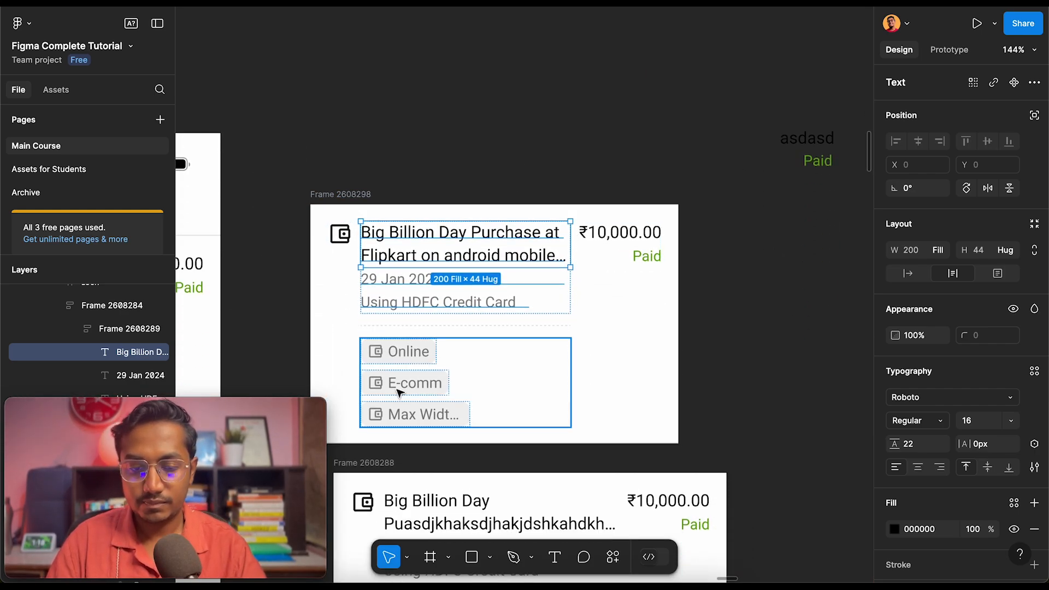
click(399, 392)
scroll(398, 392, down, 10)
scroll(488, 302, up, 3)
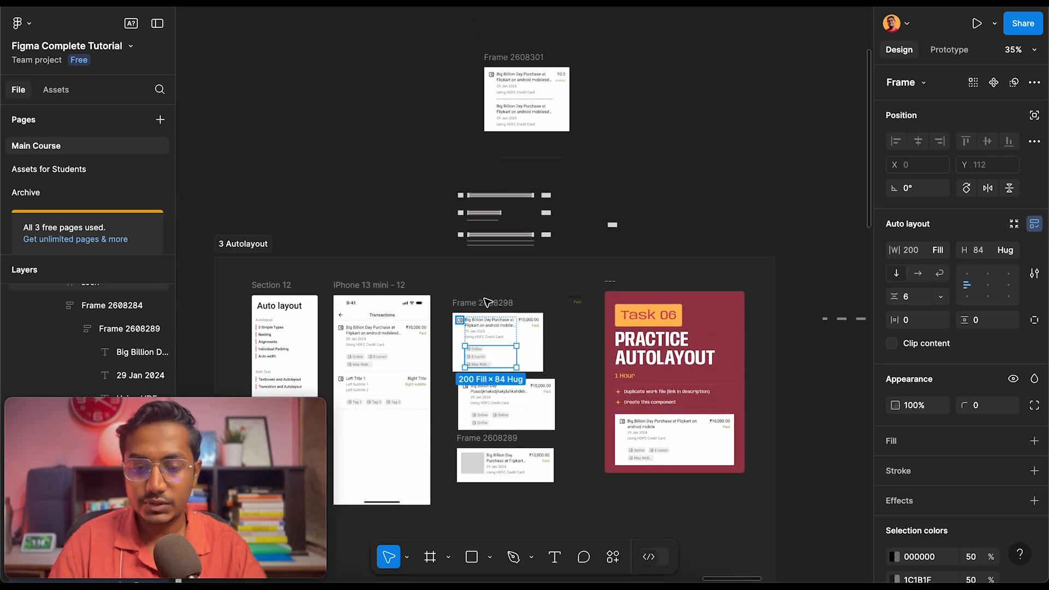
scroll(488, 302, up, 7)
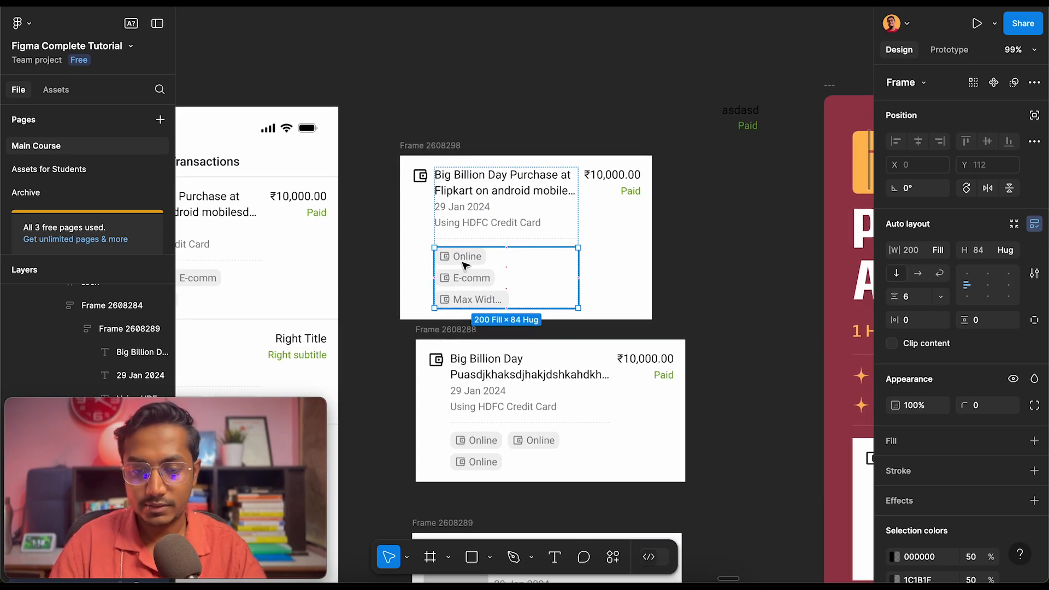
scroll(466, 266, up, 5)
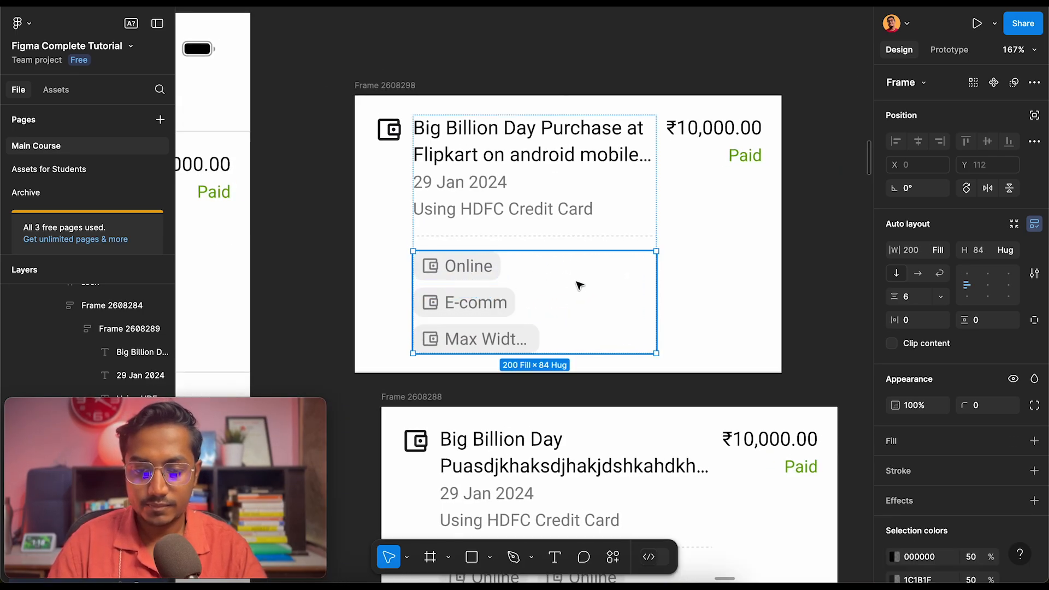
Copy the Online tag from the original card and place three copies in a row beneath the rebuilt card
click(469, 268)
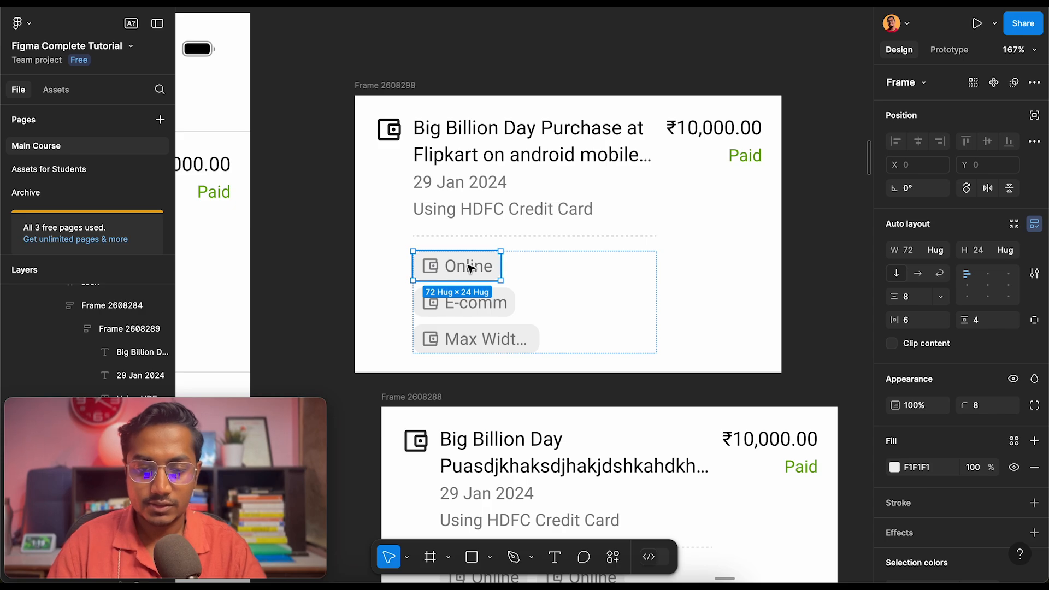
scroll(468, 268, down, 3)
scroll(470, 269, up, 5)
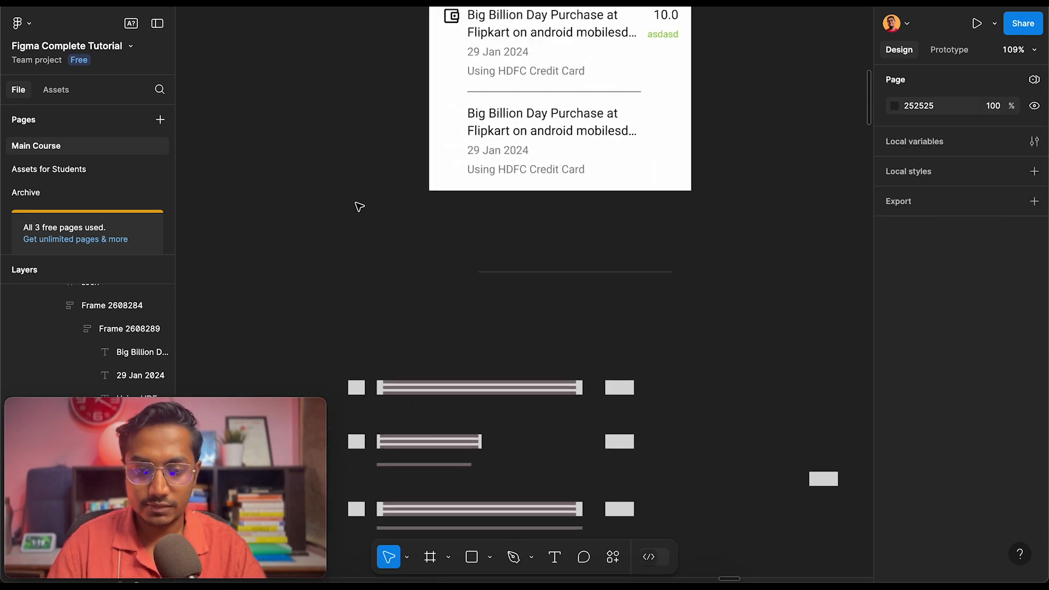
scroll(359, 207, up, 3)
click(358, 206)
key(super+v)
click(381, 159)
drag(521, 271, 721, 206)
scroll(710, 208, up, 4)
scroll(710, 209, right, 1)
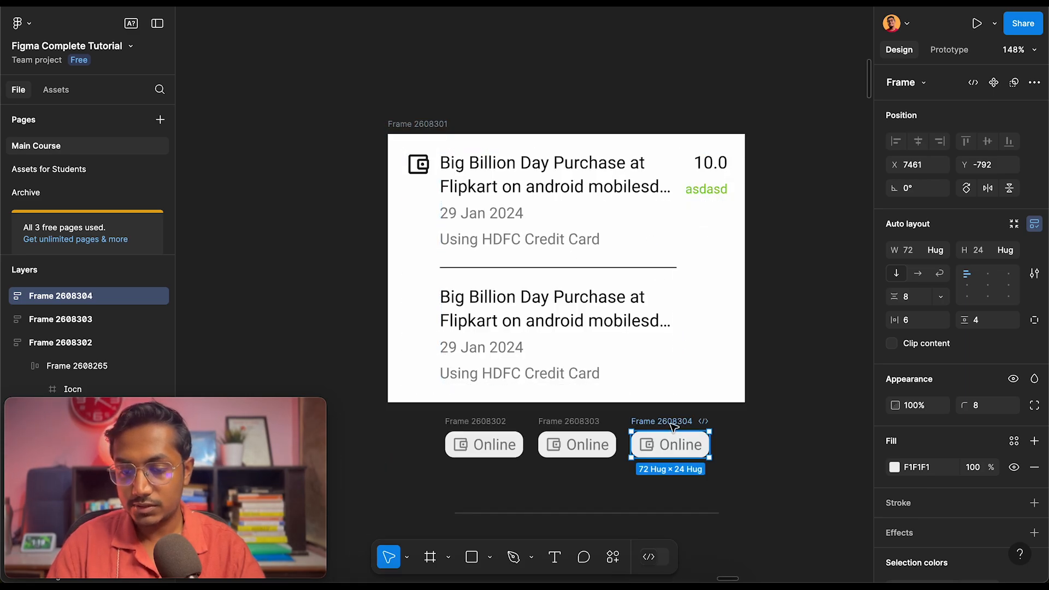
drag(672, 425, 570, 463)
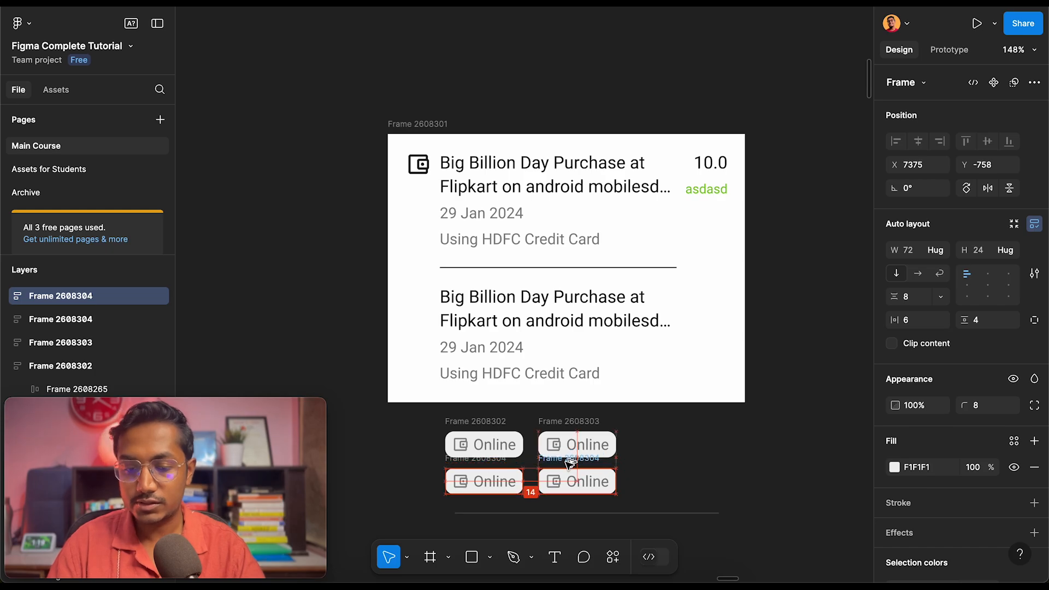
key(ctrl+z)
key(ctrl+z)
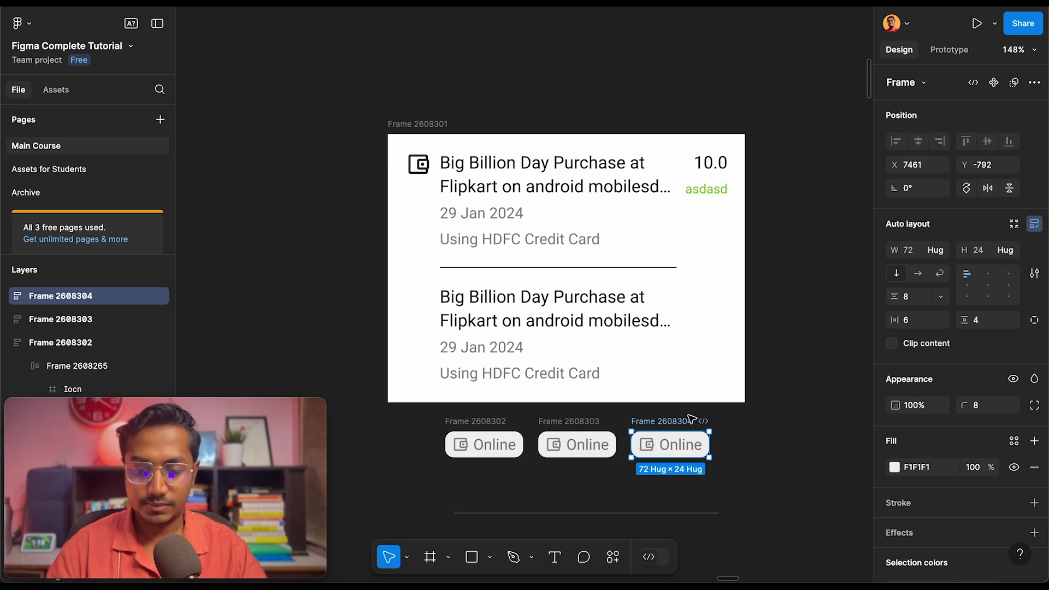
Group the three loose Online tags in an auto layout frame with a gap of 8 and set its flow to wrap
click(728, 420)
click(659, 421)
drag(411, 412, 782, 485)
key(shift+a)
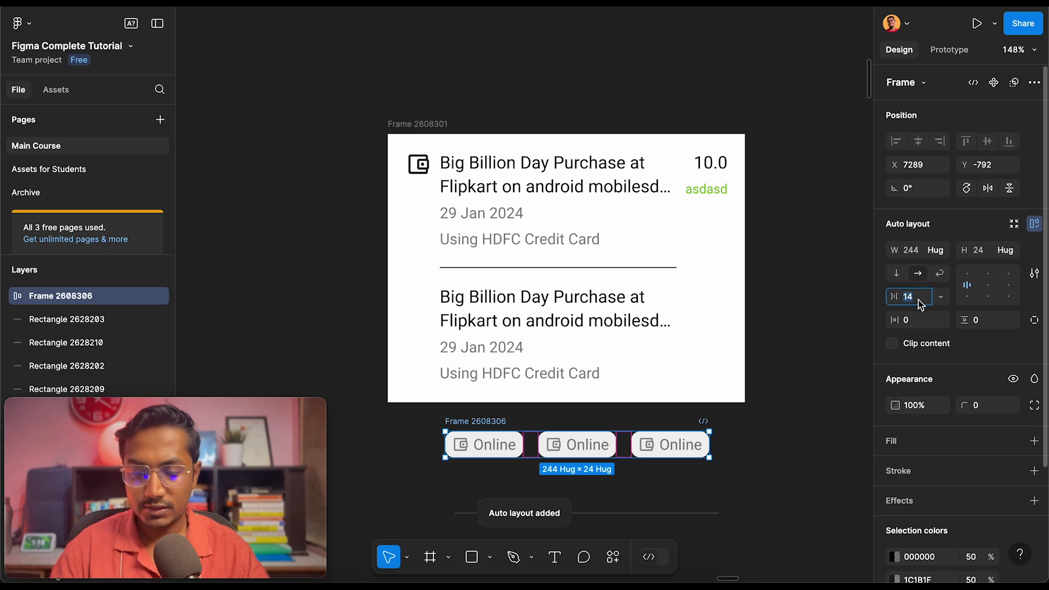
text(8)
key(Return)
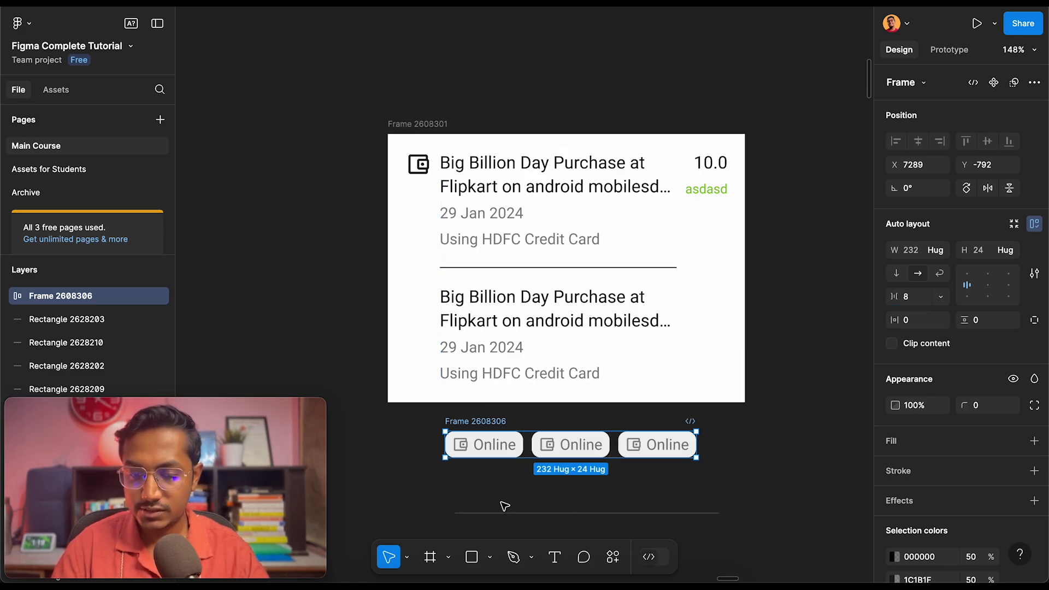
click(940, 274)
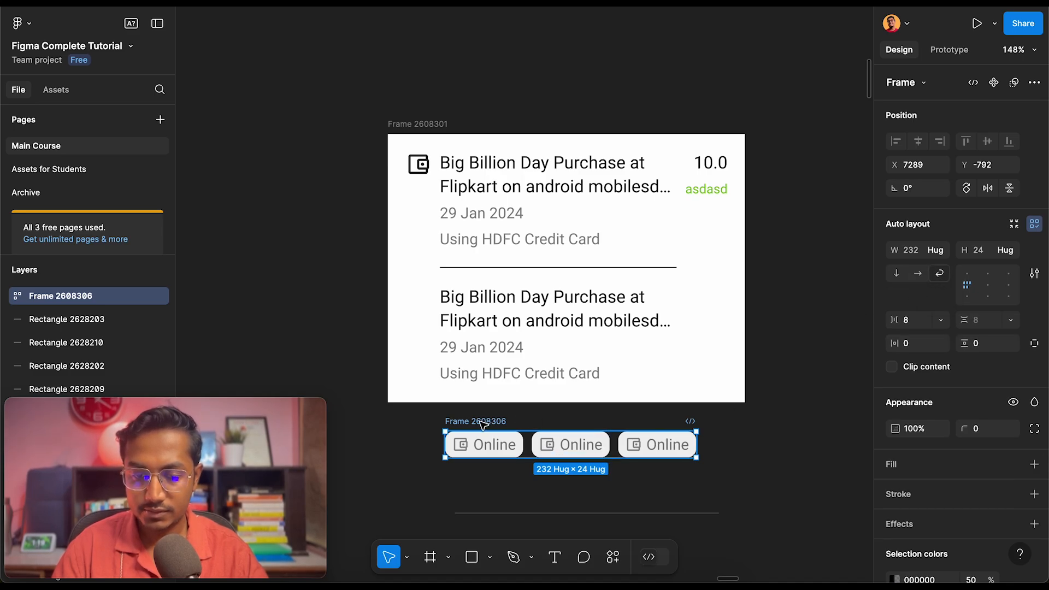
Move the tags frame clear of the card and paste a copy of it below the lower text details in the card's stack
drag(476, 377, 508, 436)
double_click(513, 319)
key(ctrl+v)
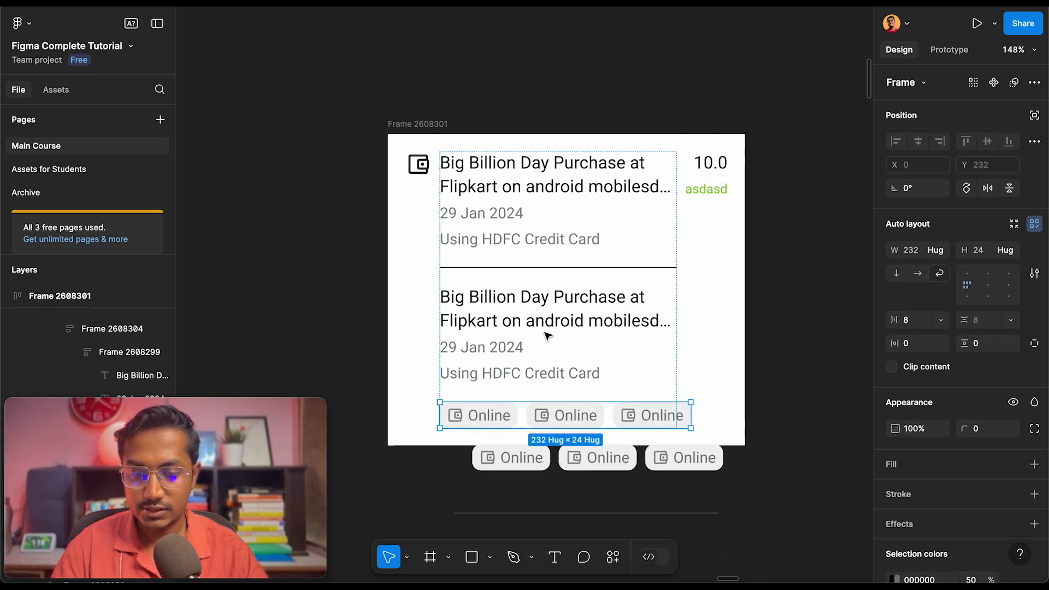
Delete the three leftover Online tags lying loose beneath the rebuilt card
scroll(549, 338, down, 4)
click(469, 410)
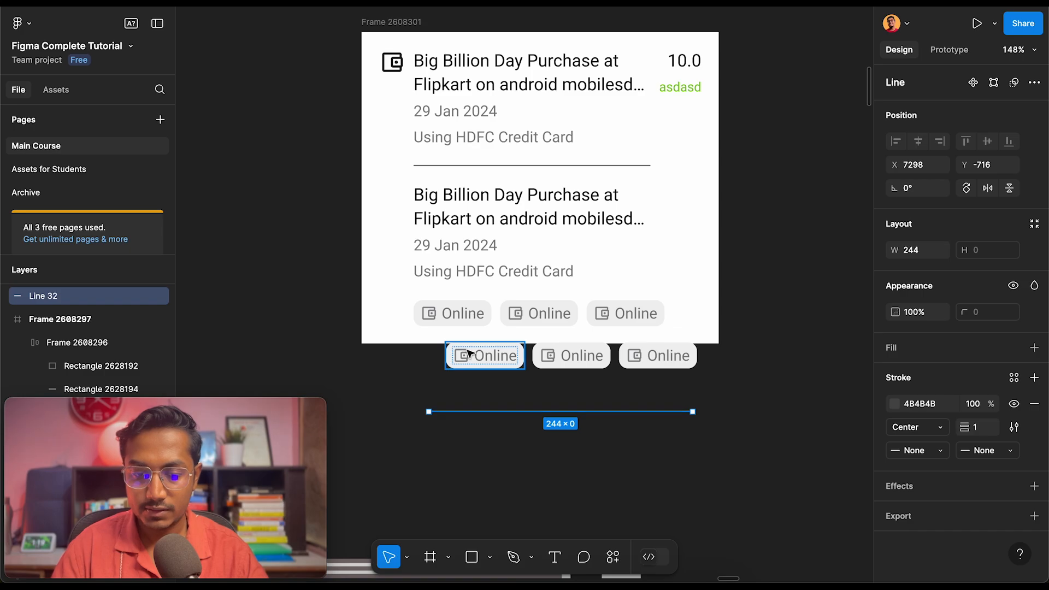
click(417, 359)
drag(574, 381, 726, 351)
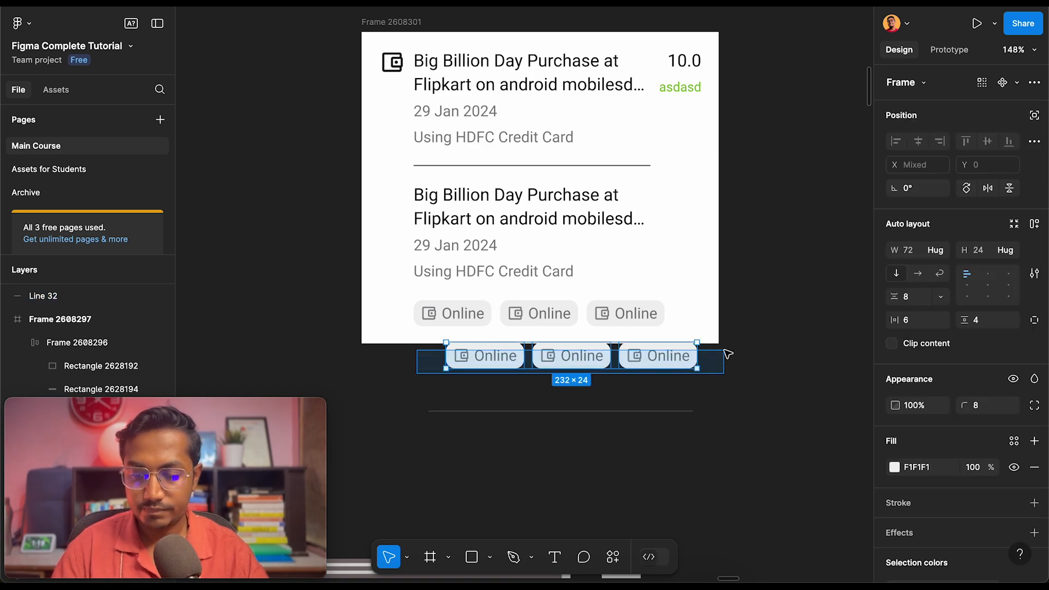
key(Delete)
Delete the duplicate text details frame between the divider and the tags row in the rebuilt card
click(524, 221)
click(523, 221)
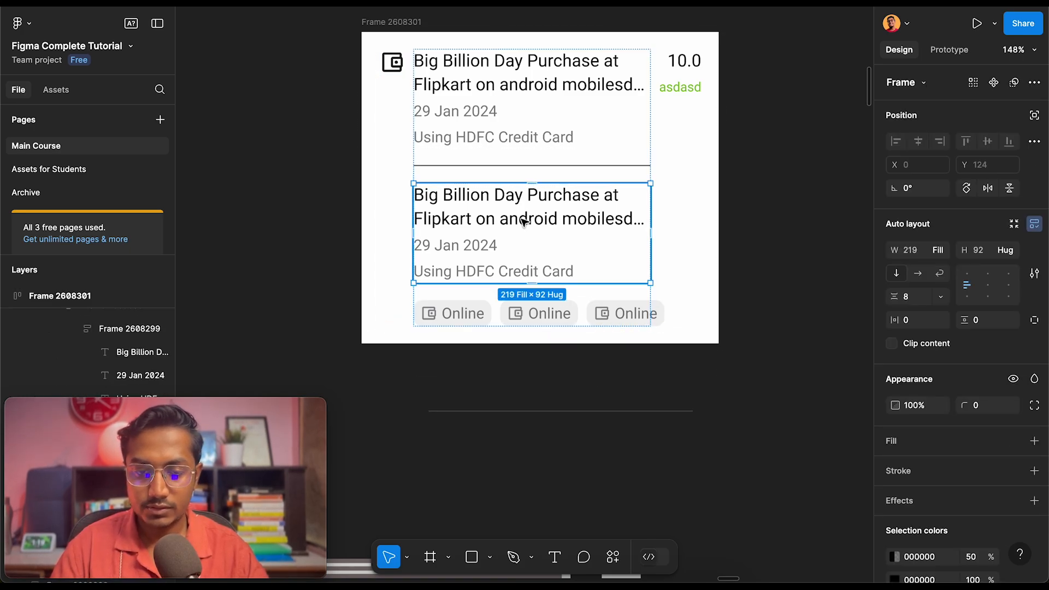
key(Delete)
Duplicate the third Online tag several times within the card's tags frame and undo all but one of the copies
scroll(441, 218, up, 3)
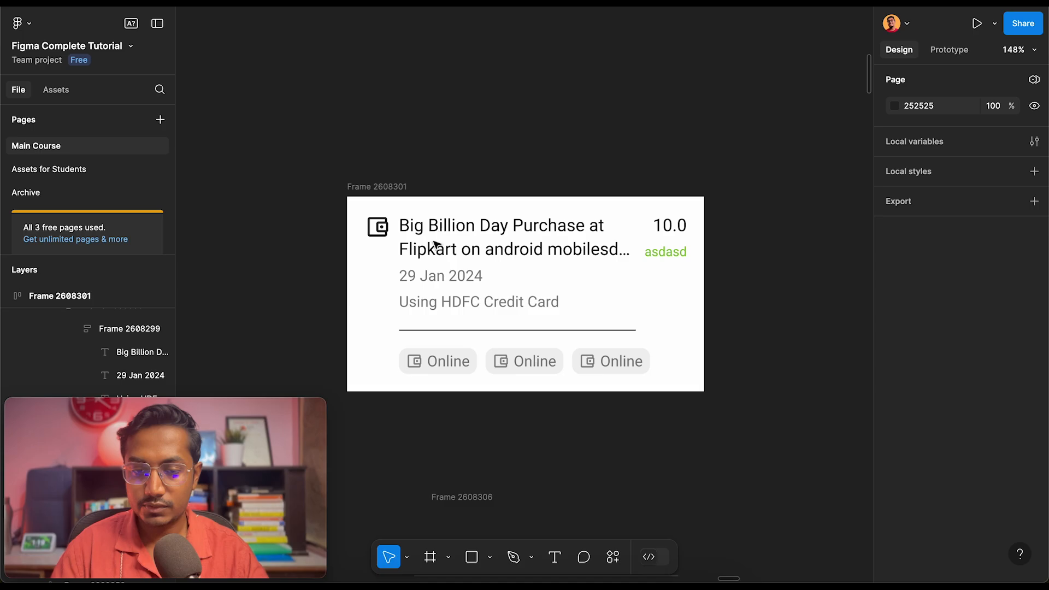
click(446, 355)
click(447, 355)
click(447, 355)
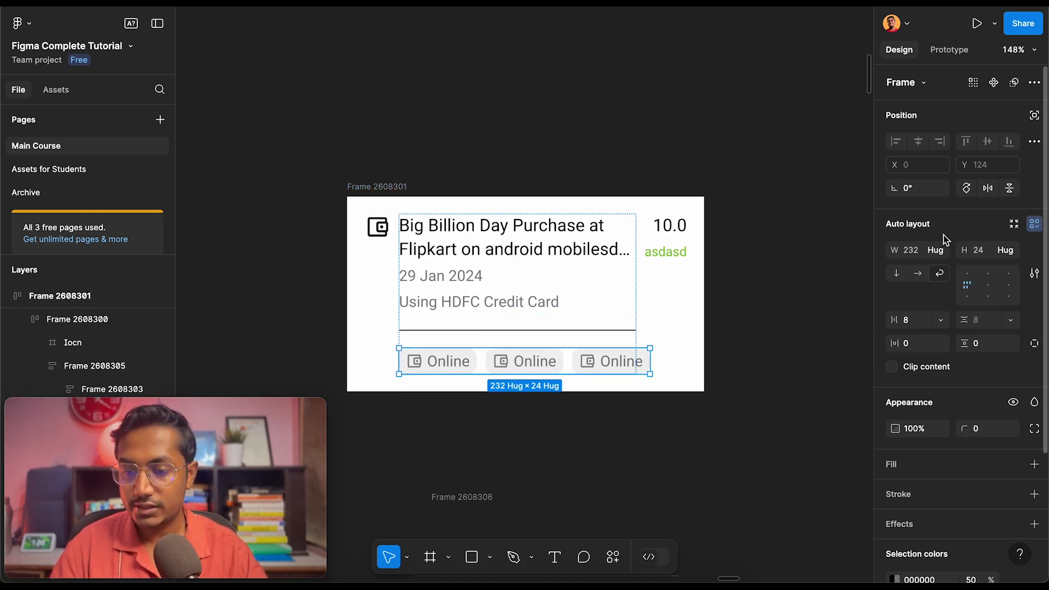
click(611, 367)
key(ctrl+d)
key(ctrl+d)
scroll(609, 367, down, 5)
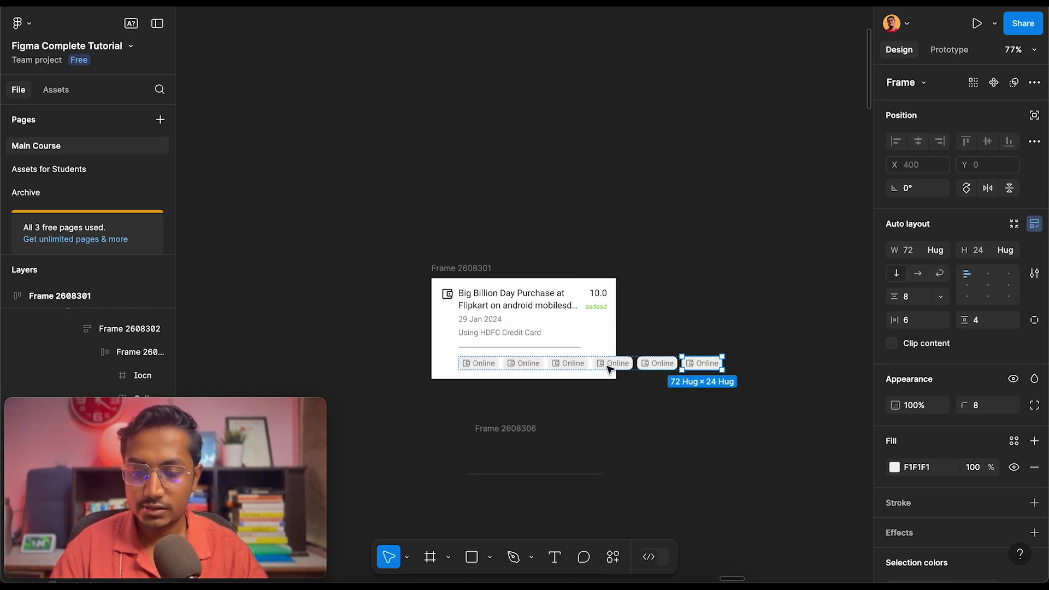
scroll(608, 367, right, 2)
key(ctrl+d)
key(ctrl+z)
key(ctrl+z)
key(ctrl+z)
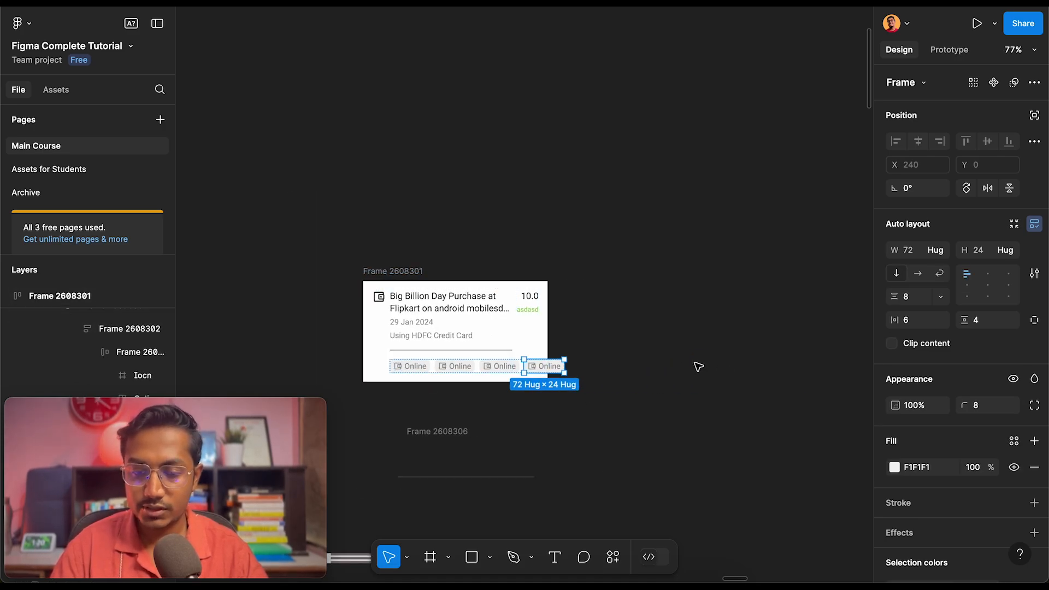
Try setting the third Online tag's width to fill its container, and undo the change
scroll(698, 366, left, 3)
scroll(699, 366, up, 3)
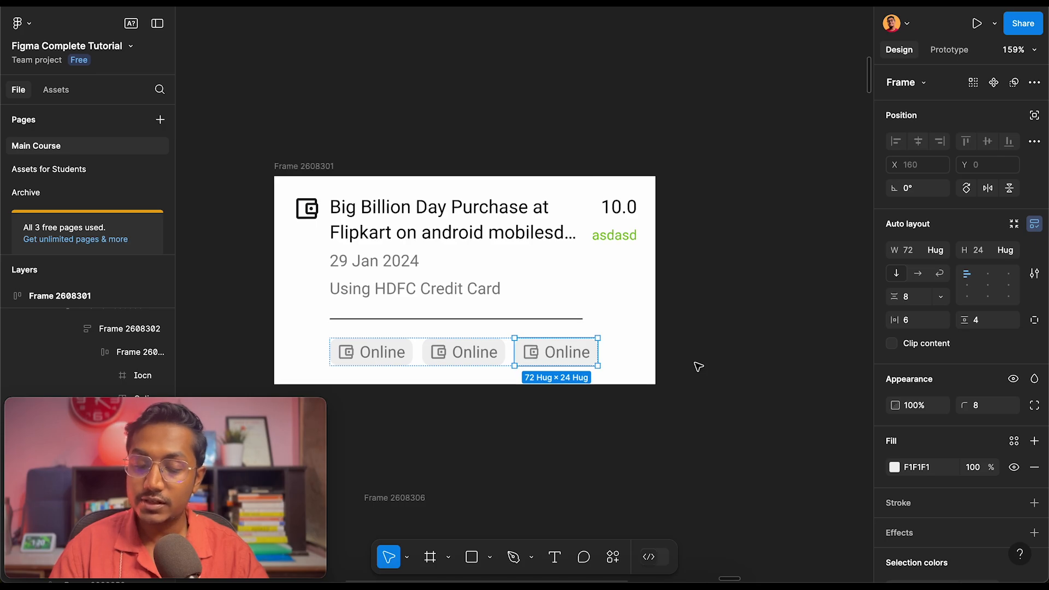
click(937, 250)
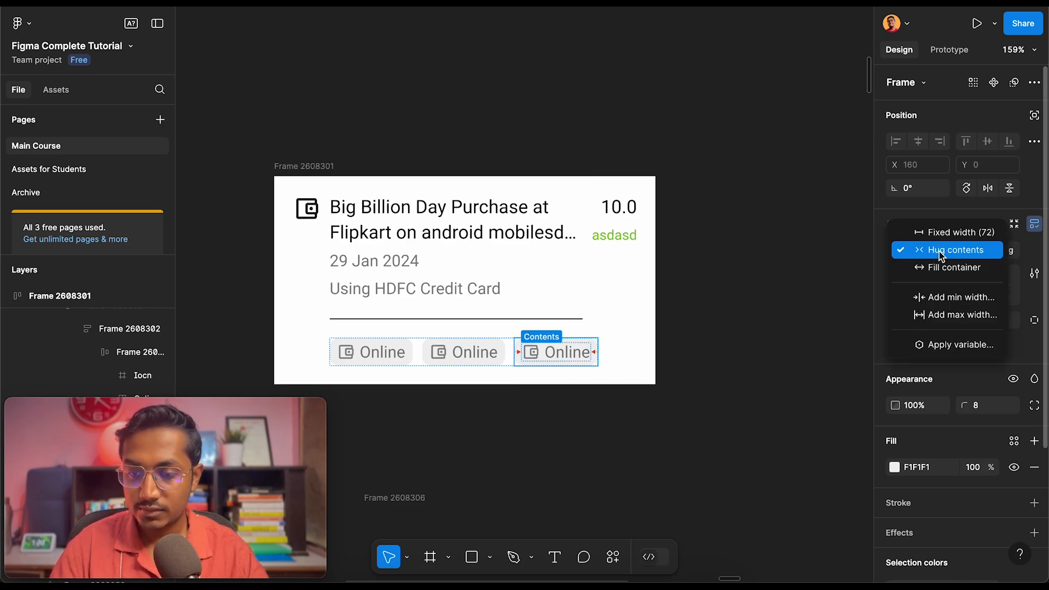
click(965, 273)
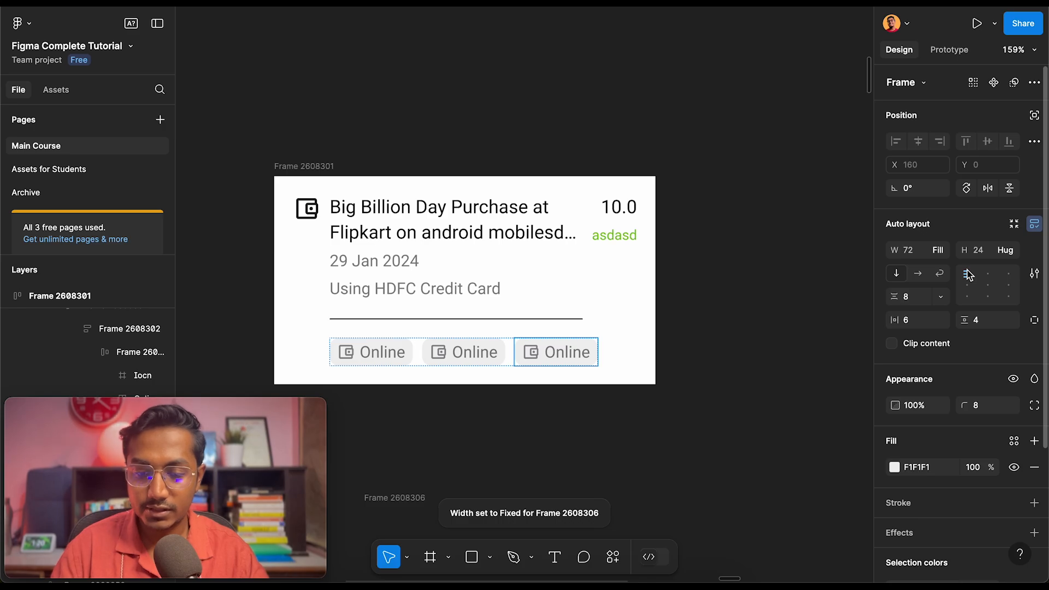
scroll(667, 410, left, 2)
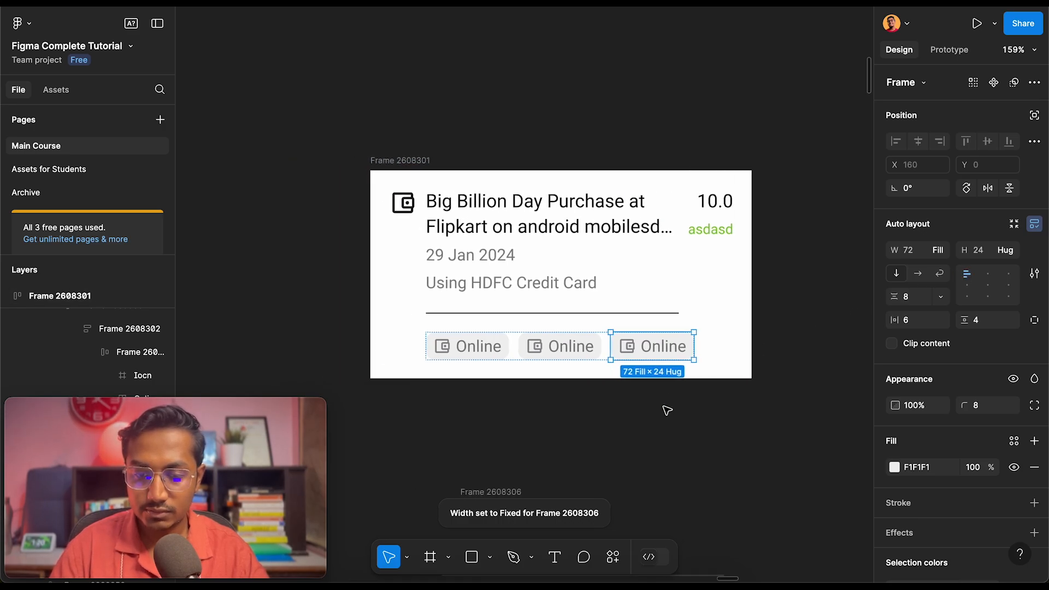
key(ctrl+z)
click(638, 386)
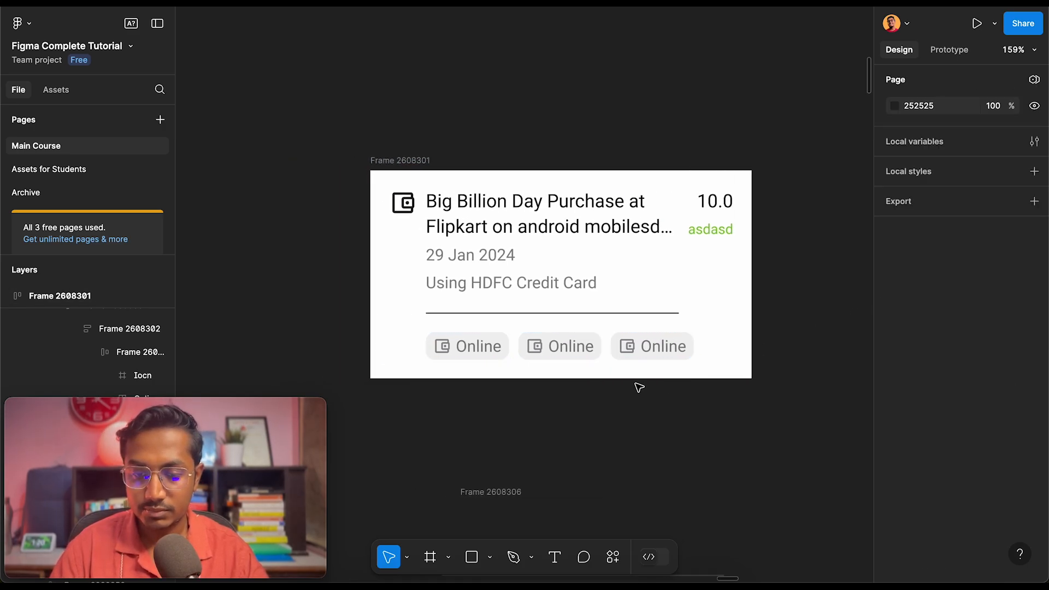
Set the width of the frame holding the three Online tags to fill its container
click(565, 349)
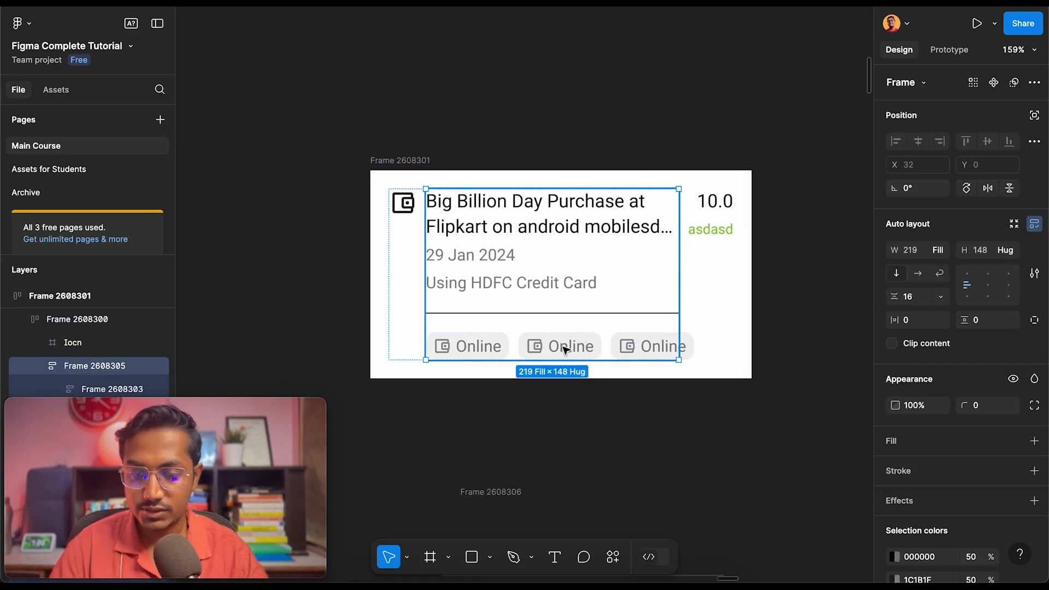
click(616, 347)
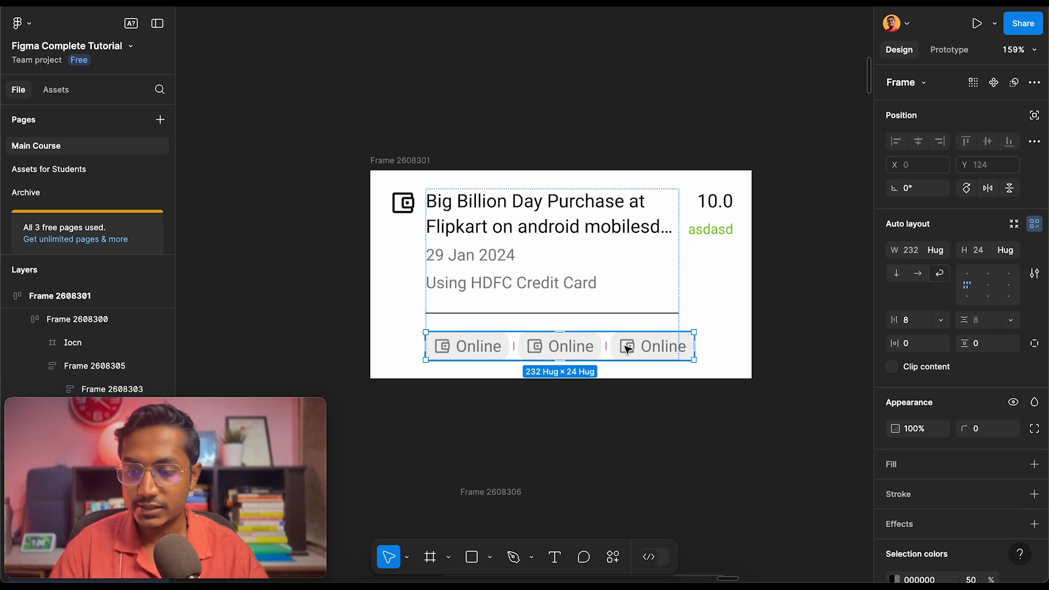
click(943, 253)
click(955, 270)
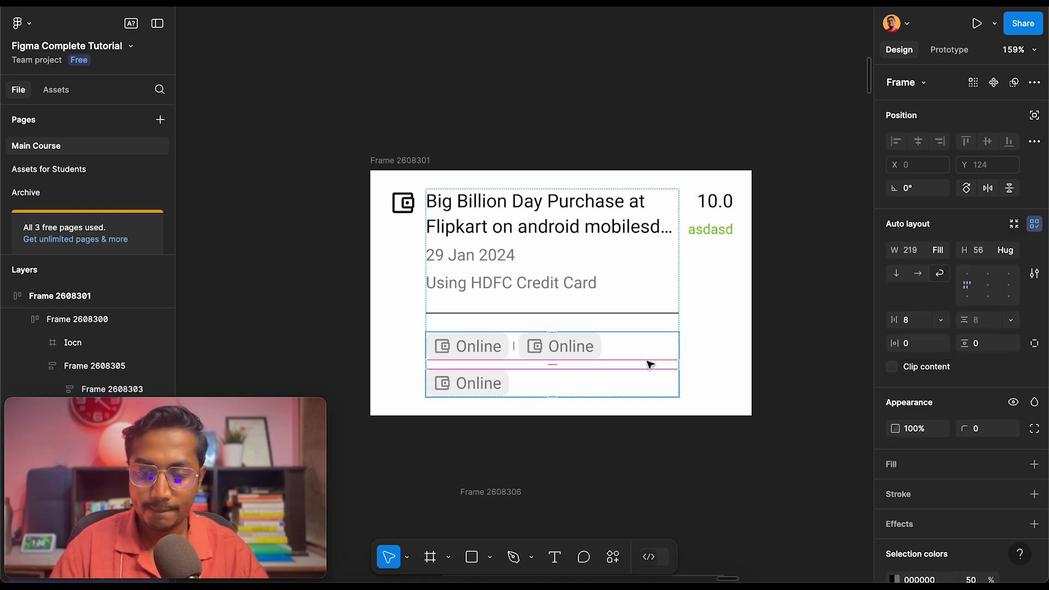
Duplicate the last Online tag repeatedly in the wrapping tags frame and undo the extra copies, keeping six tags
click(599, 350)
click(468, 381)
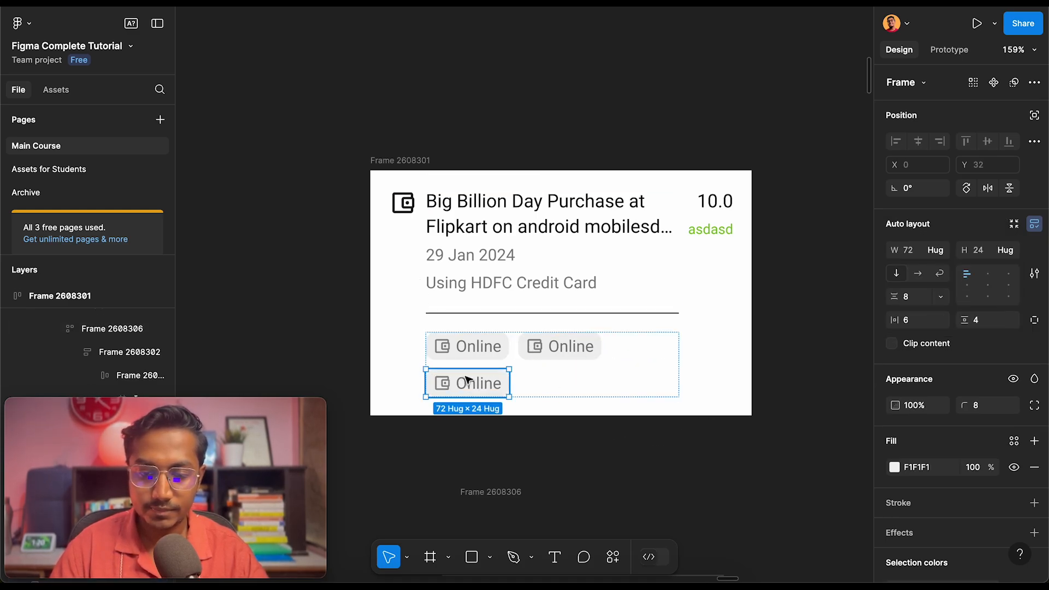
click(562, 347)
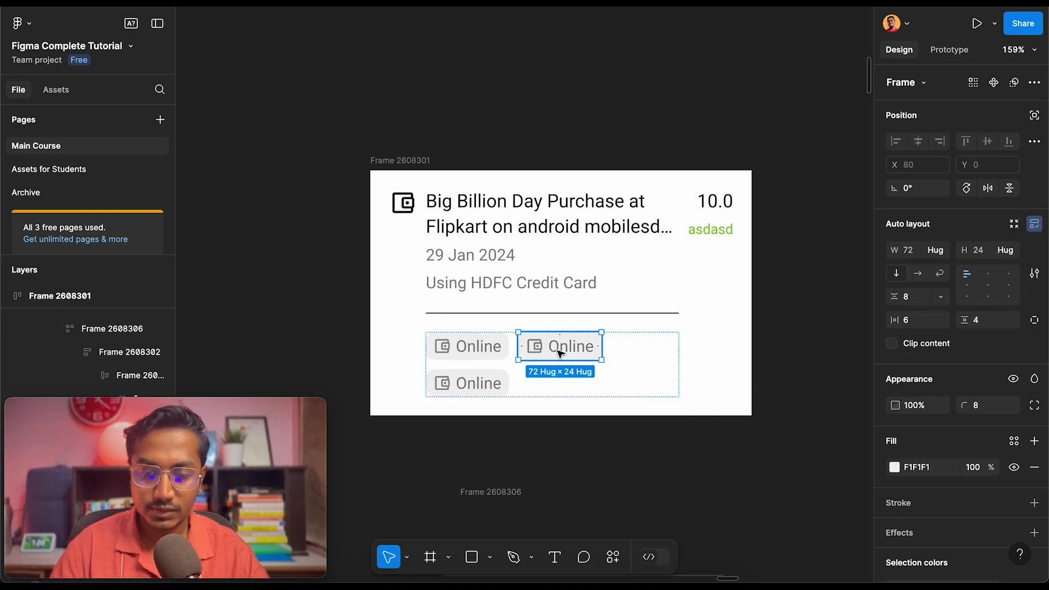
click(489, 382)
key(ctrl+d)
key(ctrl+d)
key(ctrl+d)
key(ctrl+d)
key(ctrl+d)
key(ctrl+d)
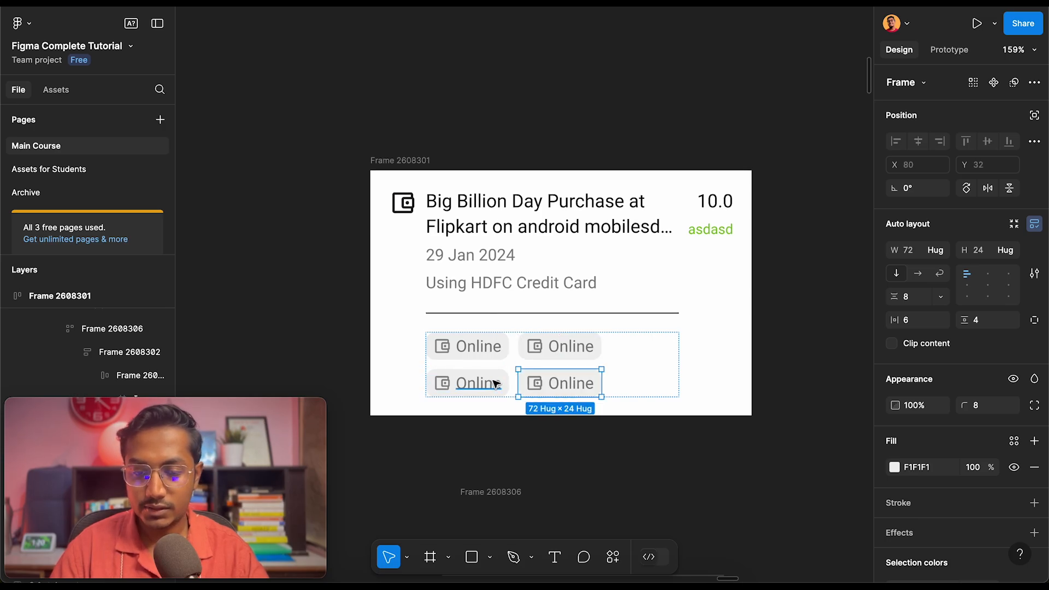
key(ctrl+d)
key(ctrl+z)
key(ctrl+z)
key(ctrl+z)
key(ctrl+z)
key(ctrl+z)
key(ctrl+z)
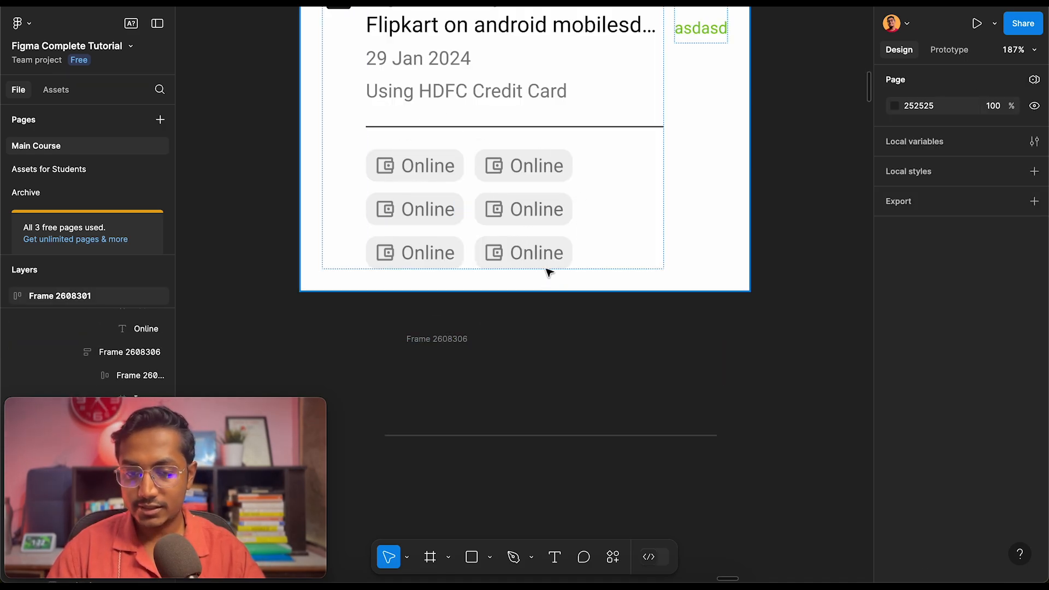
Try to give the tags frame a maximum height of 60
click(583, 207)
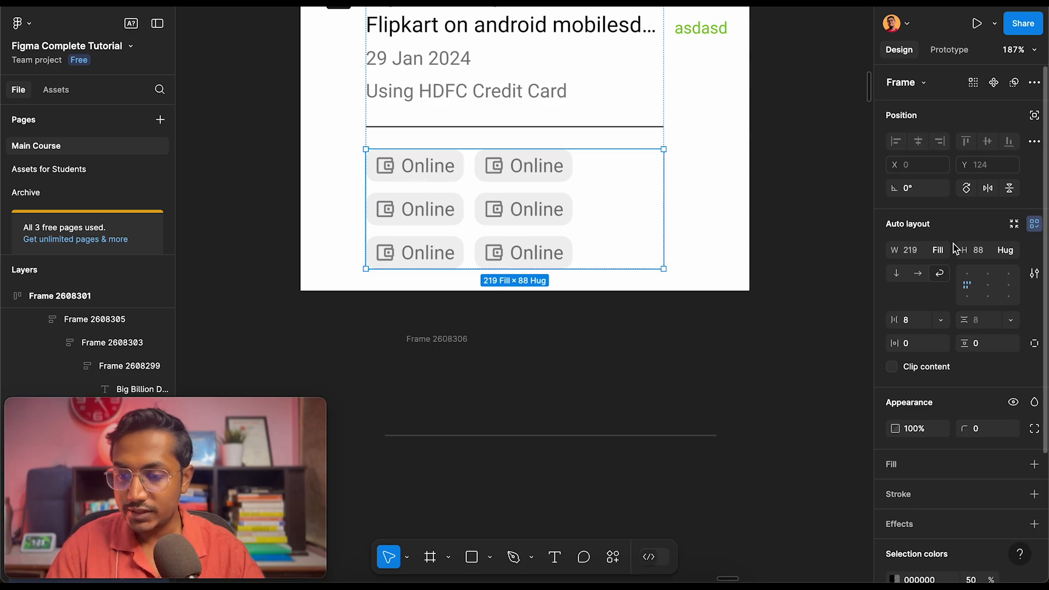
click(1012, 255)
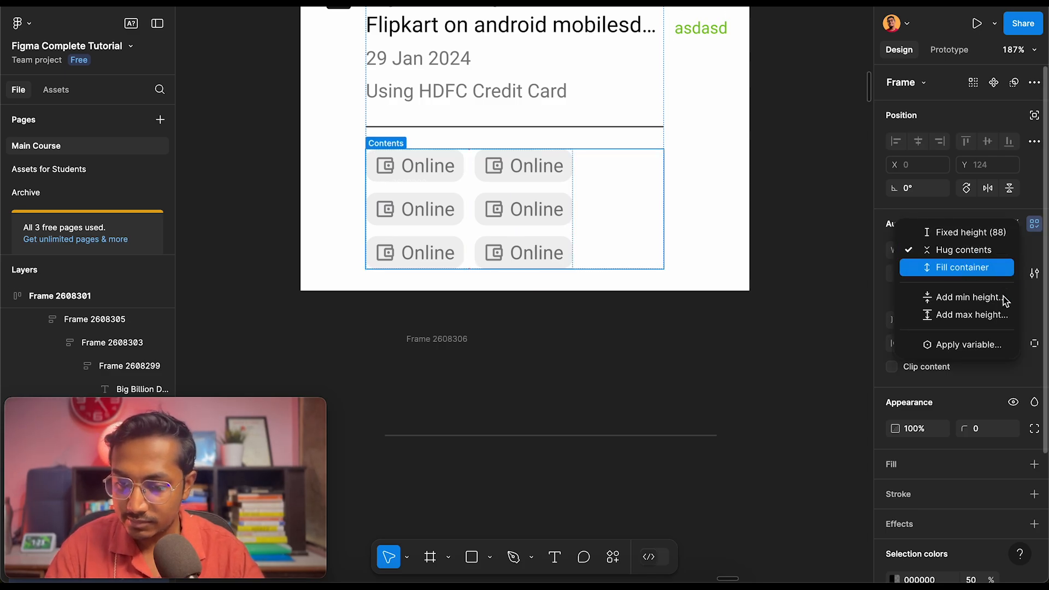
click(1002, 315)
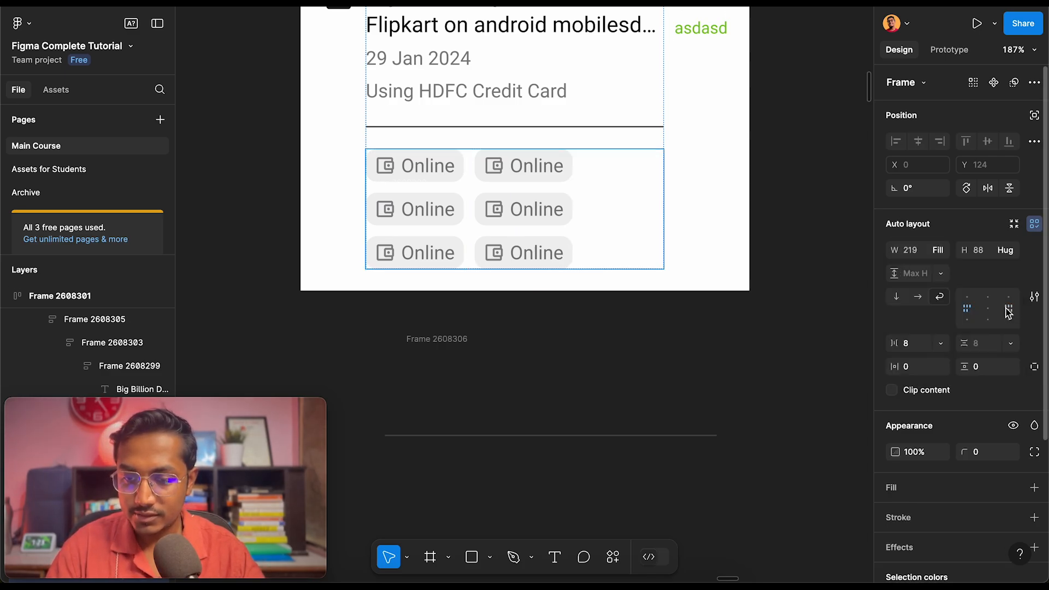
click(550, 175)
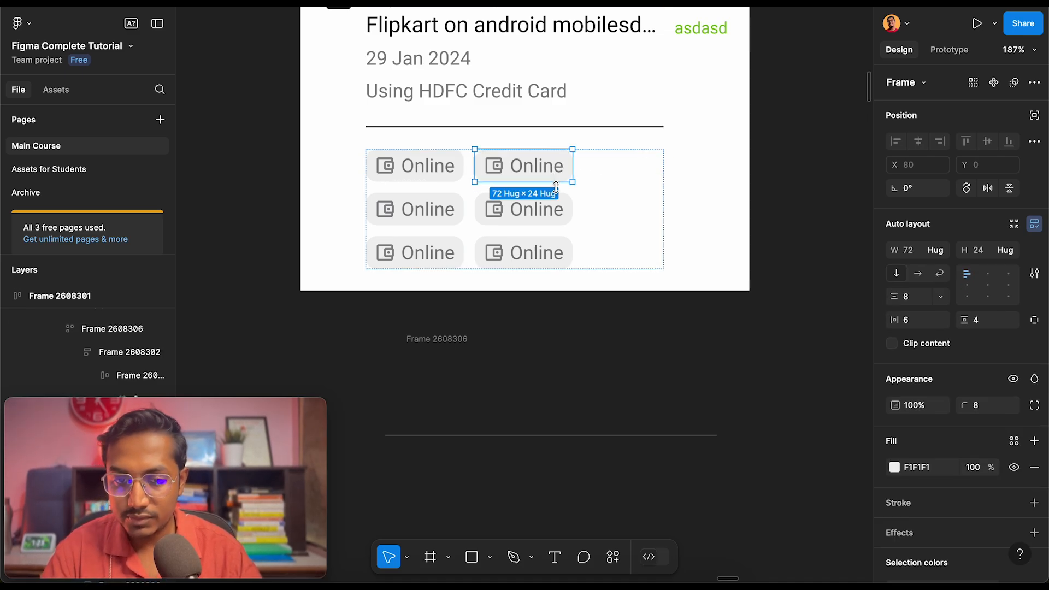
scroll(551, 175, up, 5)
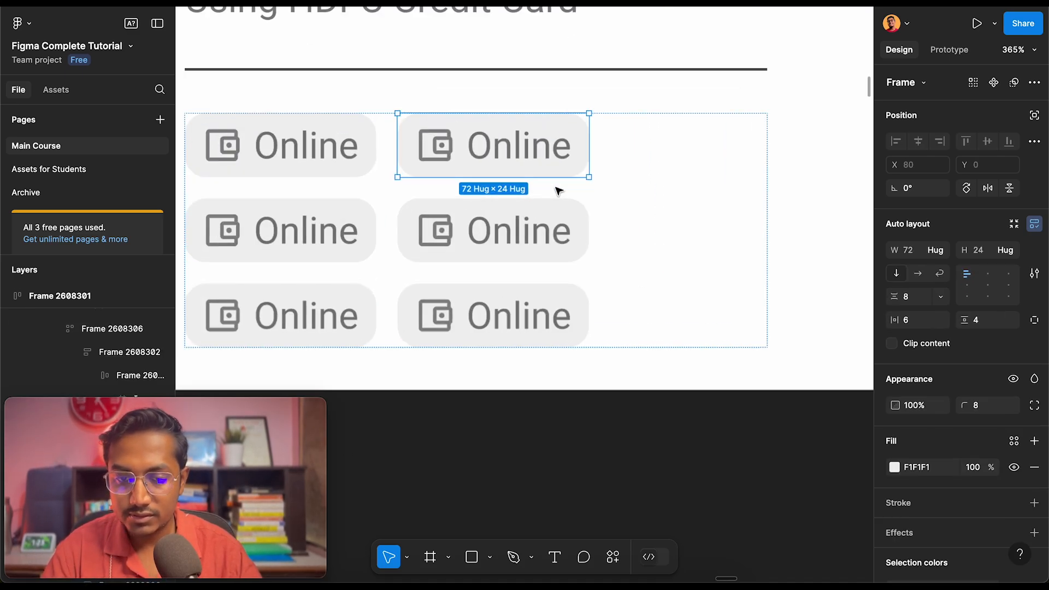
click(564, 238)
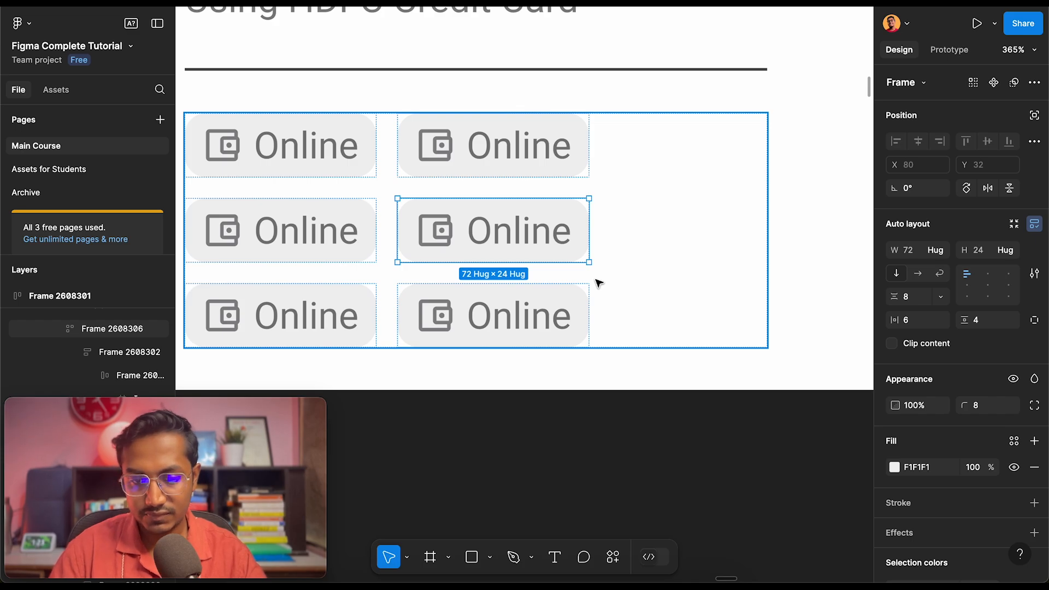
click(699, 222)
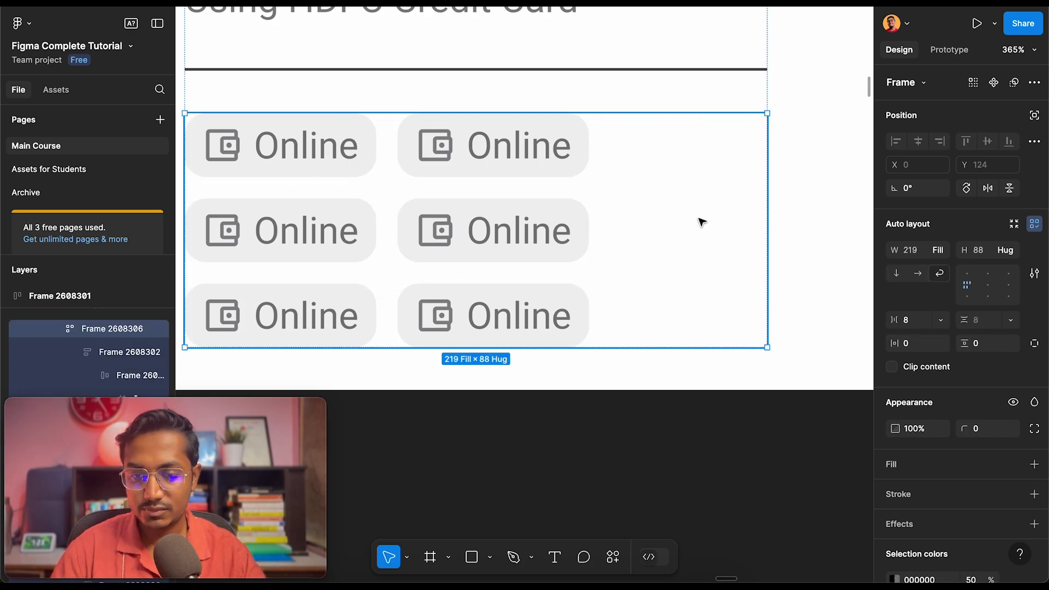
click(1013, 251)
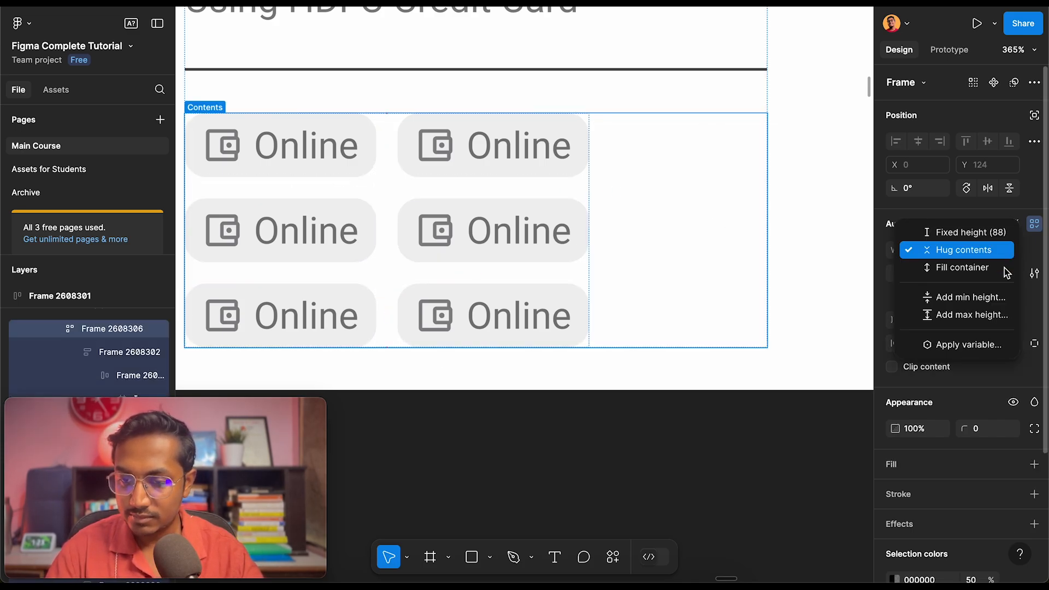
click(991, 315)
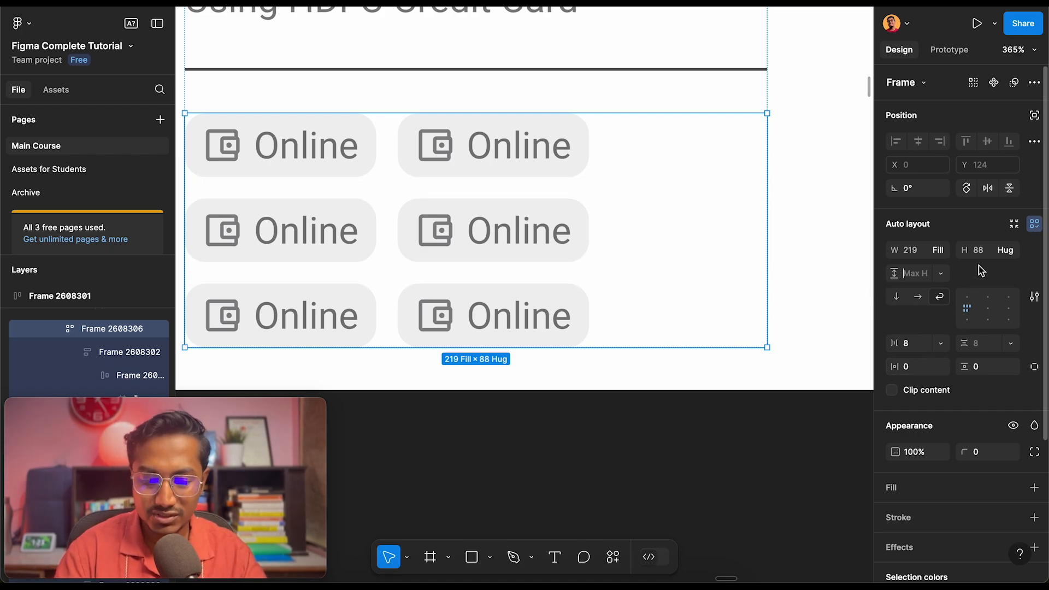
text(60)
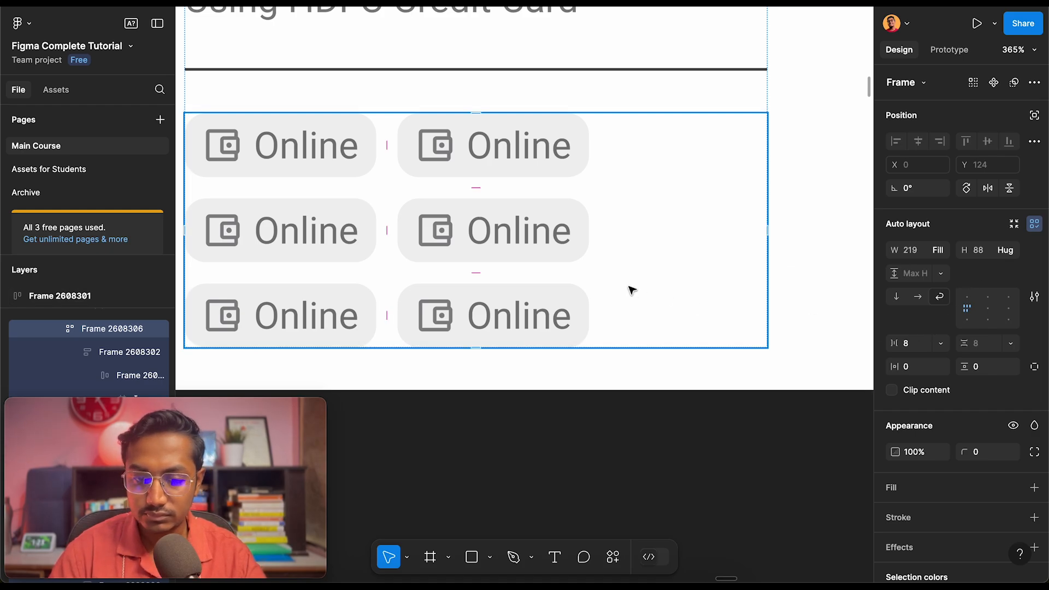
double_click(533, 228)
scroll(533, 295, down, 4)
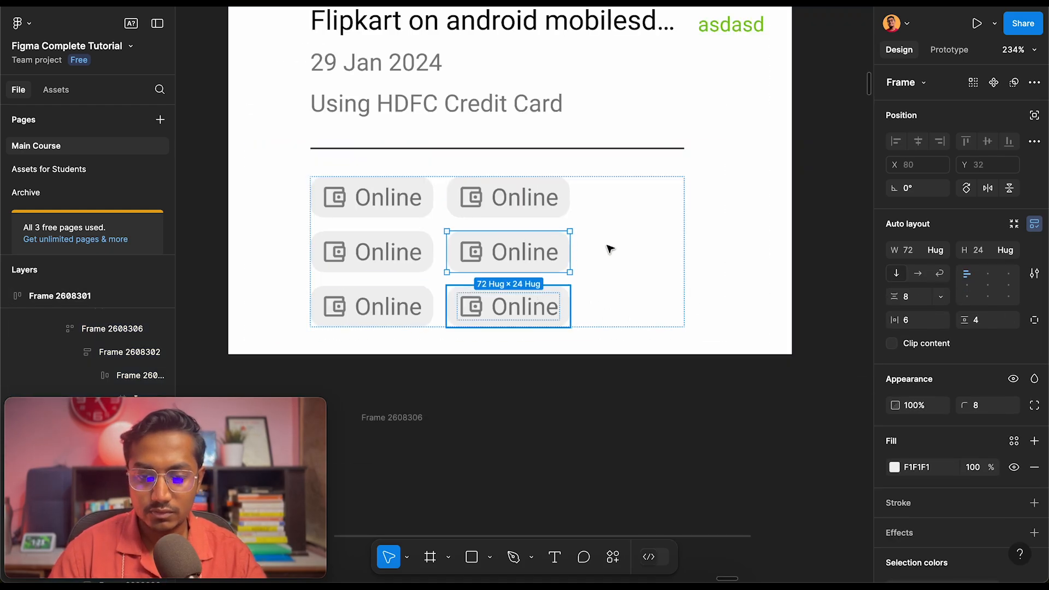
Add a maximum height of 60 to the frame holding the six Online tags
click(613, 243)
click(1010, 252)
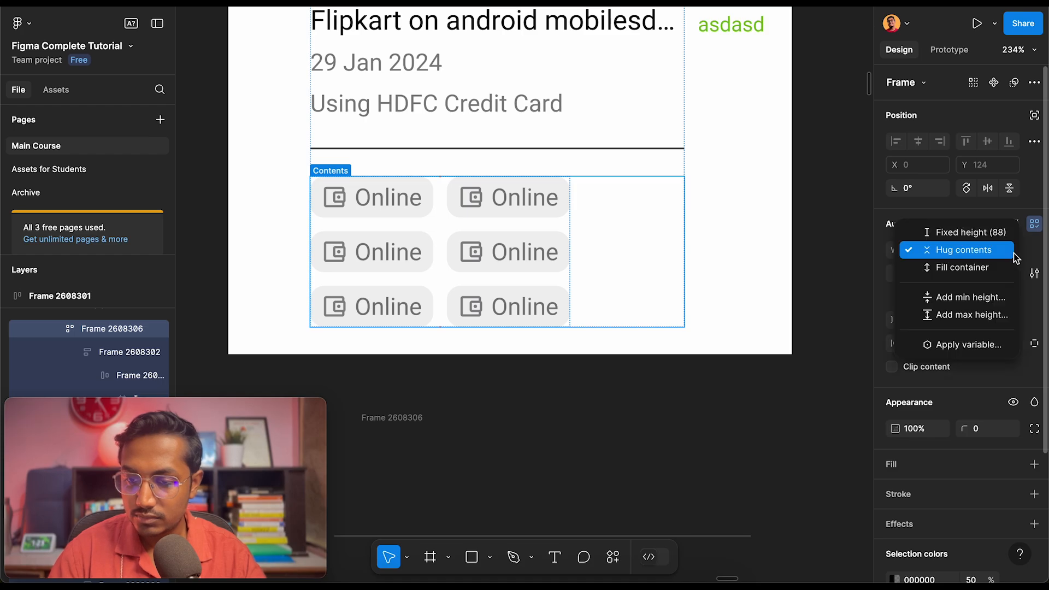
click(1000, 319)
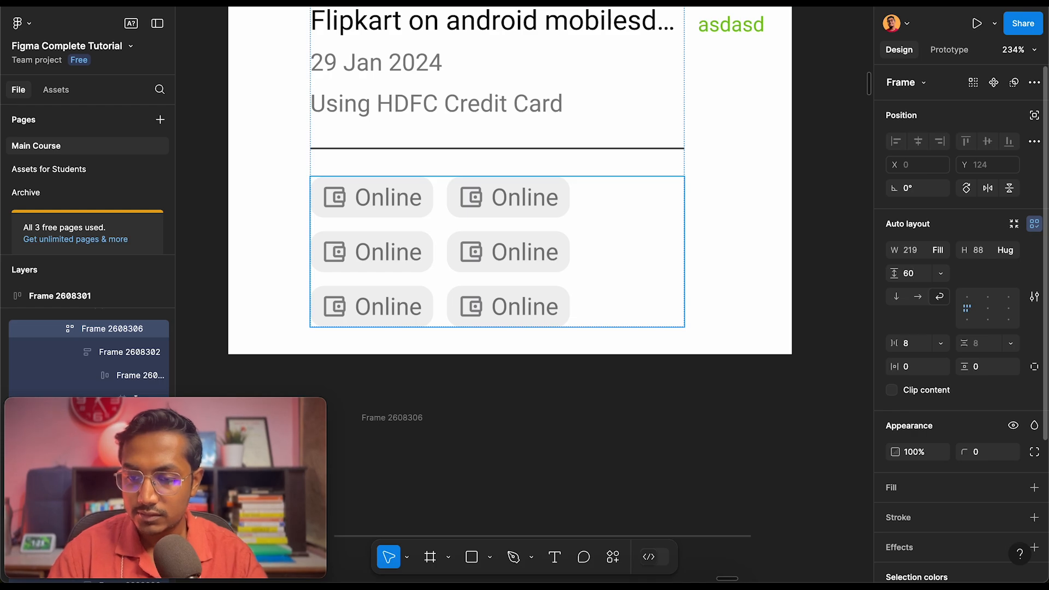
text(60)
key(Return)
click(549, 388)
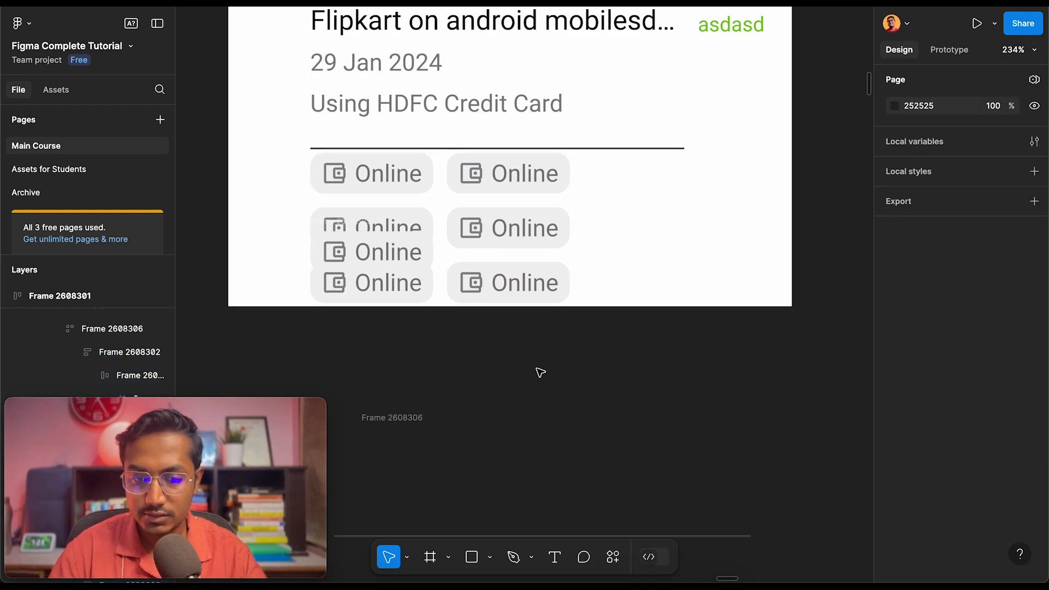
Align the contents of the tags frame to its top left
double_click(503, 242)
double_click(503, 242)
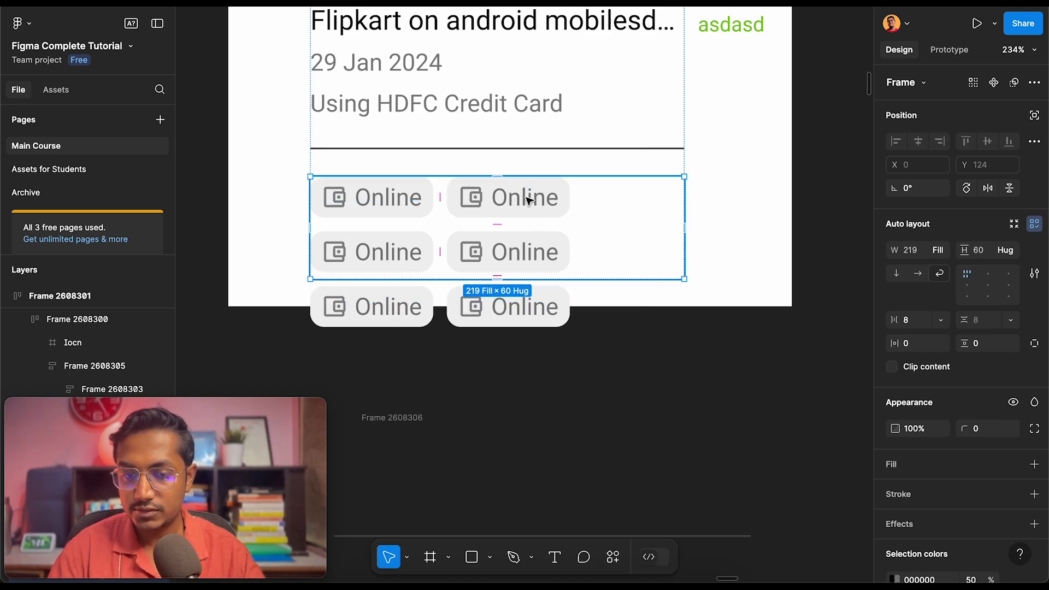
click(966, 296)
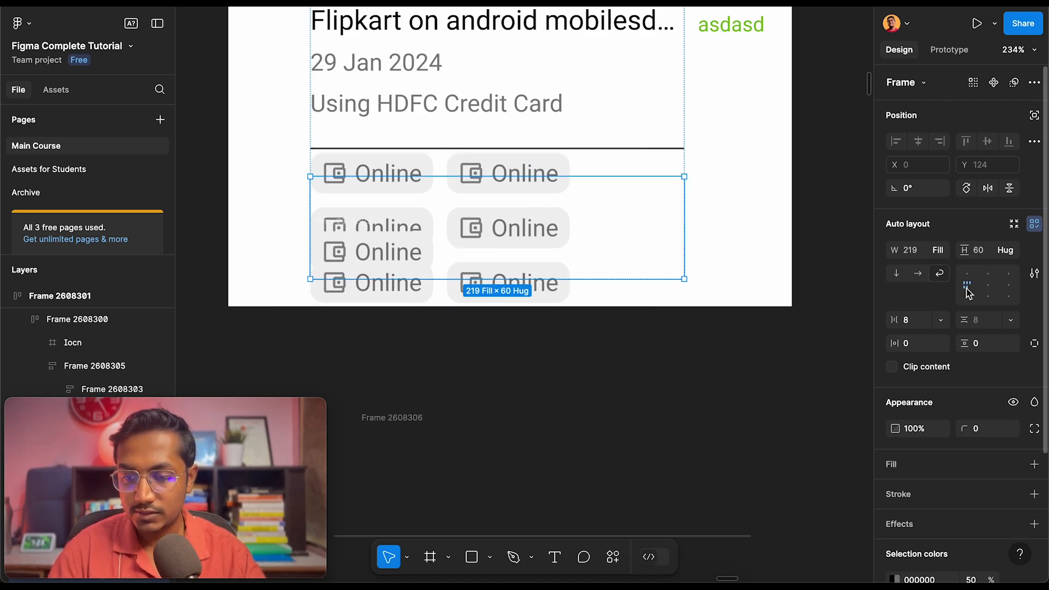
click(966, 274)
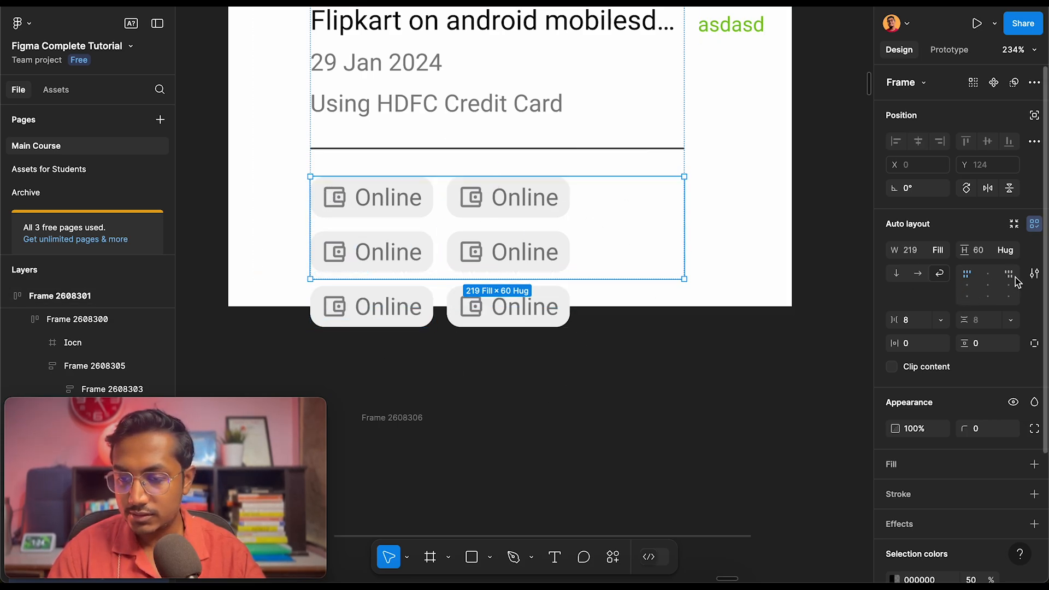
Turn on content clipping for the tags frame and check the tags inside it
click(891, 366)
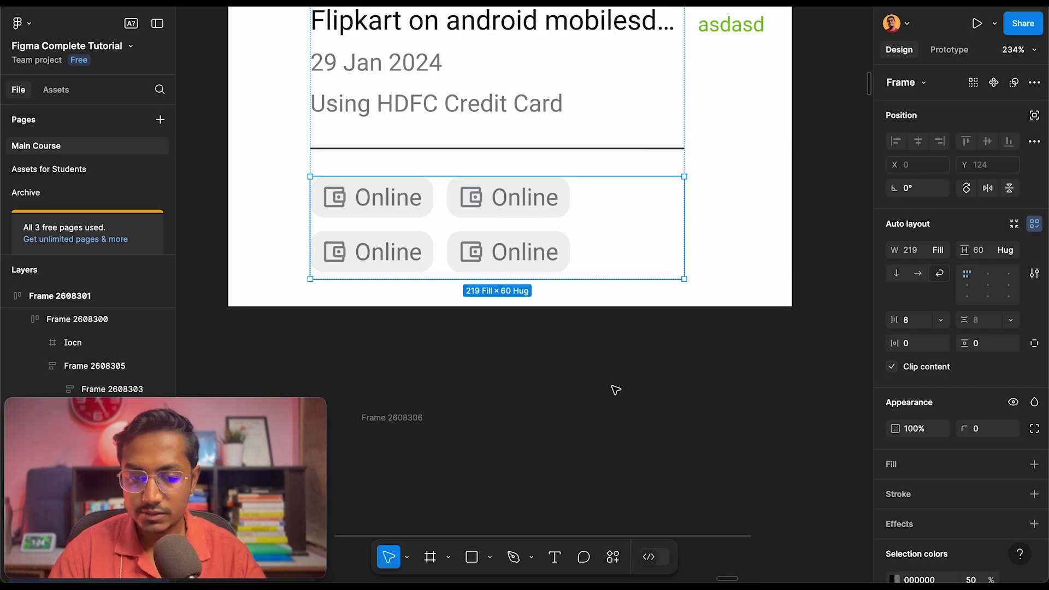
click(614, 389)
scroll(614, 389, down, 5)
double_click(547, 294)
double_click(547, 294)
click(569, 320)
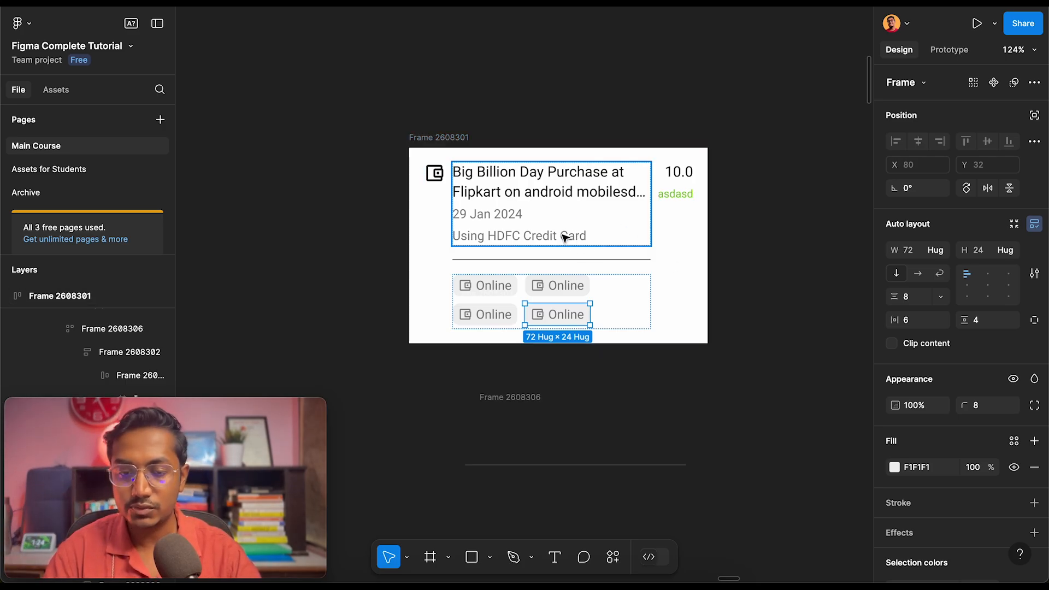
click(544, 425)
Move the rebuilt card away from the loose frames to X 7840, Y -946
drag(456, 139, 758, 146)
key(super+minus)
scroll(753, 153, right, 5)
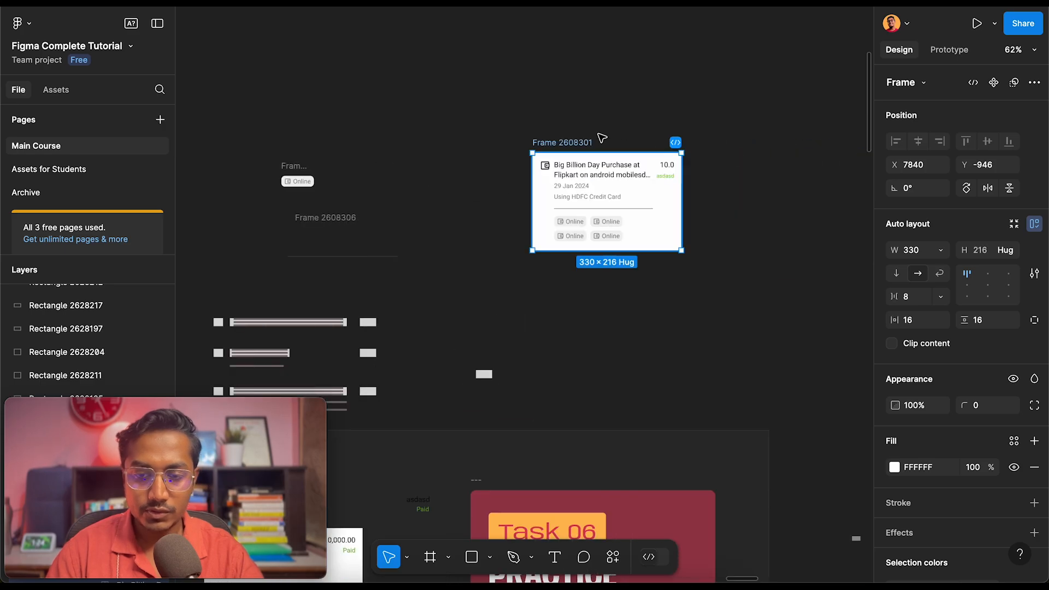
Try placing the rebuilt card in the iPhone 13 mini - 12 frame below the Left Title 1 entry, and undo the placement
scroll(576, 147, down, 4)
scroll(575, 148, down, 5)
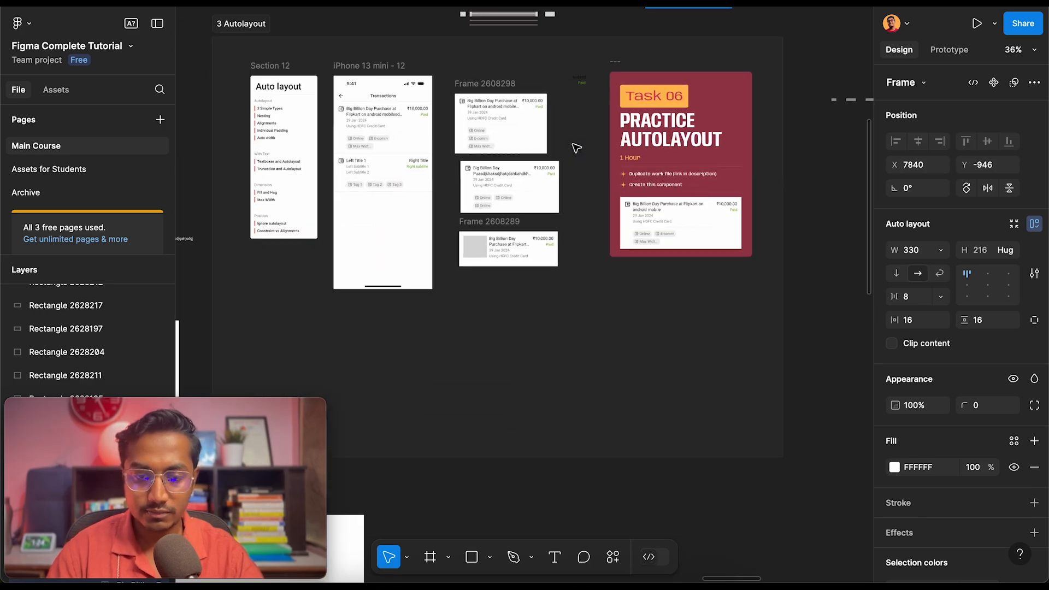
scroll(580, 134, up, 4)
drag(676, 57, 368, 402)
scroll(372, 390, up, 5)
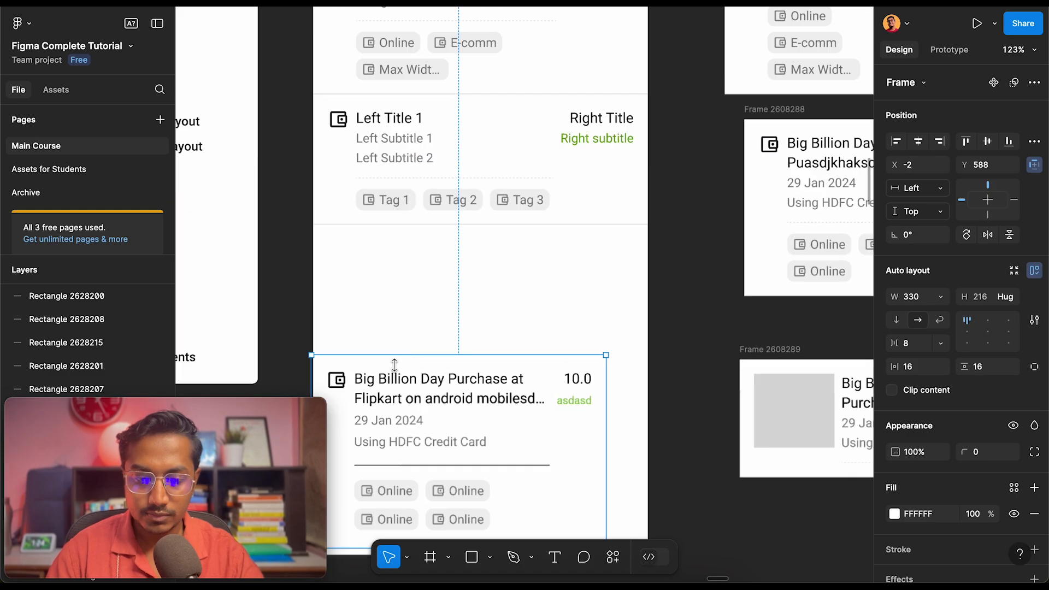
mouse_move(410, 308)
mouse_down()
mouse_move(393, 303)
mouse_move(410, 302)
mouse_up()
key(ctrl+z)
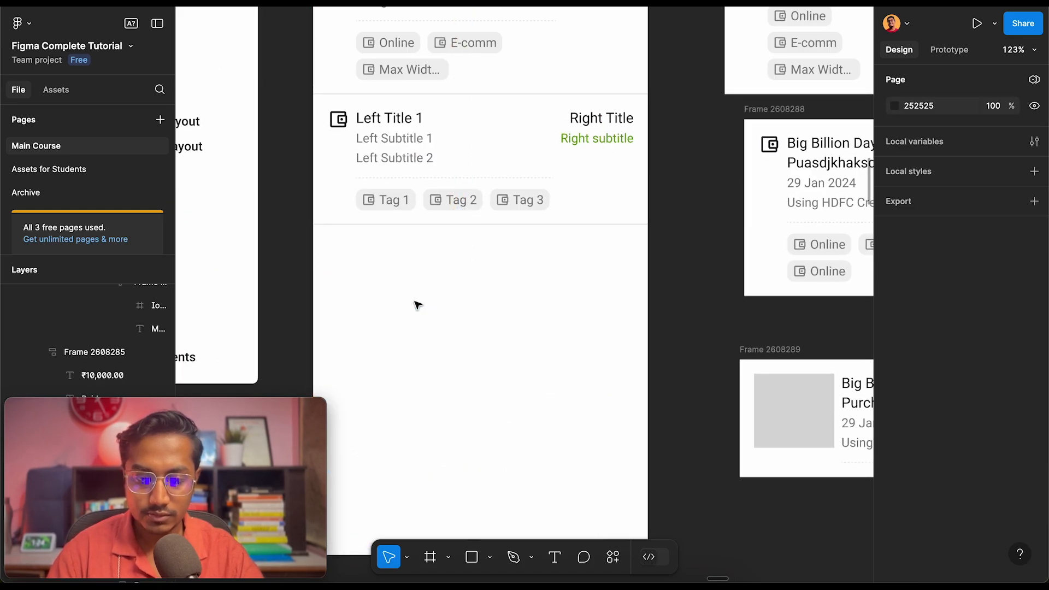
Delete the existing transaction entries from the iPhone 13 mini - 13 frame, keeping its status bar and Transactions header
scroll(417, 304, down, 3)
scroll(417, 70, down, 1)
scroll(417, 70, up, 5)
scroll(417, 70, left, 3)
drag(579, 262, 524, 151)
click(685, 429)
drag(683, 395, 533, 250)
key(Delete)
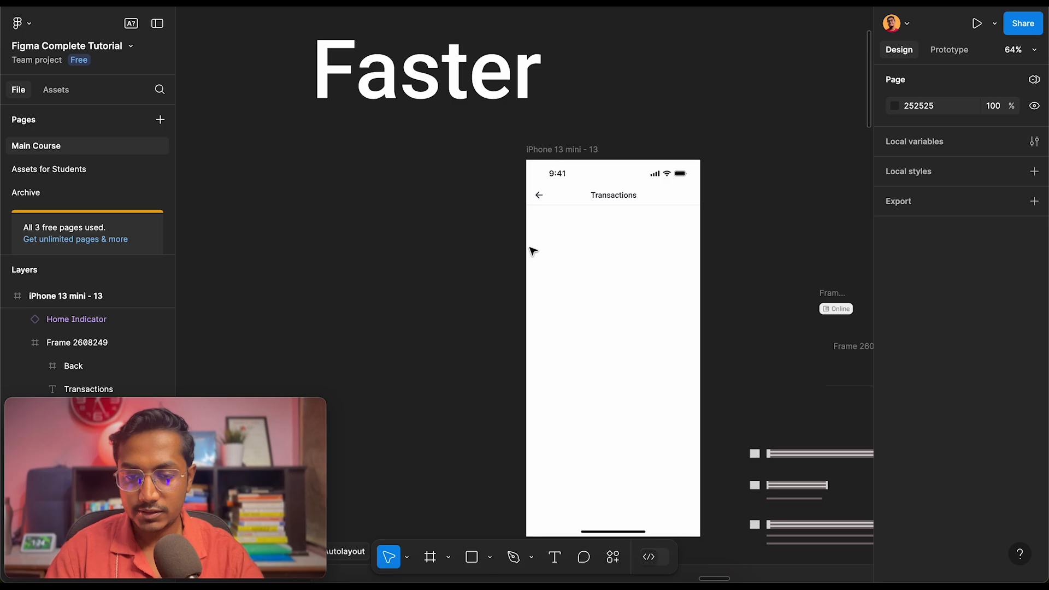
Paste the rebuilt card into the iPhone 13 mini - 13 frame and align it to the frame's left edge
click(568, 144)
key(ctrl+v)
scroll(638, 312, up, 3)
drag(623, 508, 623, 340)
click(896, 141)
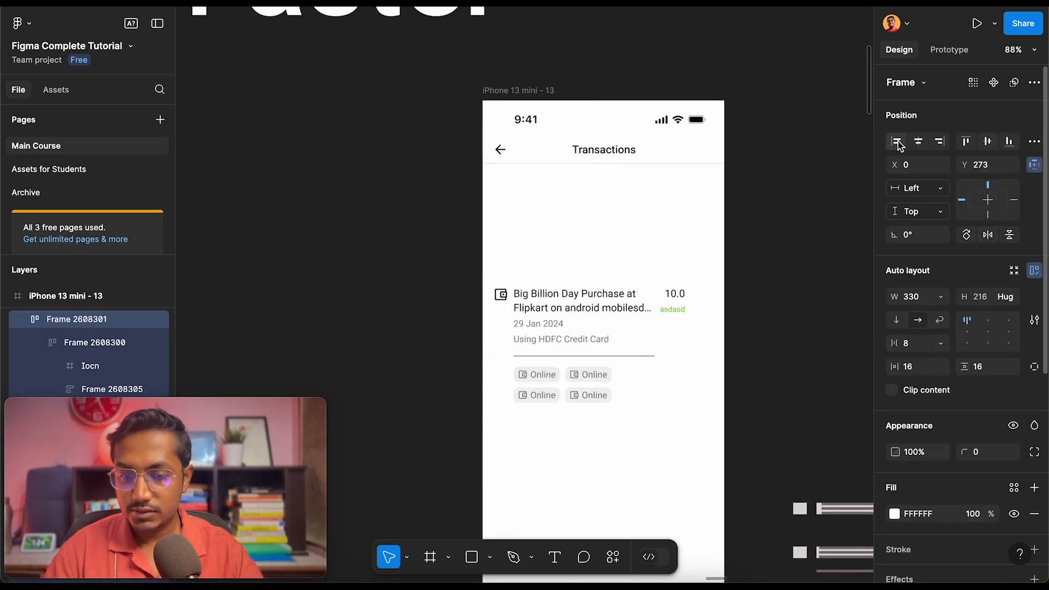
Widen the card to the screen's full 375 width and place it directly under the Transactions header at Y 98
drag(696, 330, 726, 327)
click(771, 239)
drag(623, 321, 619, 215)
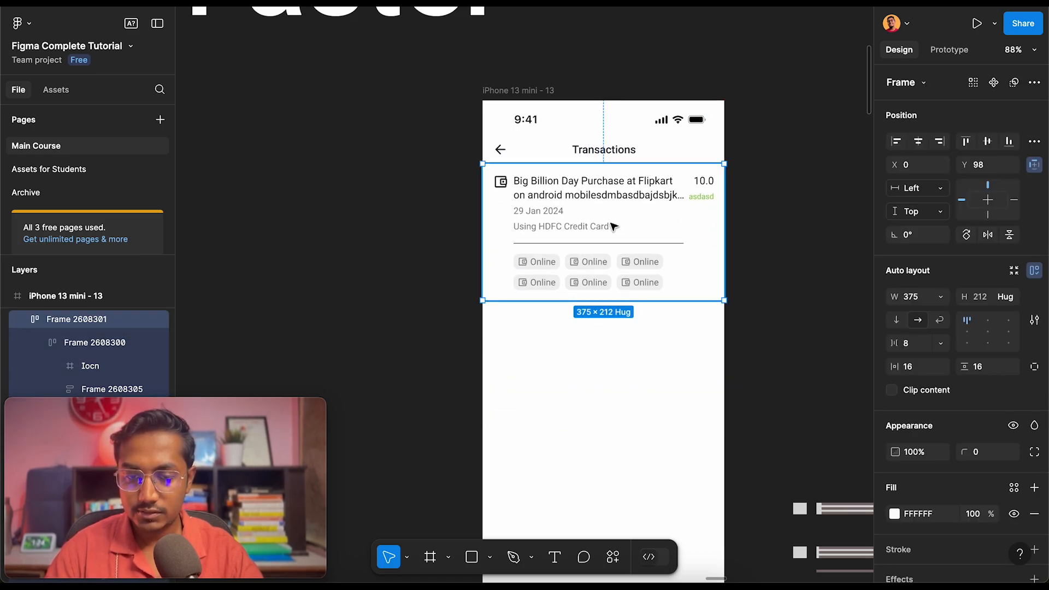
double_click(648, 279)
double_click(647, 278)
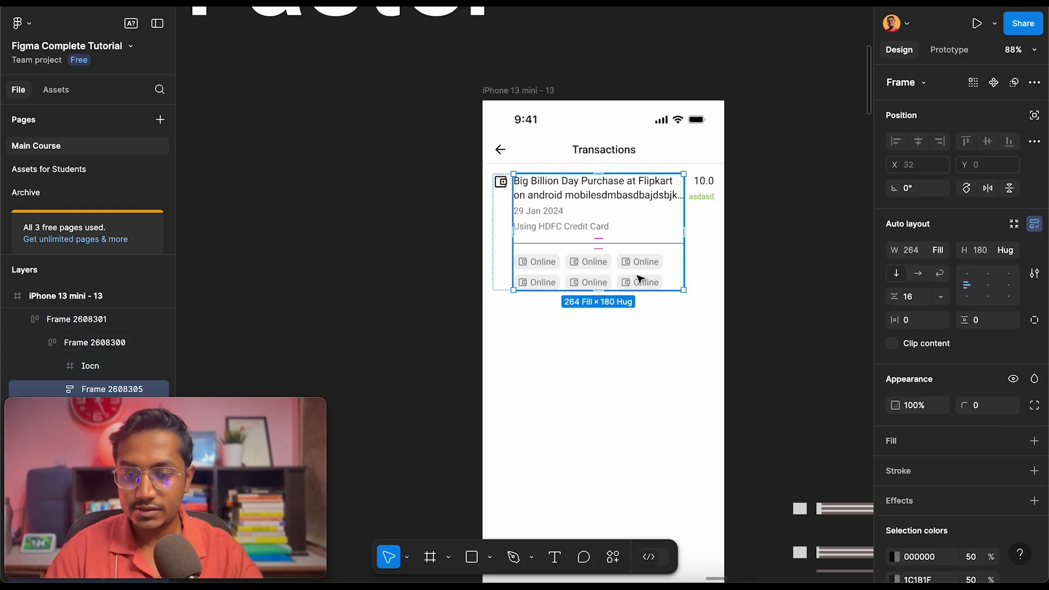
double_click(638, 276)
click(637, 355)
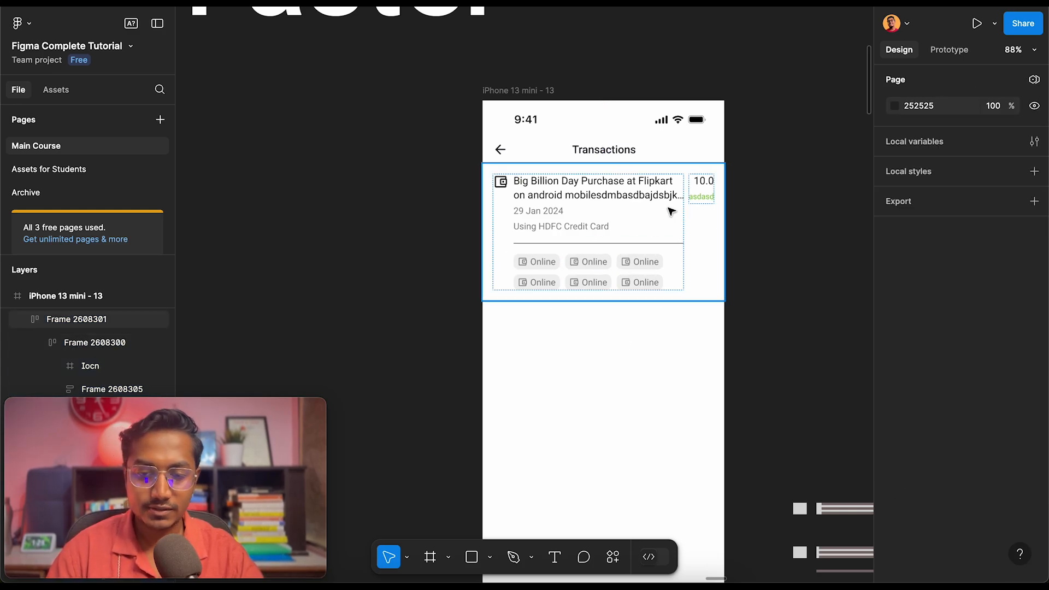
Duplicate the card below itself and wrap both cards in a vertical auto layout with a gap of 0
click(619, 222)
drag(628, 249, 633, 385)
click(665, 493)
drag(679, 492, 597, 269)
key(shift+a)
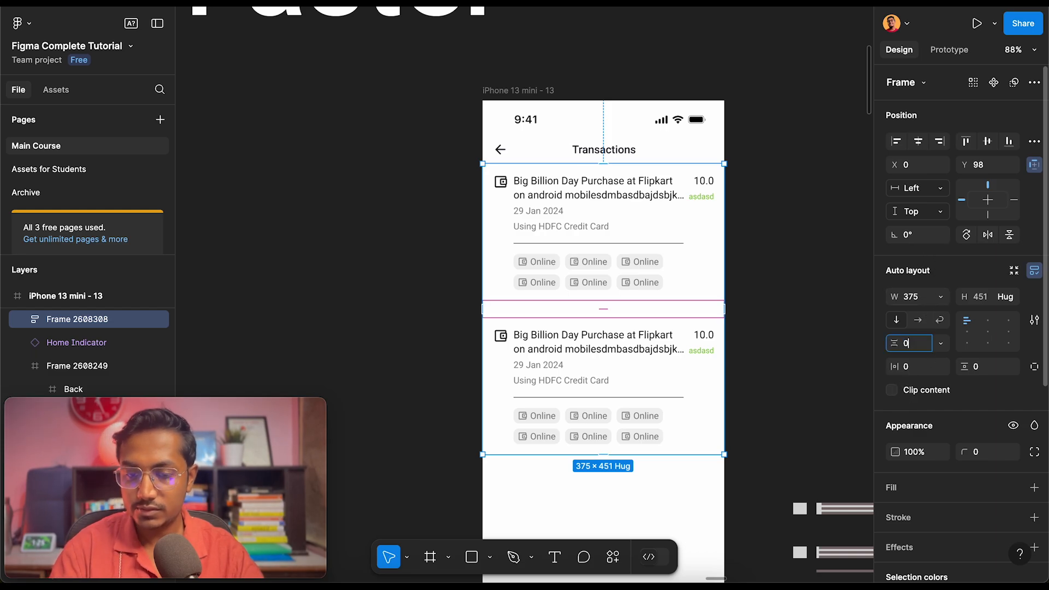
text(0)
key(Return)
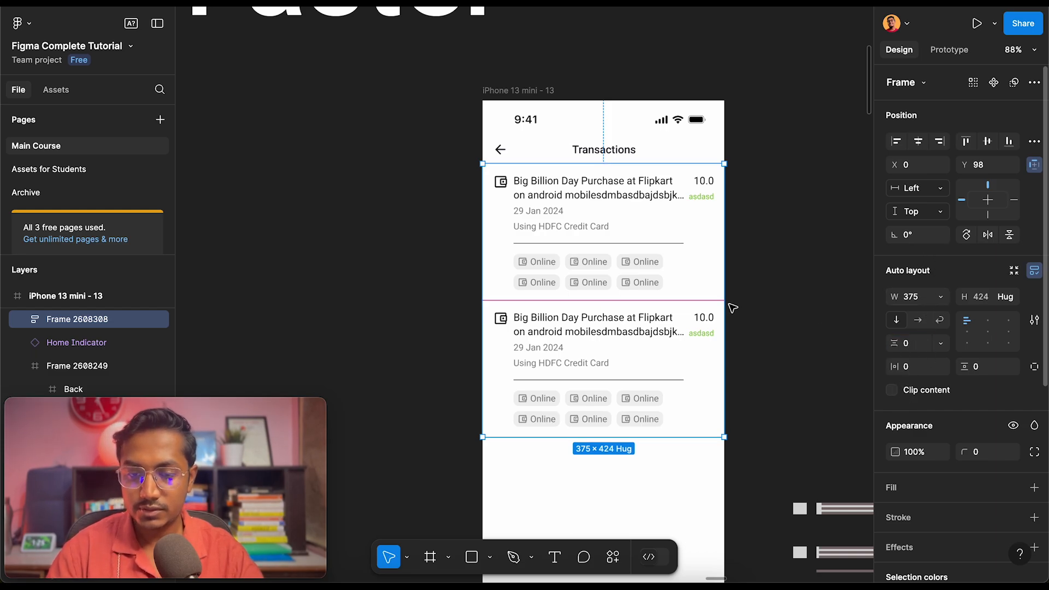
Give the upper card a 1 px inside stroke on its bottom side only, in 000000 at 10% opacity
double_click(683, 252)
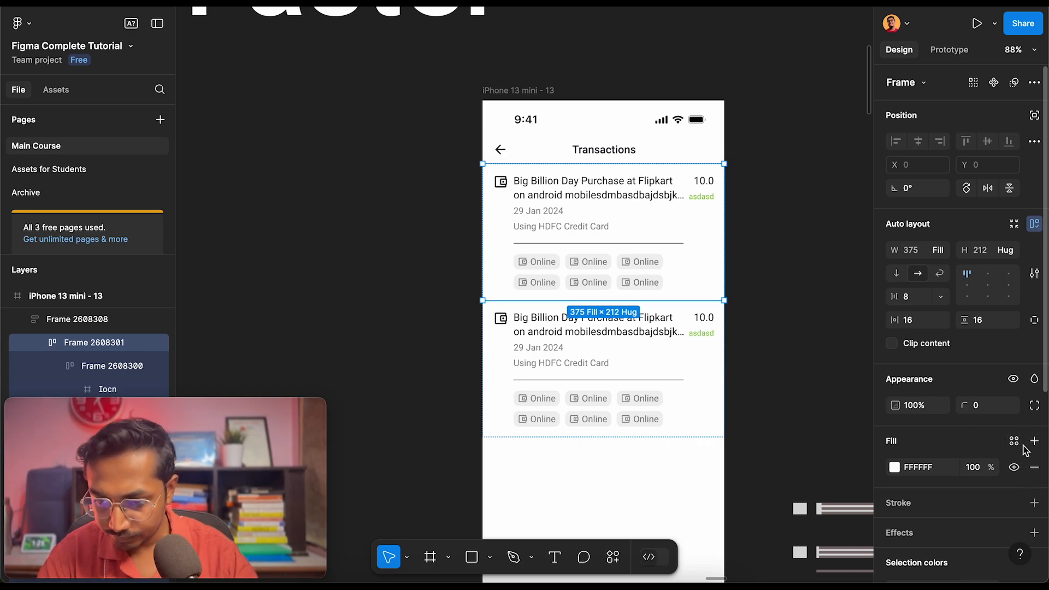
click(1035, 321)
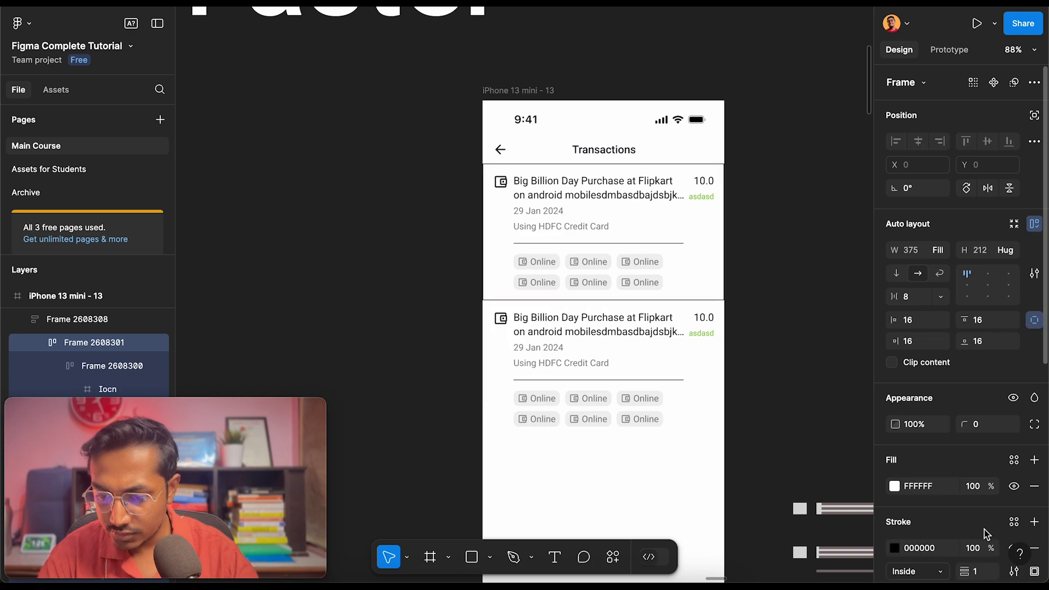
click(1033, 522)
scroll(1034, 492, down, 5)
click(1034, 322)
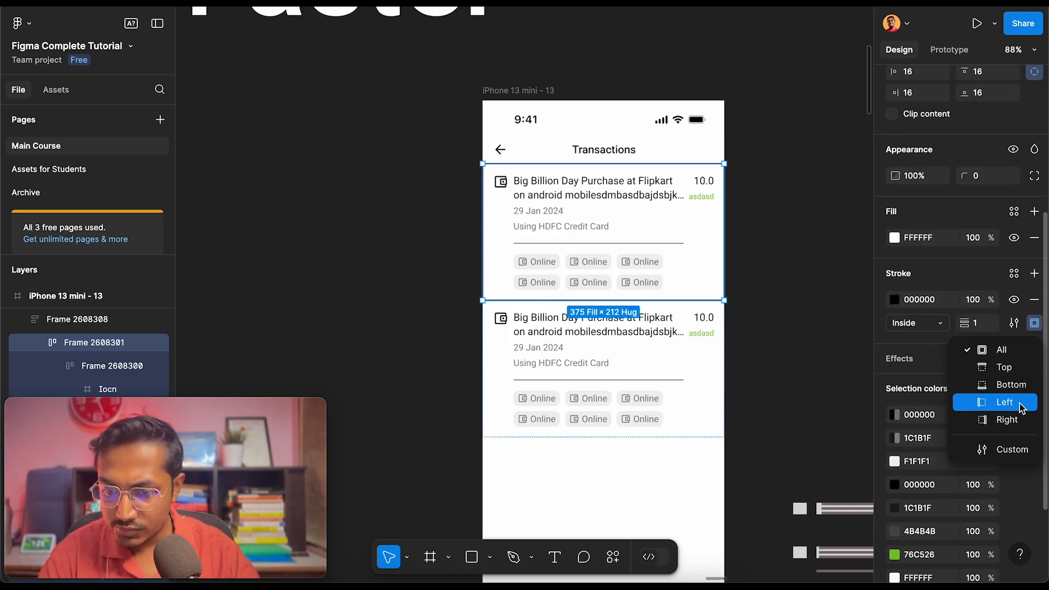
click(1010, 384)
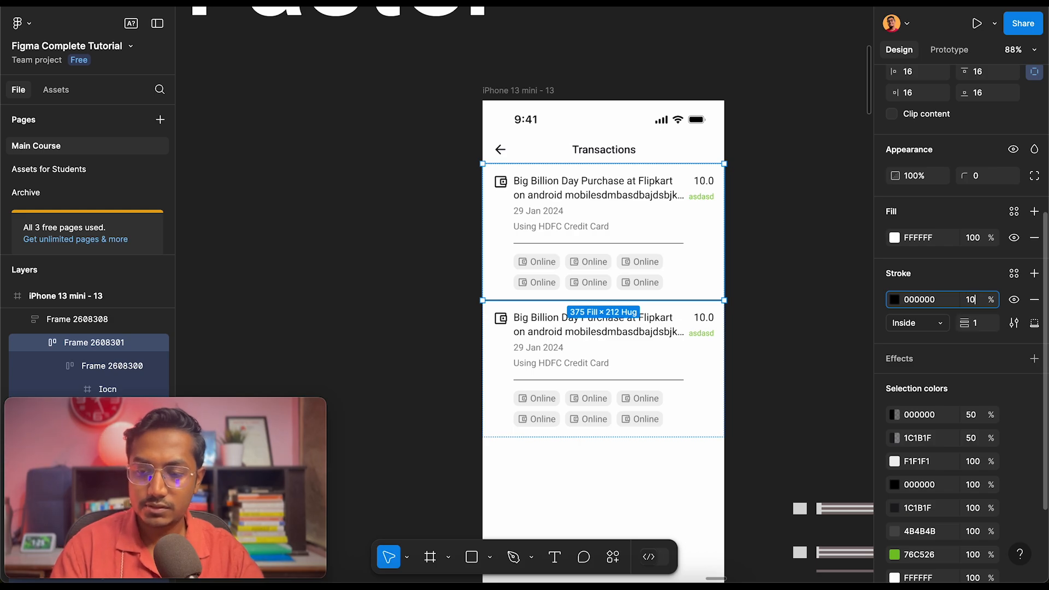
text(10)
key(Return)
click(779, 268)
scroll(778, 267, up, 2)
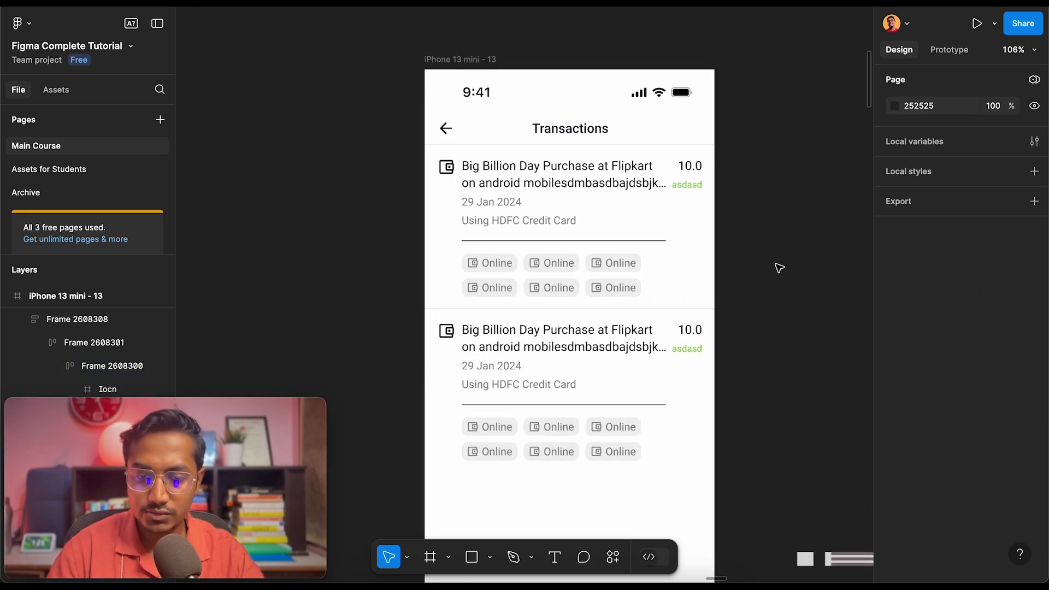
scroll(778, 268, up, 2)
Change the divider lines above the tags in both cards to a dashed stroke with a dash of 4
super+click(627, 285)
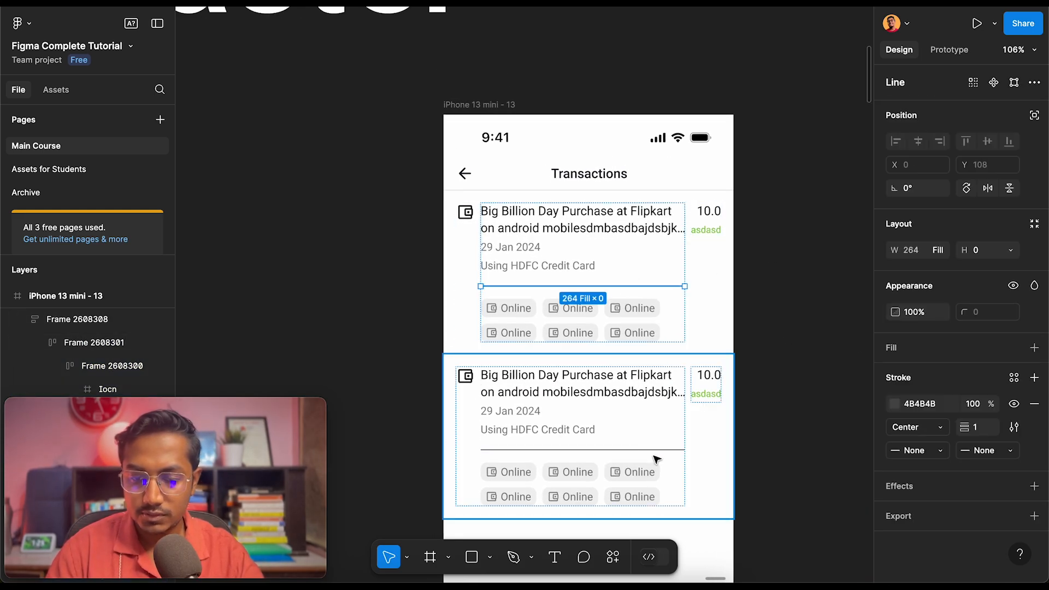
shift+click(656, 450)
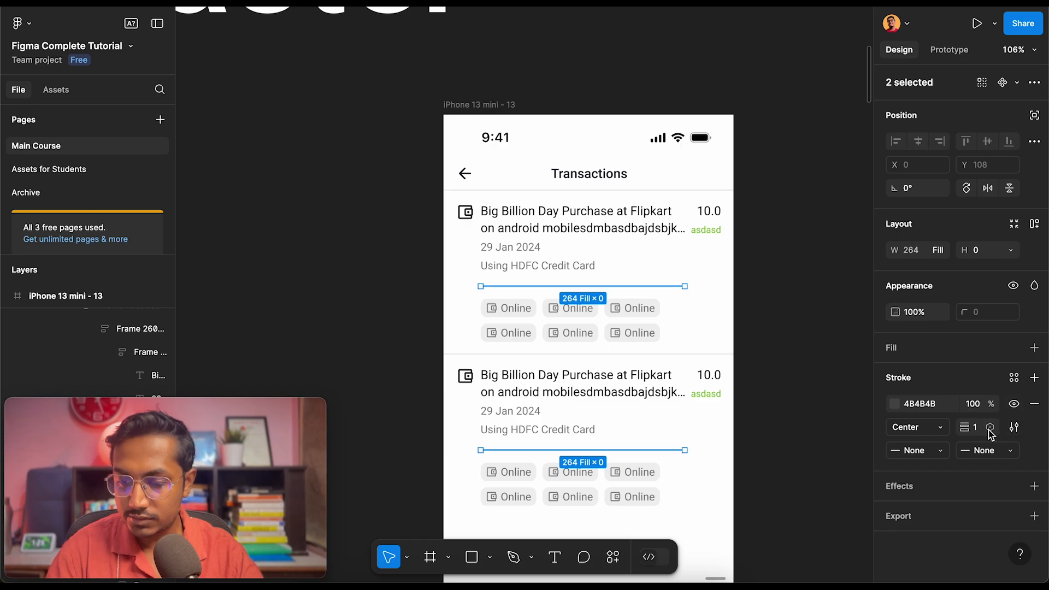
click(1013, 378)
key(Escape)
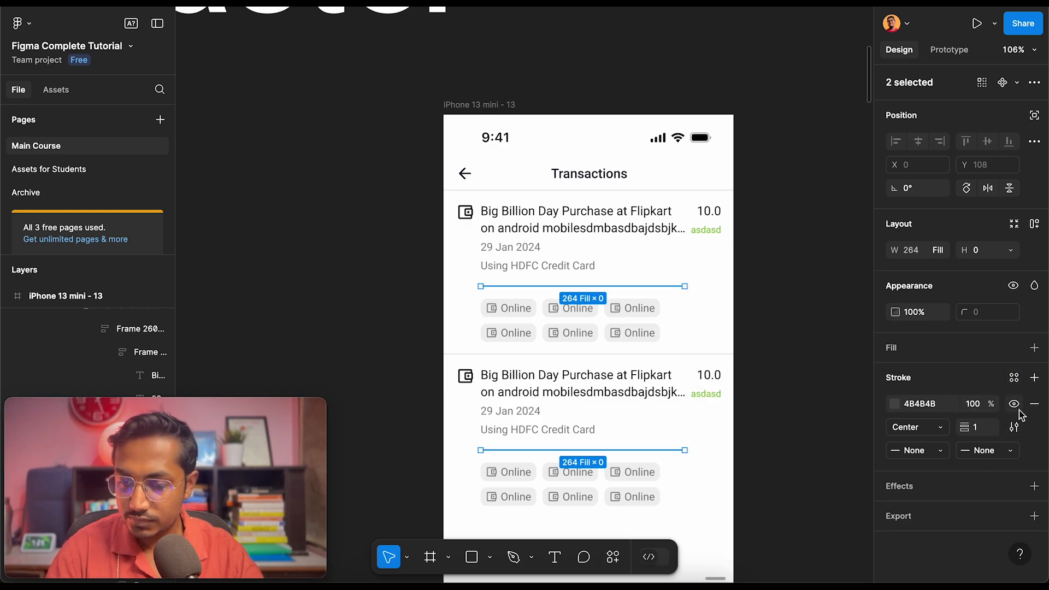
click(1014, 426)
click(853, 485)
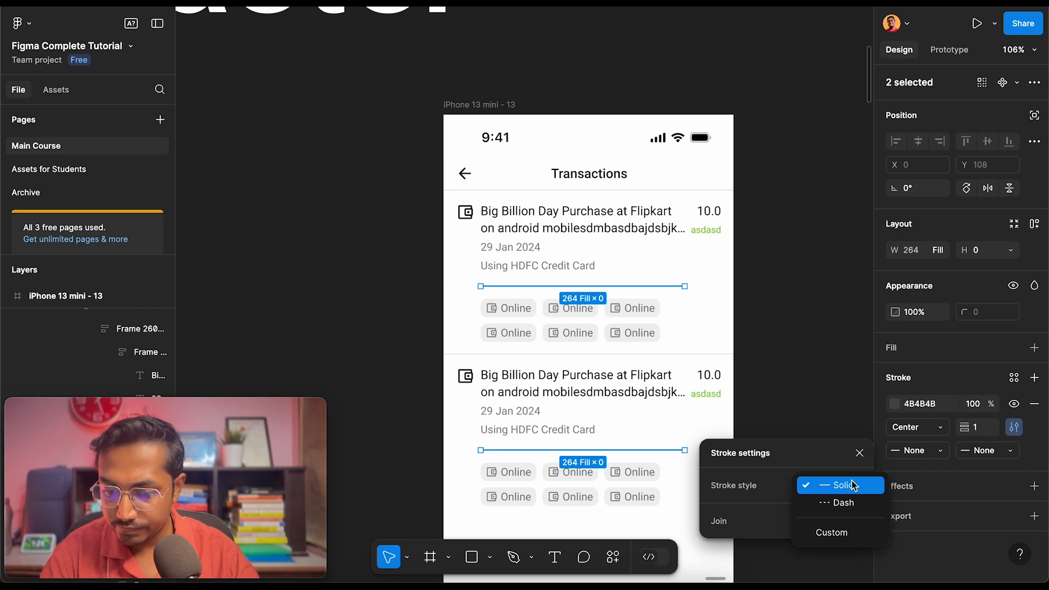
click(841, 502)
text(4)
key(Return)
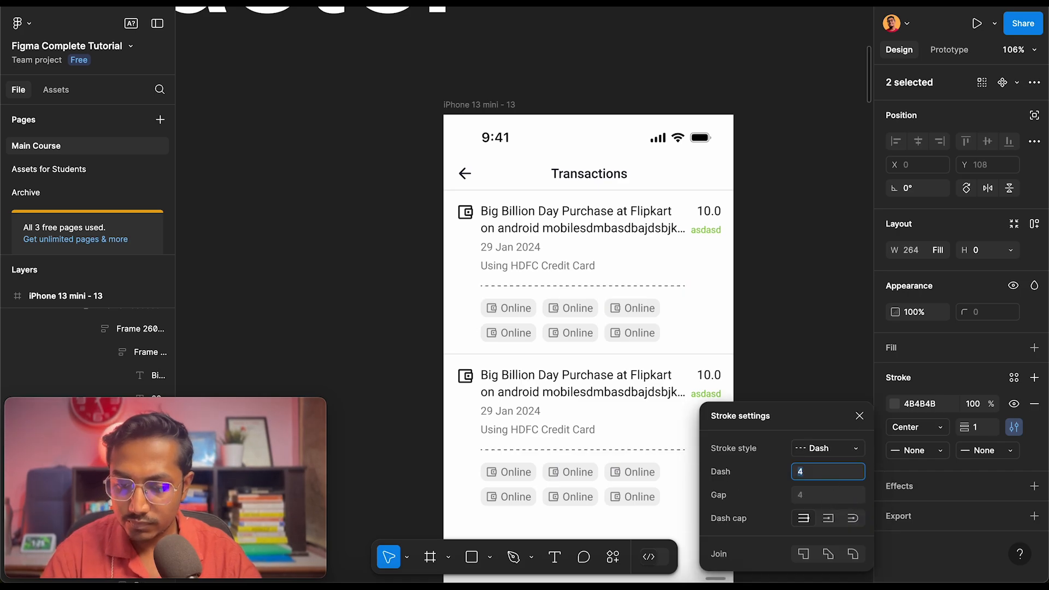
Change the dashed dividers' stroke colour to a light grey and check both cards
click(894, 403)
mouse_move(762, 348)
mouse_down()
mouse_move(703, 278)
mouse_move(685, 229)
mouse_up()
click(767, 123)
scroll(769, 125, down, 5)
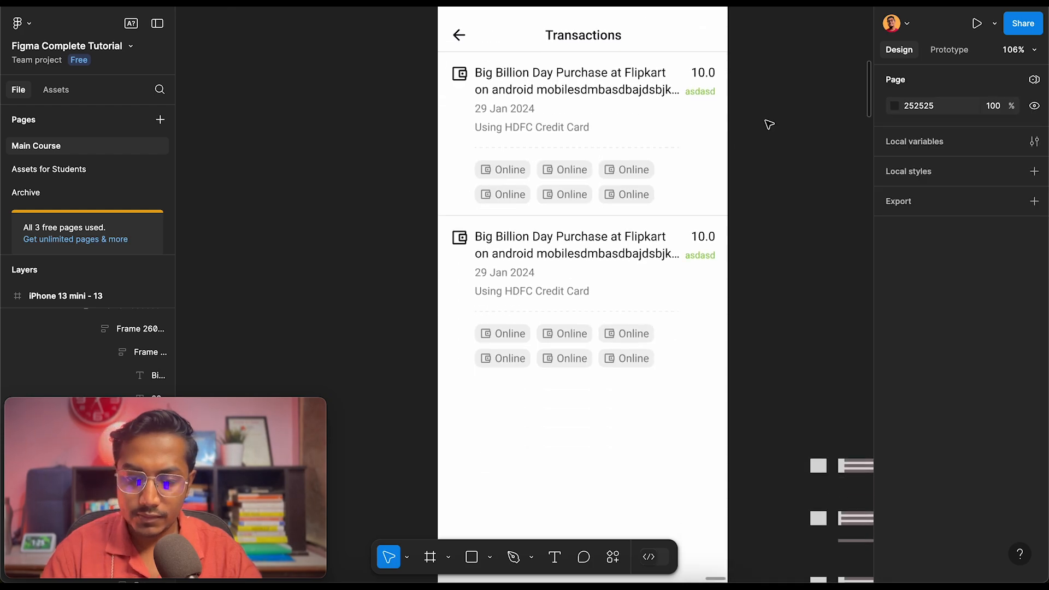
scroll(768, 124, up, 1)
scroll(672, 270, up, 5)
scroll(612, 350, down, 4)
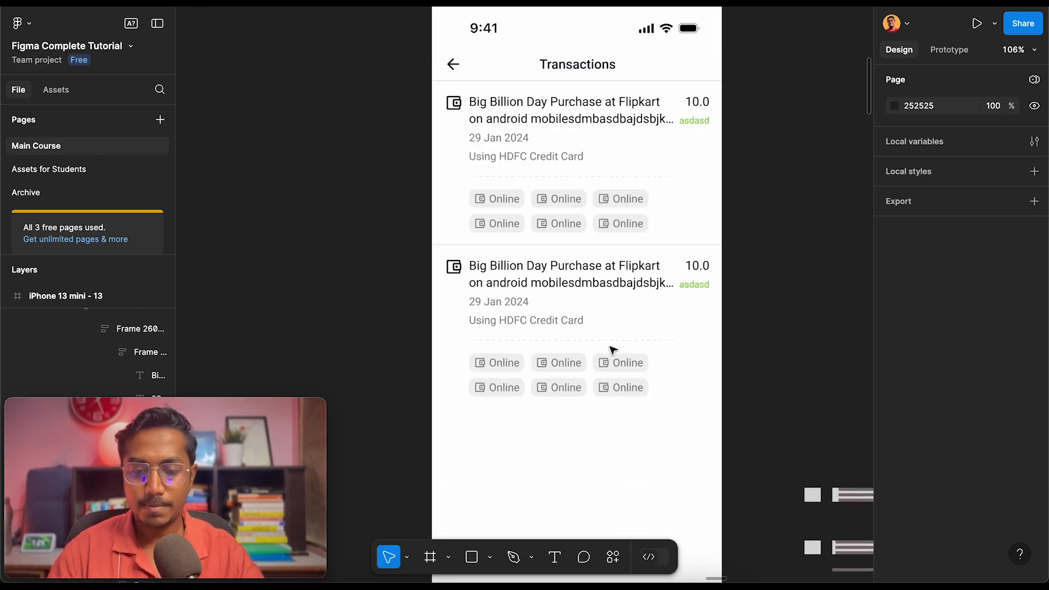
Duplicate the upper card inside the auto layout list to make a third transaction entry
click(543, 159)
double_click(543, 159)
key(ctrl+d)
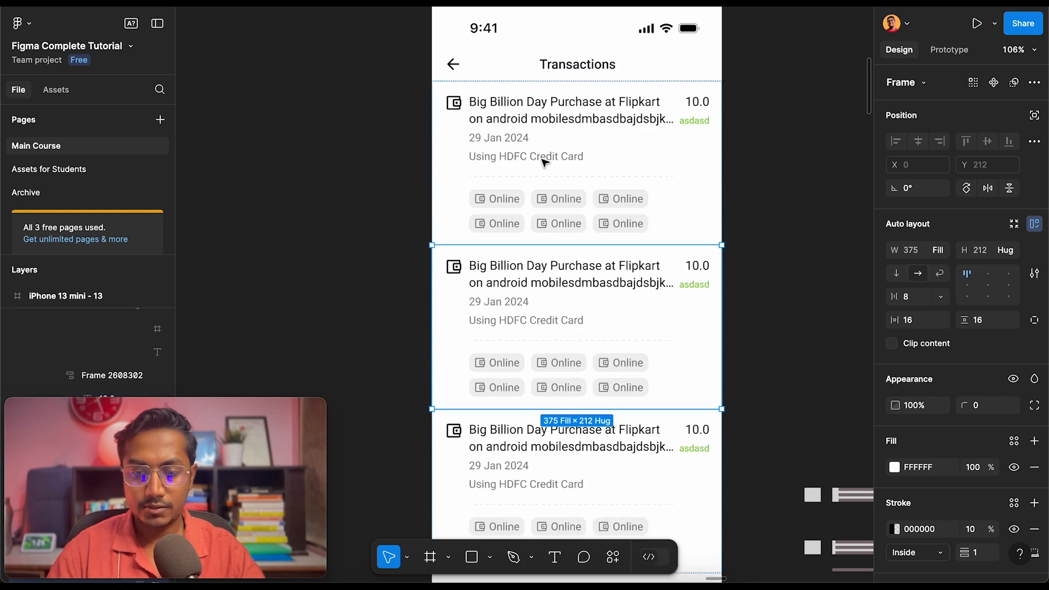
scroll(601, 158, right, 2)
click(702, 157)
scroll(703, 157, down, 3)
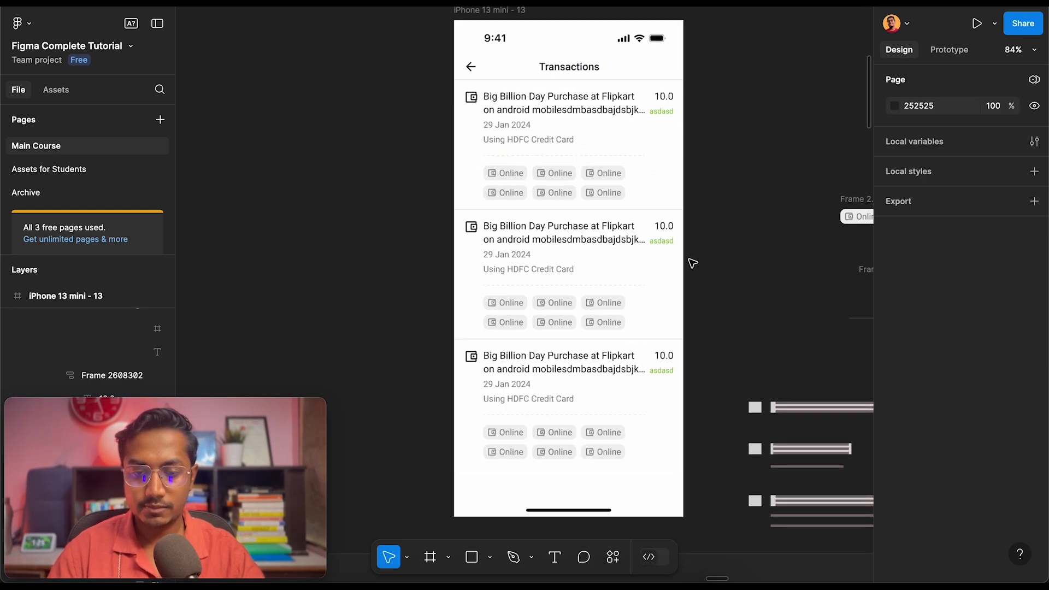
Try enlarging the middle card's wallet icon frame to 43 × 40, and undo the resize
scroll(507, 259, up, 5)
double_click(445, 206)
double_click(445, 206)
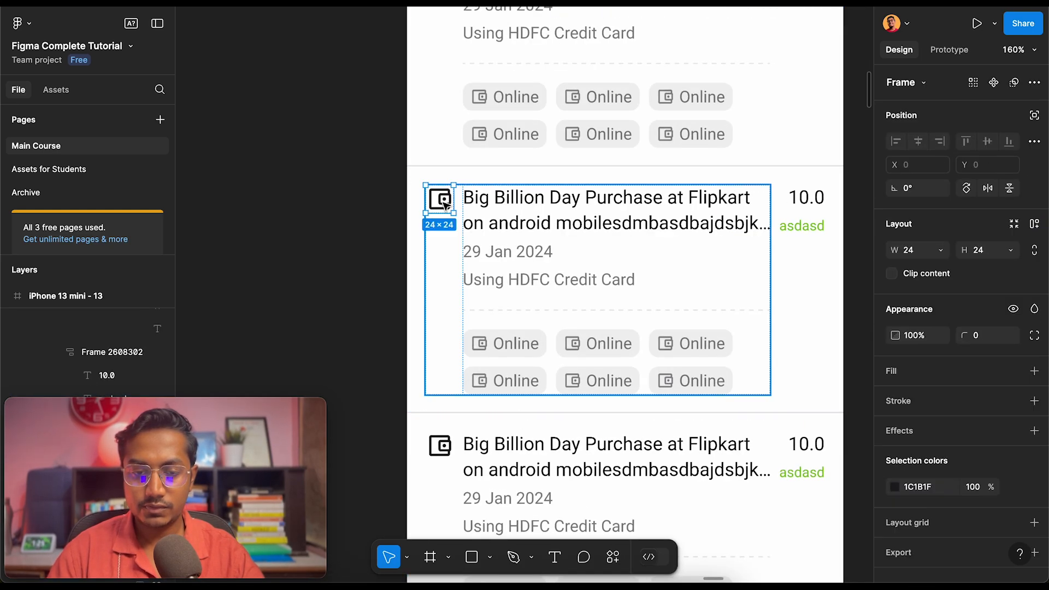
scroll(445, 206, up, 10)
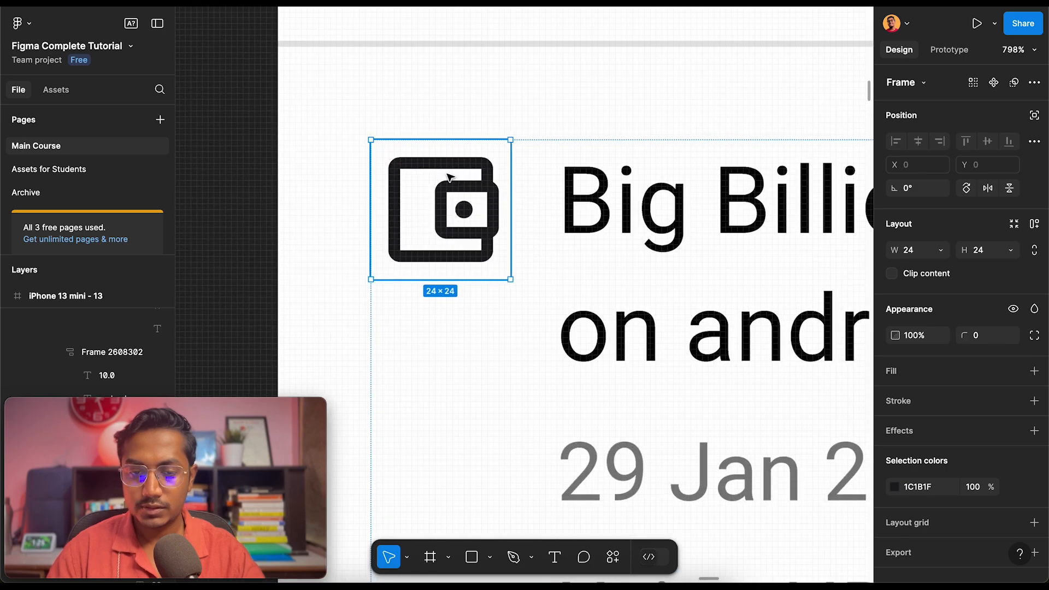
drag(507, 277, 621, 373)
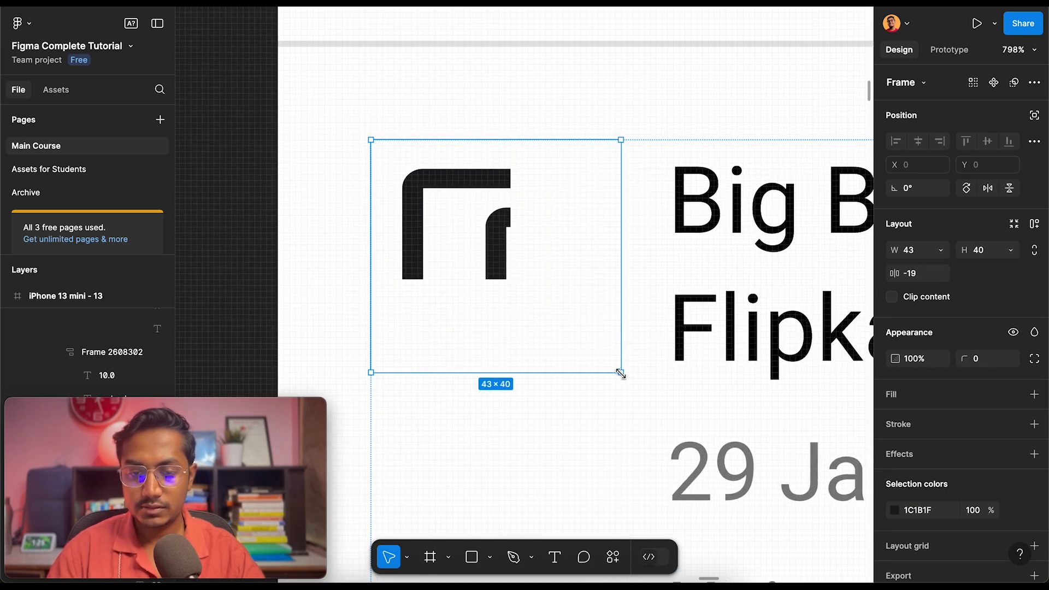
key(ctrl+z)
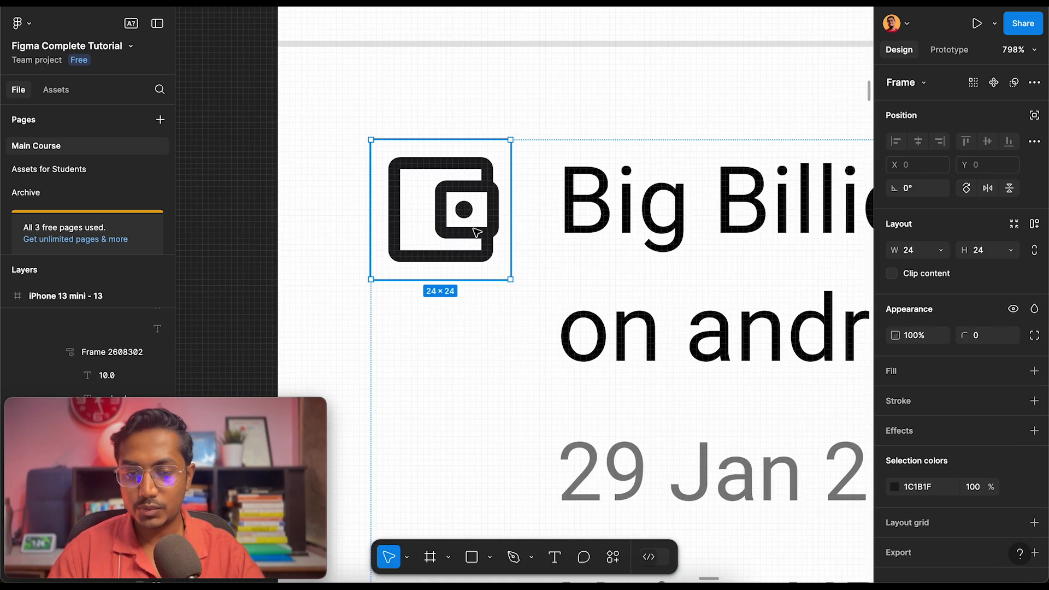
Set the horizontal and vertical constraints of the group inside the middle card's wallet icon to Scale
double_click(443, 189)
double_click(479, 192)
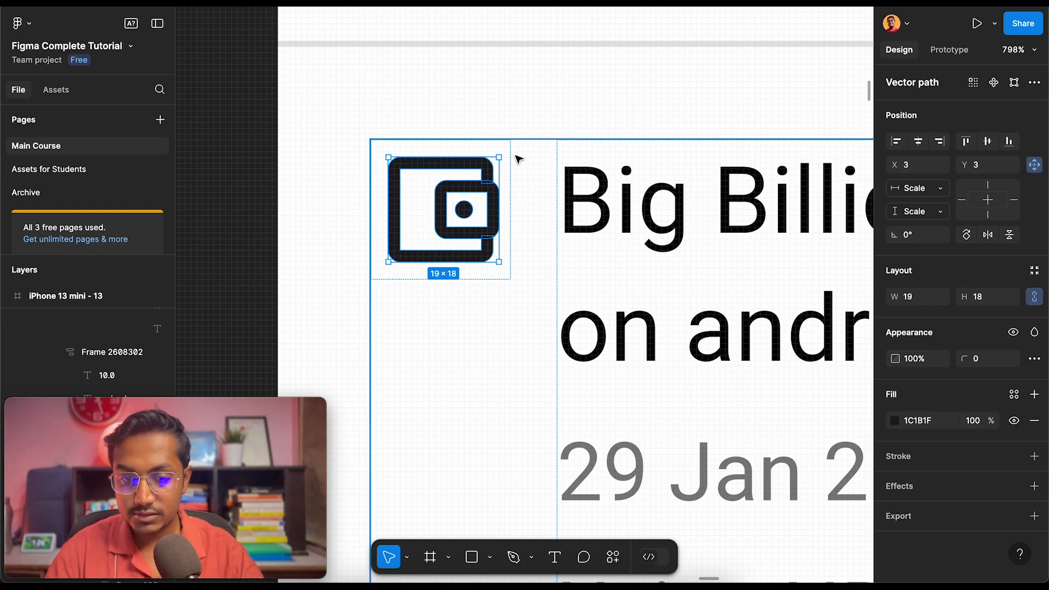
click(576, 224)
double_click(433, 186)
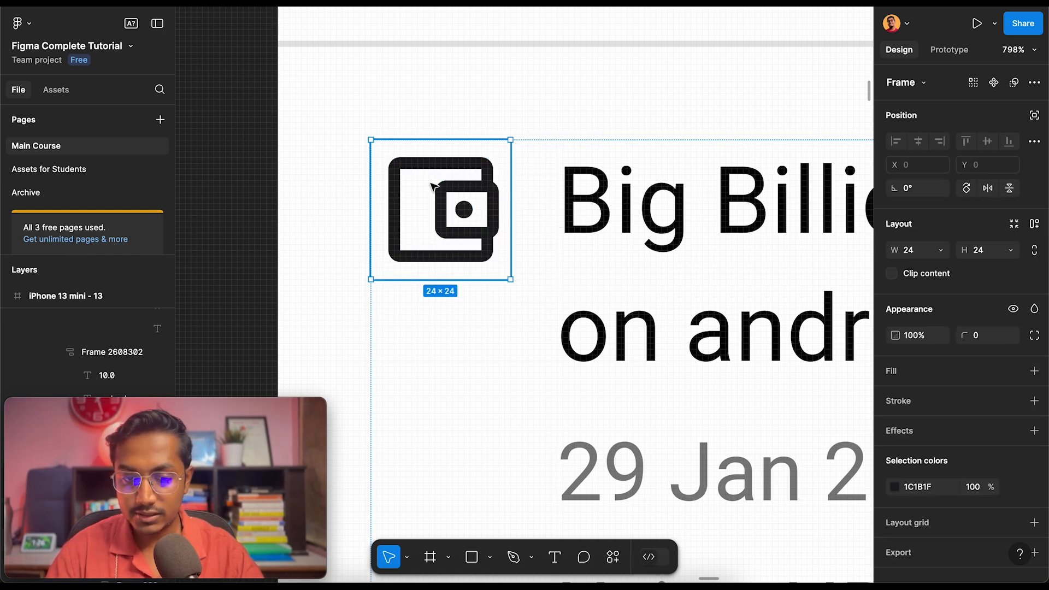
click(936, 191)
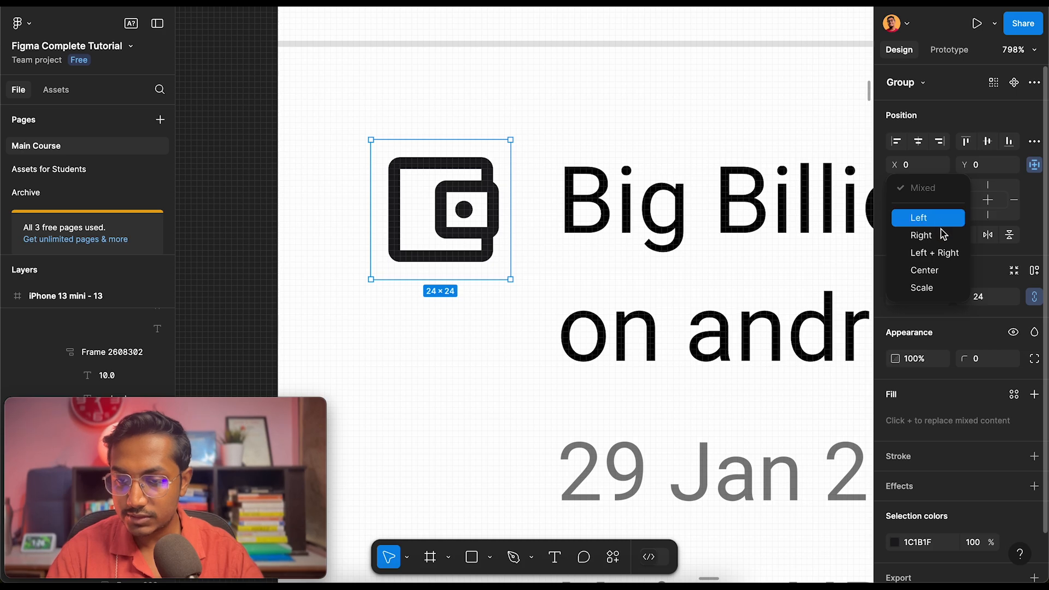
click(946, 286)
click(937, 212)
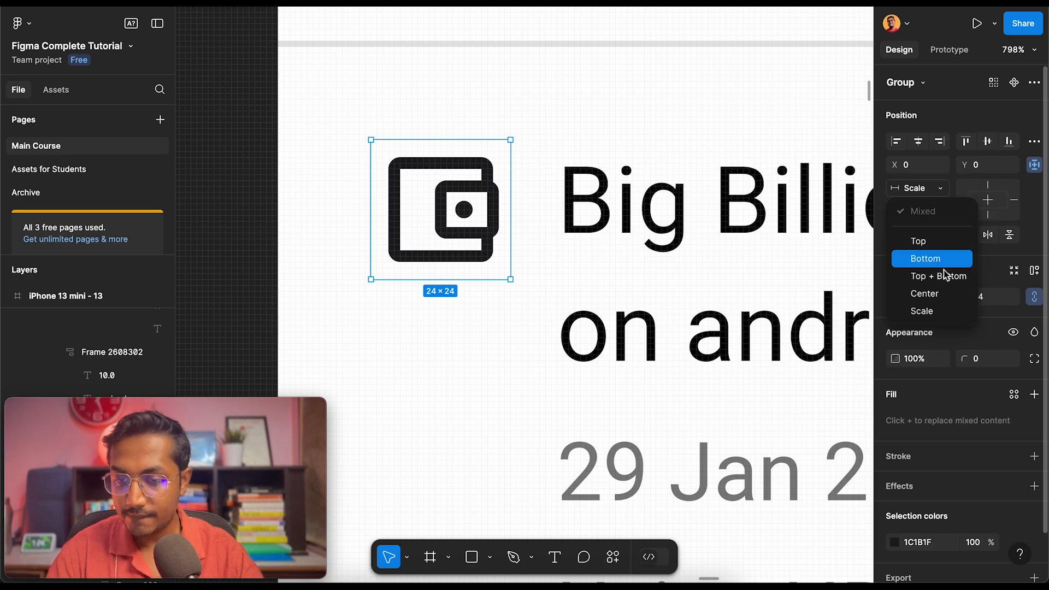
click(890, 310)
click(454, 331)
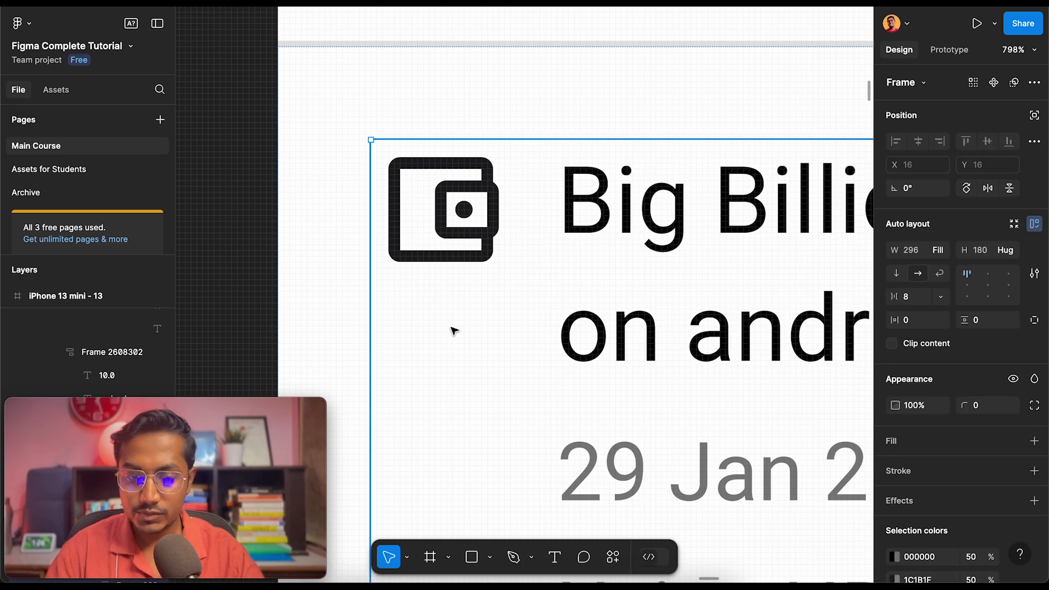
Test the icon's scaling by enlarging its frame to 48 × 48, and undo the resize
click(451, 183)
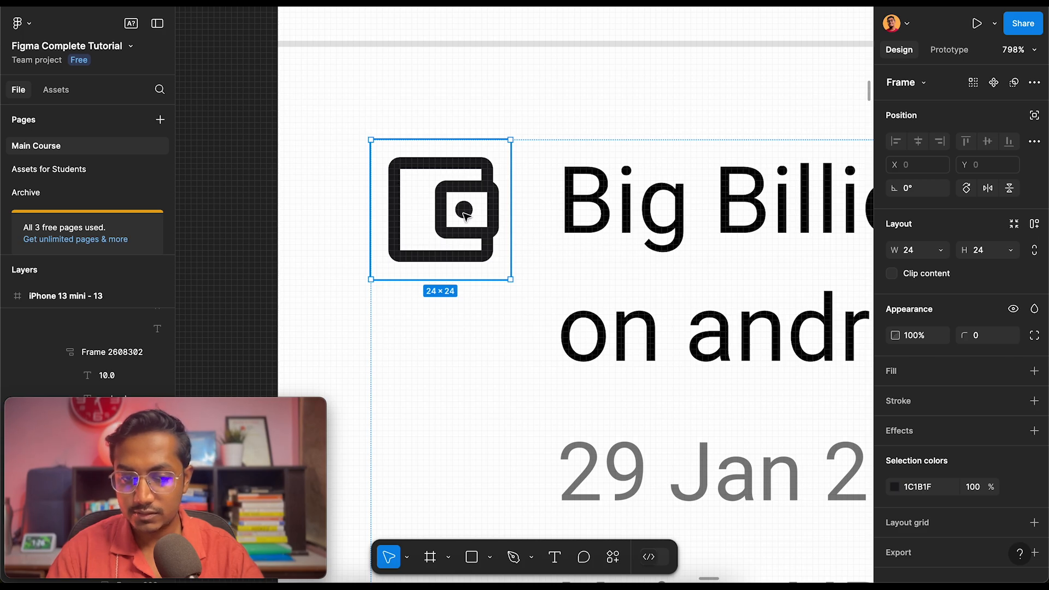
drag(509, 278, 650, 412)
scroll(650, 412, down, 5)
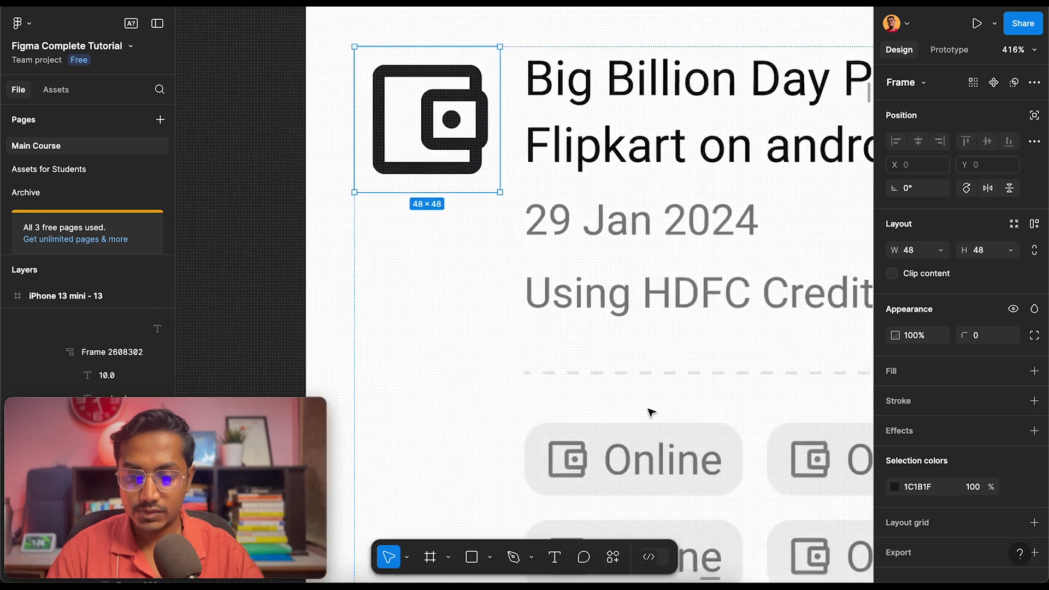
scroll(499, 321, down, 8)
key(ctrl+z)
key(ctrl+z)
Test how the card reflows by enlarging the icon frame to 148 × 148, and undo the resize
scroll(499, 322, down, 1)
scroll(500, 322, down, 2)
scroll(500, 321, right, 2)
drag(401, 192, 500, 270)
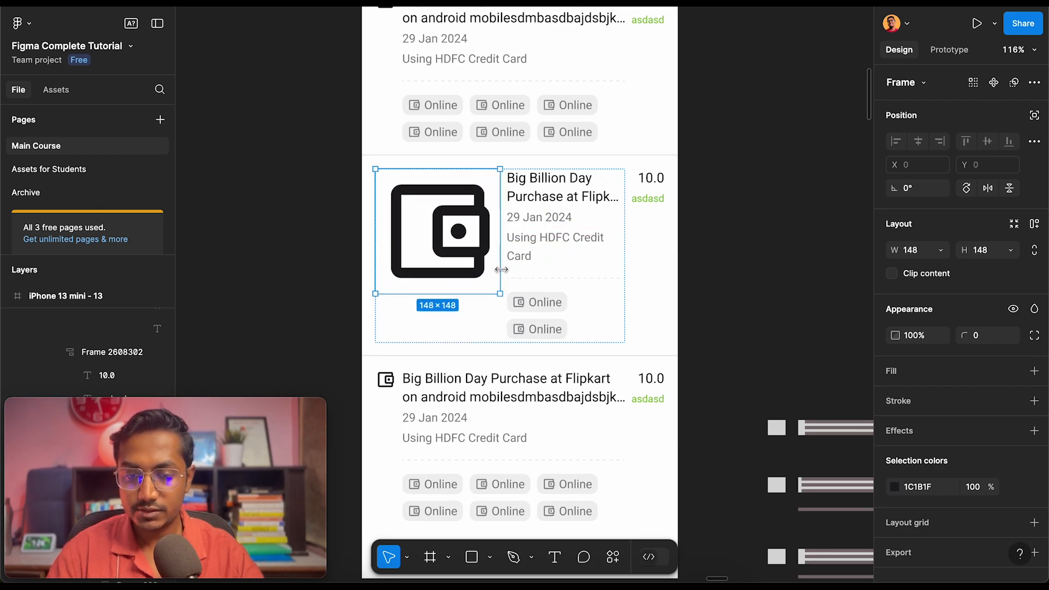
key(ctrl+z)
click(733, 223)
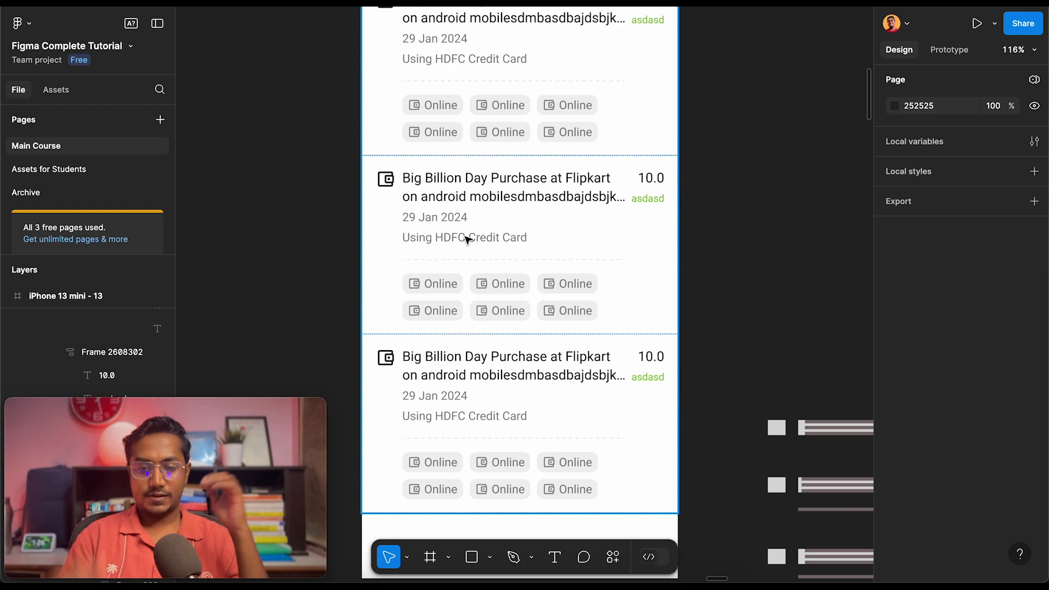
Review the Task 06 Practice Autolayout brief with its reference card
scroll(479, 208, down, 10)
scroll(496, 193, down, 3)
scroll(495, 196, right, 3)
scroll(522, 265, up, 8)
scroll(555, 415, up, 4)
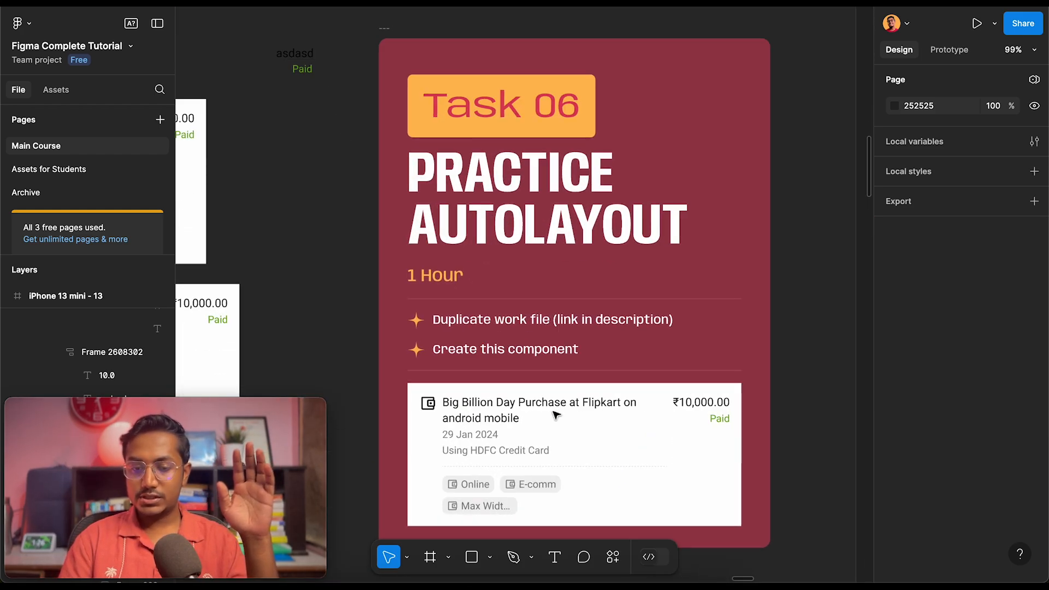
Compare the Task 06 reference card with the card stack in the Transactions screen and the neighbouring course sections
click(542, 428)
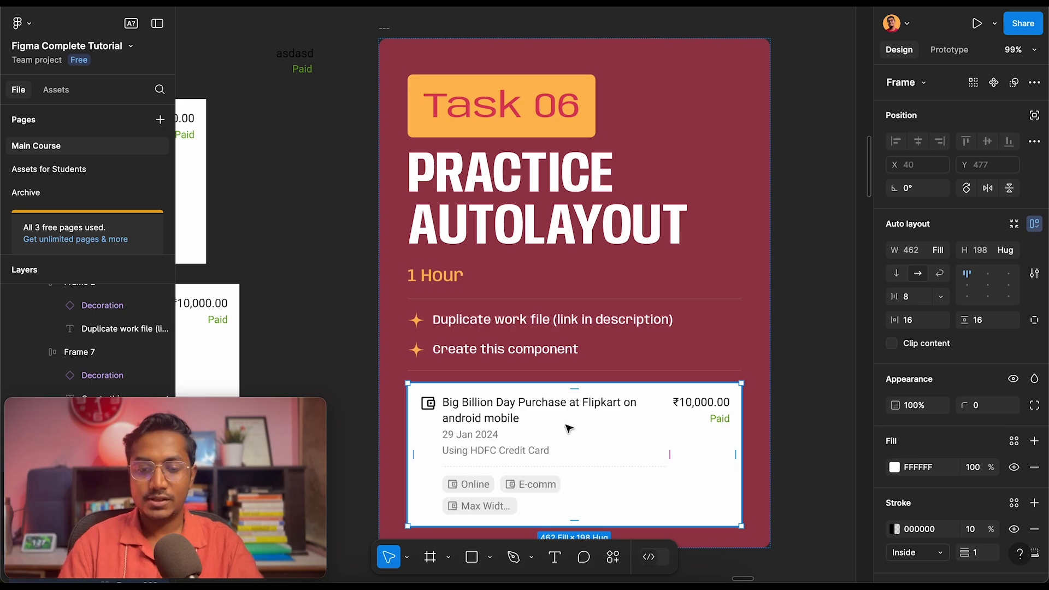
scroll(621, 430, down, 5)
scroll(621, 429, left, 5)
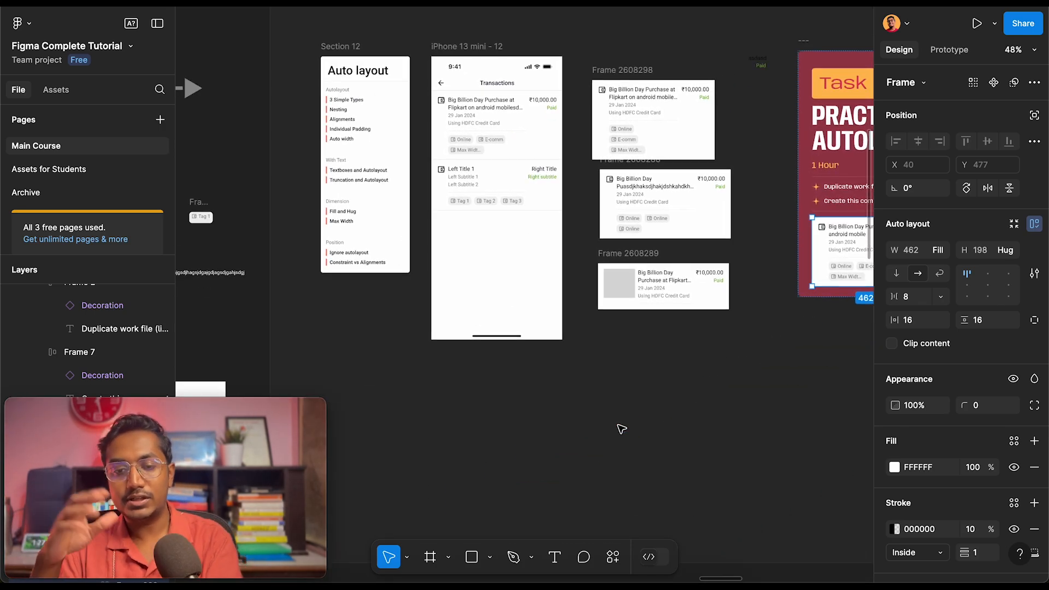
click(473, 115)
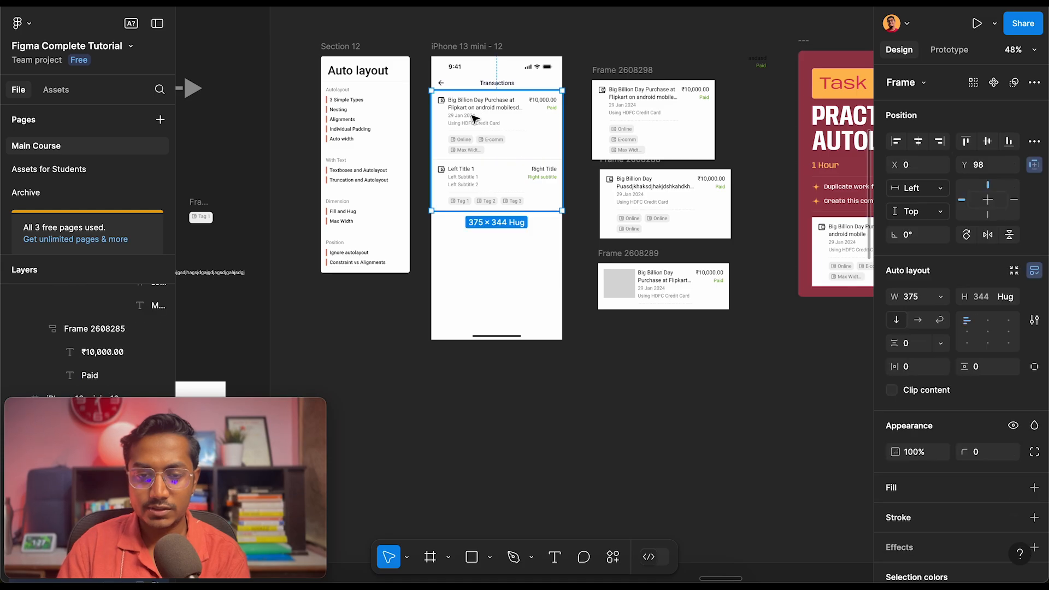
scroll(721, 248, right, 5)
click(660, 246)
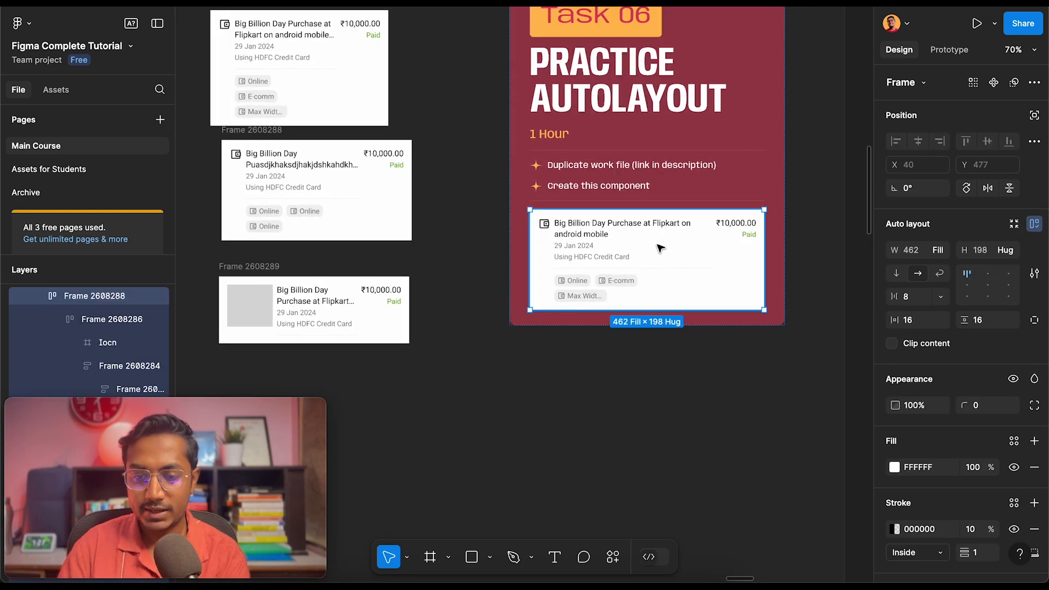
scroll(661, 247, down, 3)
scroll(660, 248, down, 3)
scroll(660, 248, left, 5)
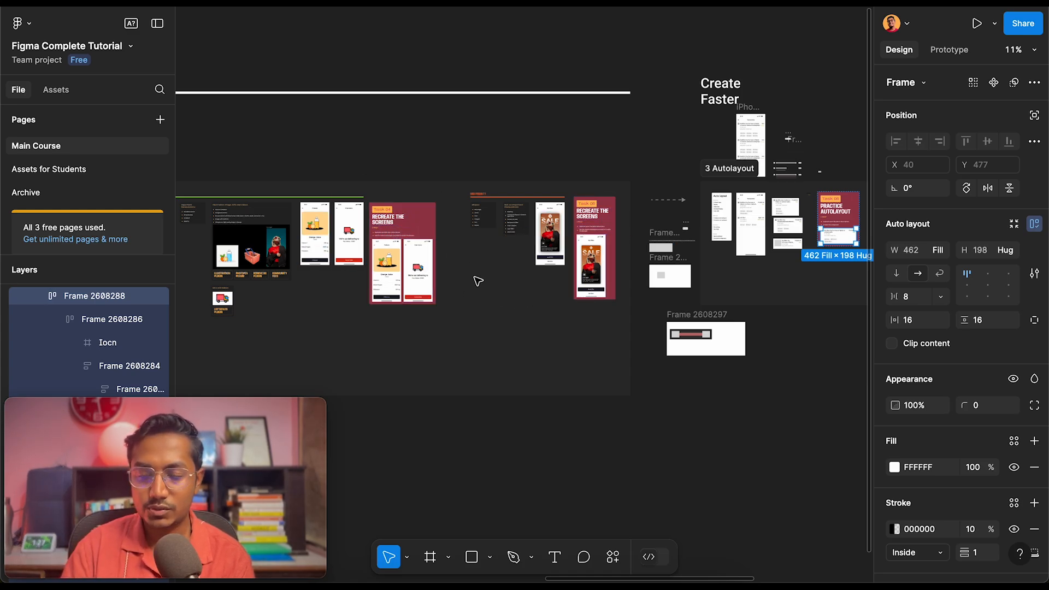
scroll(478, 281, right, 5)
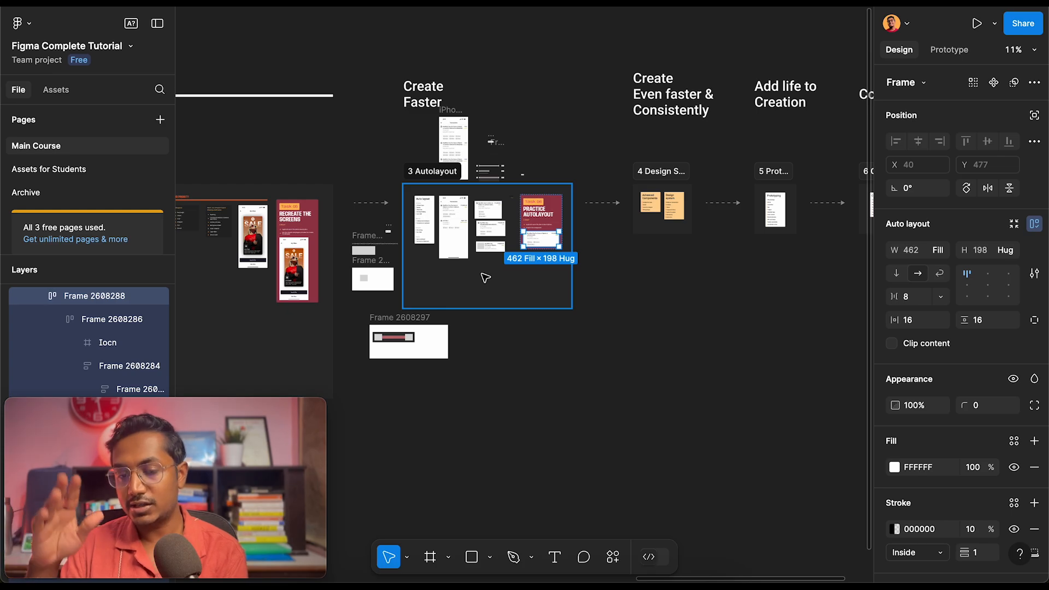
key(shift+2)
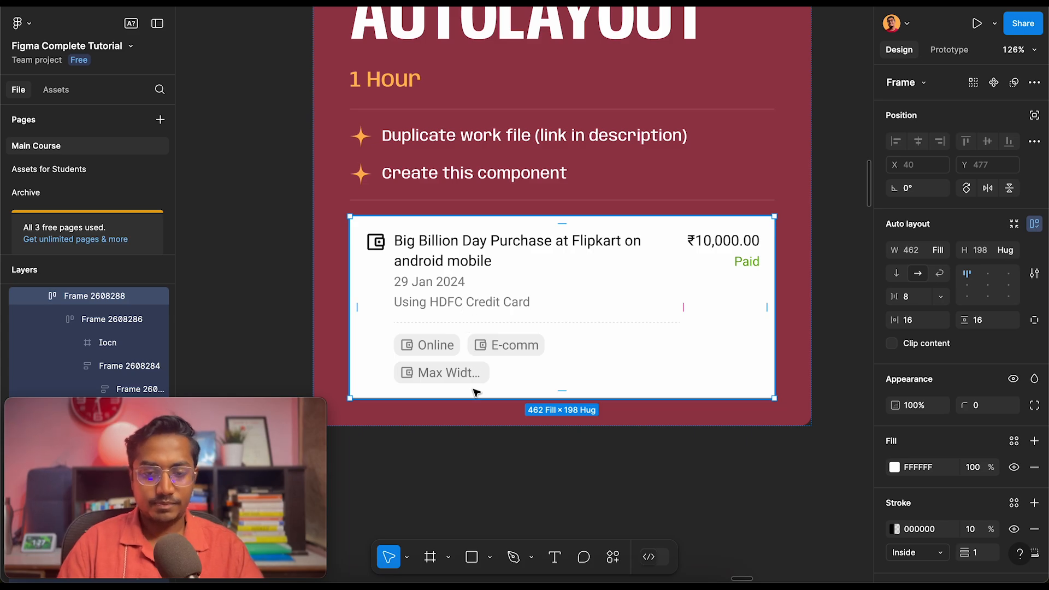
Add a text label reading "dasdasdadad" on the empty canvas above the Task 06 brief
scroll(474, 391, down, 5)
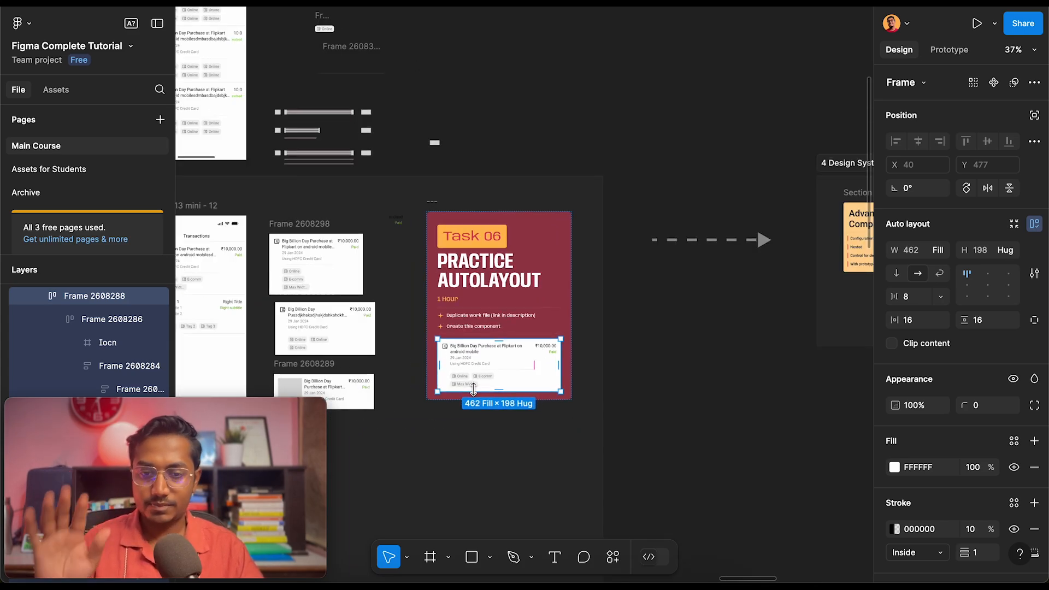
scroll(517, 229, up, 4)
scroll(536, 186, up, 2)
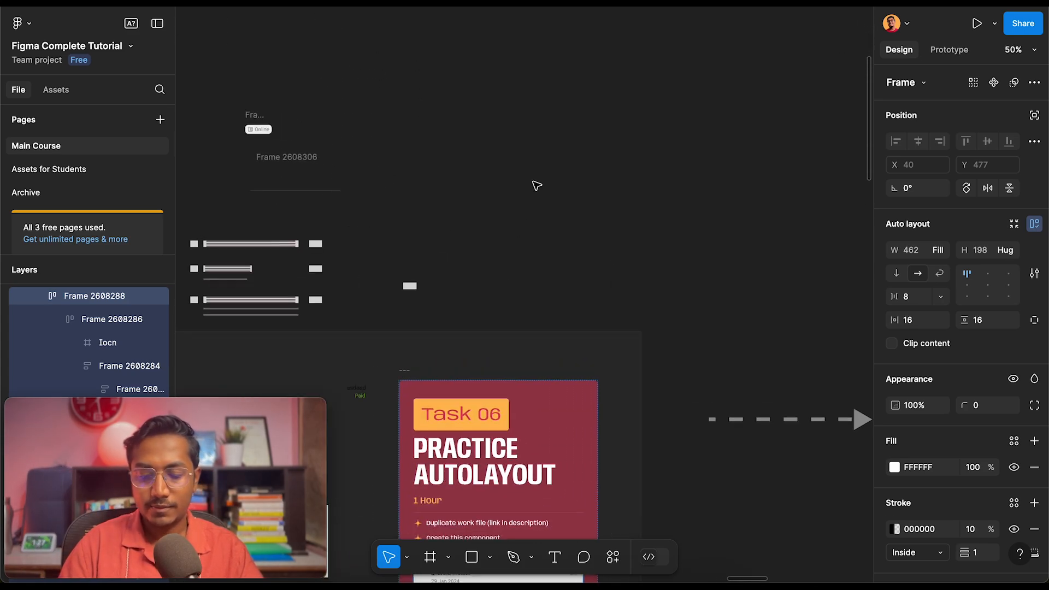
click(509, 182)
scroll(529, 220, down, 5)
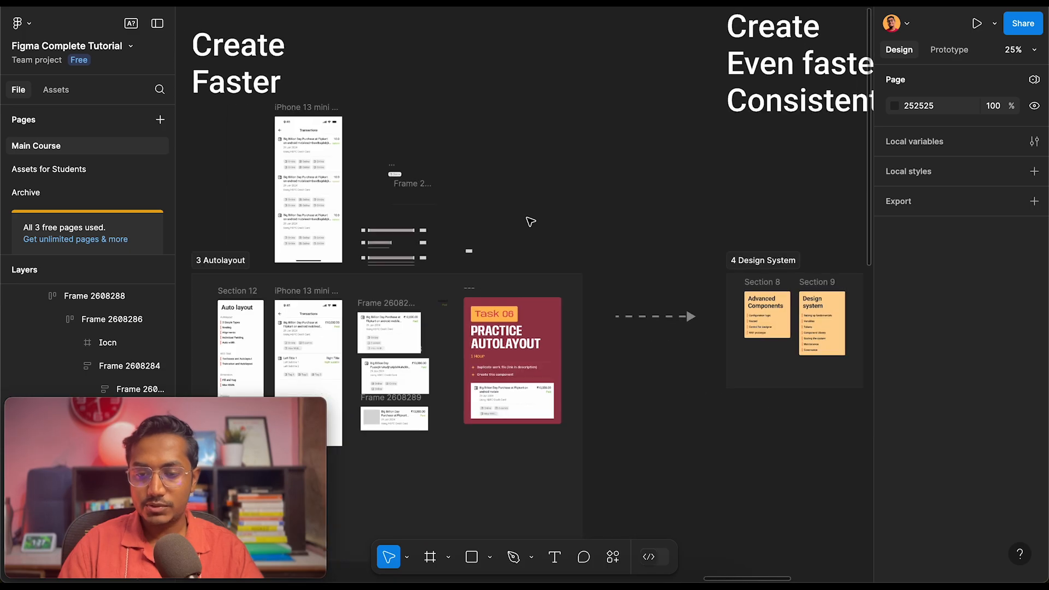
key(r)
scroll(512, 175, up, 3)
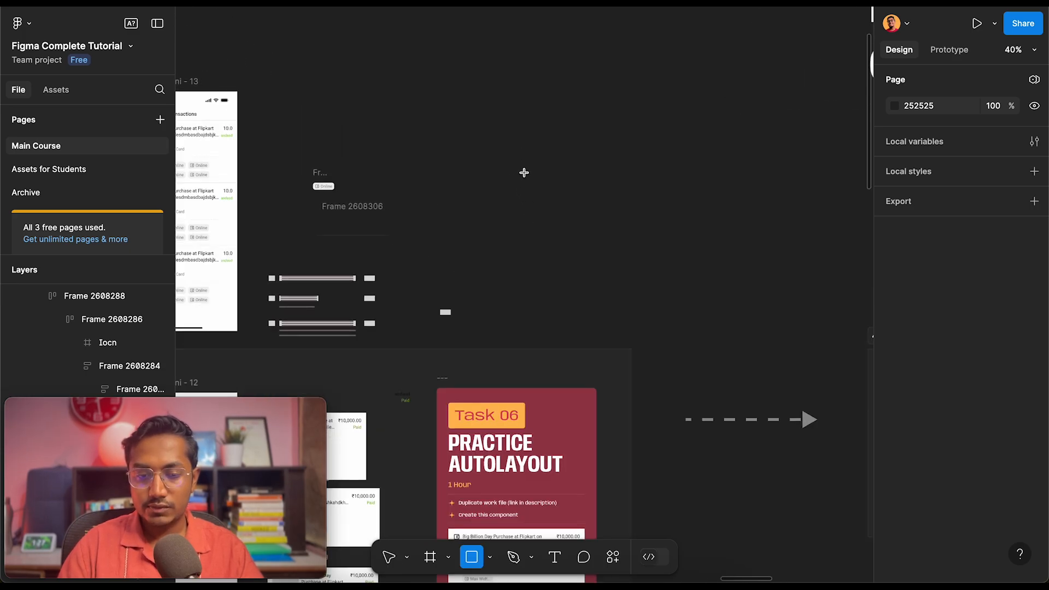
scroll(512, 177, down, 5)
scroll(514, 175, right, 10)
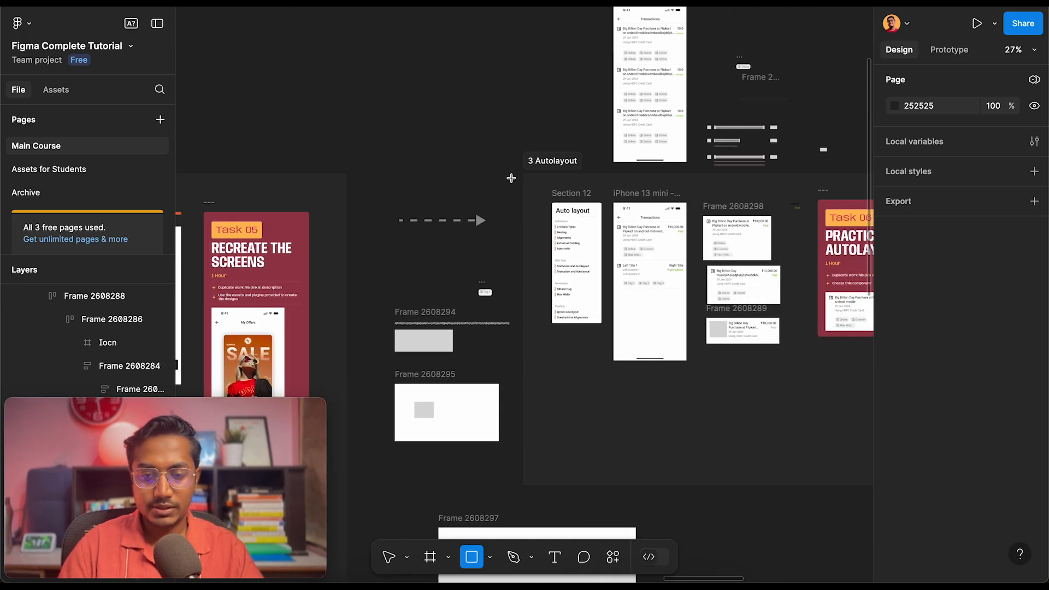
scroll(647, 120, up, 2)
scroll(647, 120, up, 4)
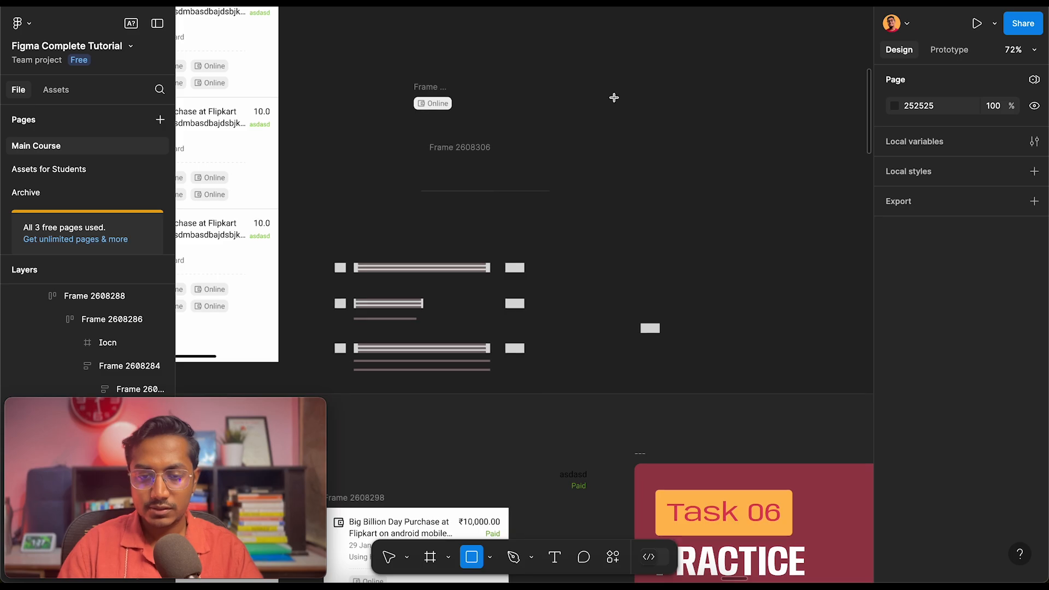
key(v)
key(t)
click(663, 123)
text(dasd)
key(Escape)
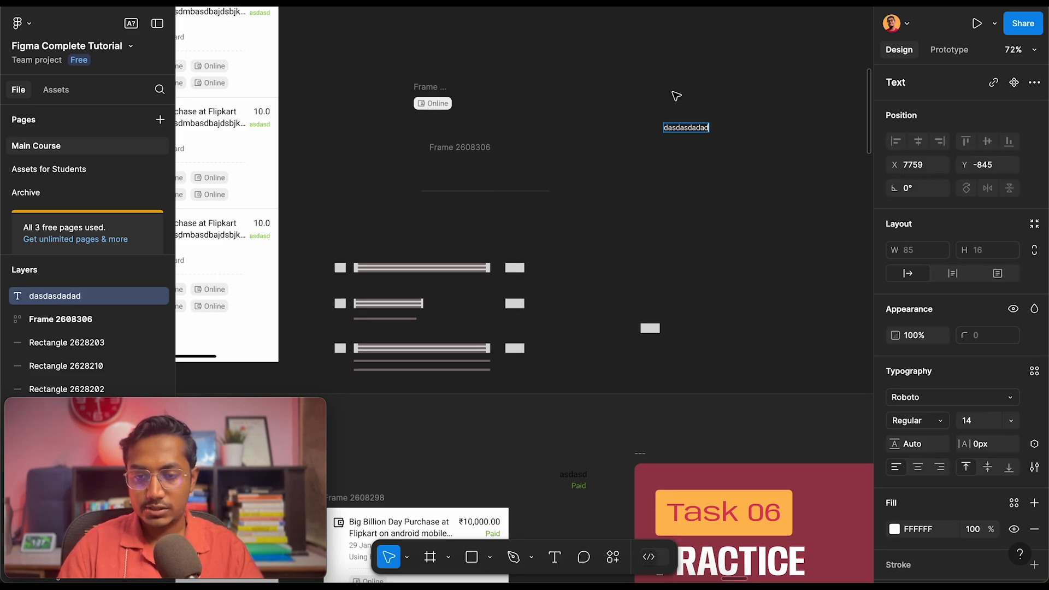
click(671, 97)
Duplicate the text label twice in a horizontal row to make three tab labels
scroll(669, 98, up, 3)
scroll(604, 154, up, 5)
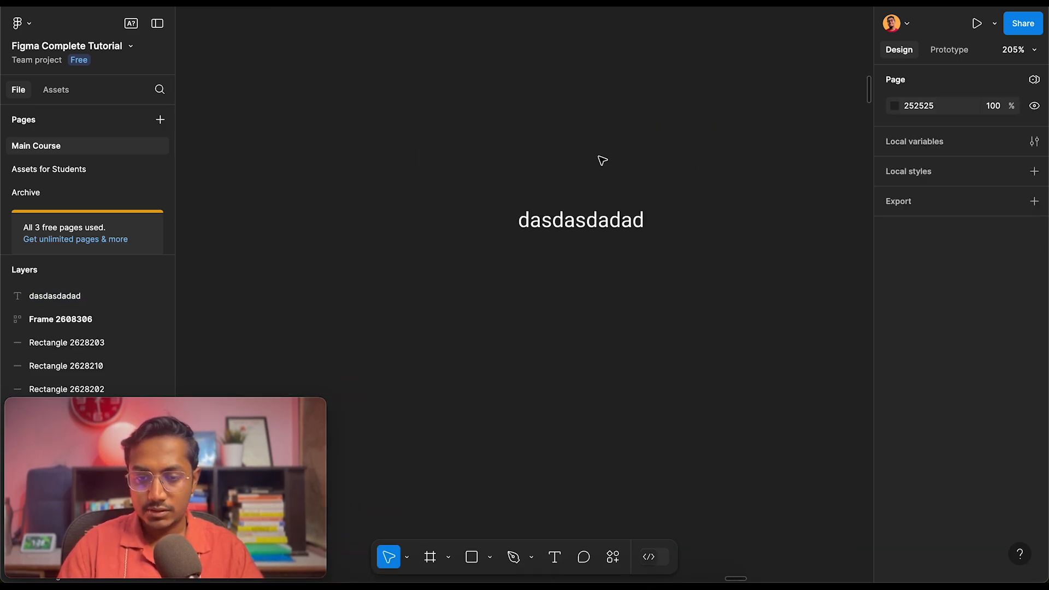
click(558, 258)
scroll(558, 258, down, 4)
alt+drag(557, 257, 785, 257)
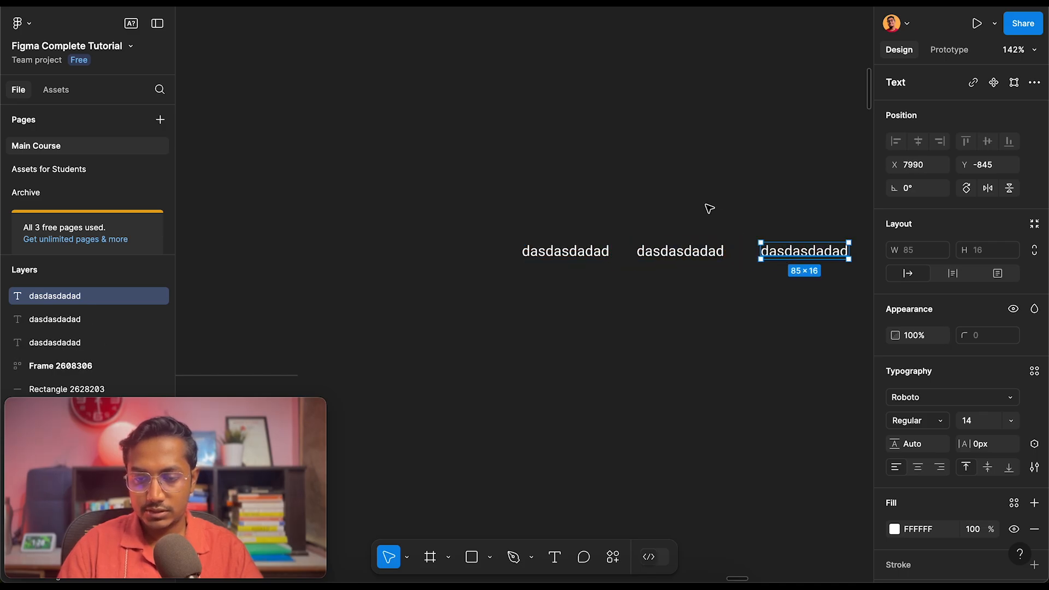
Draw a horizontal line about 471 px long beneath the three labels, starting at the first label's edge
click(684, 195)
key(l)
mouse_move(517, 267)
shift+mouse_down()
mouse_move(707, 295)
mouse_move(866, 292)
mouse_move(793, 295)
shift+mouse_up()
click(687, 225)
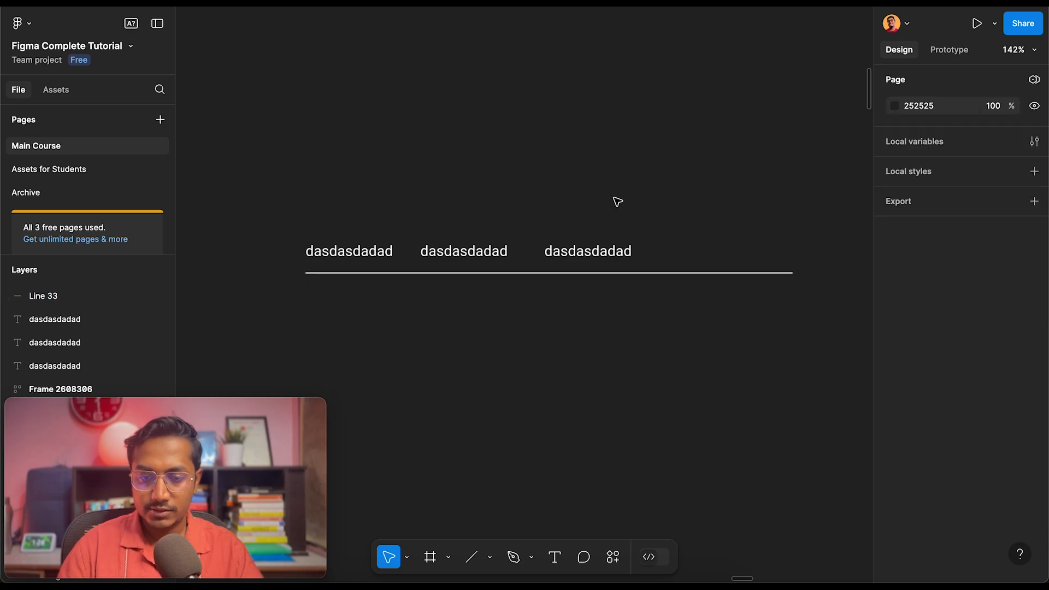
Draw a thin indicator rectangle about 85 × 5 under the first label, resting on the line
scroll(486, 202, down, 4)
scroll(485, 203, left, 1)
click(387, 146)
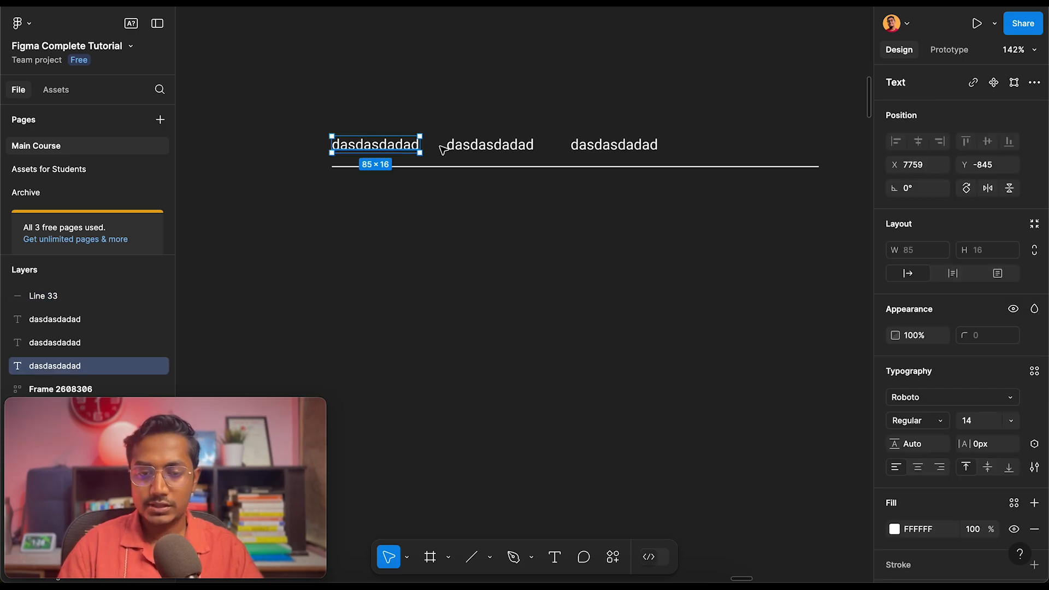
click(484, 149)
click(617, 160)
click(591, 149)
click(465, 104)
ctrl+scroll(328, 170, up, 5)
key(r)
mouse_move(304, 173)
mouse_down()
mouse_move(489, 197)
mouse_move(545, 187)
mouse_move(490, 196)
mouse_up()
key(Escape)
Move the first label down so it sits just above the indicator bar
click(488, 179)
drag(476, 150, 473, 170)
click(532, 197)
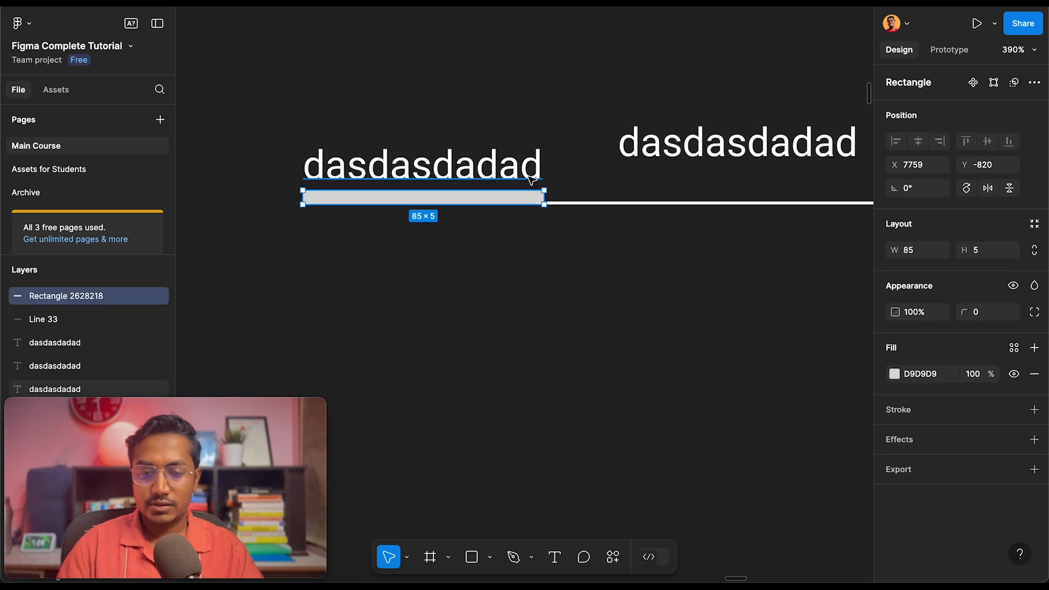
Shorten the first label's text to "dasdasd"
click(540, 160)
double_click(529, 168)
drag(453, 163, 572, 162)
key(BackSpace)
key(Escape)
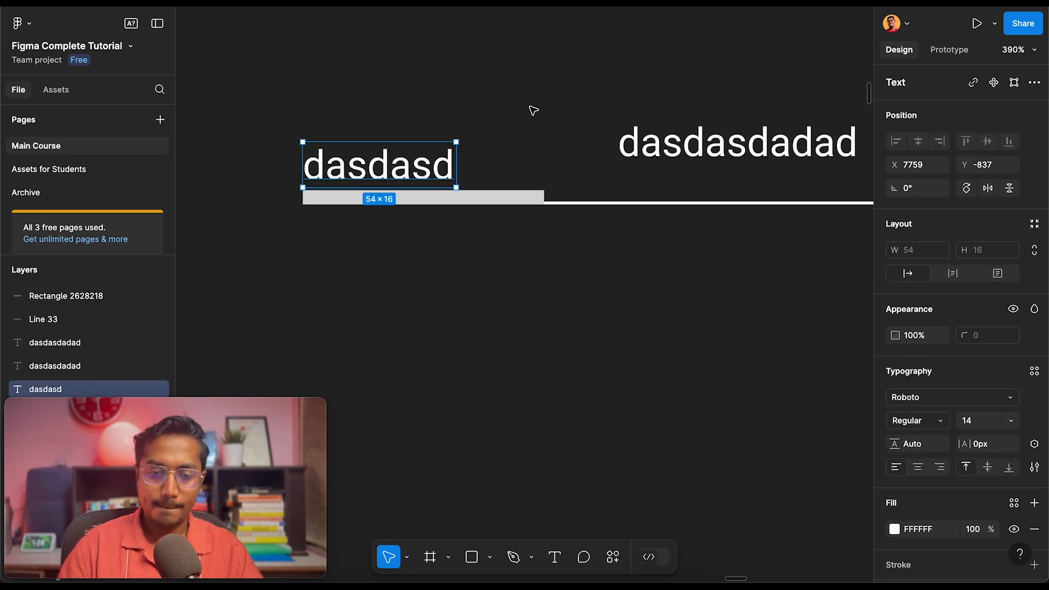
Narrow the indicator bar to about 53 px to match the first label's width
click(519, 189)
click(538, 194)
drag(546, 198, 452, 204)
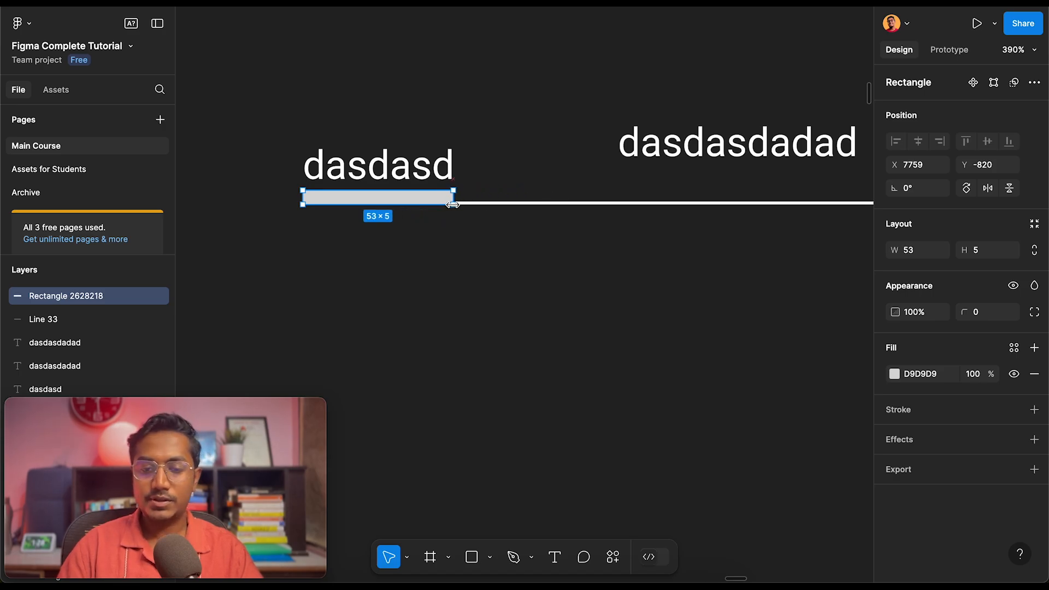
click(399, 153)
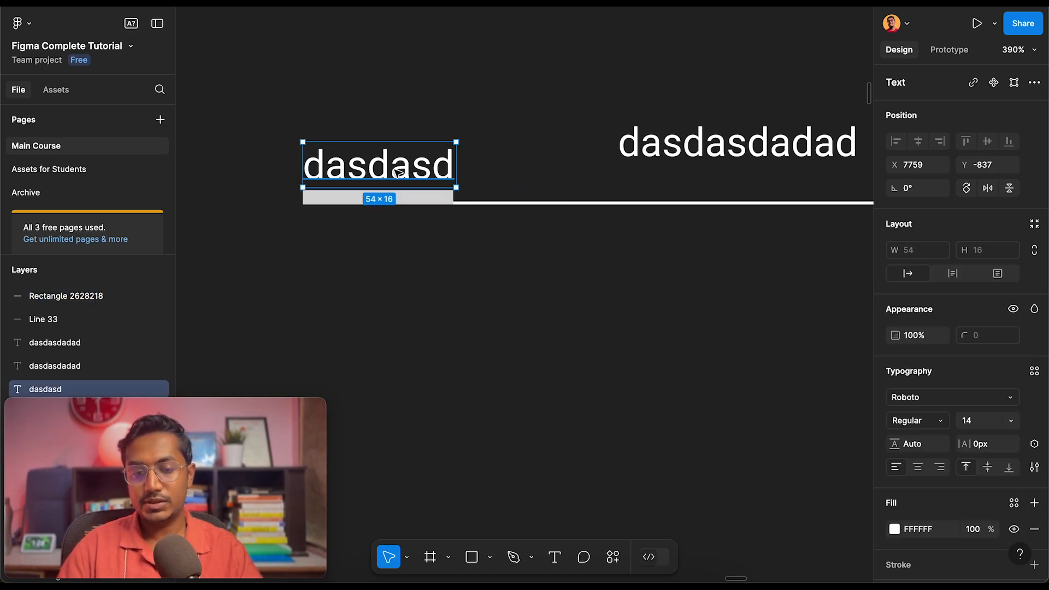
Move the second and third labels down and closer to the first label, level with it
click(633, 149)
scroll(632, 148, down, 3)
scroll(710, 148, right, 5)
shift+click(721, 147)
drag(718, 144, 643, 157)
click(592, 110)
Select all five parts of the tab row and review it against the Task 06 brief
scroll(592, 110, down, 10)
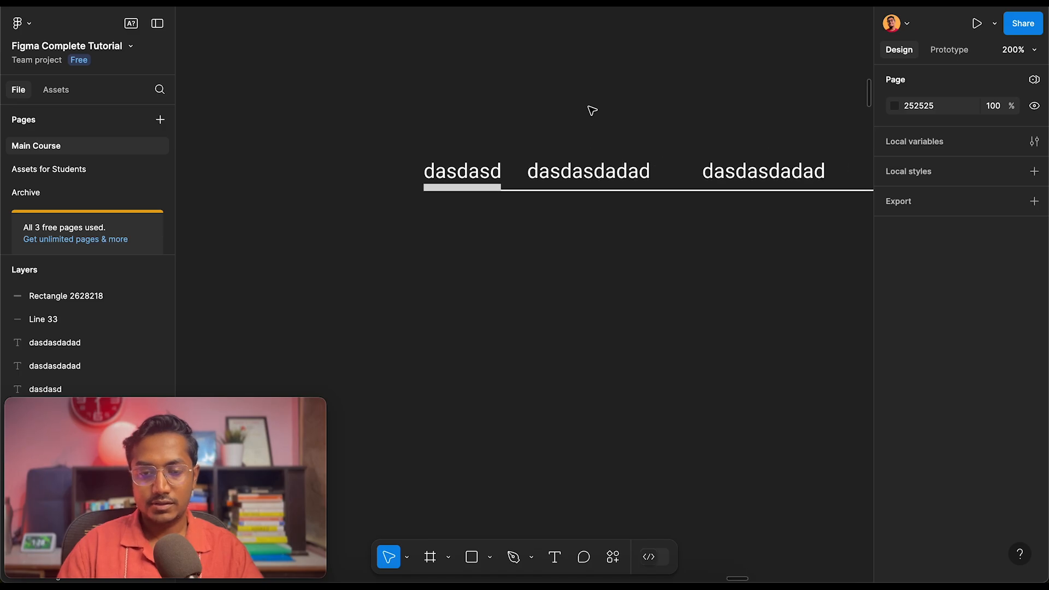
drag(478, 122, 709, 214)
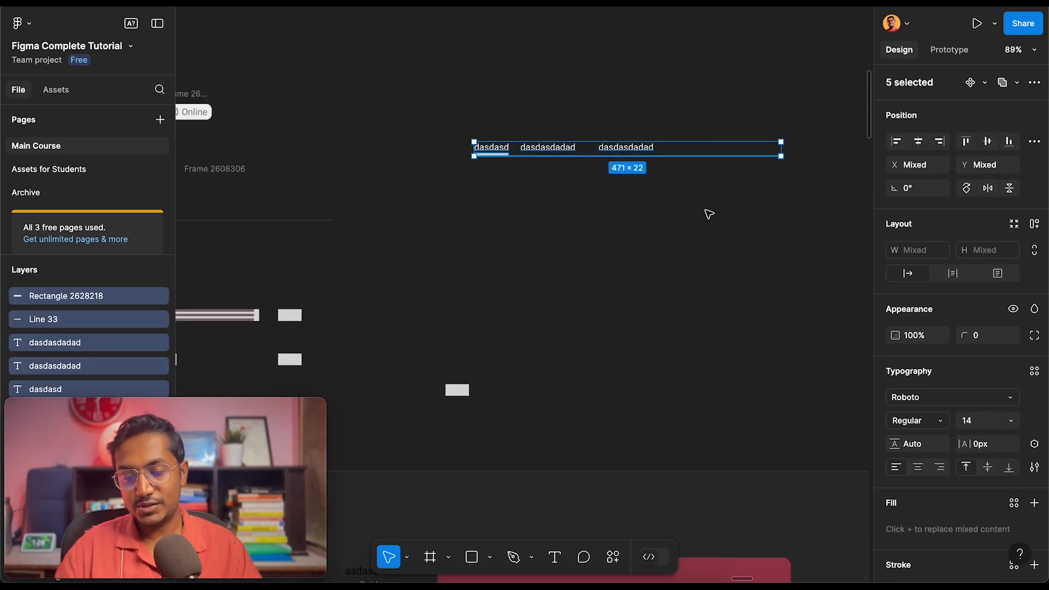
scroll(709, 214, down, 10)
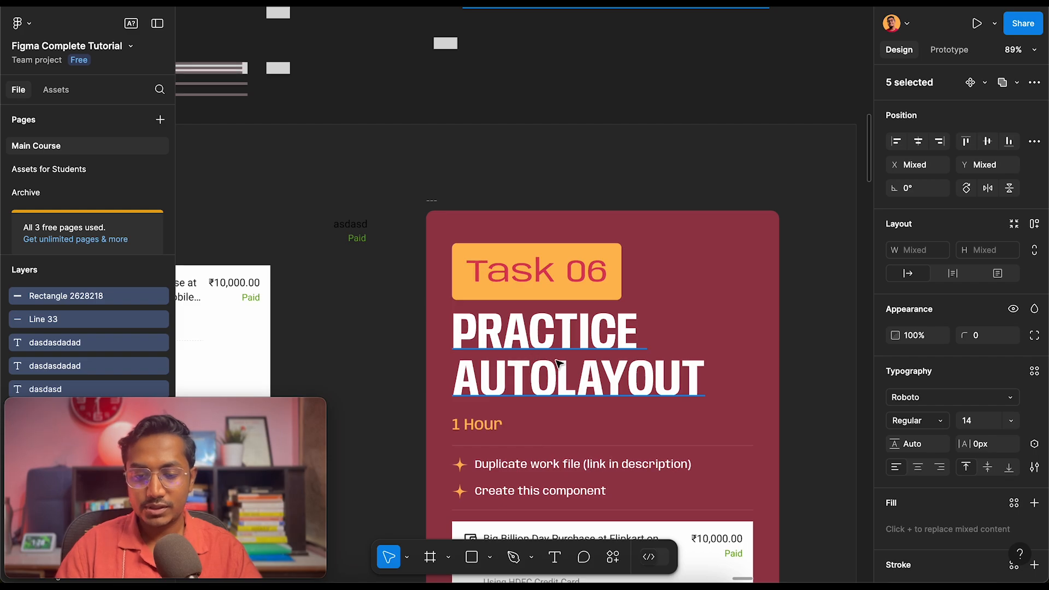
scroll(540, 393, up, 10)
drag(443, 118, 673, 220)
drag(435, 124, 683, 193)
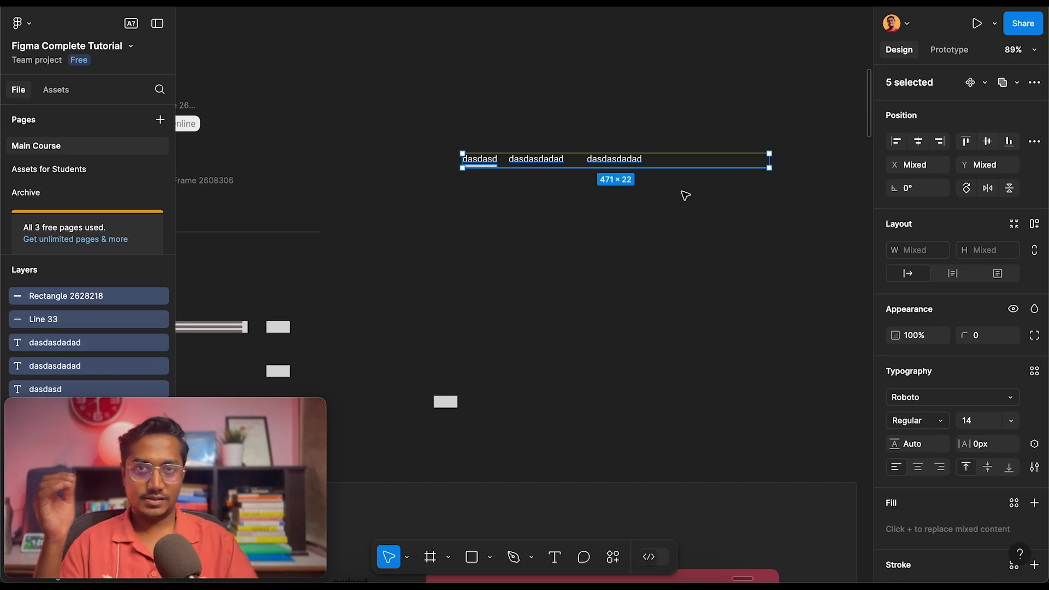
drag(685, 196, 454, 123)
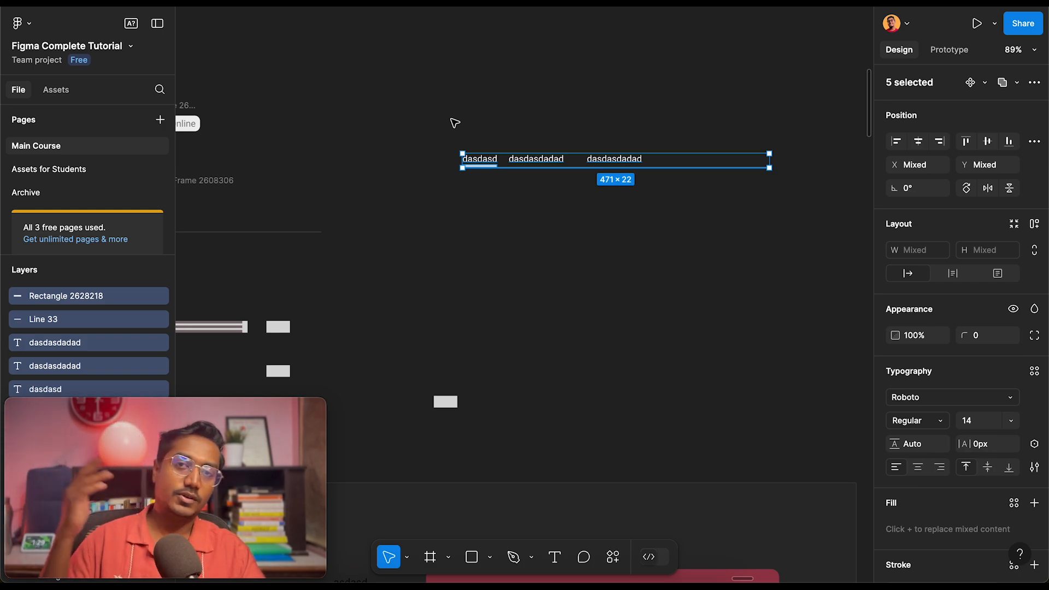
drag(416, 116, 619, 221)
scroll(620, 221, down, 8)
scroll(554, 347, up, 5)
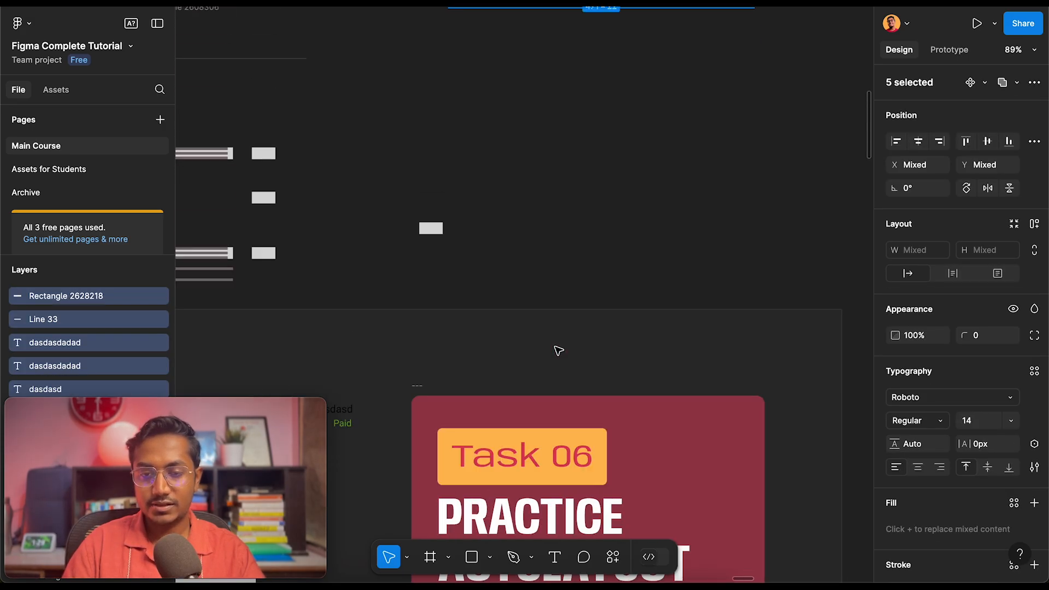
scroll(435, 134, up, 6)
drag(409, 110, 695, 249)
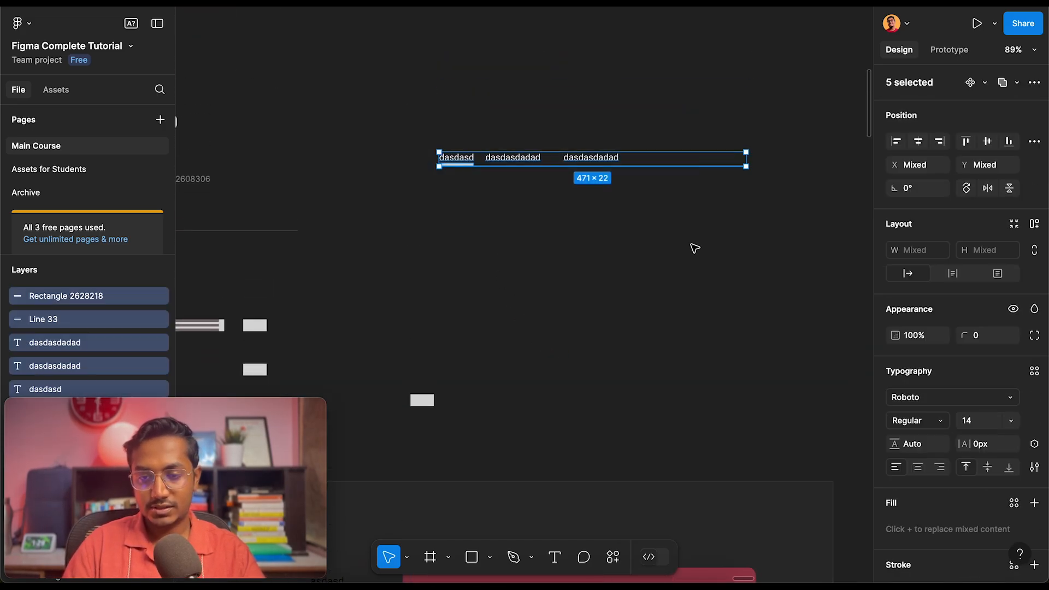
scroll(695, 248, down, 6)
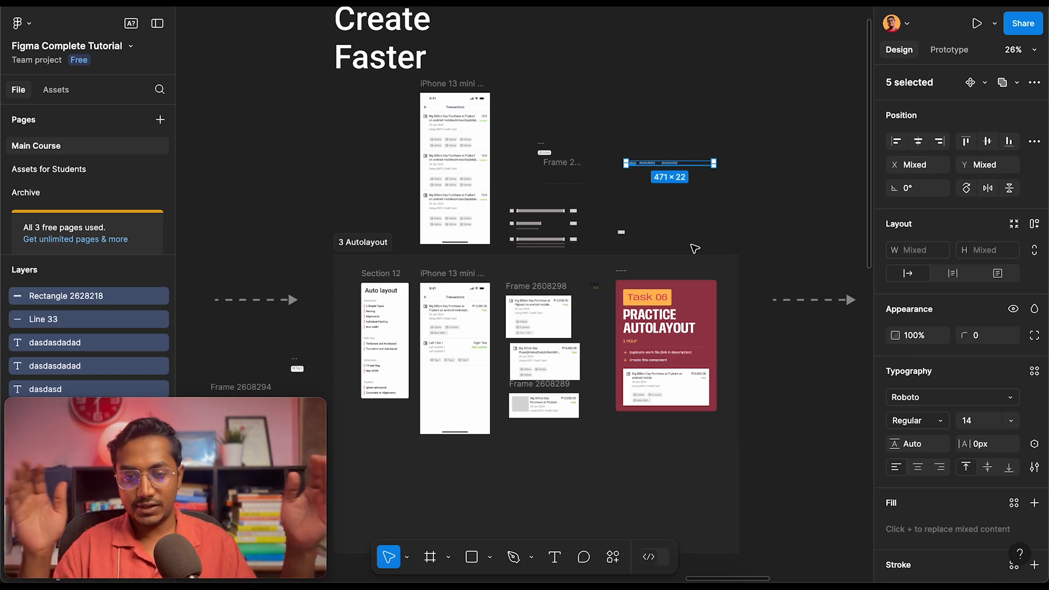
Examine the Task 06 reference card and the nested content frame of the Transactions screen's second card
click(686, 402)
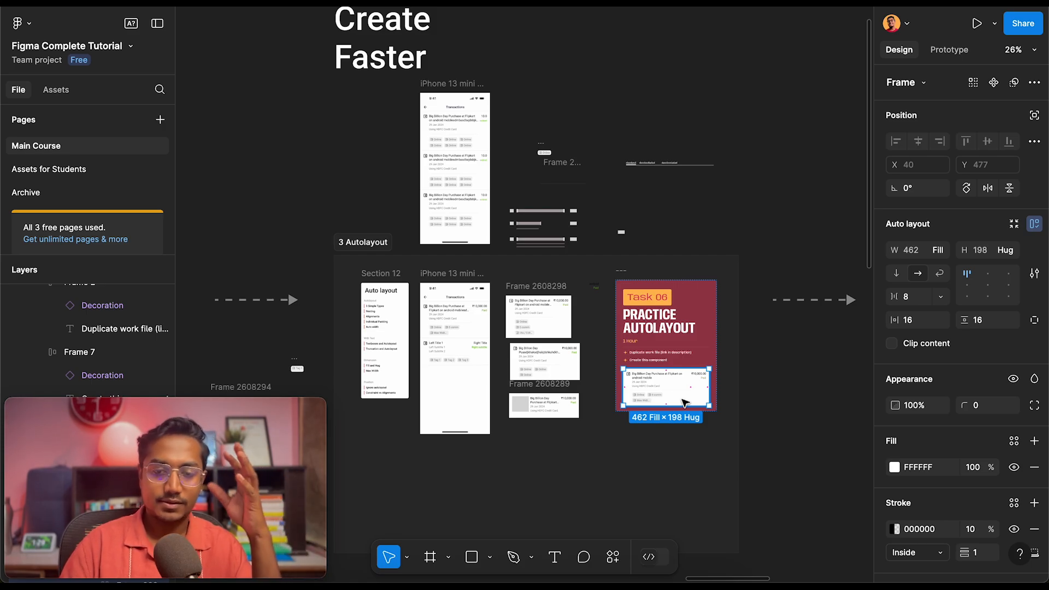
scroll(650, 375, up, 2)
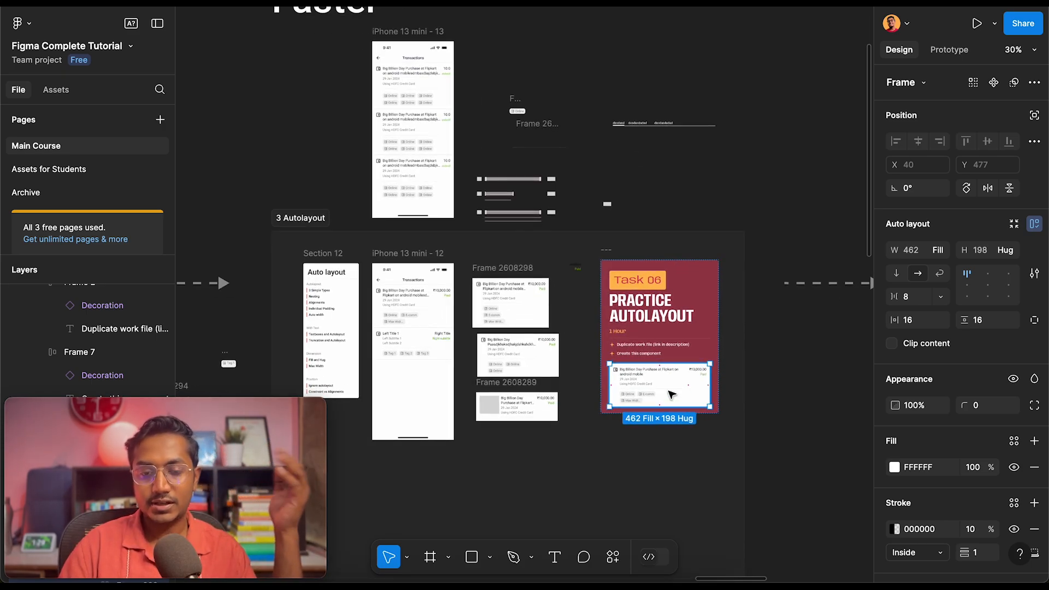
scroll(672, 394, down, 4)
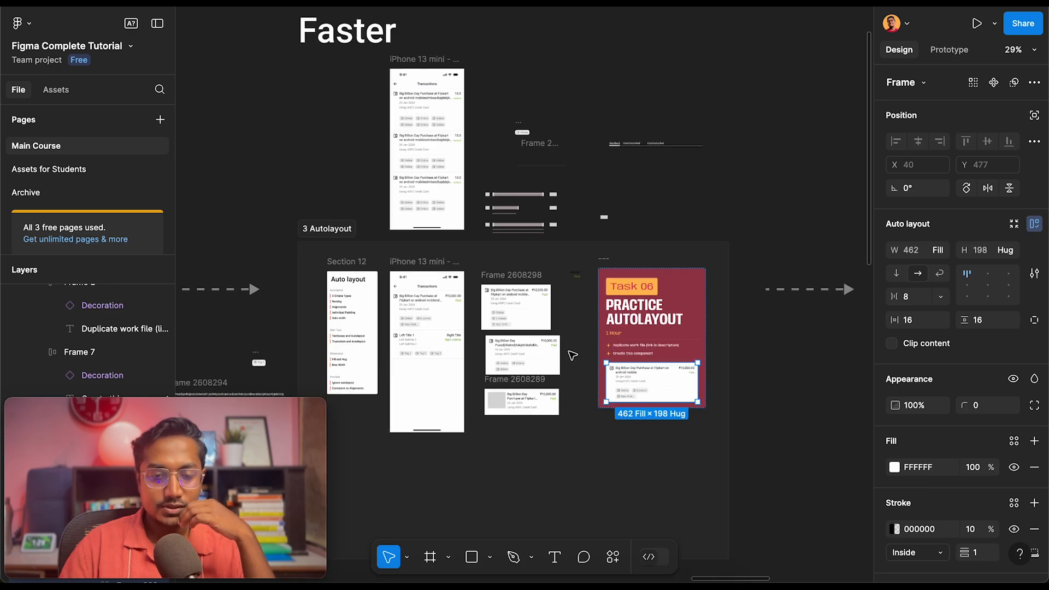
scroll(425, 352, up, 8)
click(554, 316)
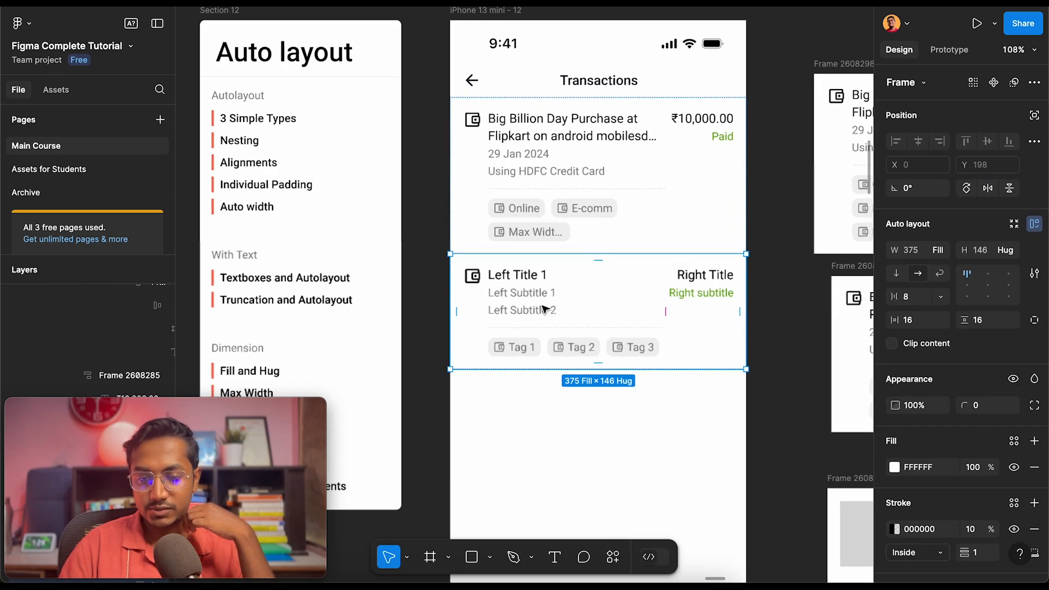
scroll(546, 307, up, 5)
click(522, 283)
click(522, 282)
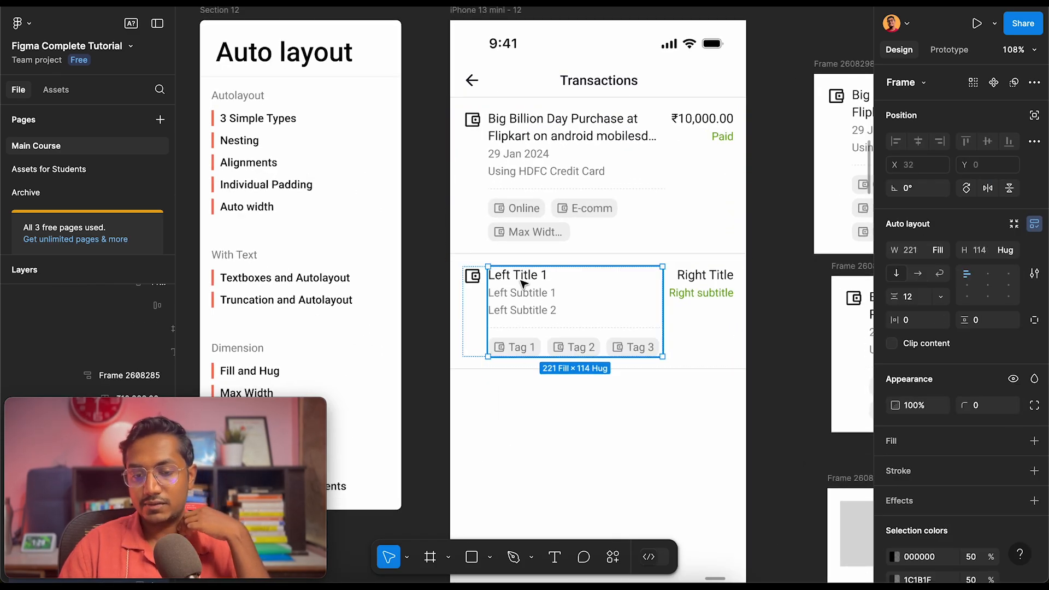
Review the course roadmap beyond the Autolayout section and select the "Create Even faster & Consistently" heading
scroll(508, 435, down, 5)
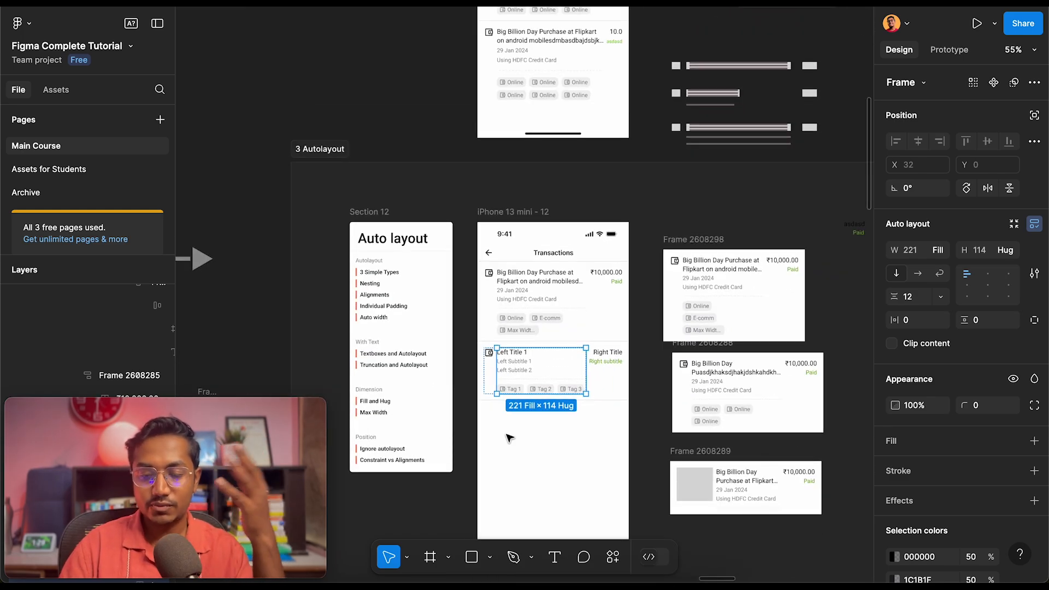
scroll(509, 437, down, 6)
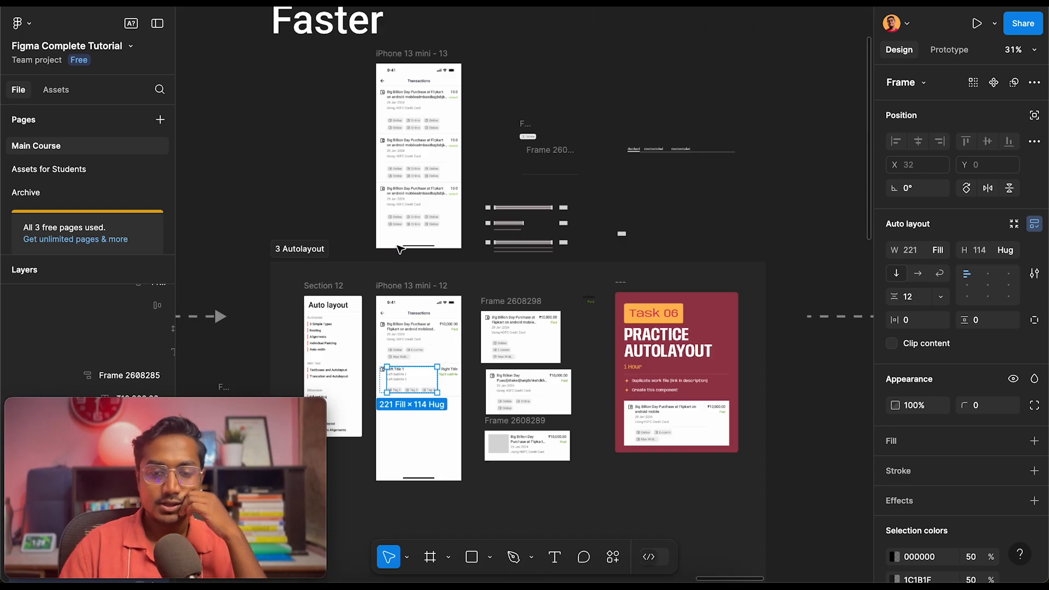
scroll(399, 248, down, 5)
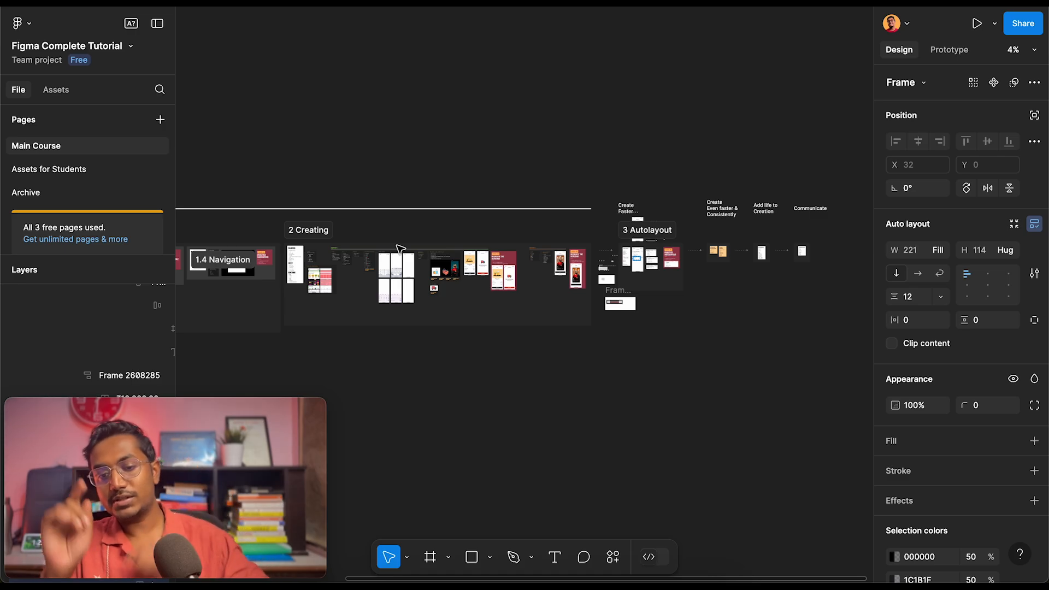
scroll(542, 220, up, 5)
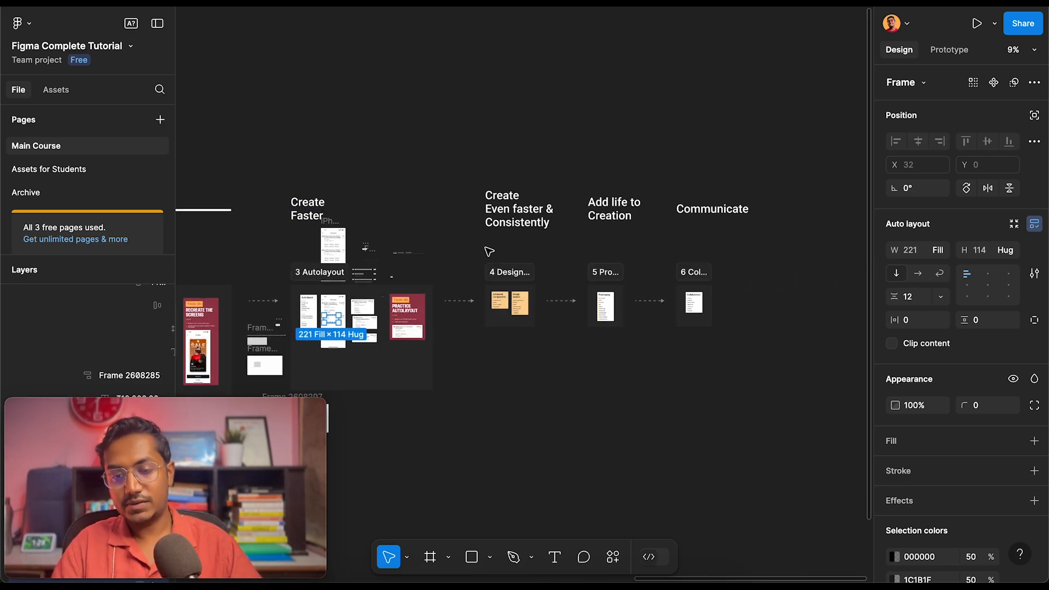
scroll(489, 252, up, 5)
click(445, 197)
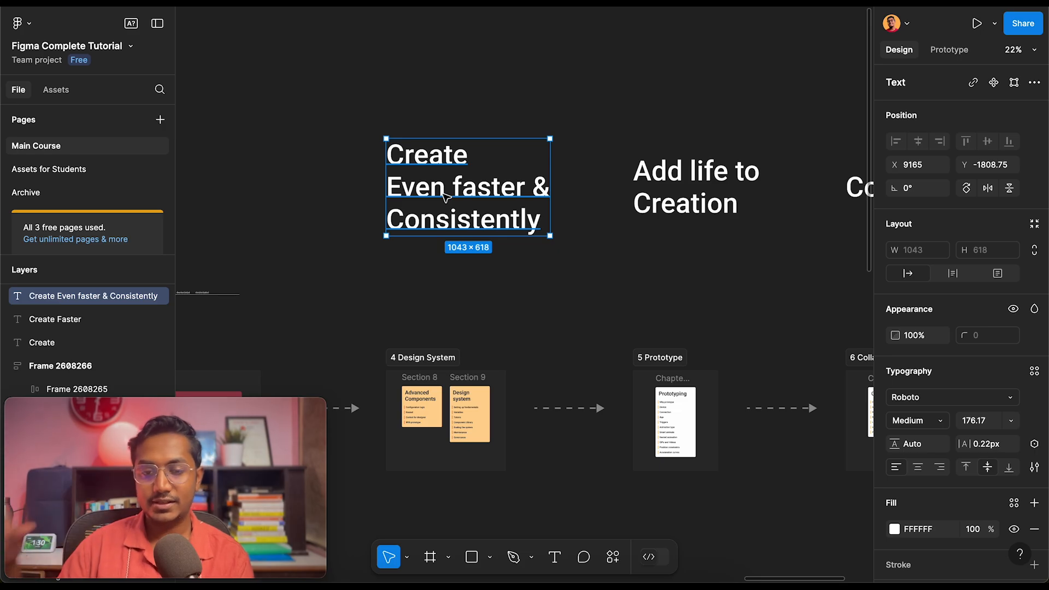
Return to the upper Transactions screen, iPhone 13 mini - 13, and select its first transaction card
scroll(446, 198, down, 4)
scroll(458, 156, left, 4)
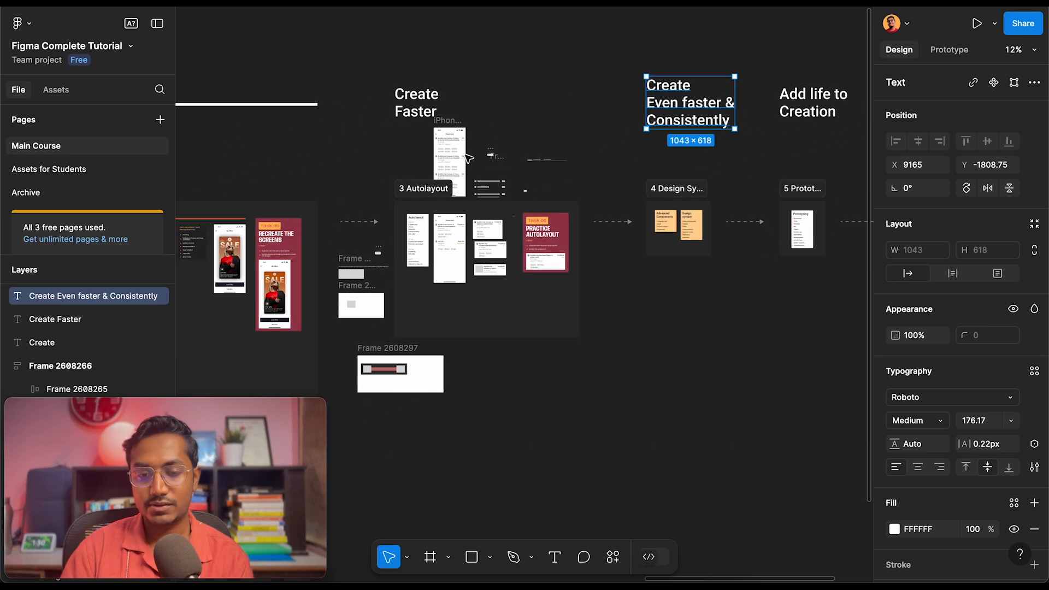
scroll(437, 160, up, 7)
scroll(439, 162, up, 5)
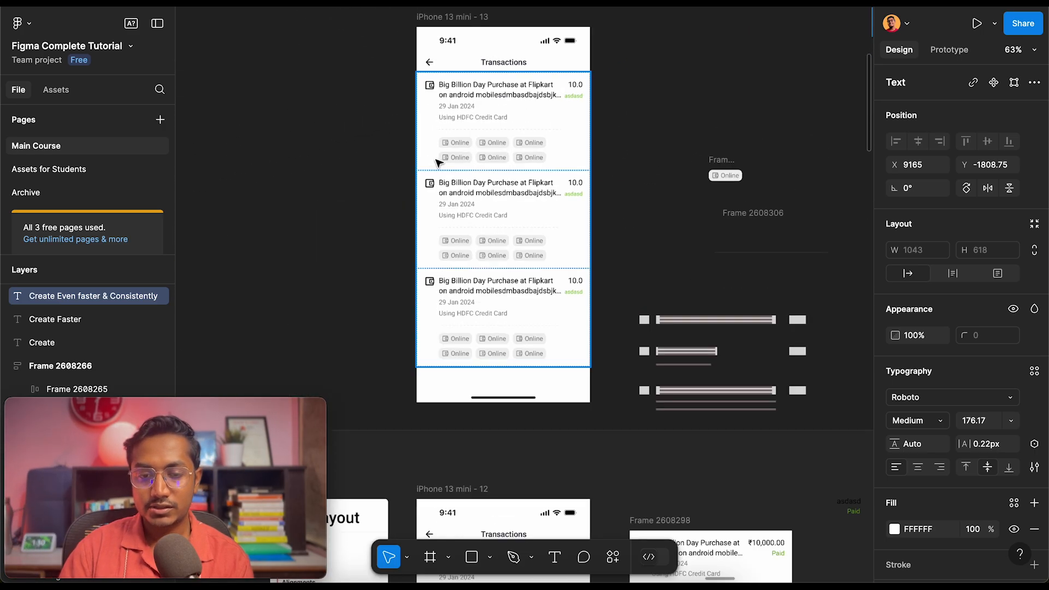
click(487, 134)
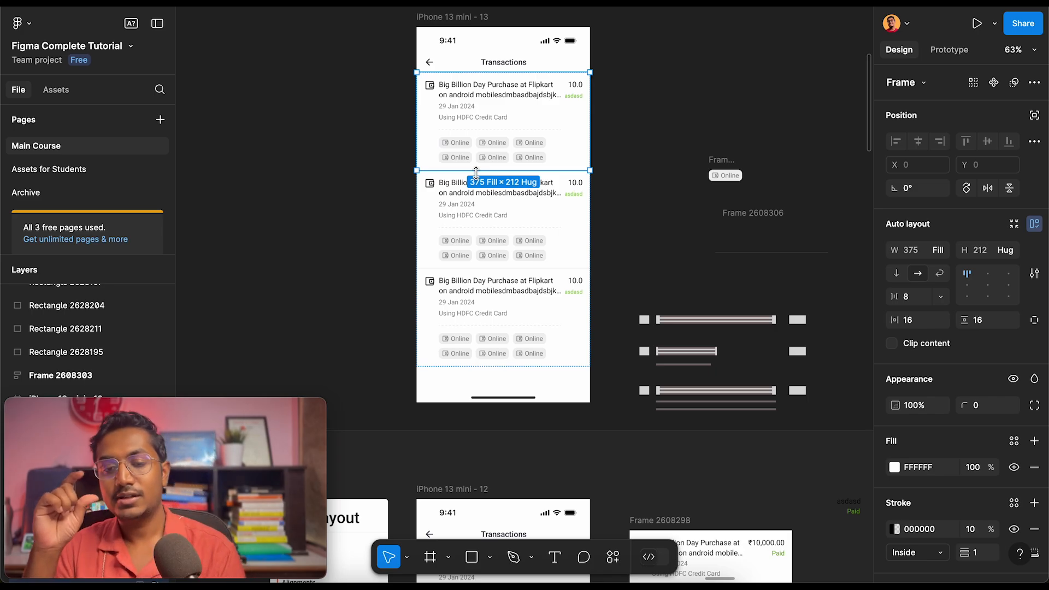
Examine the remaining chapters and select all headings and sections from Design System through Collaboration
scroll(476, 174, right, 10)
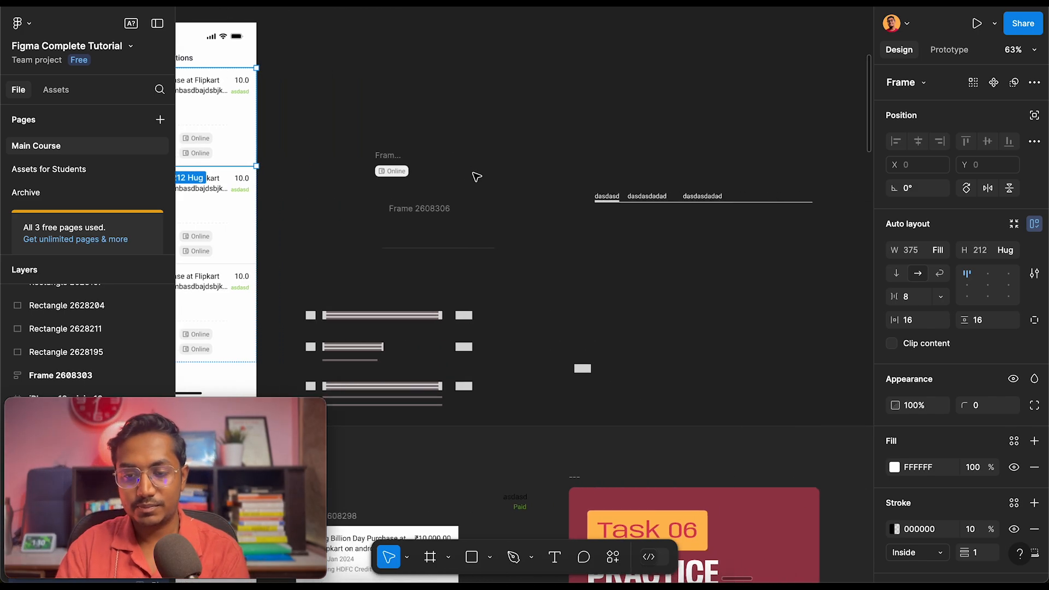
scroll(476, 176, down, 5)
scroll(476, 176, right, 5)
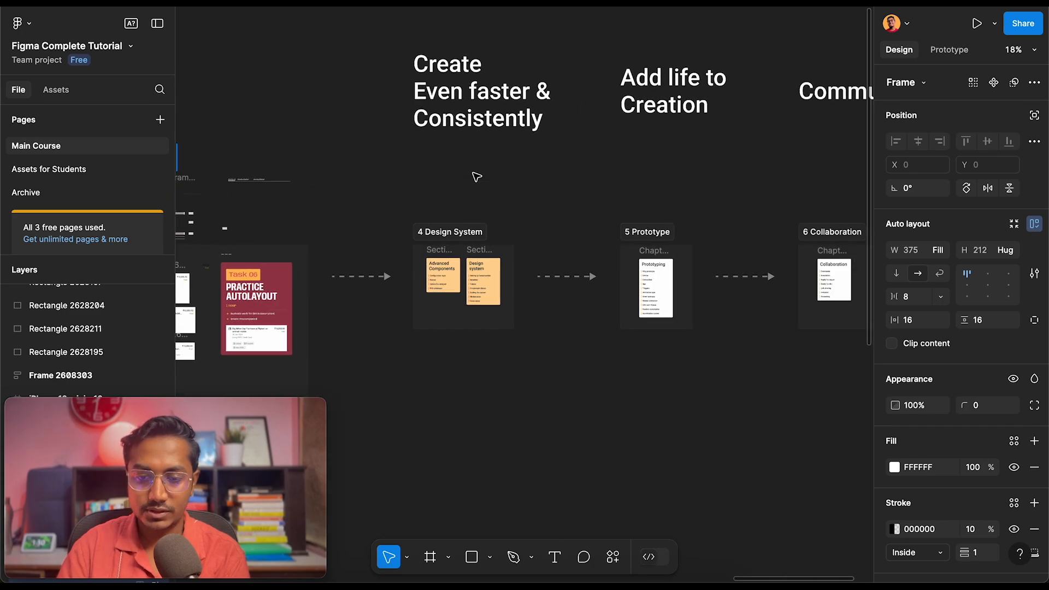
scroll(378, 70, up, 1)
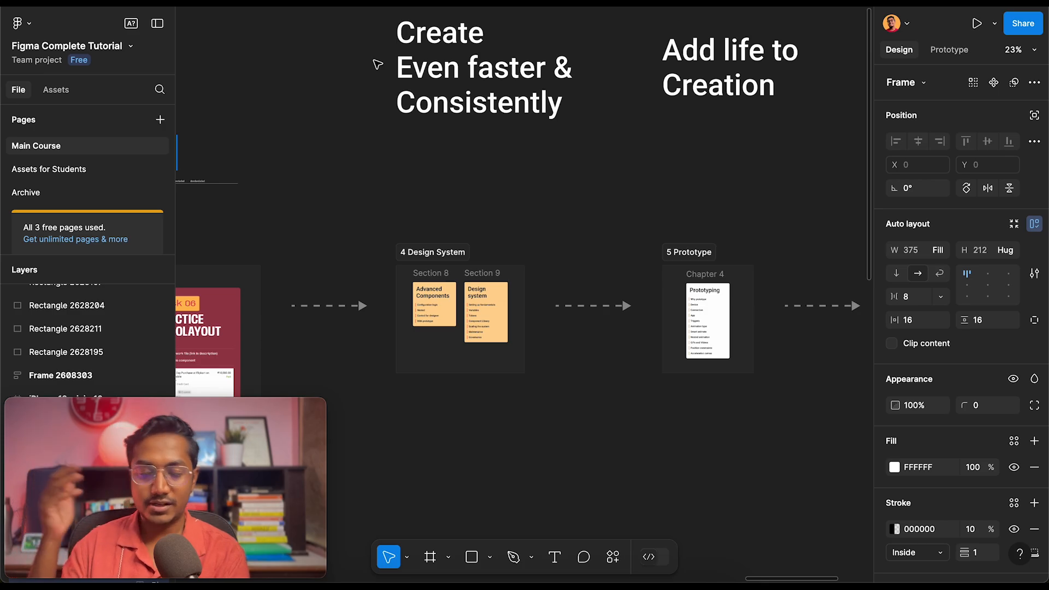
scroll(378, 64, down, 3)
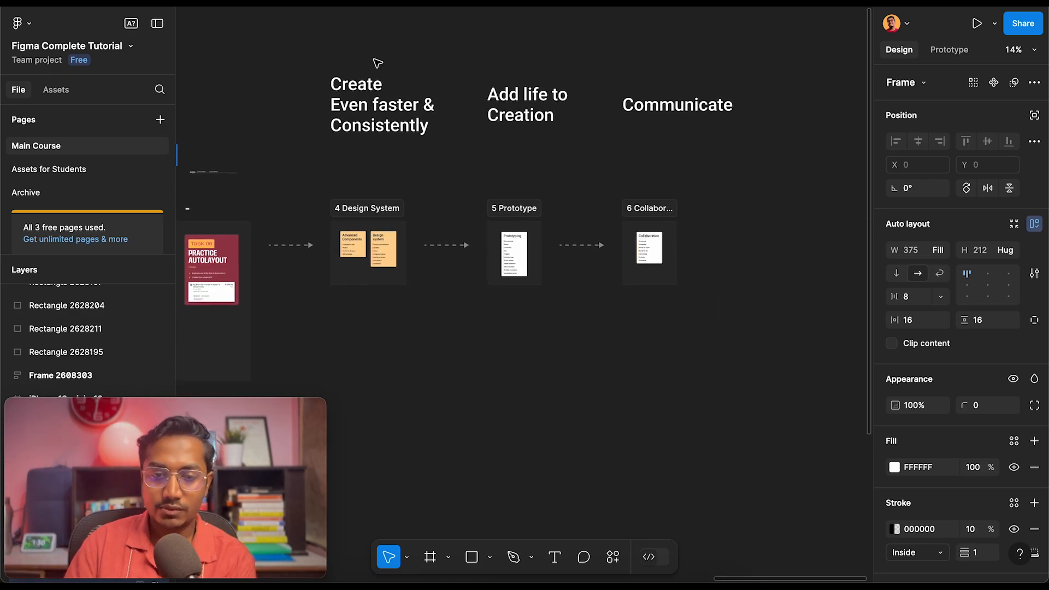
drag(352, 52, 766, 348)
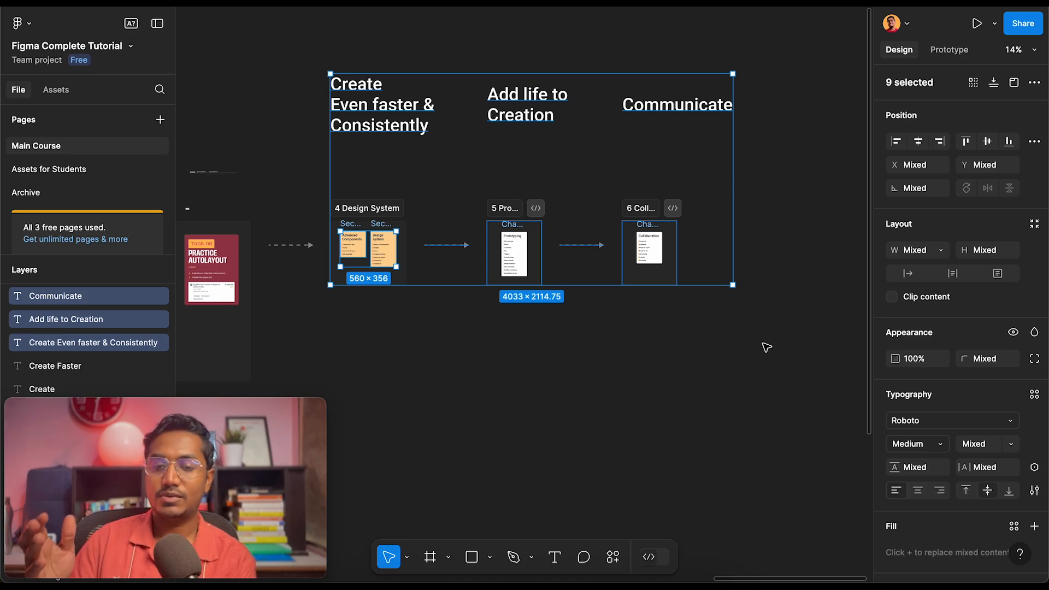
scroll(633, 270, left, 3)
scroll(634, 270, up, 5)
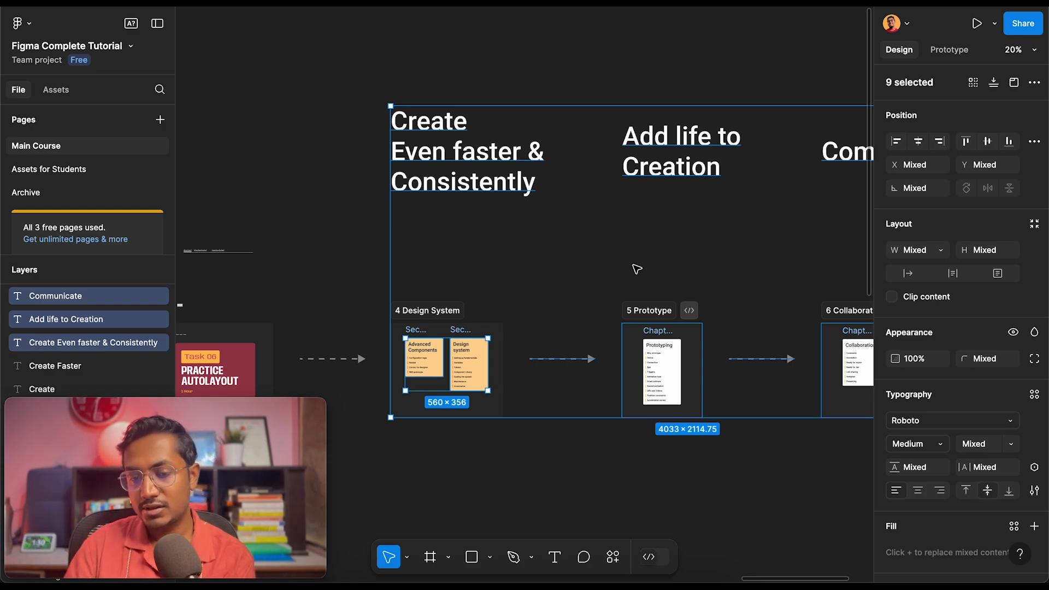
Inspect the 5 Prototype and 6 Collaboration sections, and go back to the 3 Autolayout section
click(662, 316)
scroll(672, 314, right, 3)
click(689, 318)
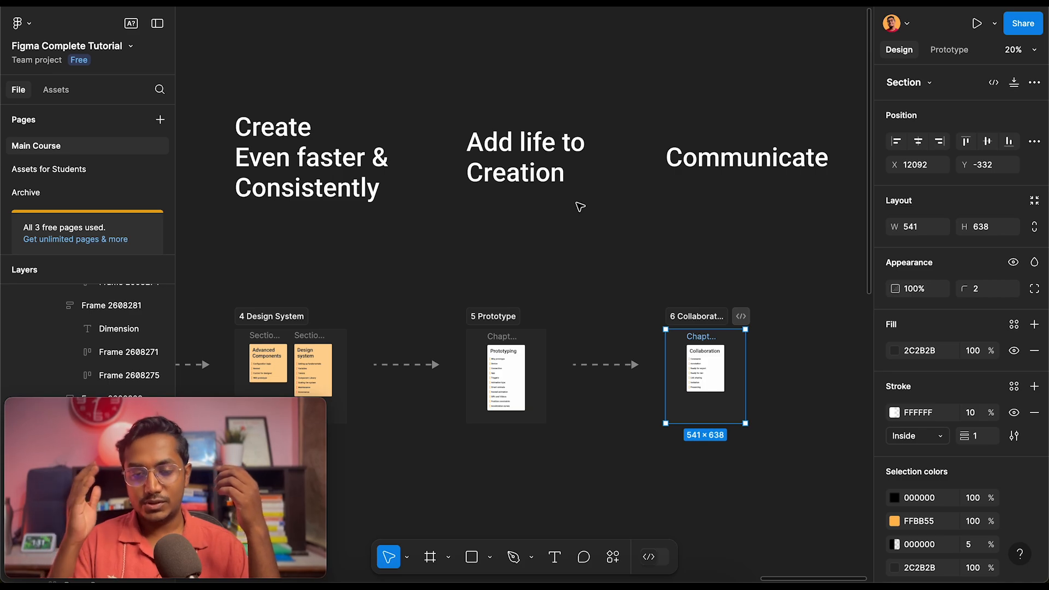
scroll(580, 207, left, 2)
scroll(580, 206, left, 10)
scroll(580, 207, down, 5)
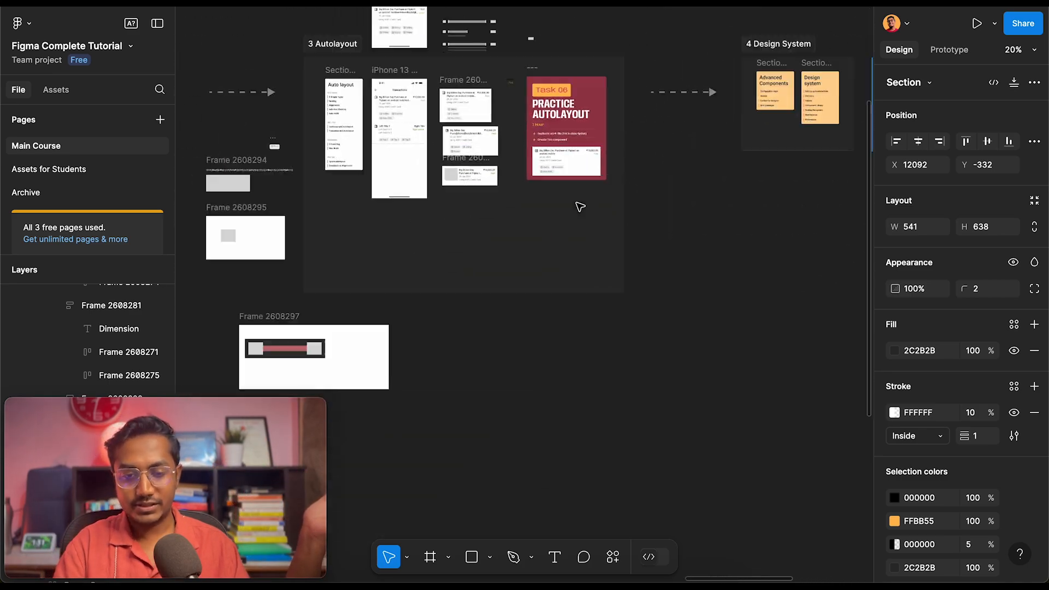